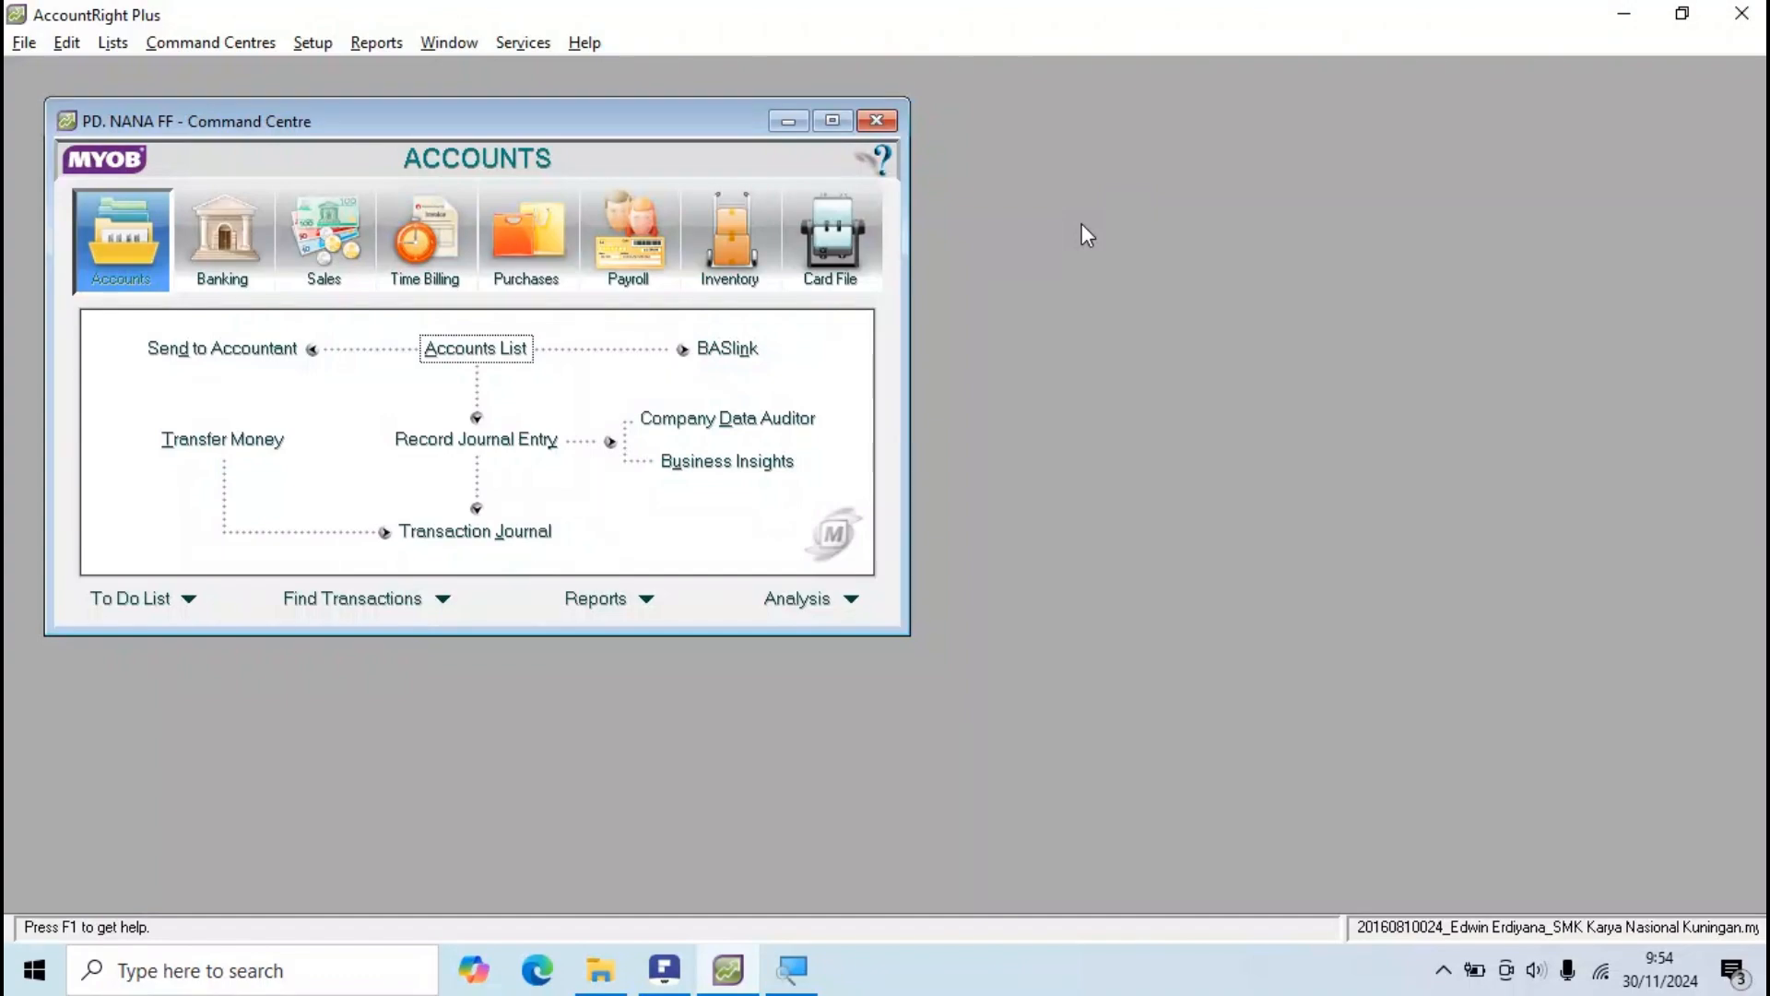
Step: Look through the Lists and Setup menus, then bring the exam instructions PDF forward
click(109, 44)
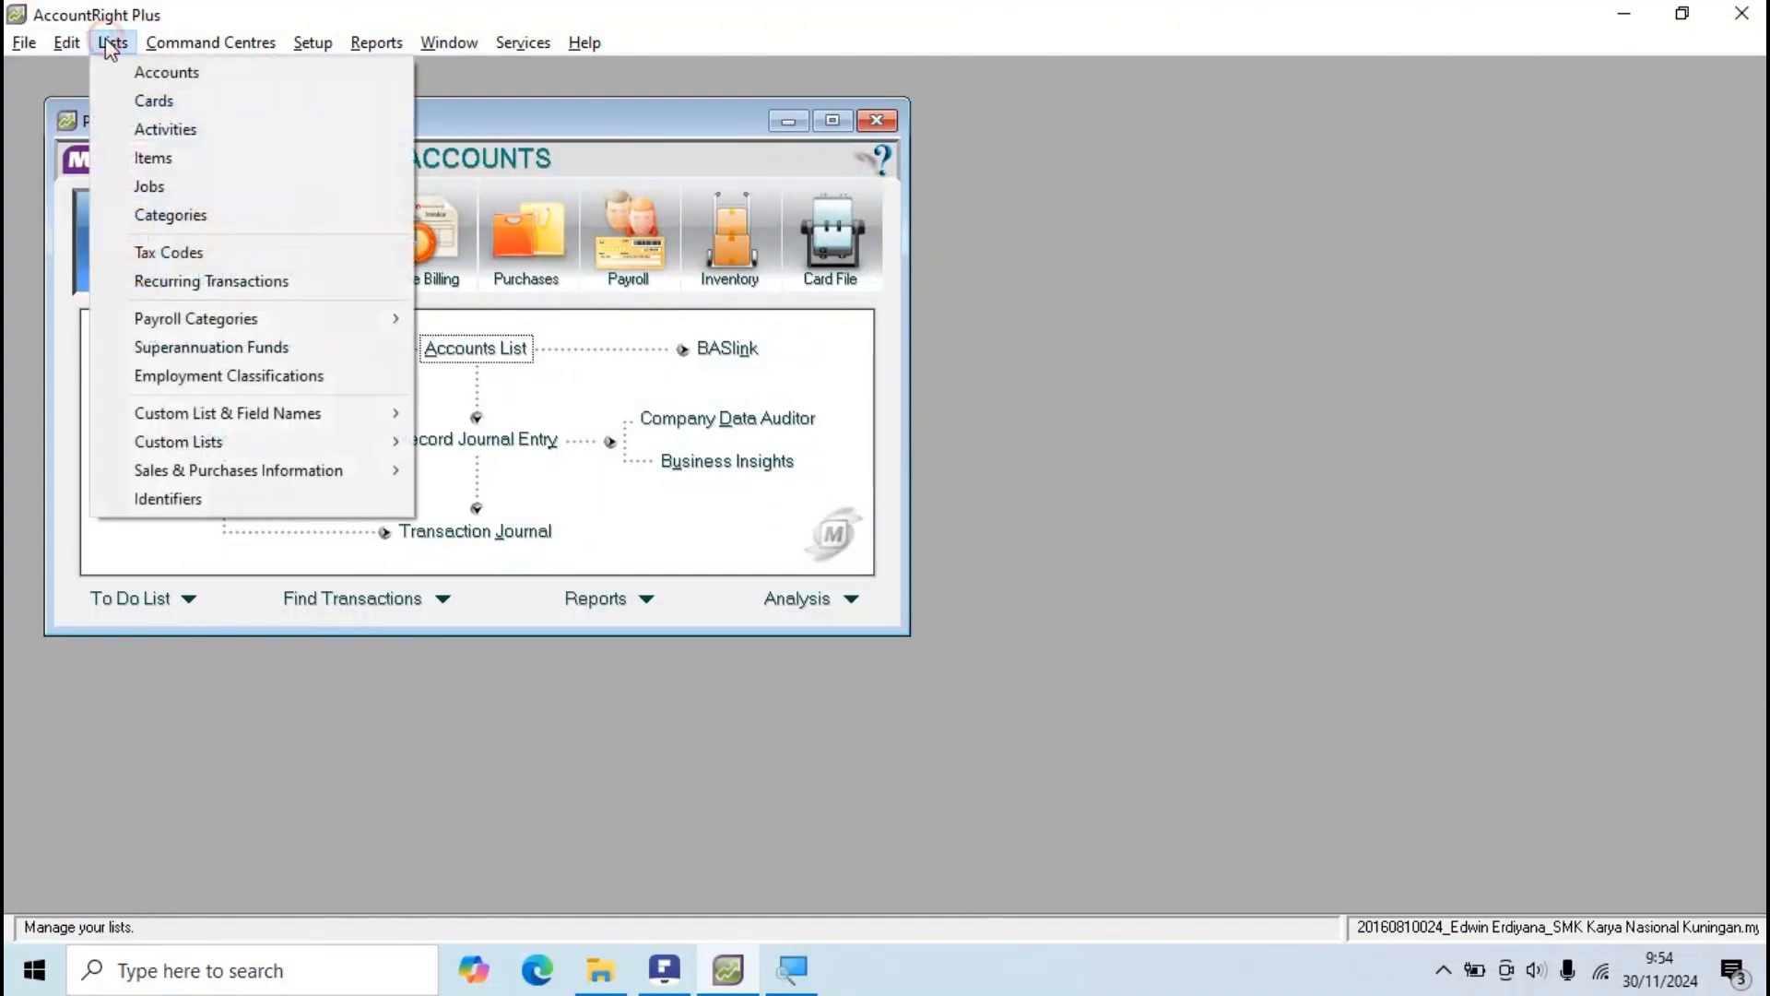
click(111, 46)
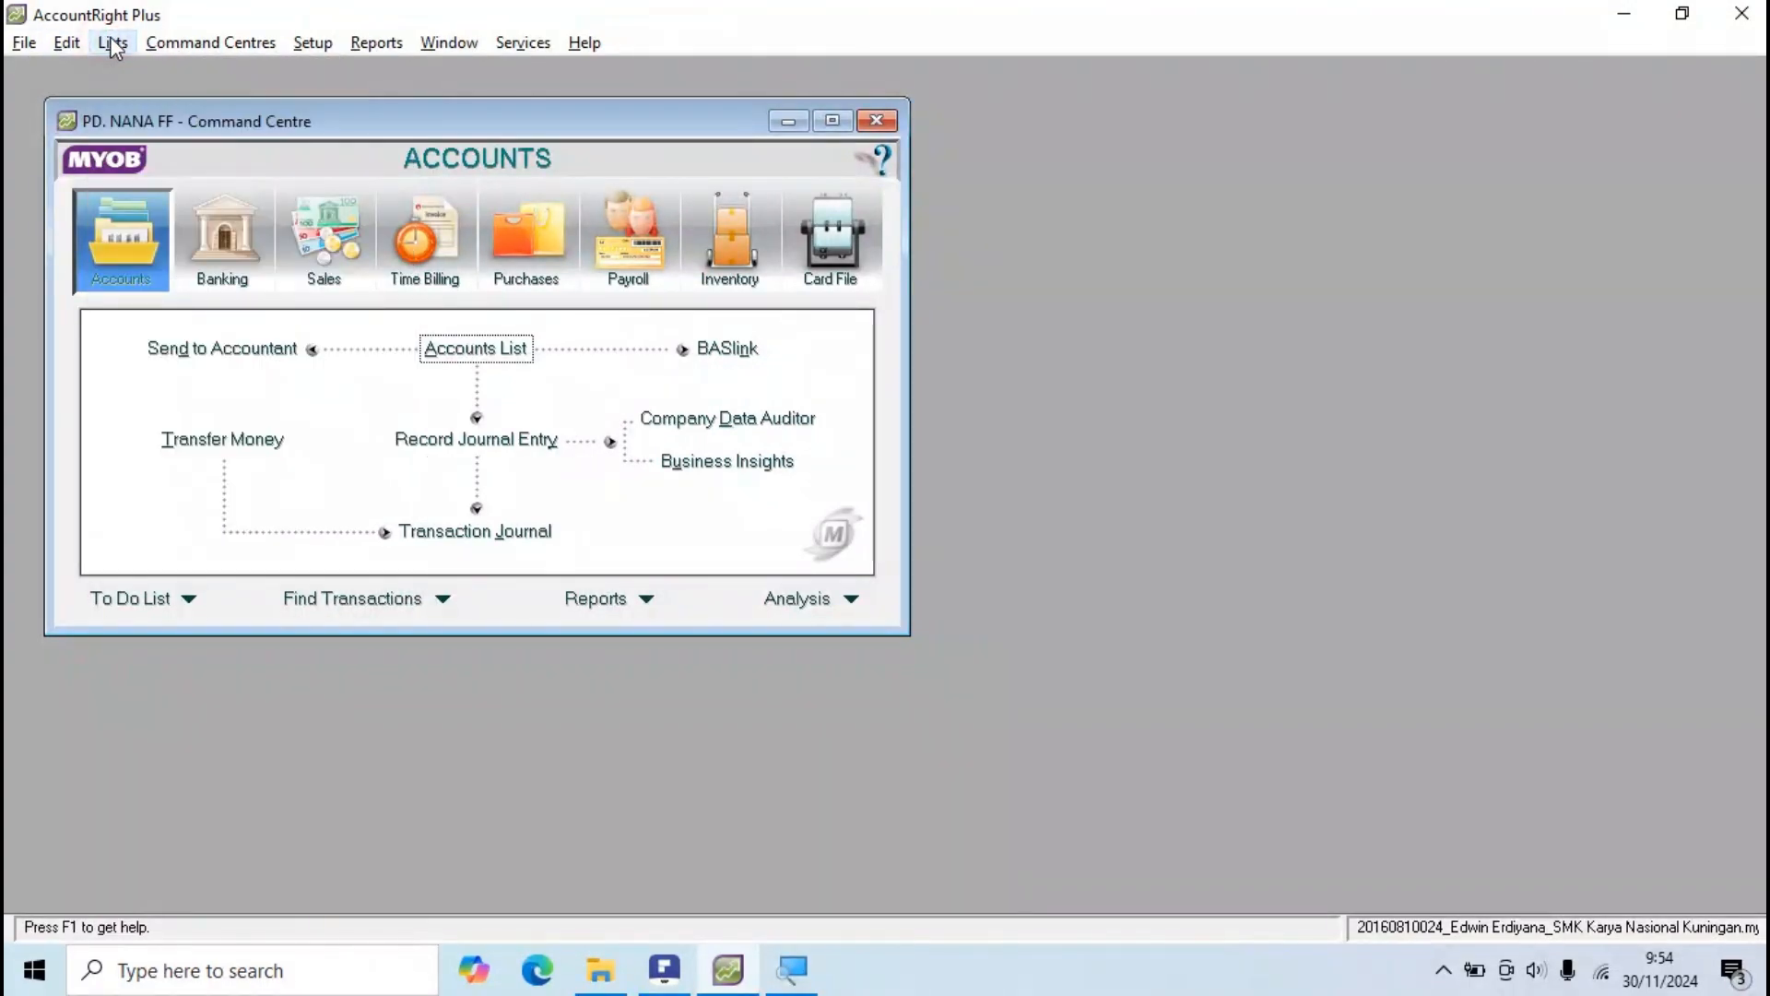
click(323, 43)
mouse_move(381, 134)
click(314, 43)
key(alt+Tab)
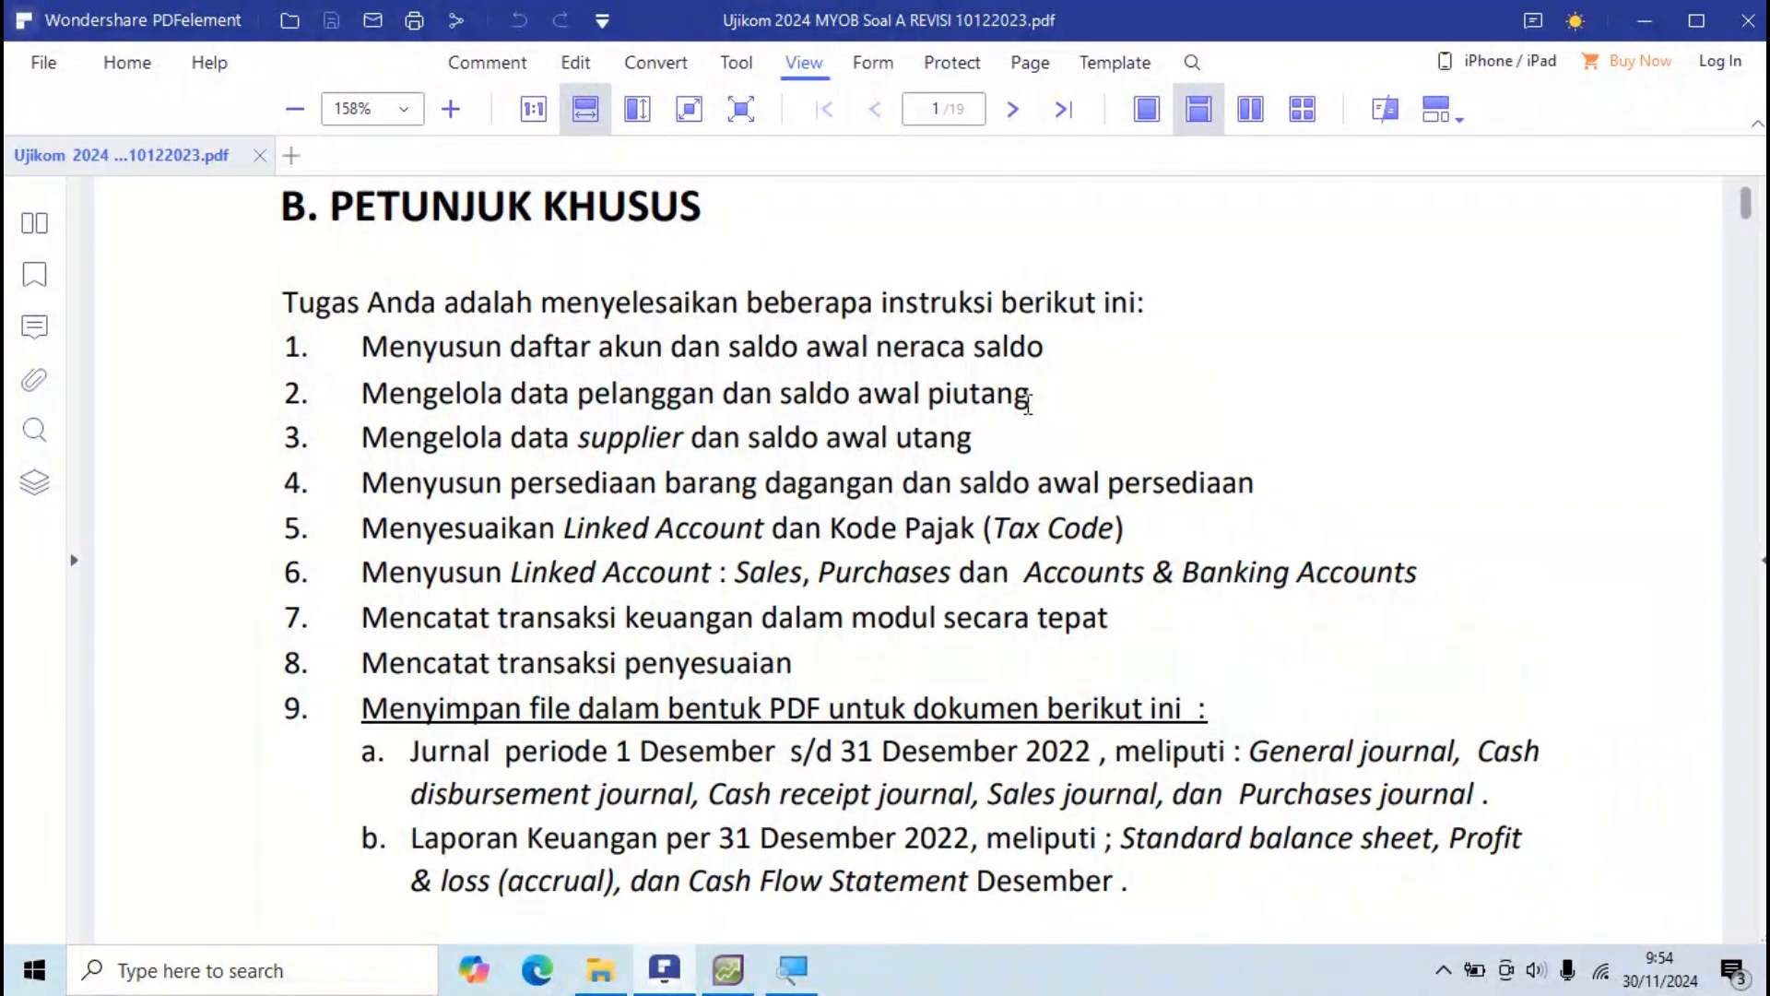
Step: Scroll the PDF to section G's customer table on page 3, then return to AccountRight
key(alt+Tab)
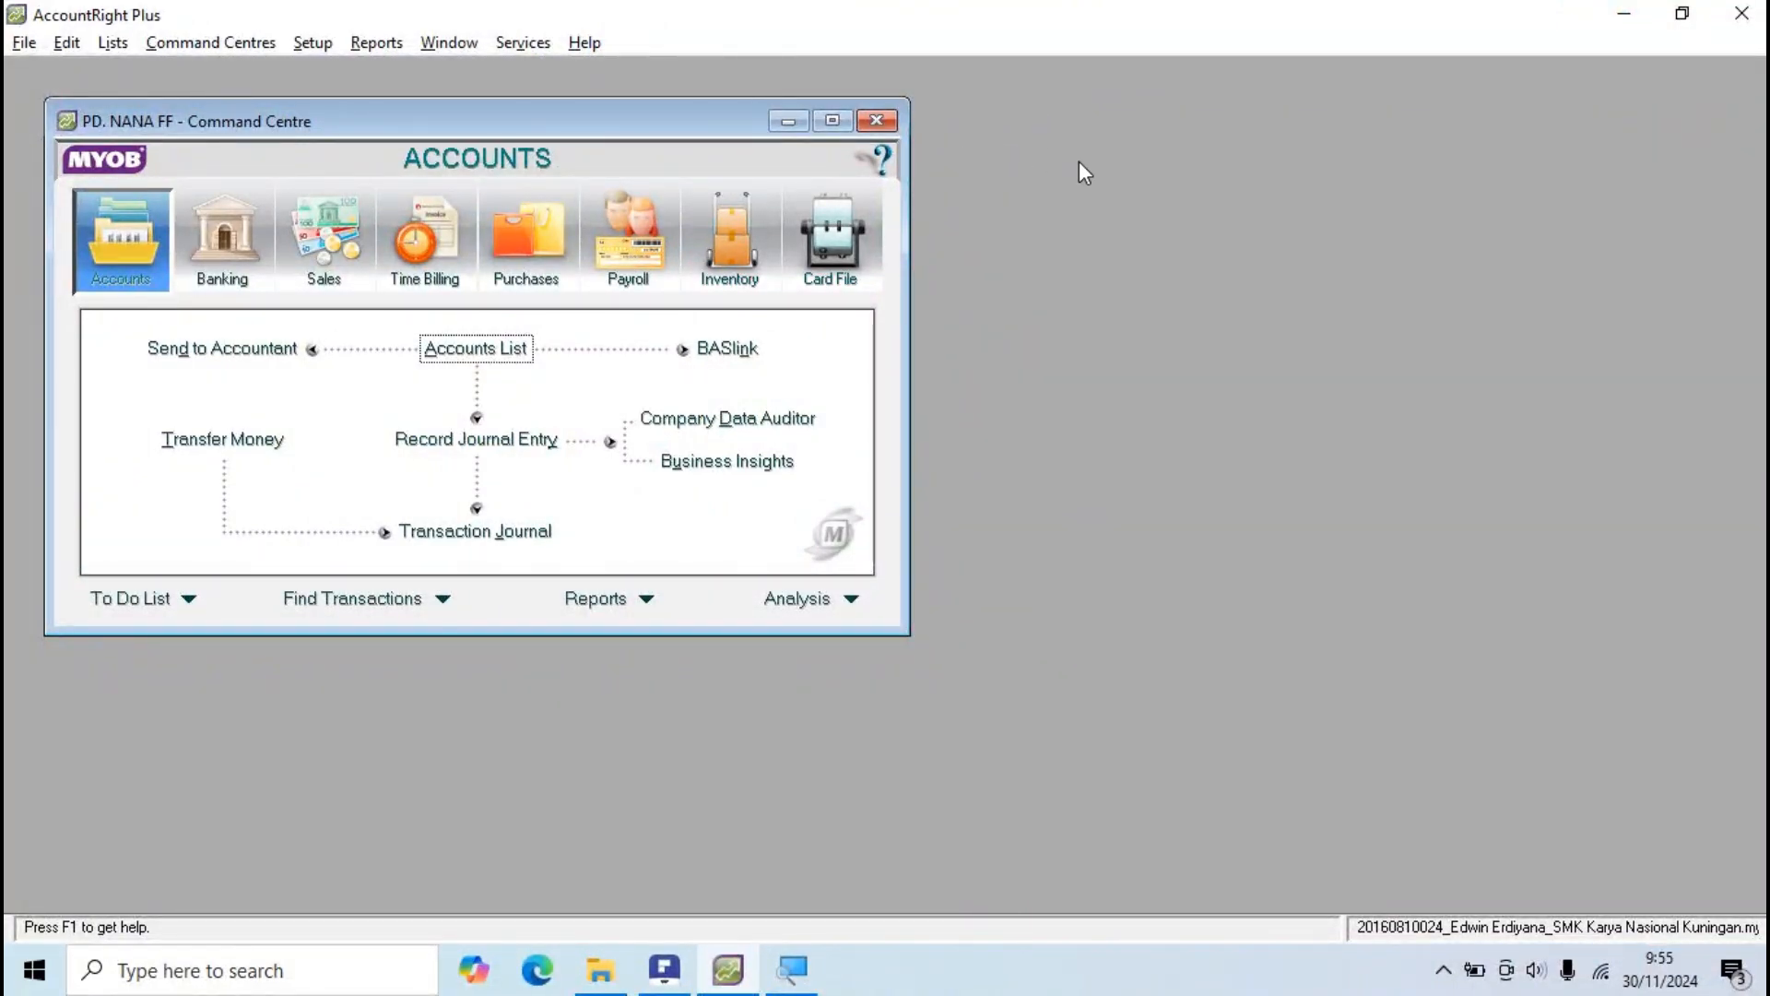
key(alt+Tab)
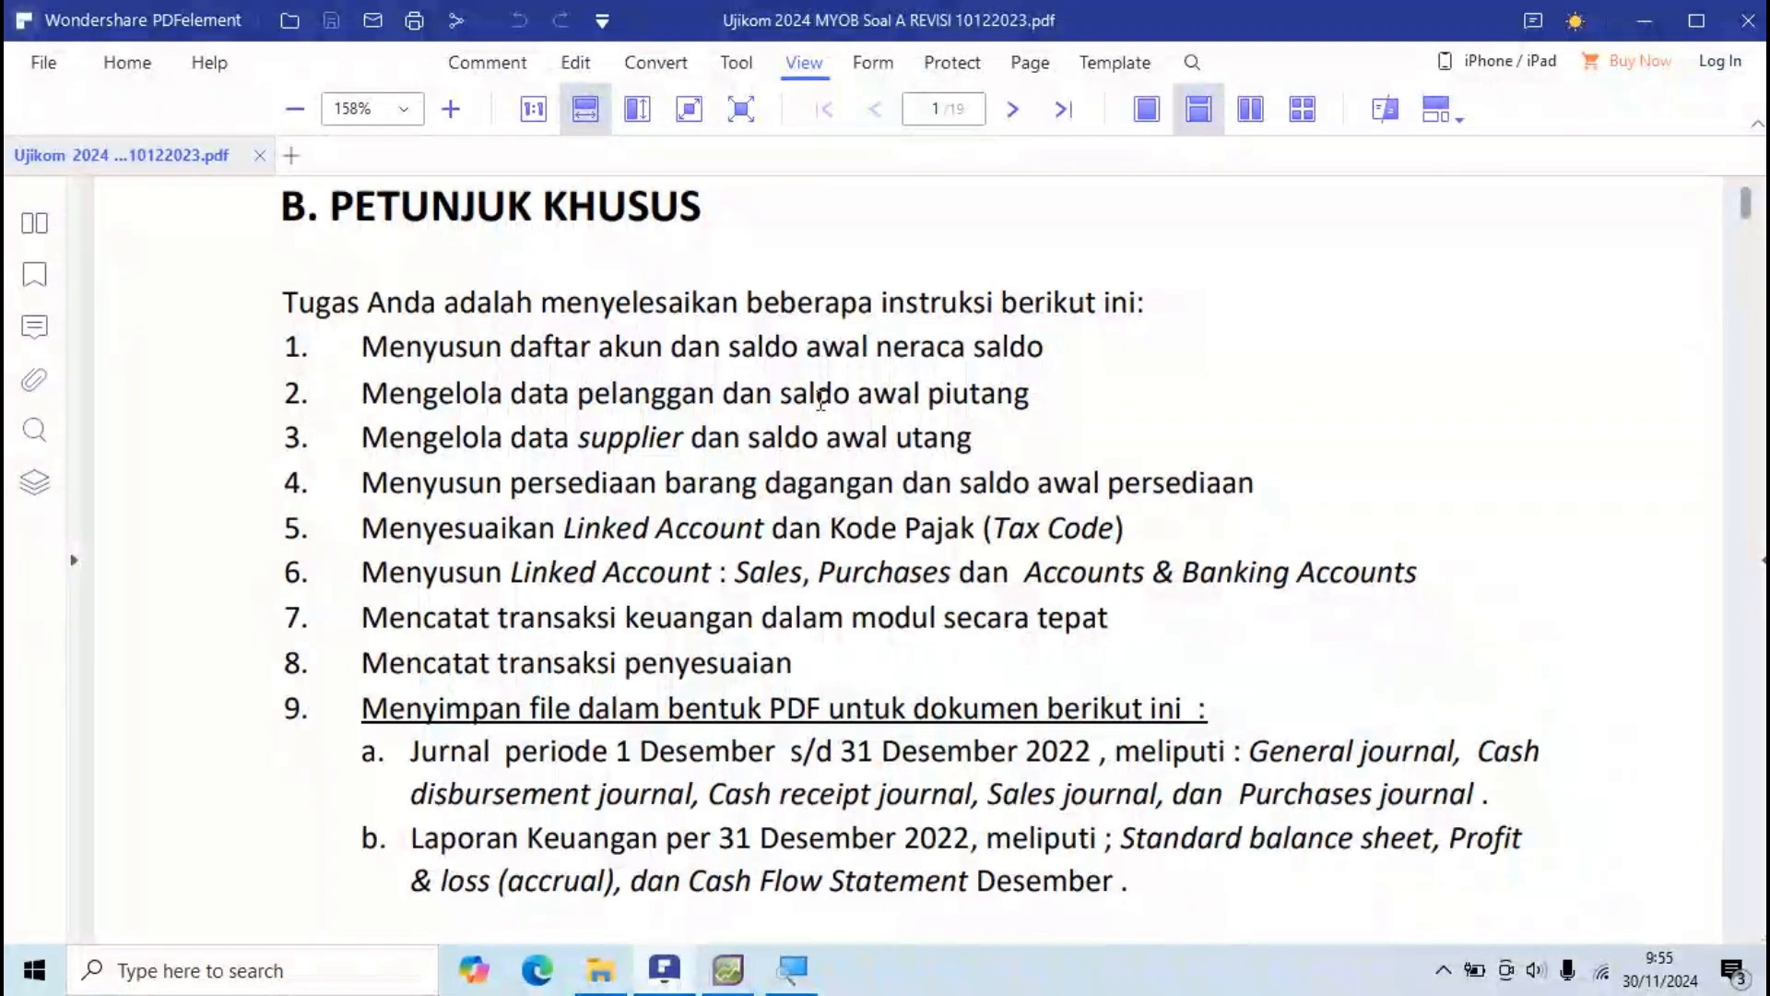
scroll(821, 399, down, 15)
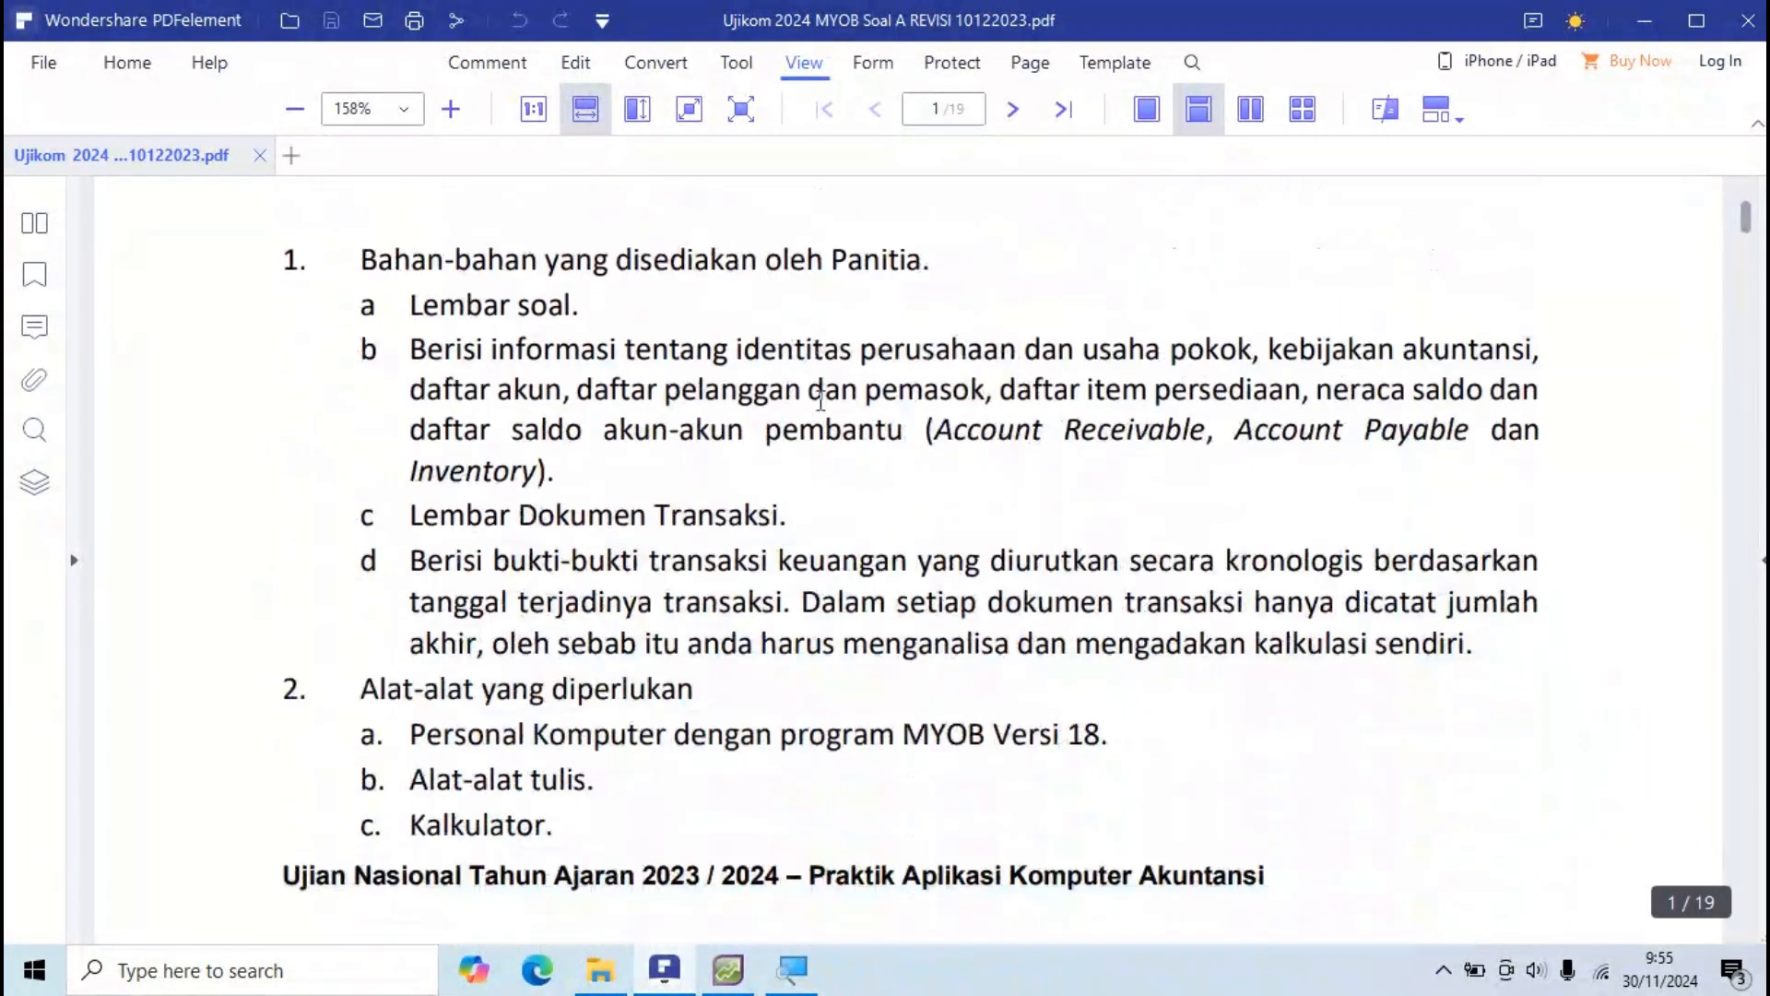
scroll(820, 402, down, 15)
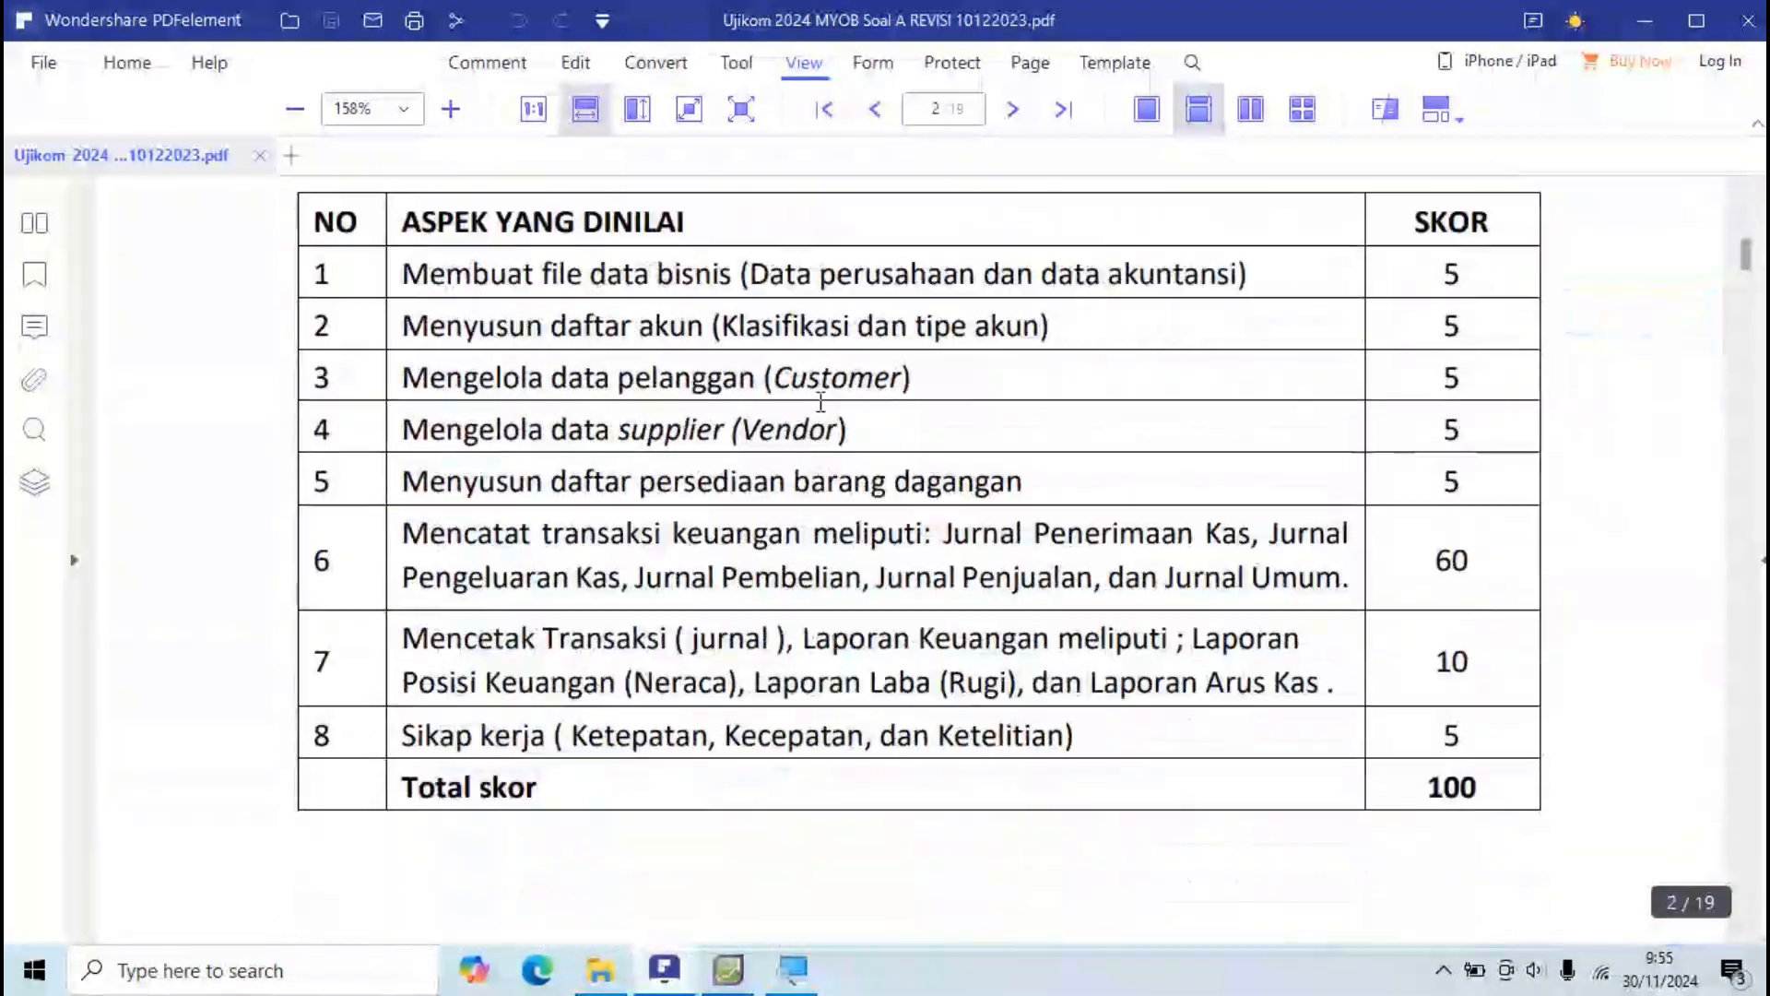
scroll(817, 405, down, 5)
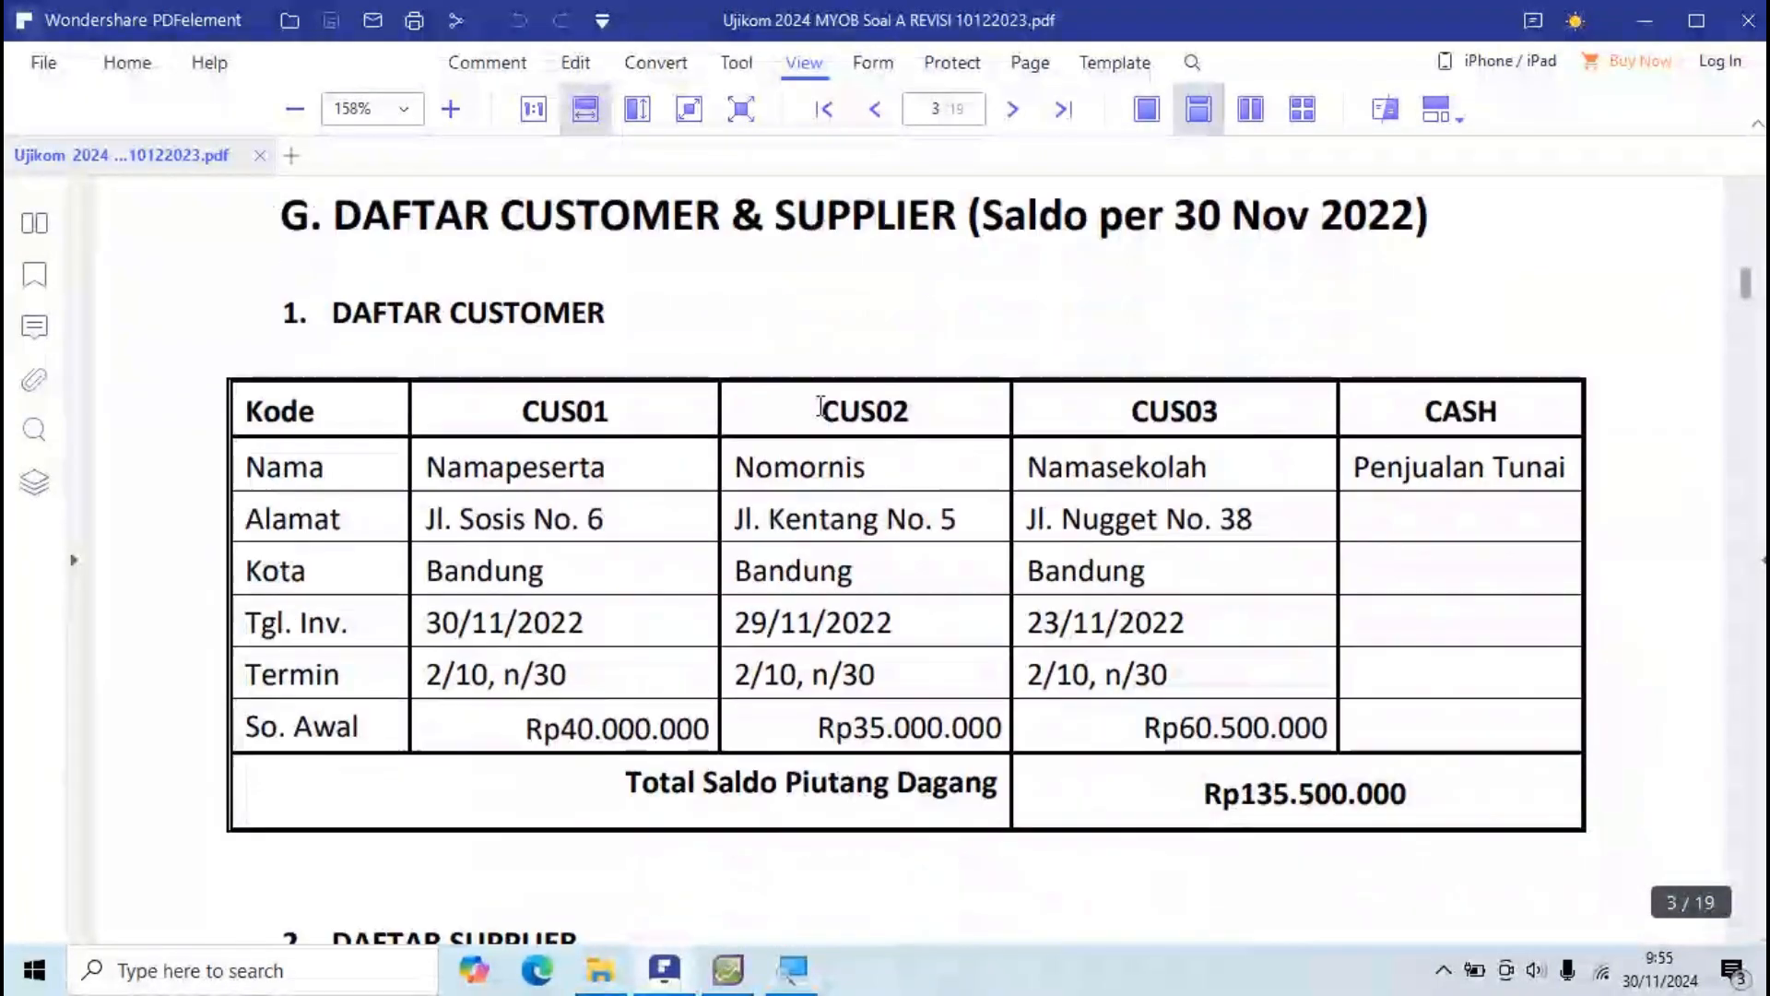
scroll(821, 405, up, 2)
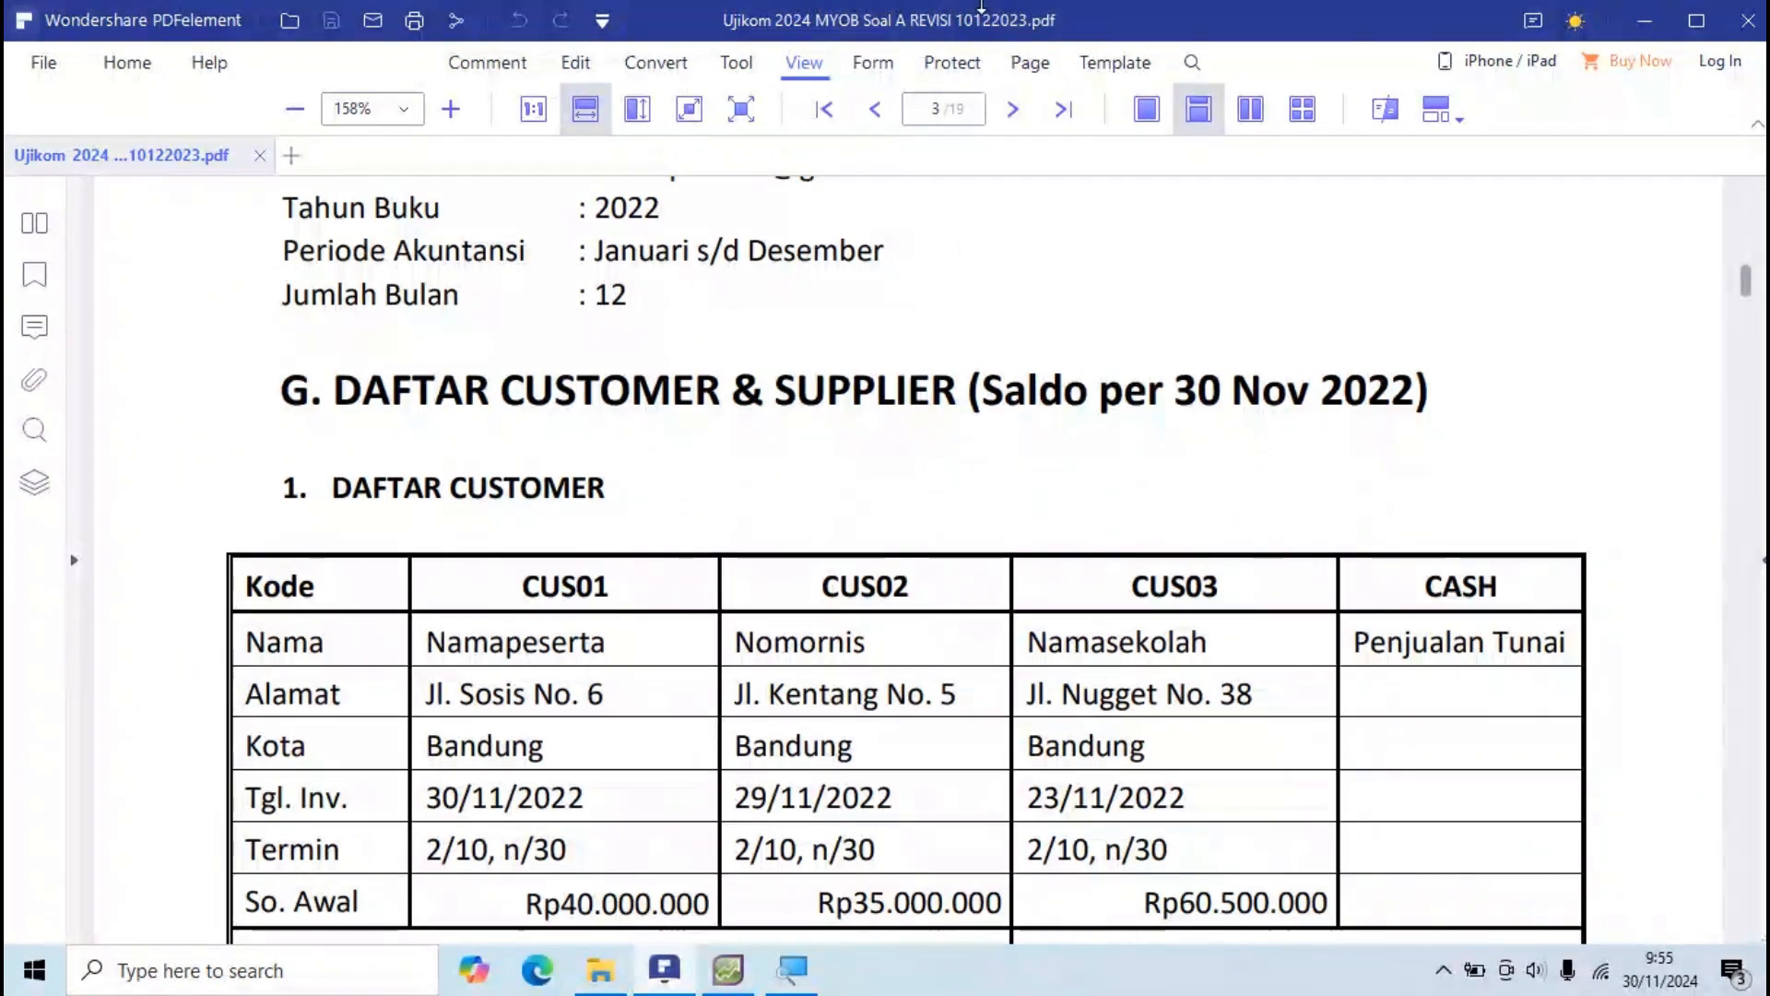
scroll(1183, 424, down, 2)
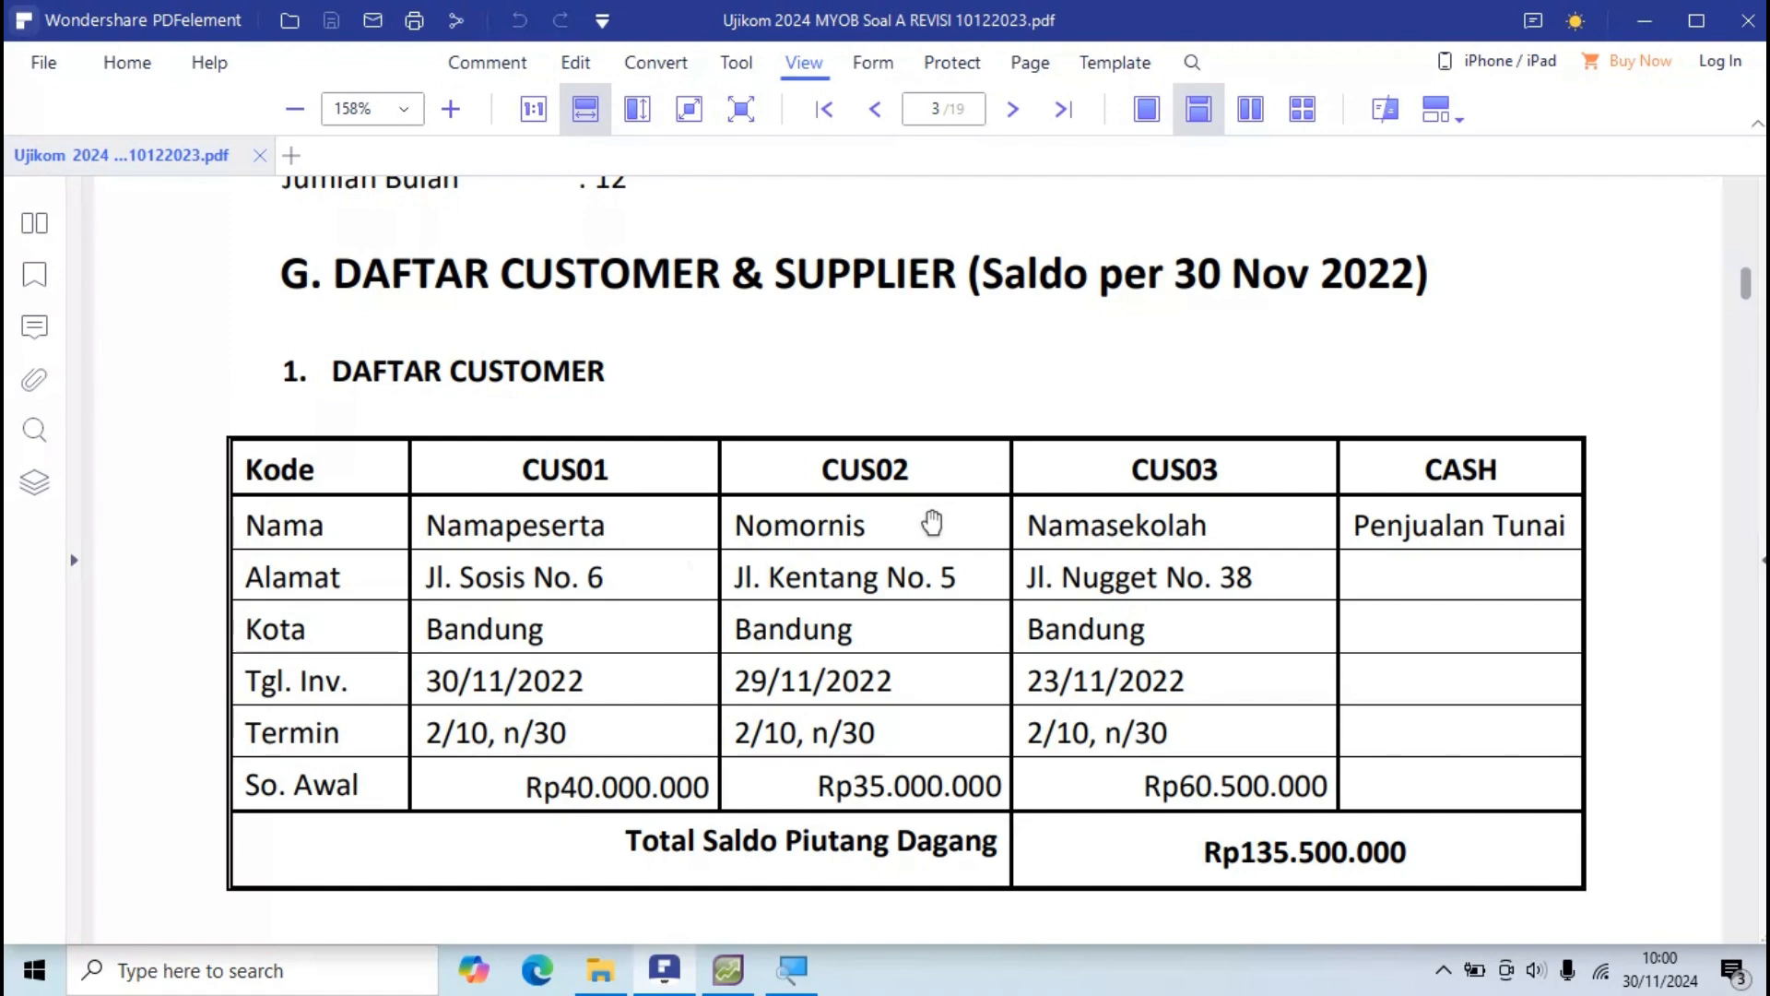
key(alt+Tab)
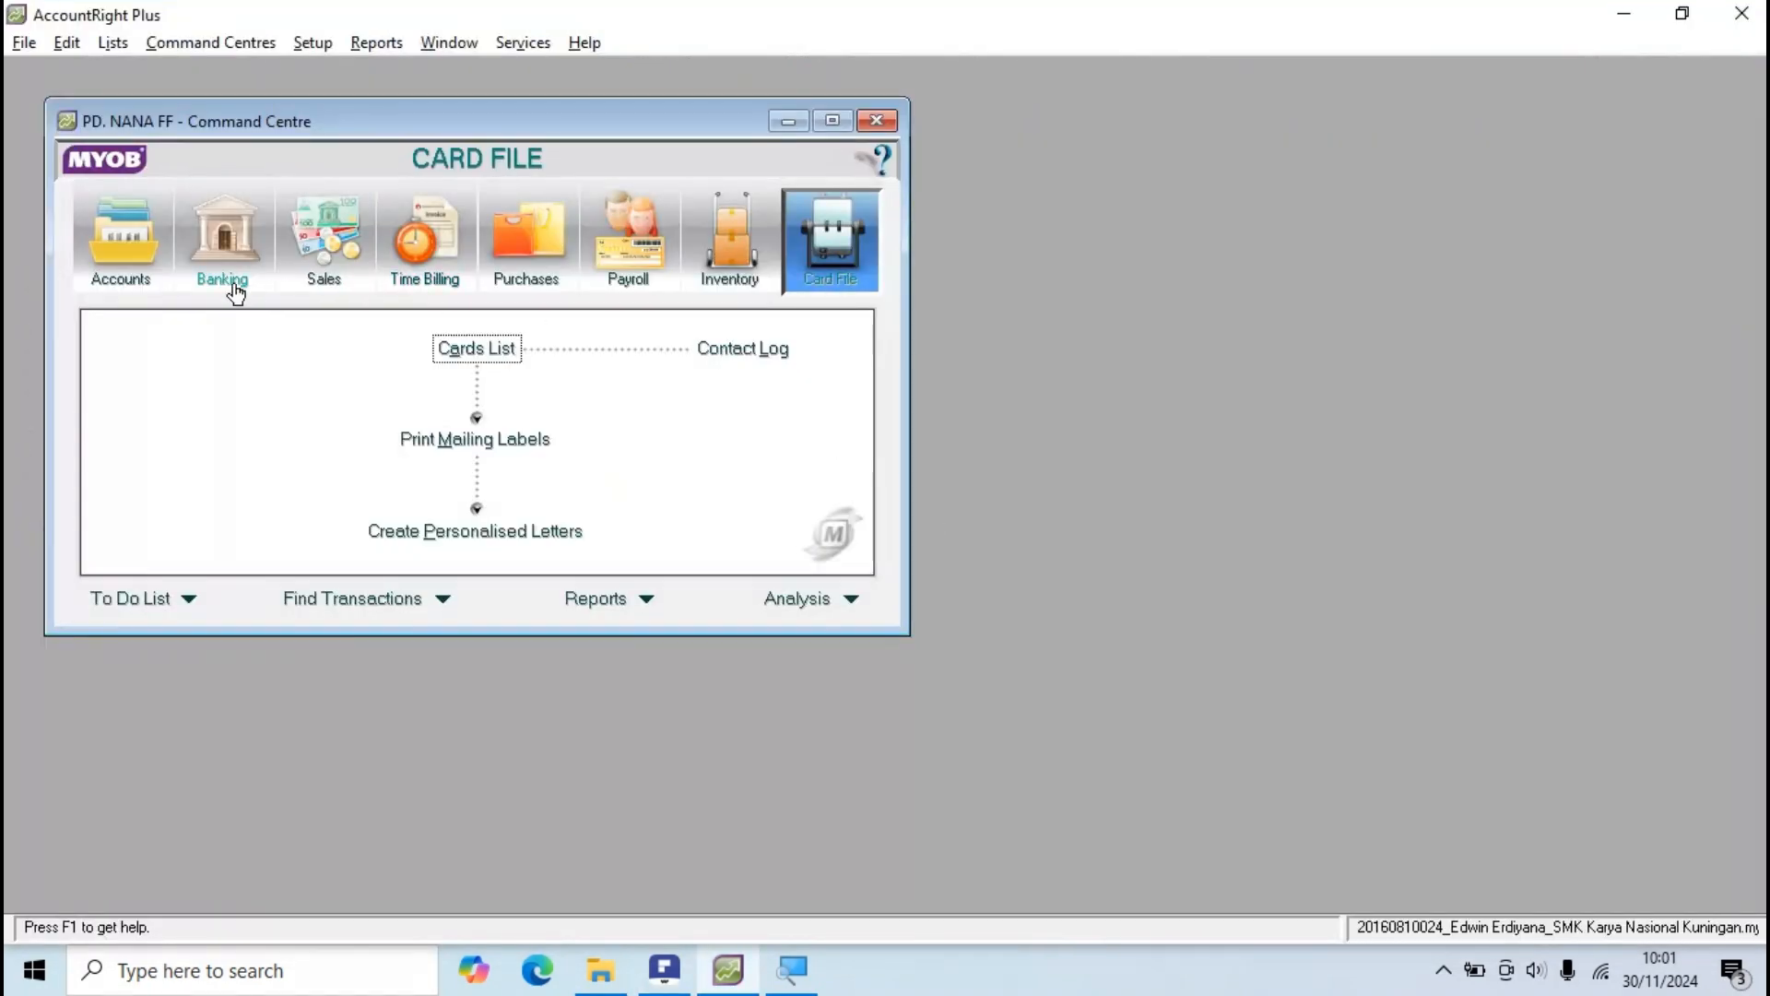
Step: Open the Card File command centre's Cards List, which shows All Cards with zero found
click(120, 249)
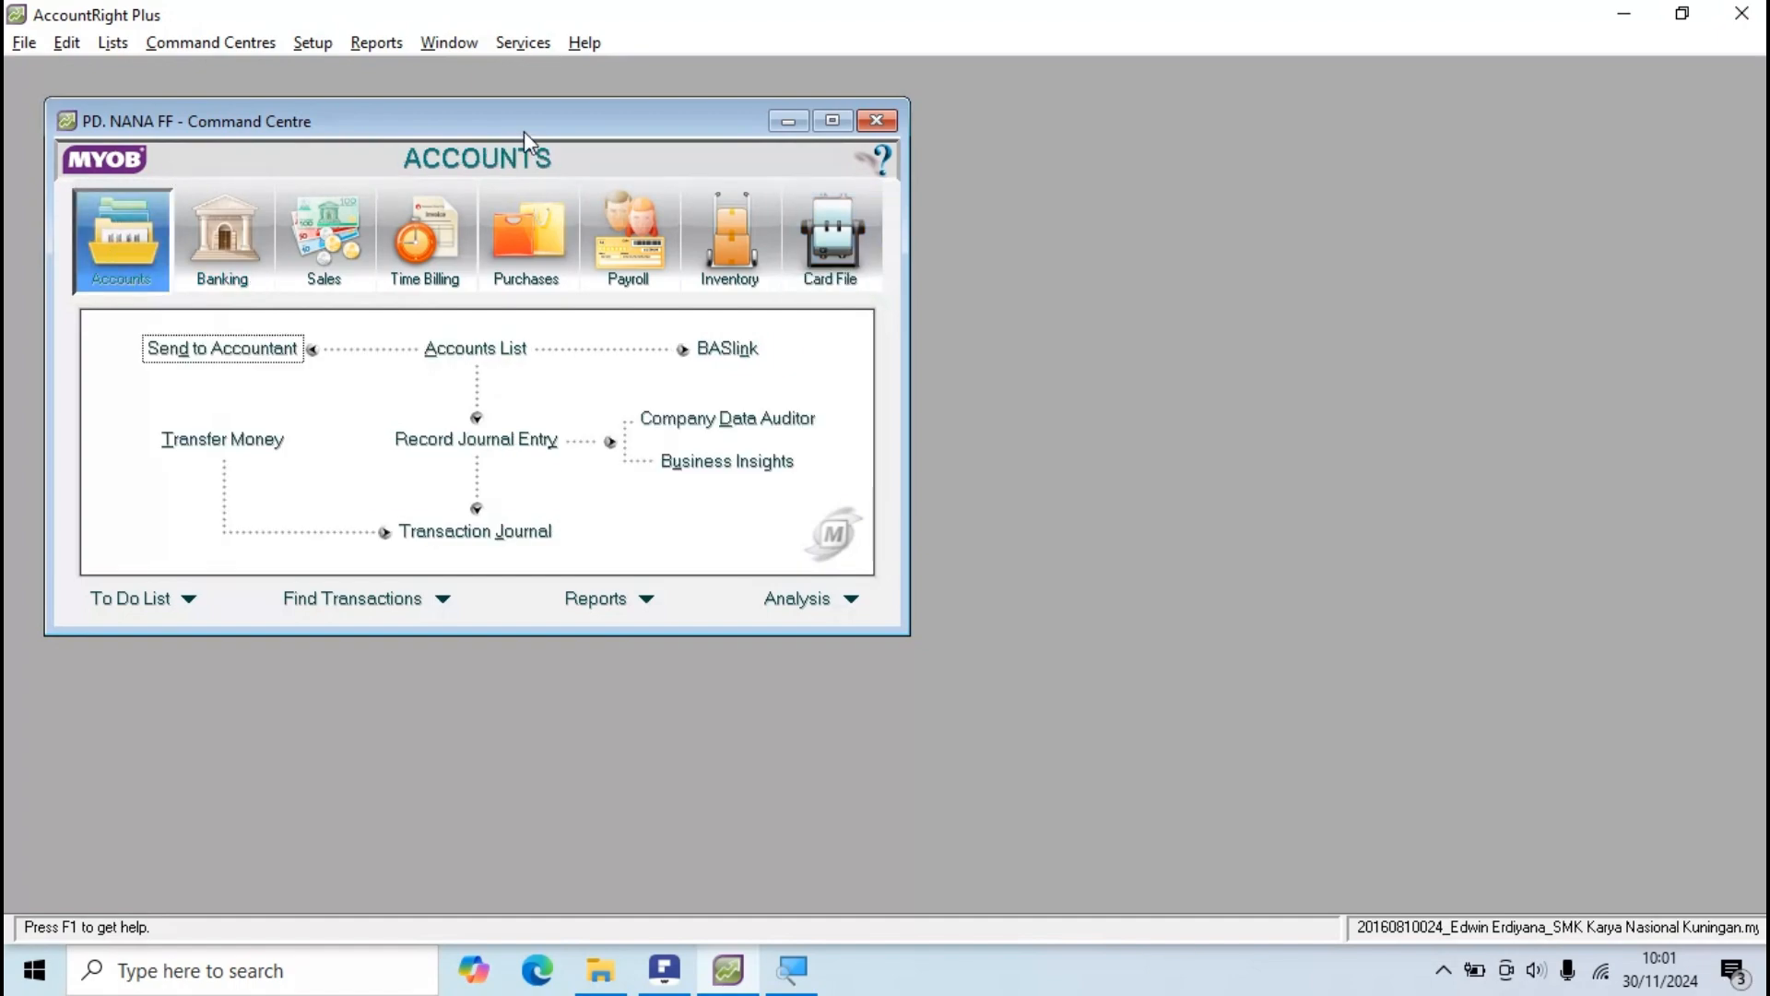
key(alt+Tab)
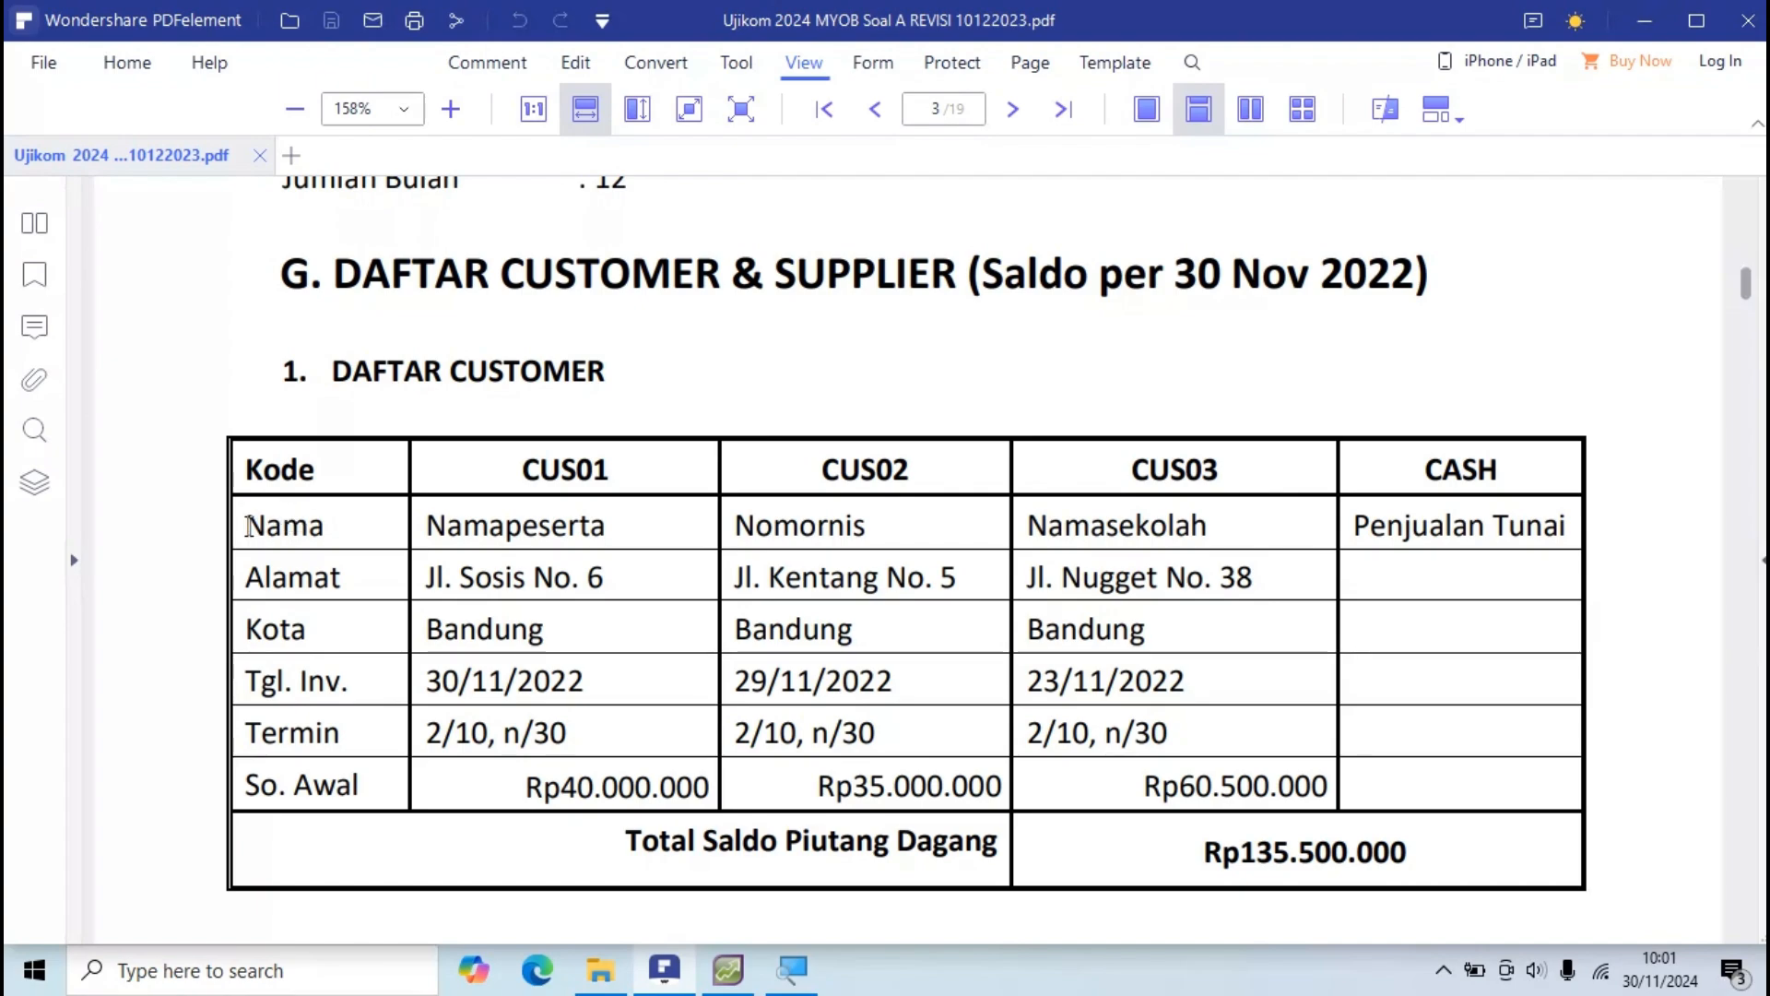
key(alt+Tab)
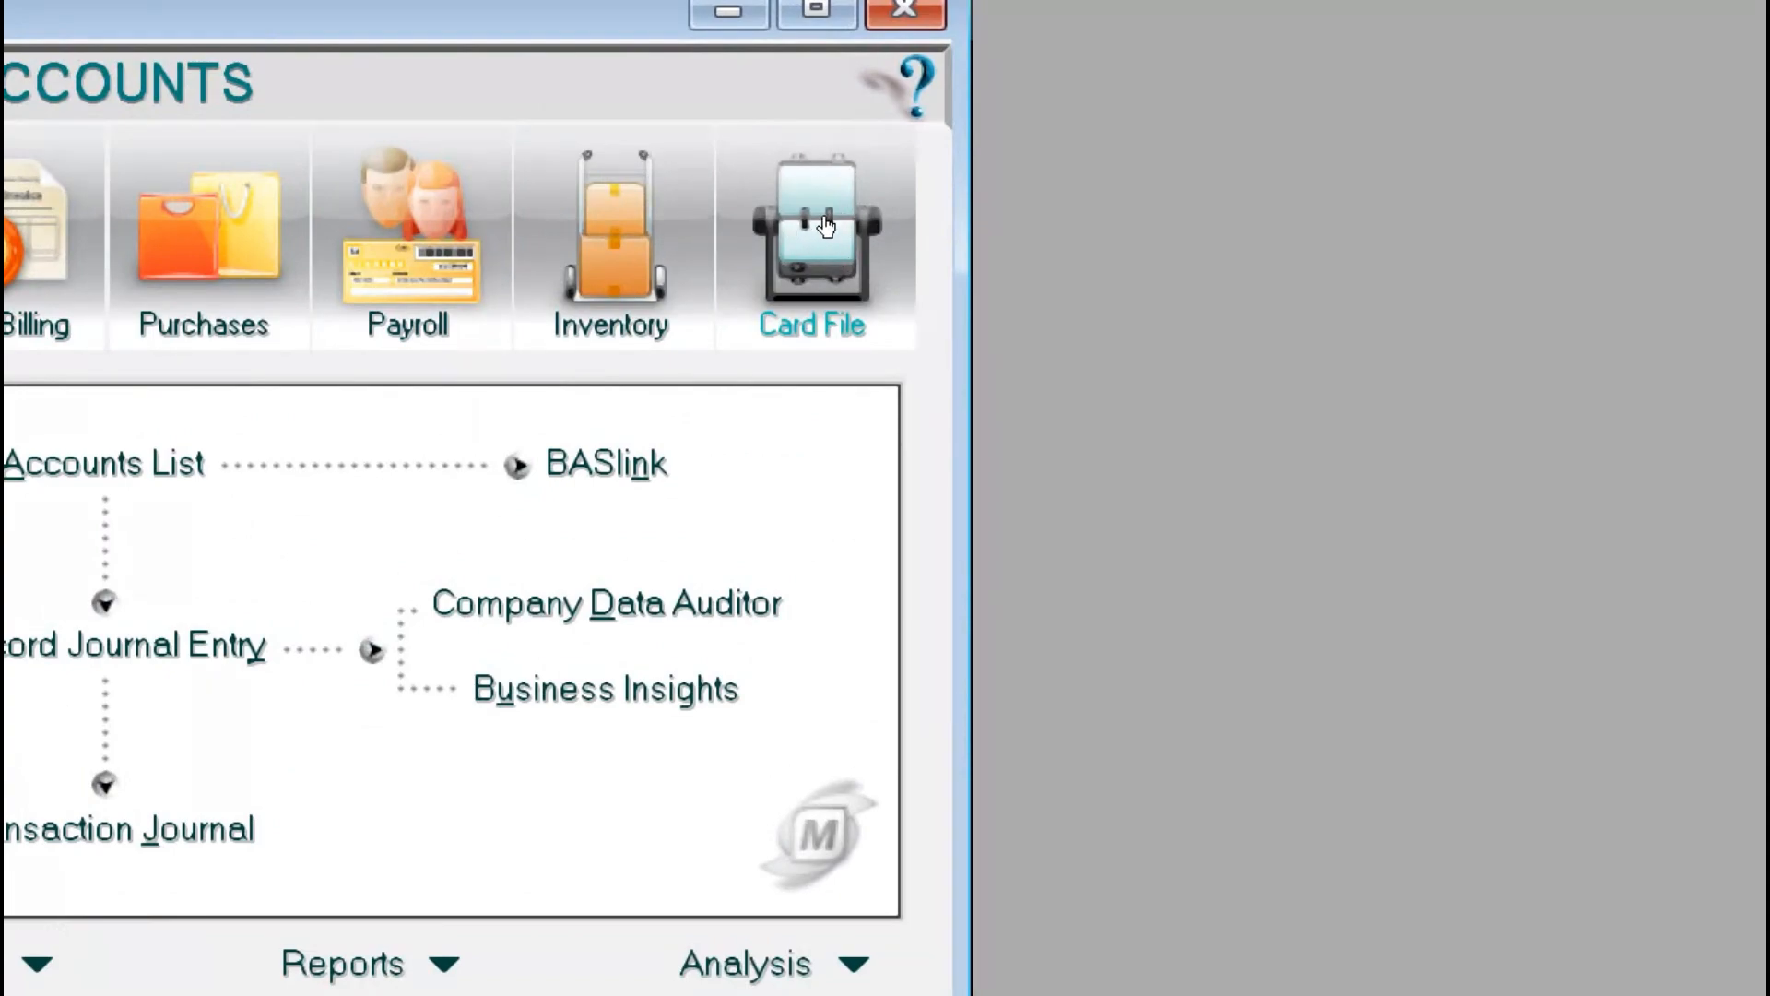
click(825, 226)
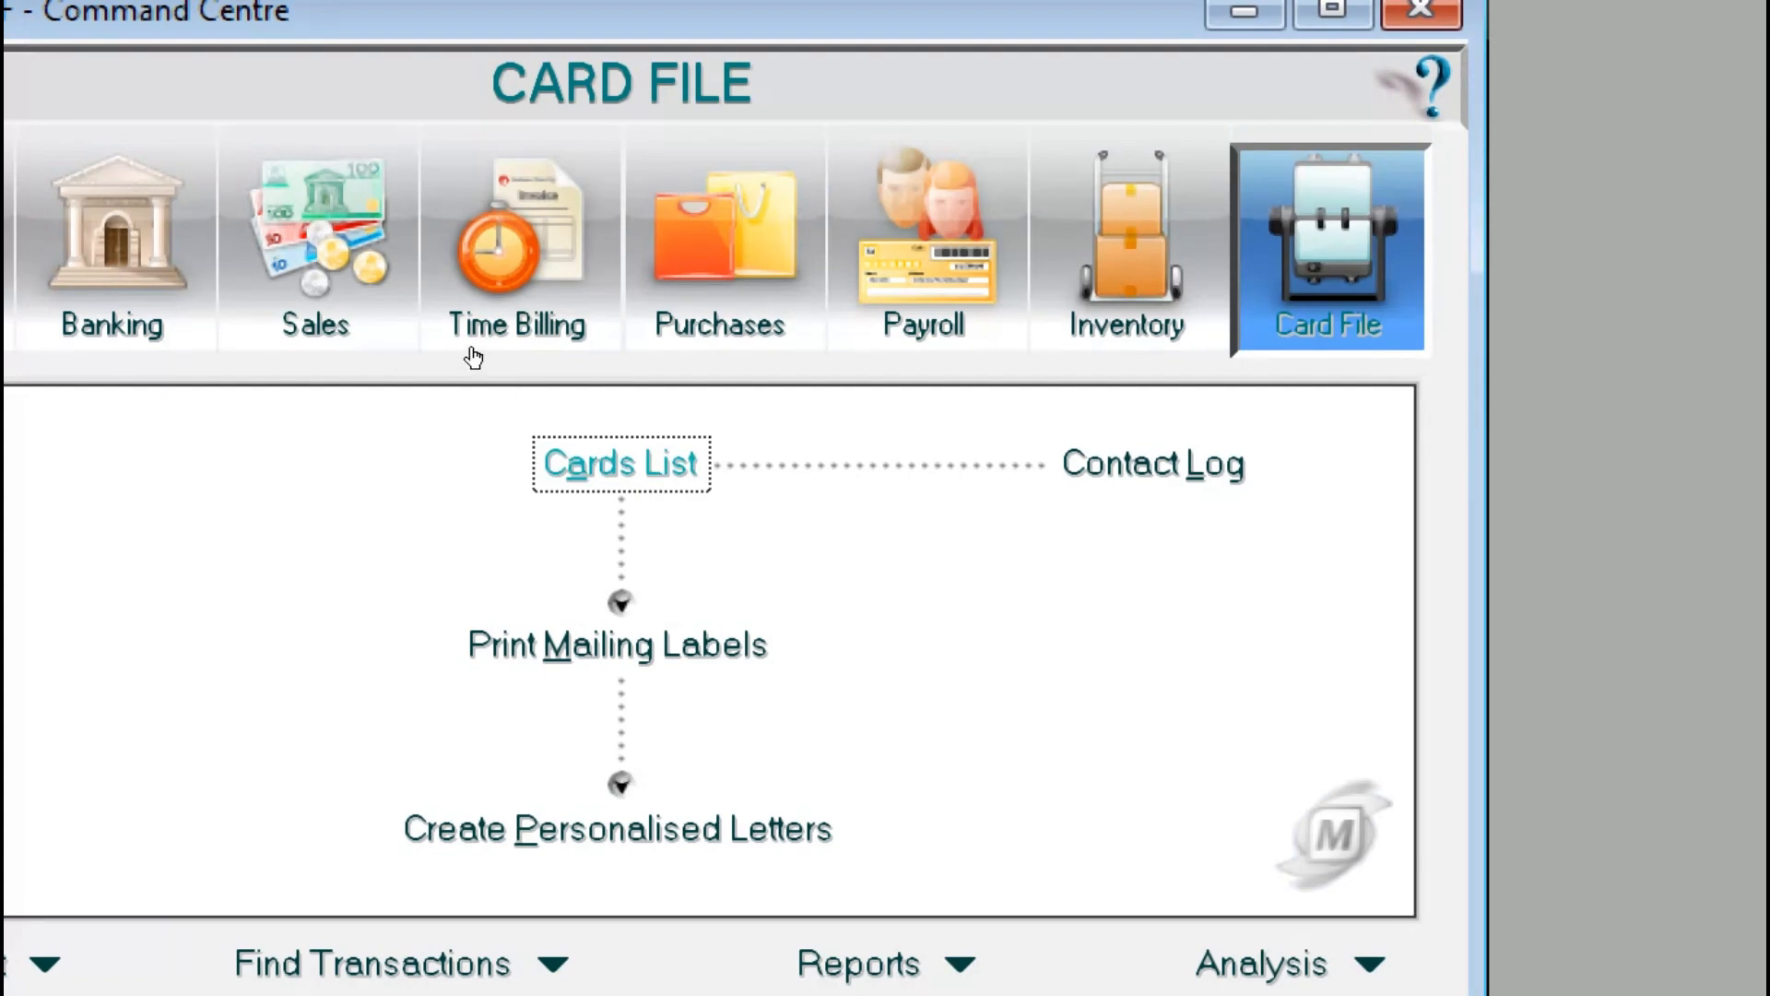
key(Return)
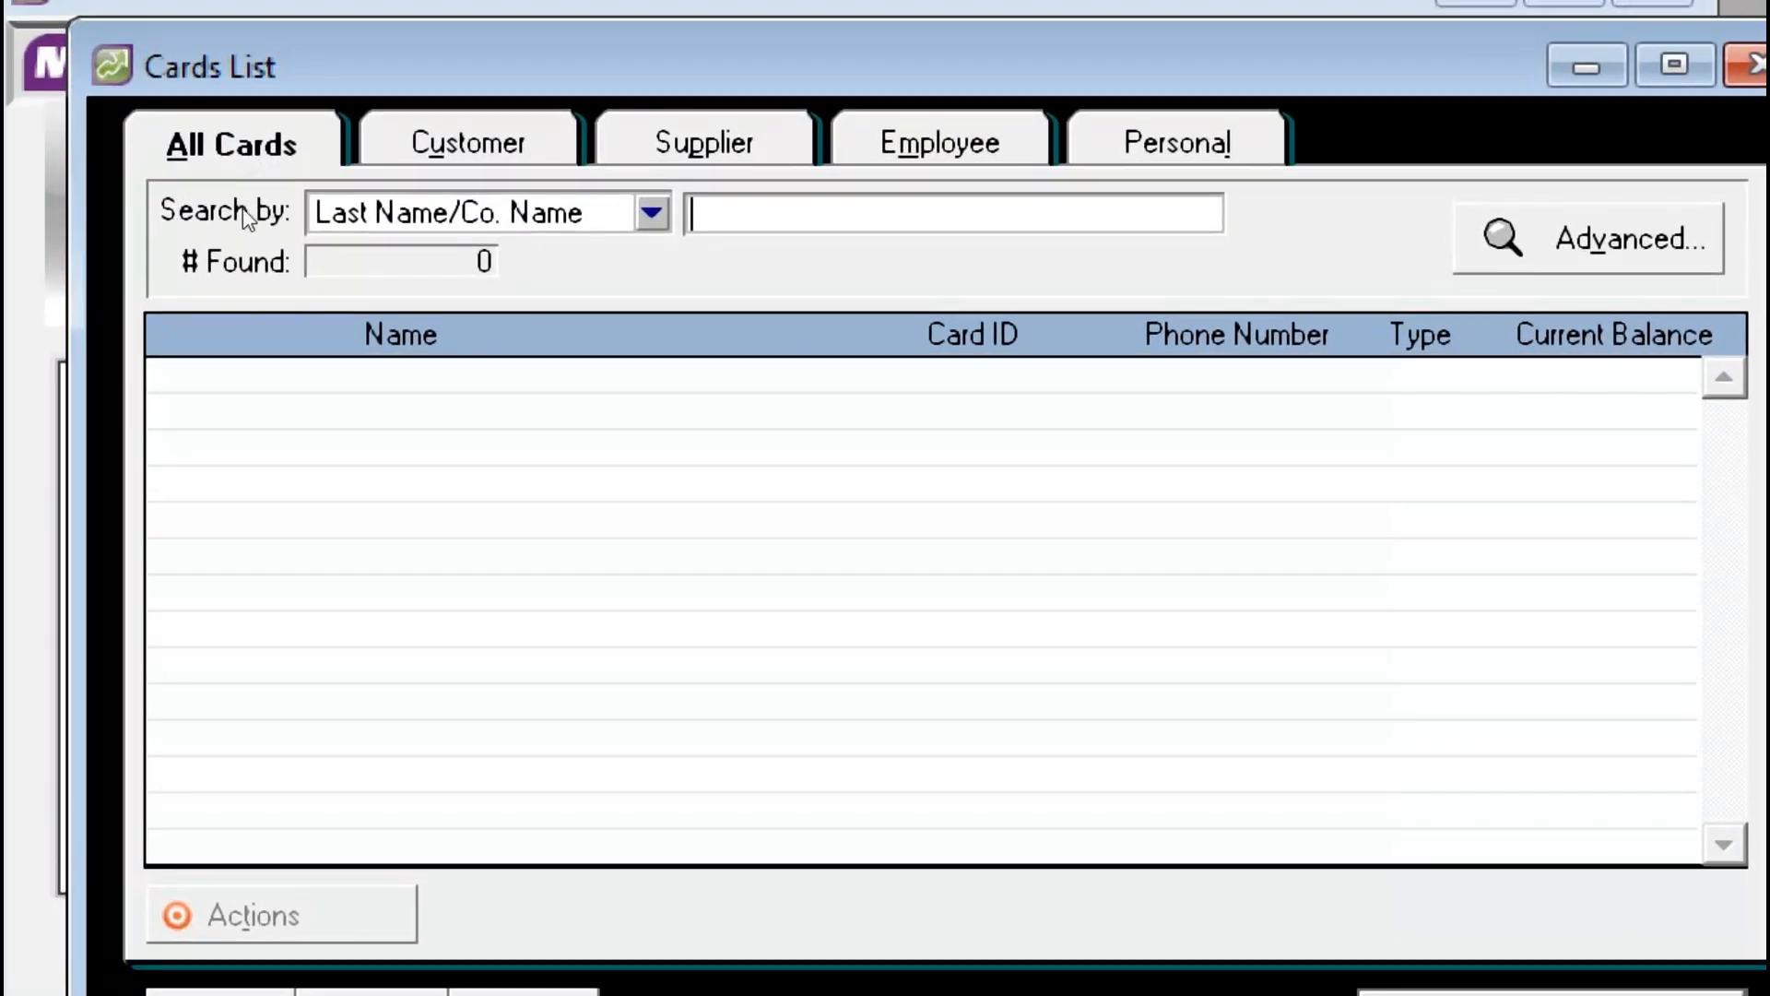
Step: Cycle through the card-type tabs back to All Cards and start a new Customer card
click(468, 144)
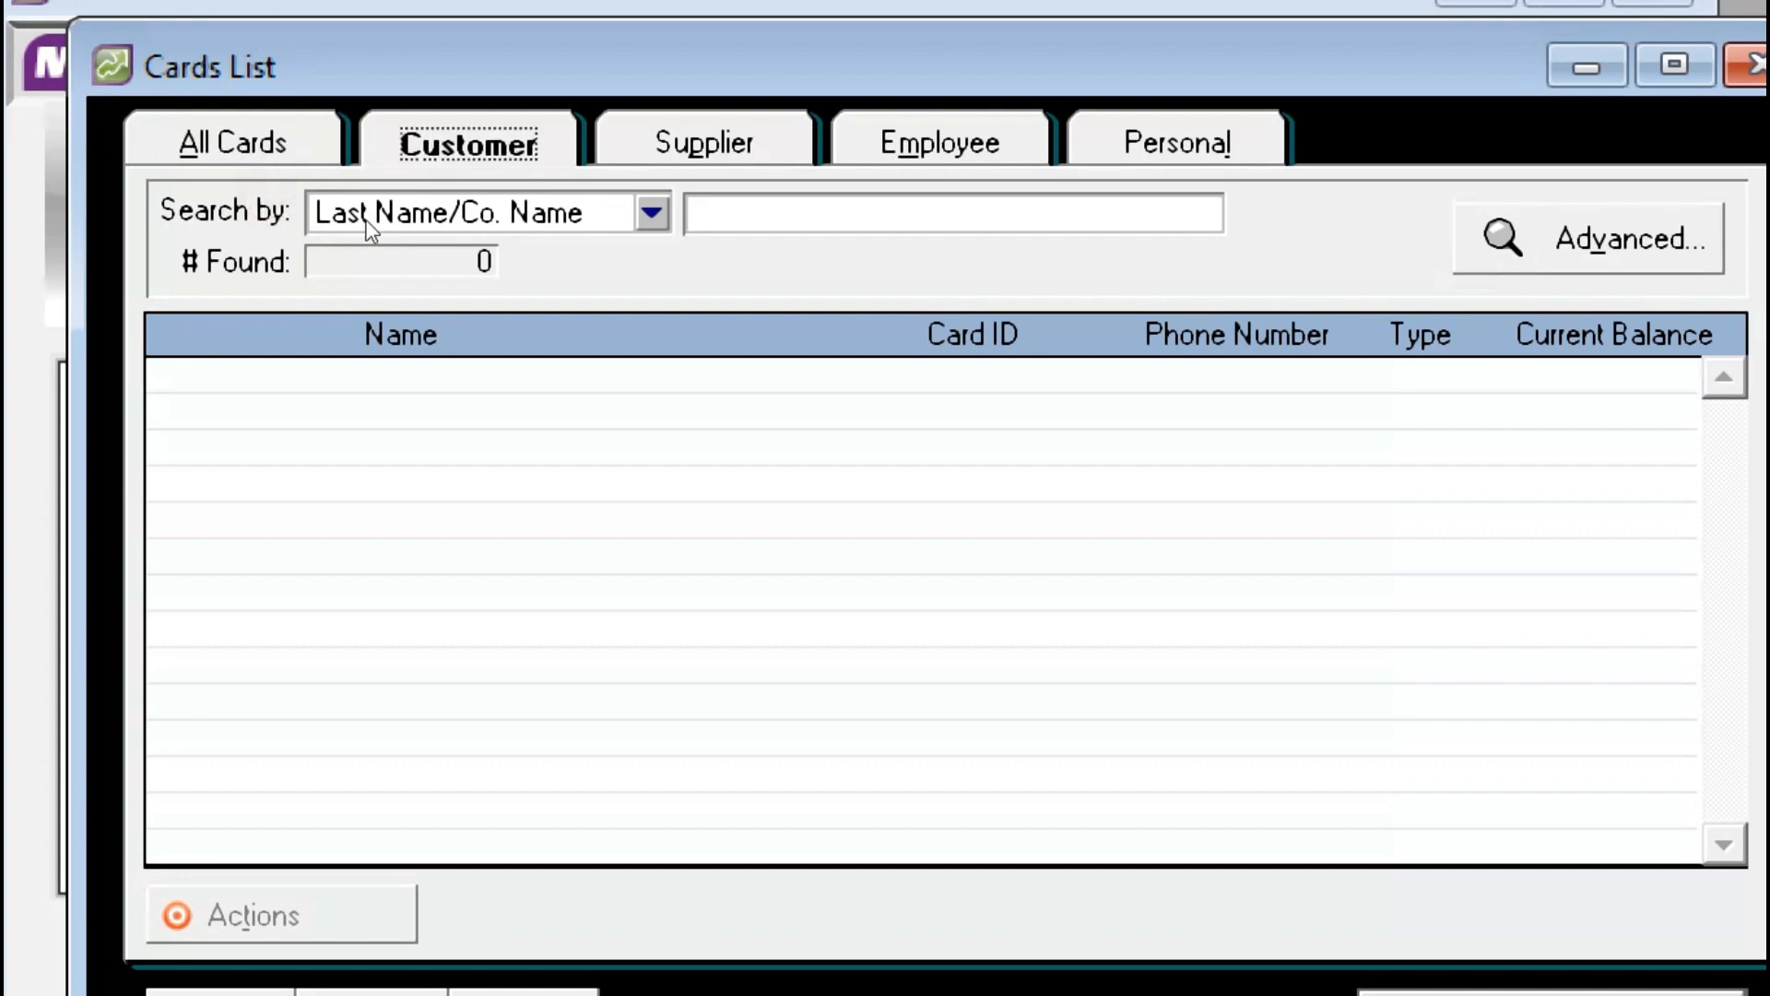
click(704, 143)
click(940, 144)
click(1177, 144)
click(940, 144)
click(704, 144)
click(468, 144)
click(233, 144)
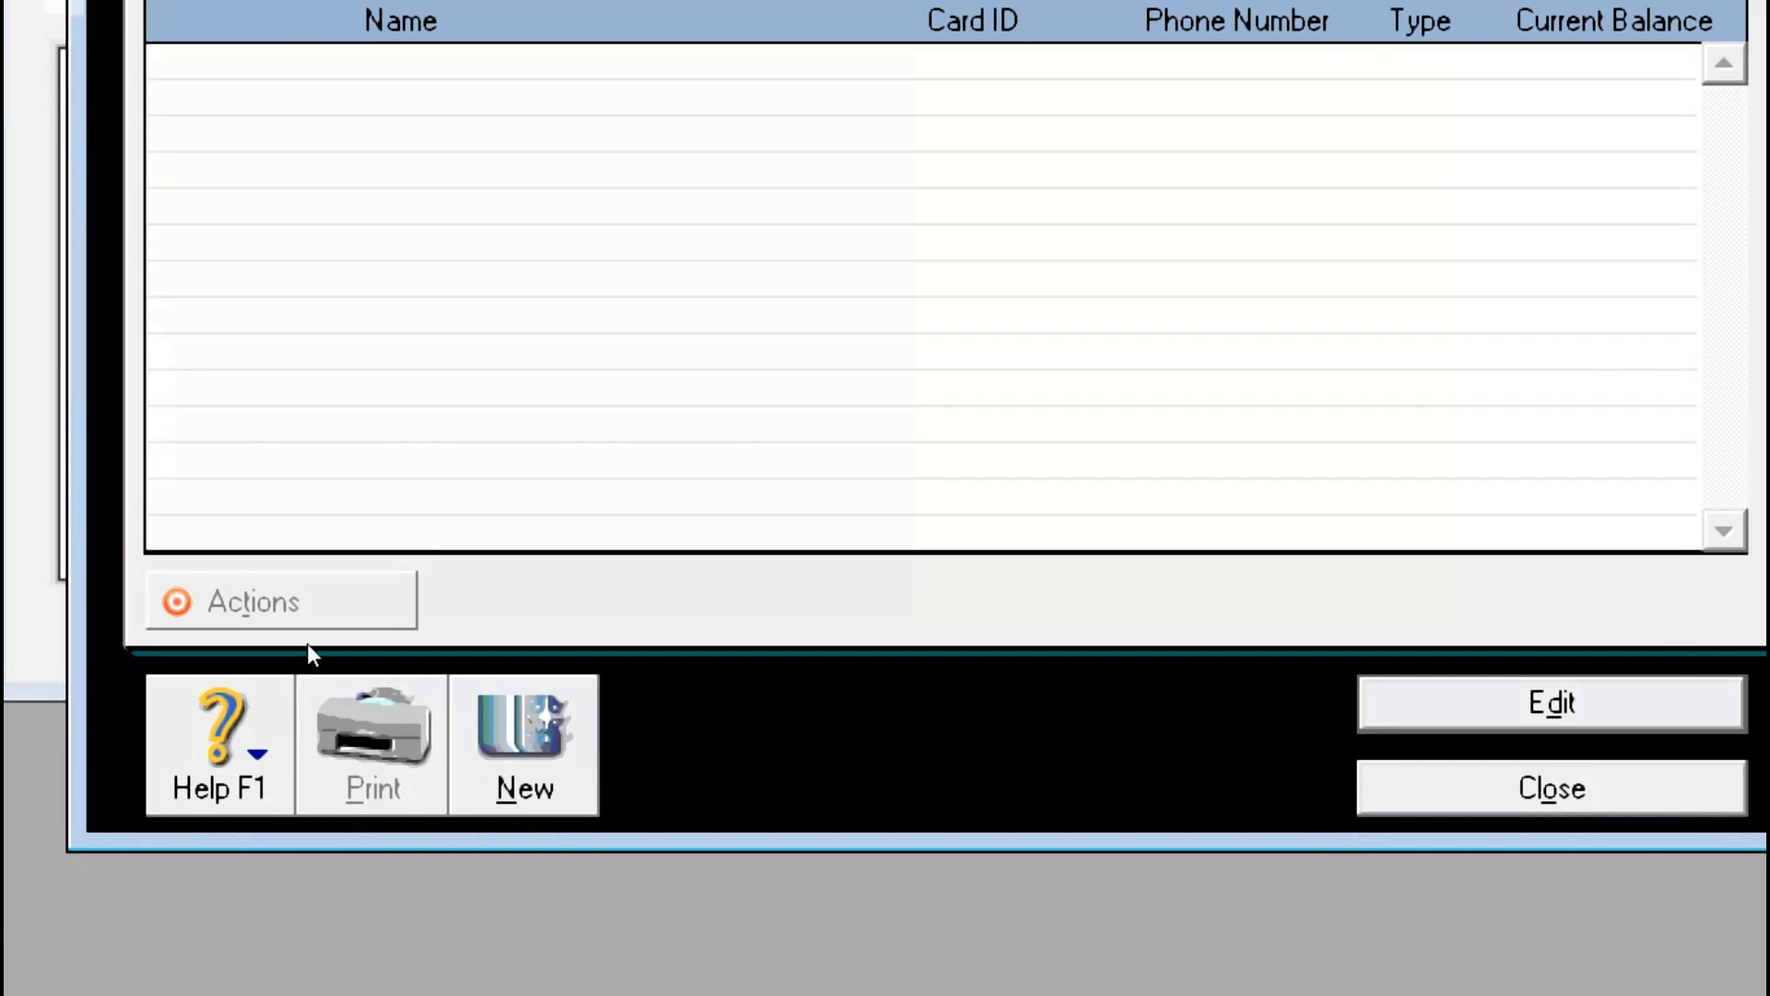
key(alt+n)
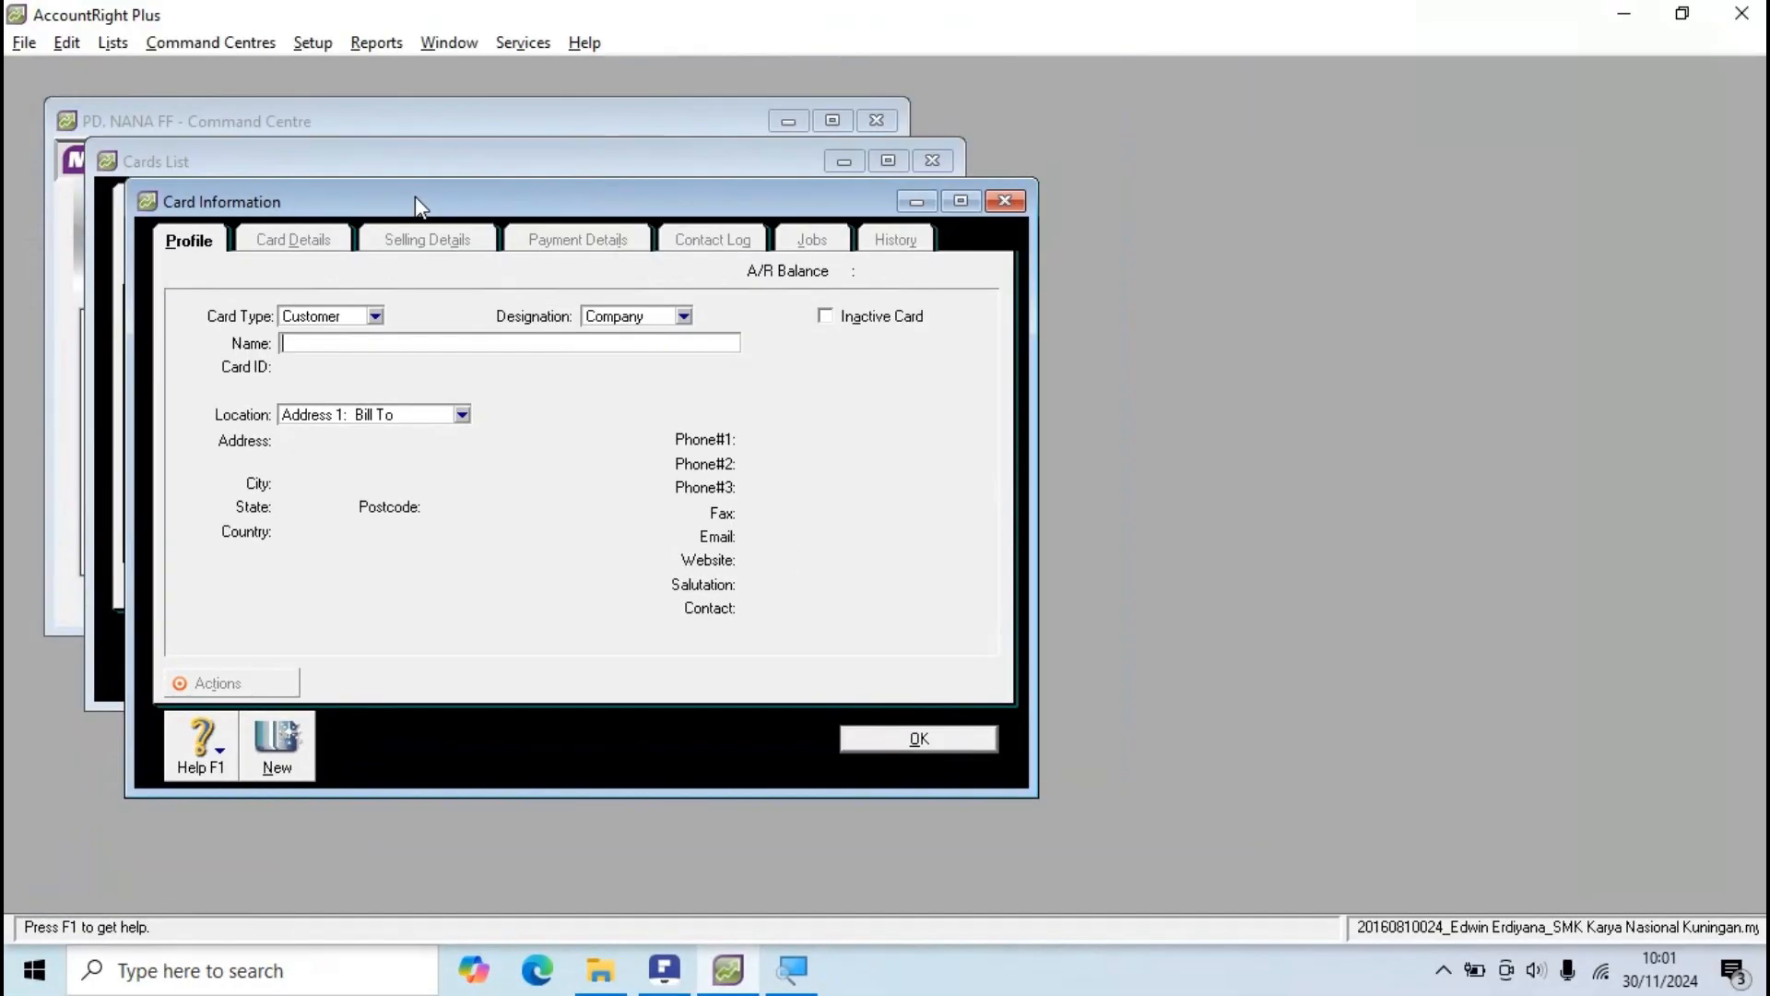
key(alt+Tab)
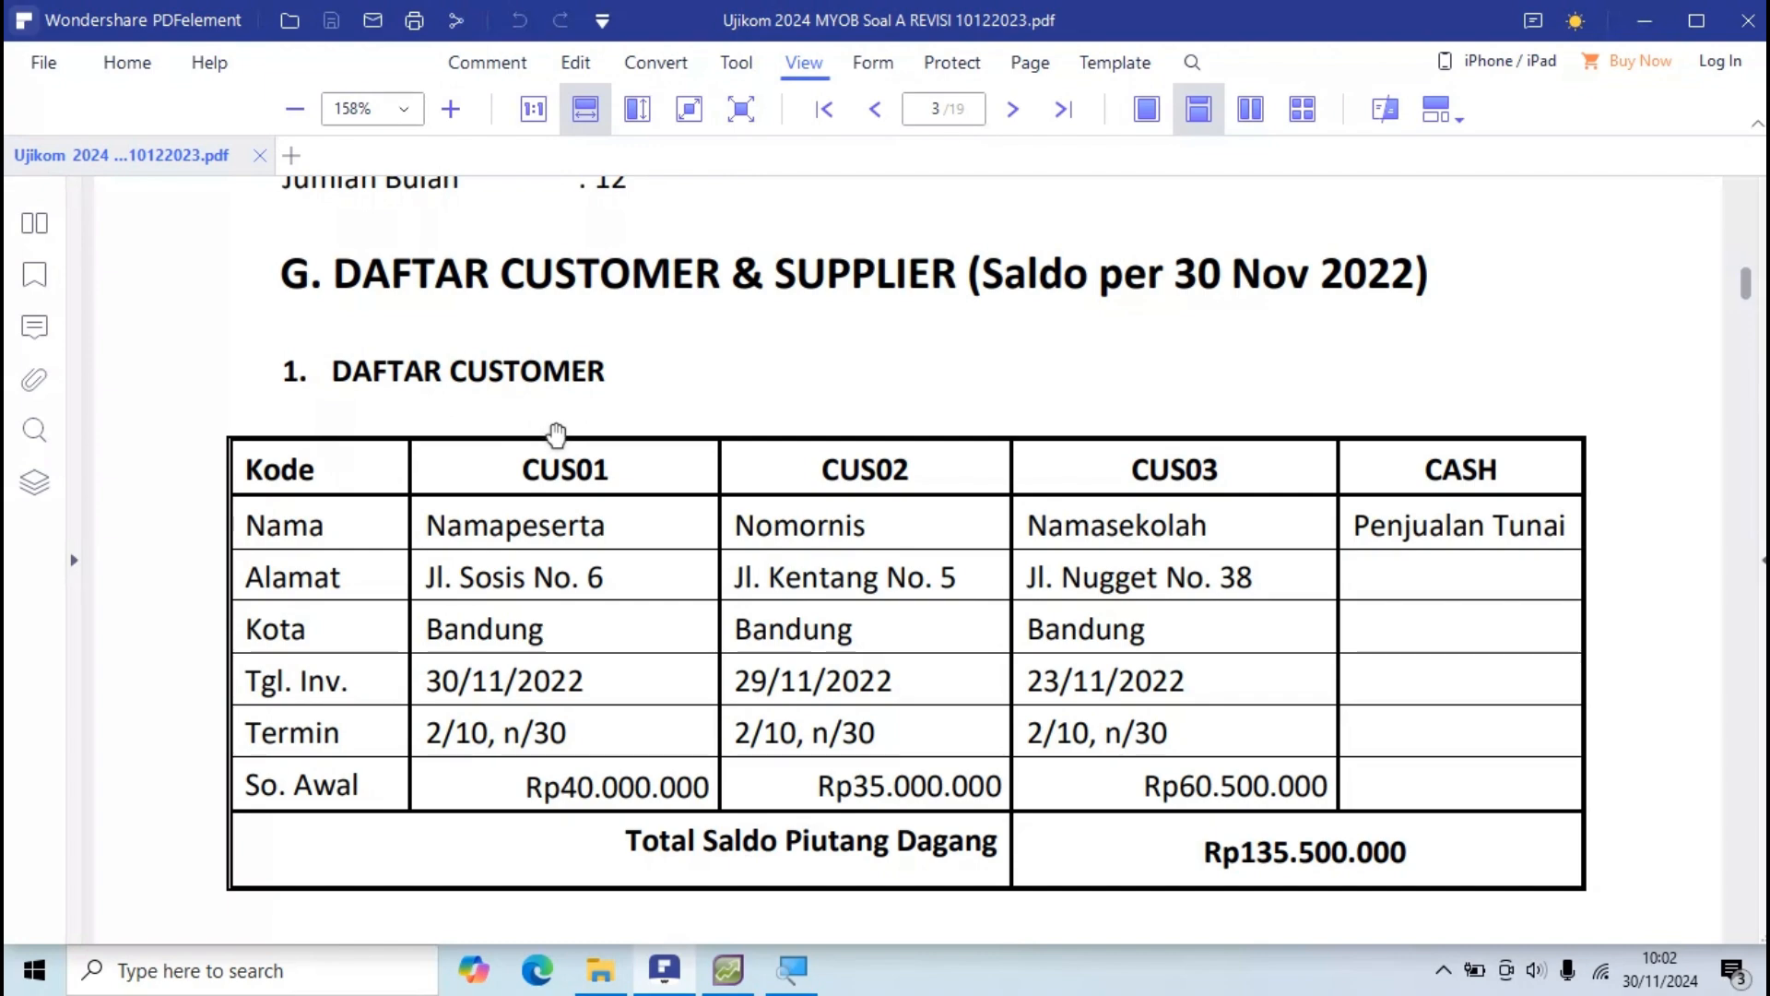
key(alt+Tab)
key(alt+Tab)
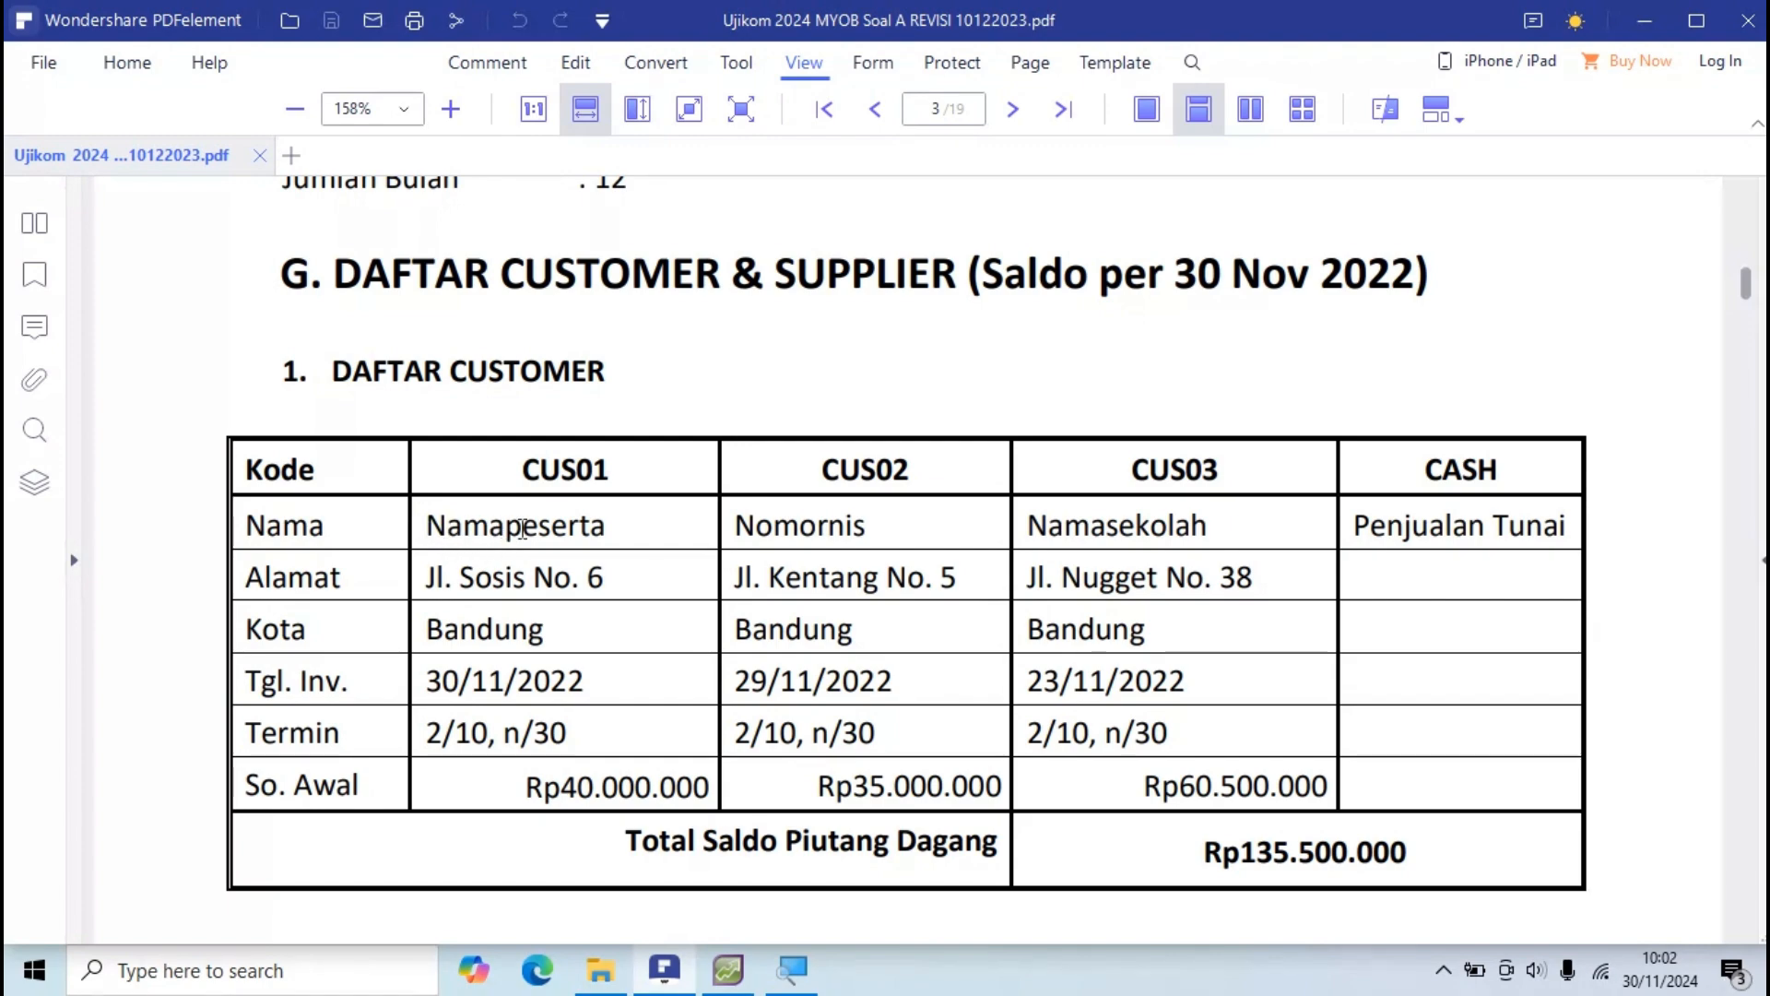
key(alt+Tab)
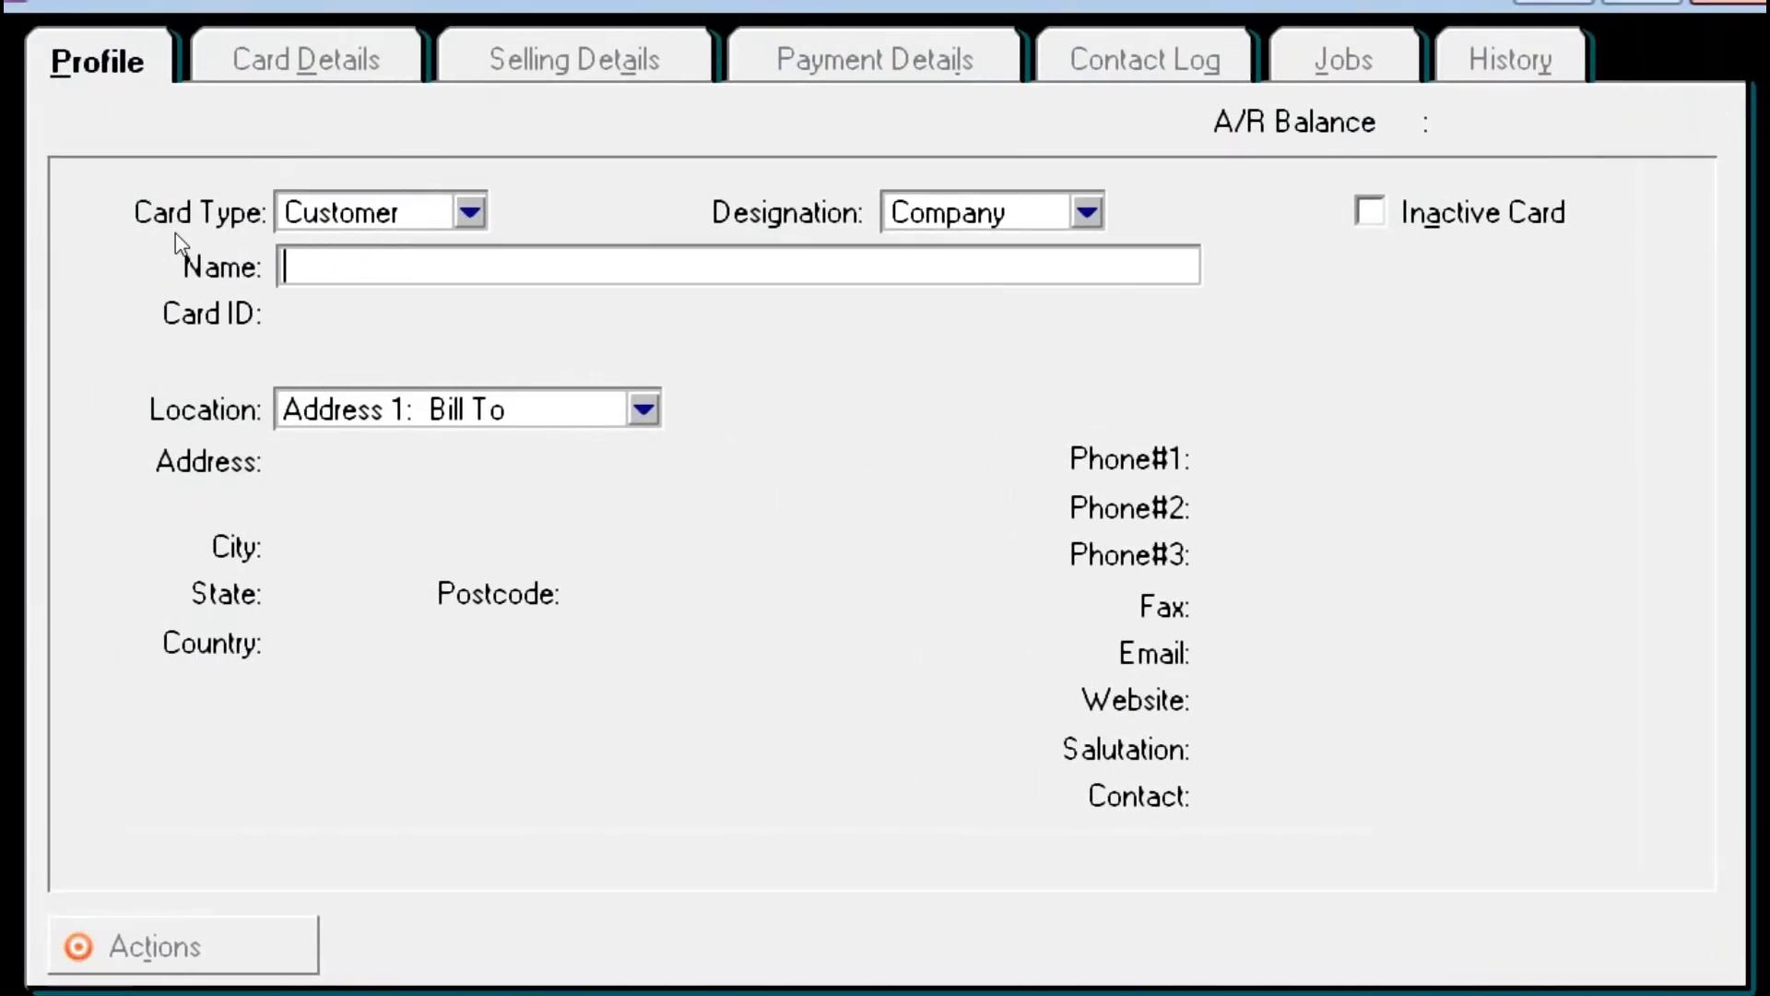
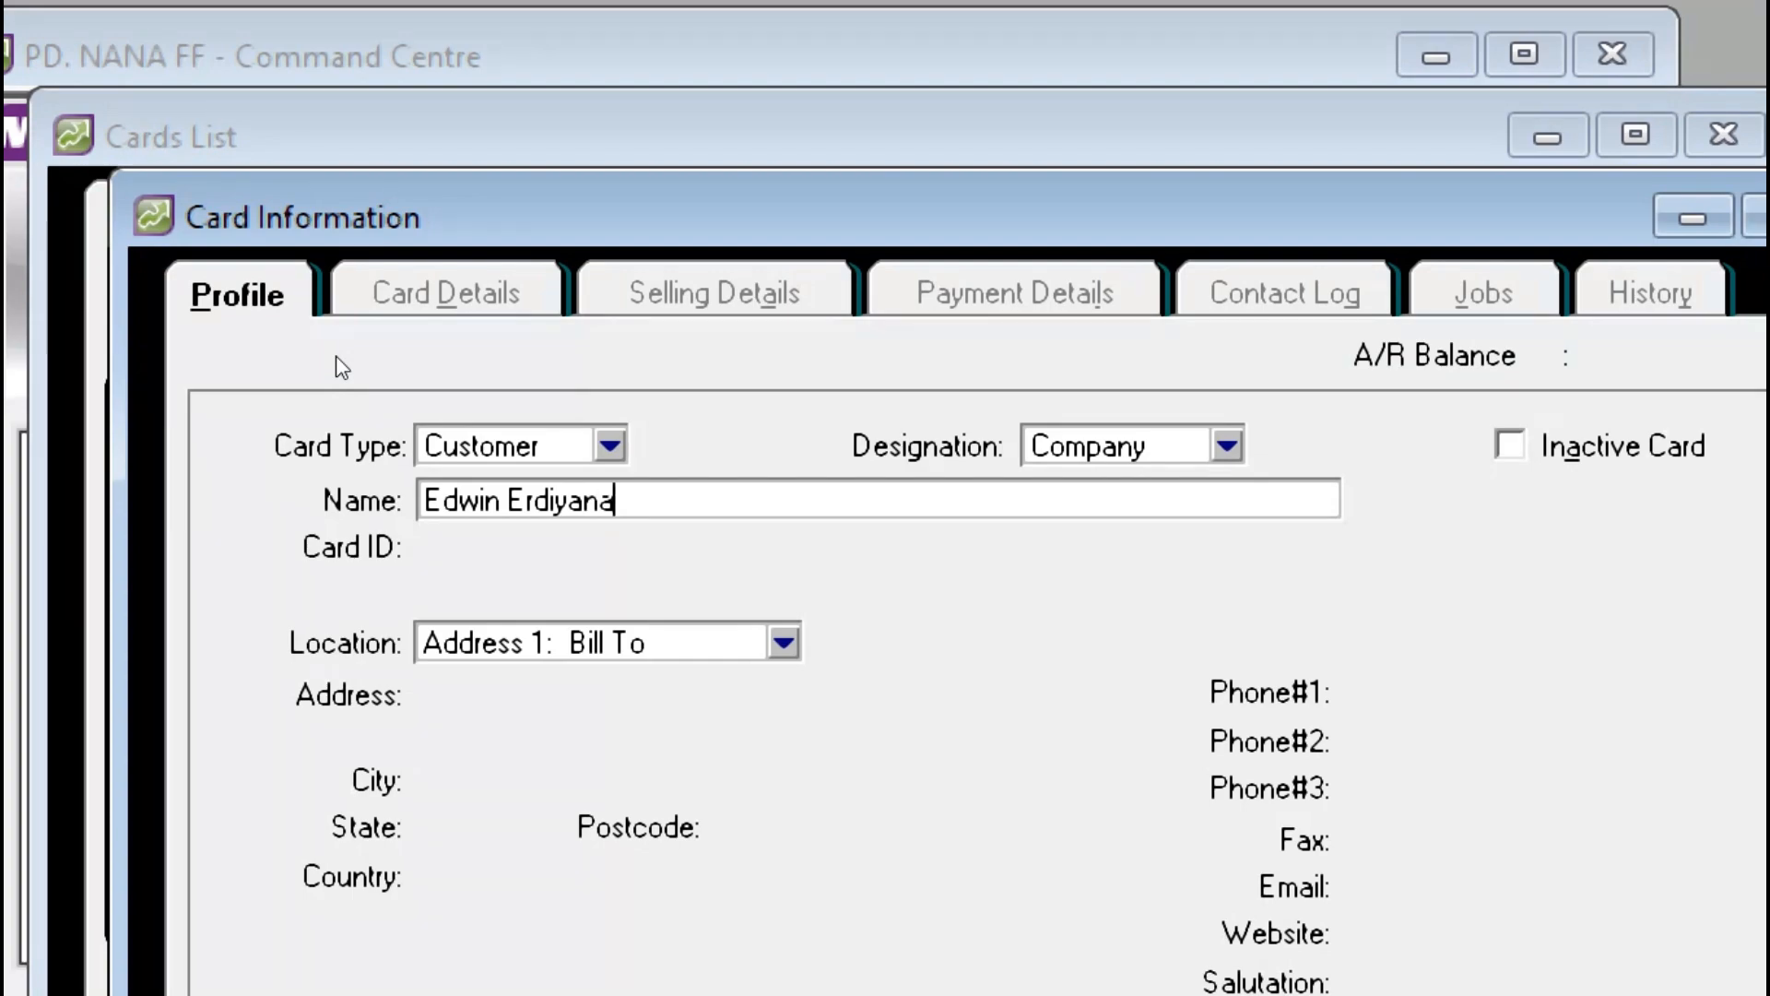
Step: Enter the customer's name and Card ID CUS01 on the new card
key(Tab)
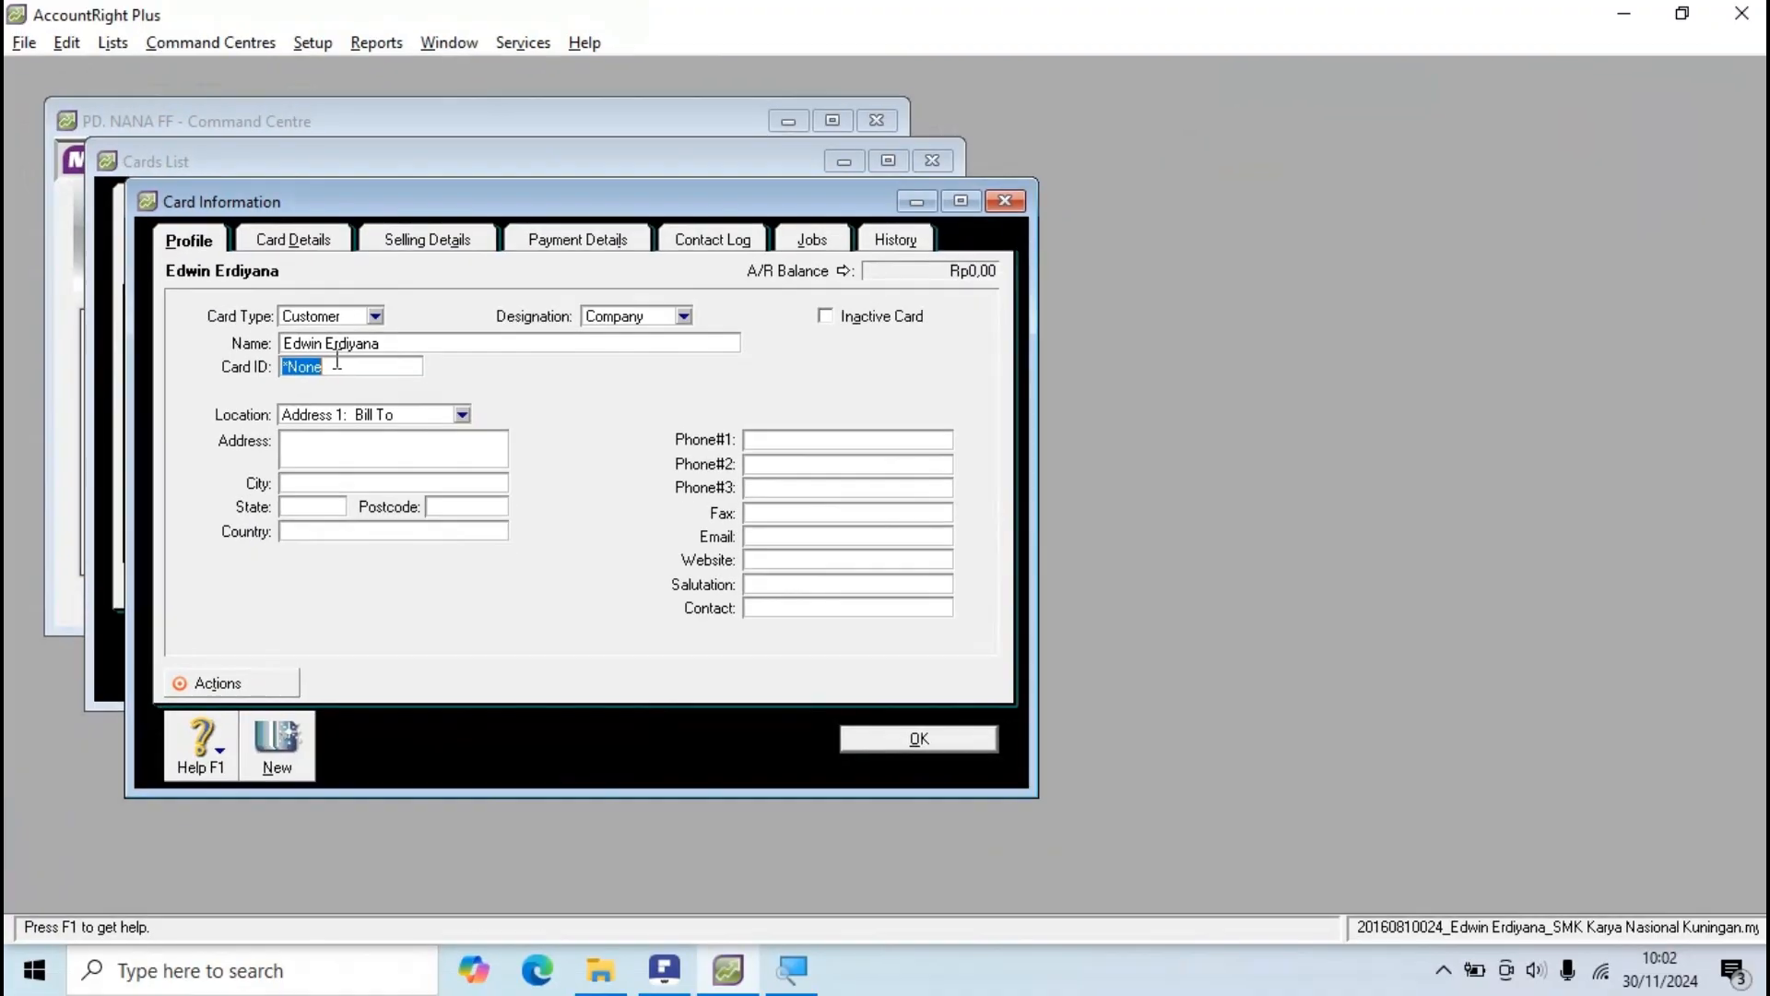
key(alt+Tab)
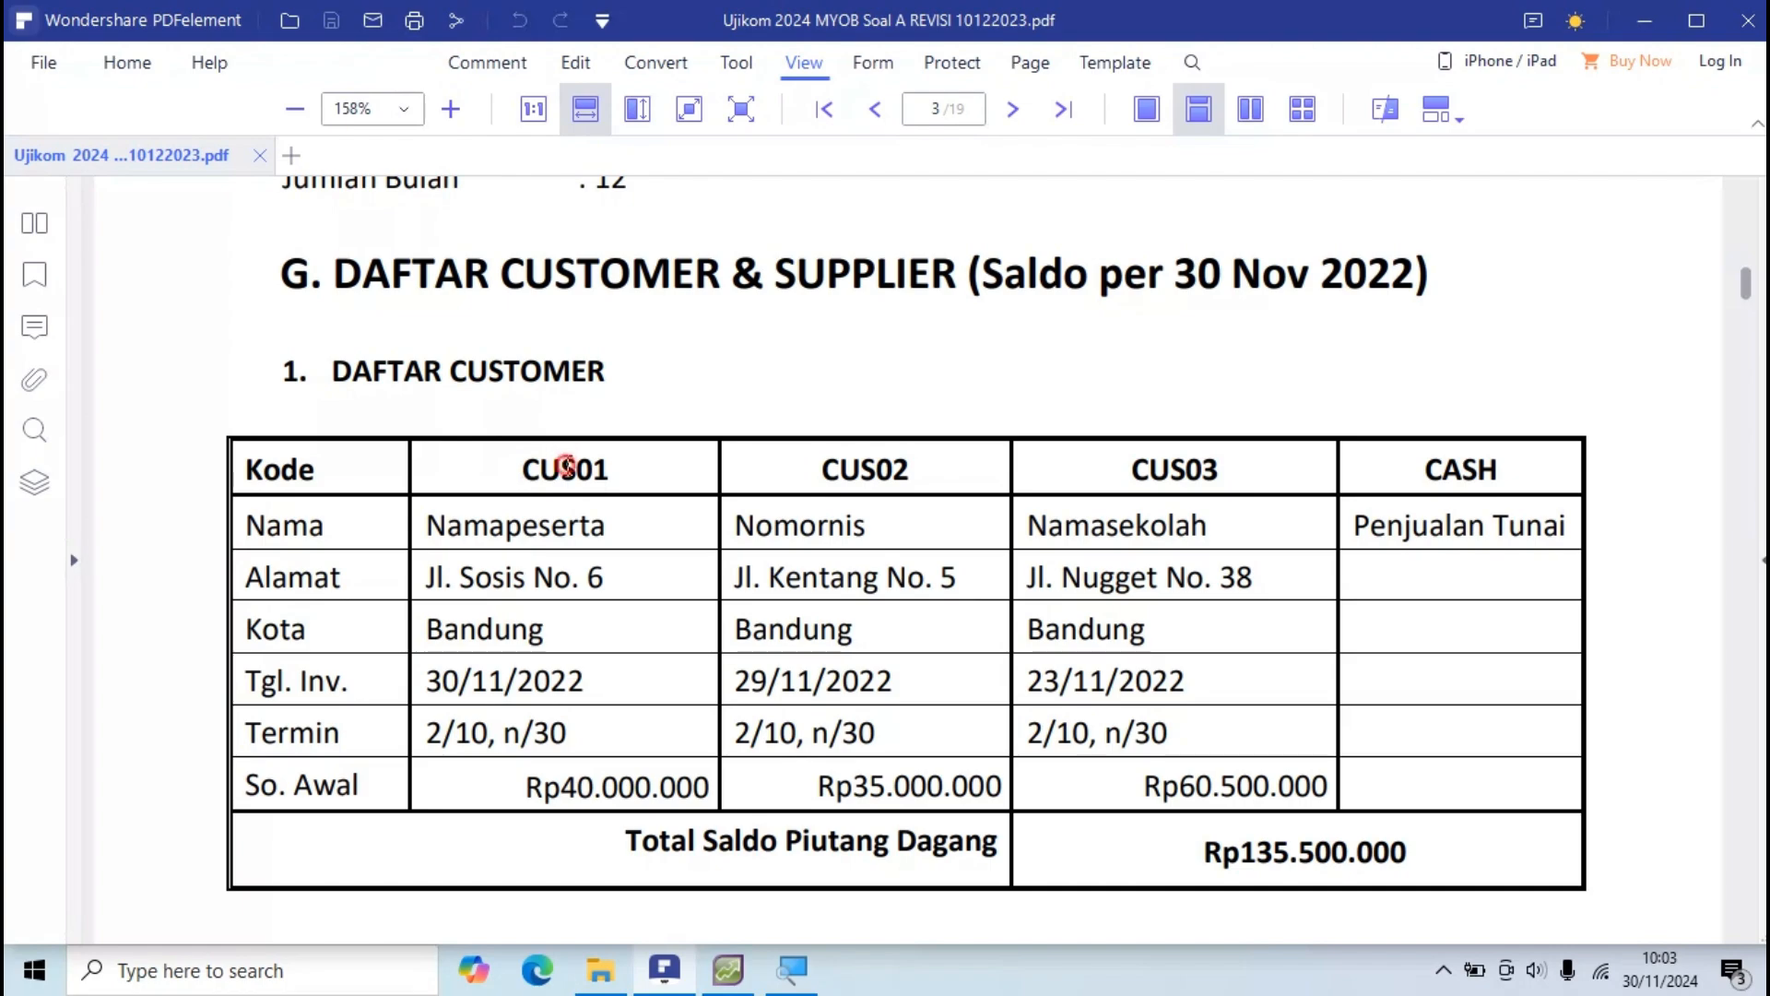
drag(565, 463, 566, 465)
key(alt+Tab)
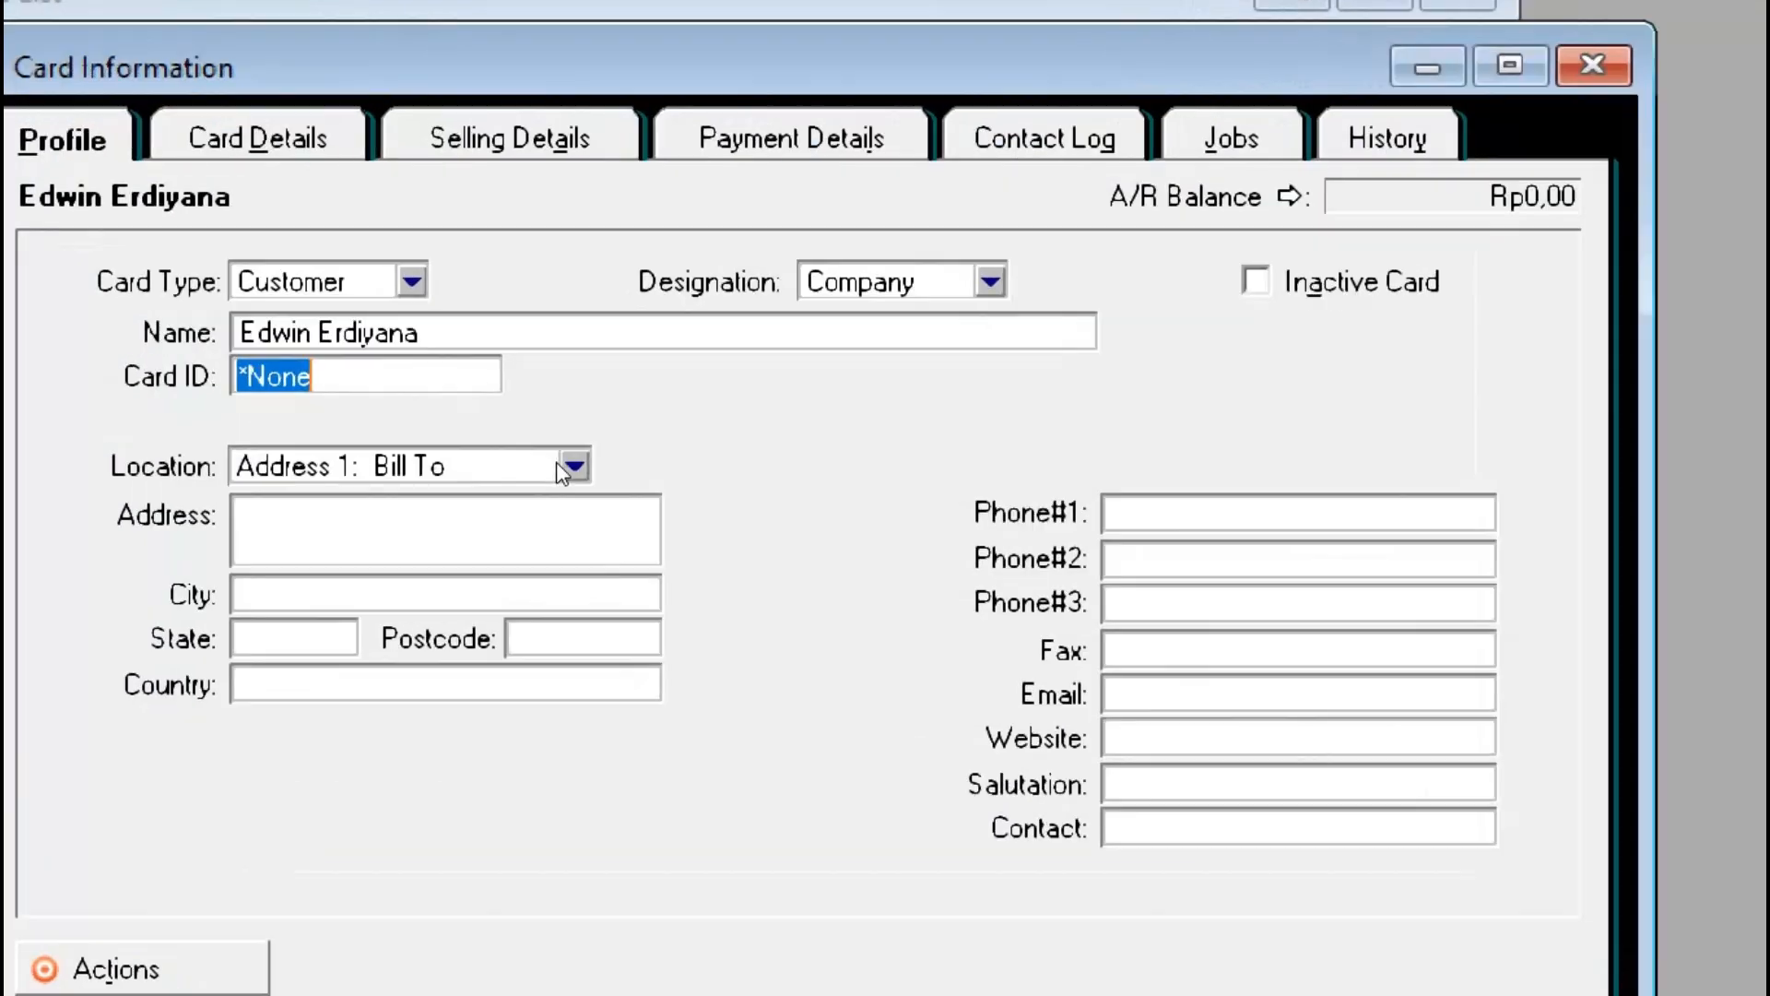
text(CUS)
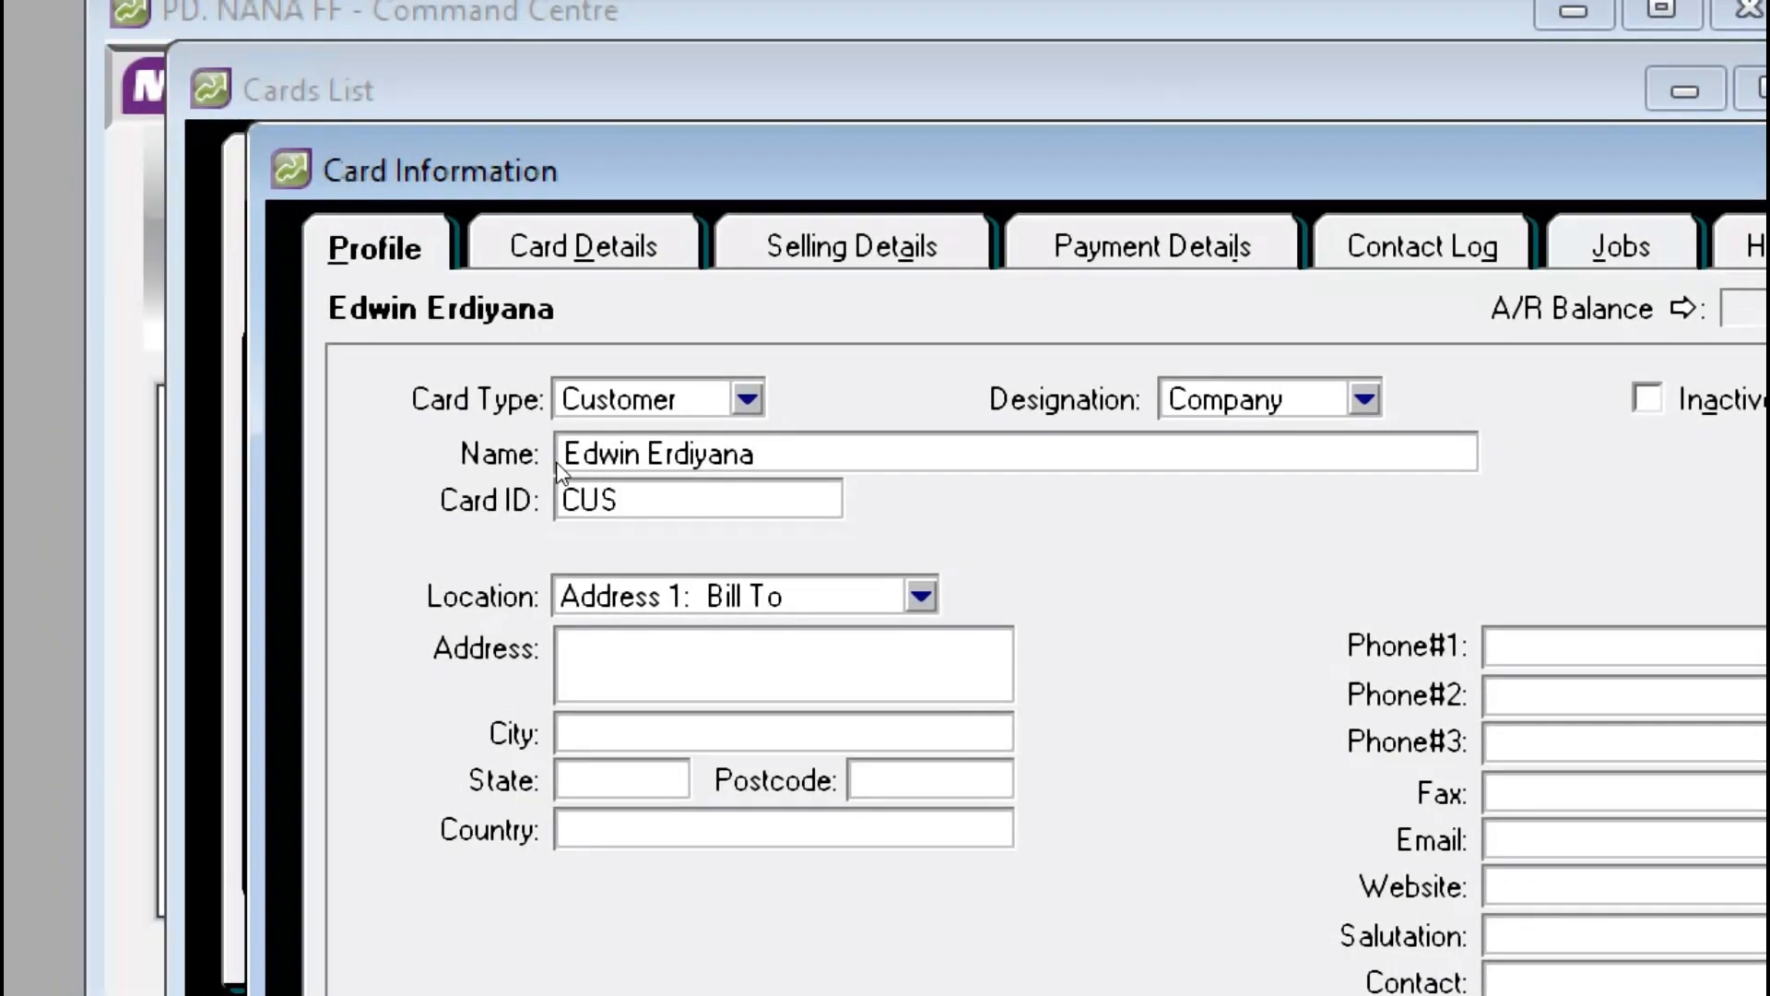
text(01)
key(Tab)
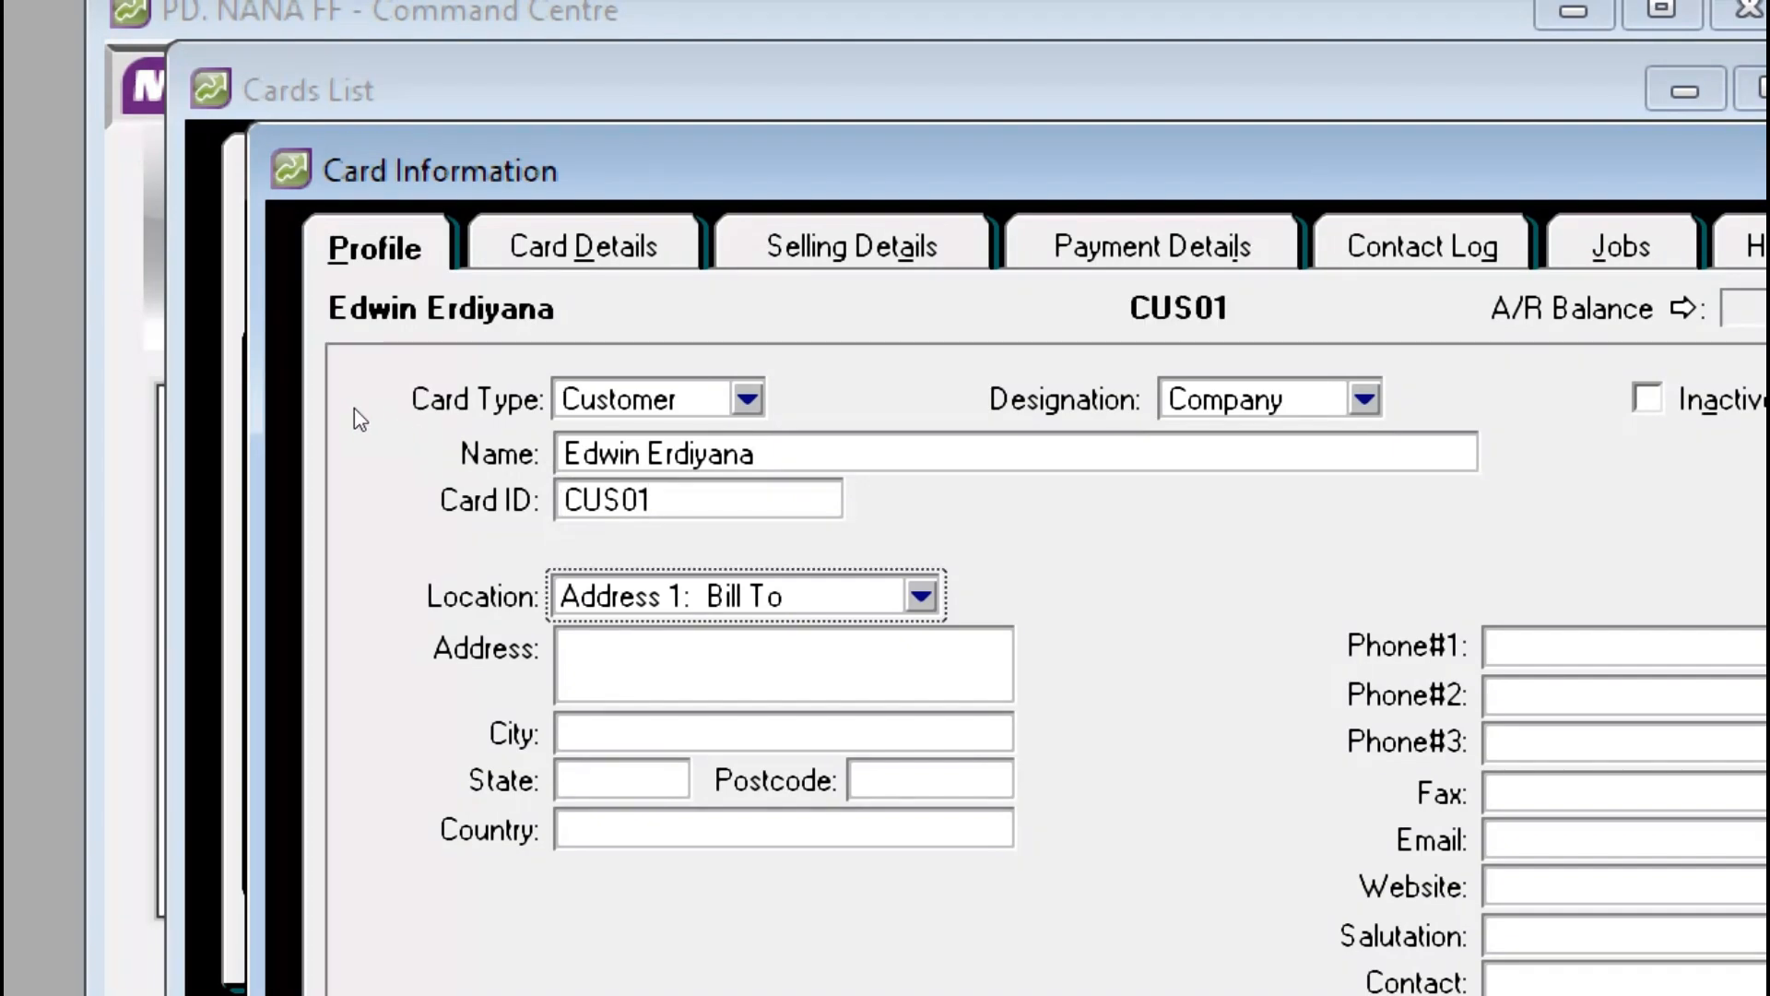
Step: Keep Address 1: Bill To as the location and move to the Address field
key(alt+Down)
key(Down)
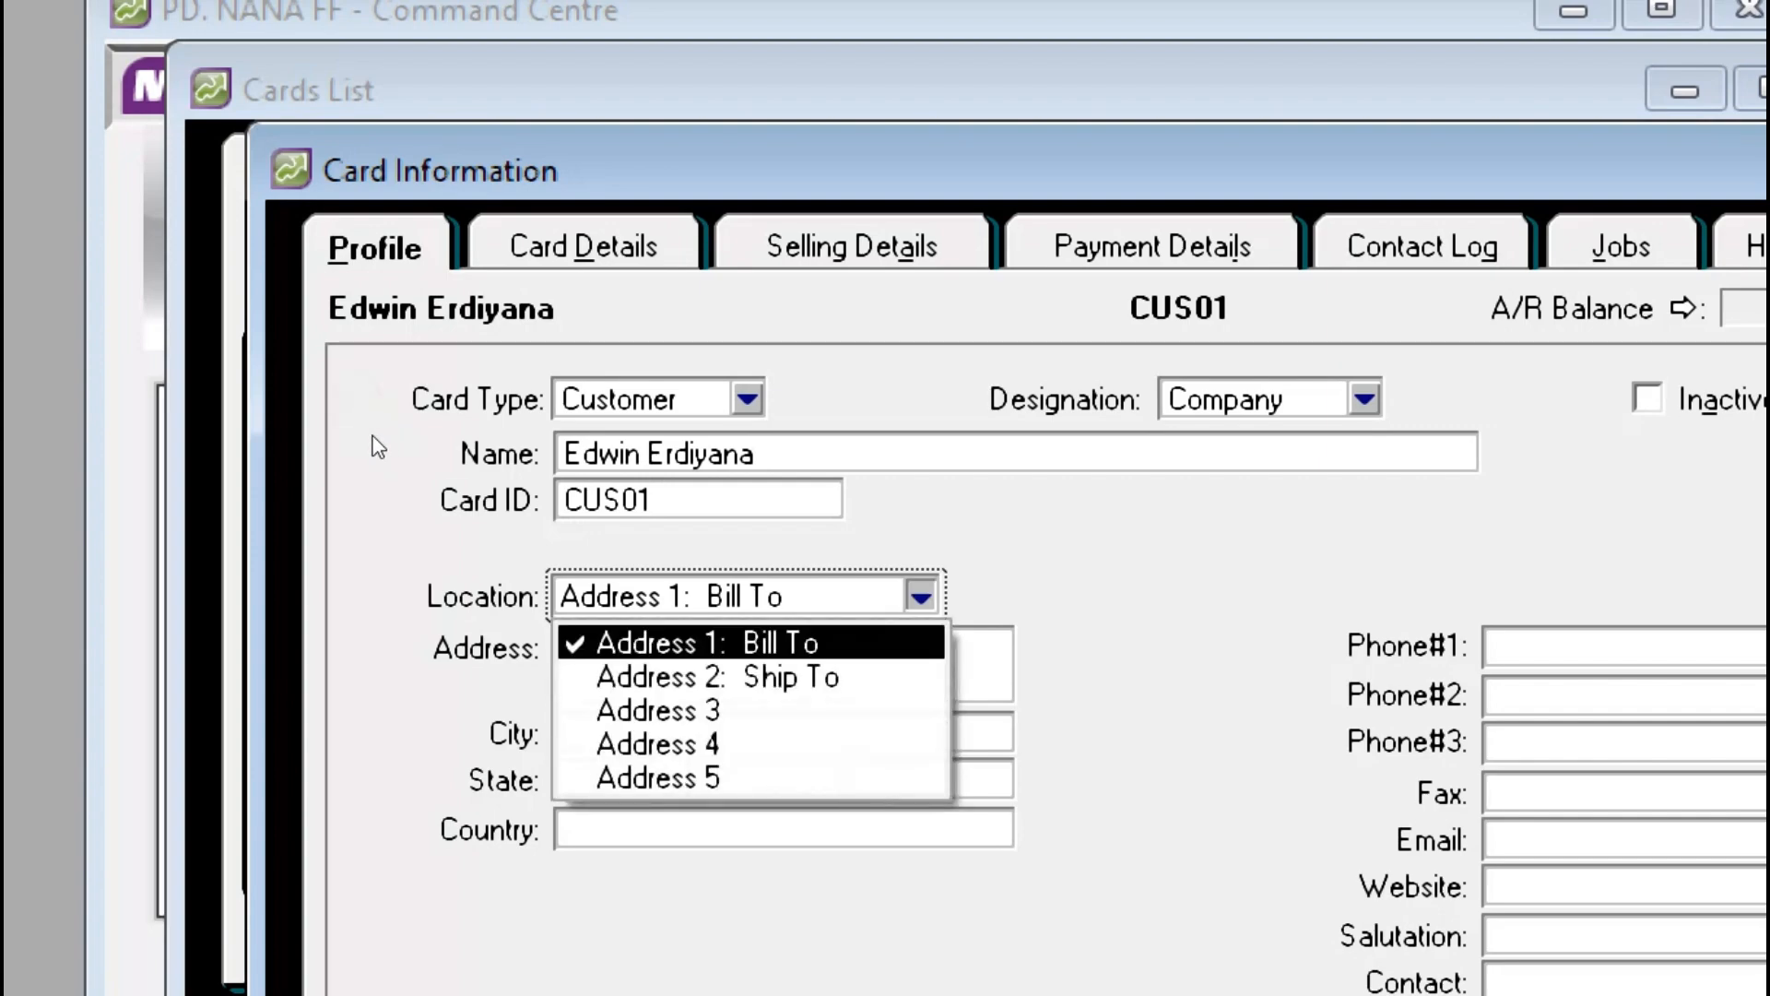
key(Return)
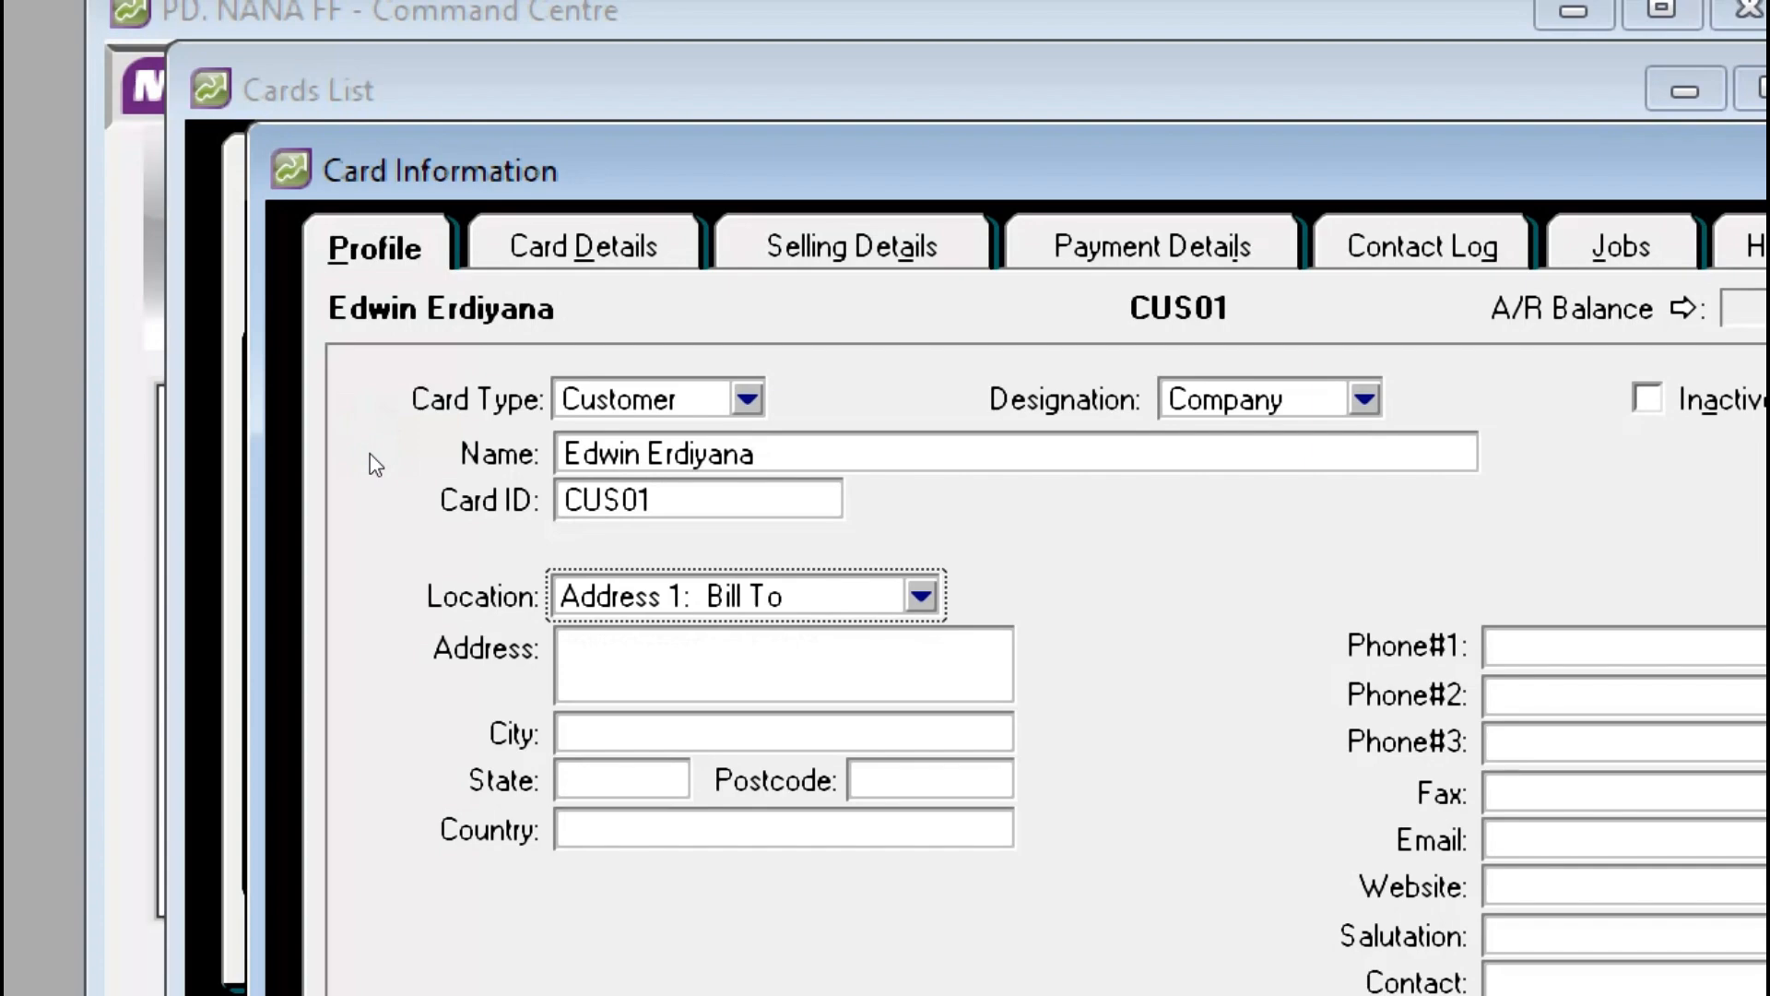
key(Tab)
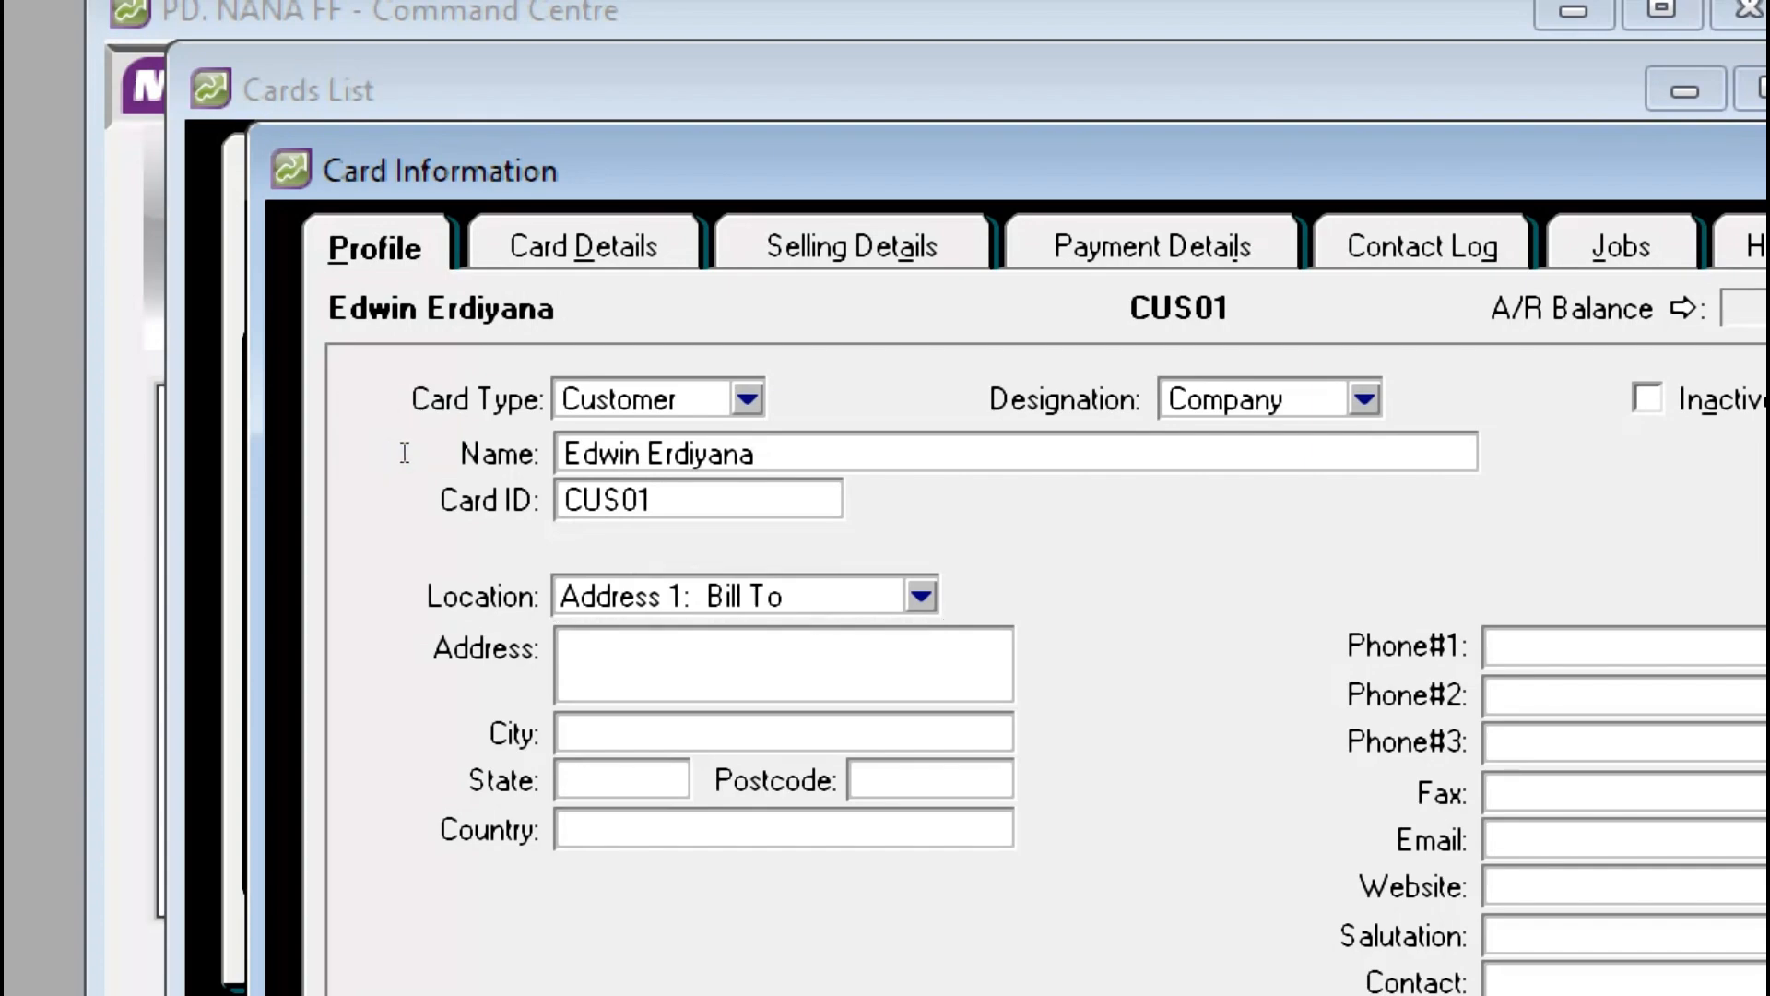
key(alt+Tab)
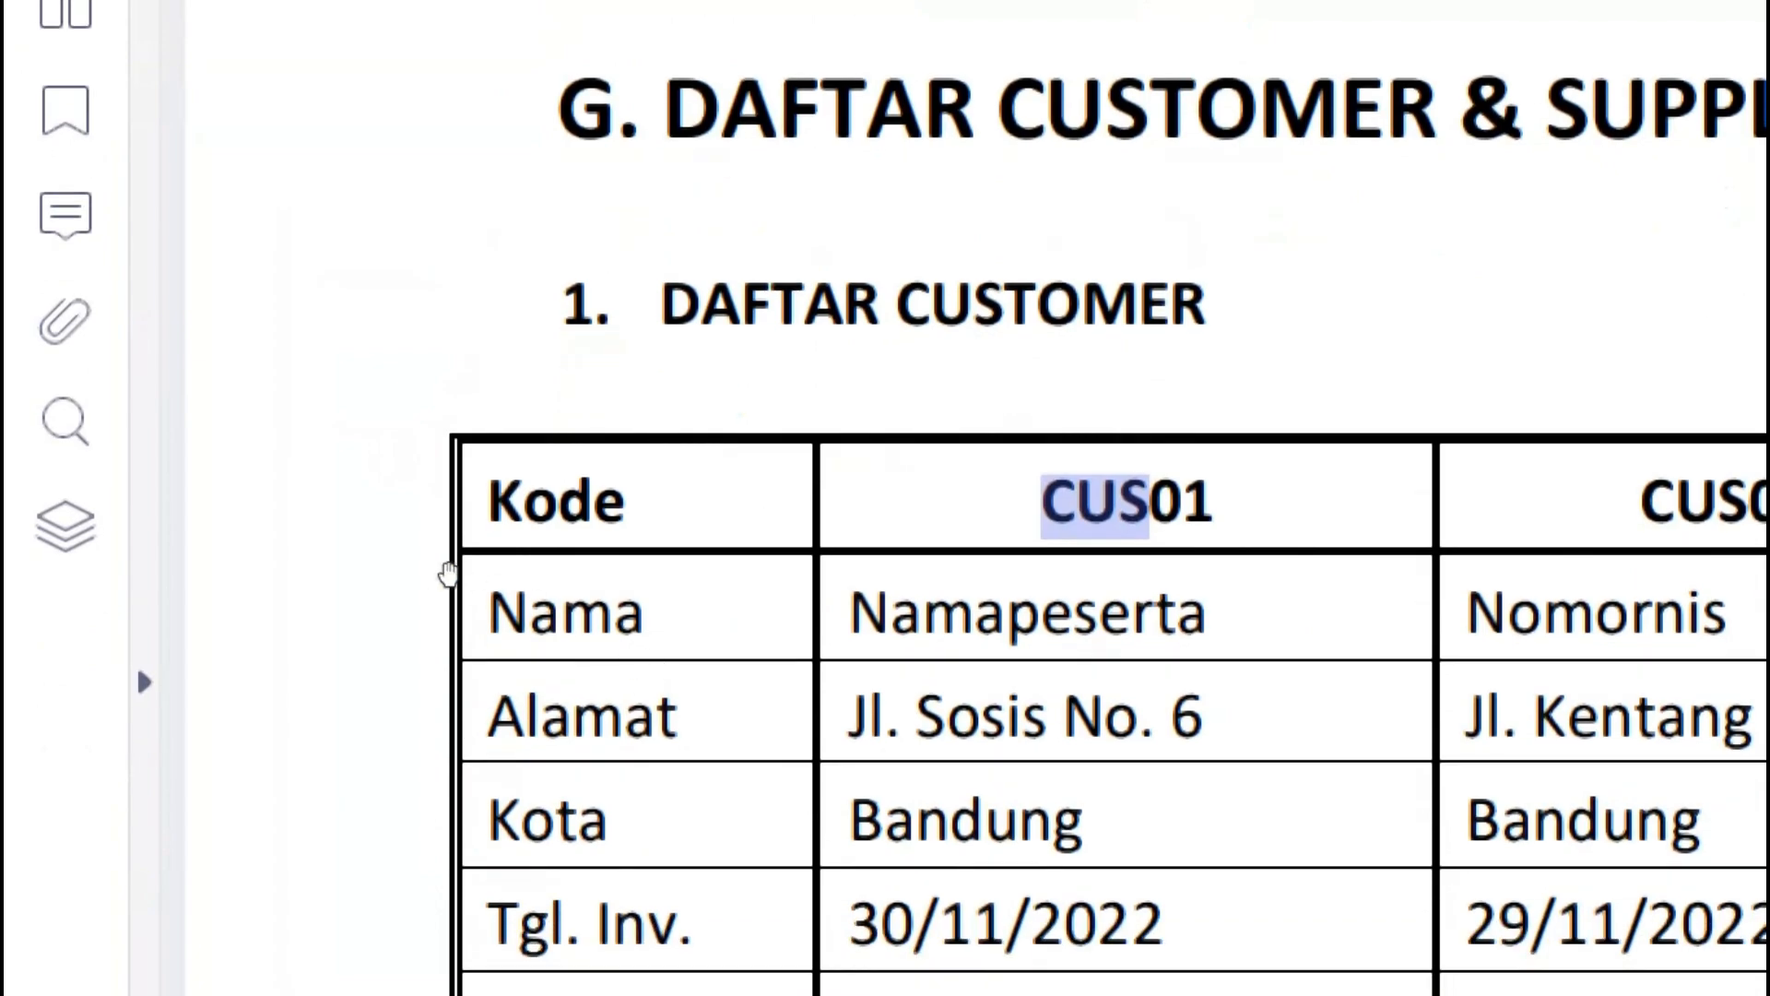
key(alt+Tab)
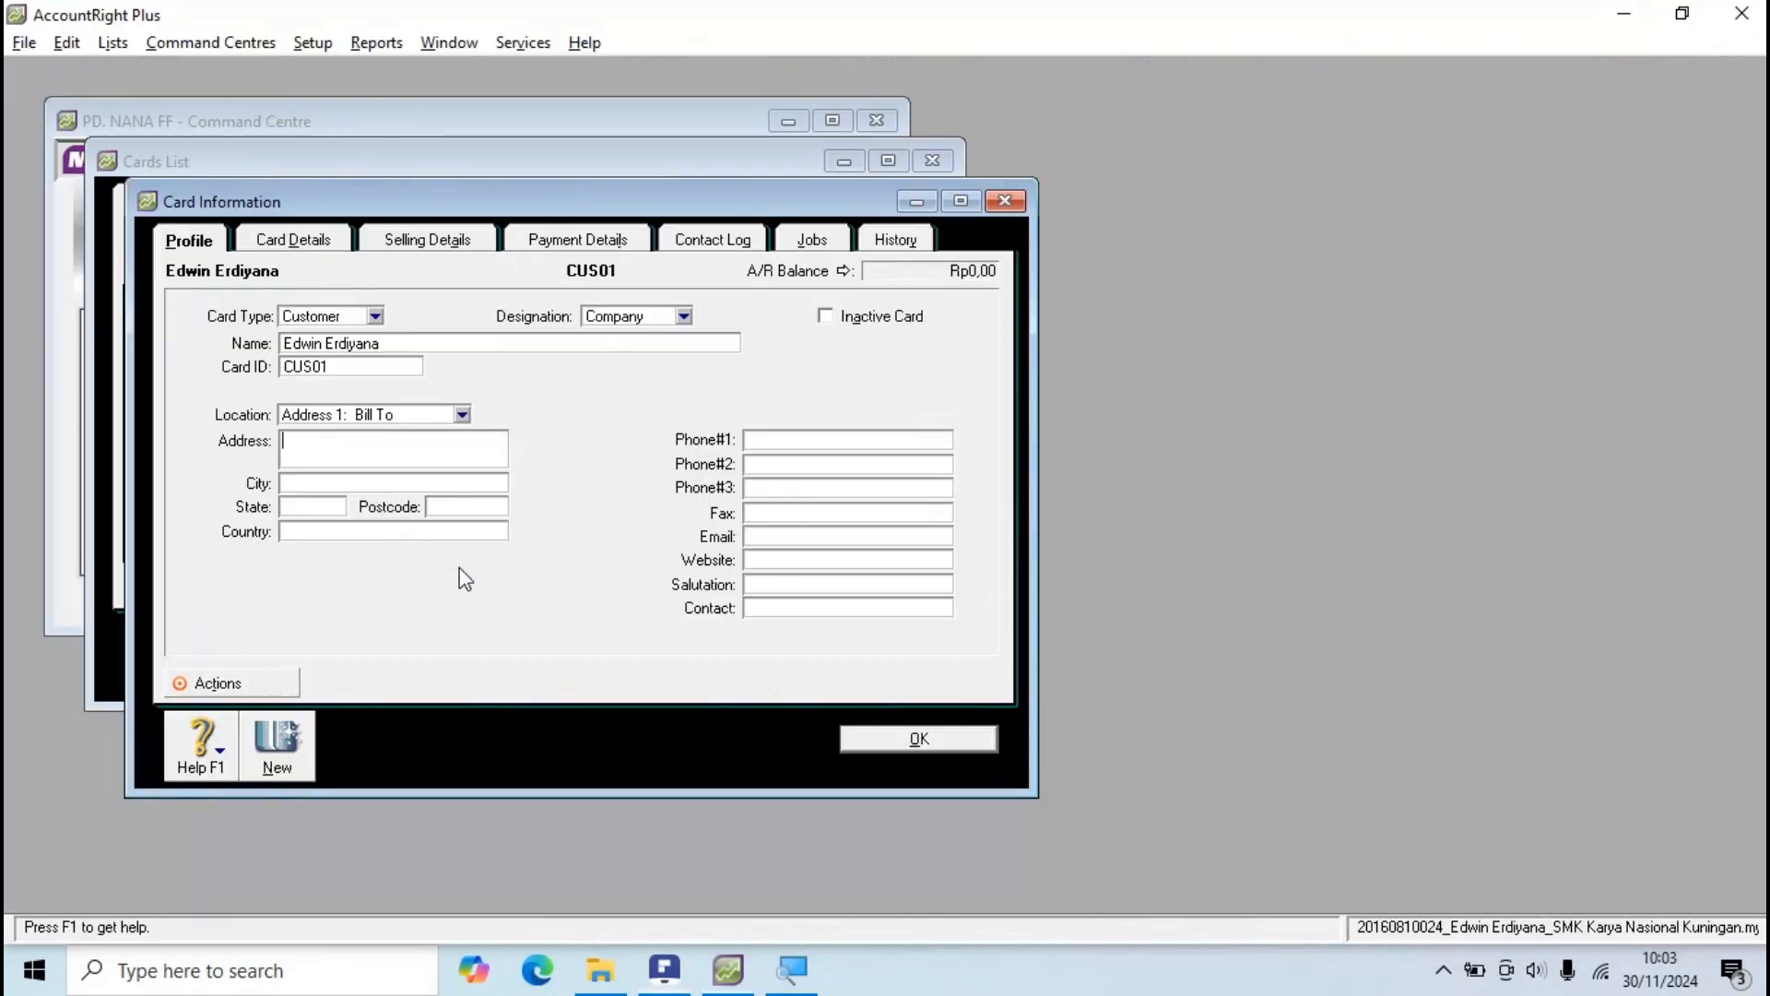
Step: Enter the customer's street address and city in the Bill To address
text(Kl.)
key(BackSpace)
key(BackSpace)
key(BackSpace)
key(BackSpace)
text(Jl. Sosis No. 7)
key(alt+Tab)
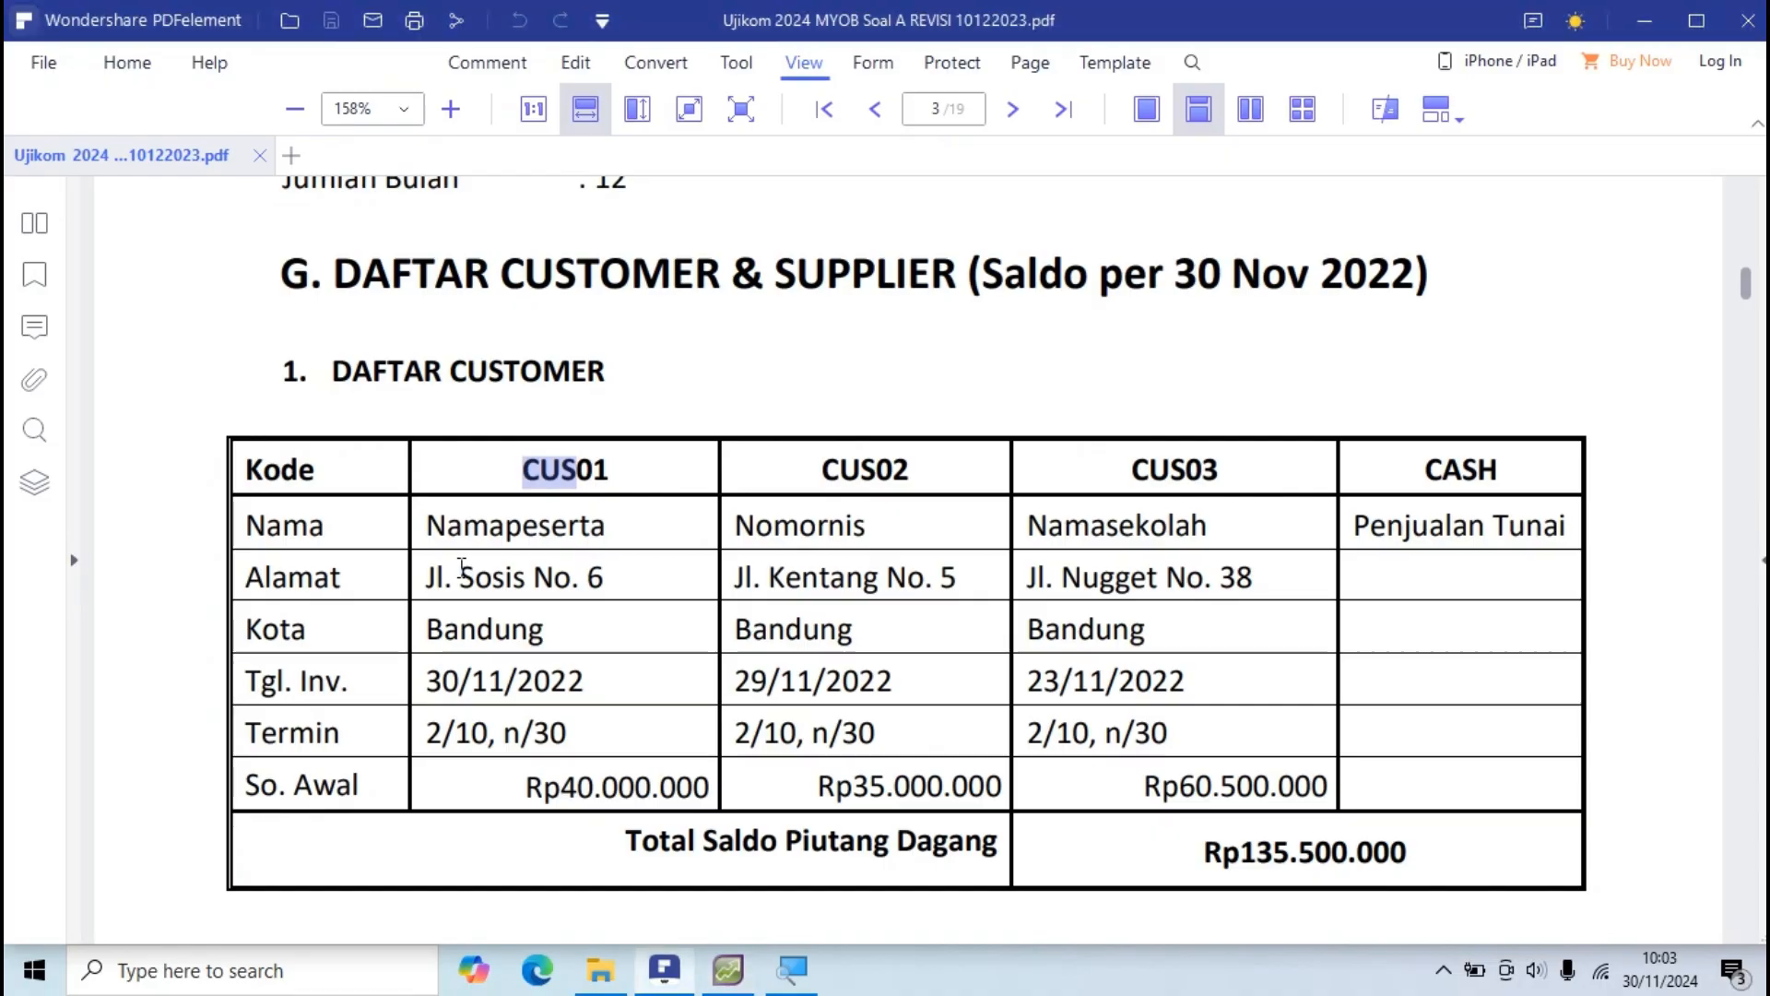
key(alt+Tab)
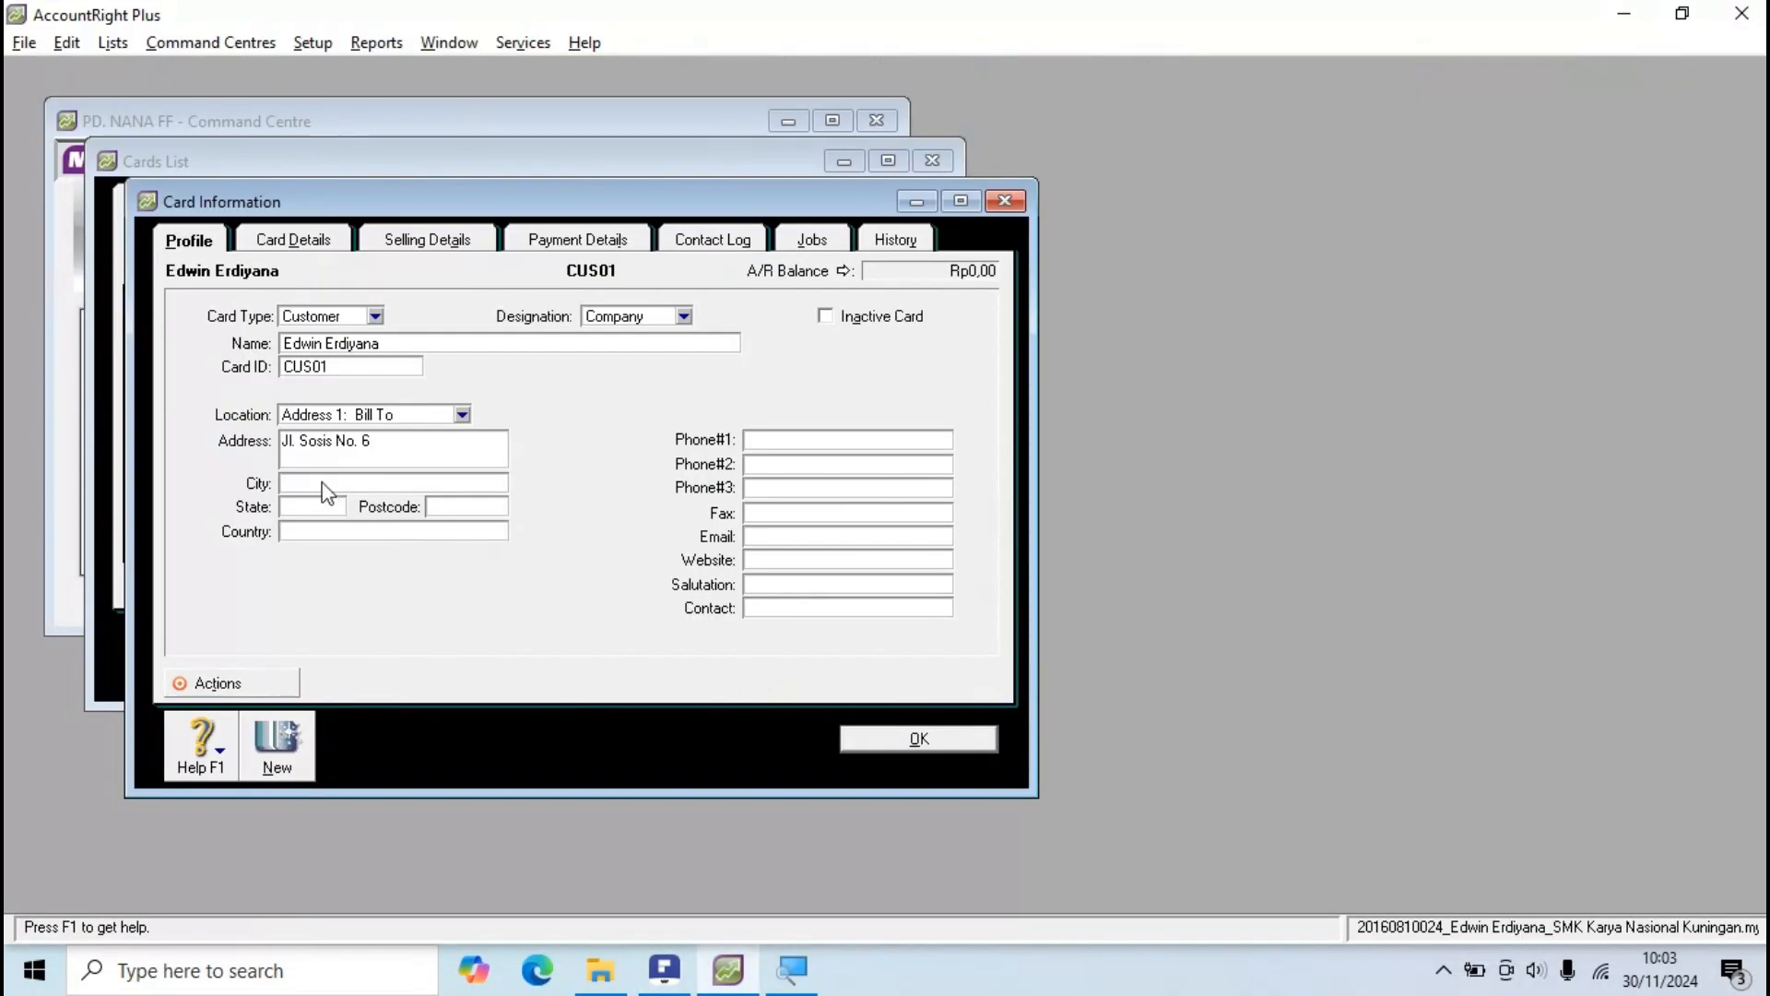
key(alt+Tab)
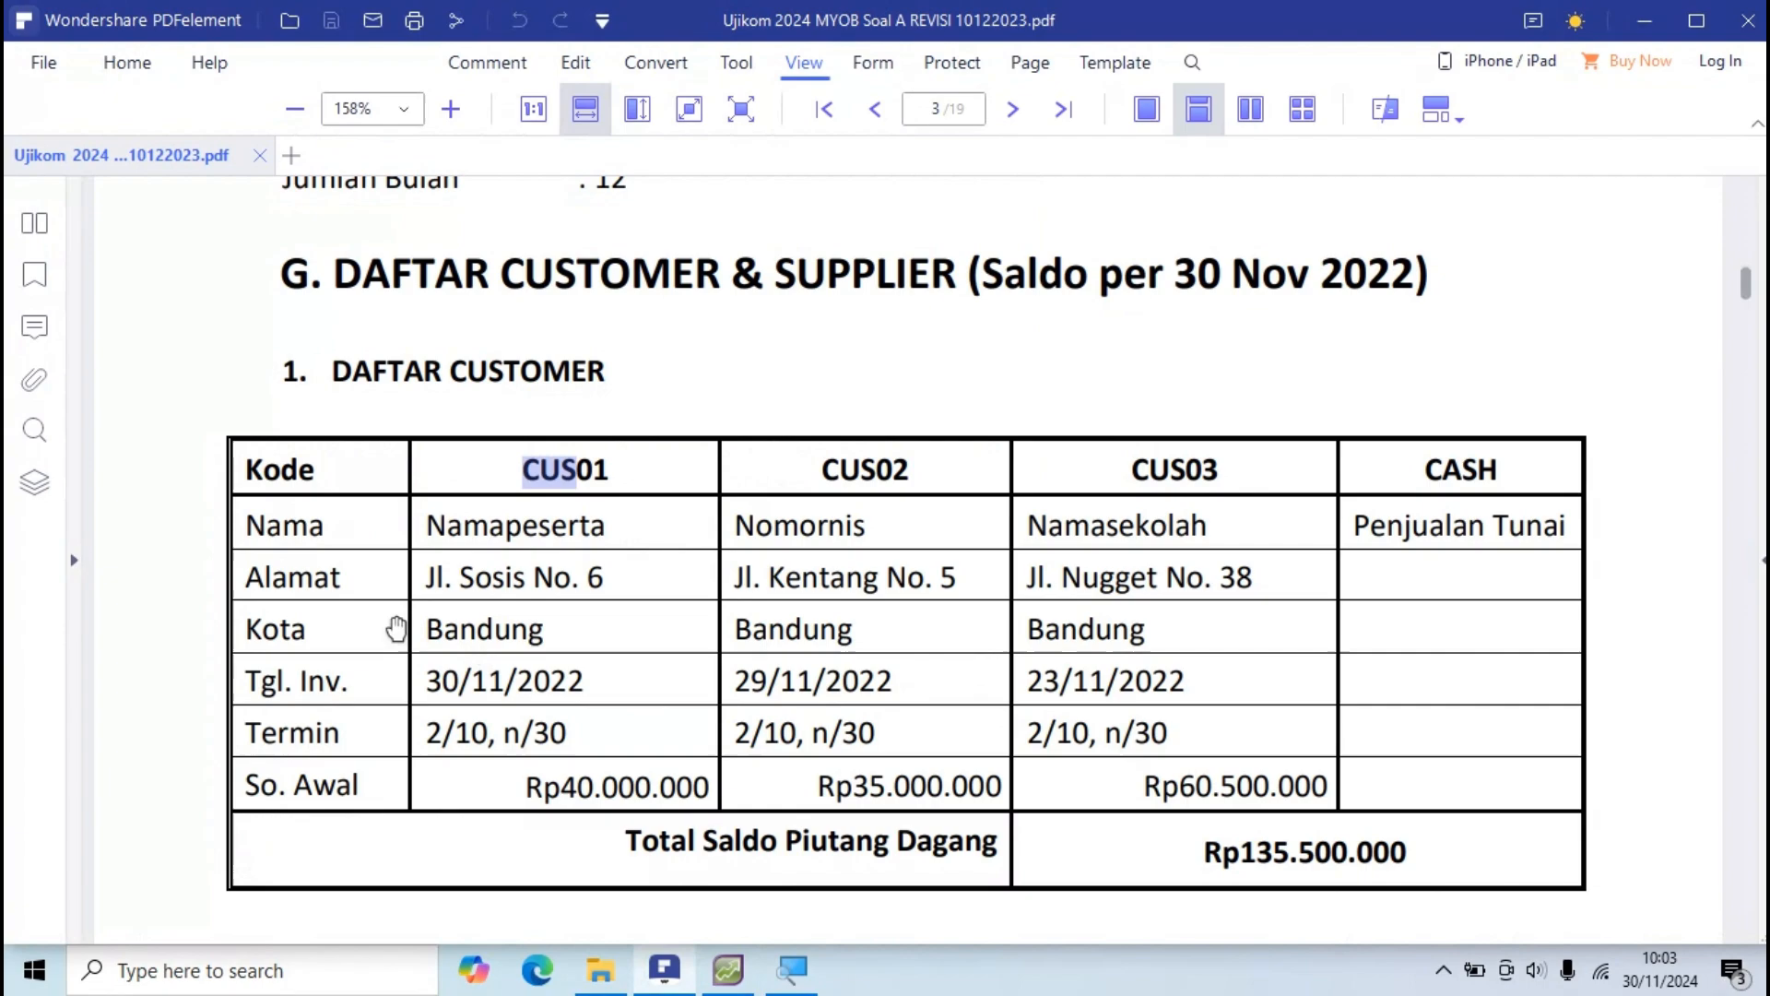
key(alt+Tab)
text(Bandung)
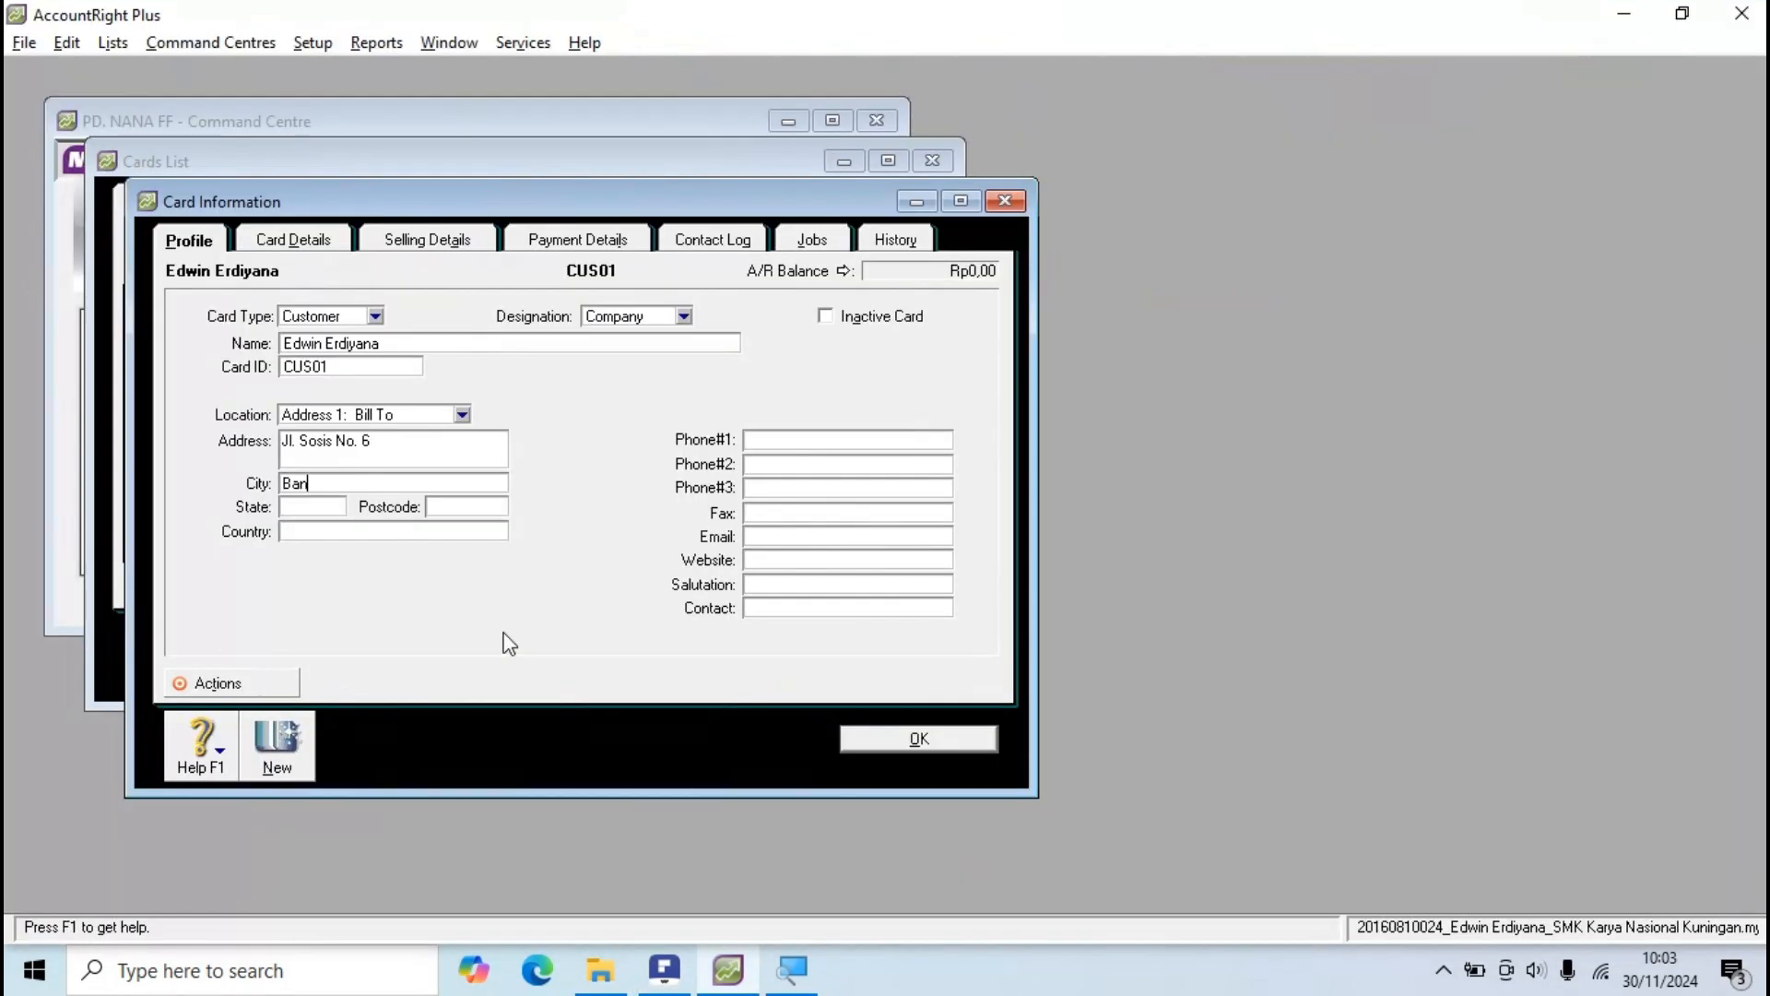
key(Tab)
Step: Leave Postcode, Country and phone empty after rechecking the PDF, then go to Card Details
key(alt+Tab)
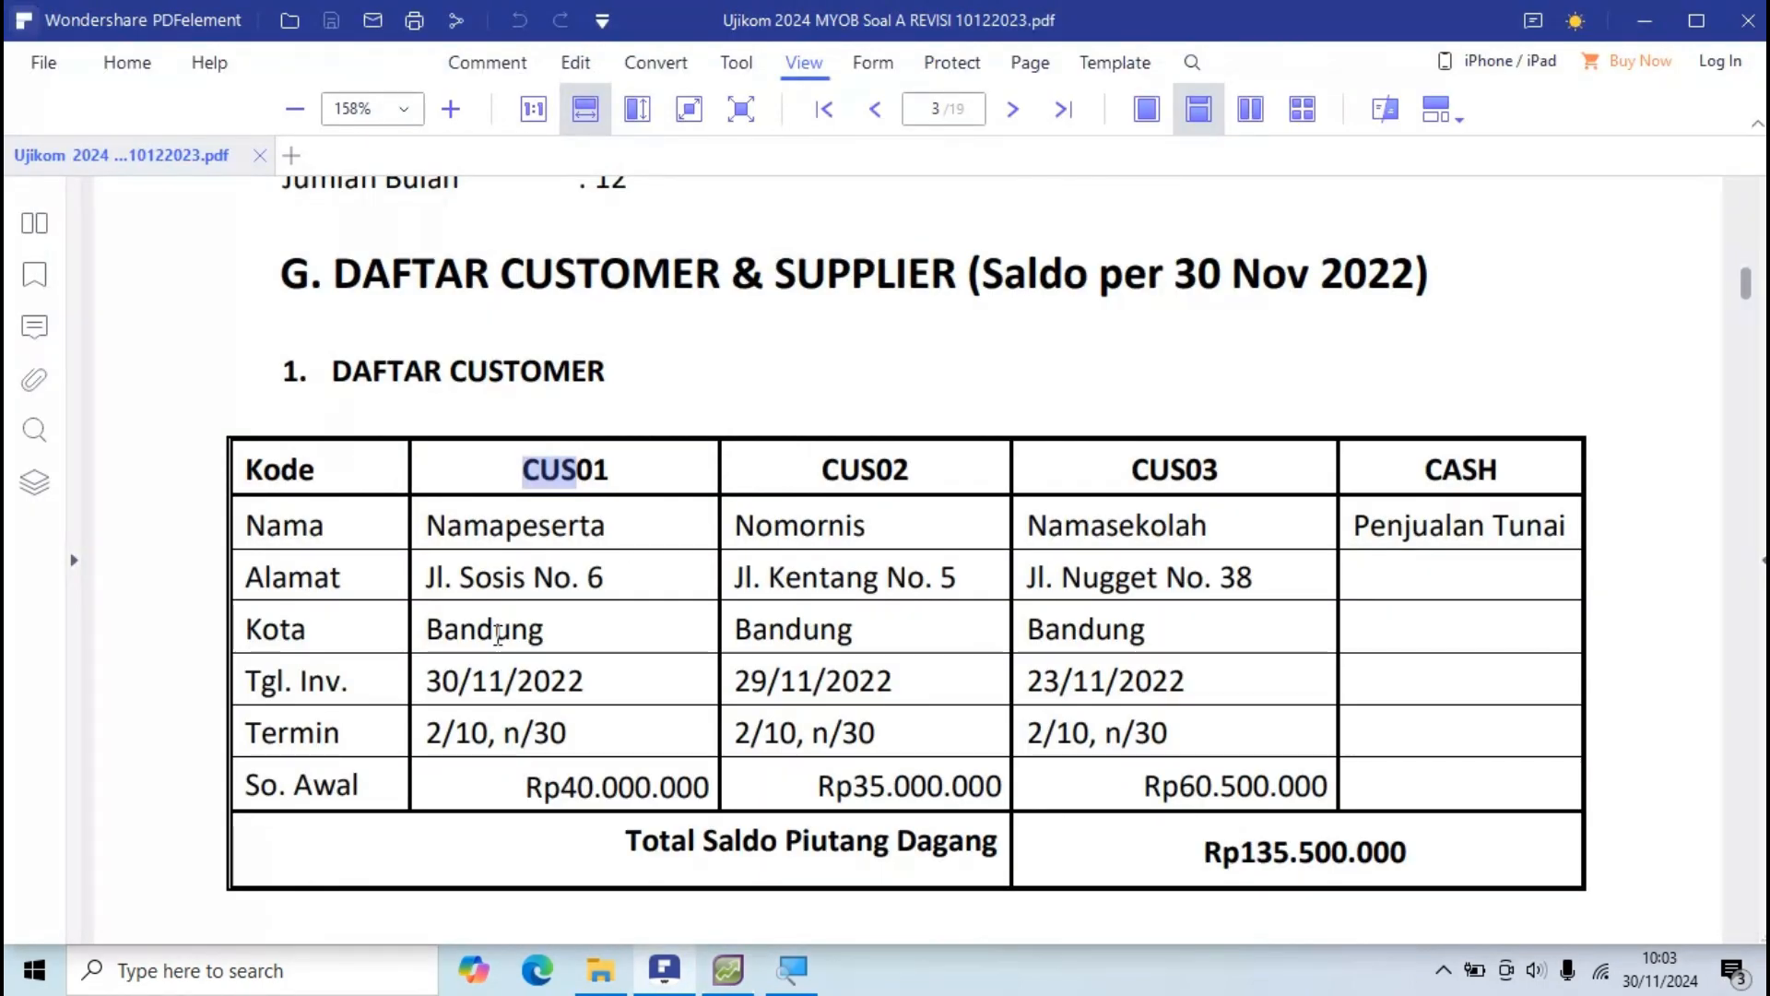
key(alt+Tab)
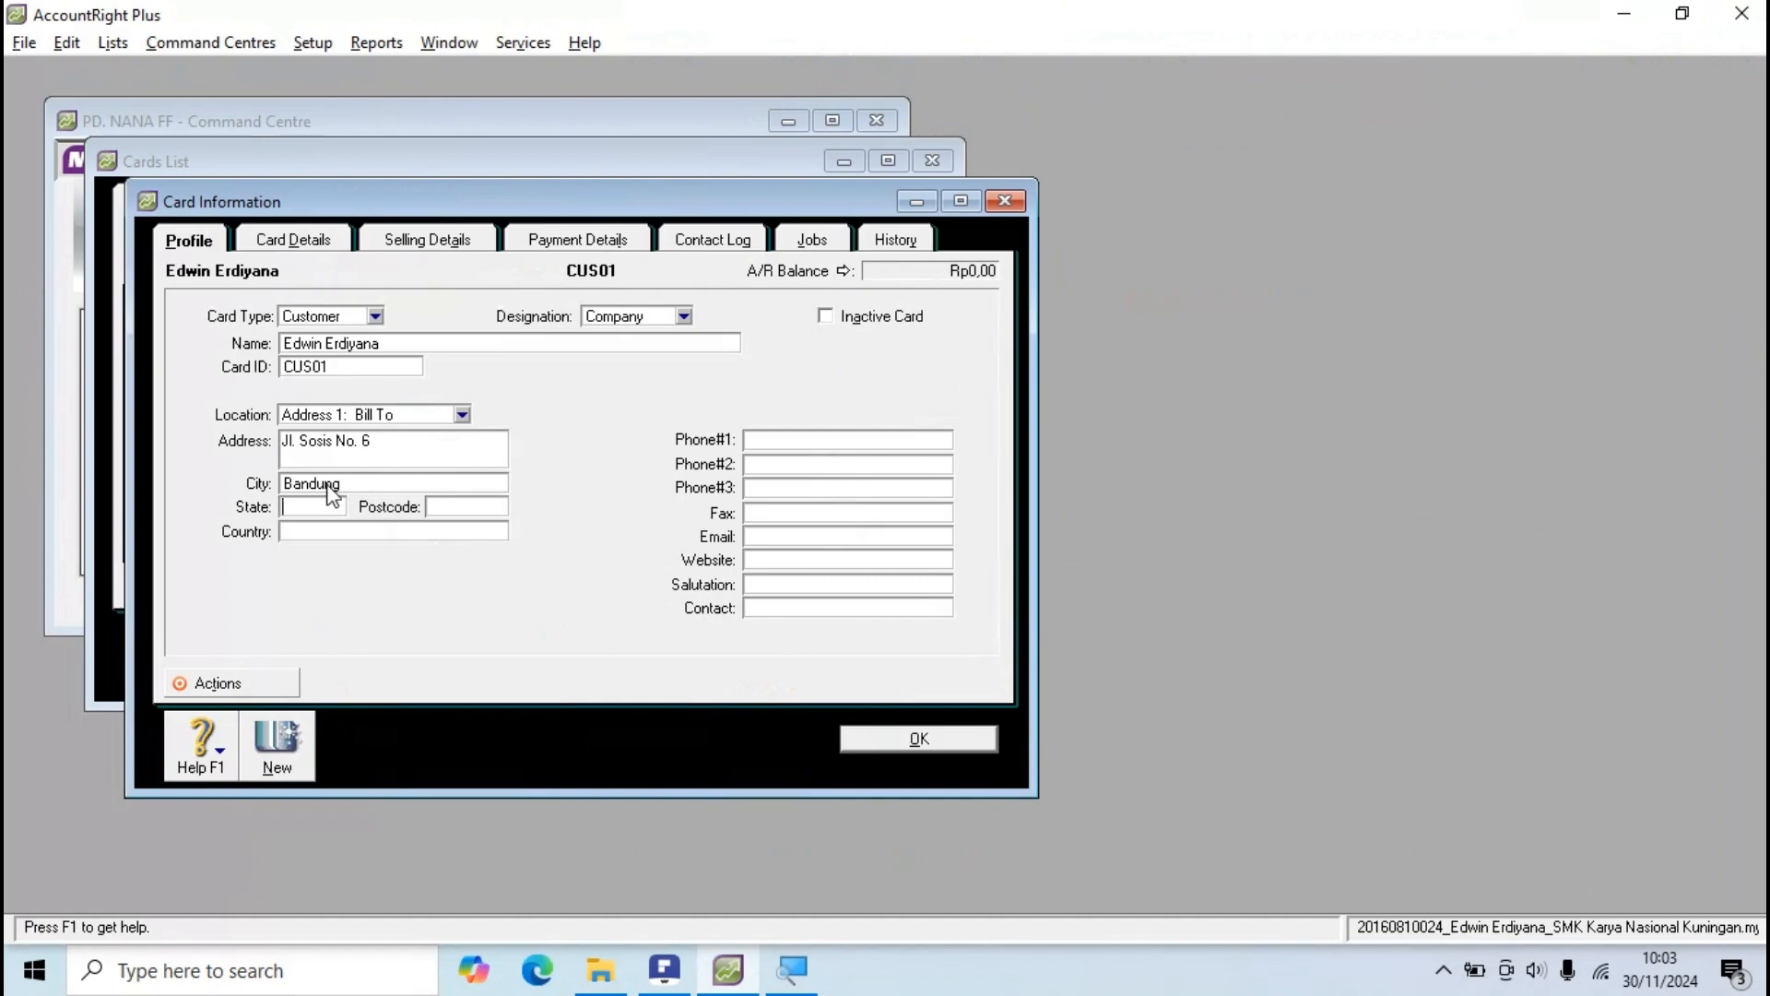
key(alt+Tab)
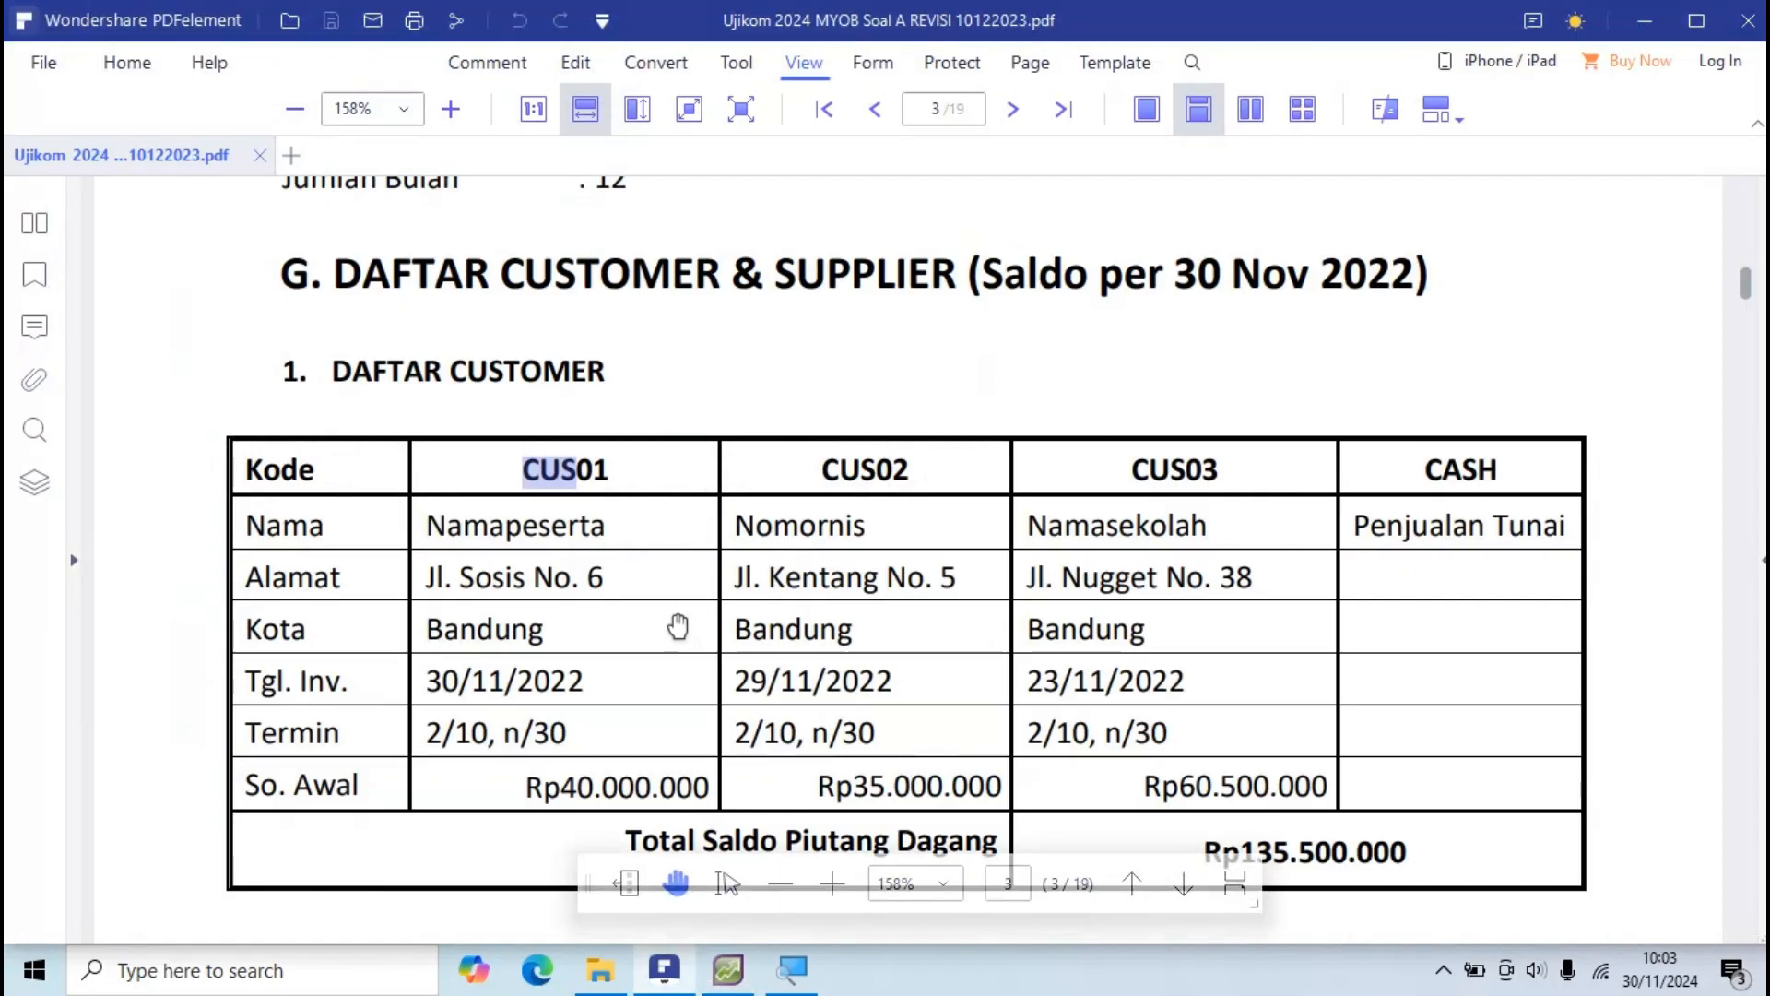
key(alt+Tab)
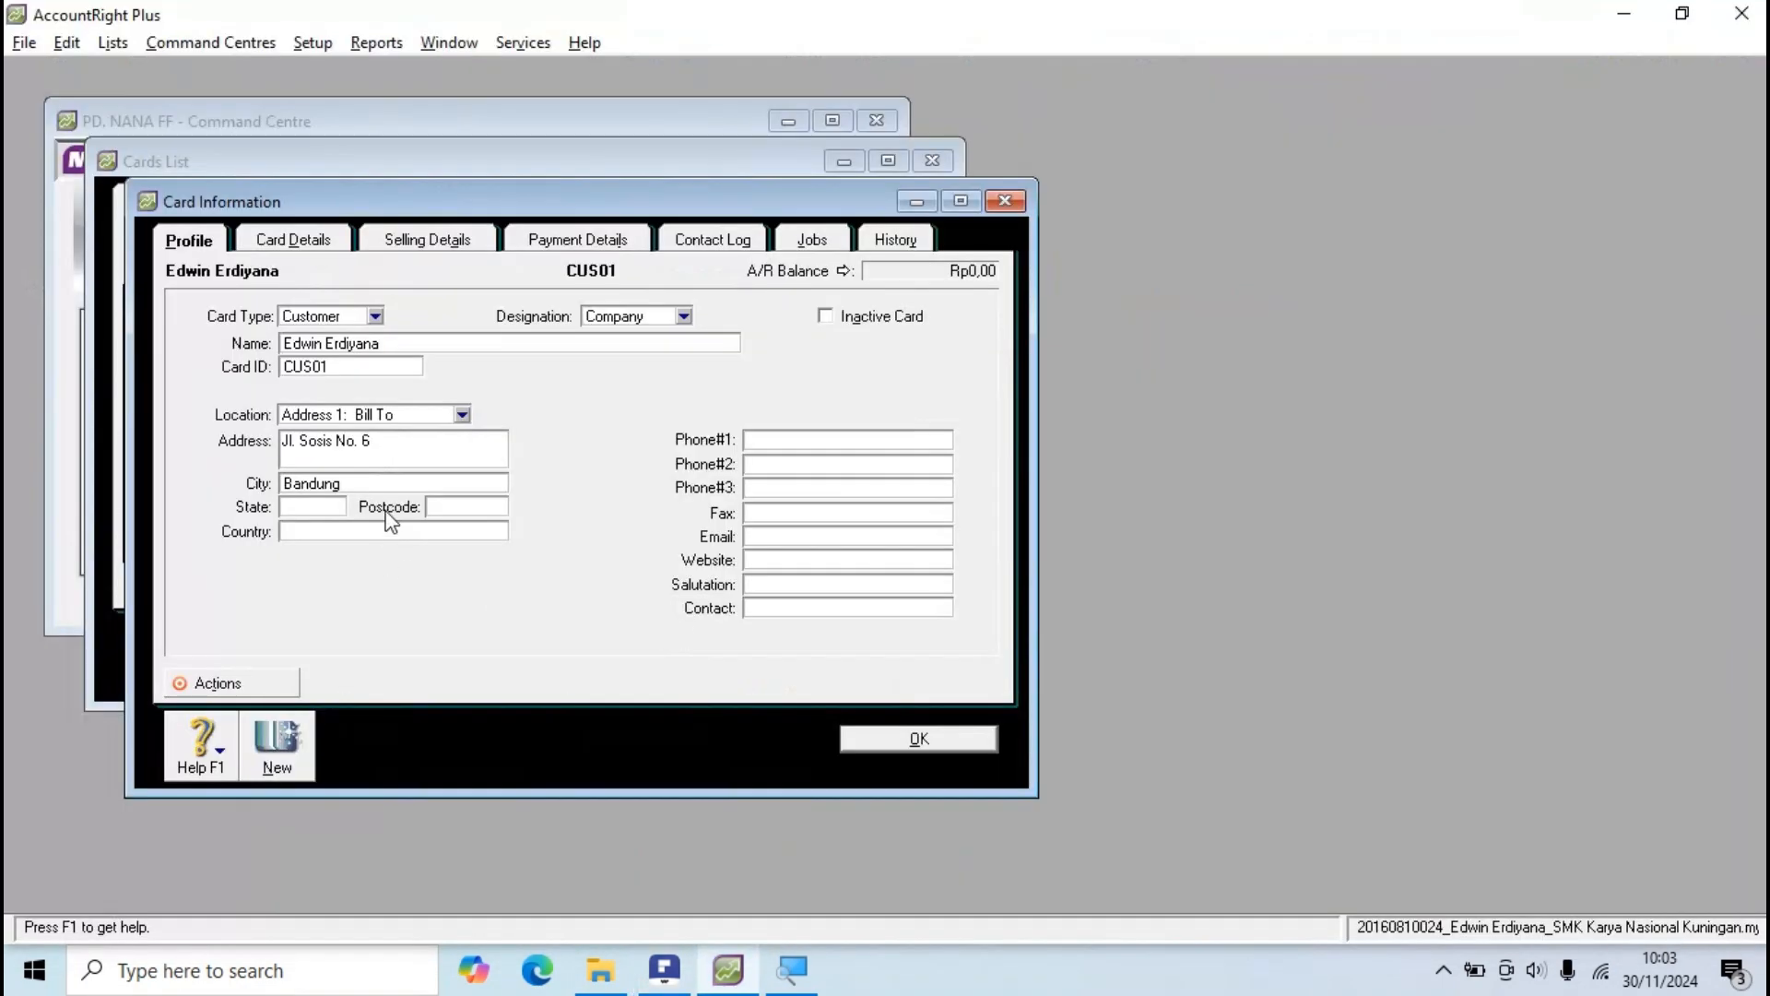
key(alt+Tab)
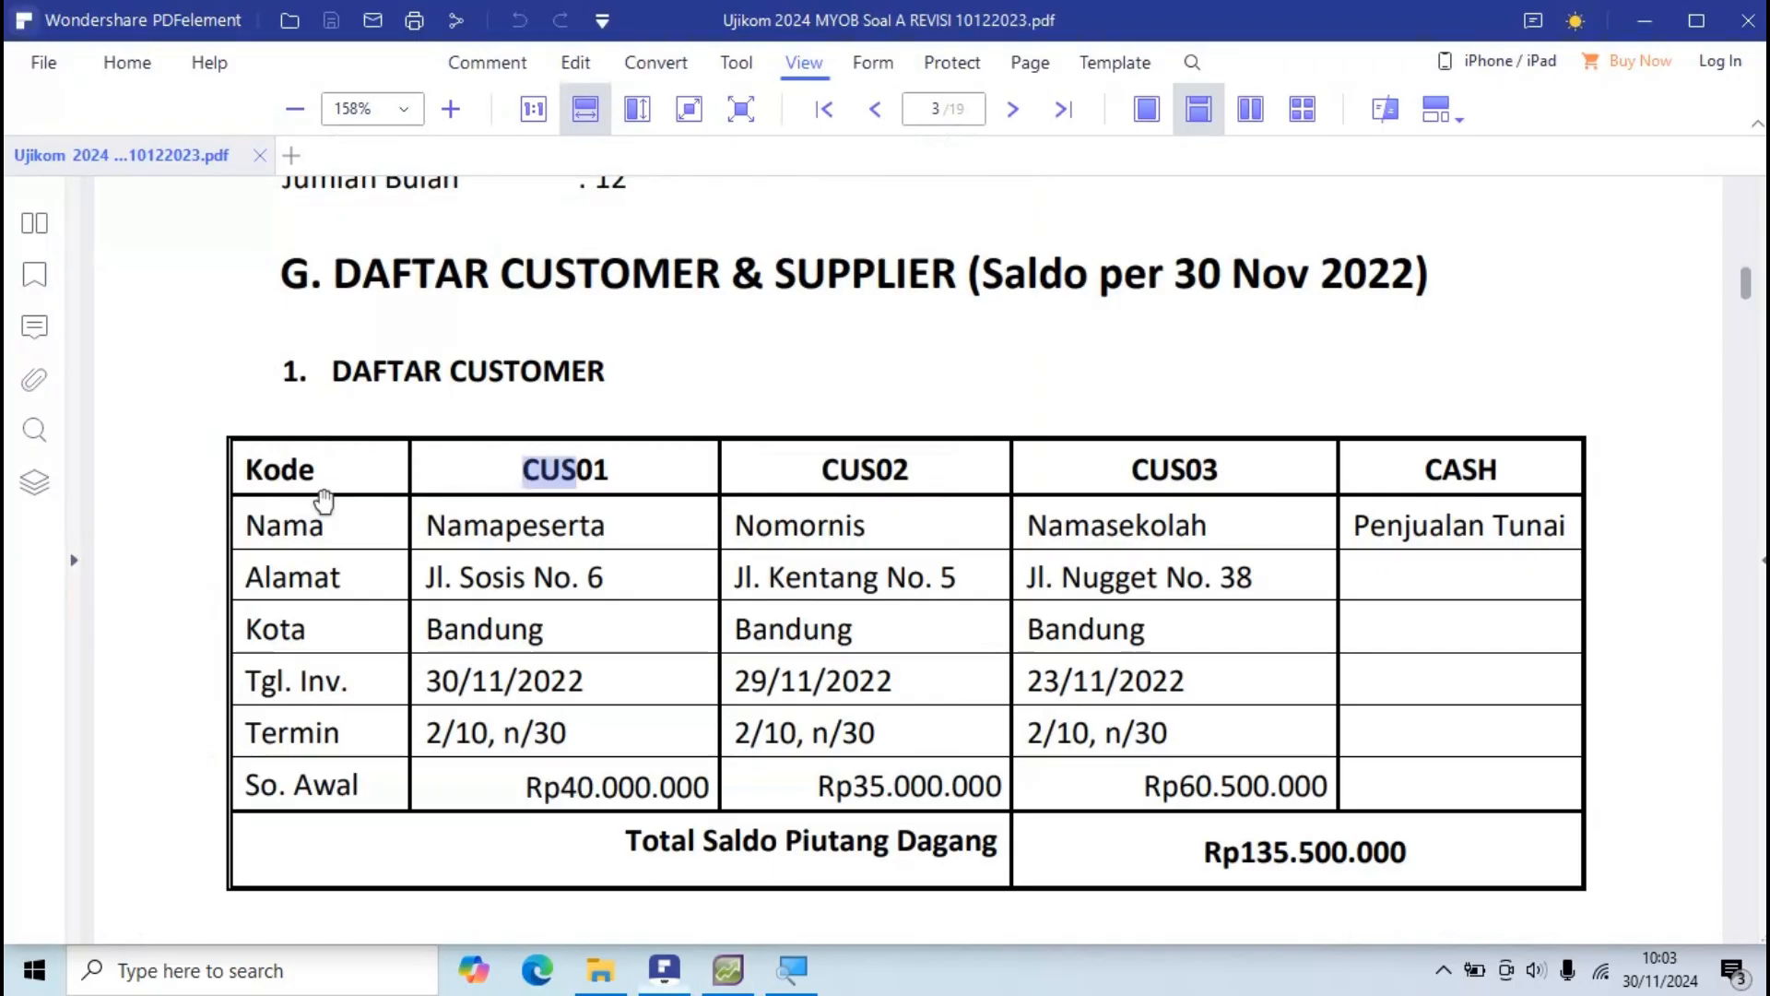
key(alt+Tab)
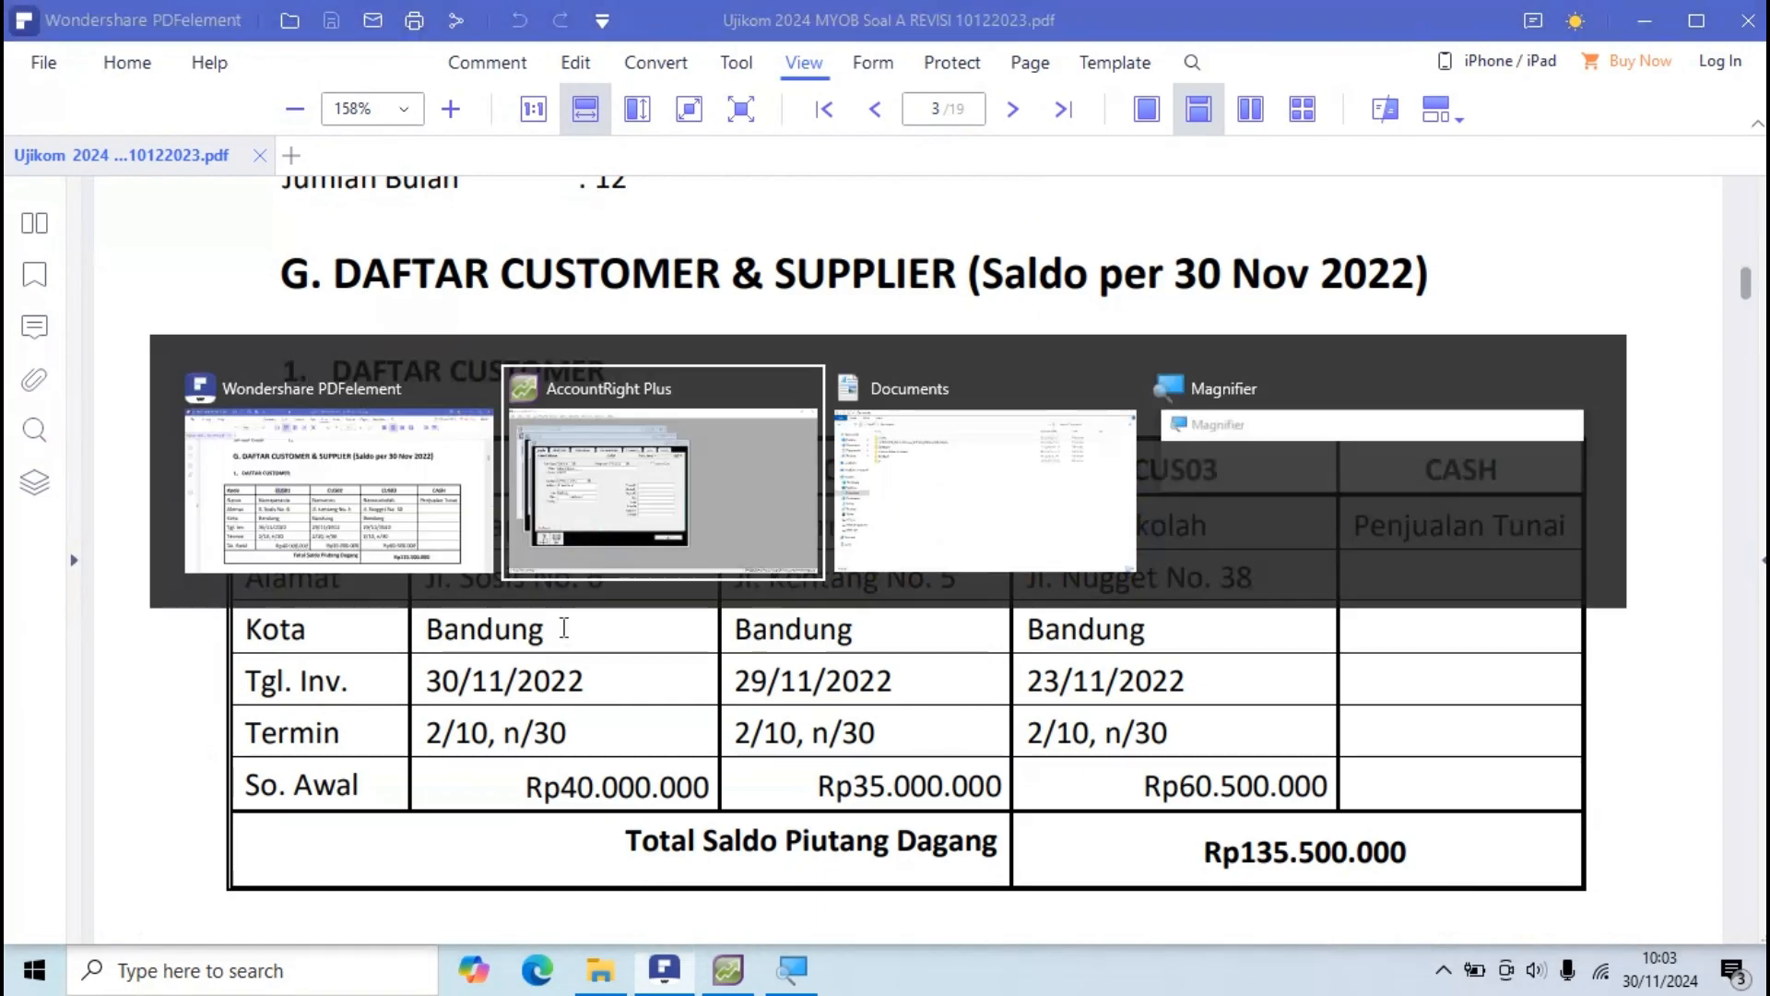
key(alt+Tab)
key(alt+Tab)
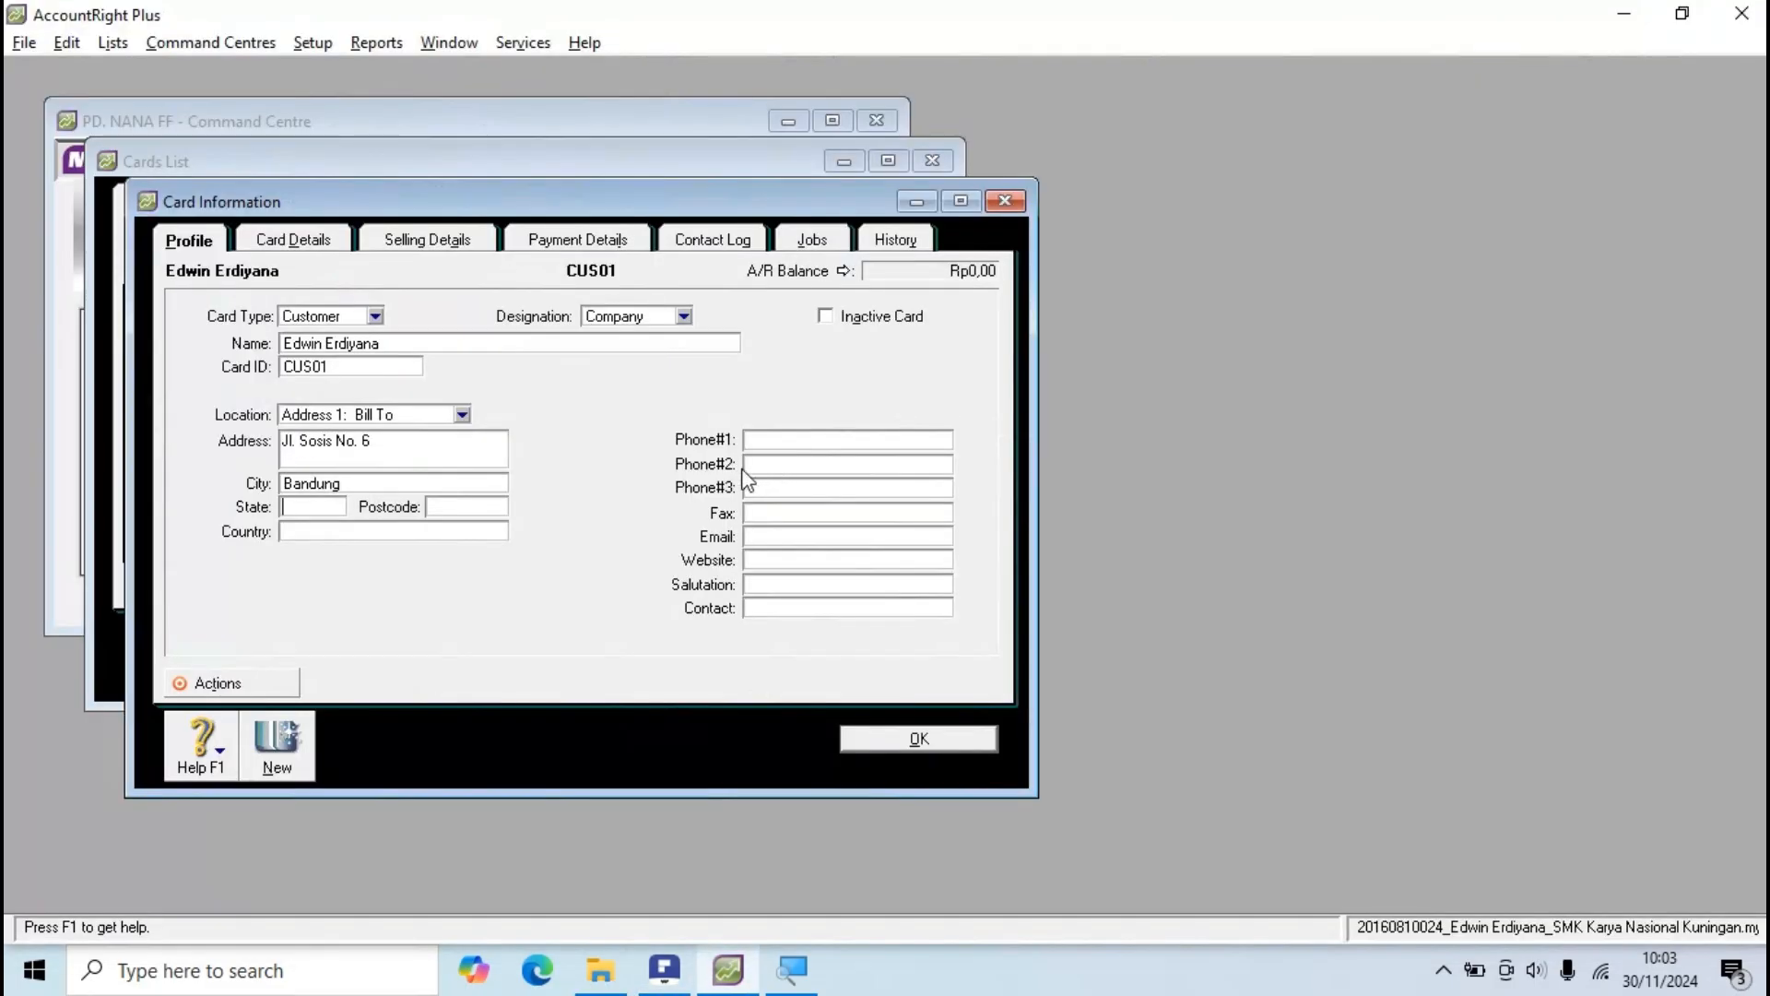
click(486, 509)
click(306, 532)
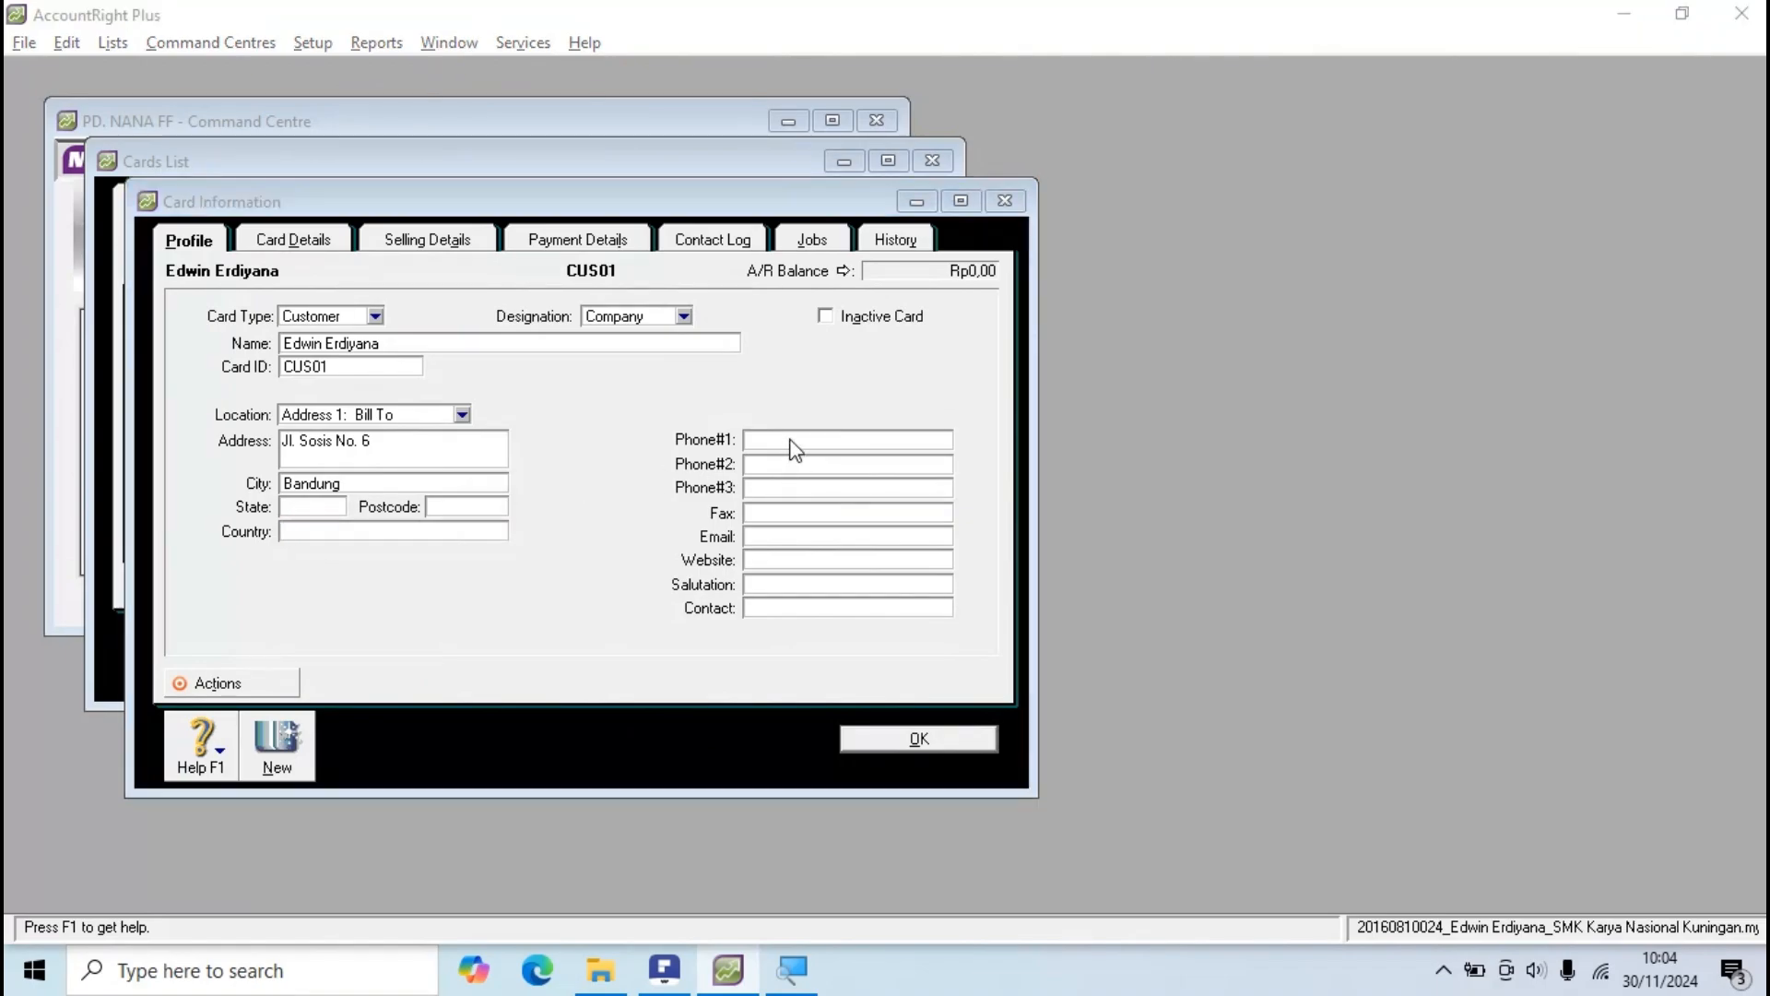
key(alt+Tab)
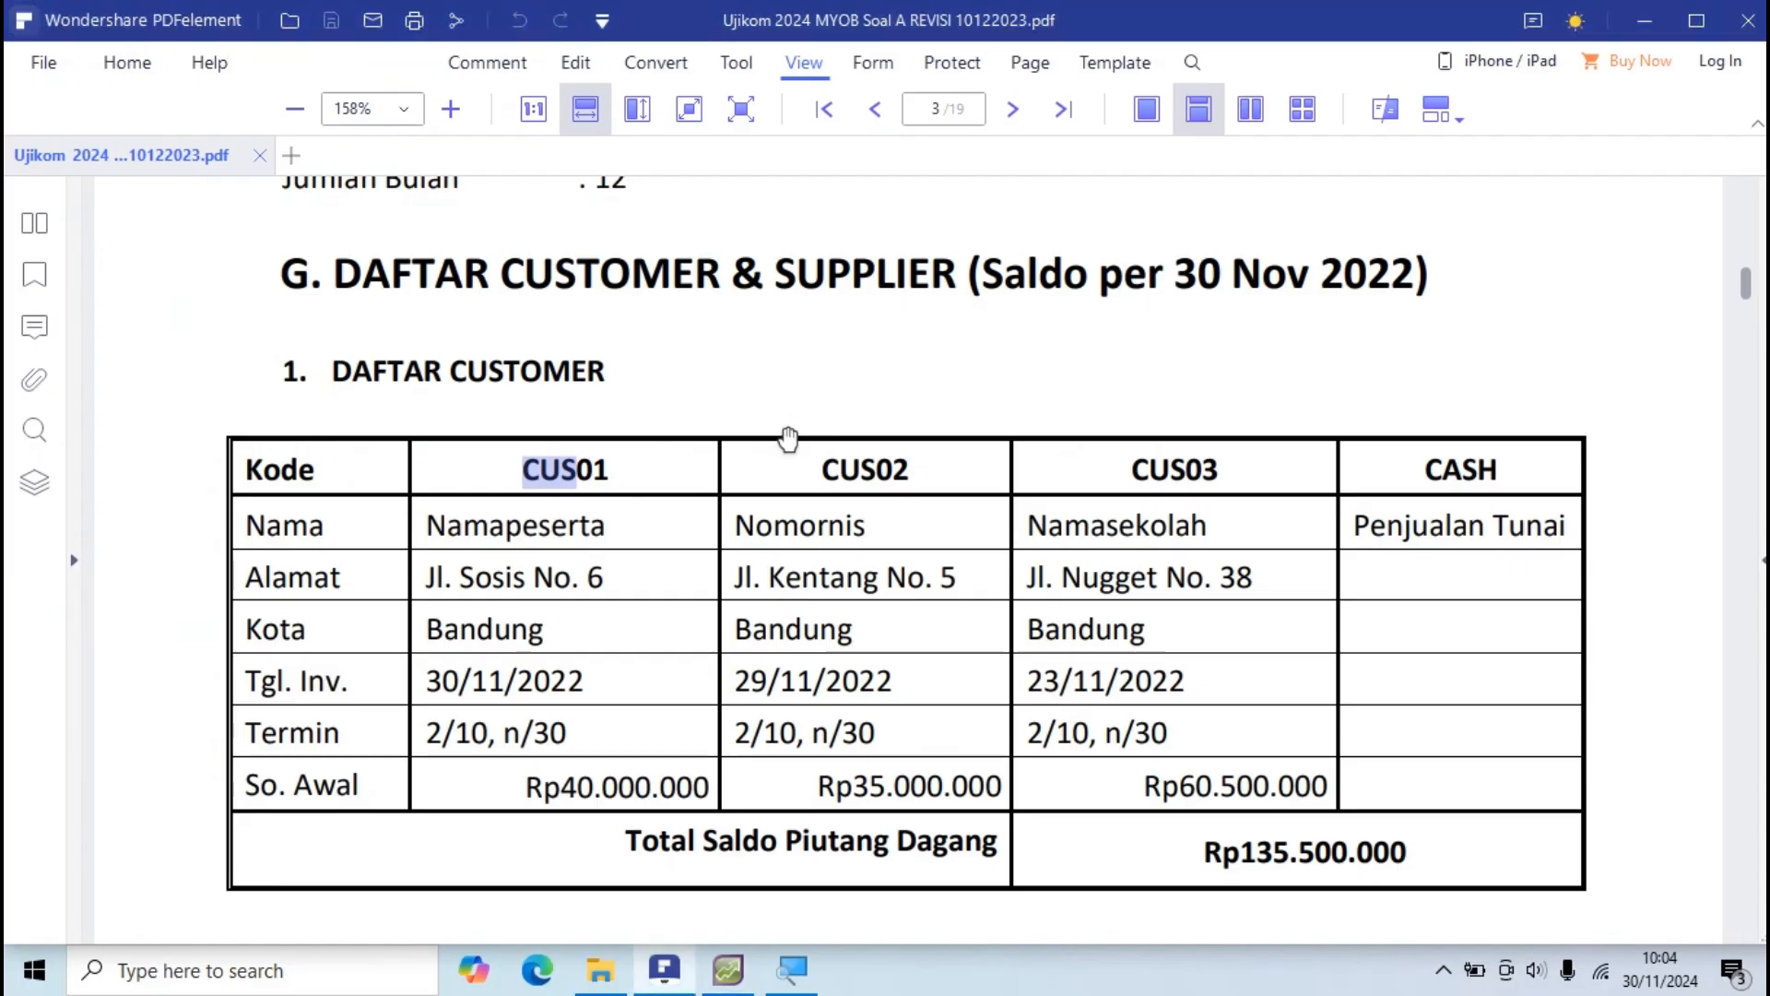
key(alt+Tab)
click(791, 433)
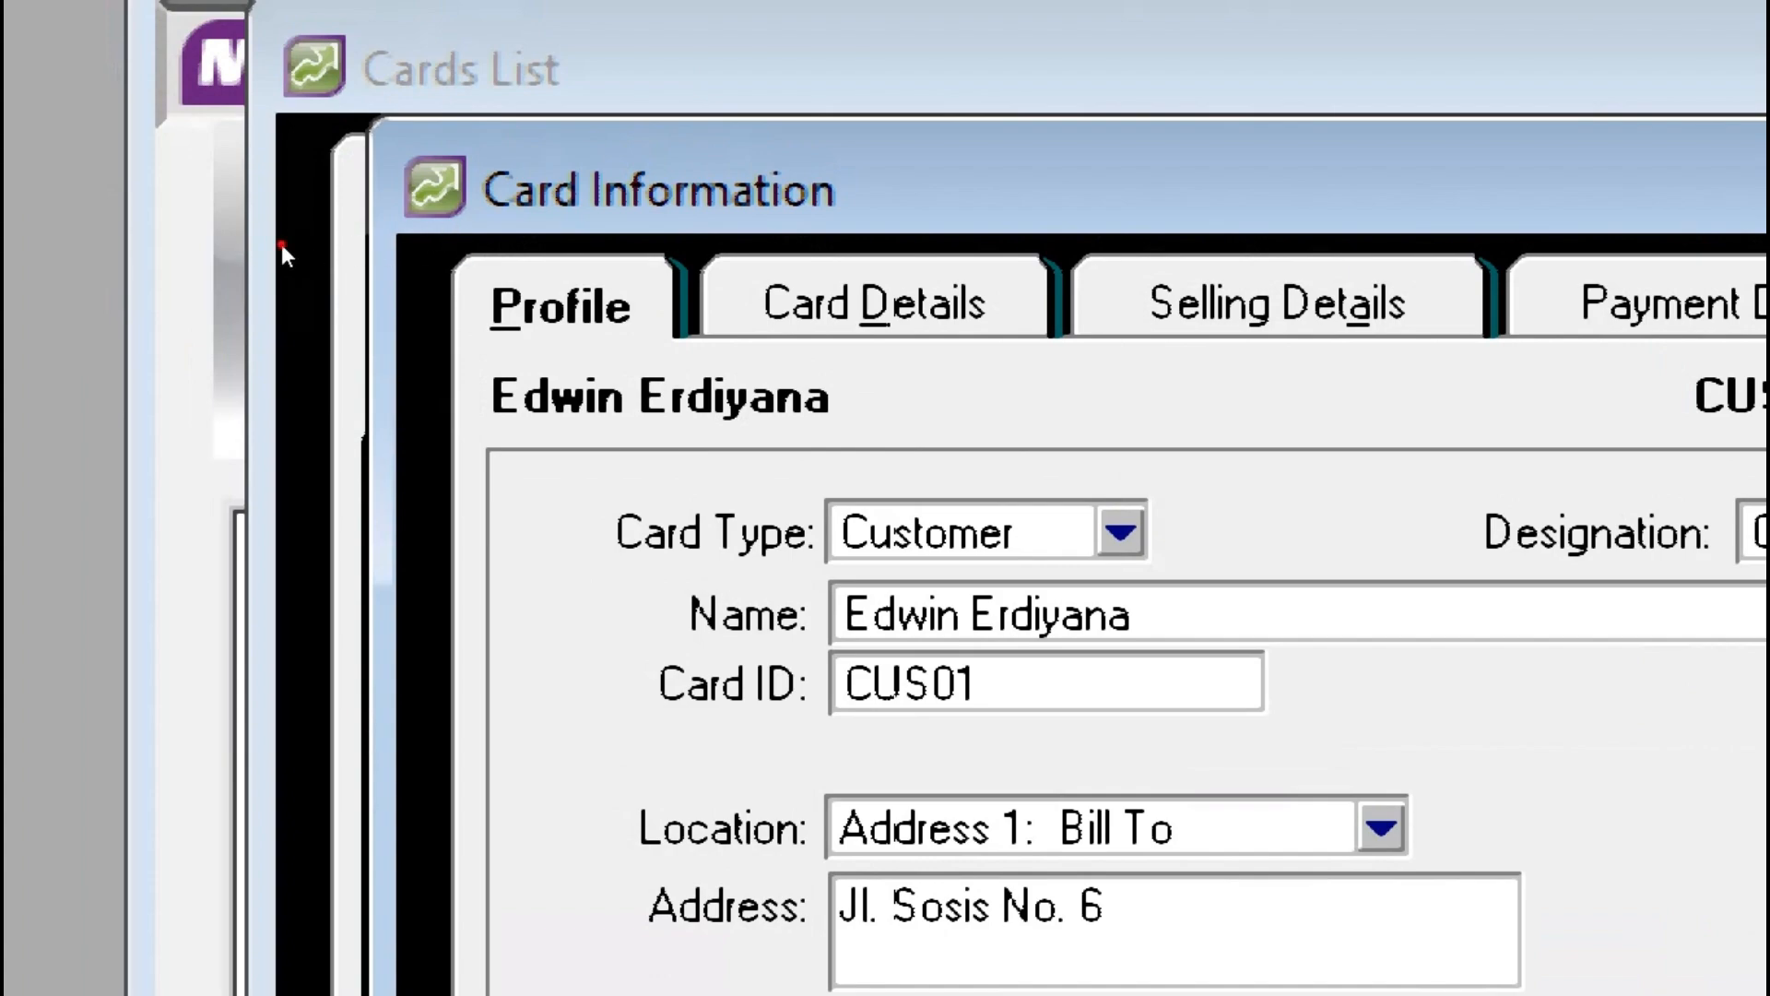
key(alt+d)
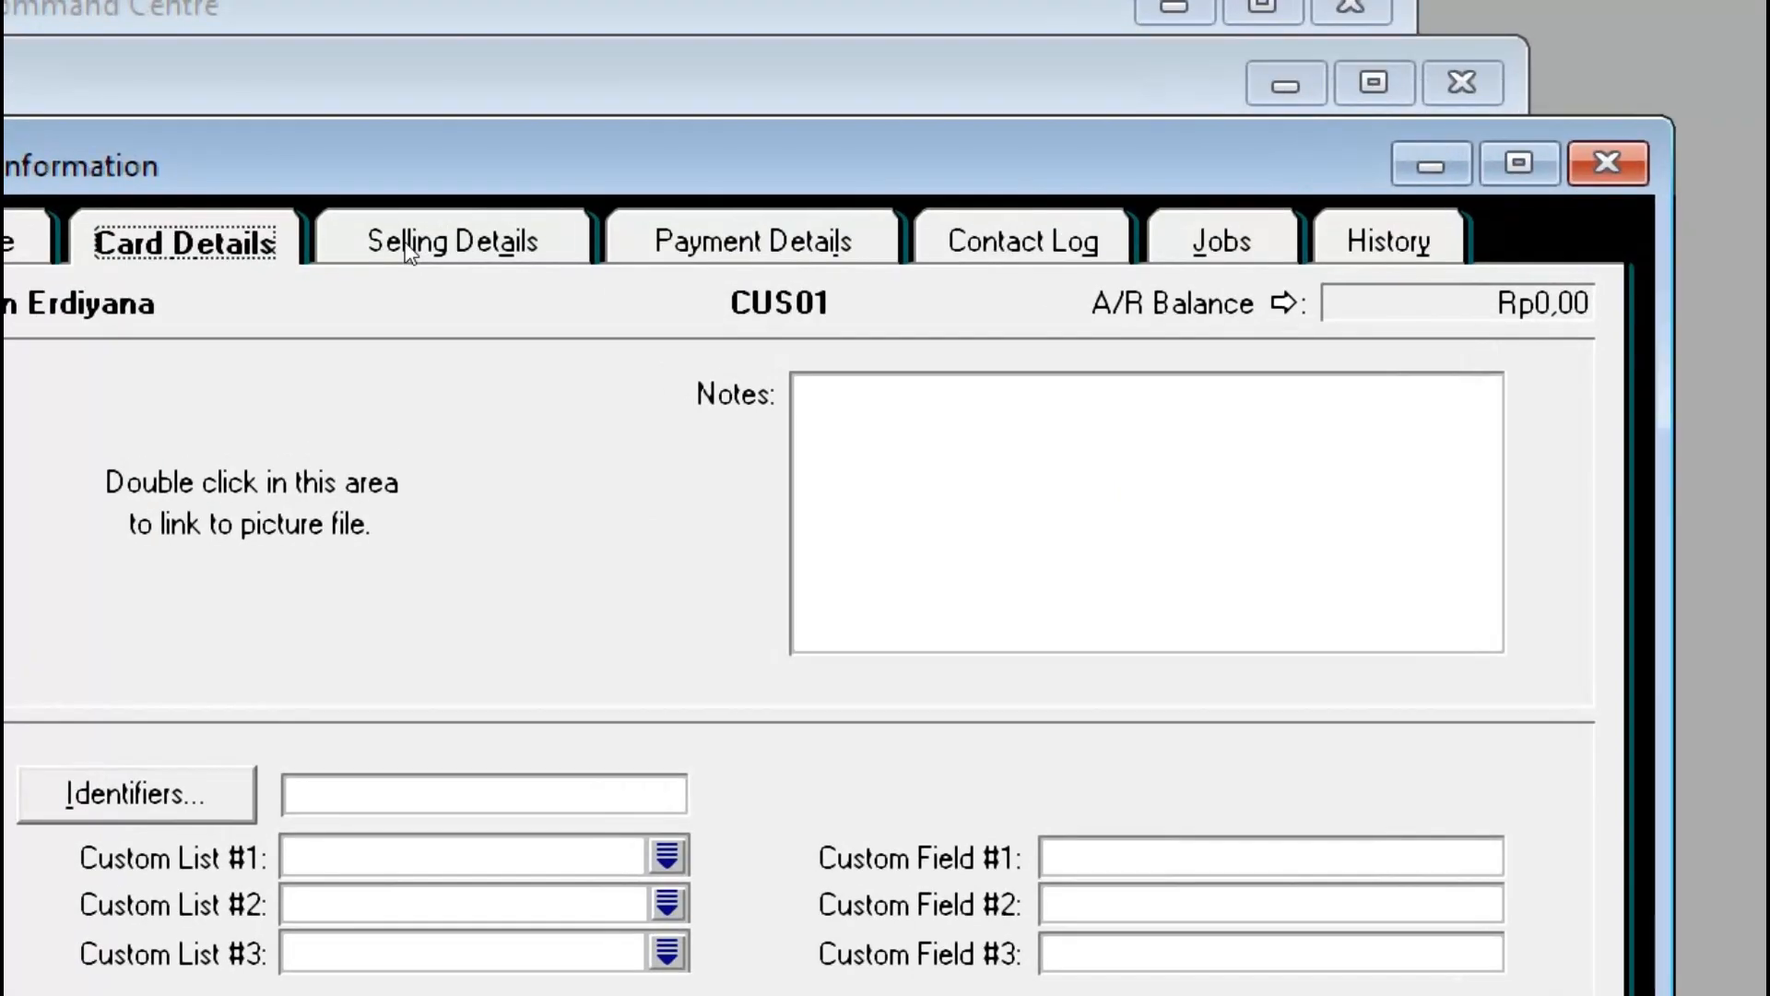
Step: Set the Sale Layout to Item on CUS01's Selling Details tab
click(409, 247)
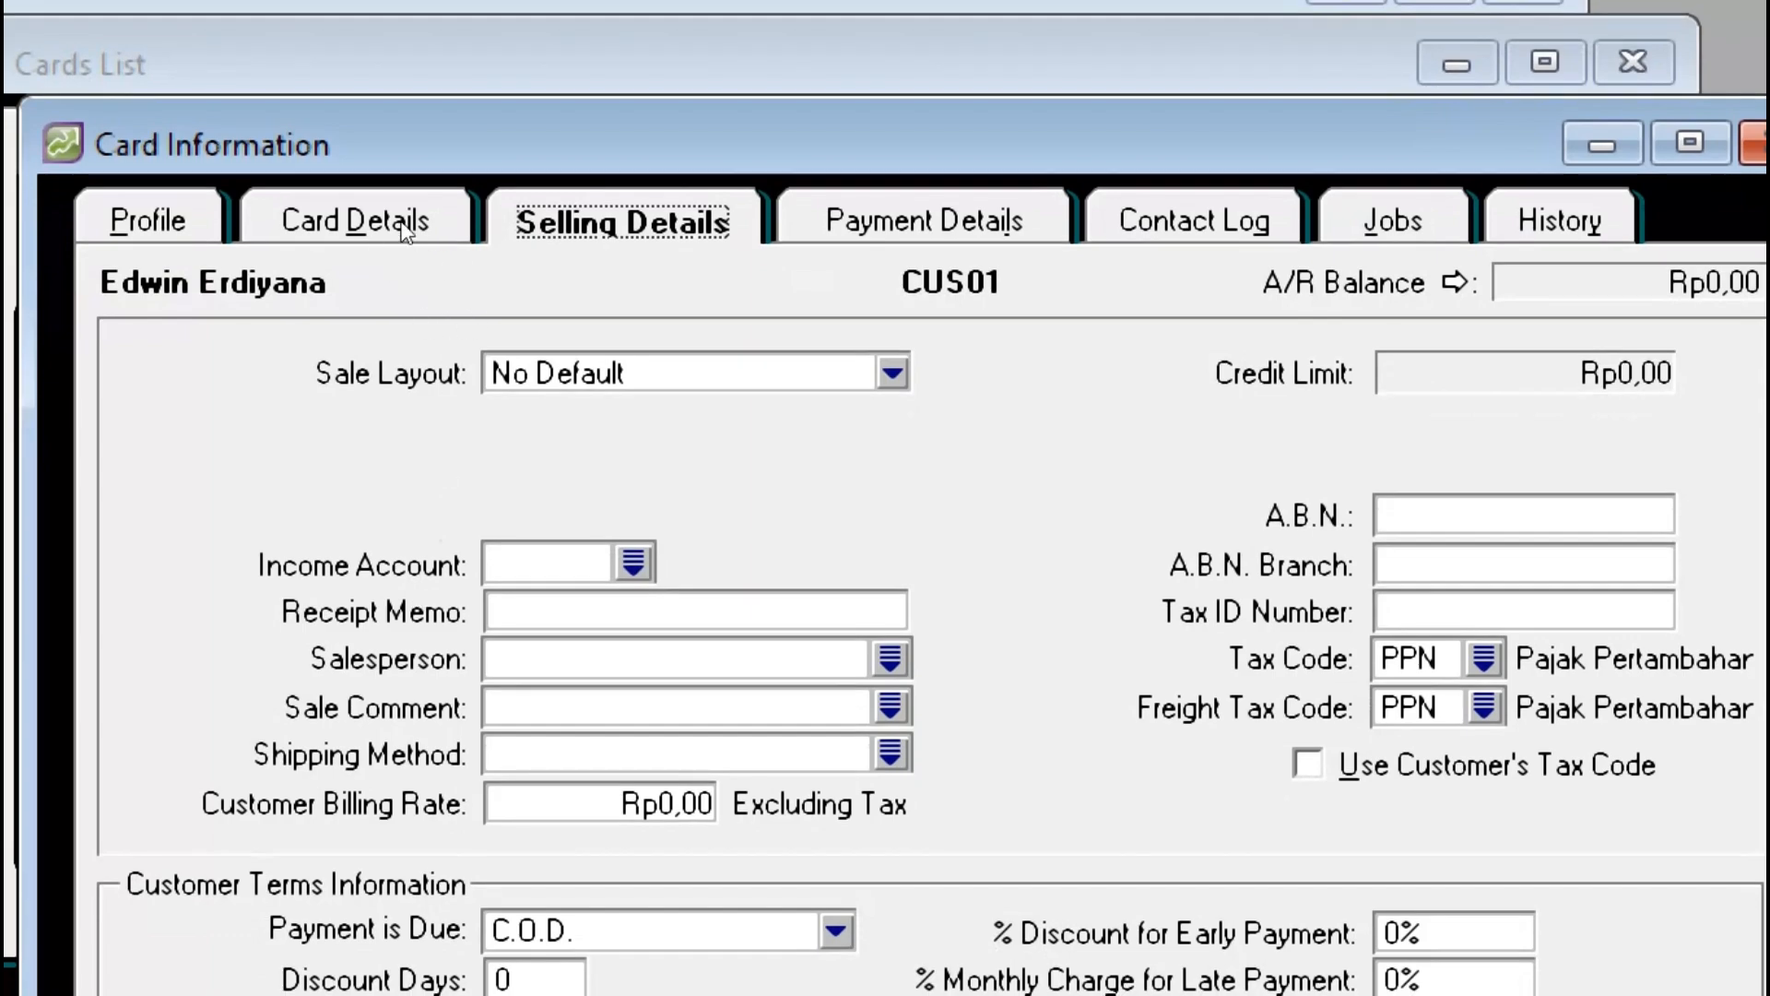
click(147, 229)
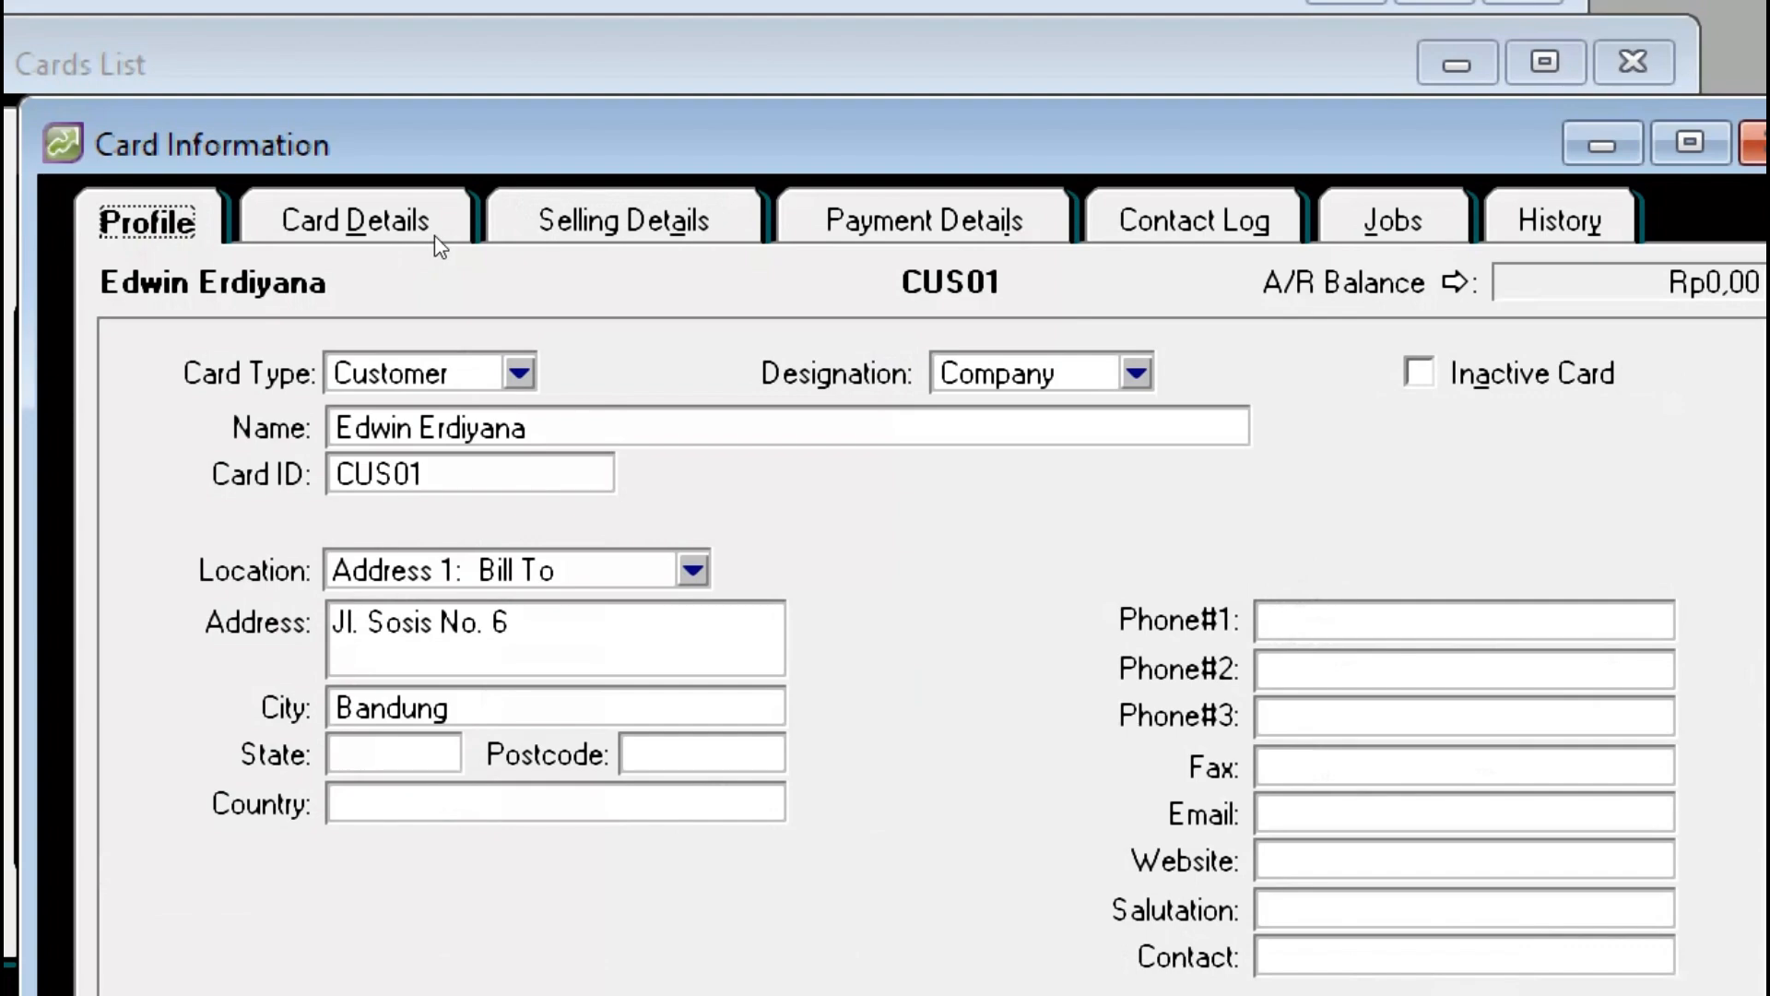
click(434, 235)
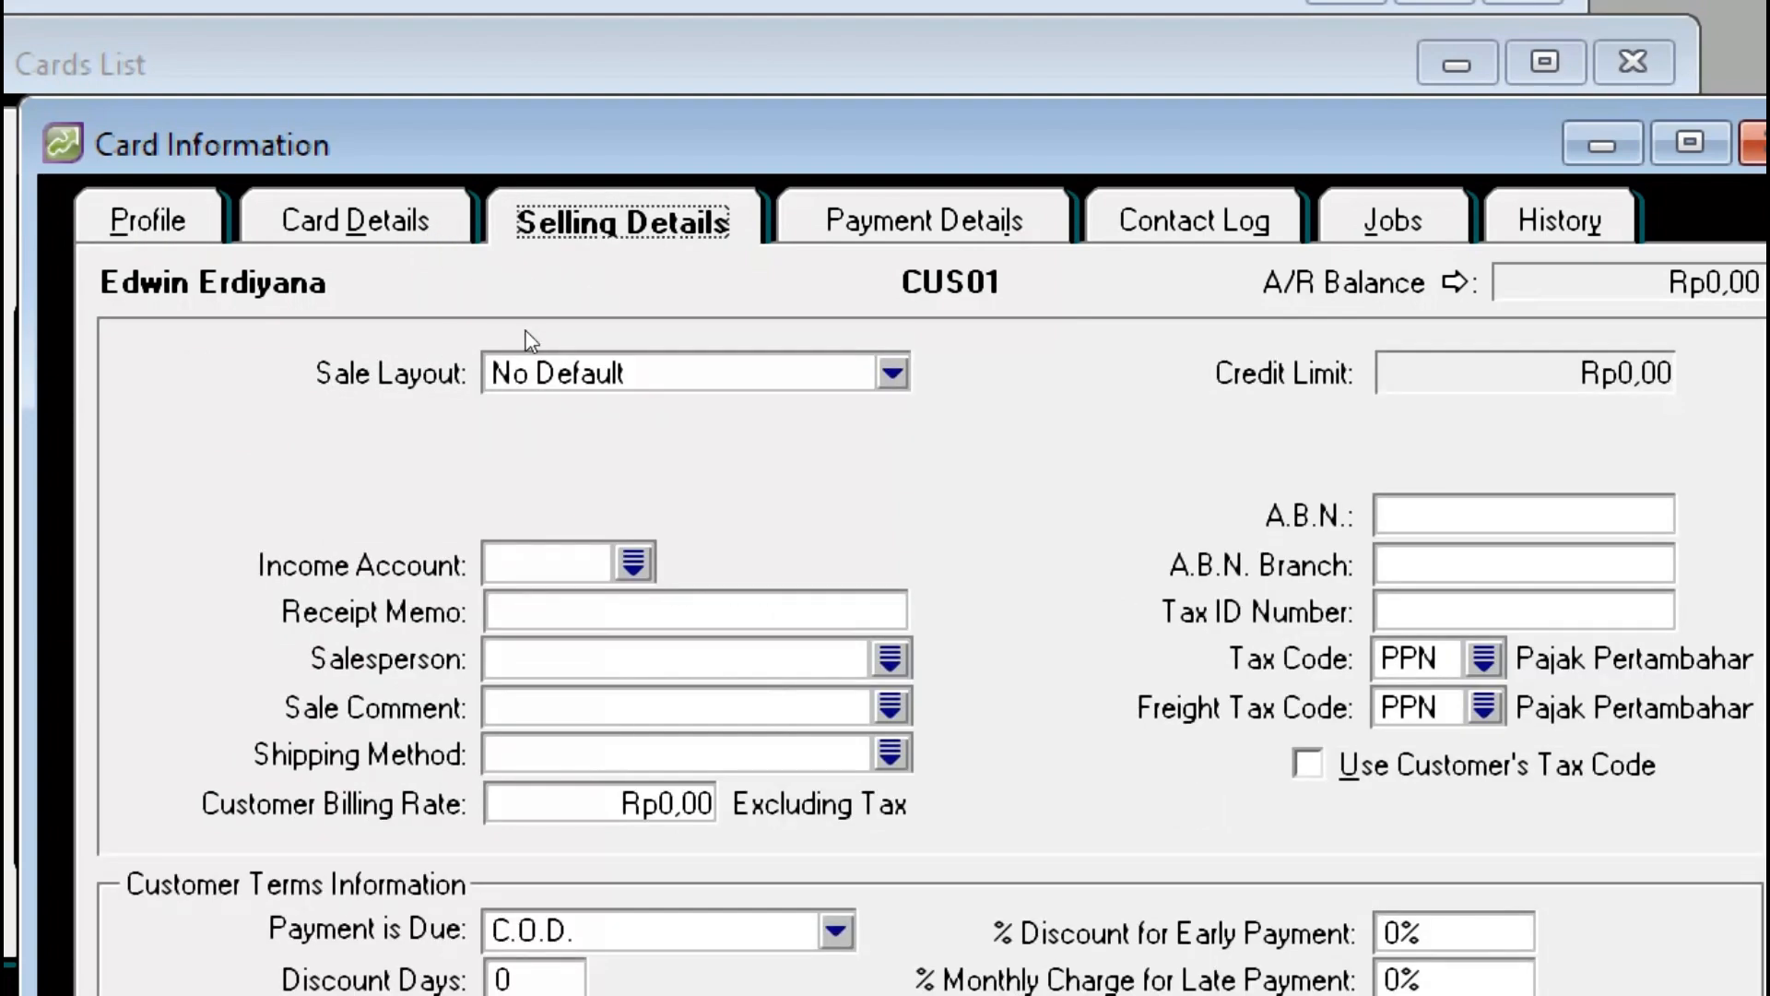
click(489, 321)
key(Down)
key(Down)
key(Return)
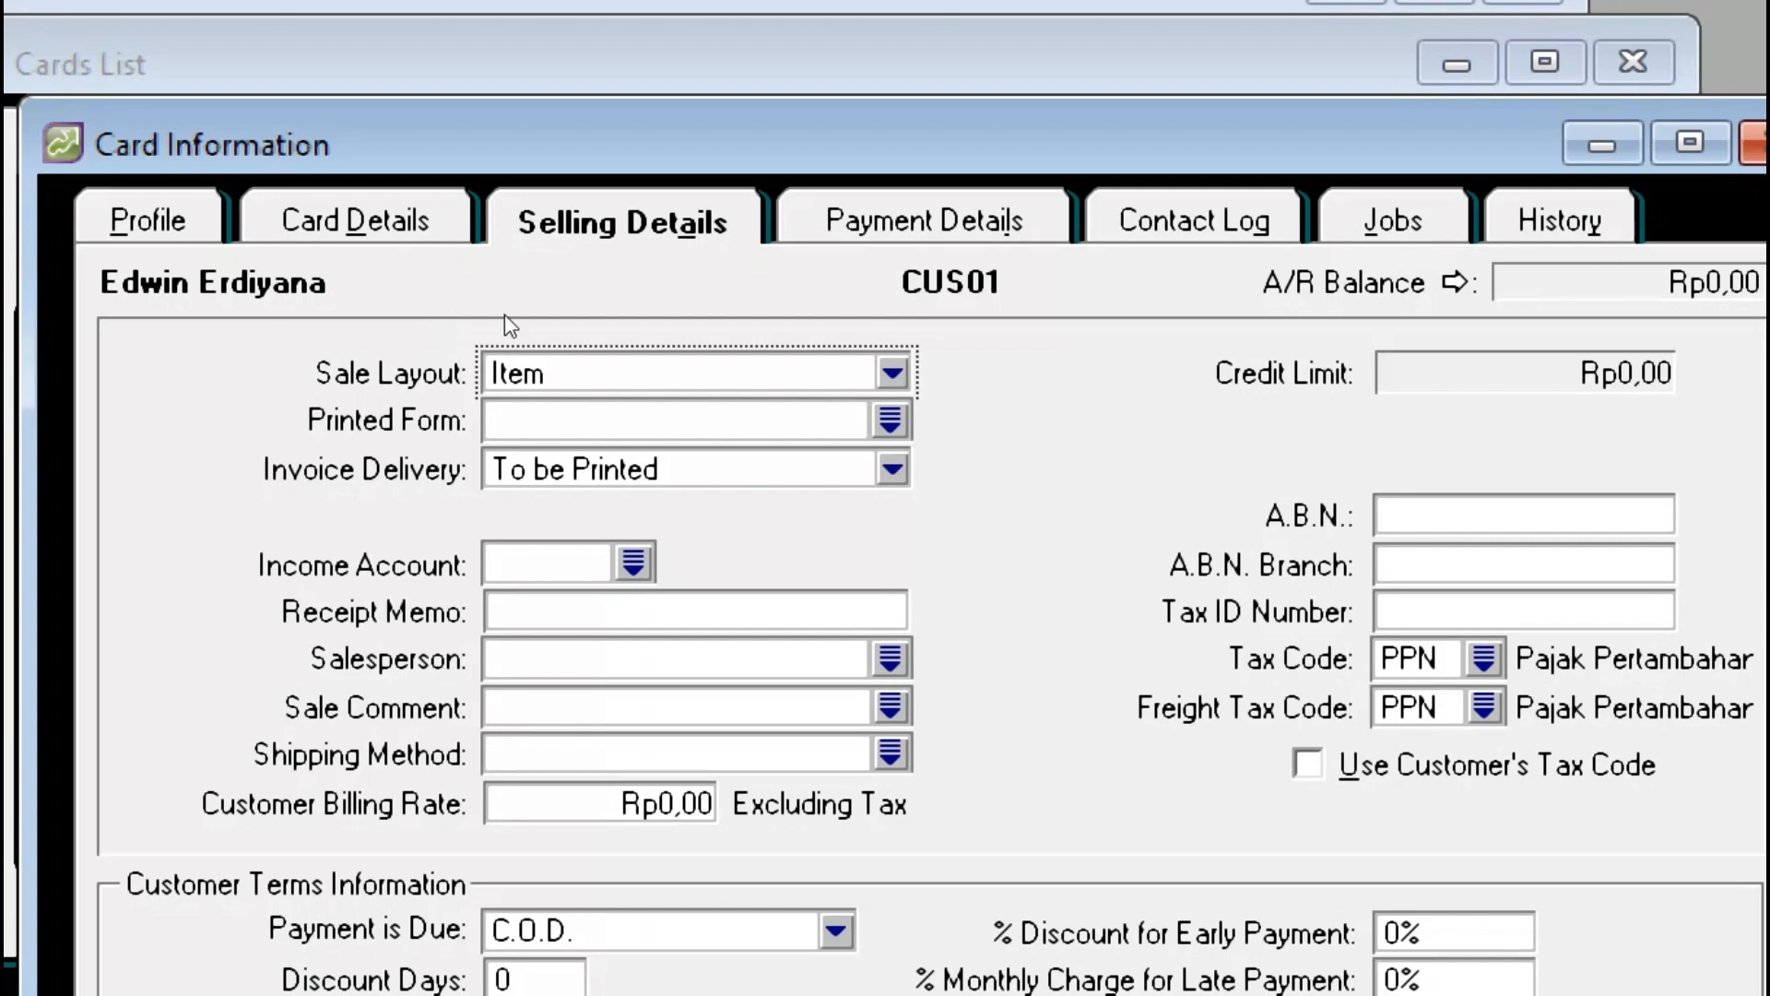
Step: Reconfirm Item as the sale layout and bring up the Income Account list
key(alt+Down)
key(Escape)
key(alt+Down)
key(Down)
key(Down)
key(Down)
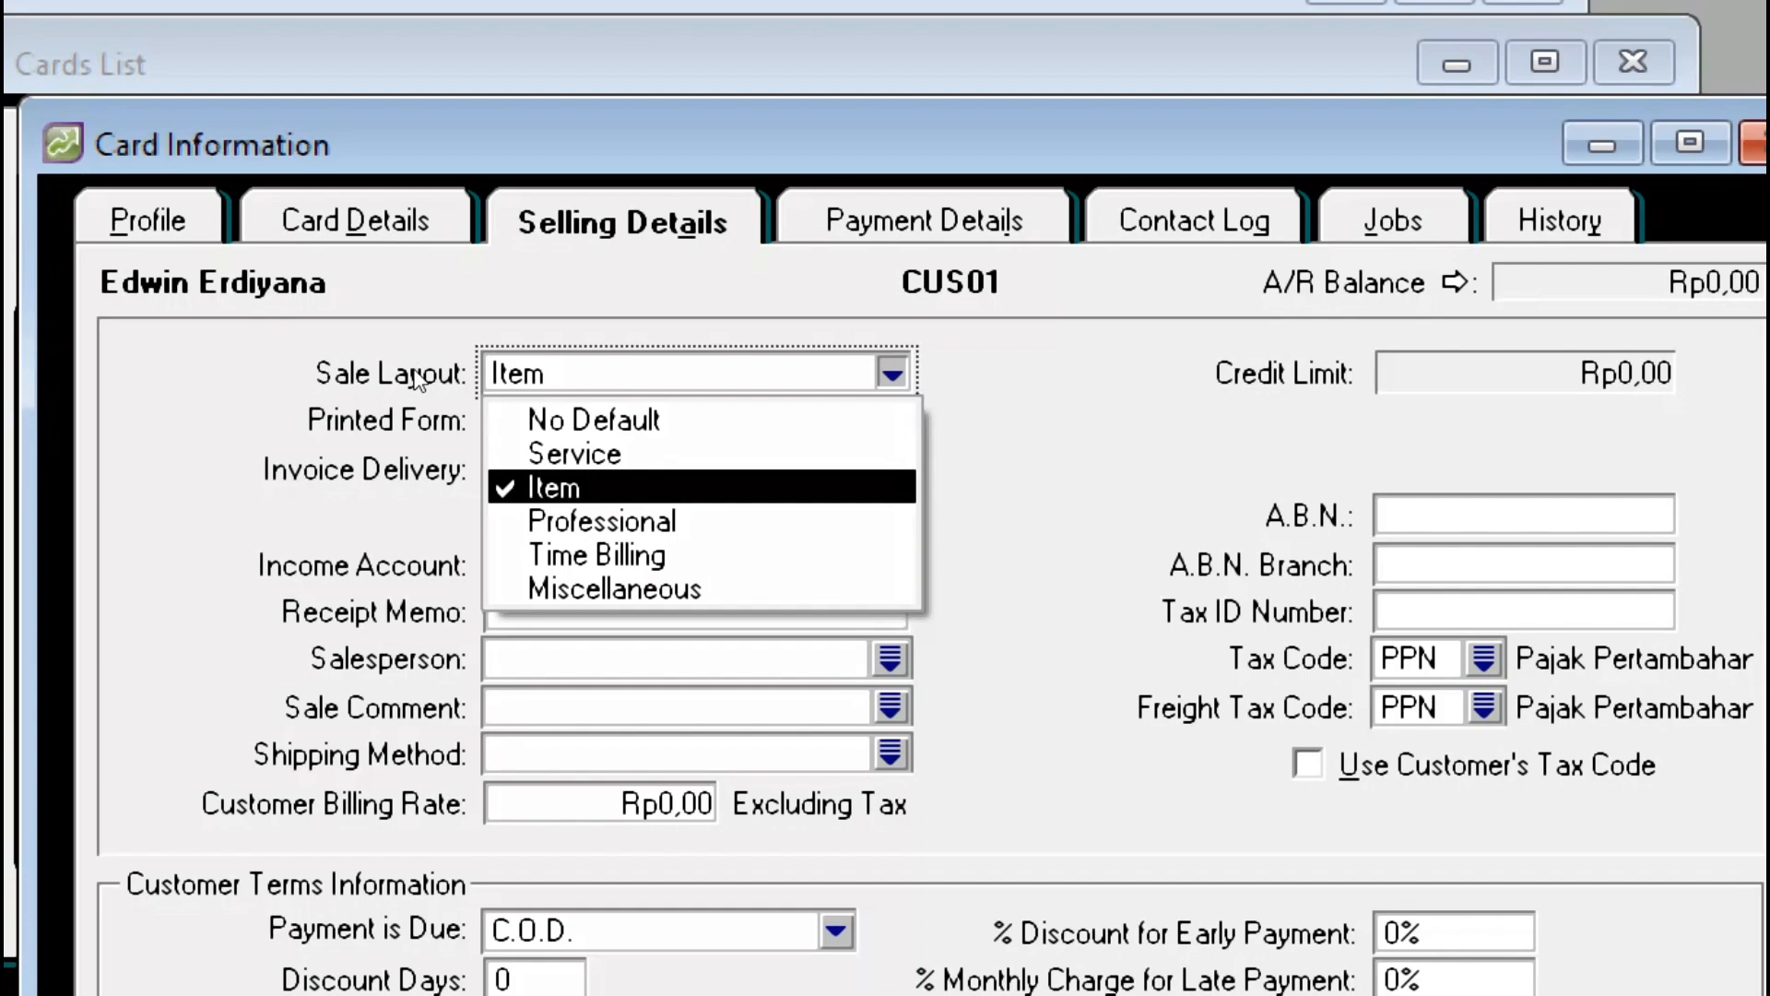
key(Return)
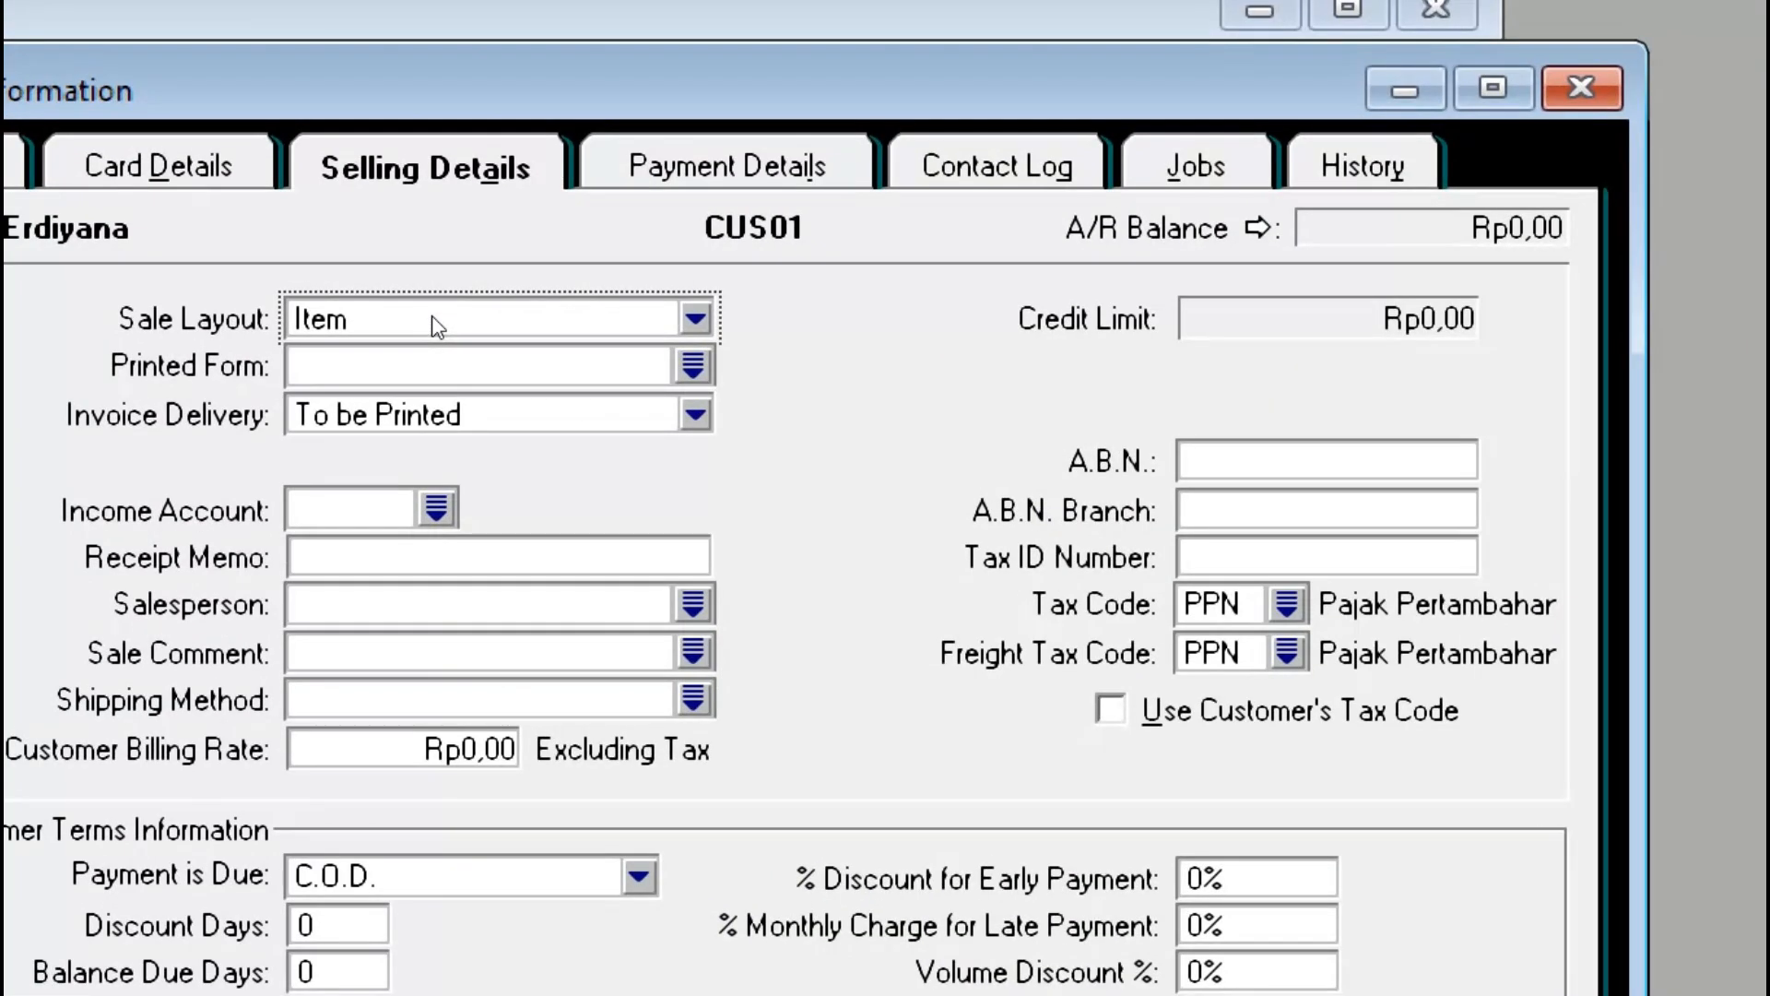
click(438, 327)
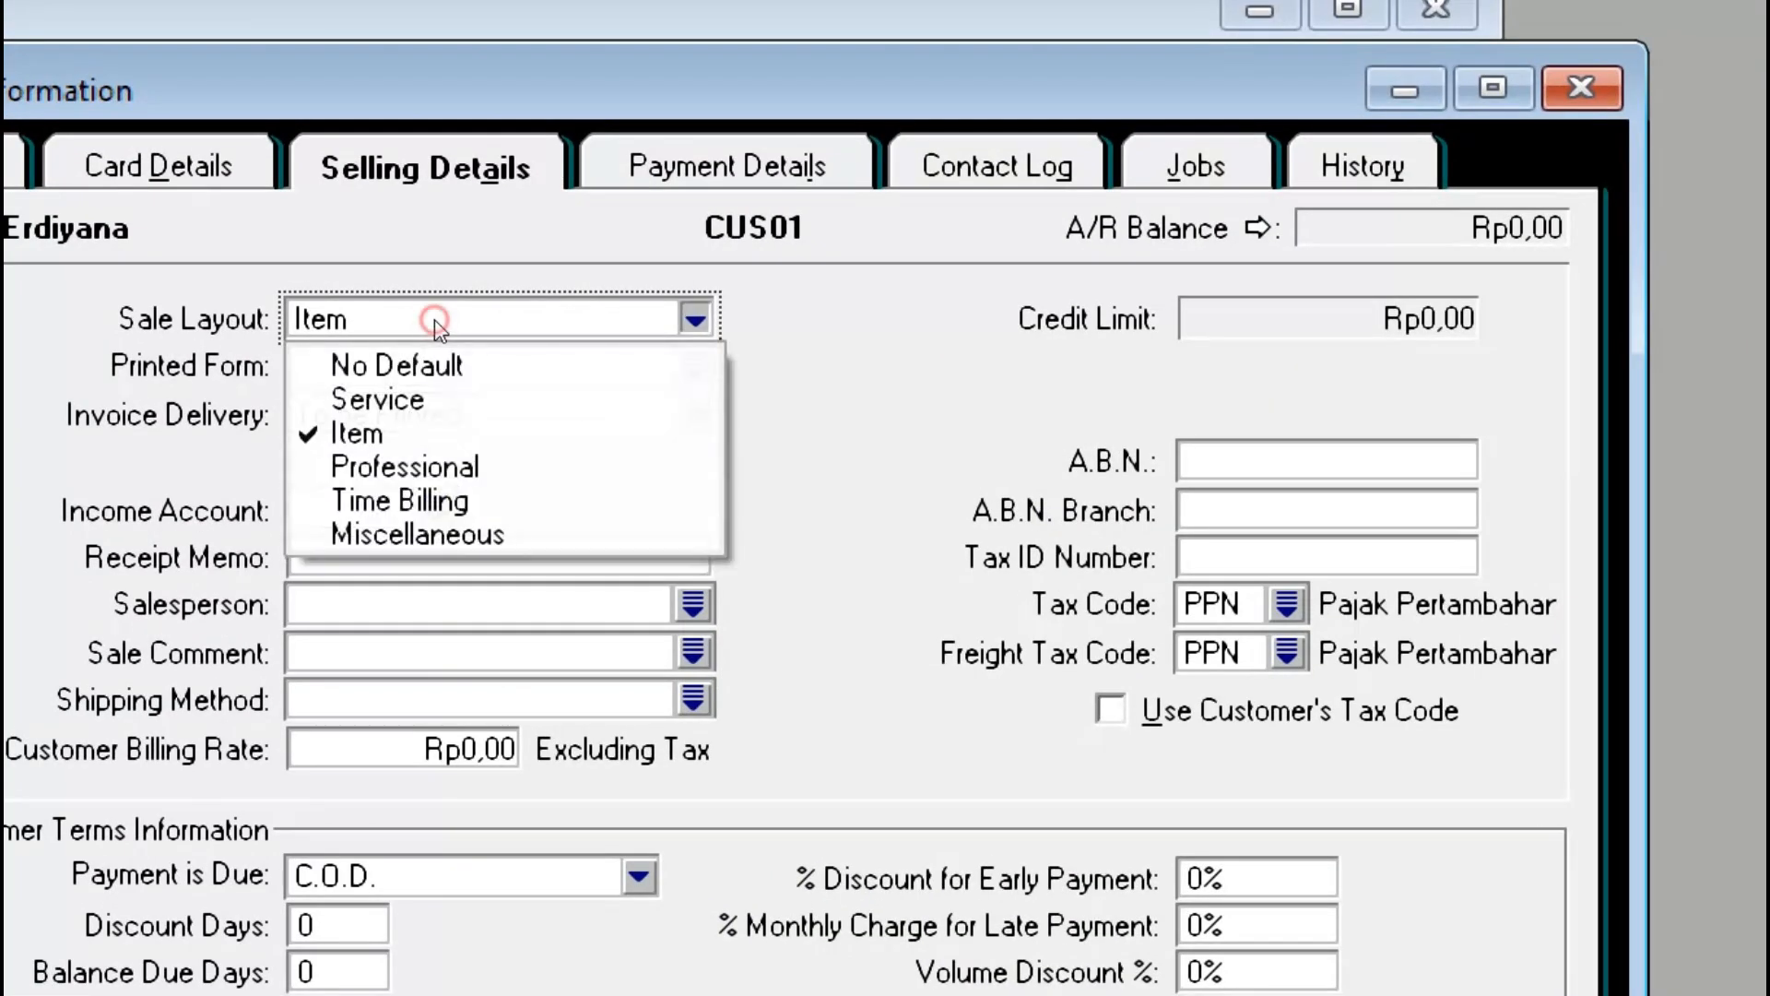
click(395, 379)
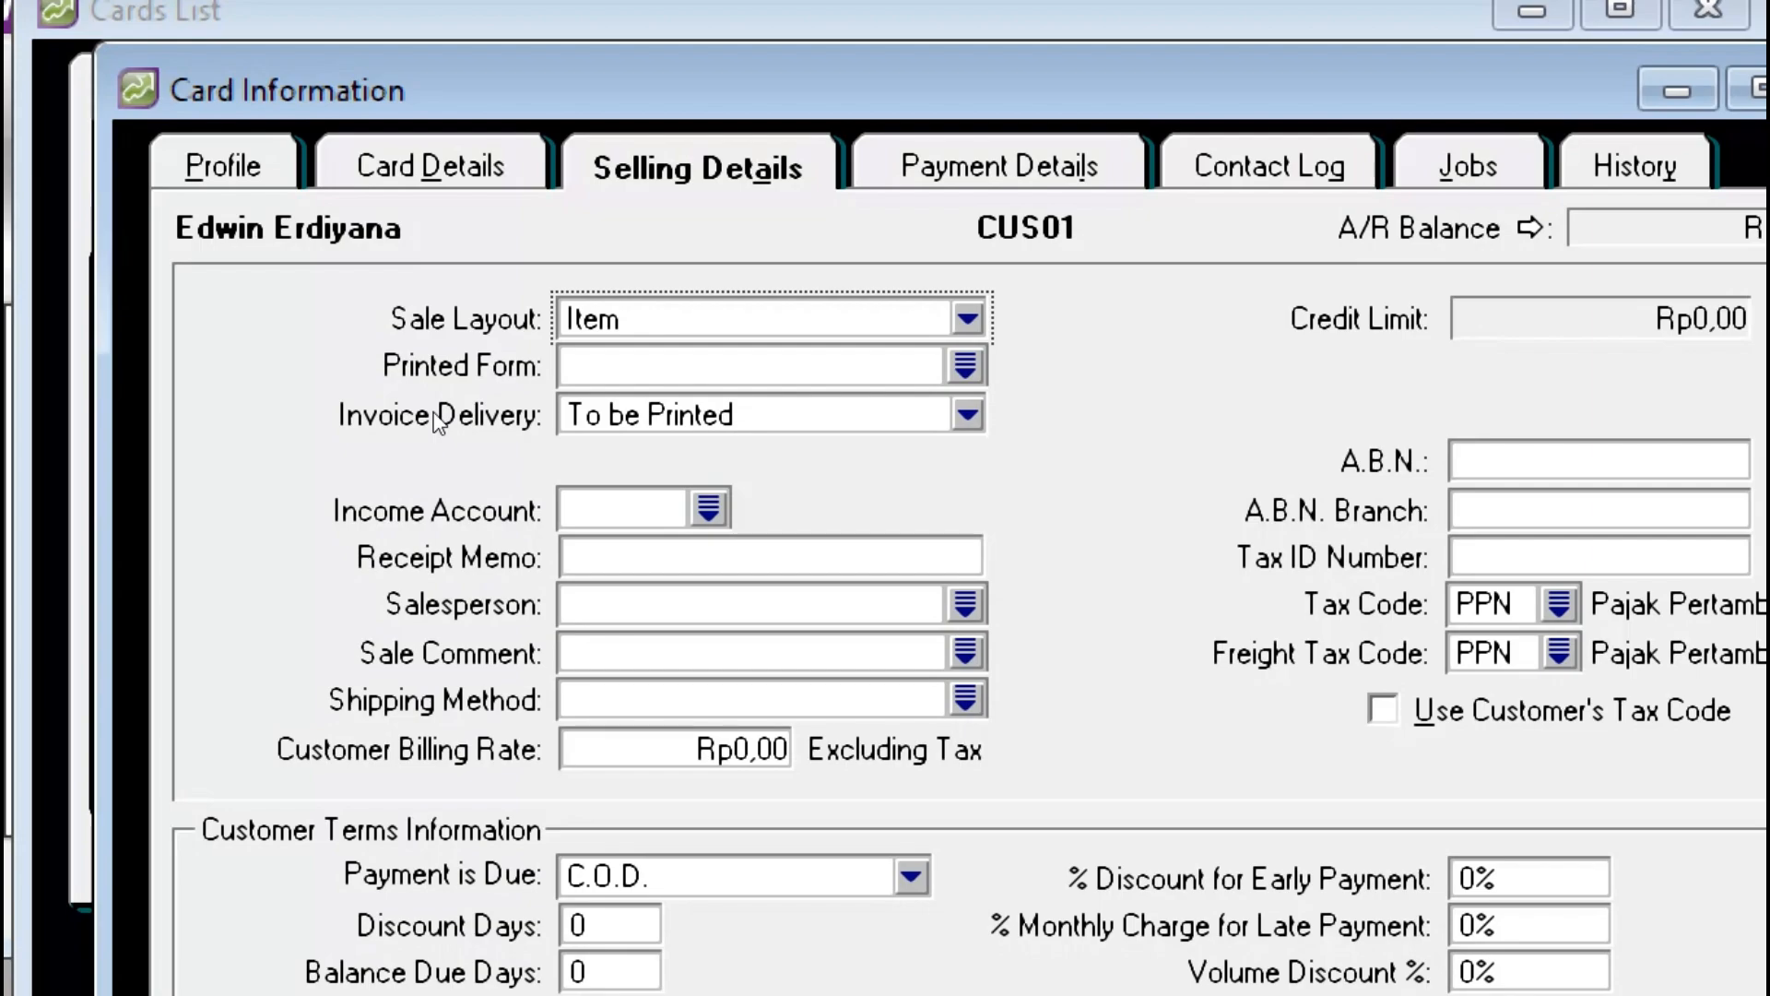
key(Tab)
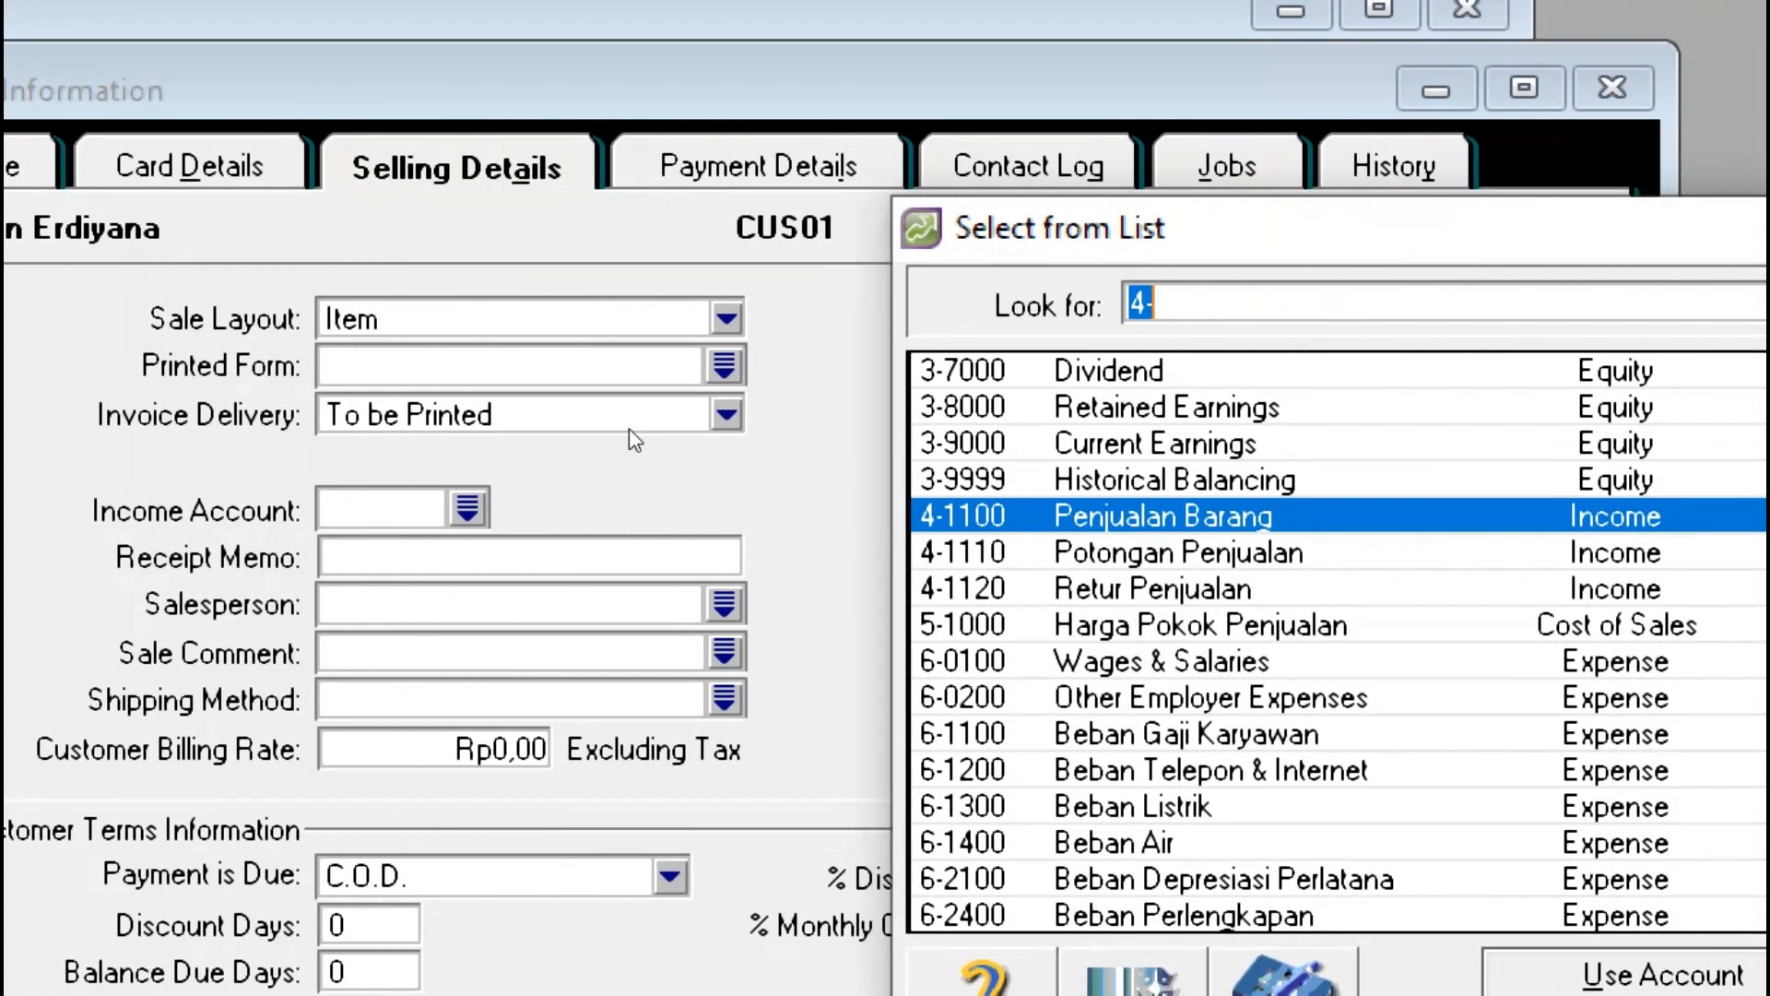
Step: Pick account 4-1100 Penjualan Barang as CUS01's income account via the Look for search
text(4-1100)
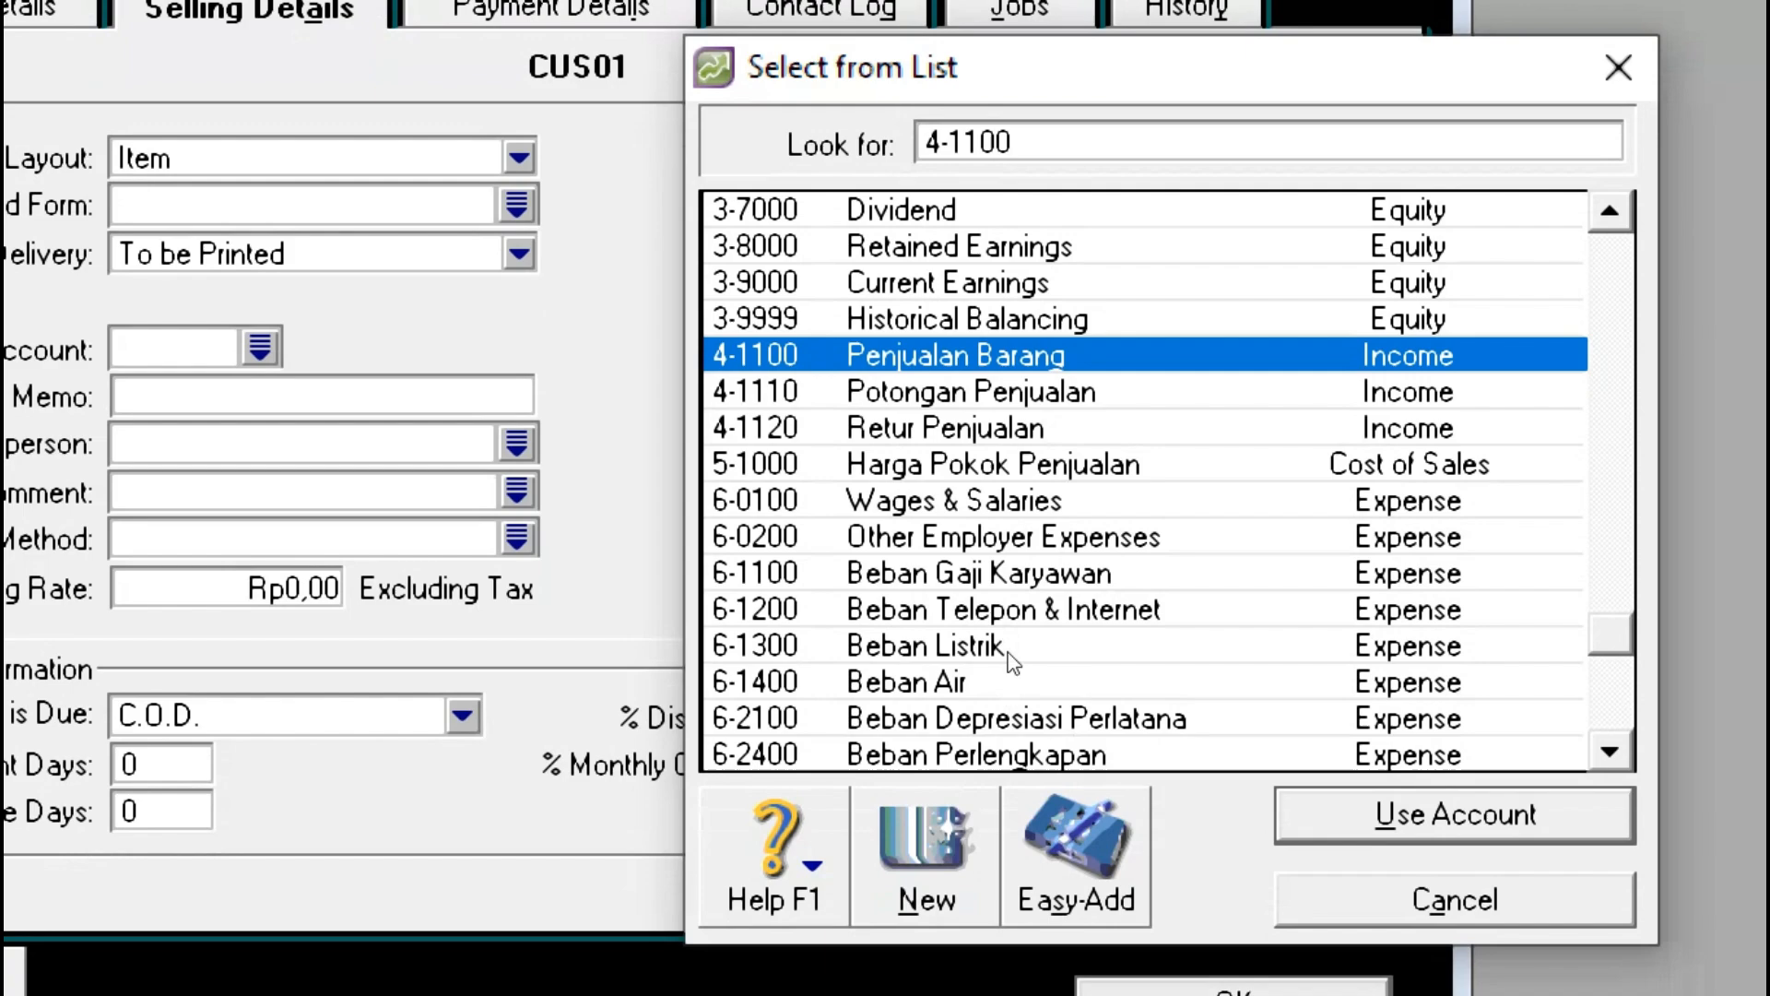
key(Return)
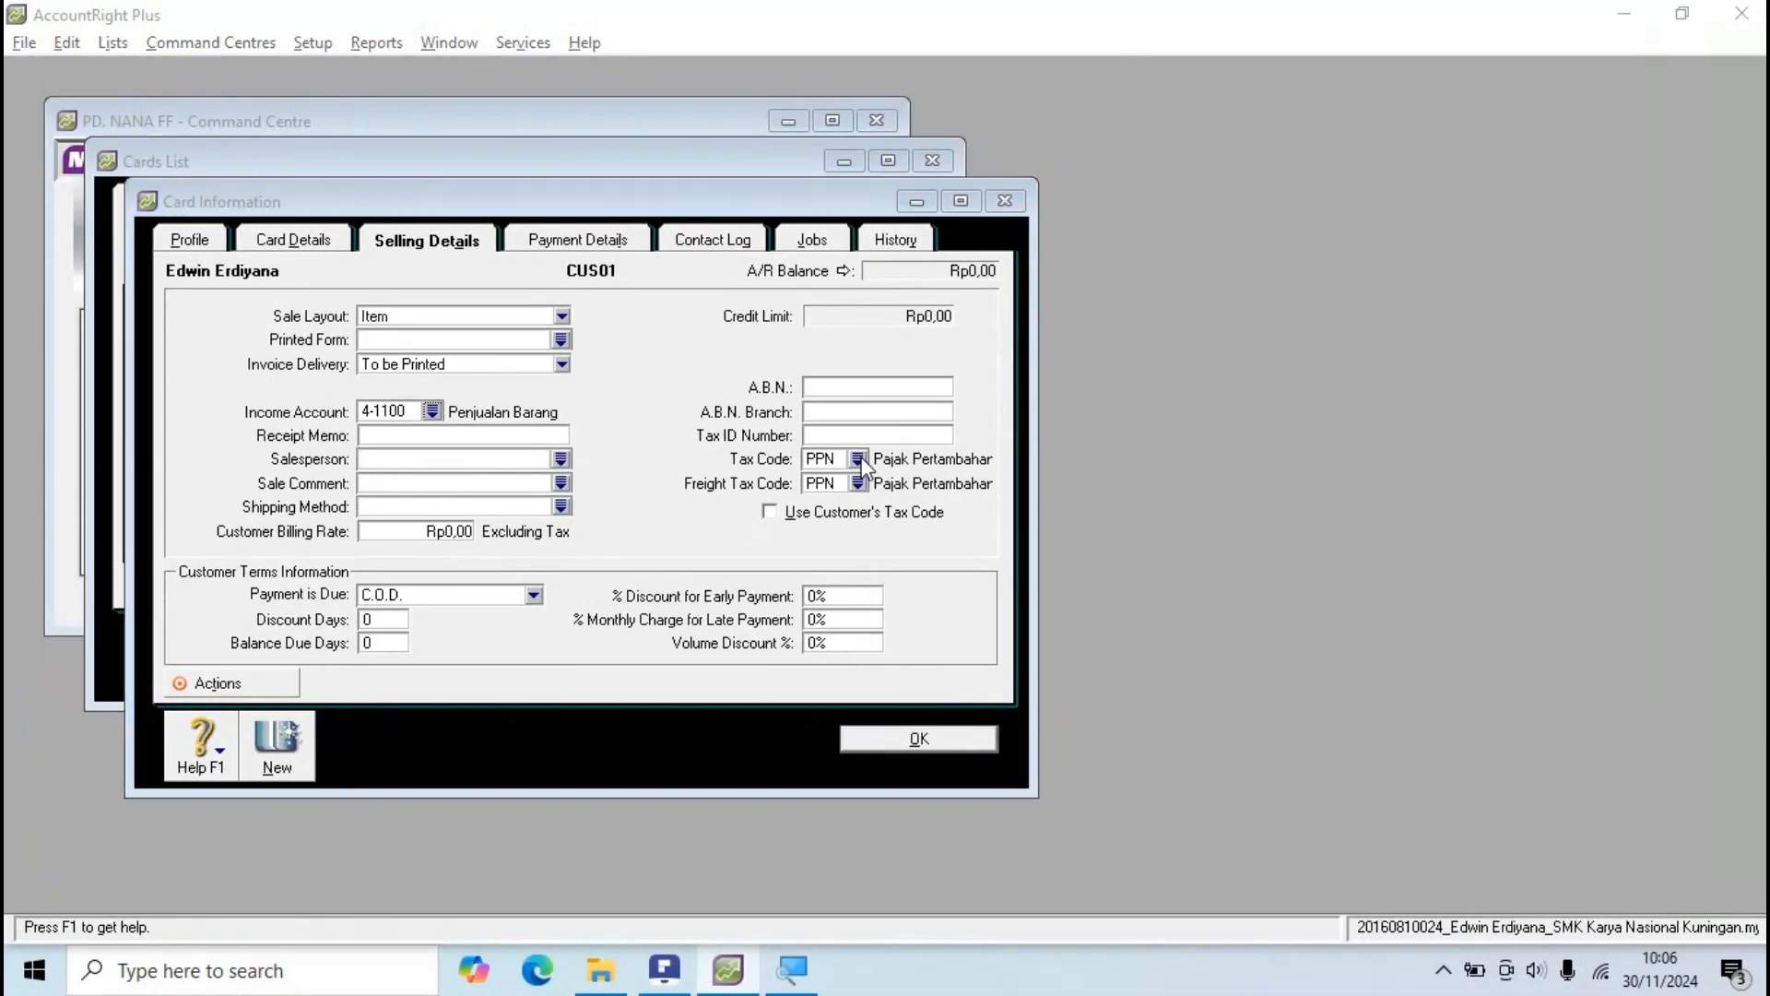
key(alt+Tab)
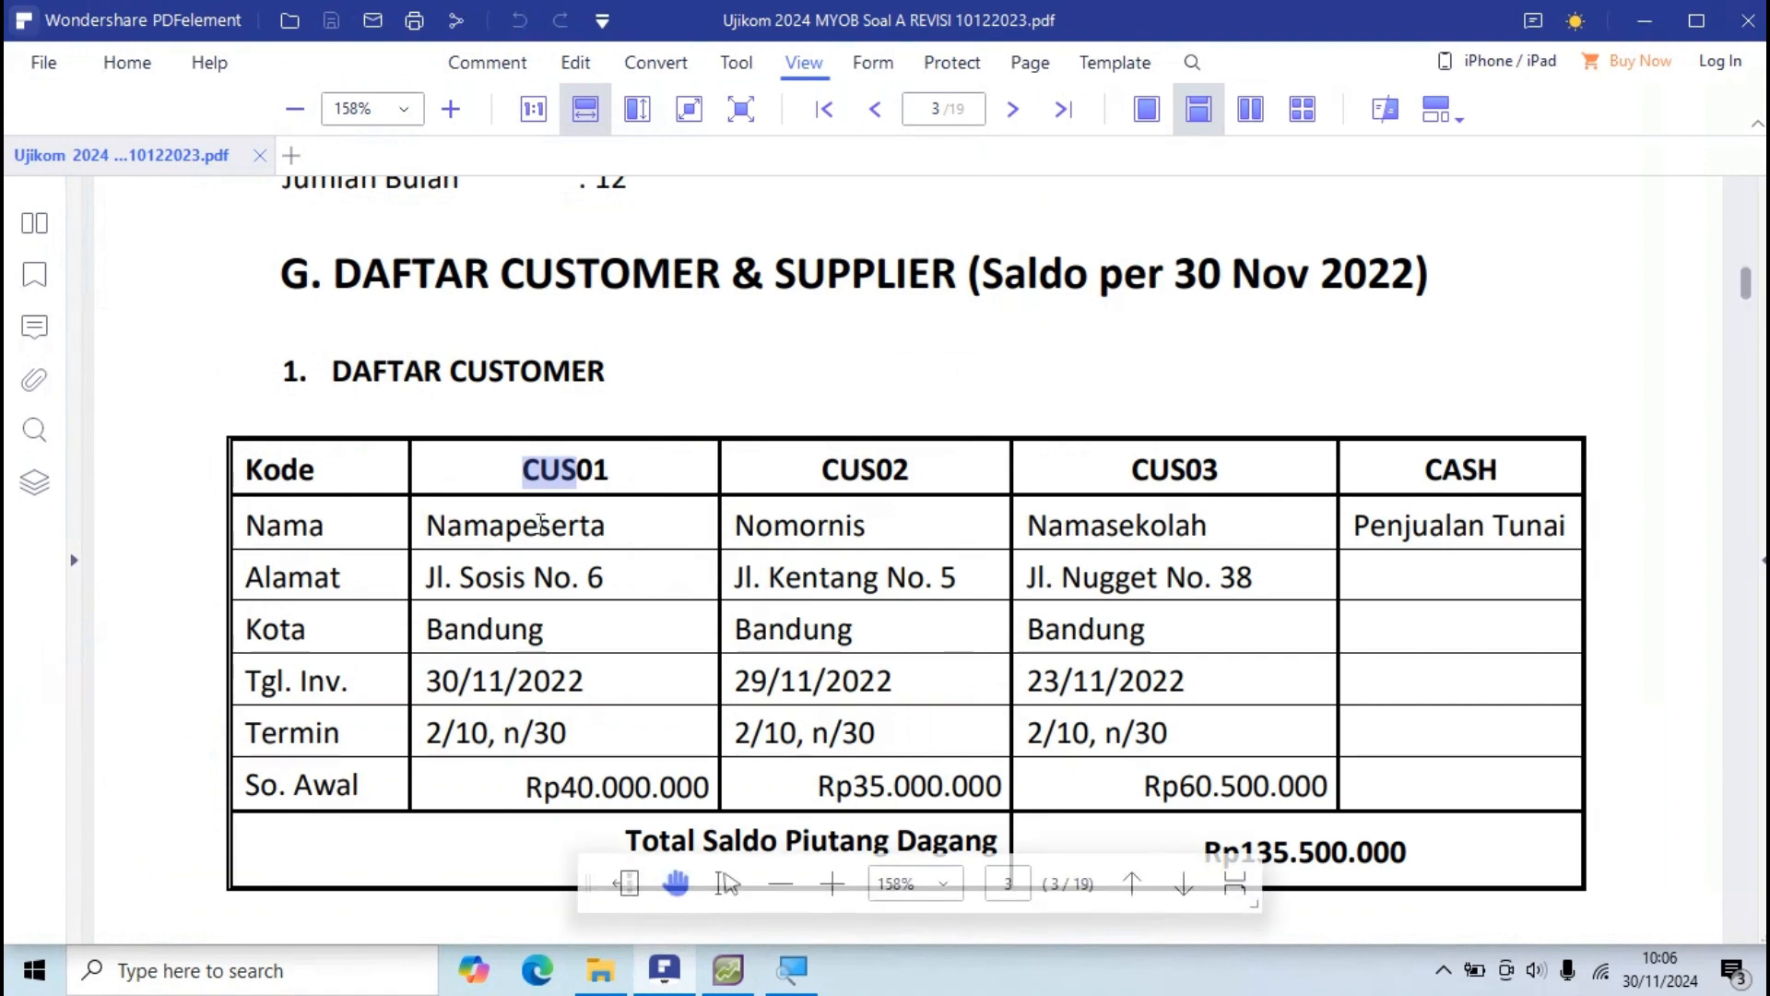
Step: Choose N-T Not Reportable for both the Tax Code and Freight Tax Code
click(541, 523)
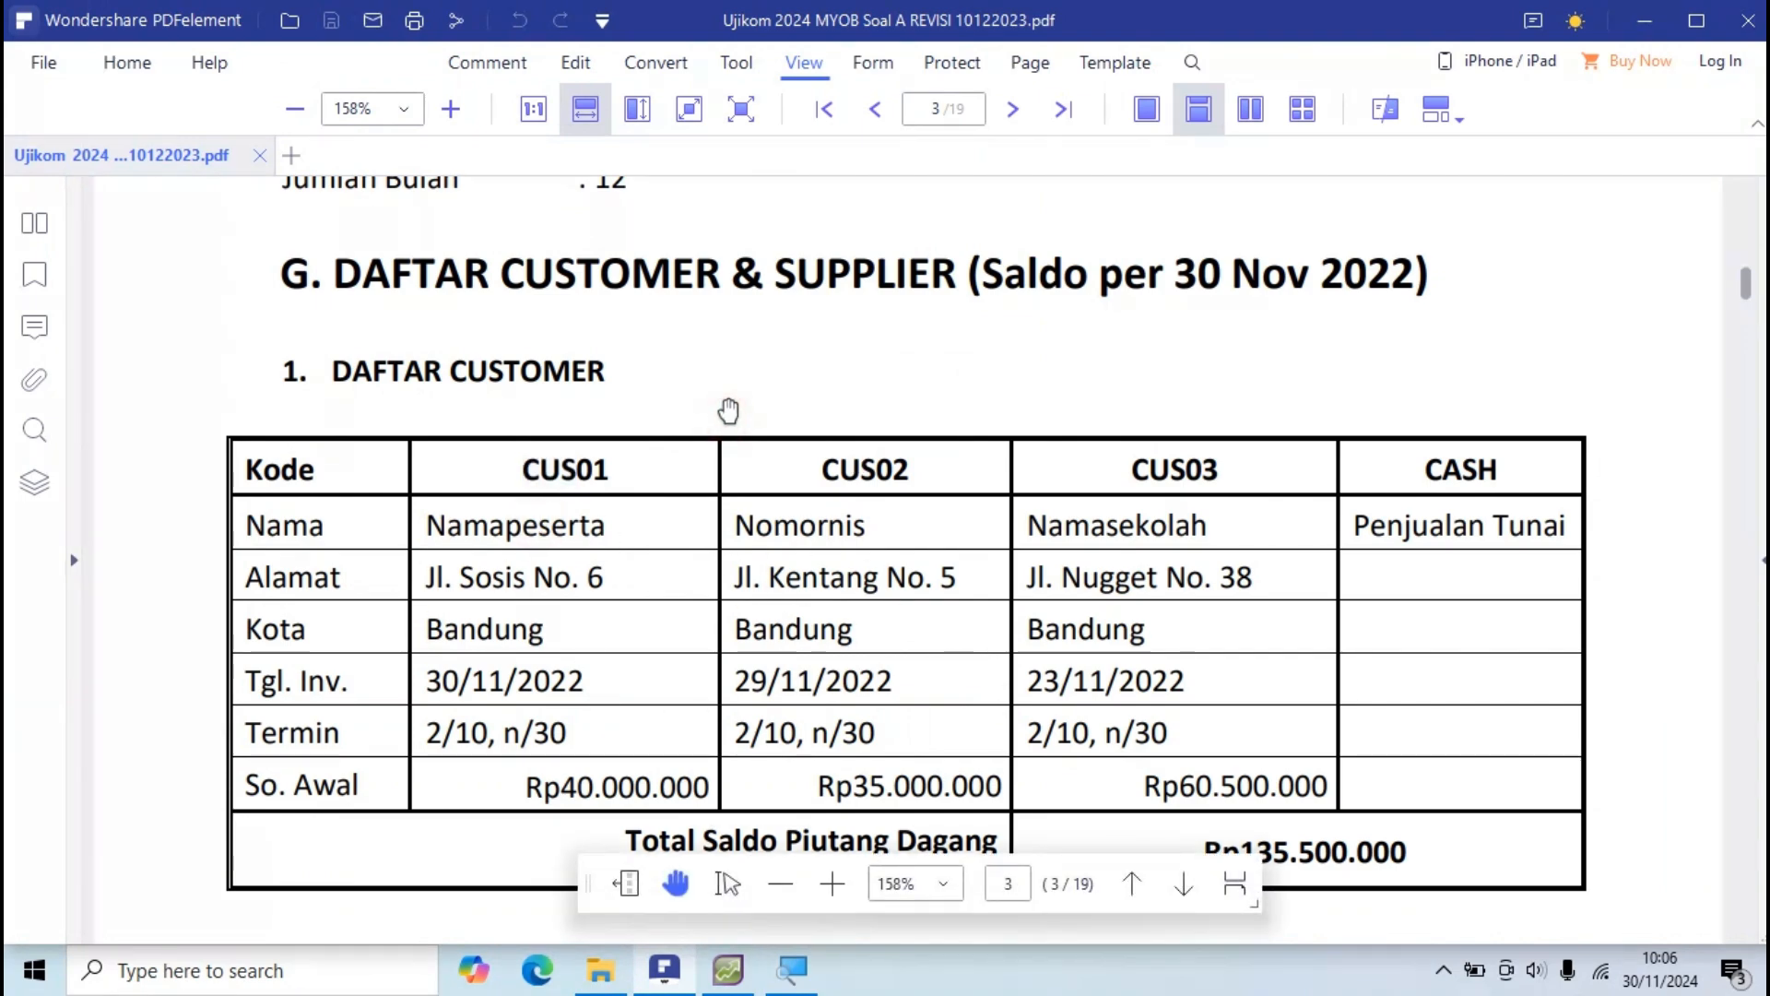
key(alt+Tab)
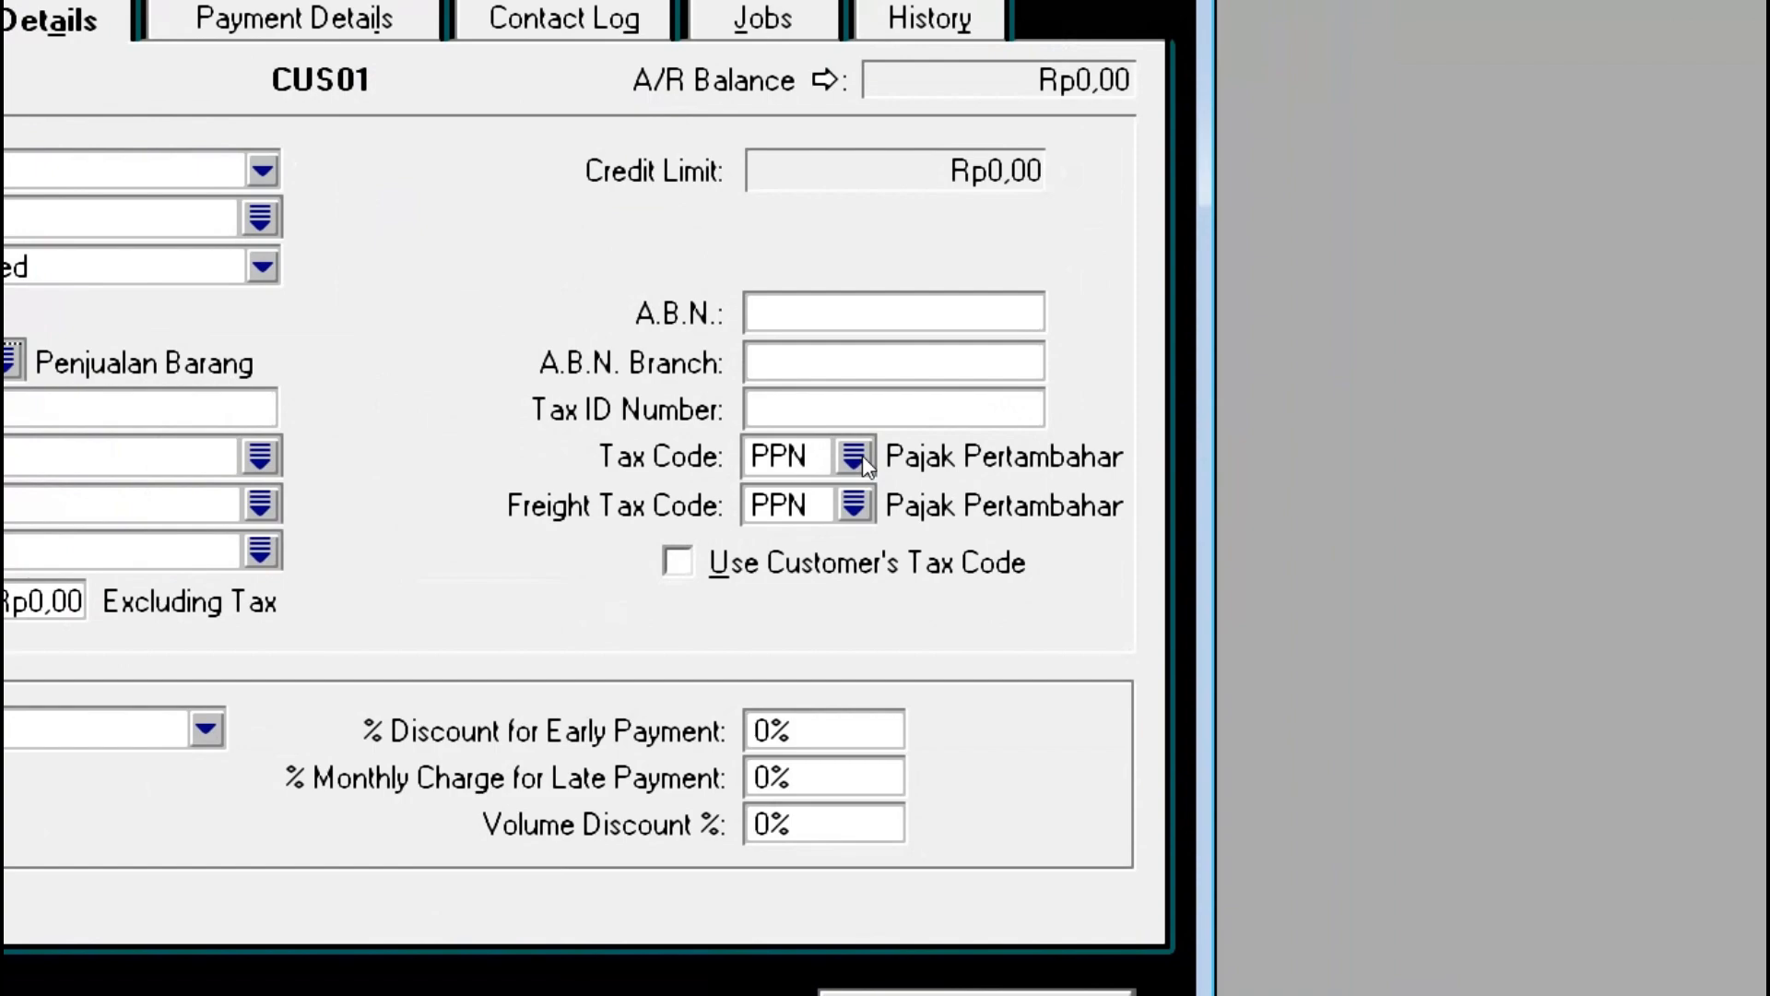
click(857, 457)
key(Up)
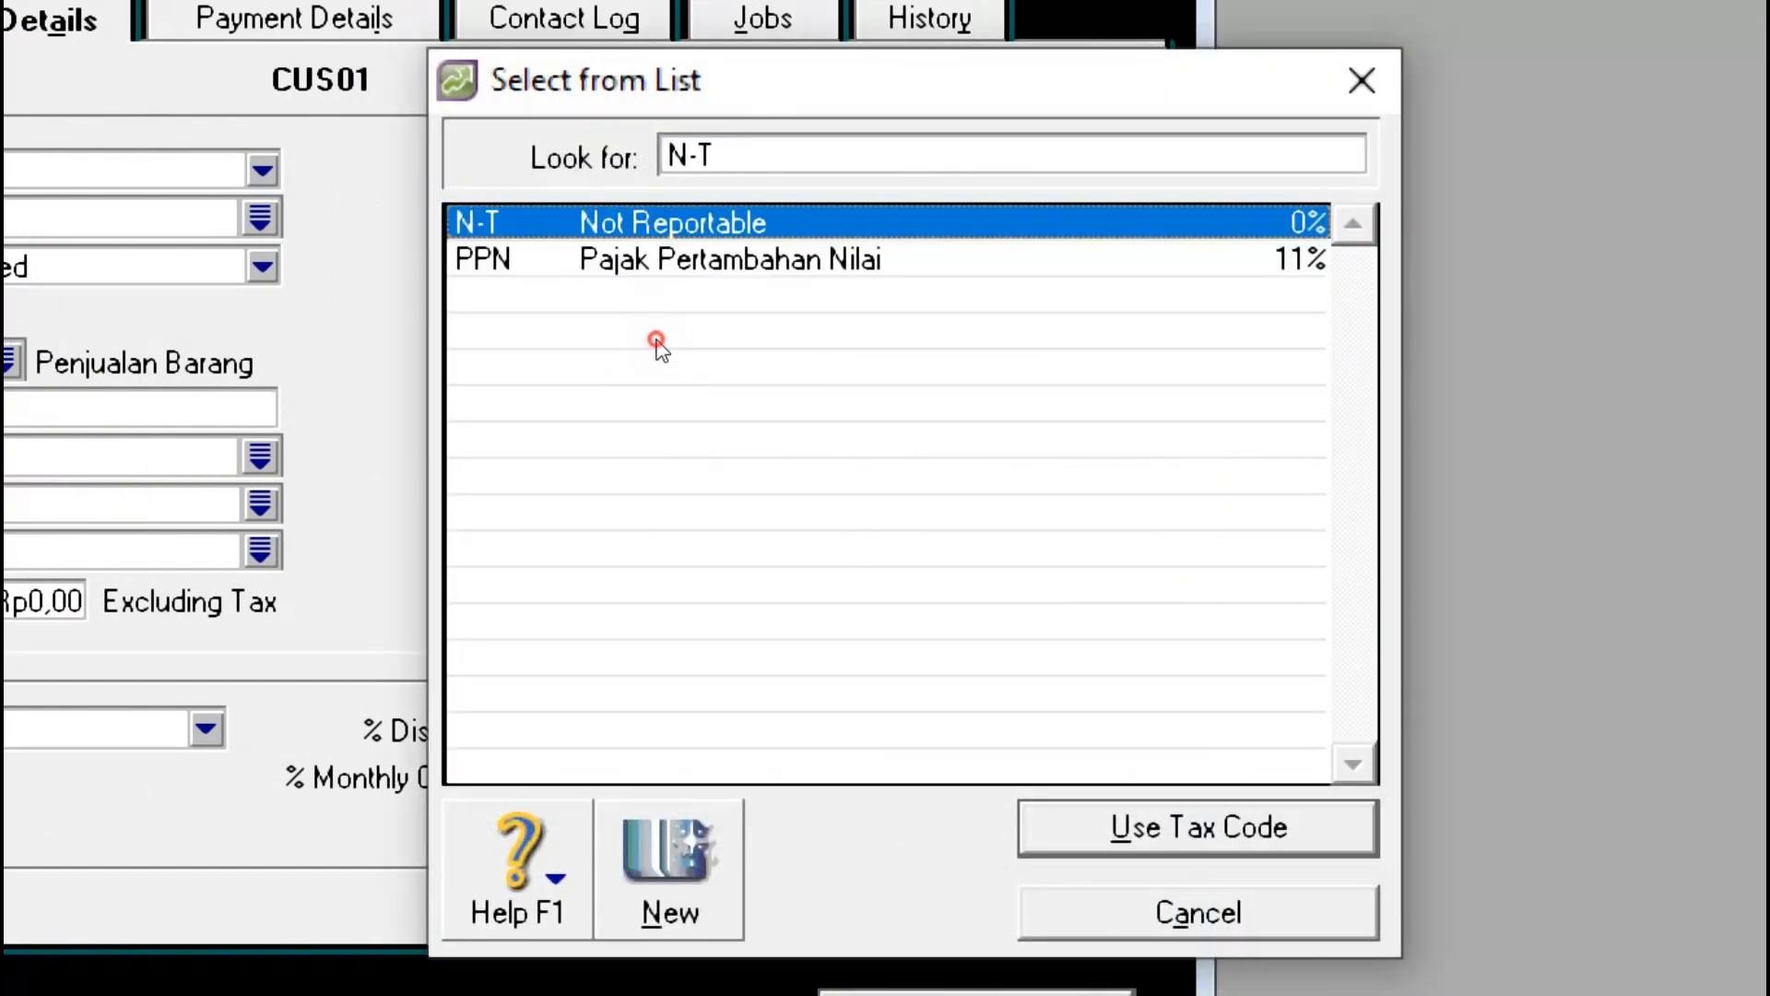
key(Return)
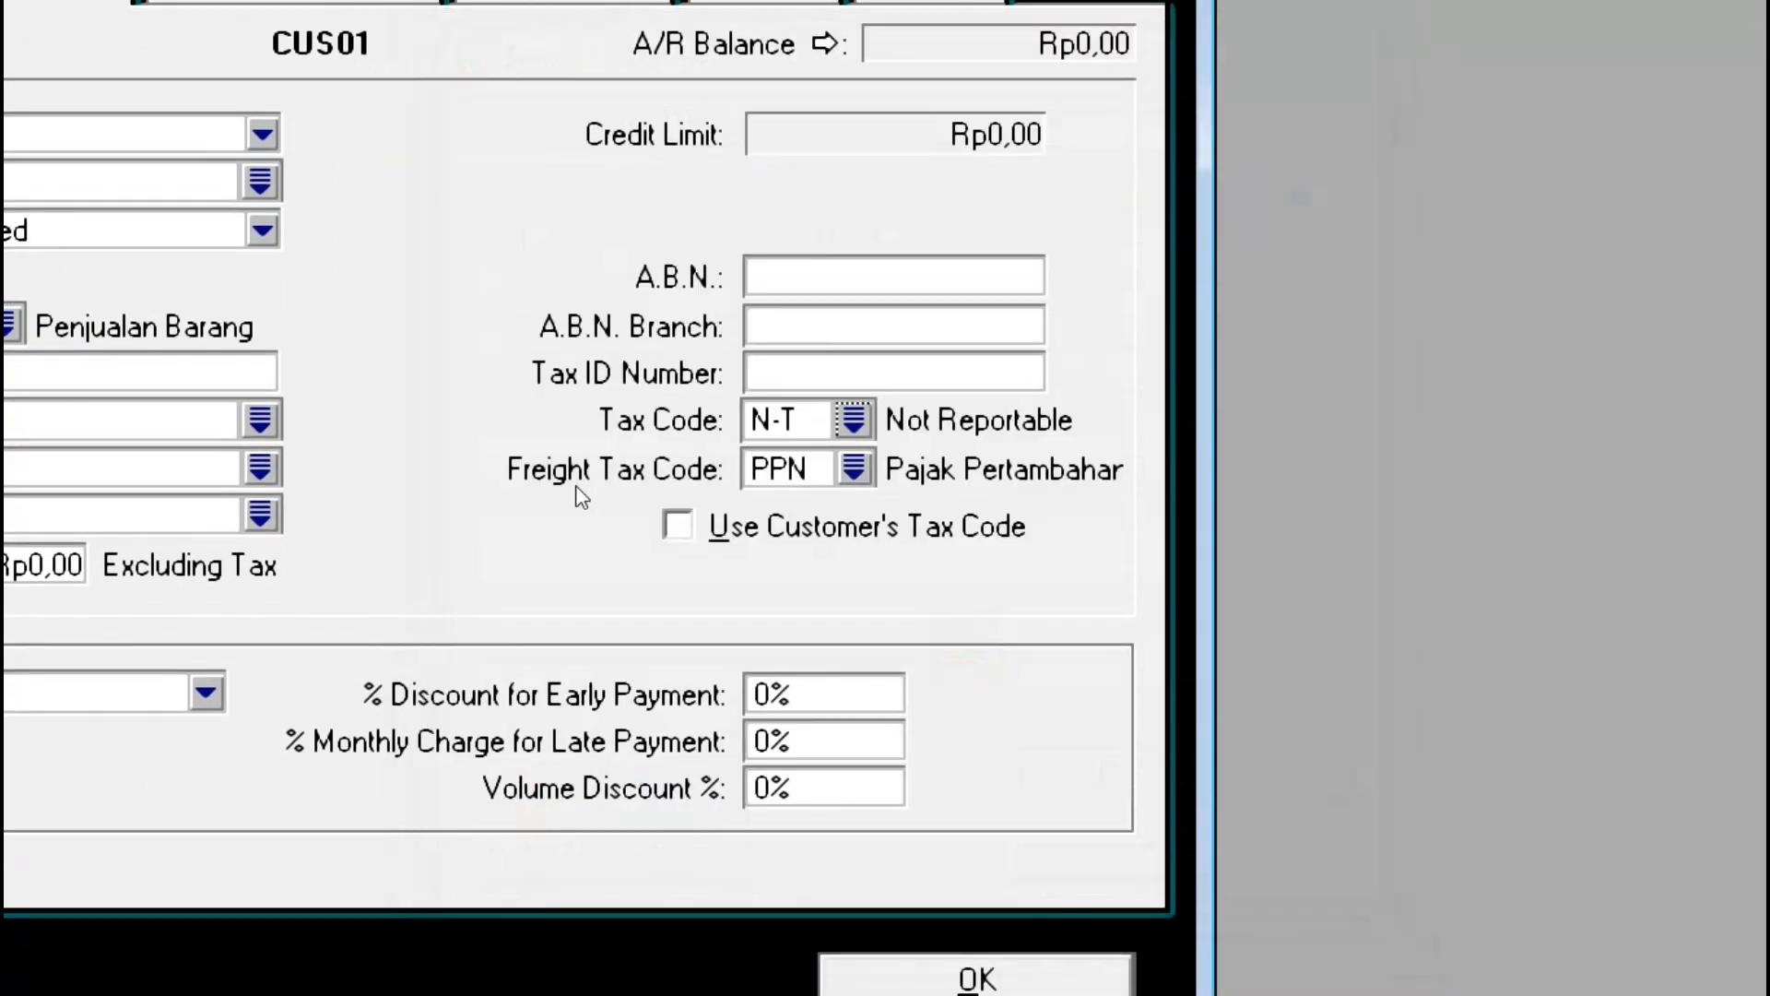
click(852, 469)
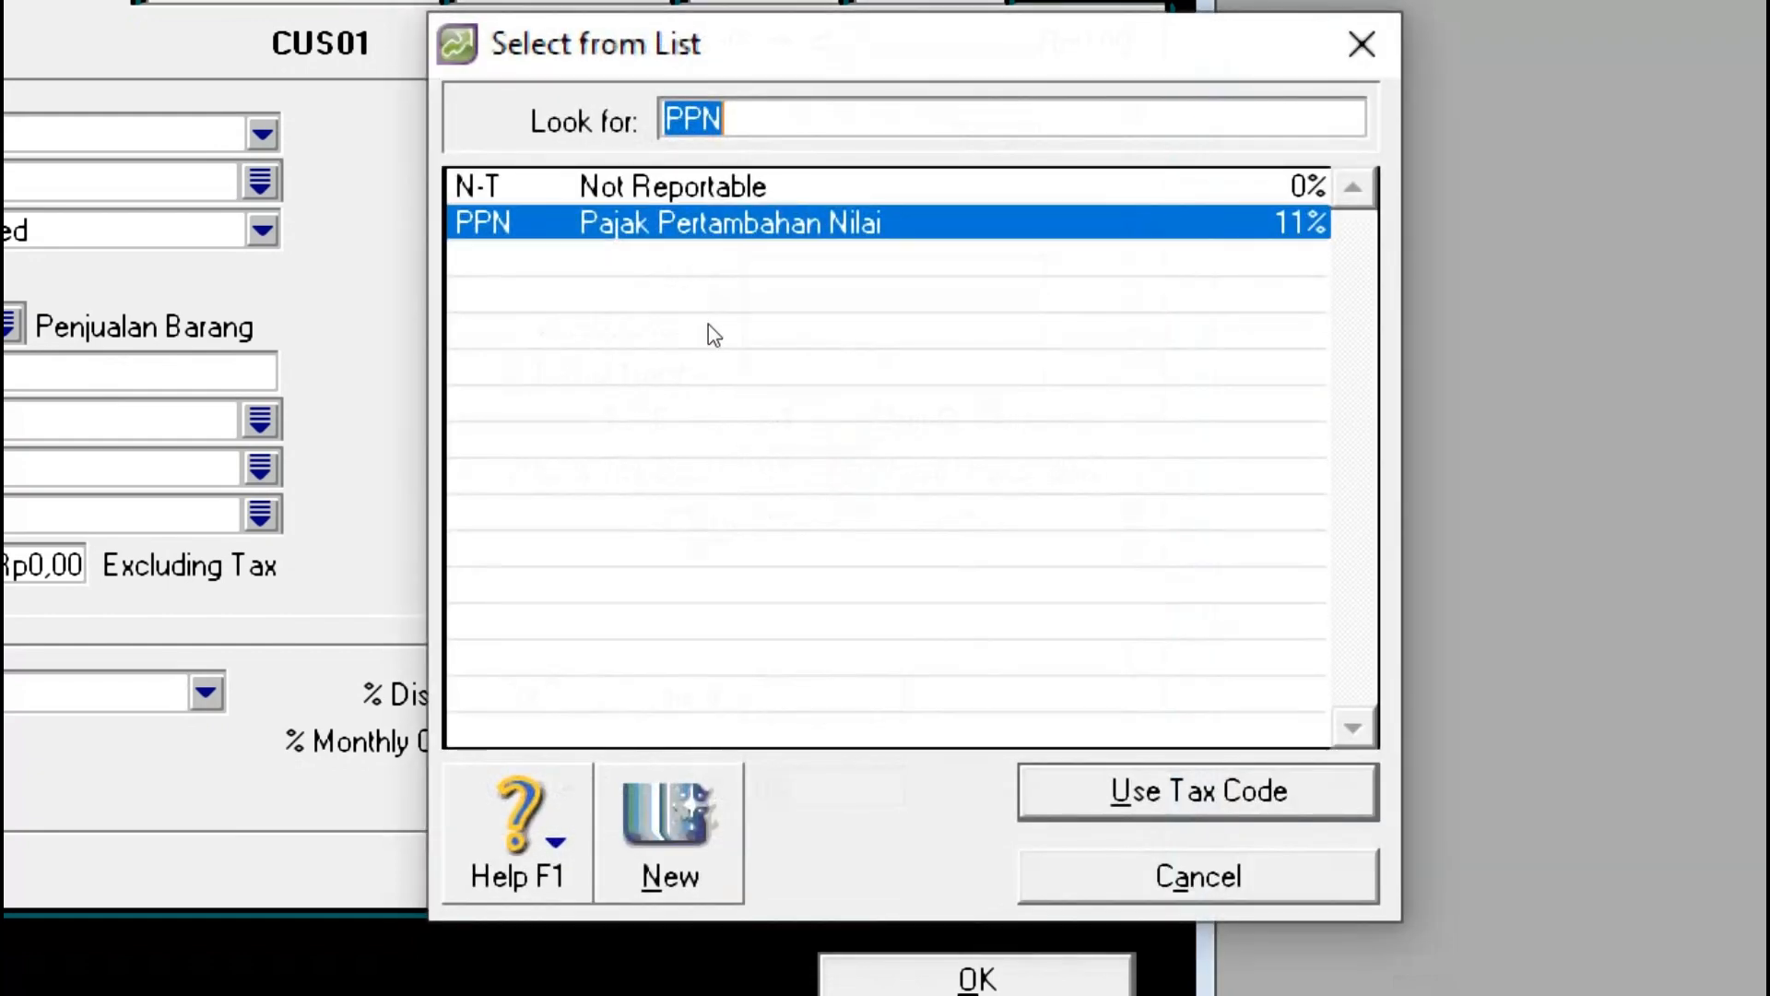
key(Up)
key(Return)
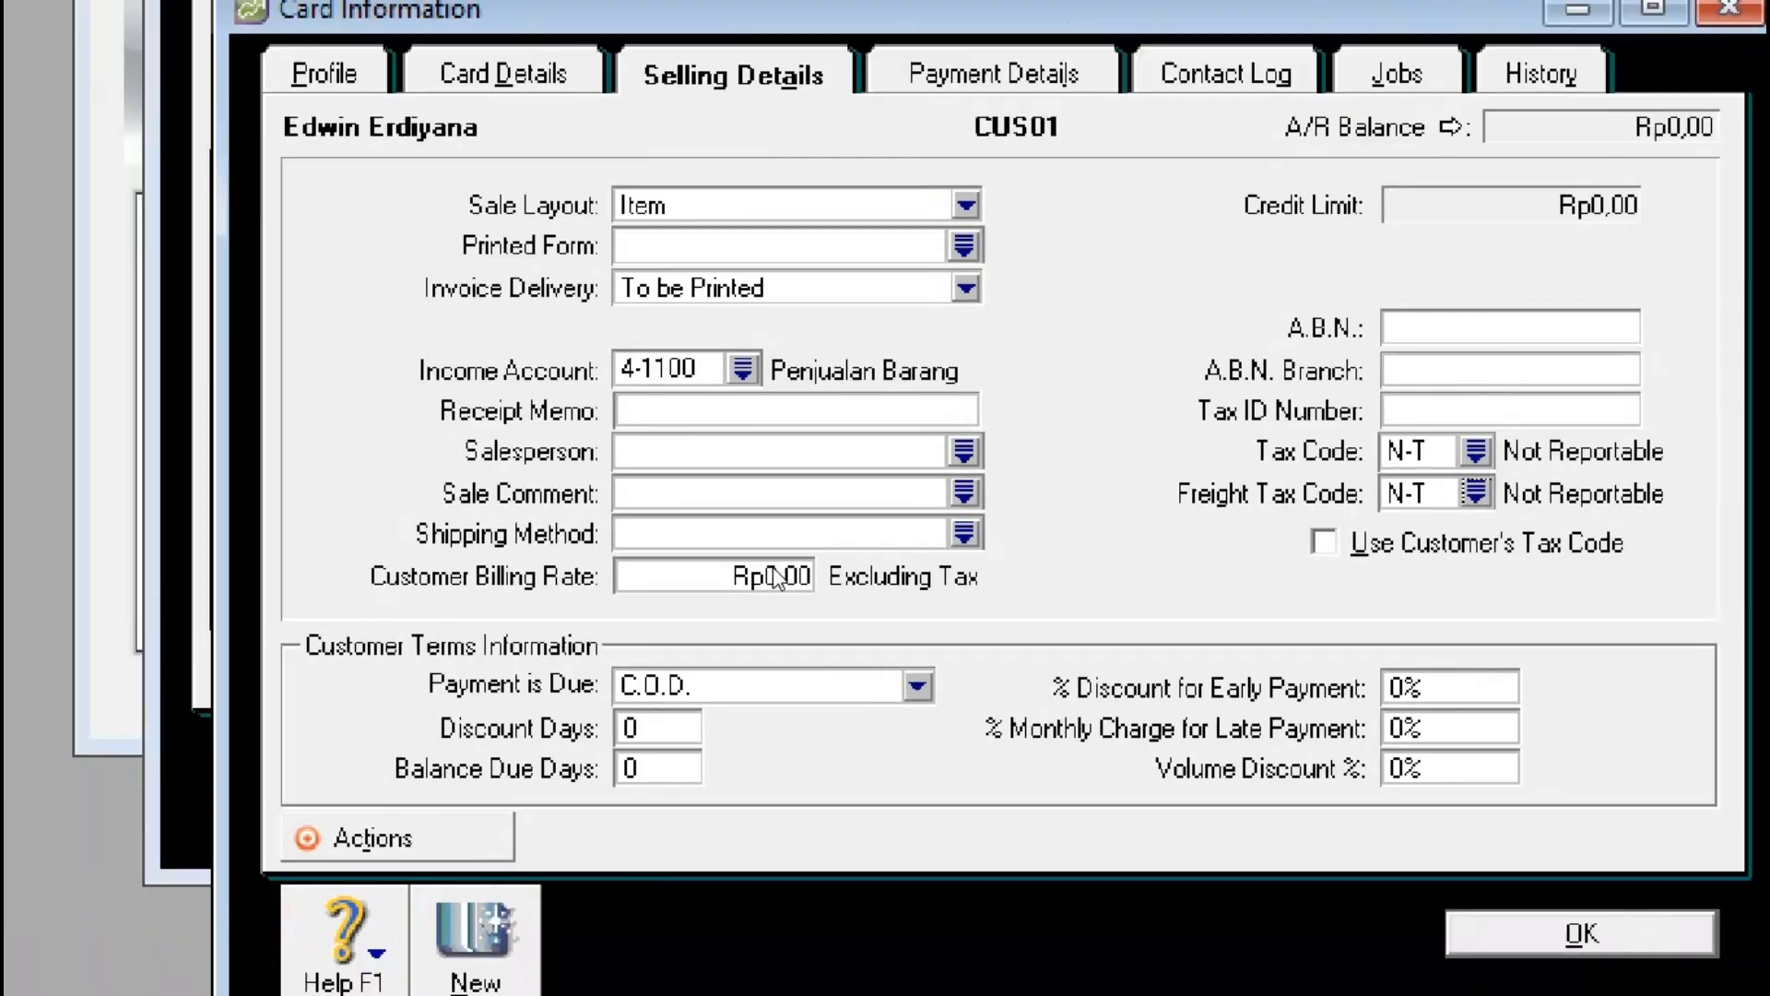
key(alt+Tab)
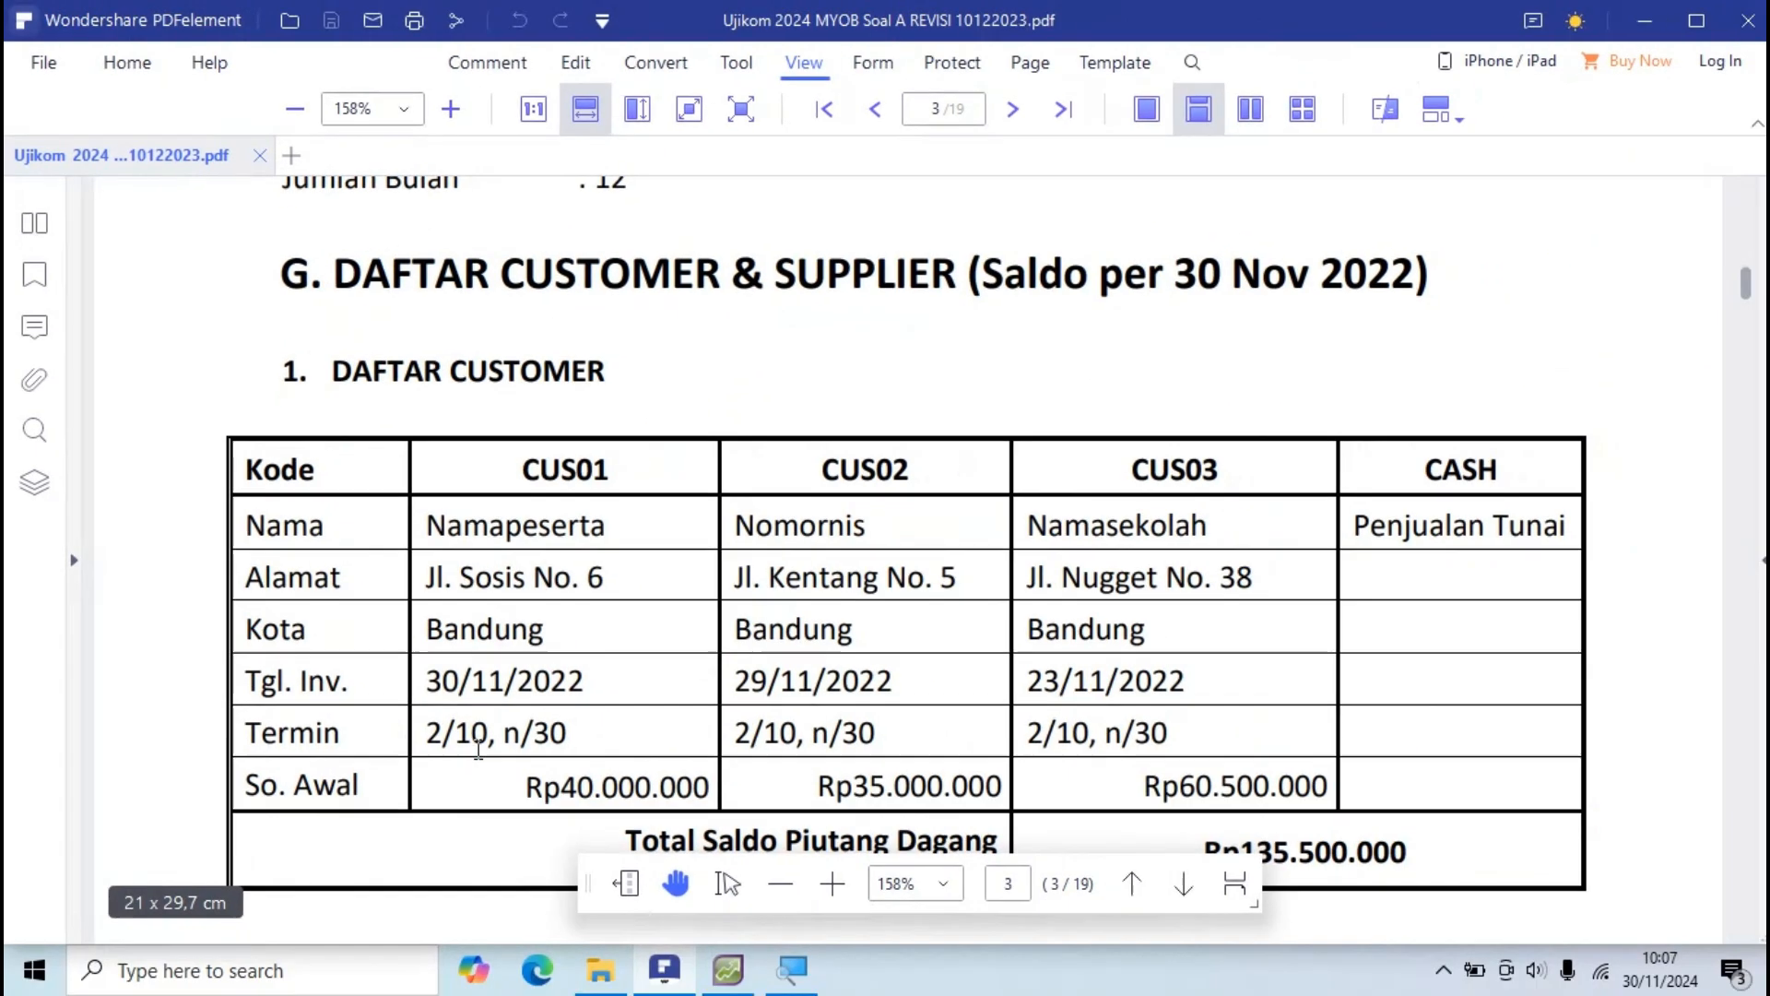
Step: Return from the PDF customer table to CUS01's Selling Details in AccountRight
key(alt+Tab)
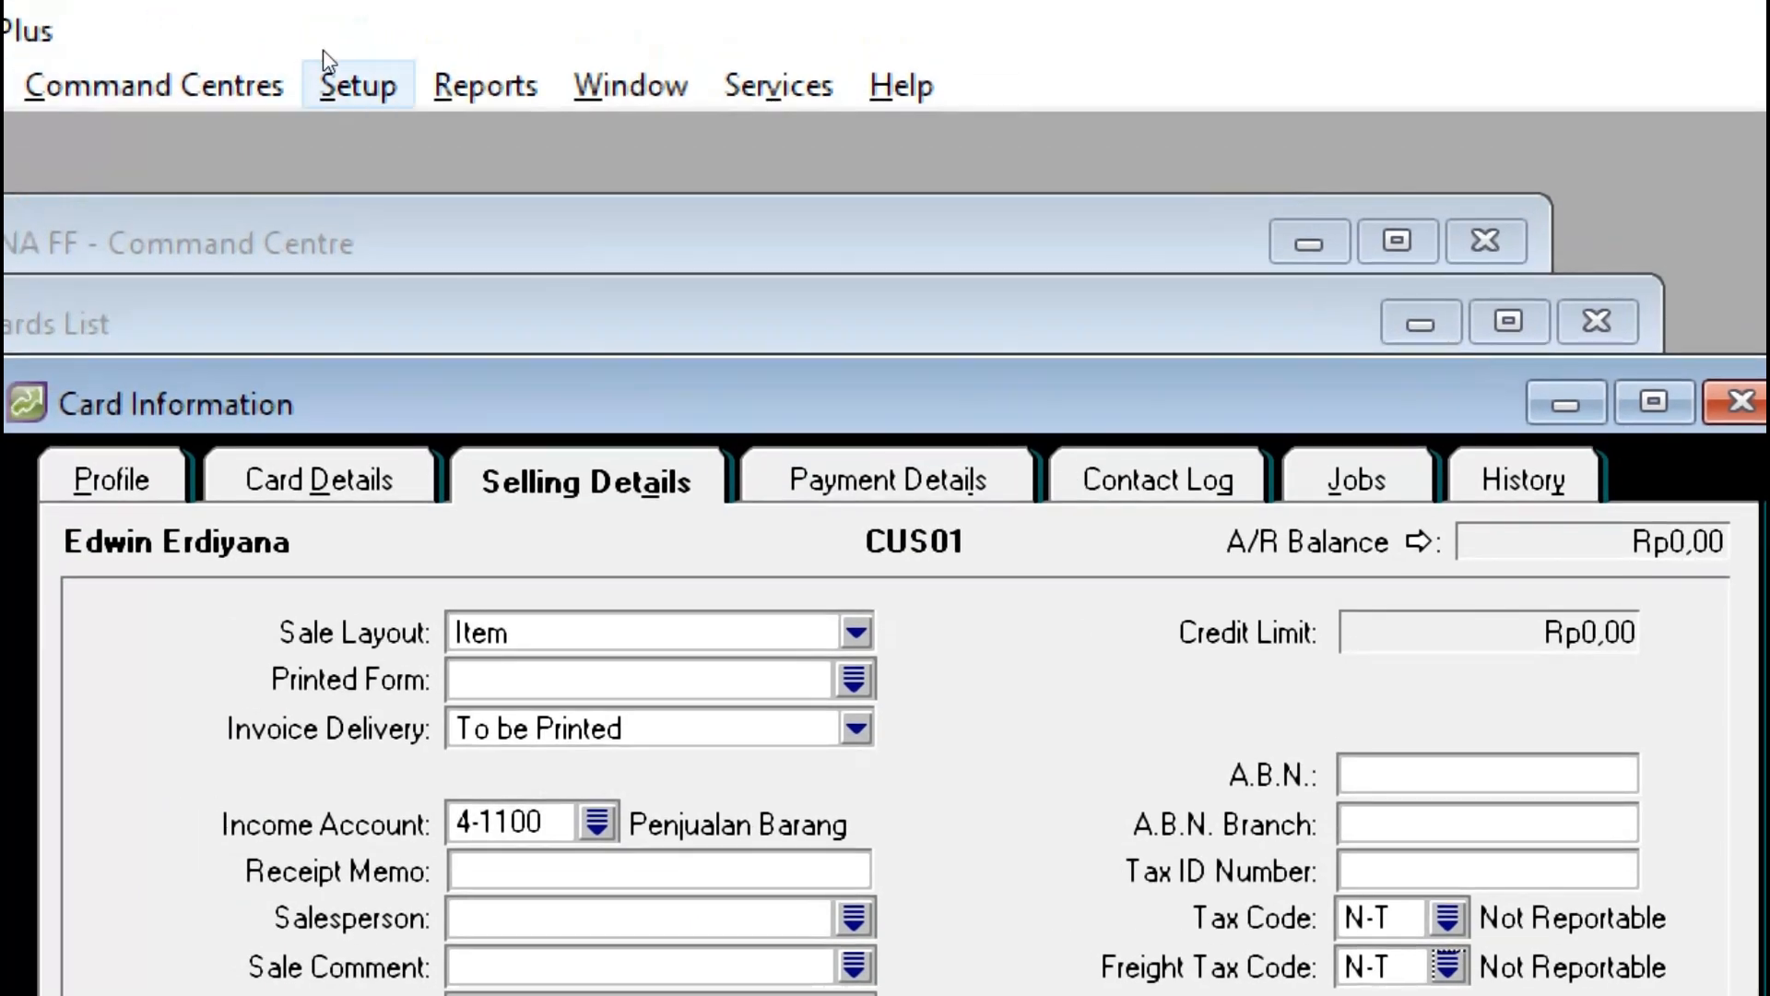
Step: Open Setup > Preferences, switch to the Sales settings, and bring up the default customer Terms
click(313, 47)
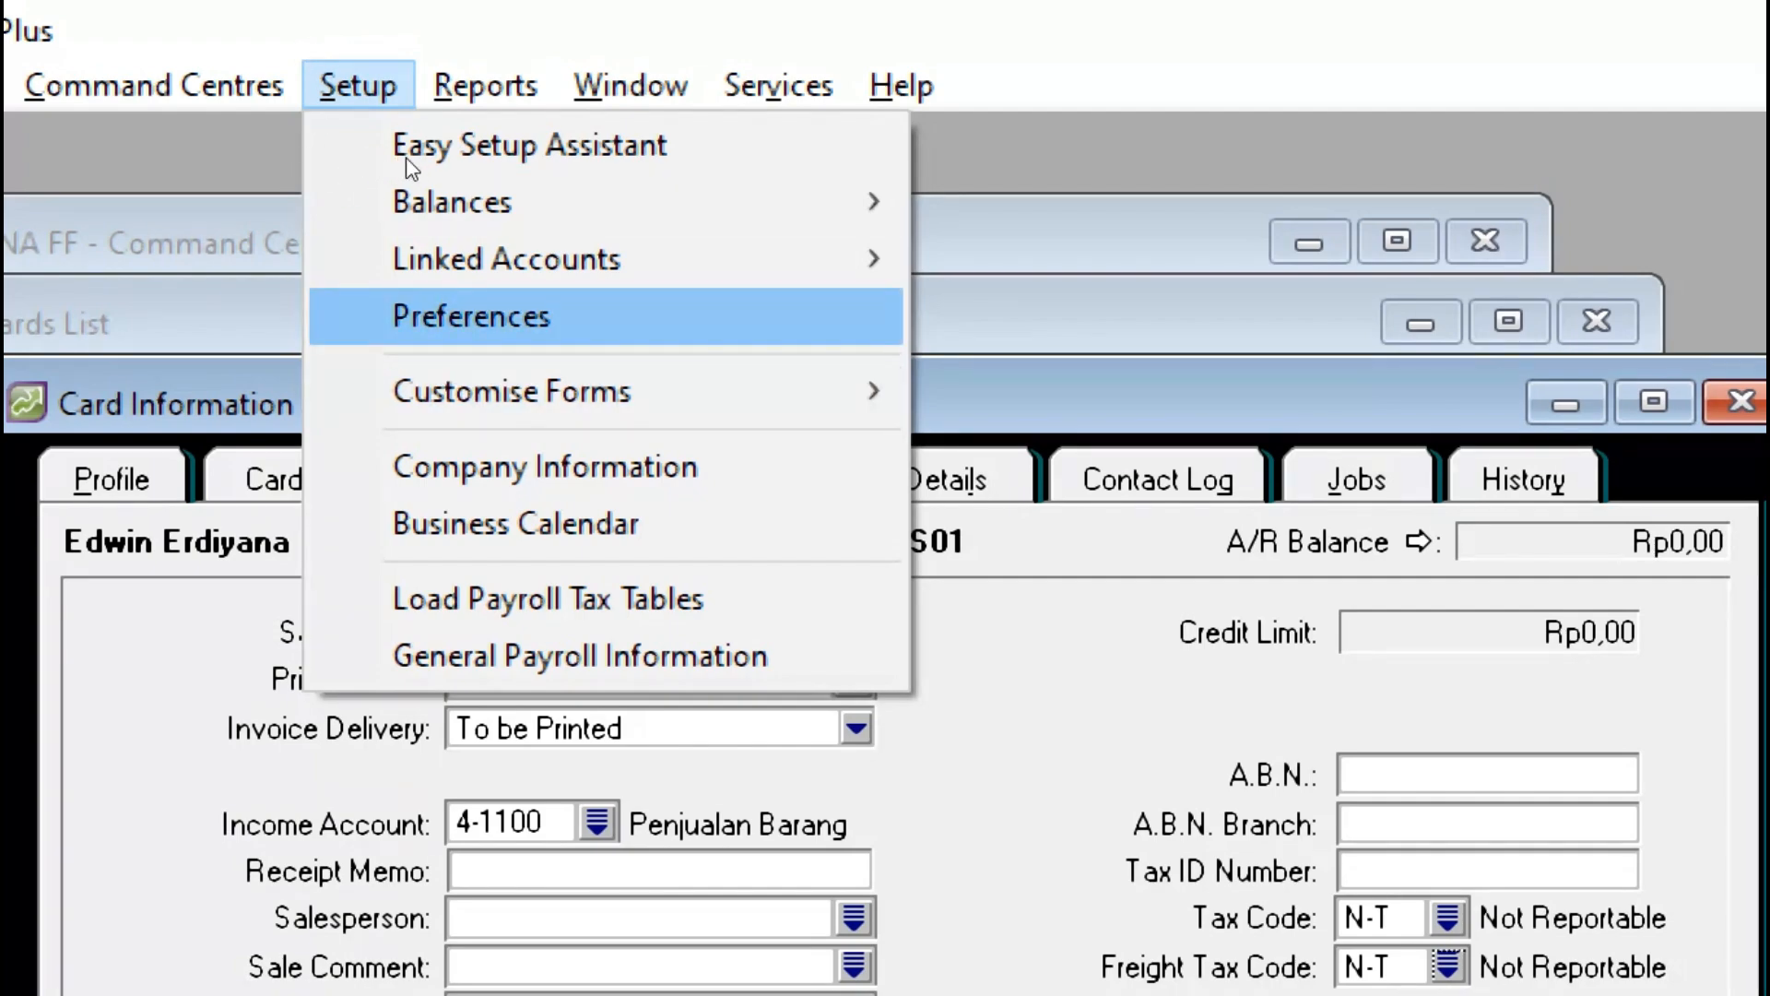
click(297, 33)
click(308, 39)
click(309, 42)
click(310, 35)
key(Return)
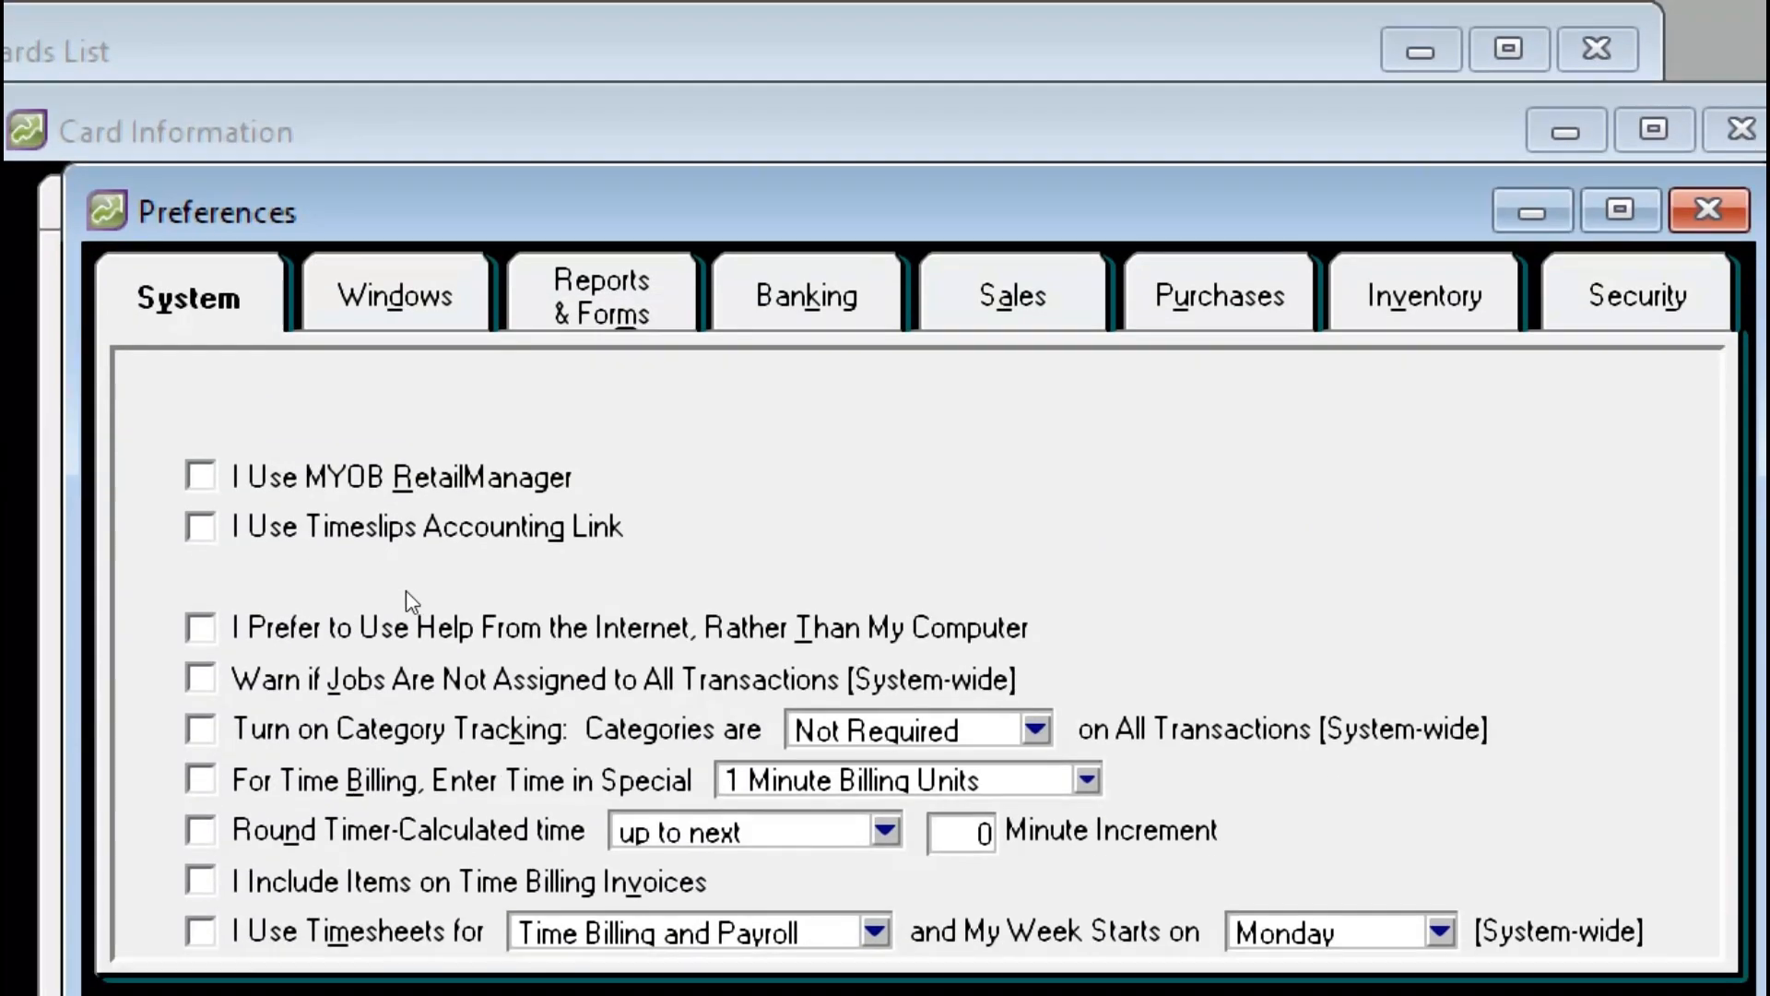
mouse_move(408, 231)
mouse_down()
mouse_move(381, 244)
mouse_move(351, 219)
mouse_move(399, 225)
mouse_up()
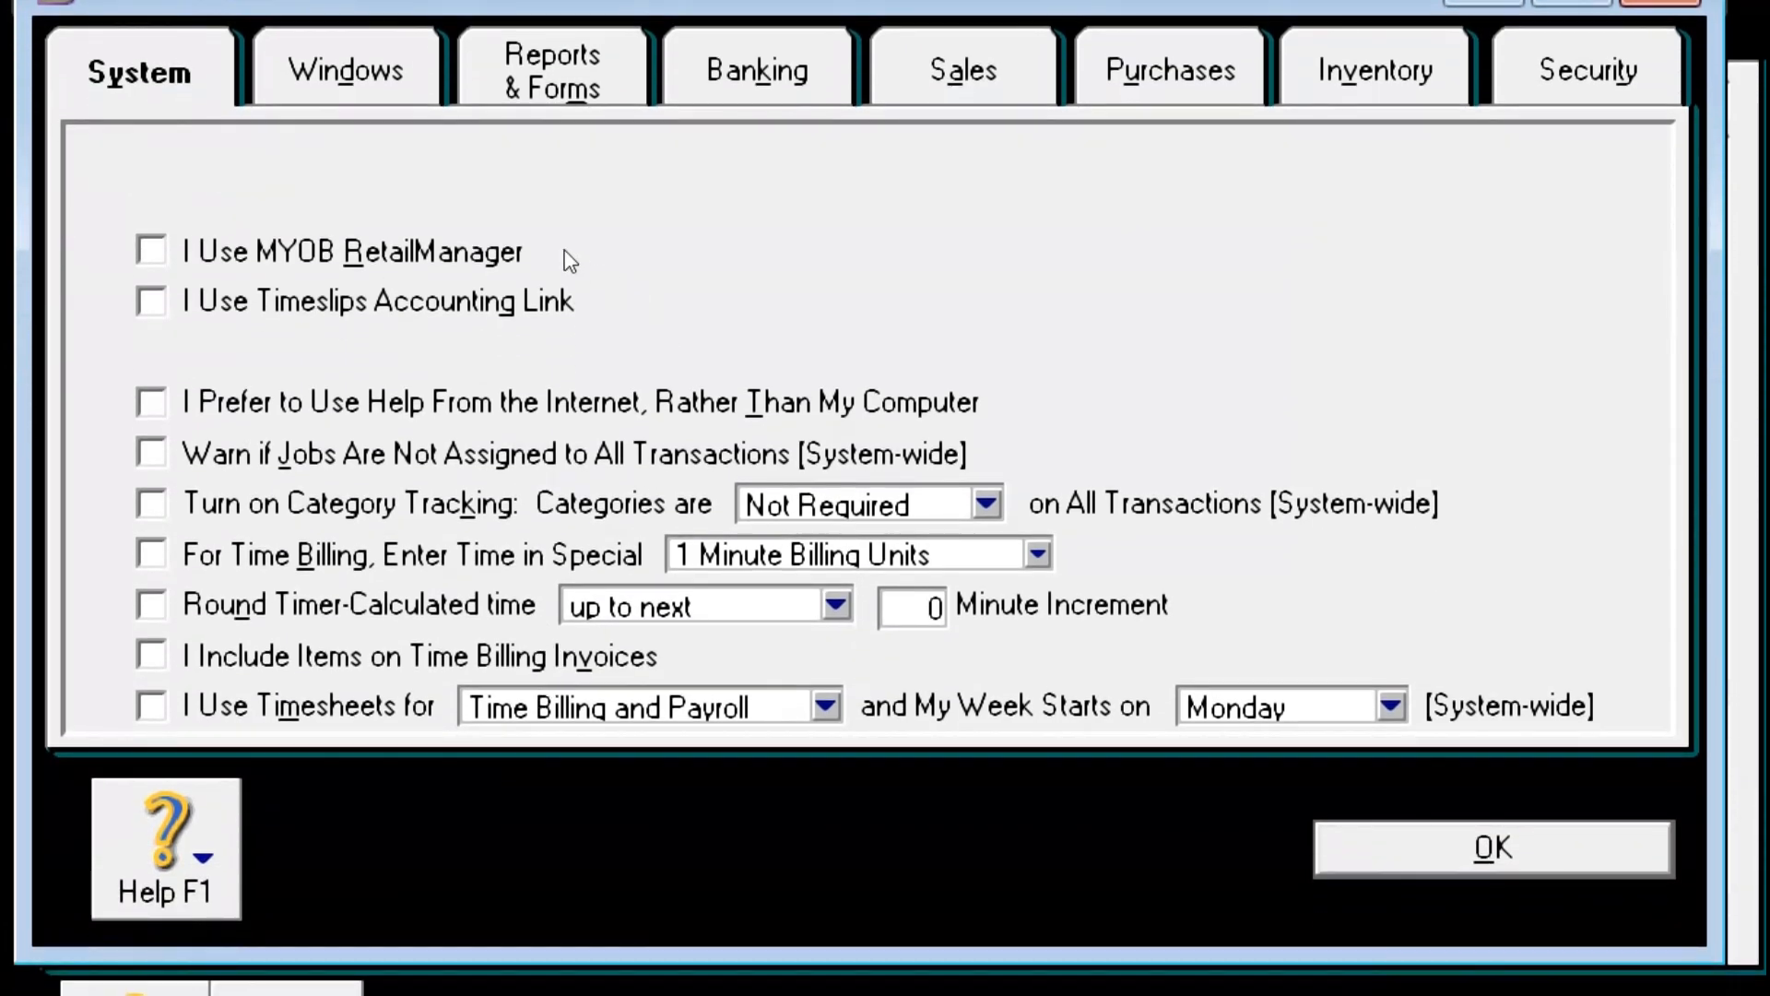
key(alt+a)
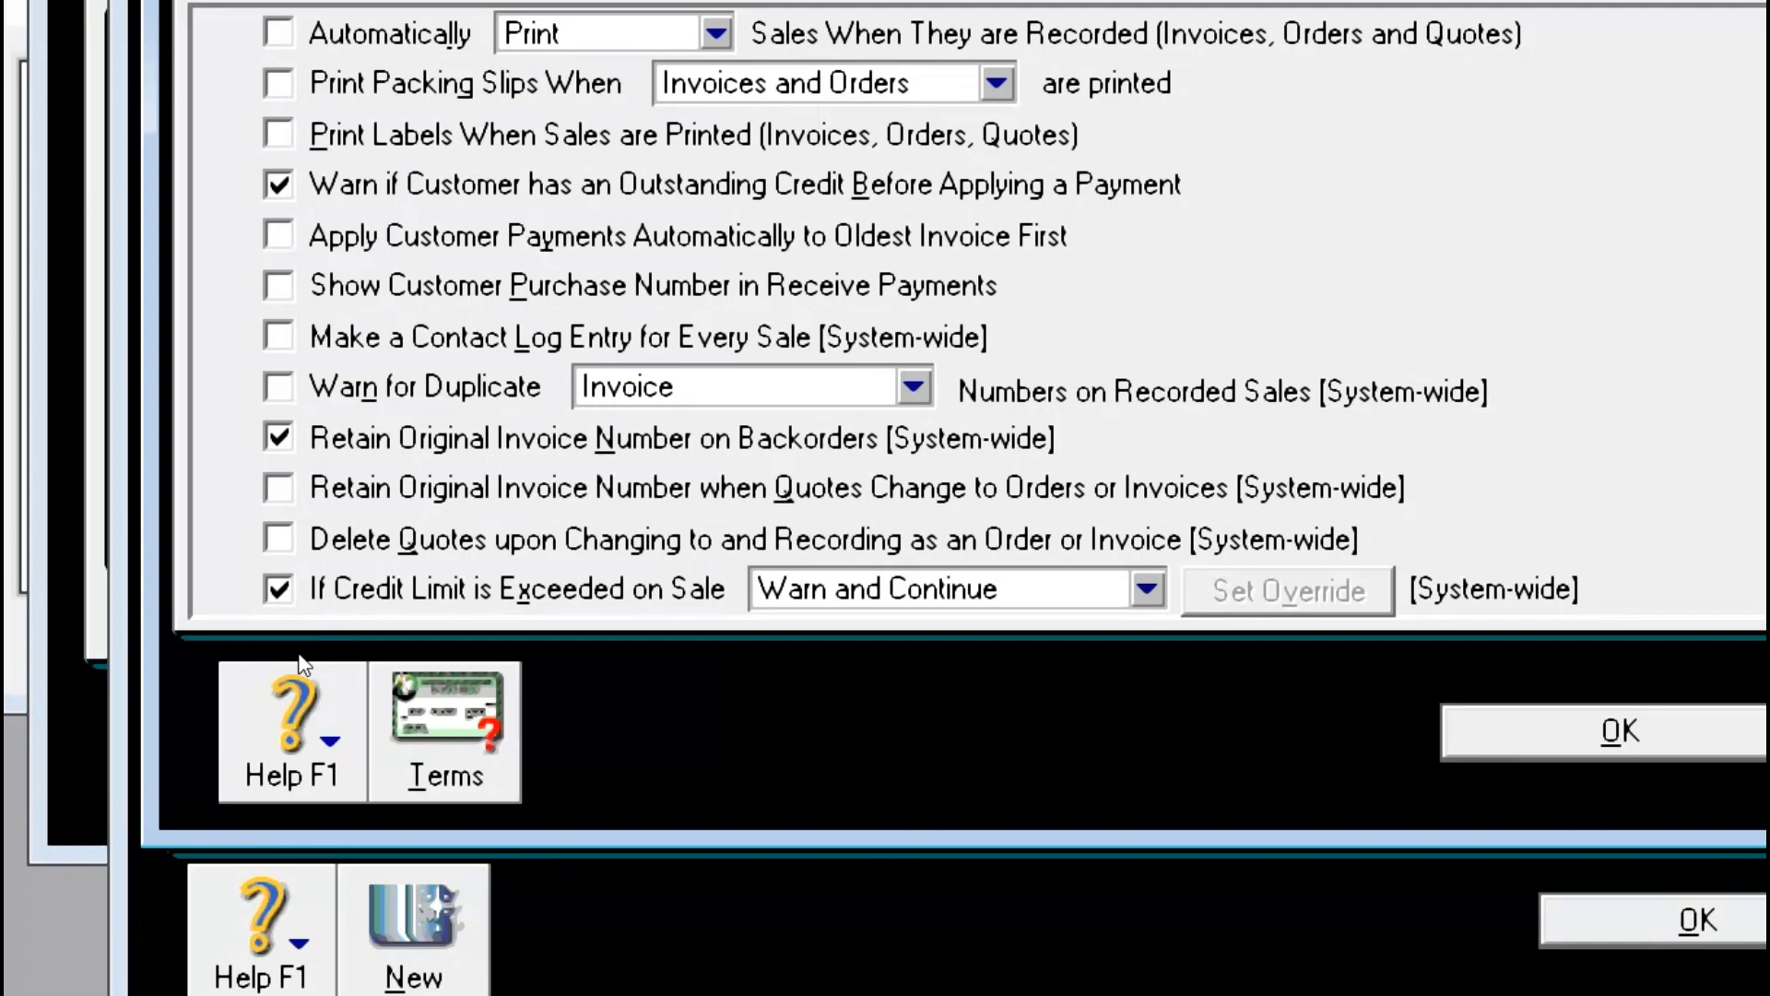
key(alt+t)
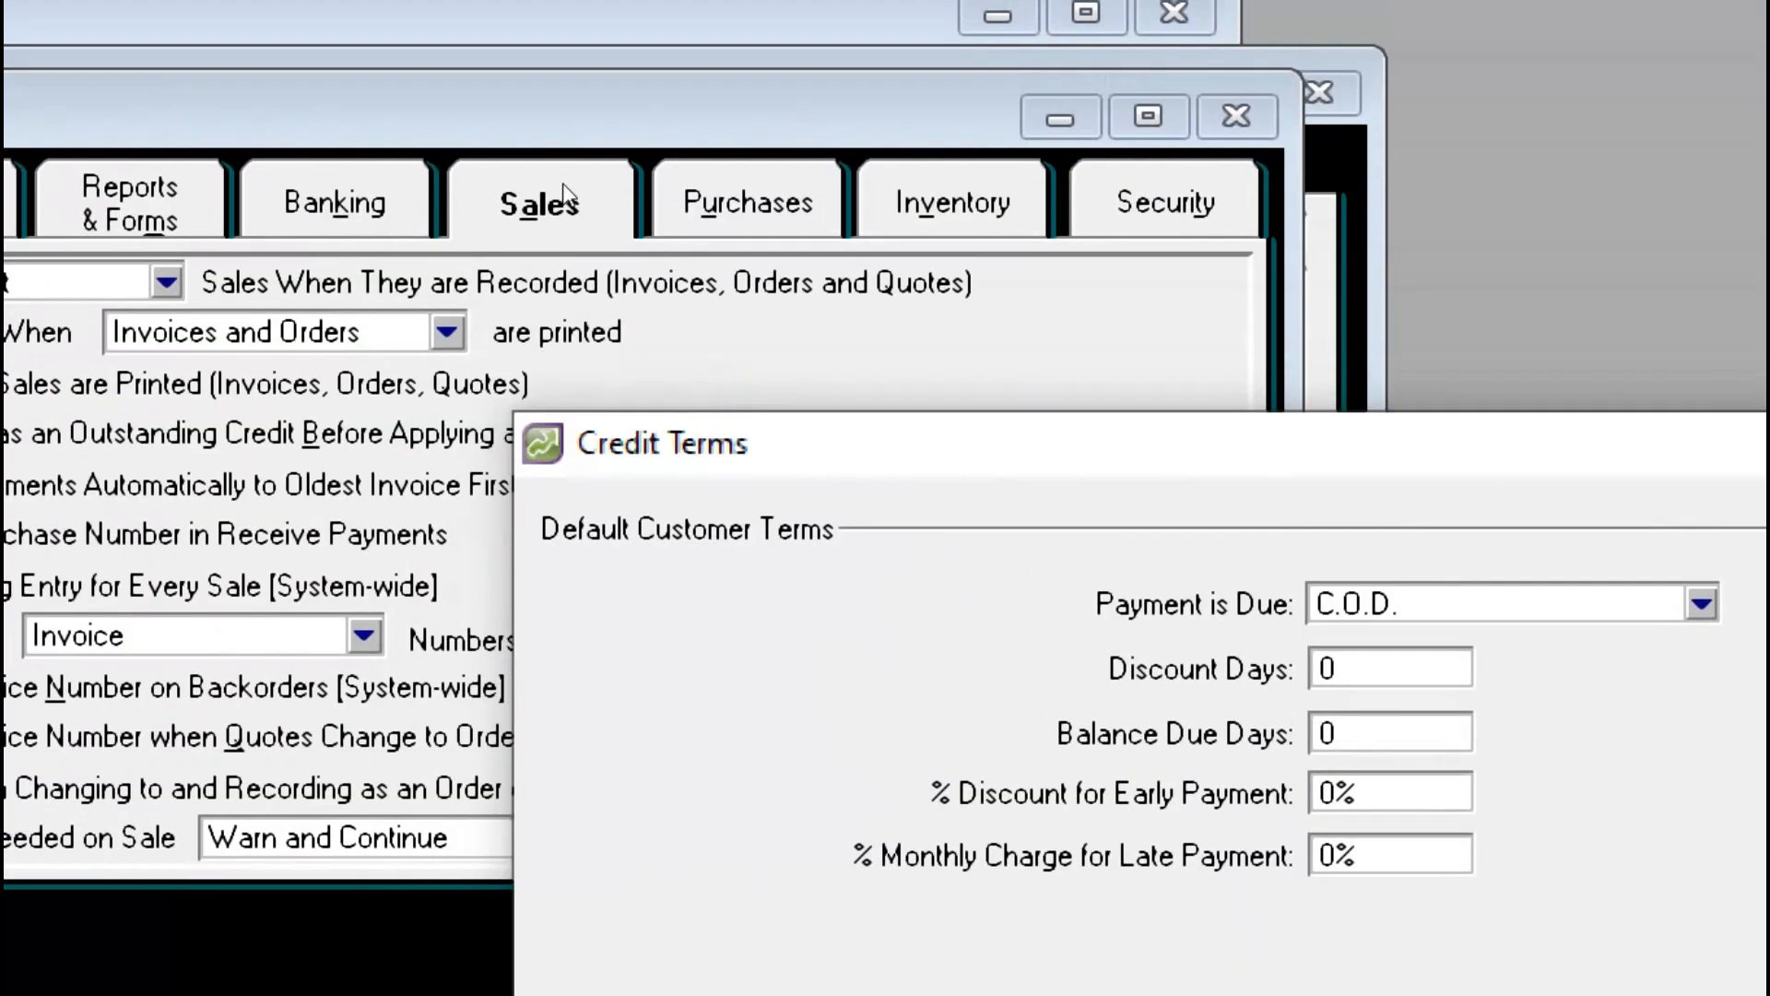
Step: Check the C.O.D. default terms, move the Credit Terms dialog up-left, and return to the exam PDF
click(560, 201)
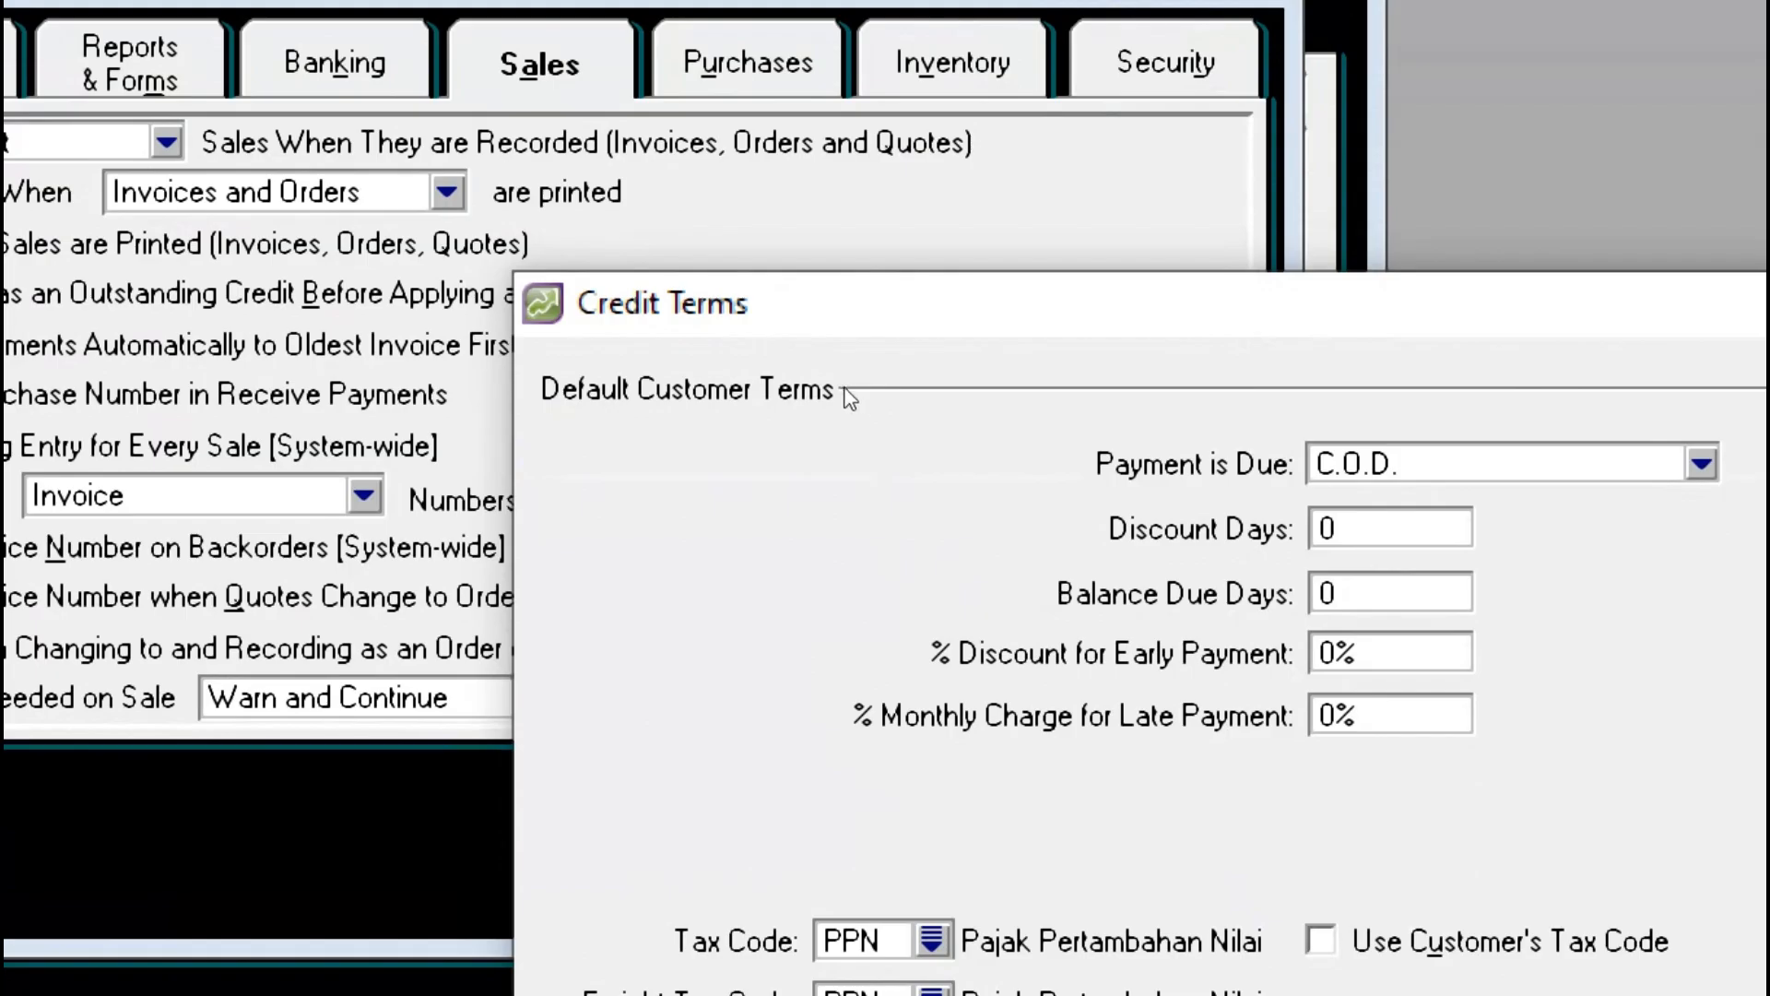
key(alt+Tab)
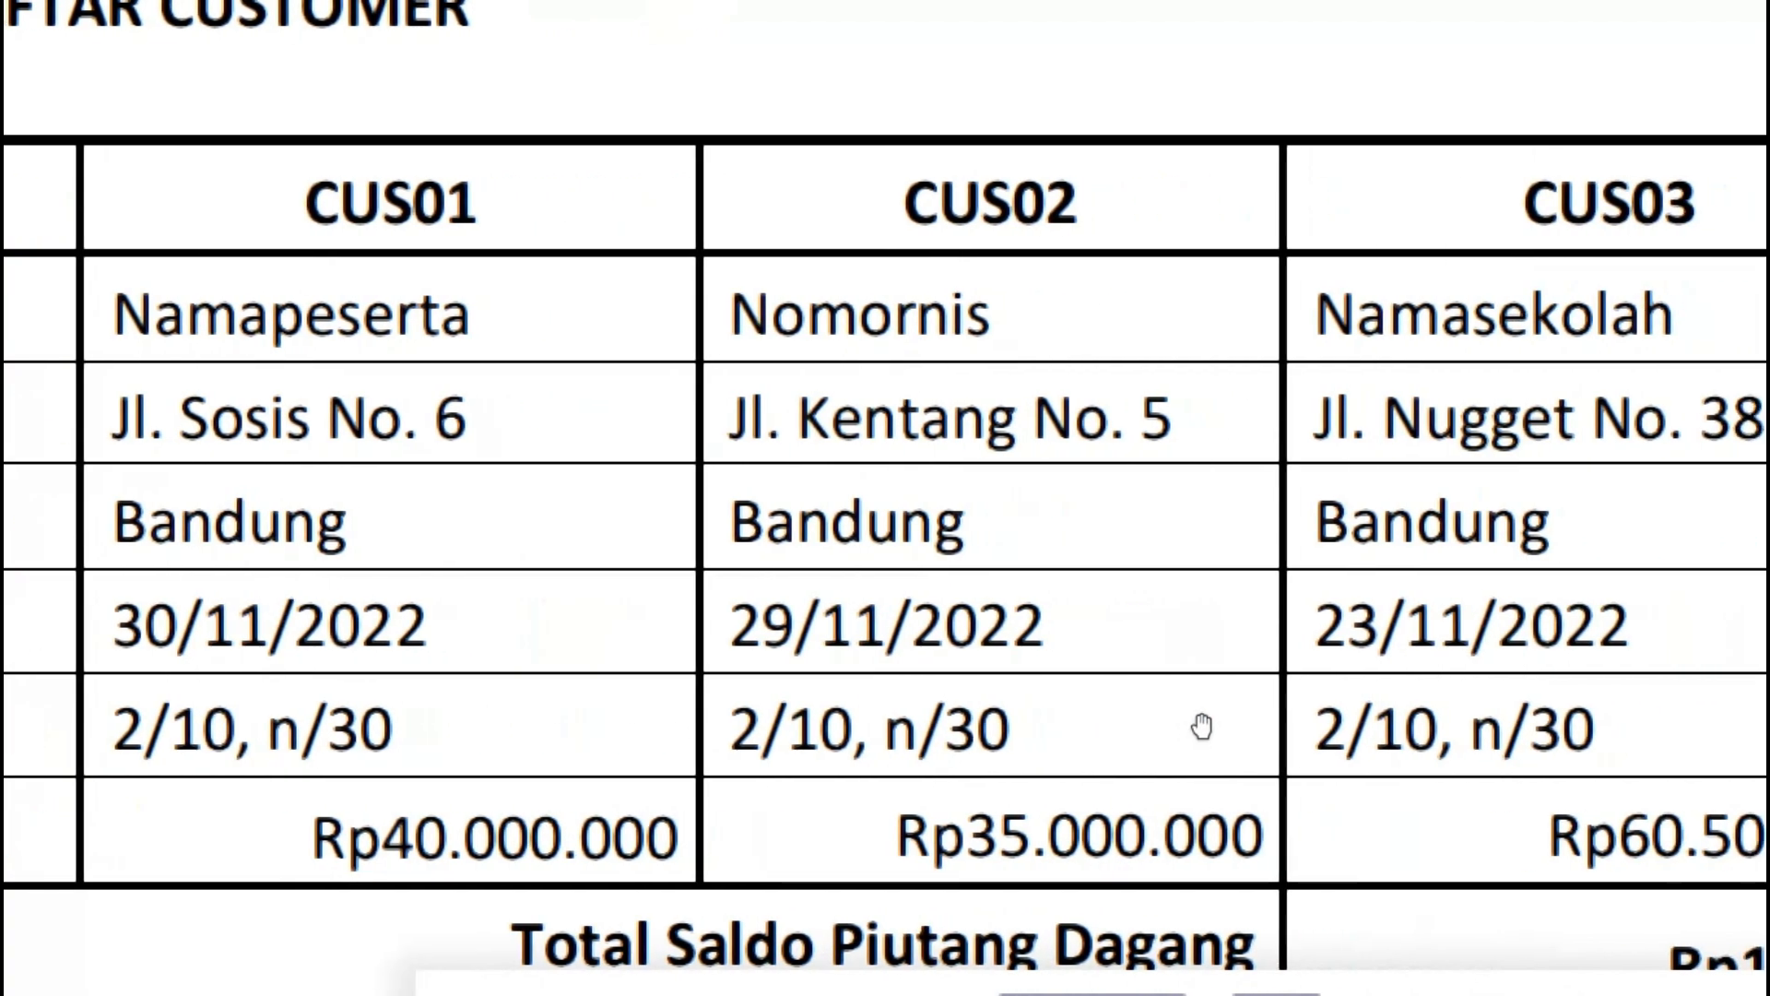
key(alt+Tab)
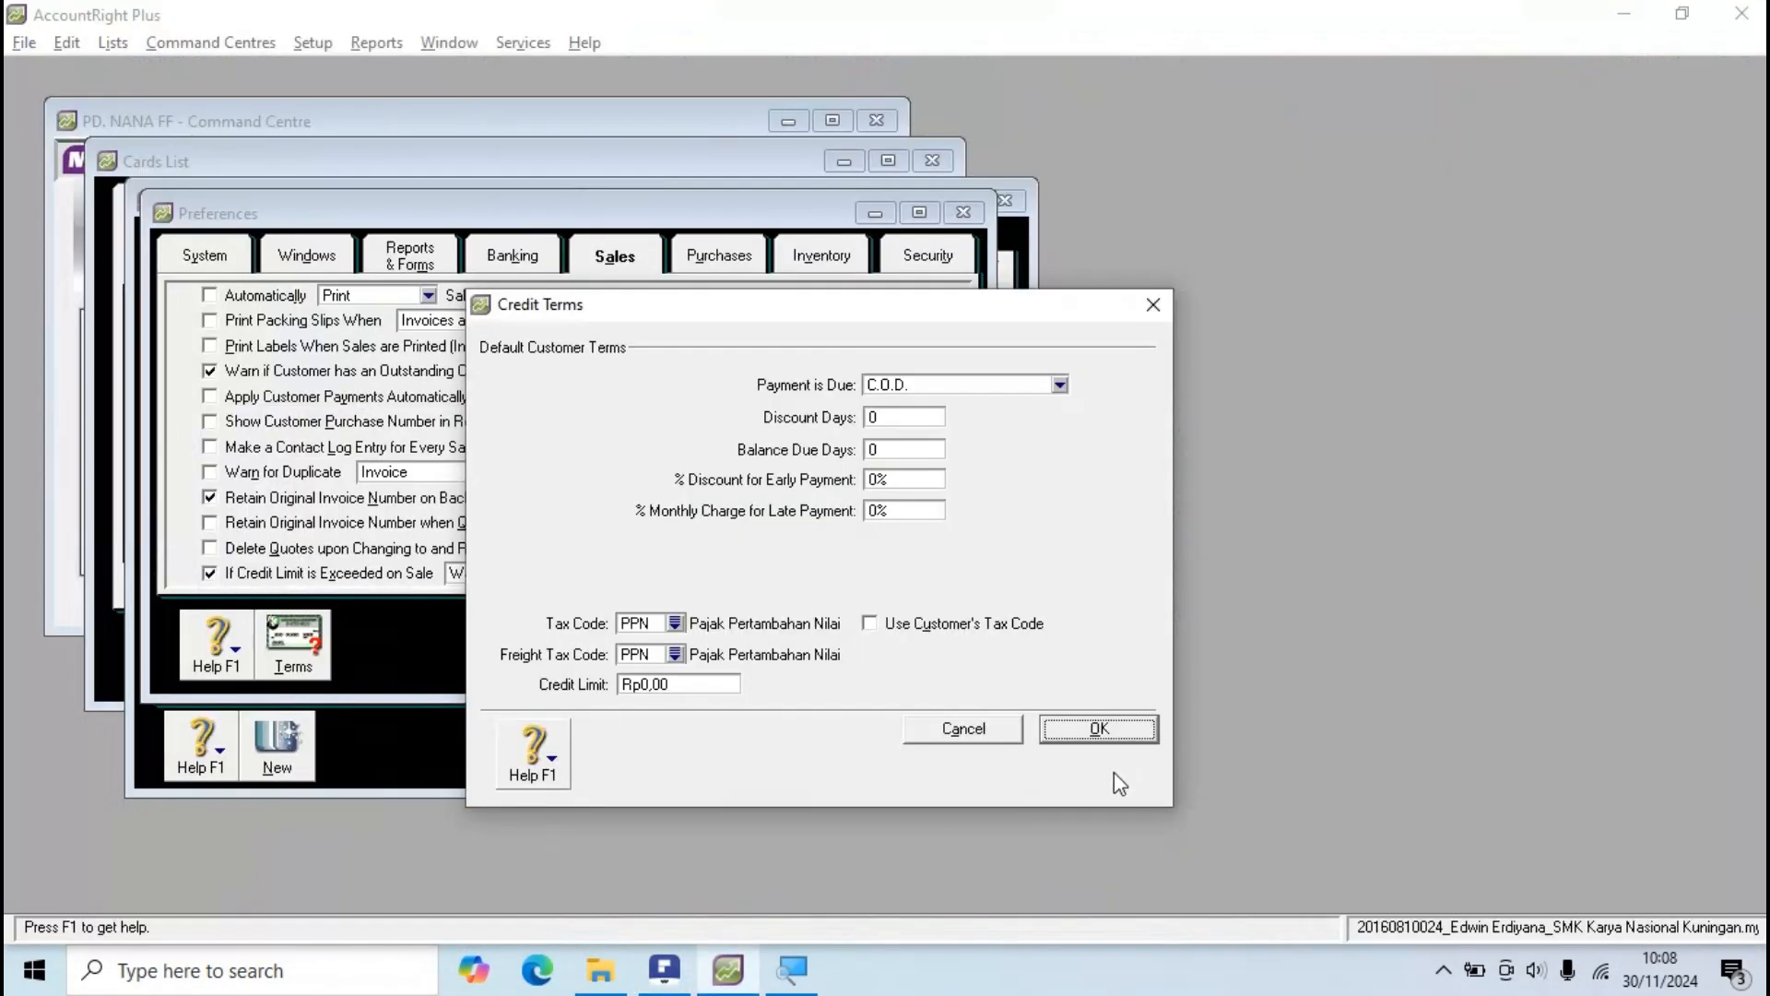
drag(691, 316, 609, 280)
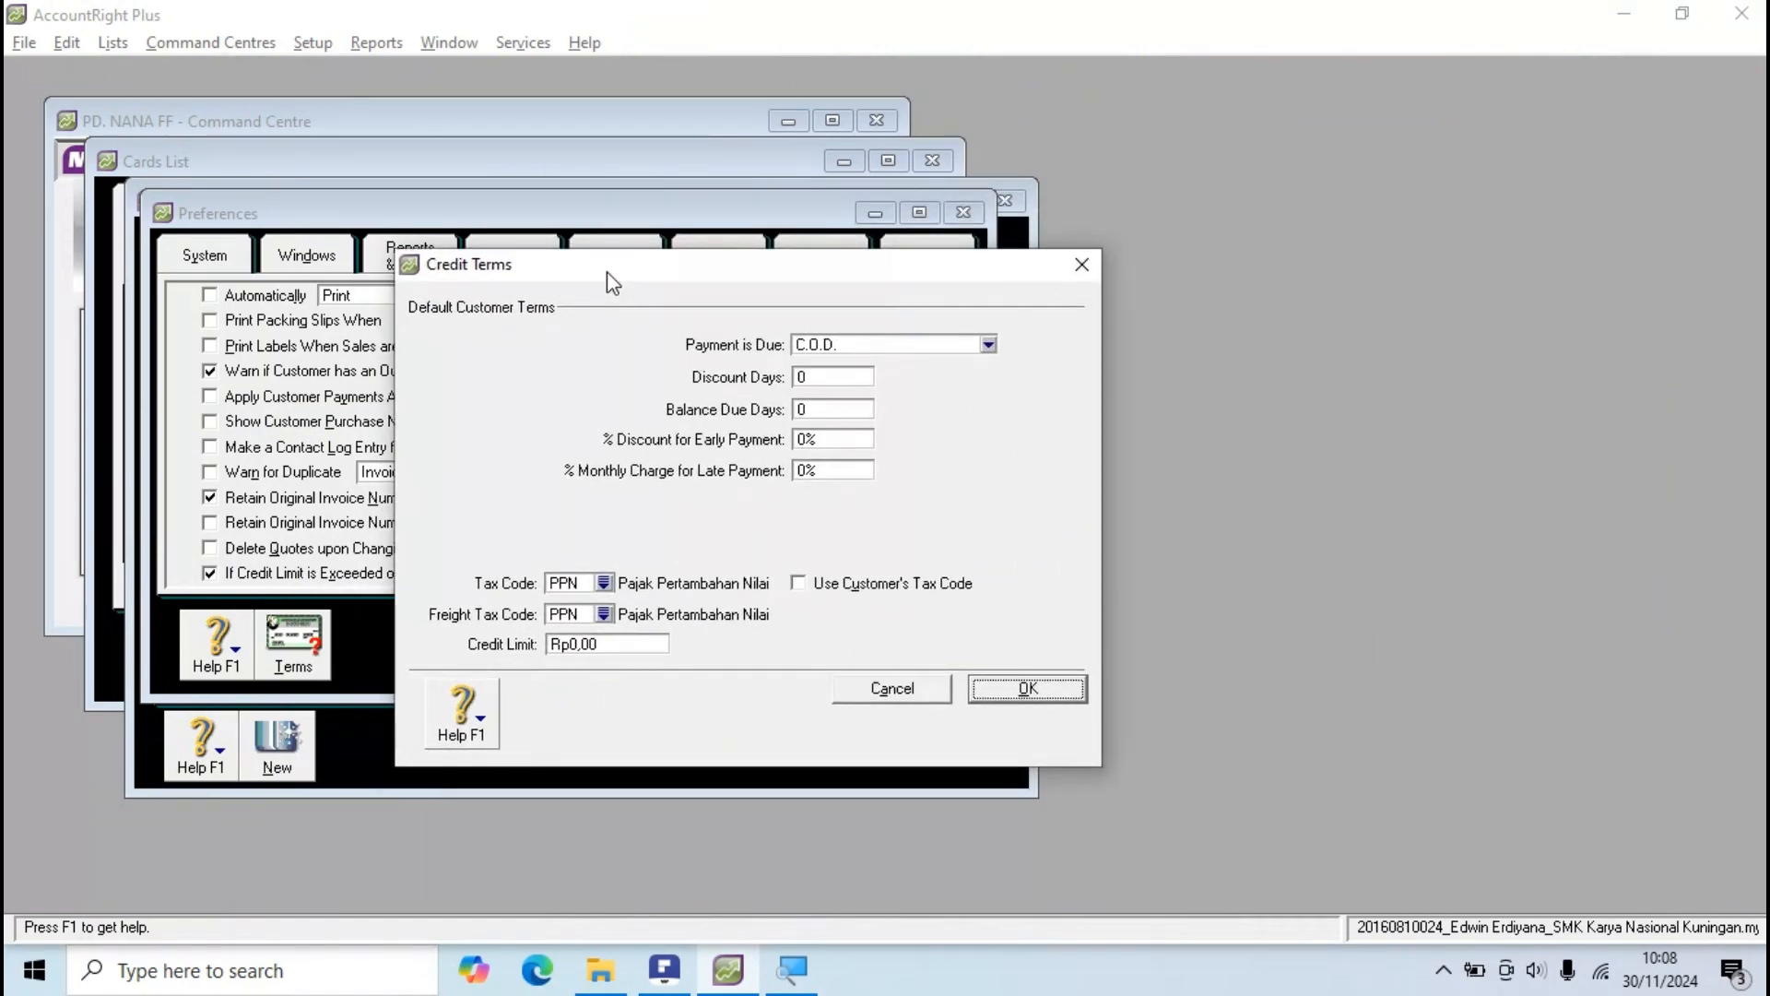
key(alt+Tab)
scroll(613, 525, down, 5)
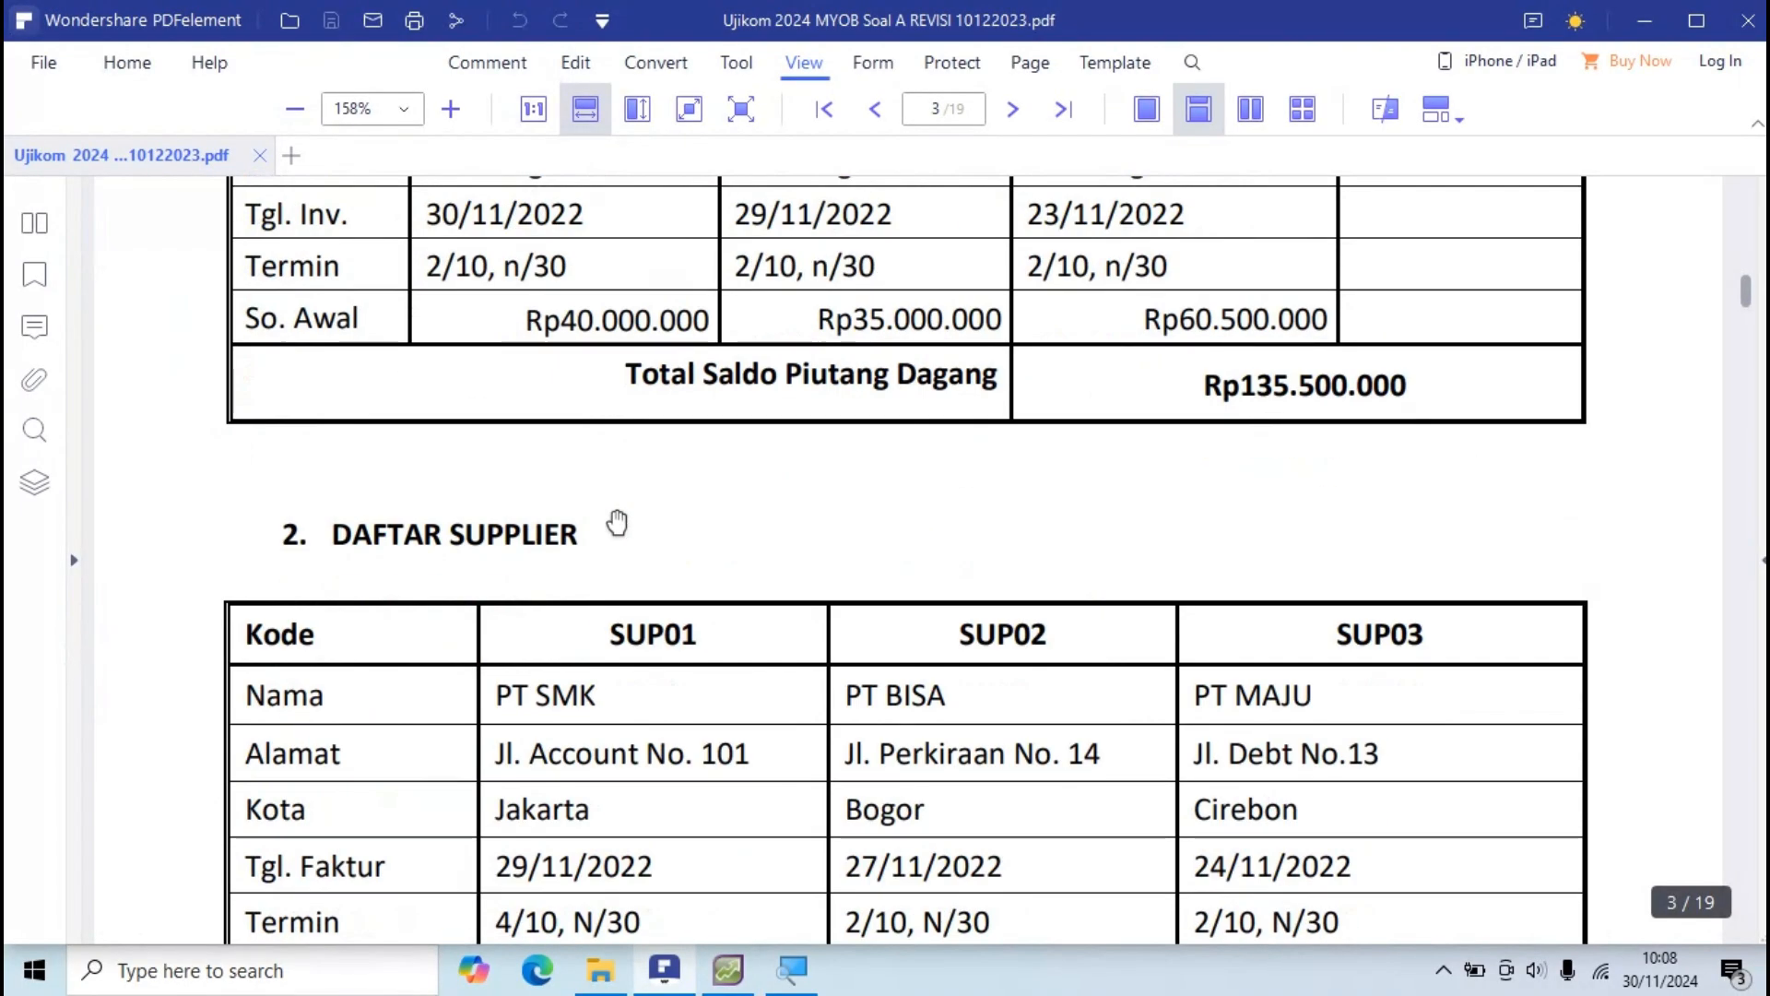
Step: Scroll the PDF past the supplier table and back to the customers' 2/10, n/30 terms, then return to AccountRight
scroll(616, 523, down, 3)
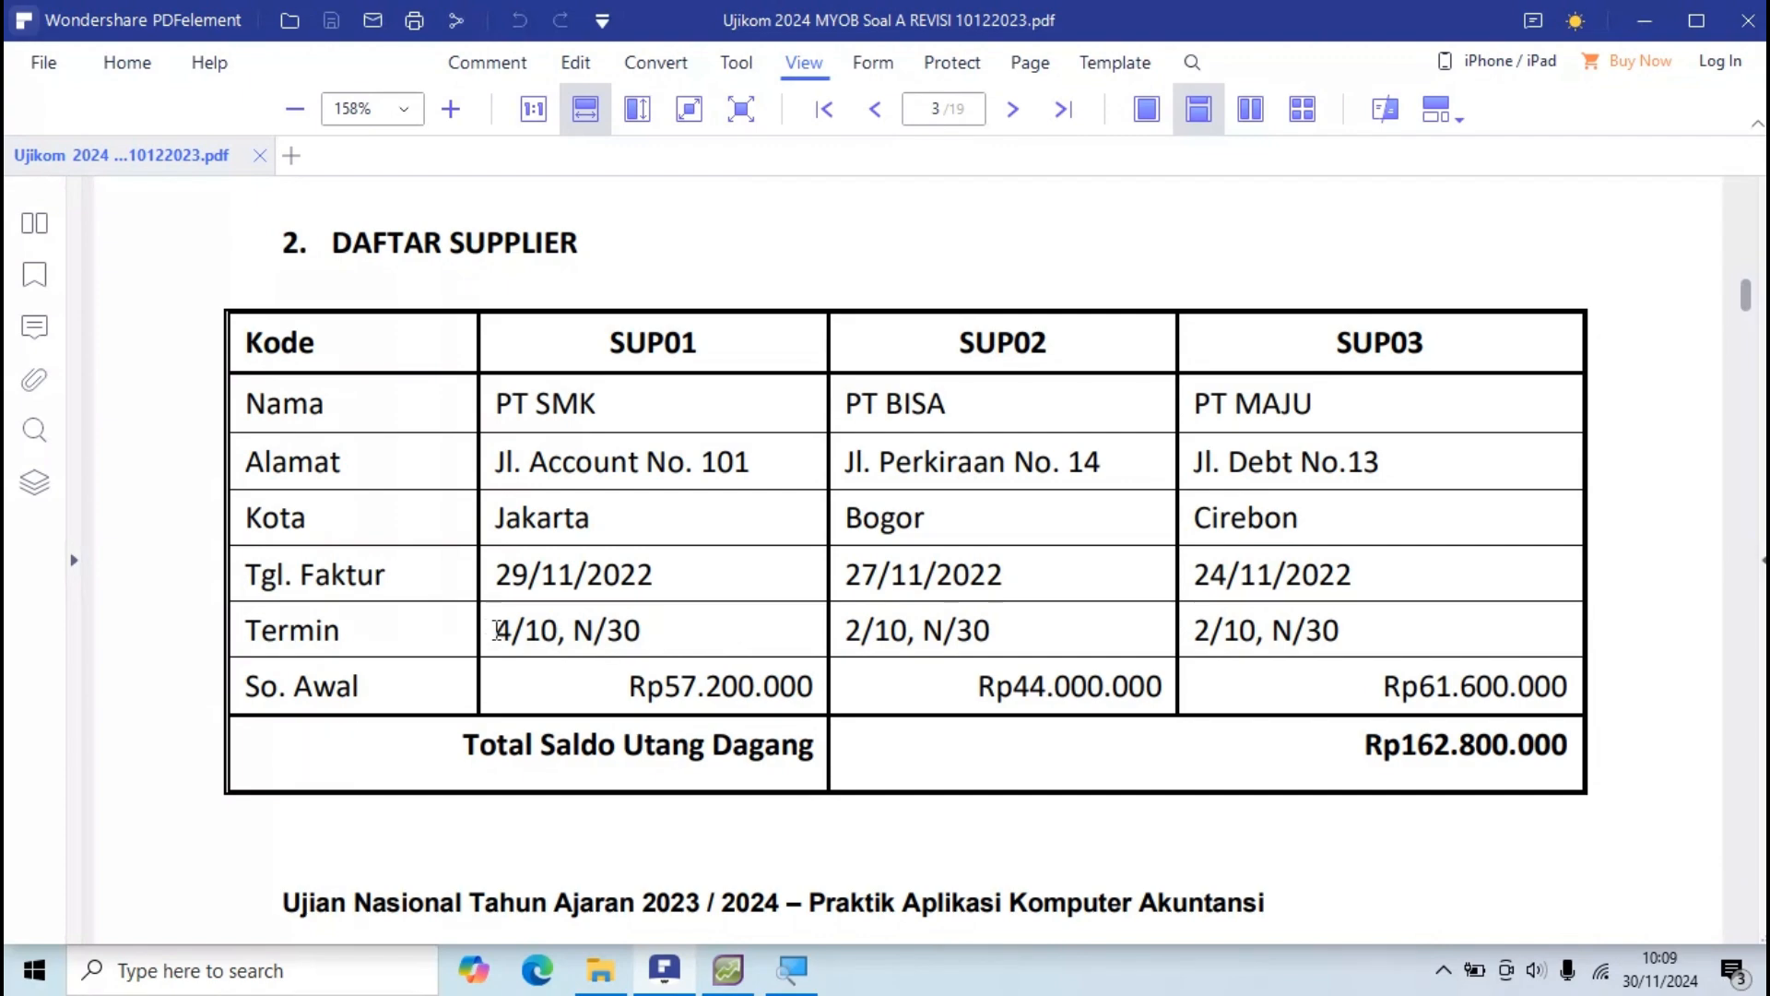
key(alt+Tab)
key(alt+Tab)
scroll(806, 499, up, 2)
scroll(805, 499, up, 5)
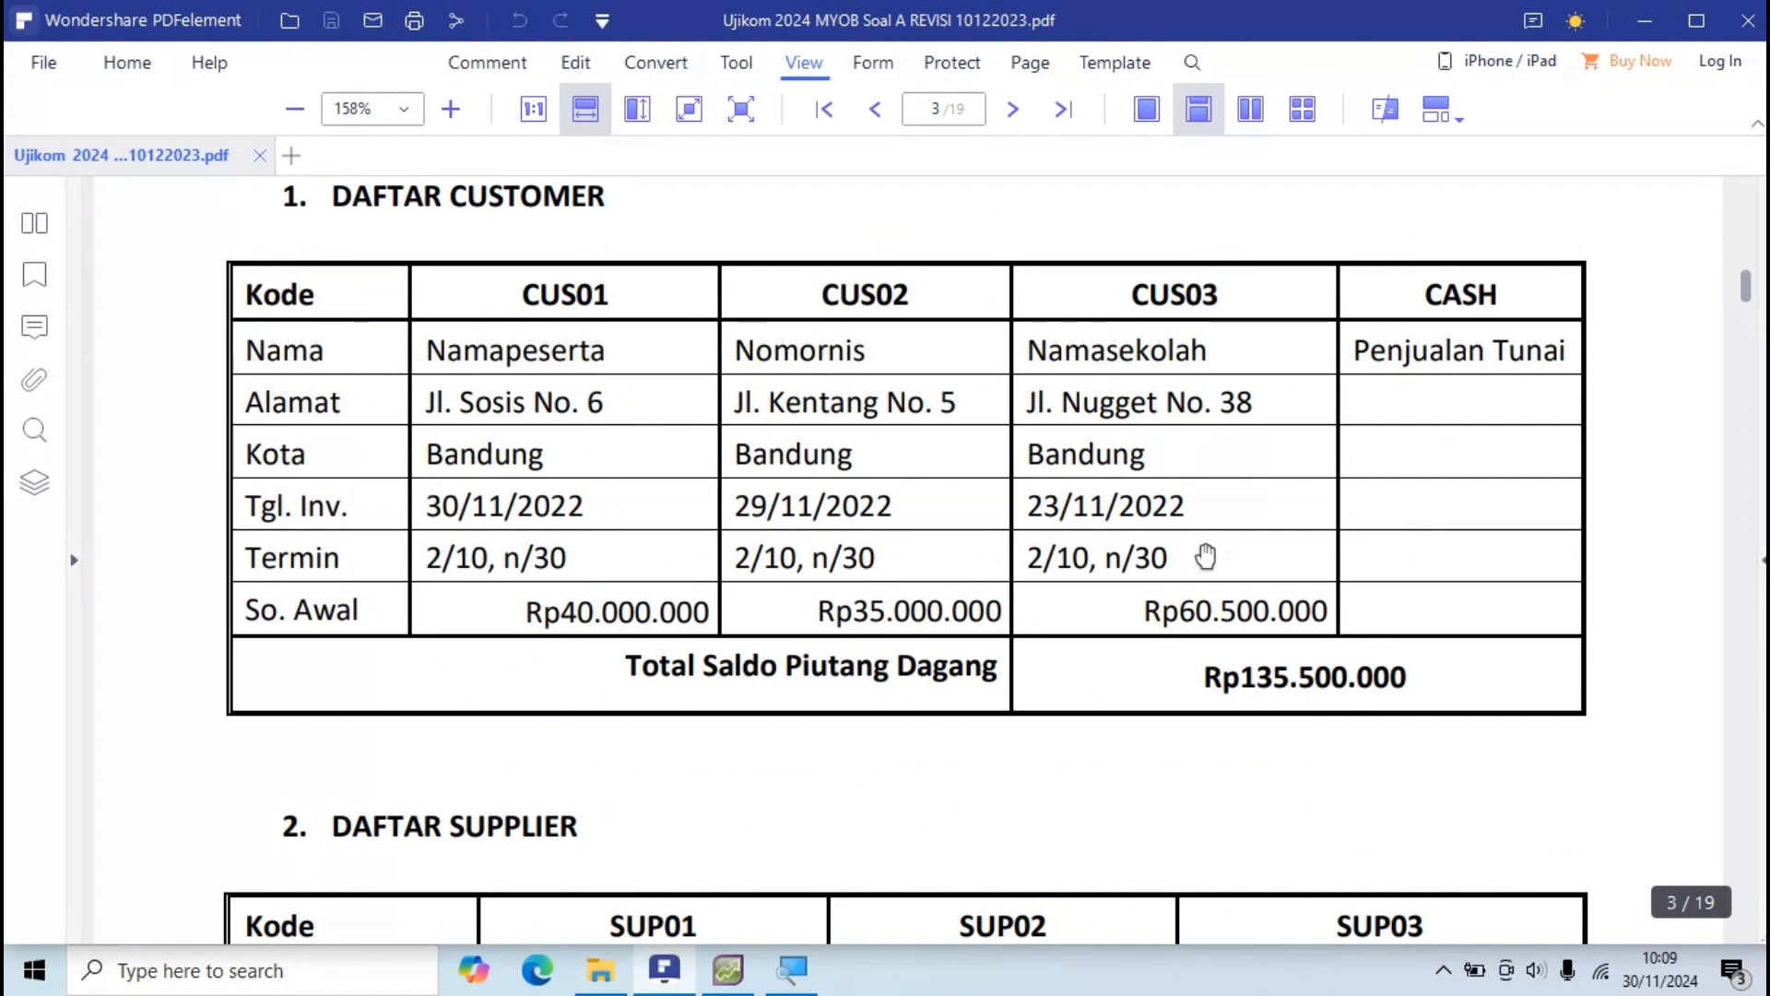
key(alt+Tab)
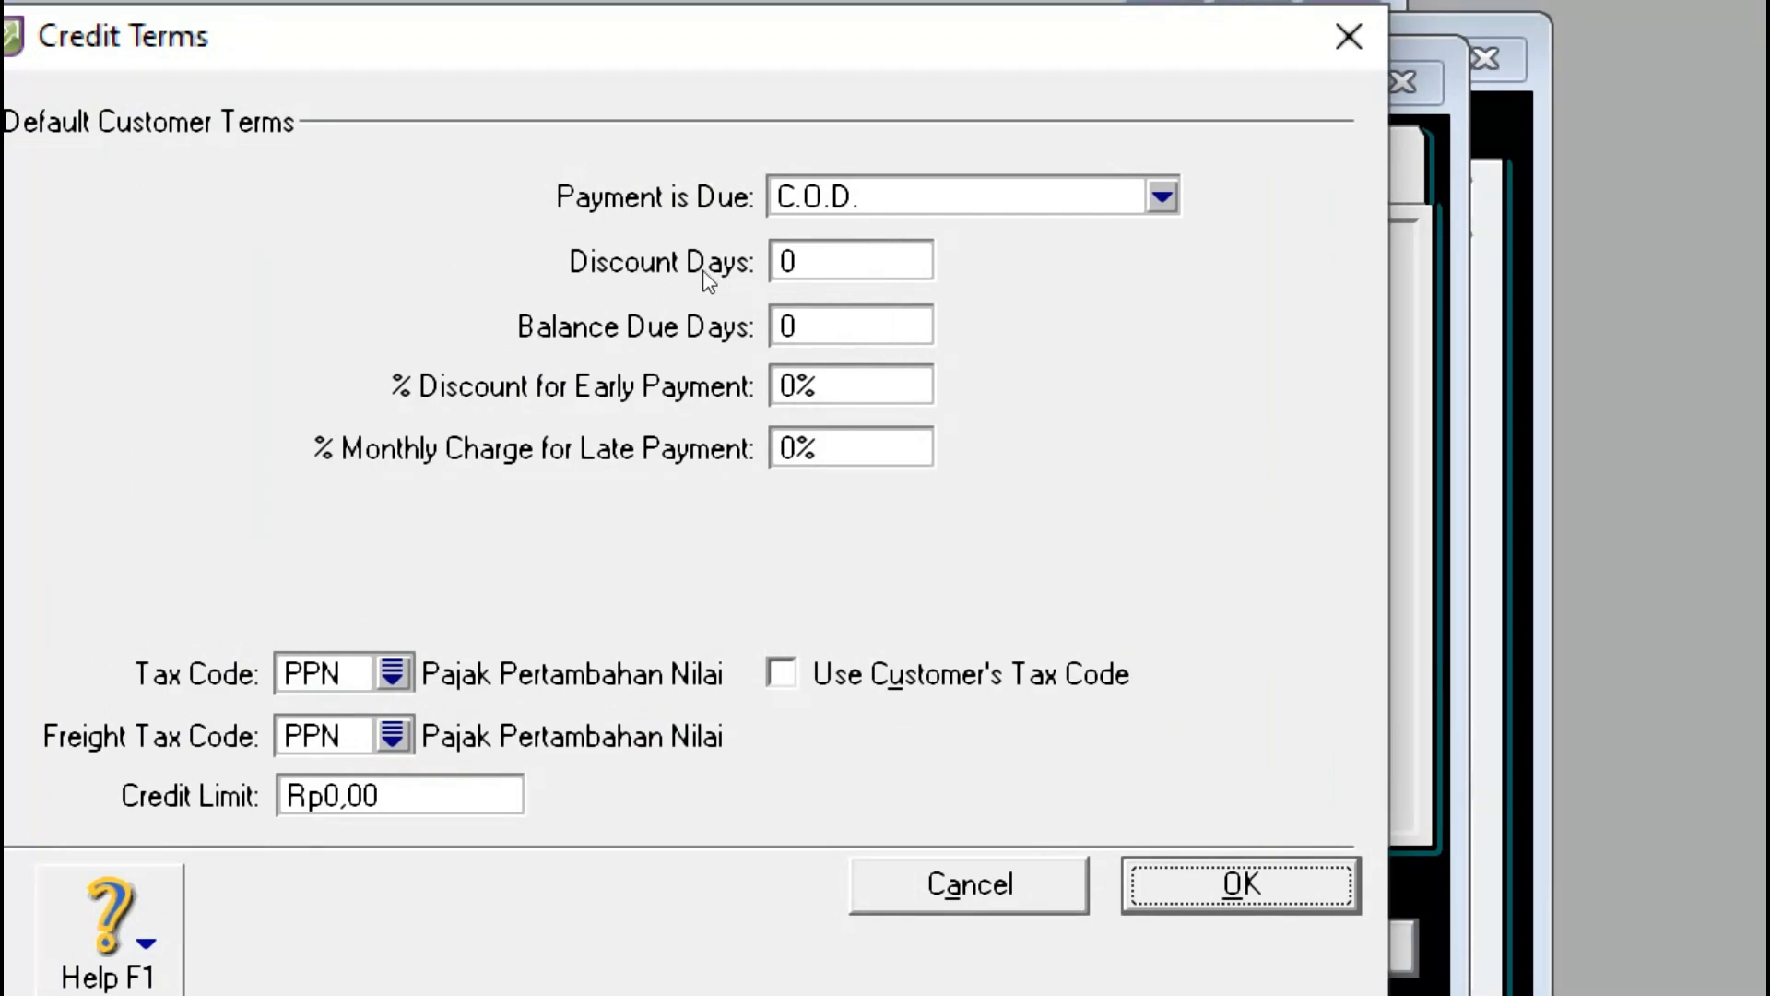
Step: Set the default customer Payment is Due rule to In a Given # of Days
key(alt+Down)
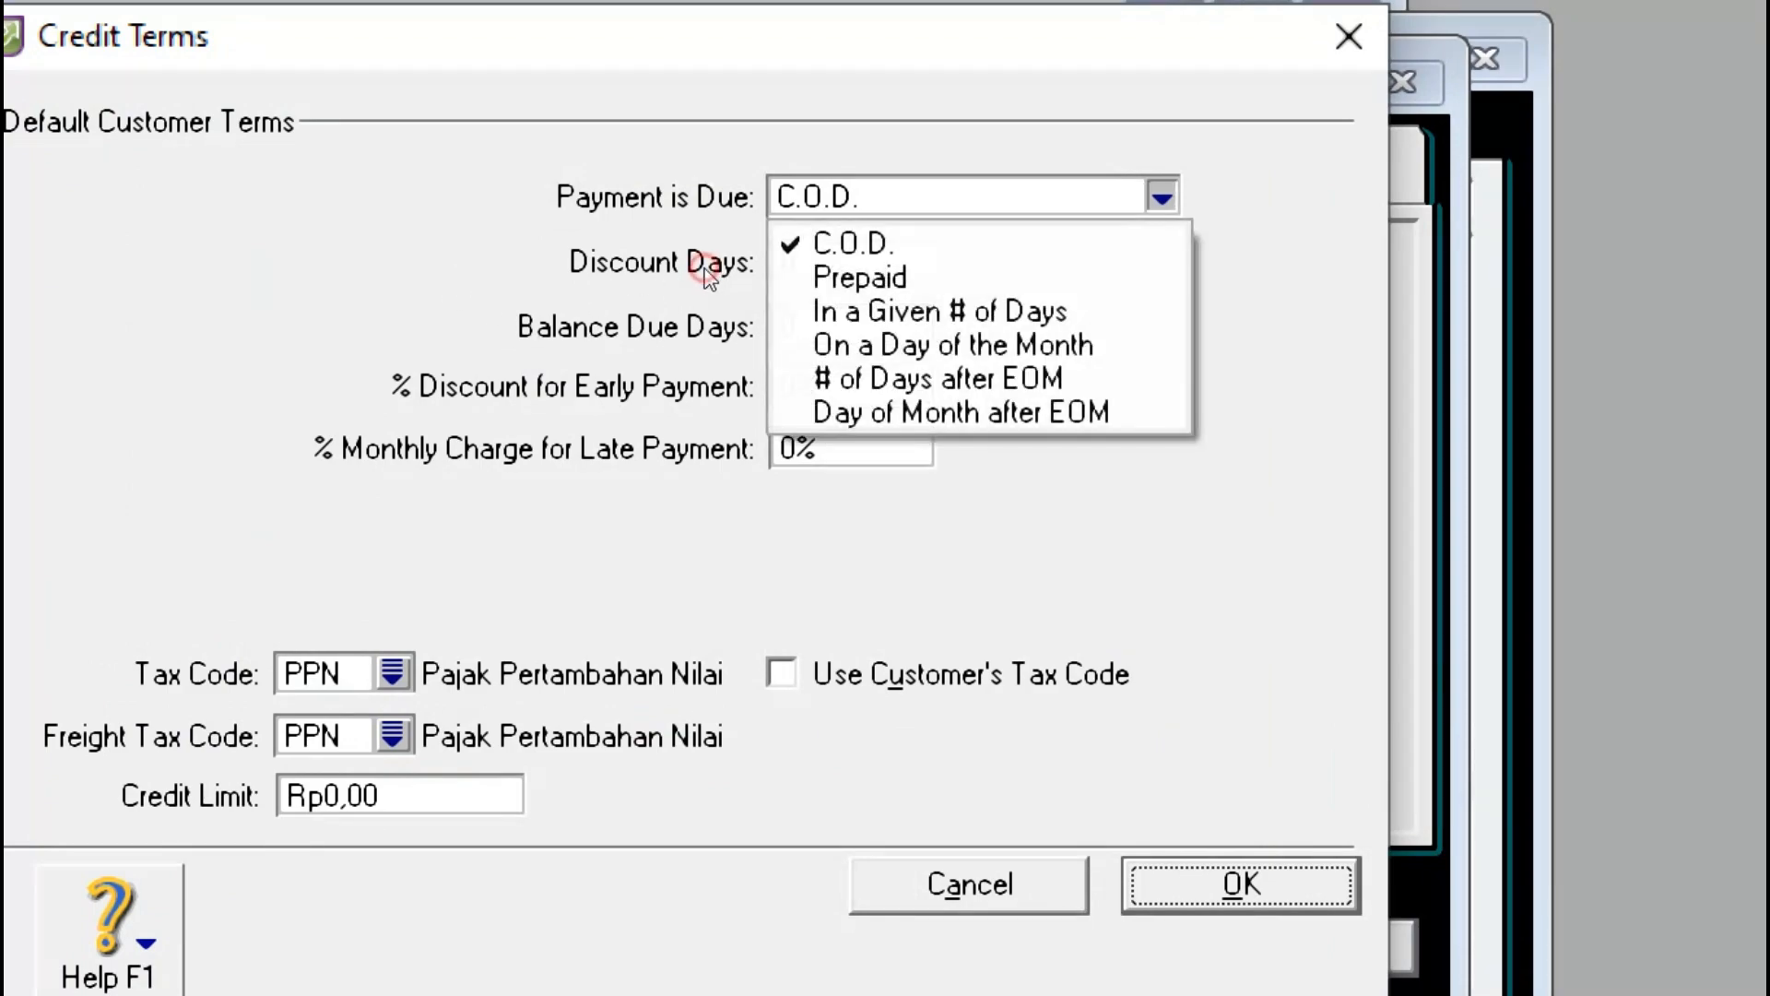
key(Down)
key(Down)
key(Down)
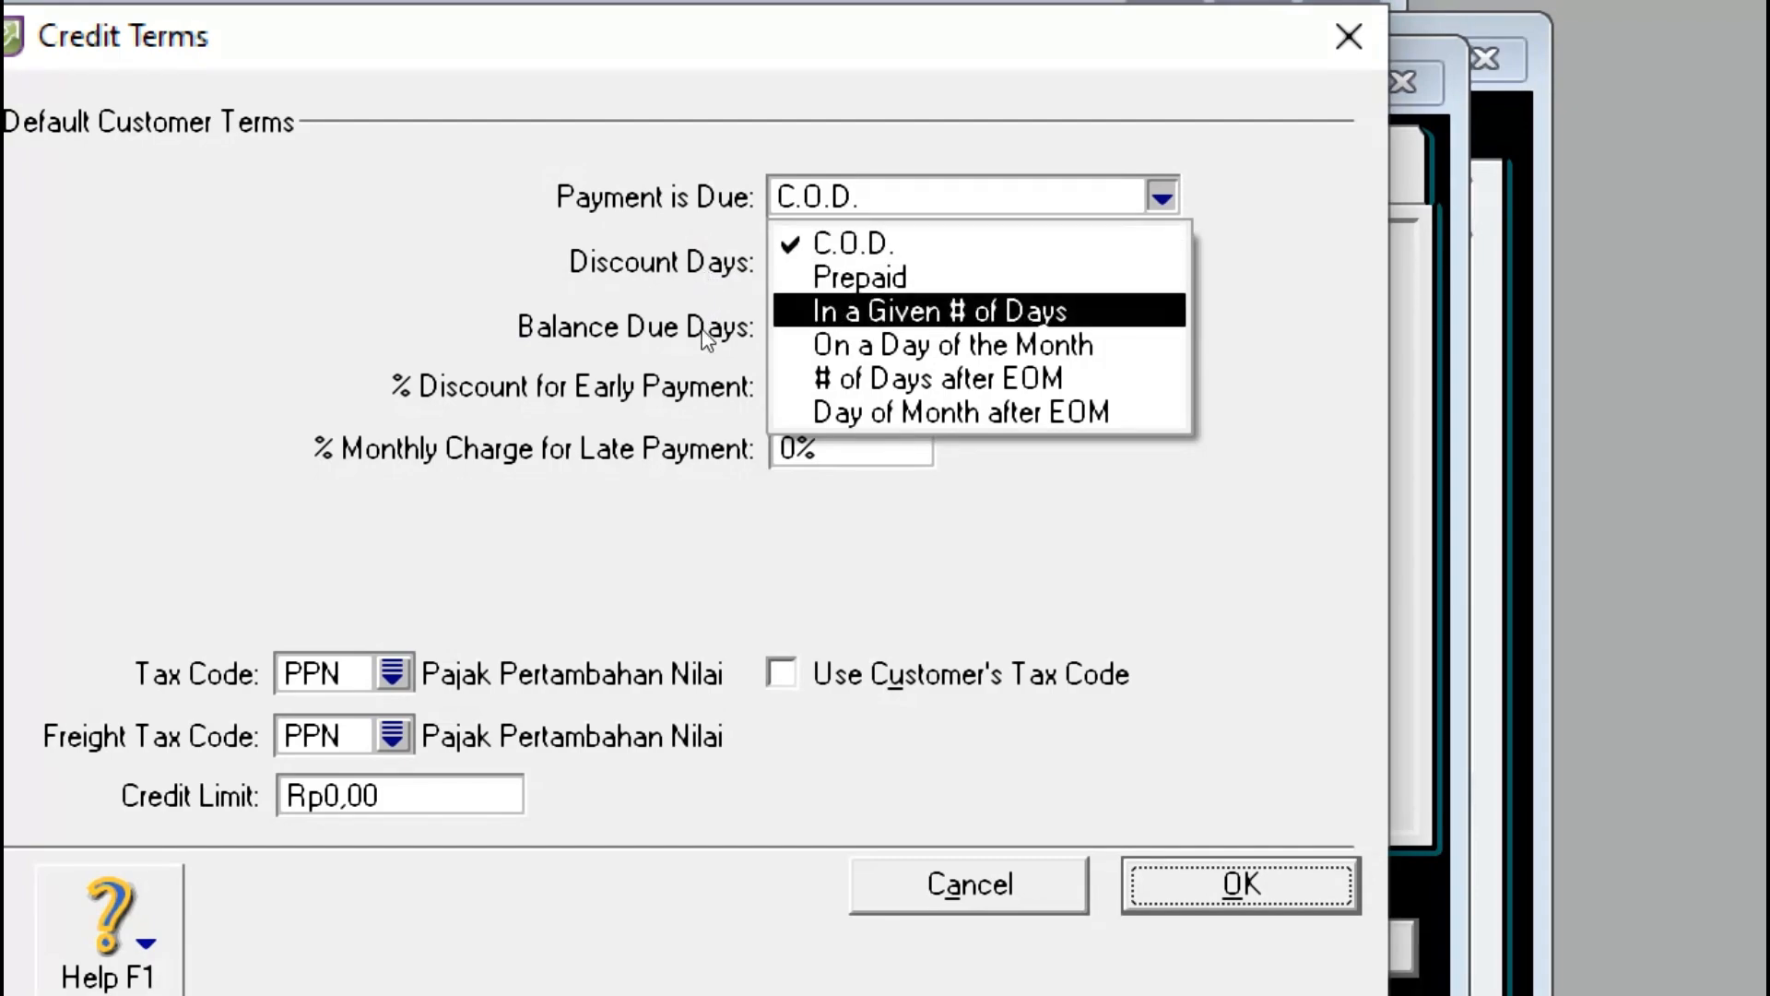
key(Return)
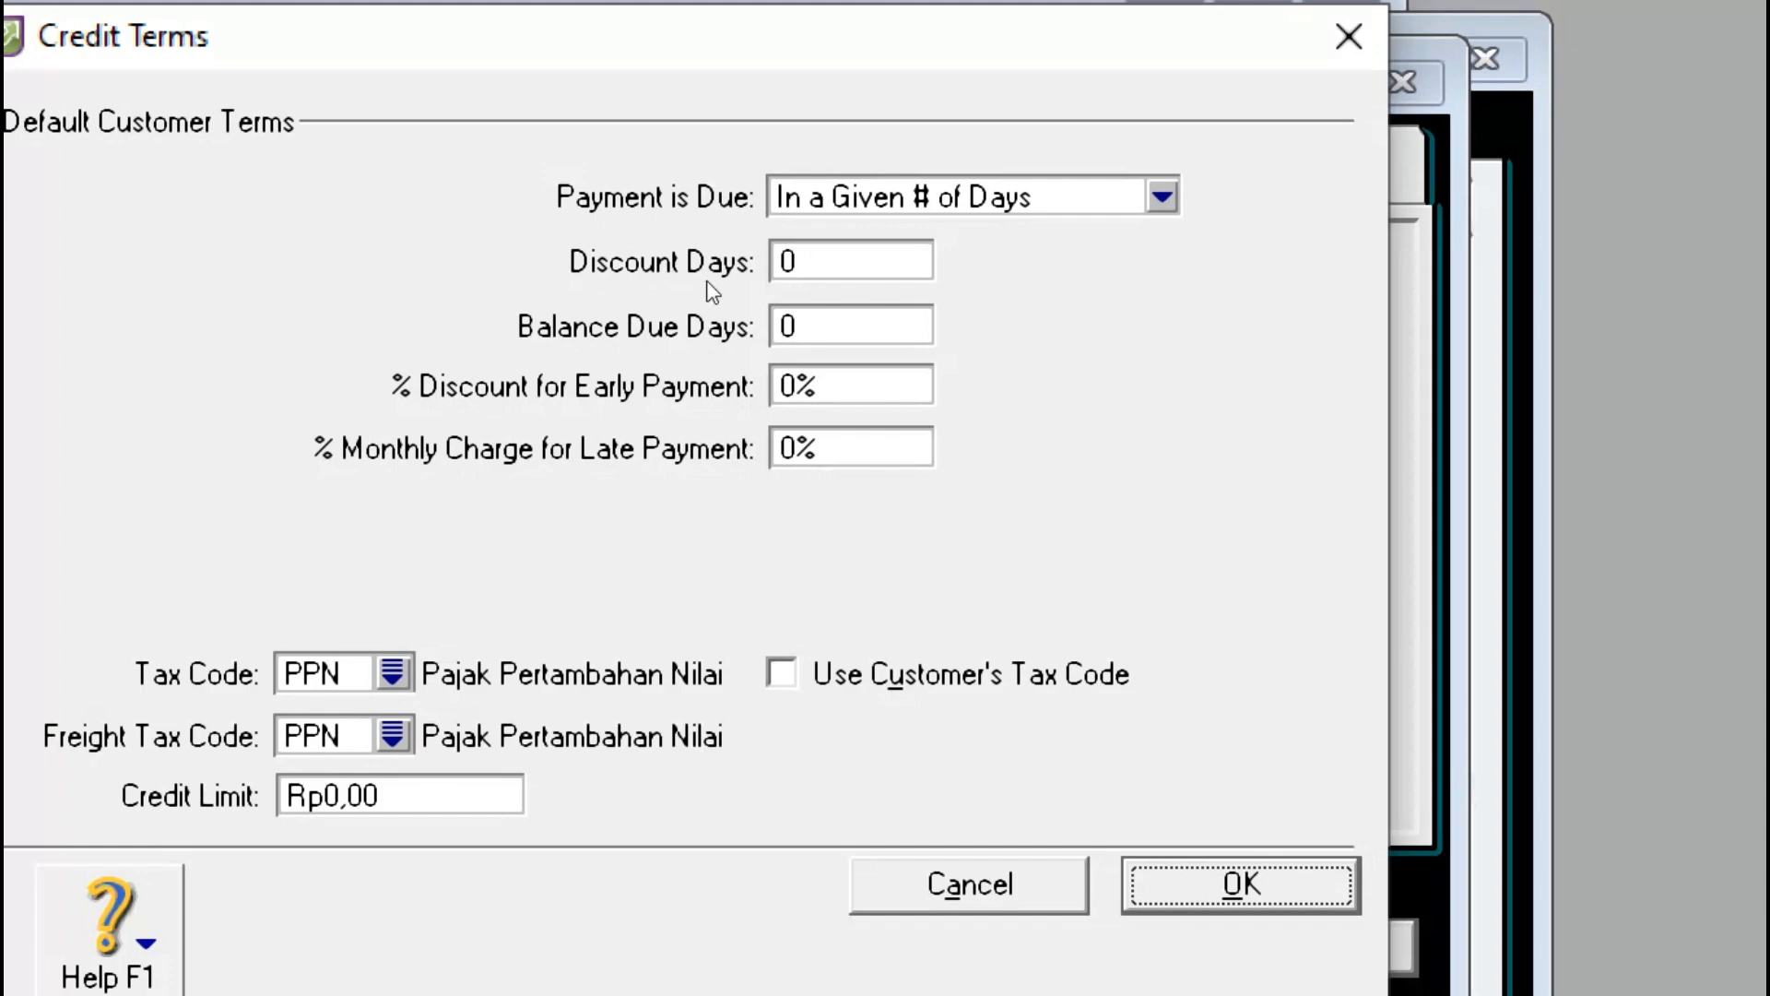
click(1162, 197)
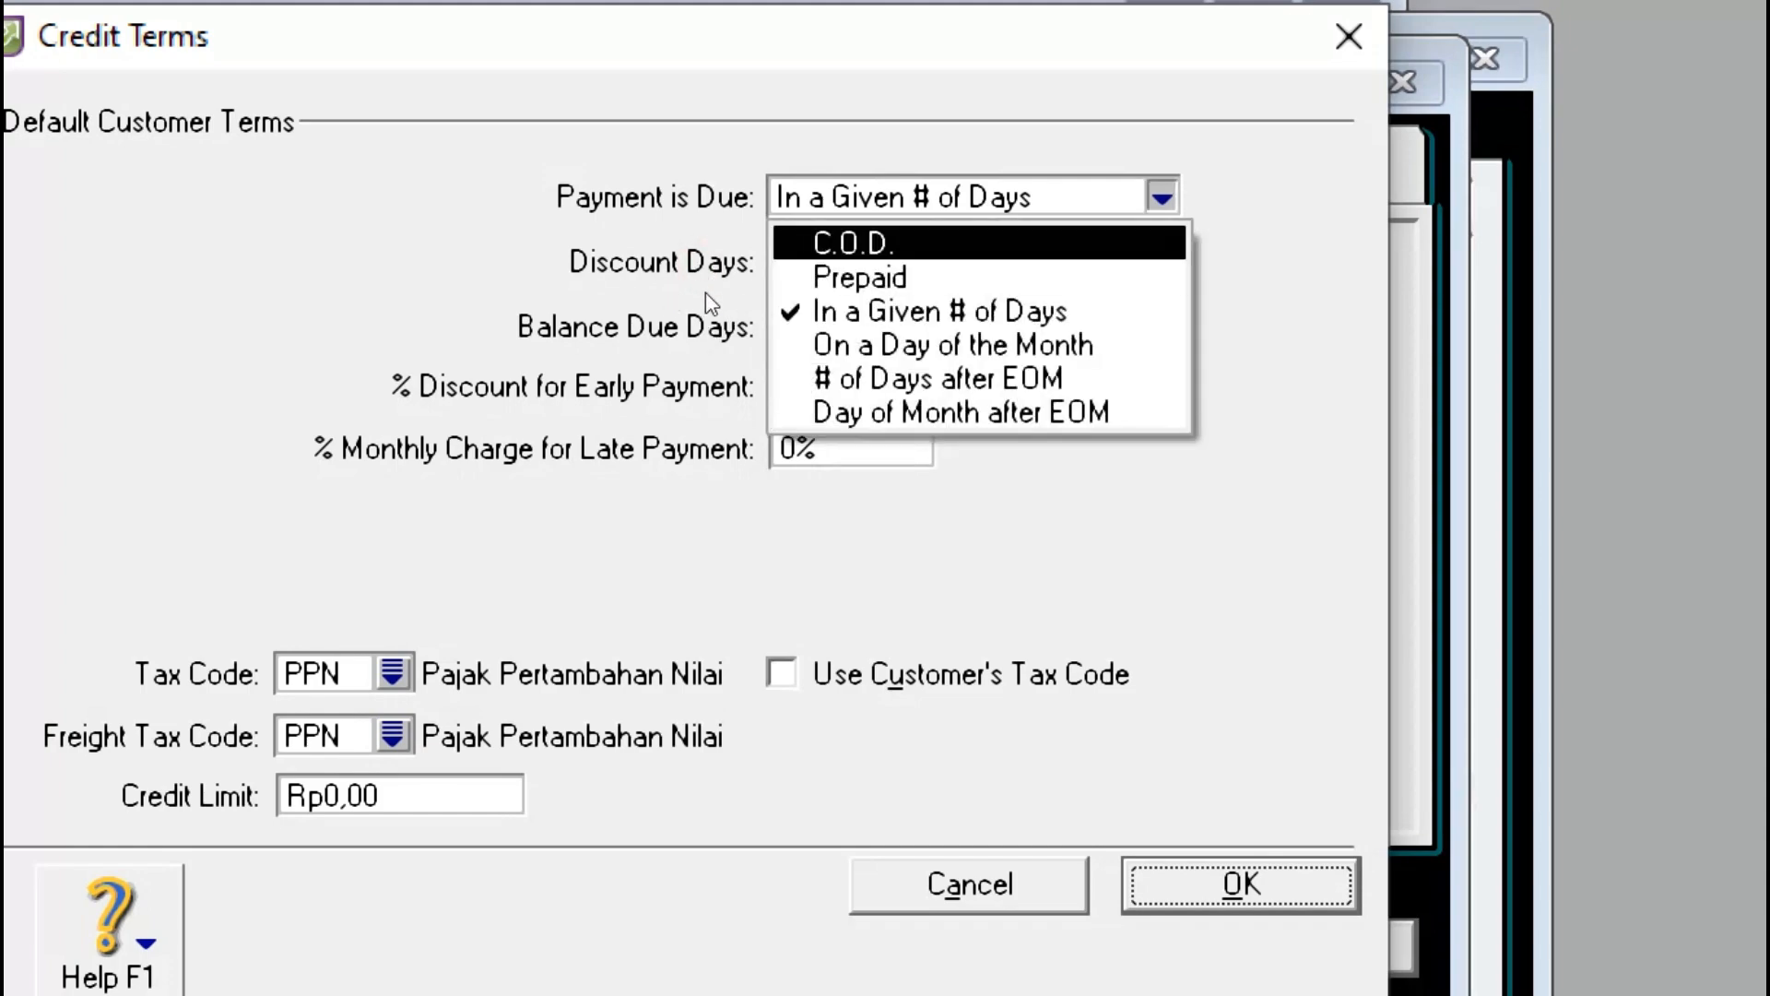
click(741, 332)
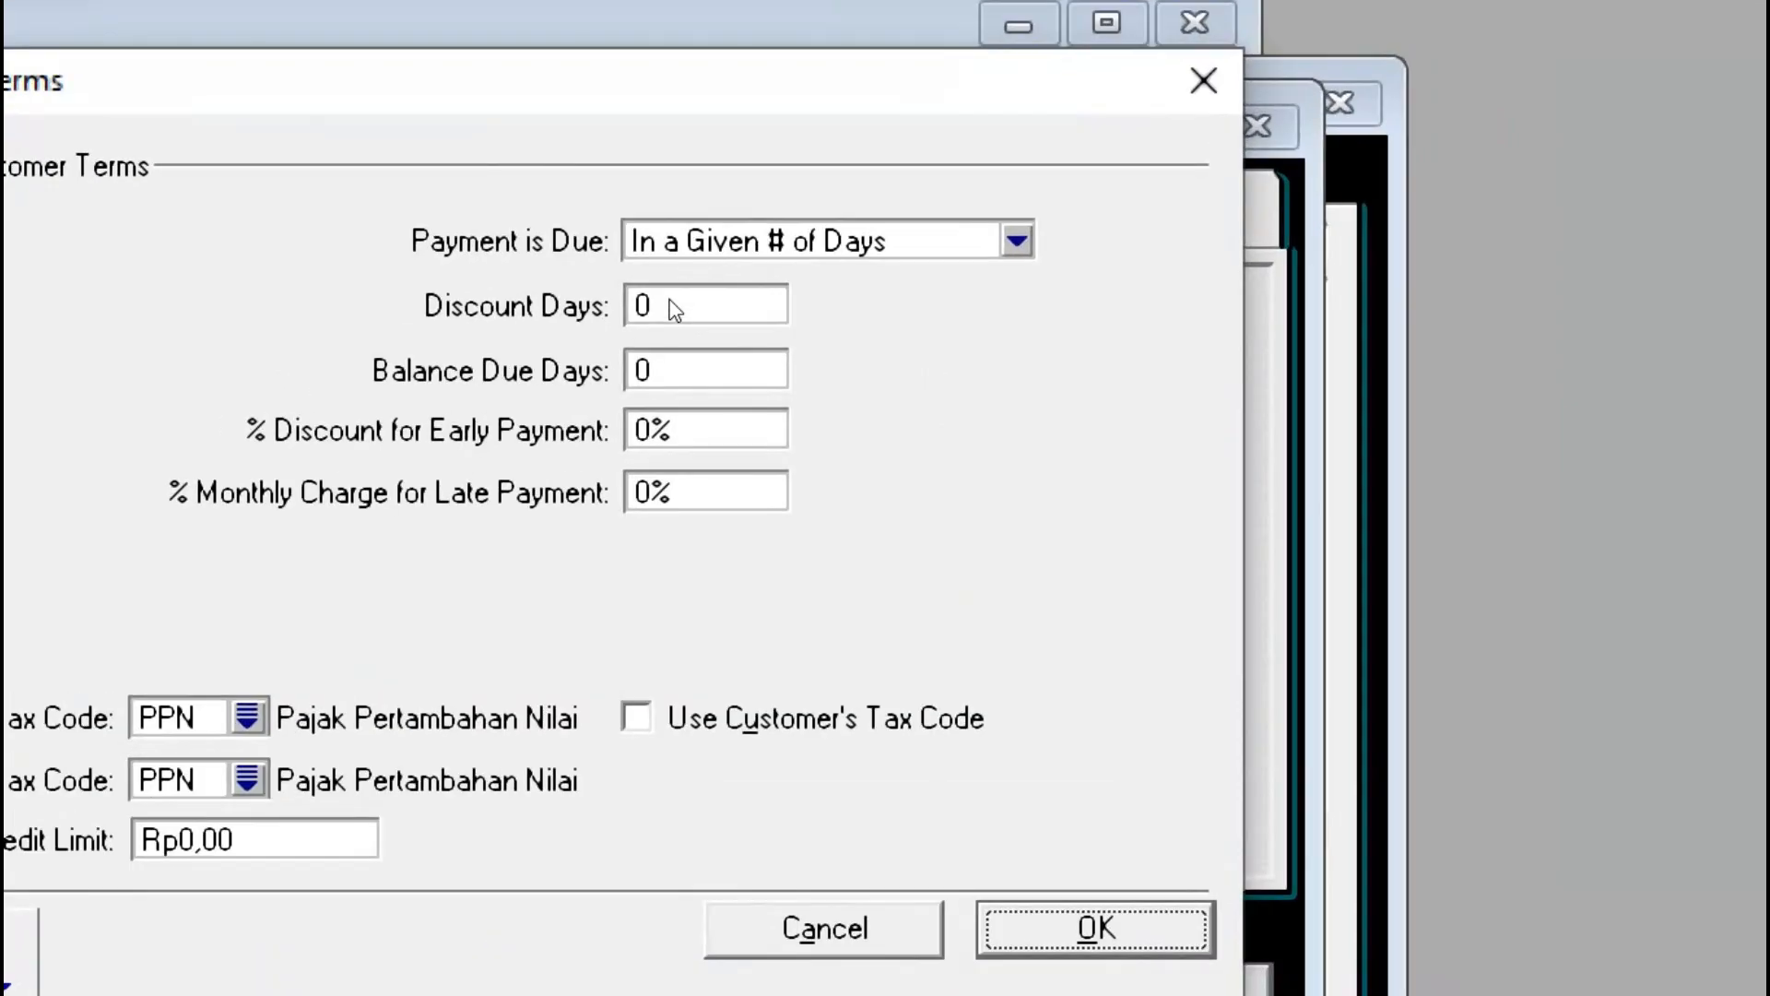
Step: Enter 10 as the Discount Days, matching the PDF's Termin value
click(676, 310)
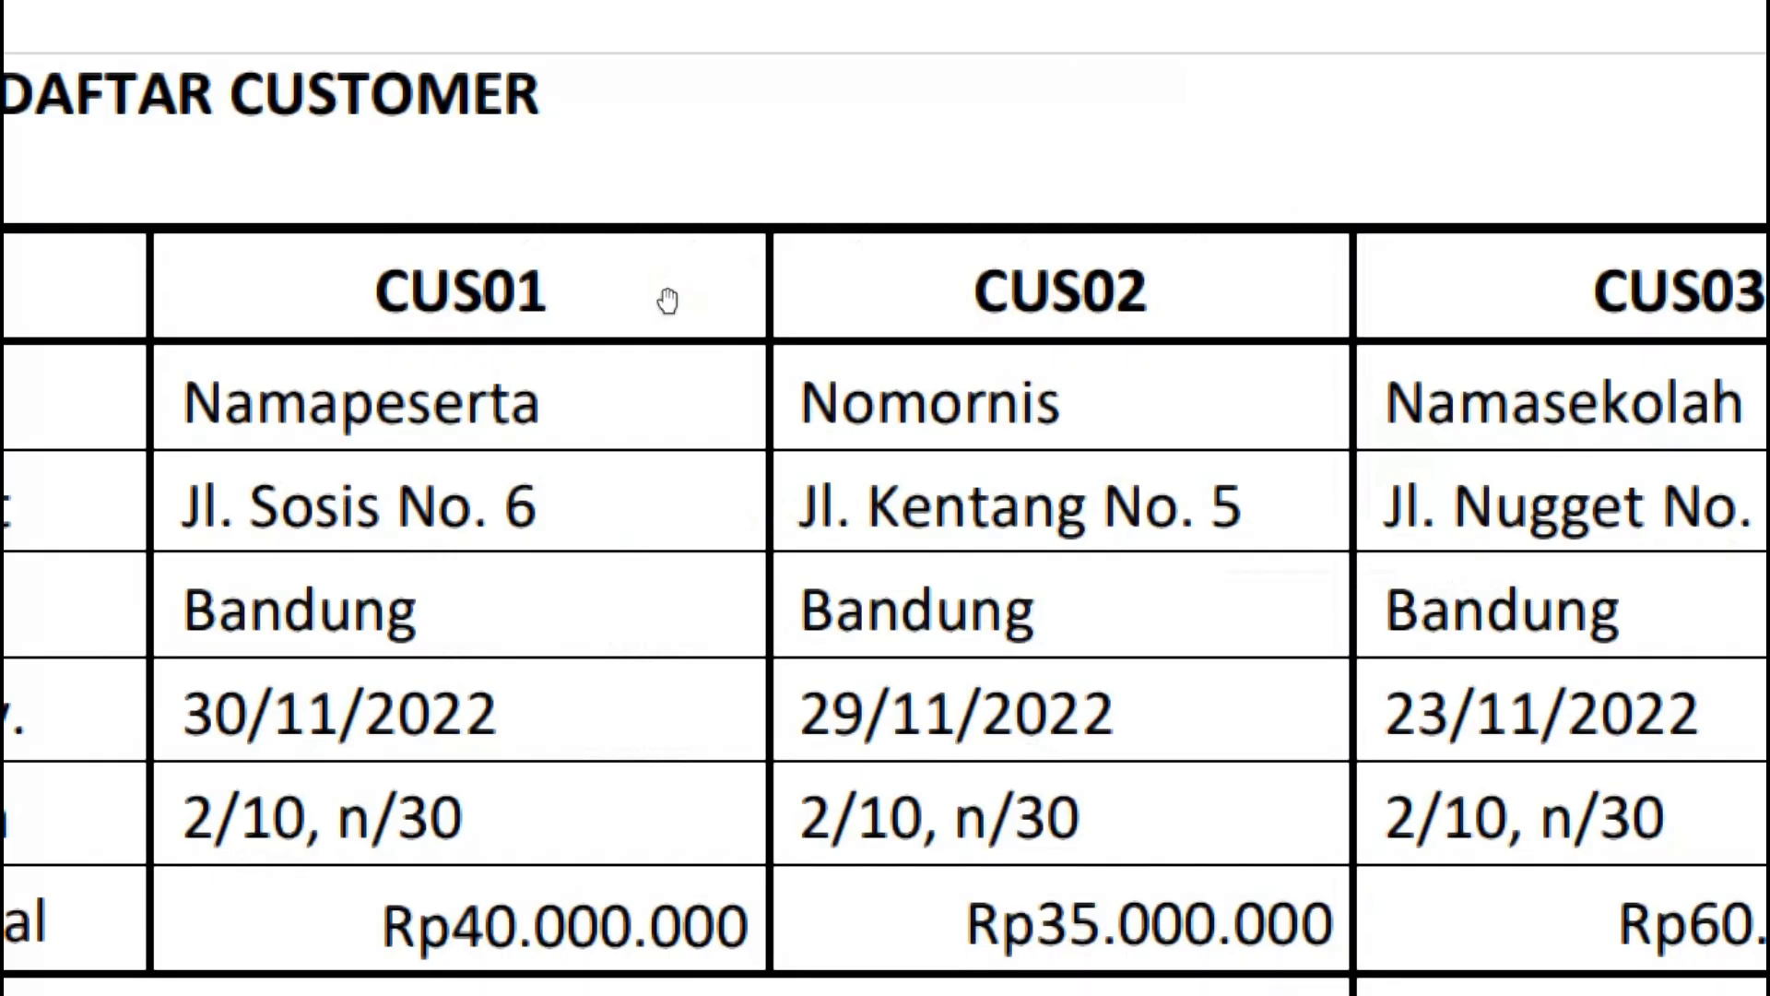
scroll(692, 802, down, 3)
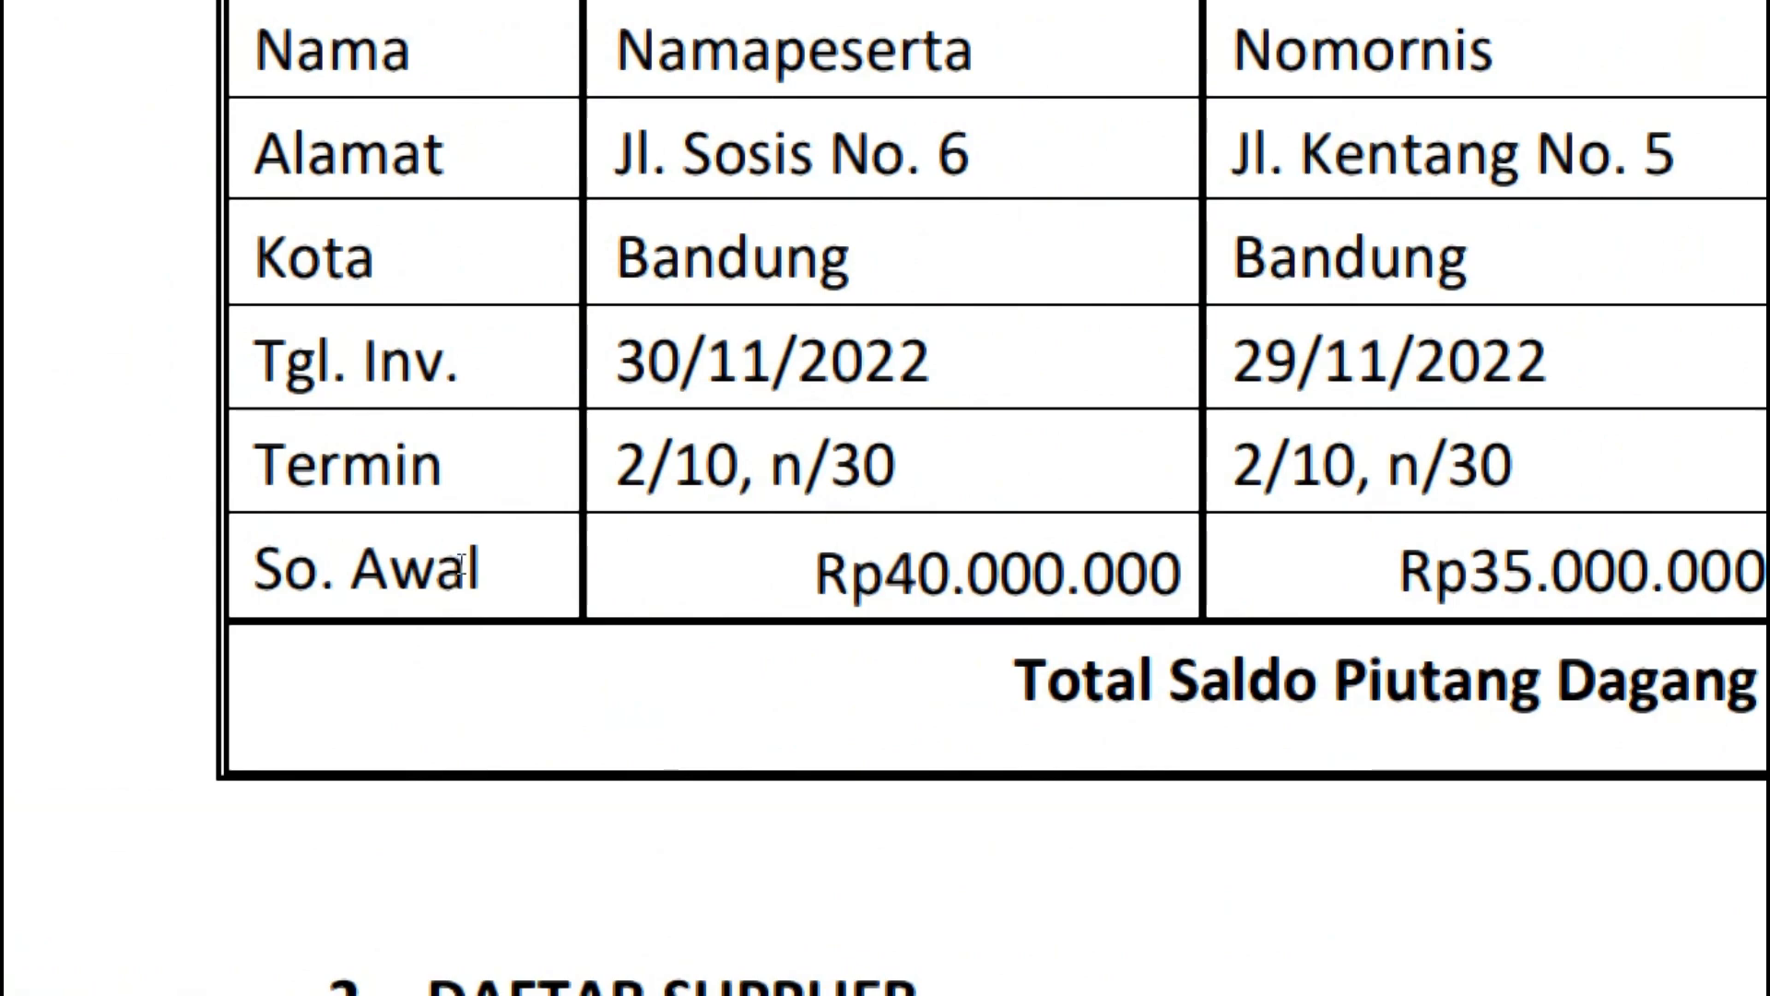
drag(675, 468, 738, 470)
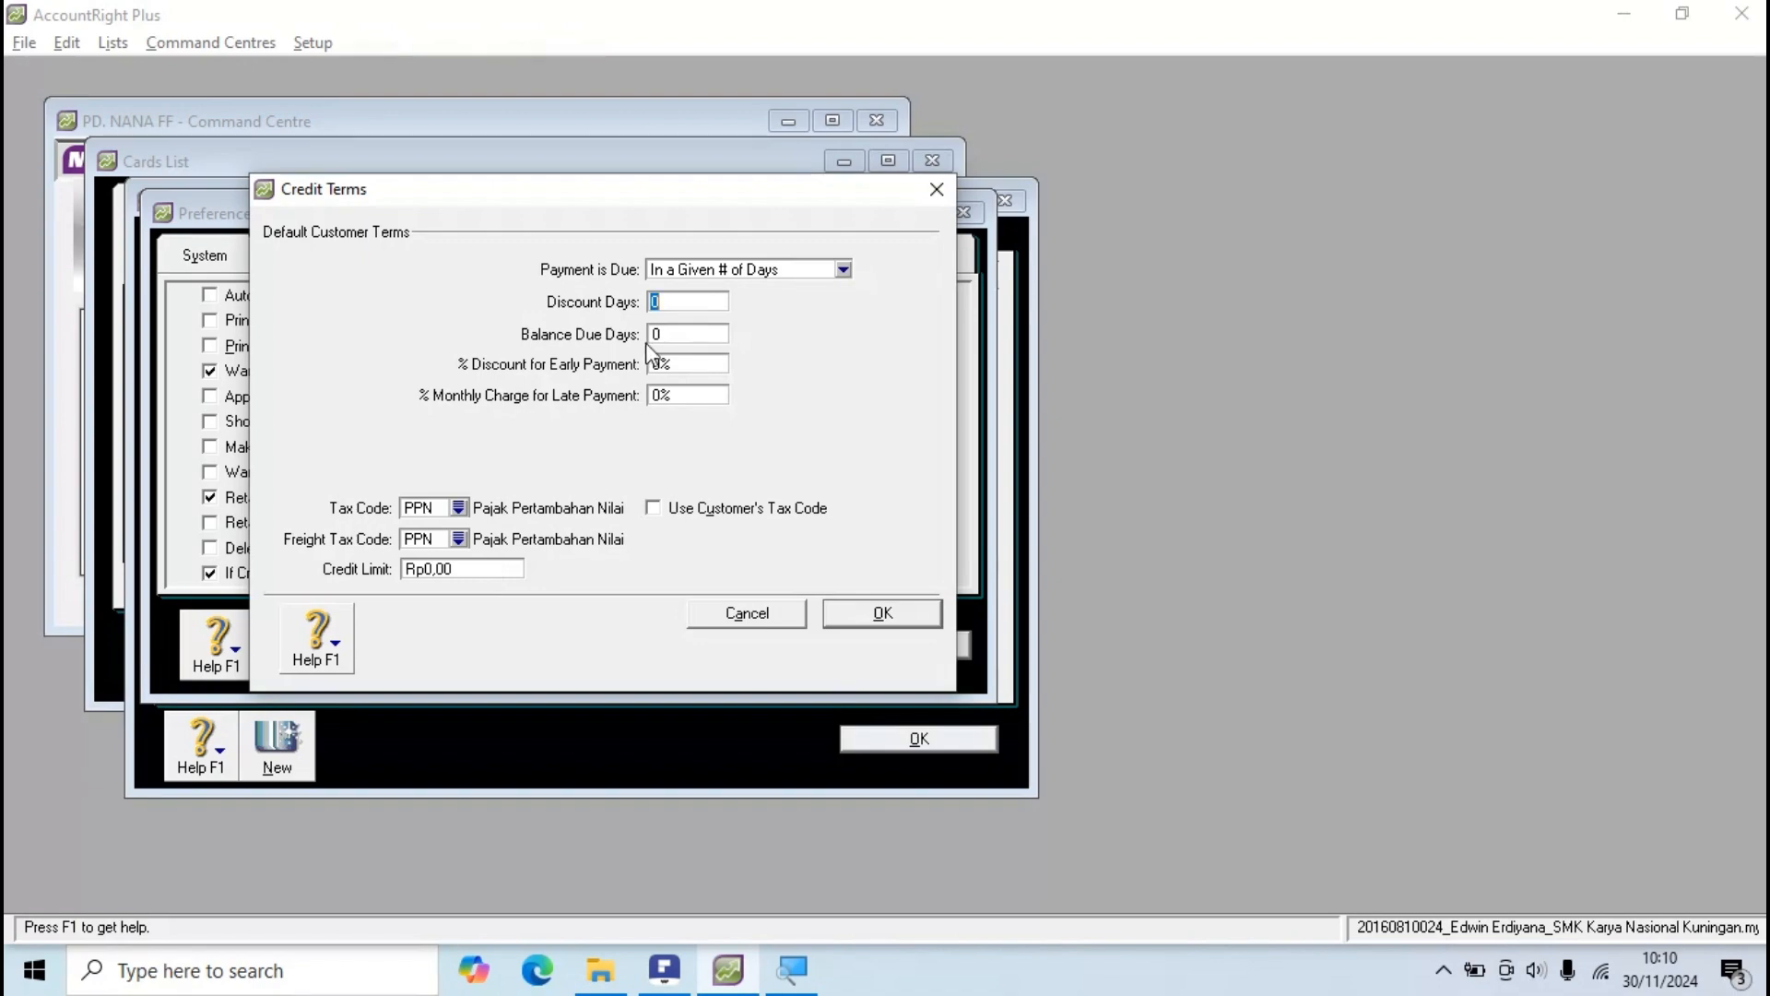
text(10)
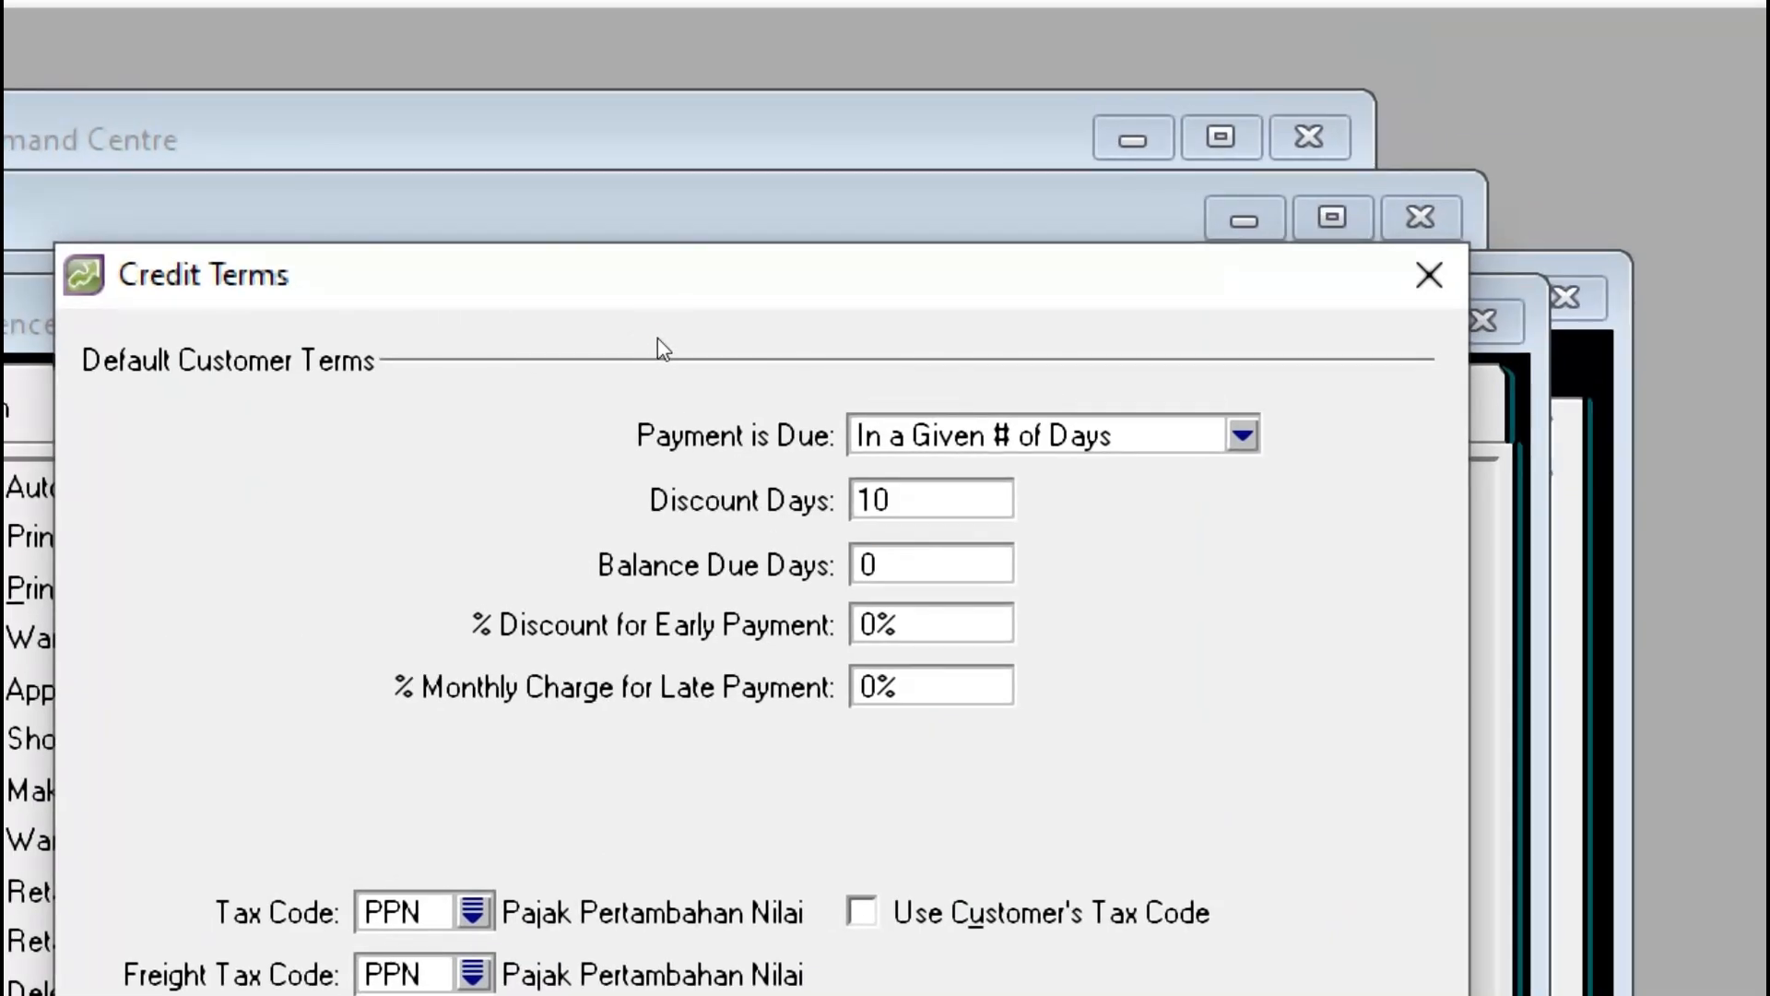
key(Tab)
Step: Enter 30 Balance Due Days, cross-checking the 30 in CUS01's Termin cell in the PDF
text(30)
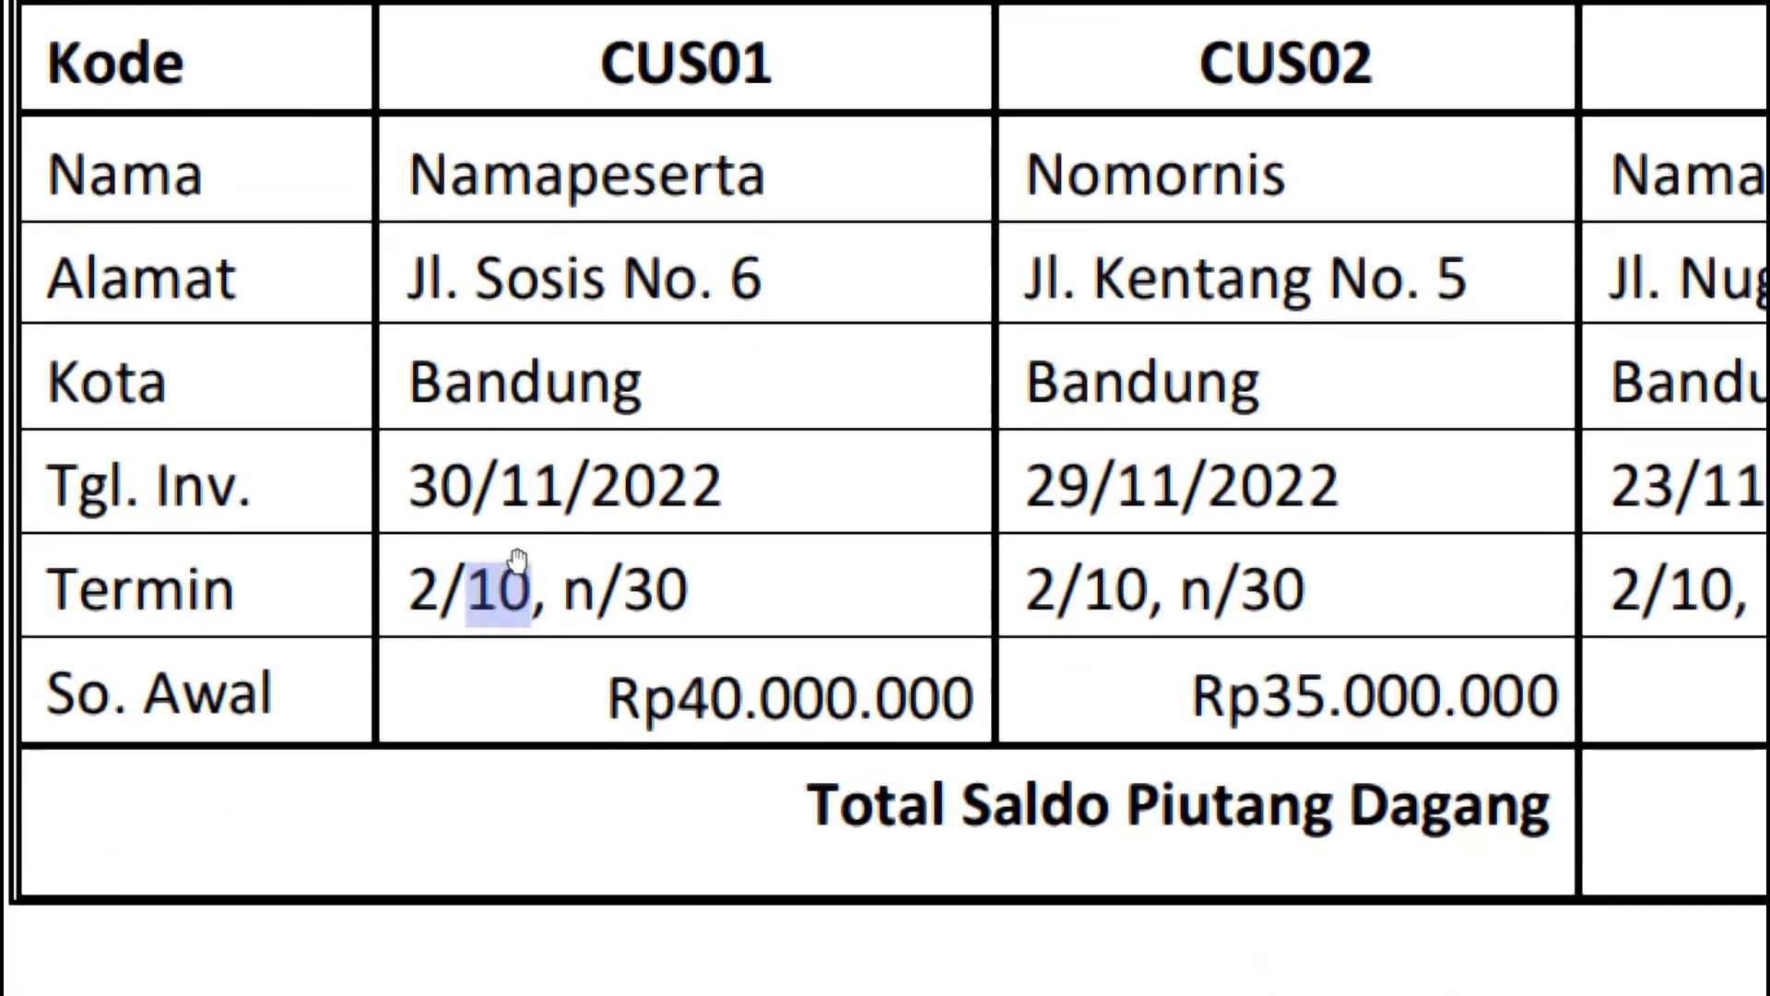
click(538, 915)
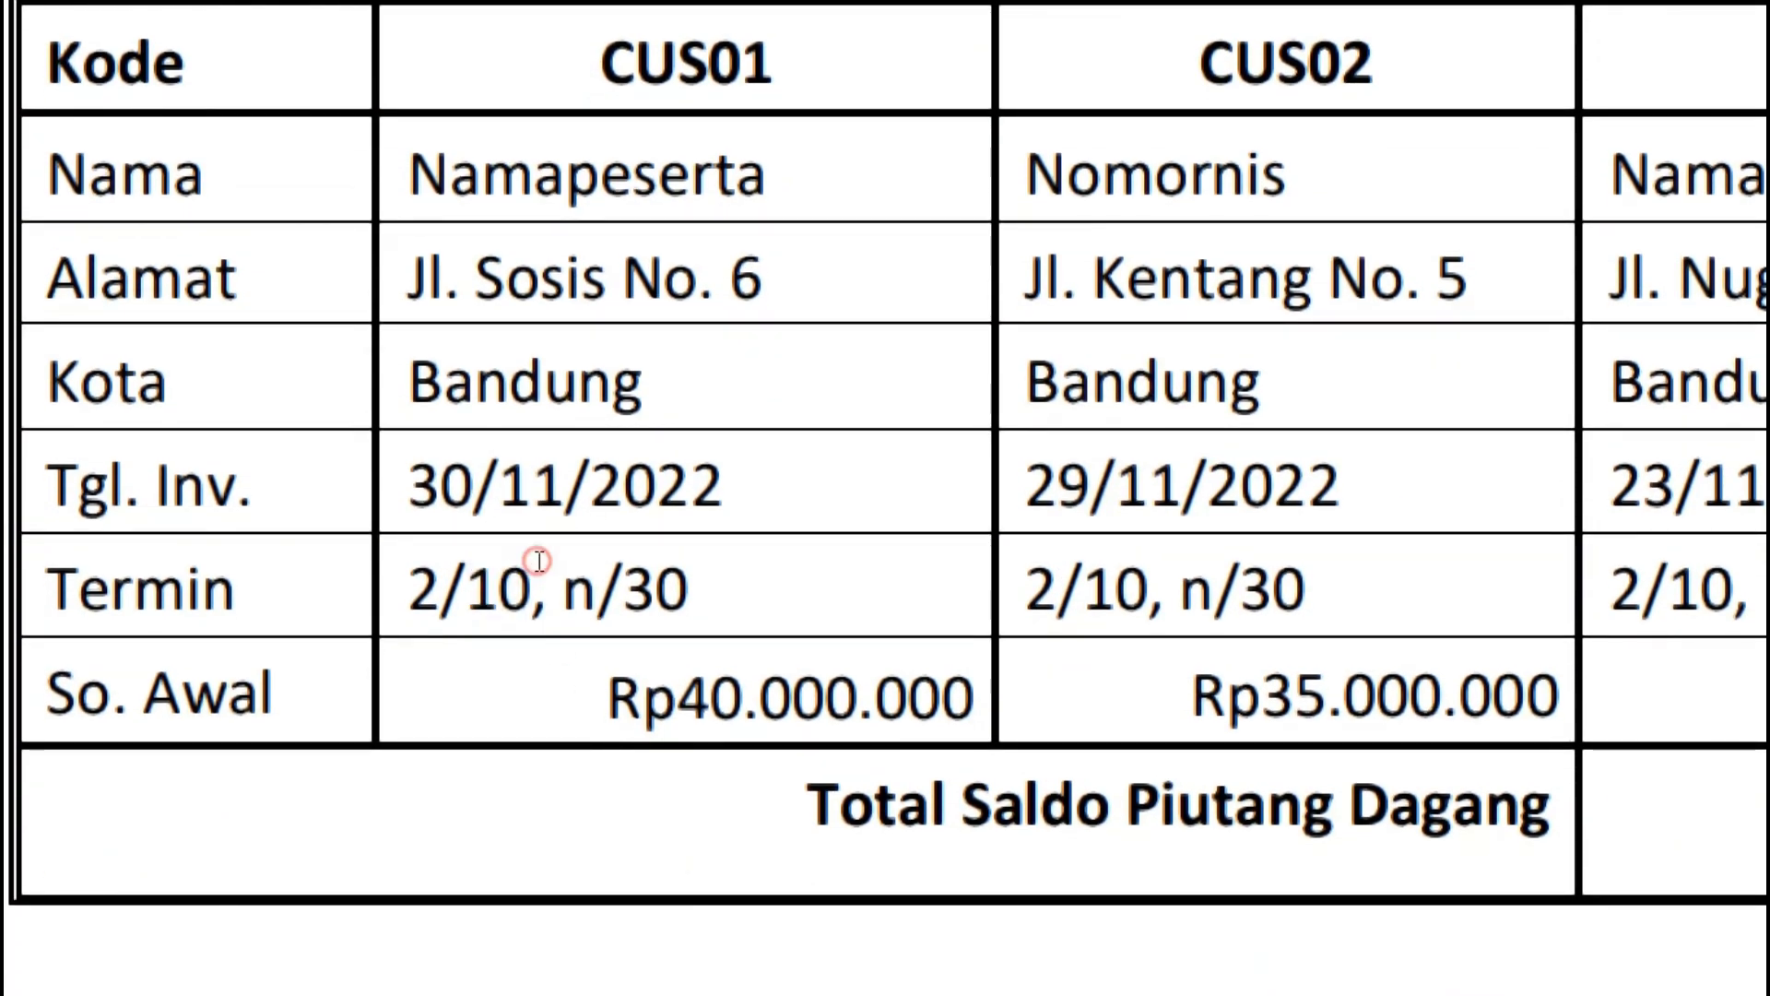
drag(546, 555, 562, 557)
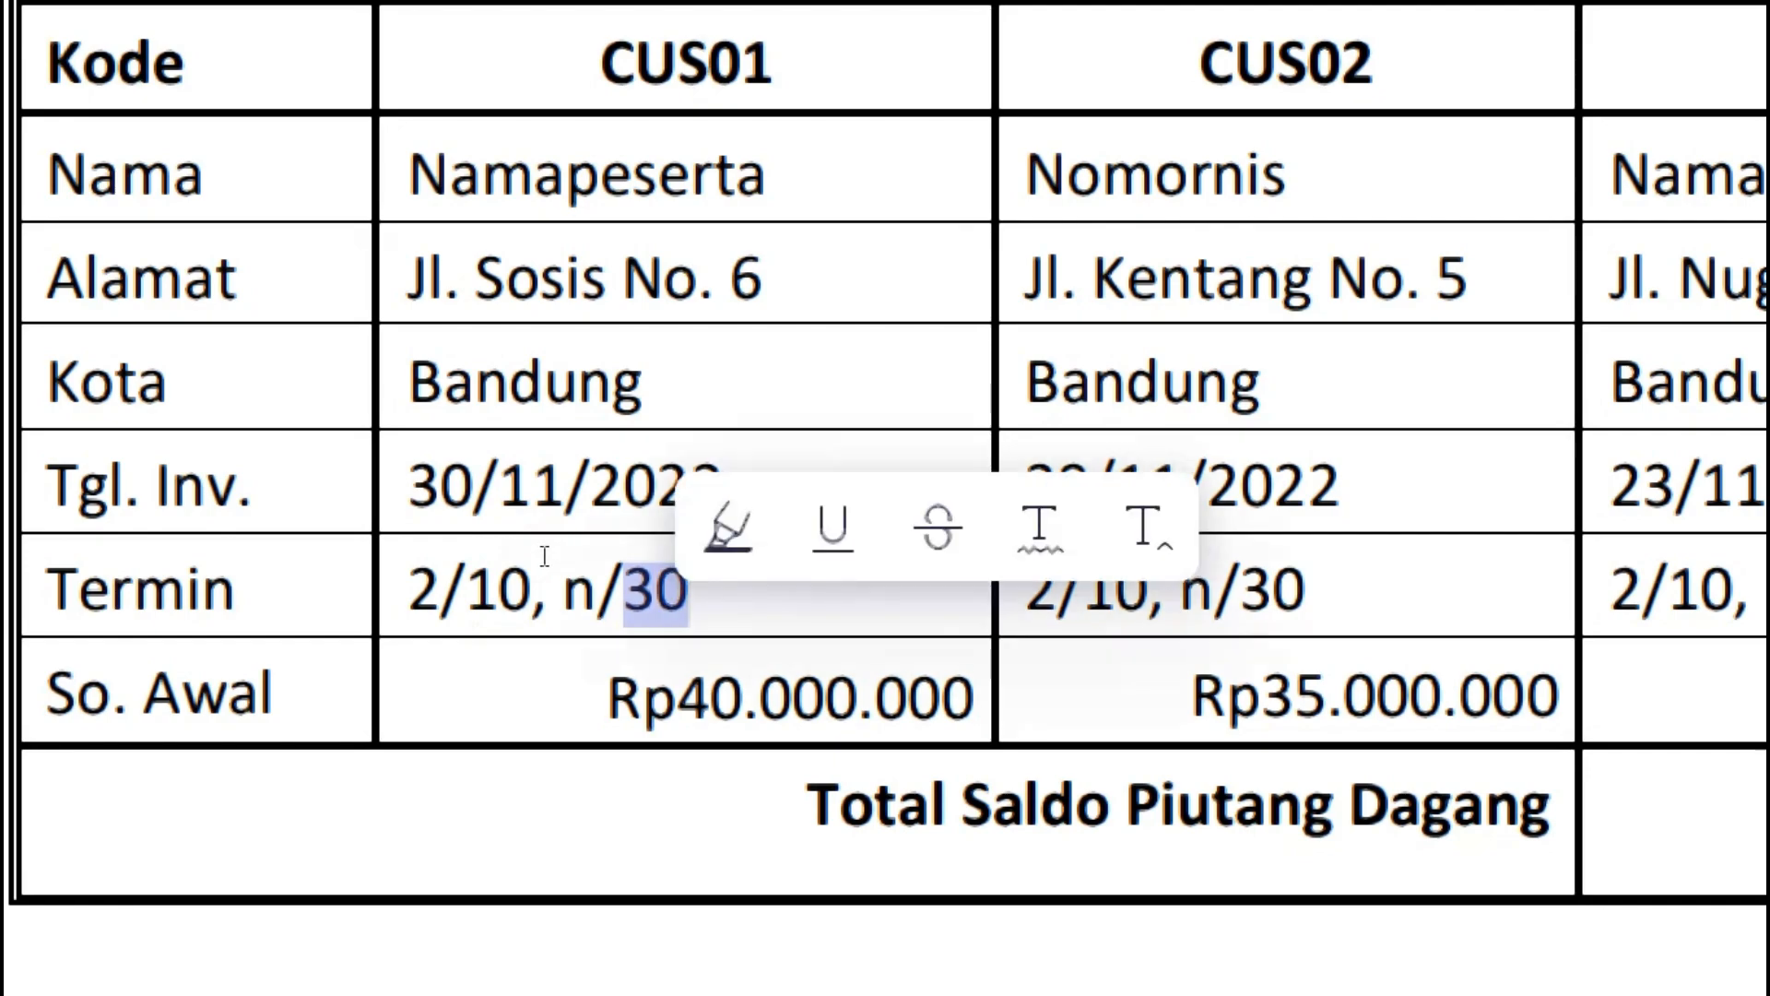
click(520, 556)
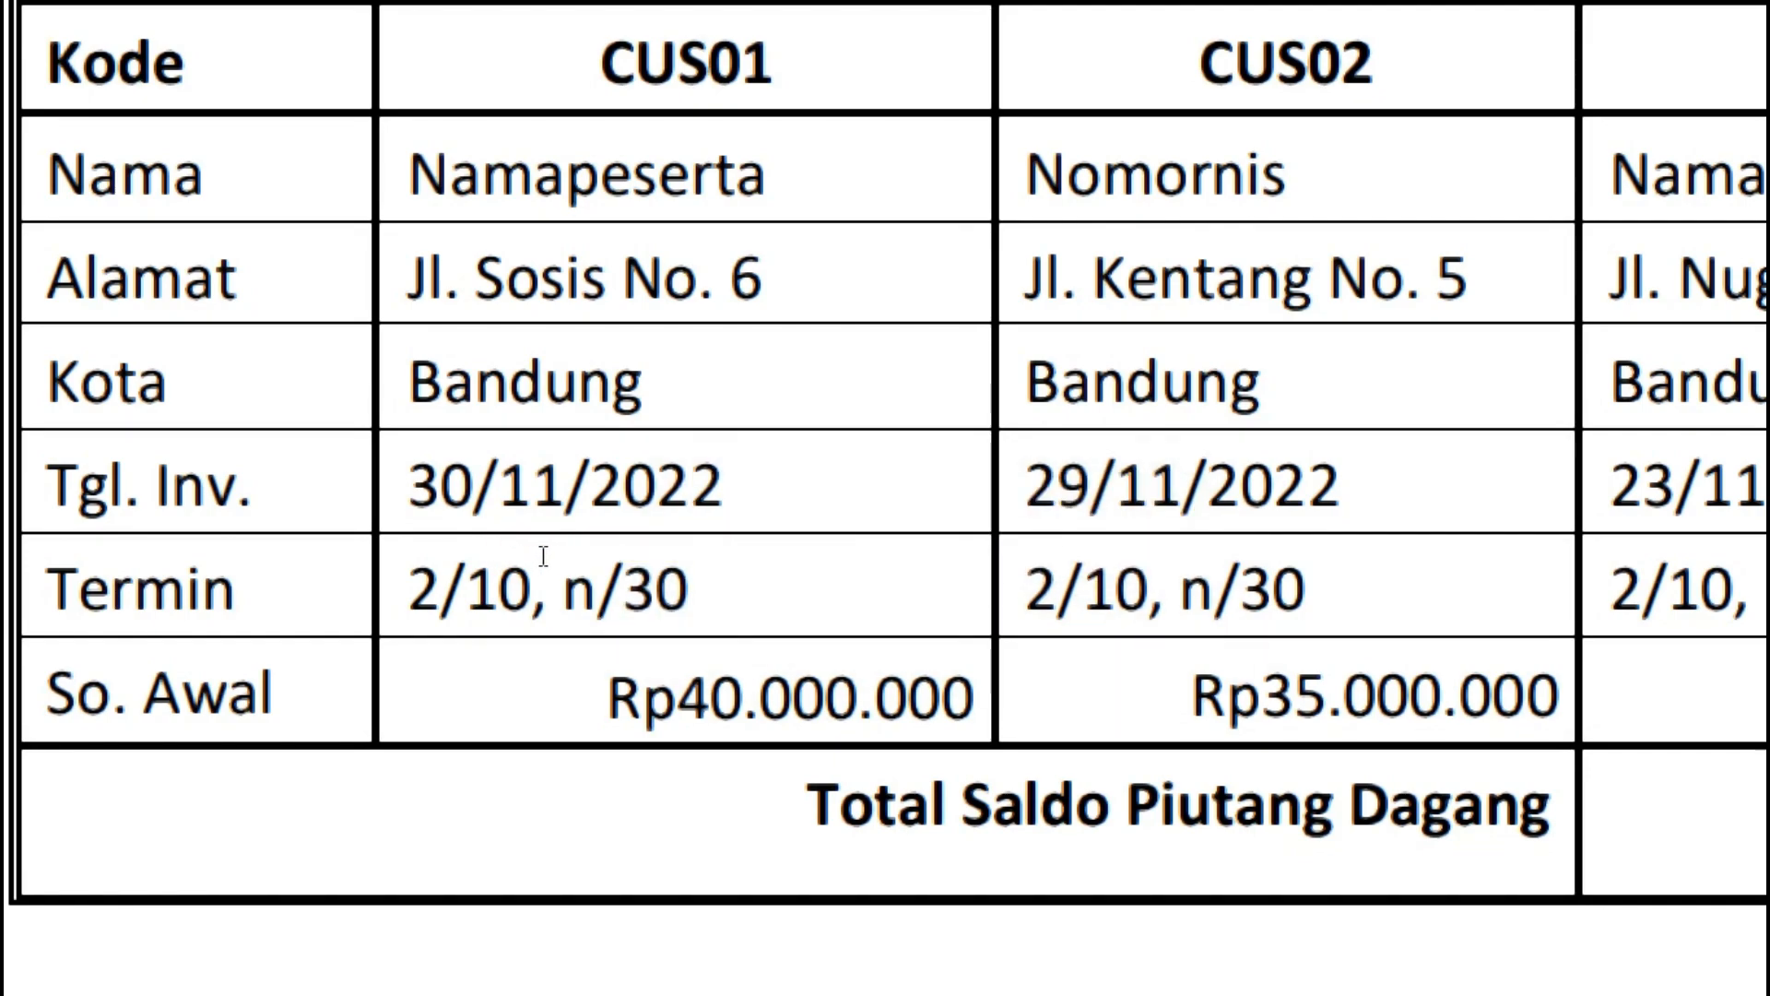
drag(540, 553, 567, 553)
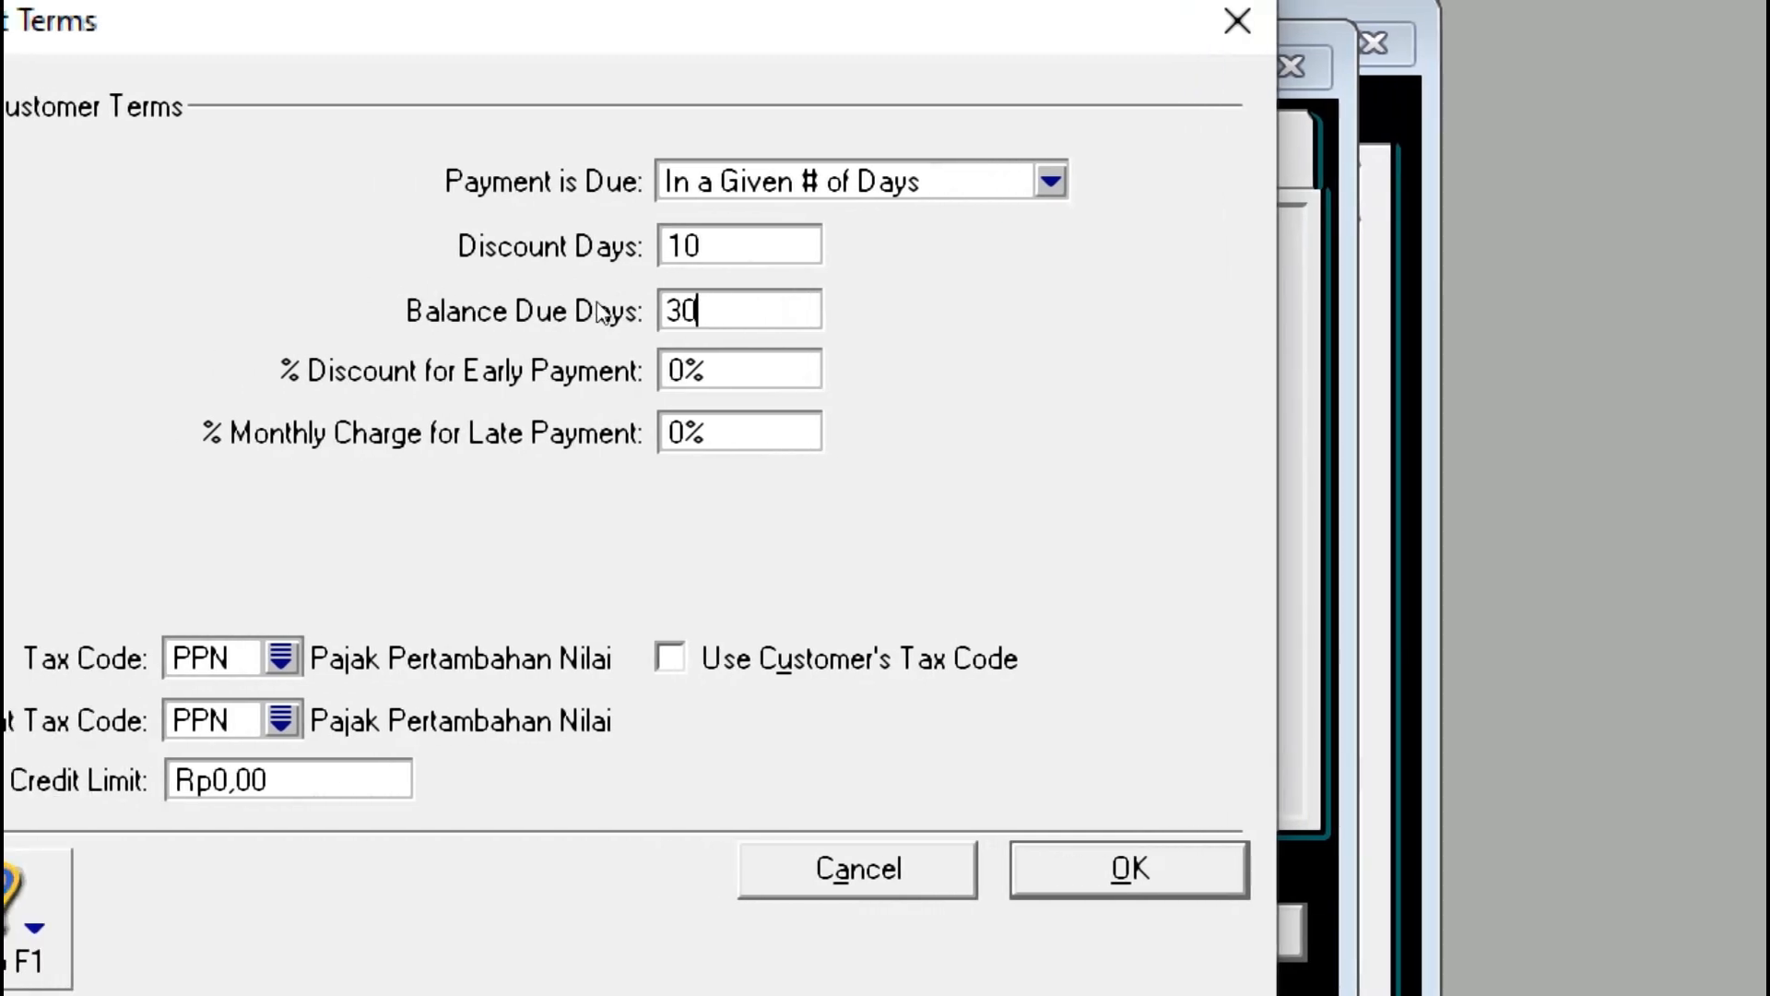
key(shift+Tab)
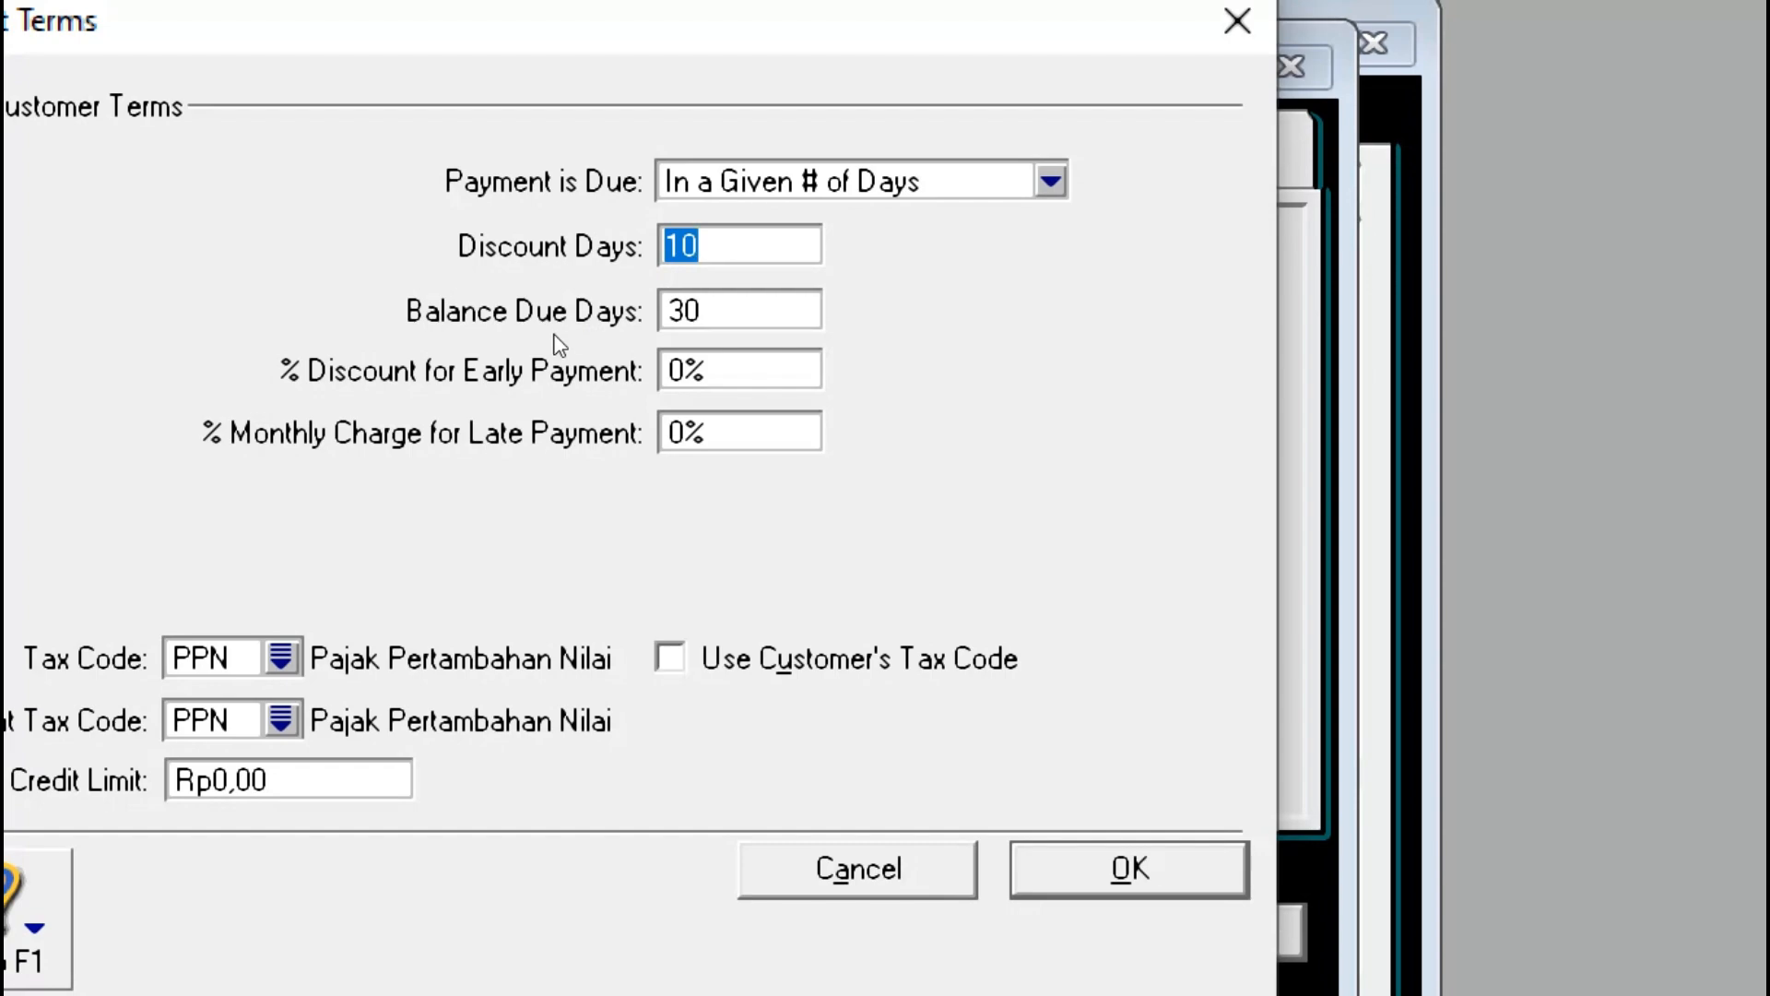
click(710, 318)
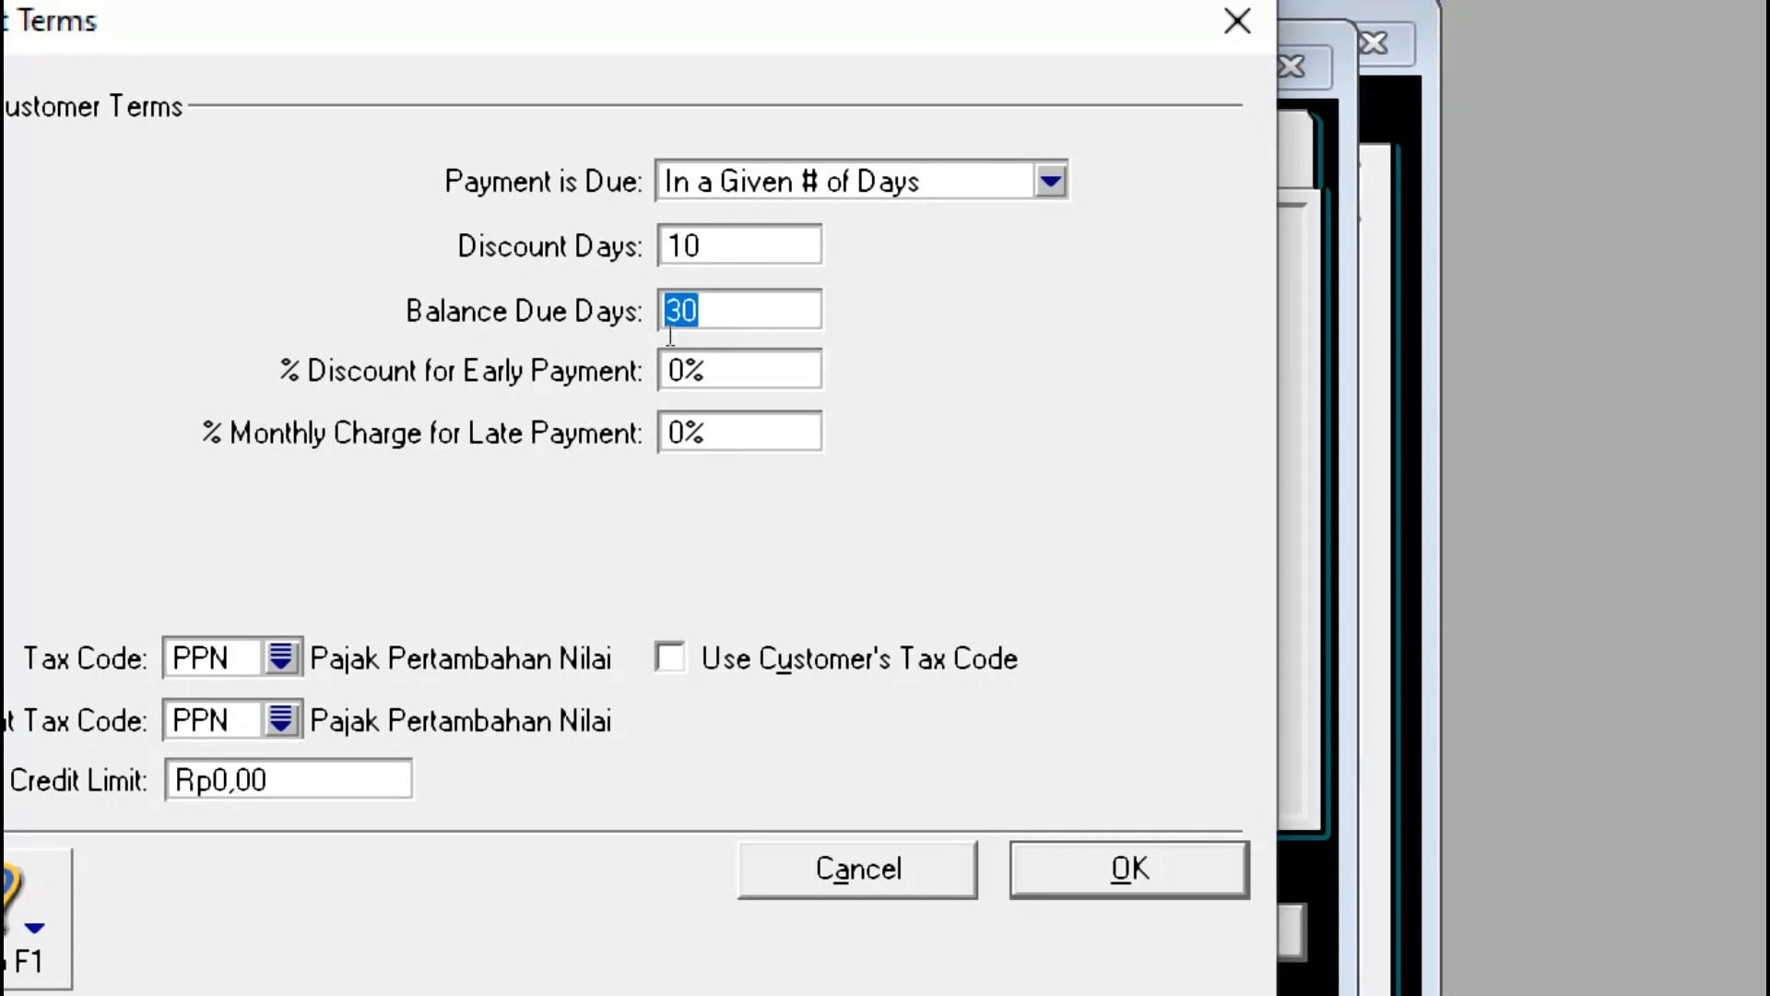
key(Right)
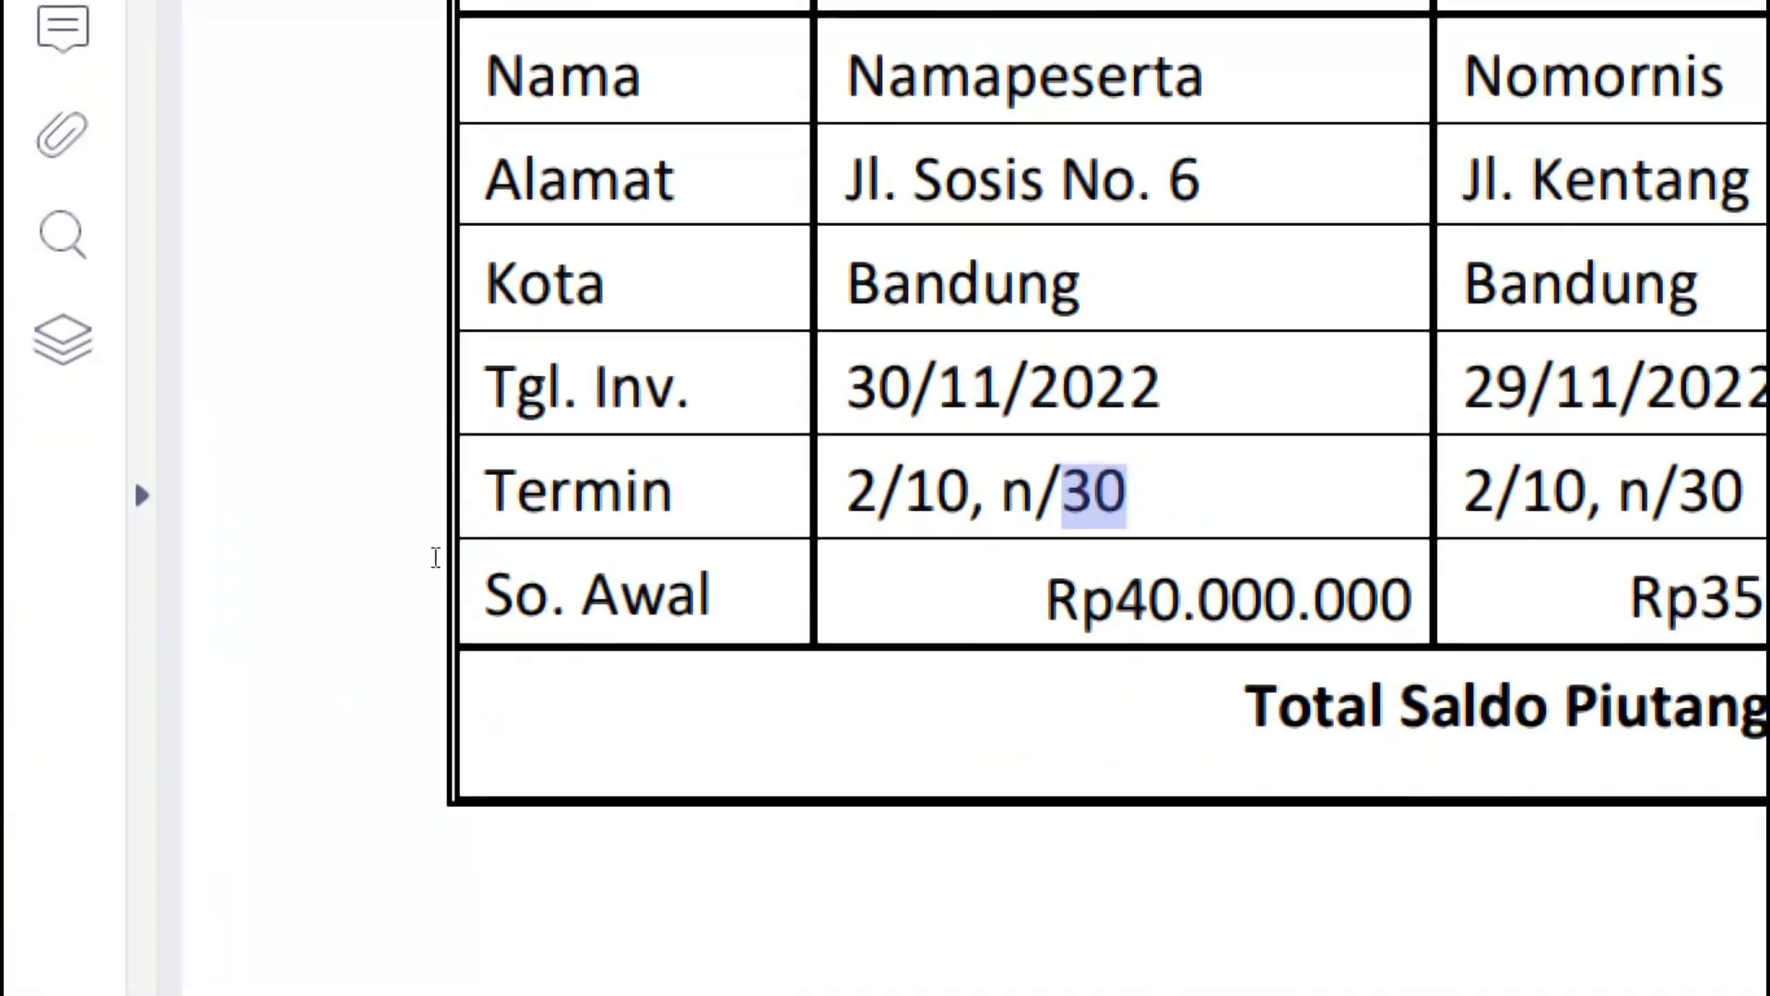
click(427, 556)
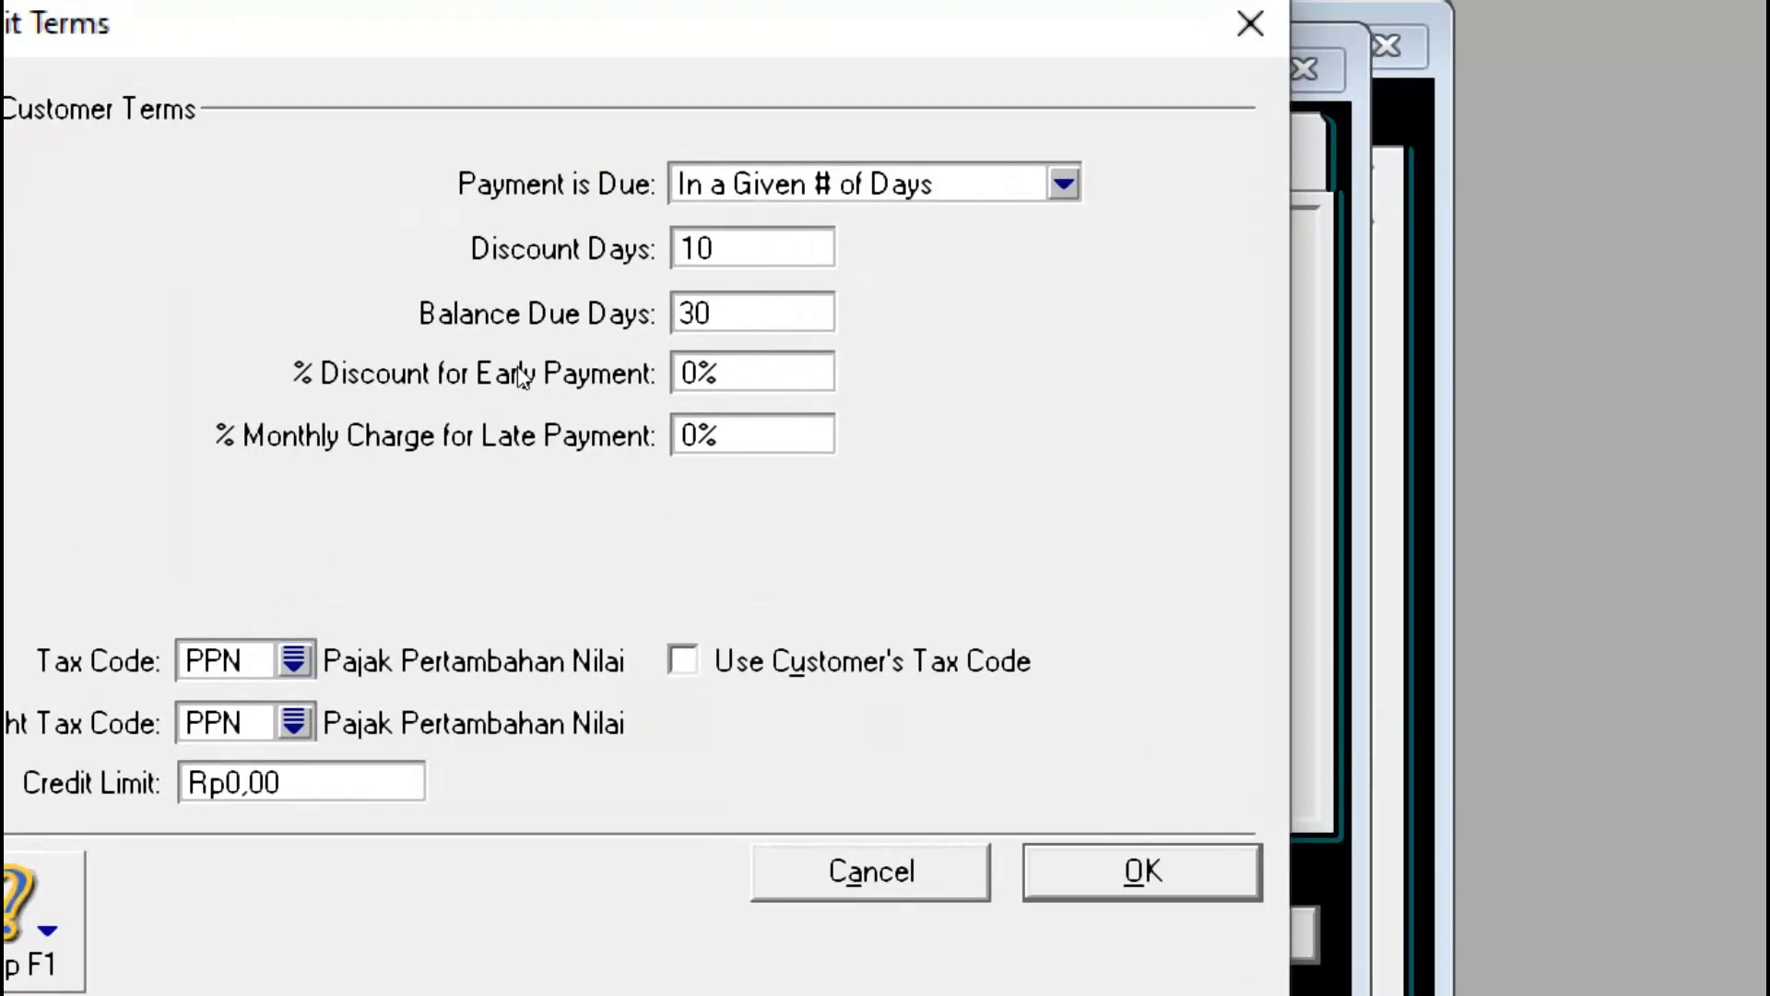
Step: Enter 2 in % Discount for Early Payment in the default customer credit terms
click(678, 372)
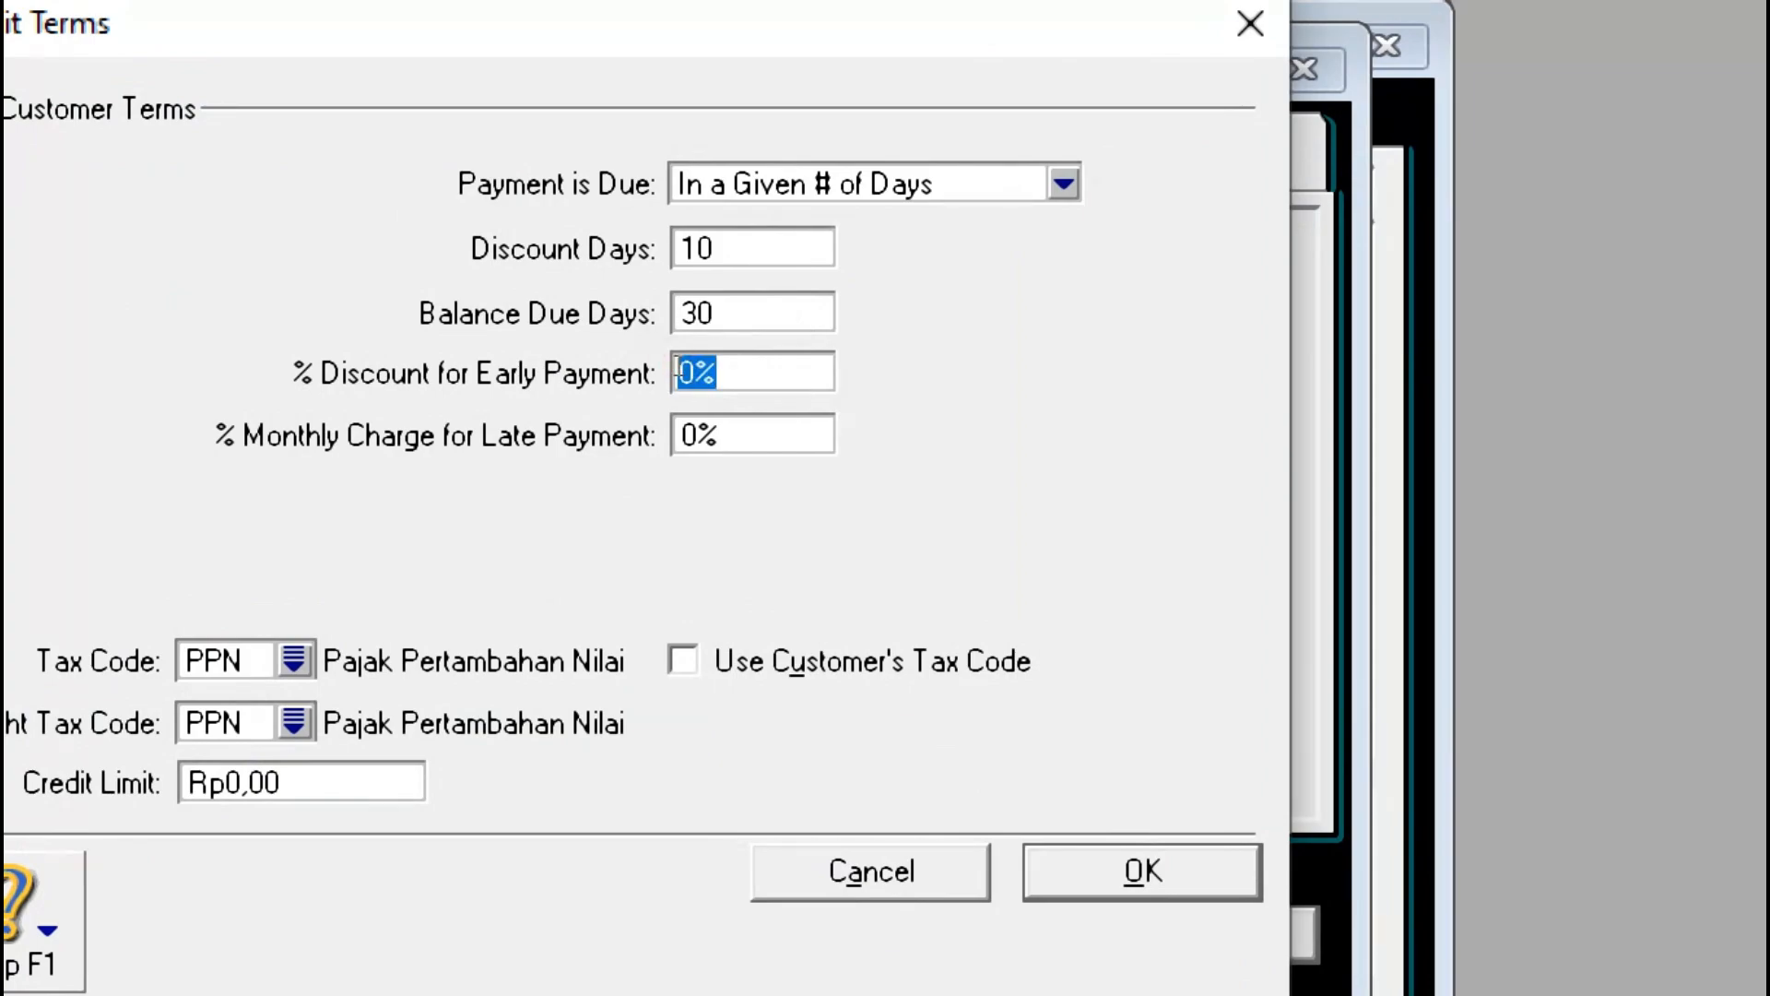
text(2)
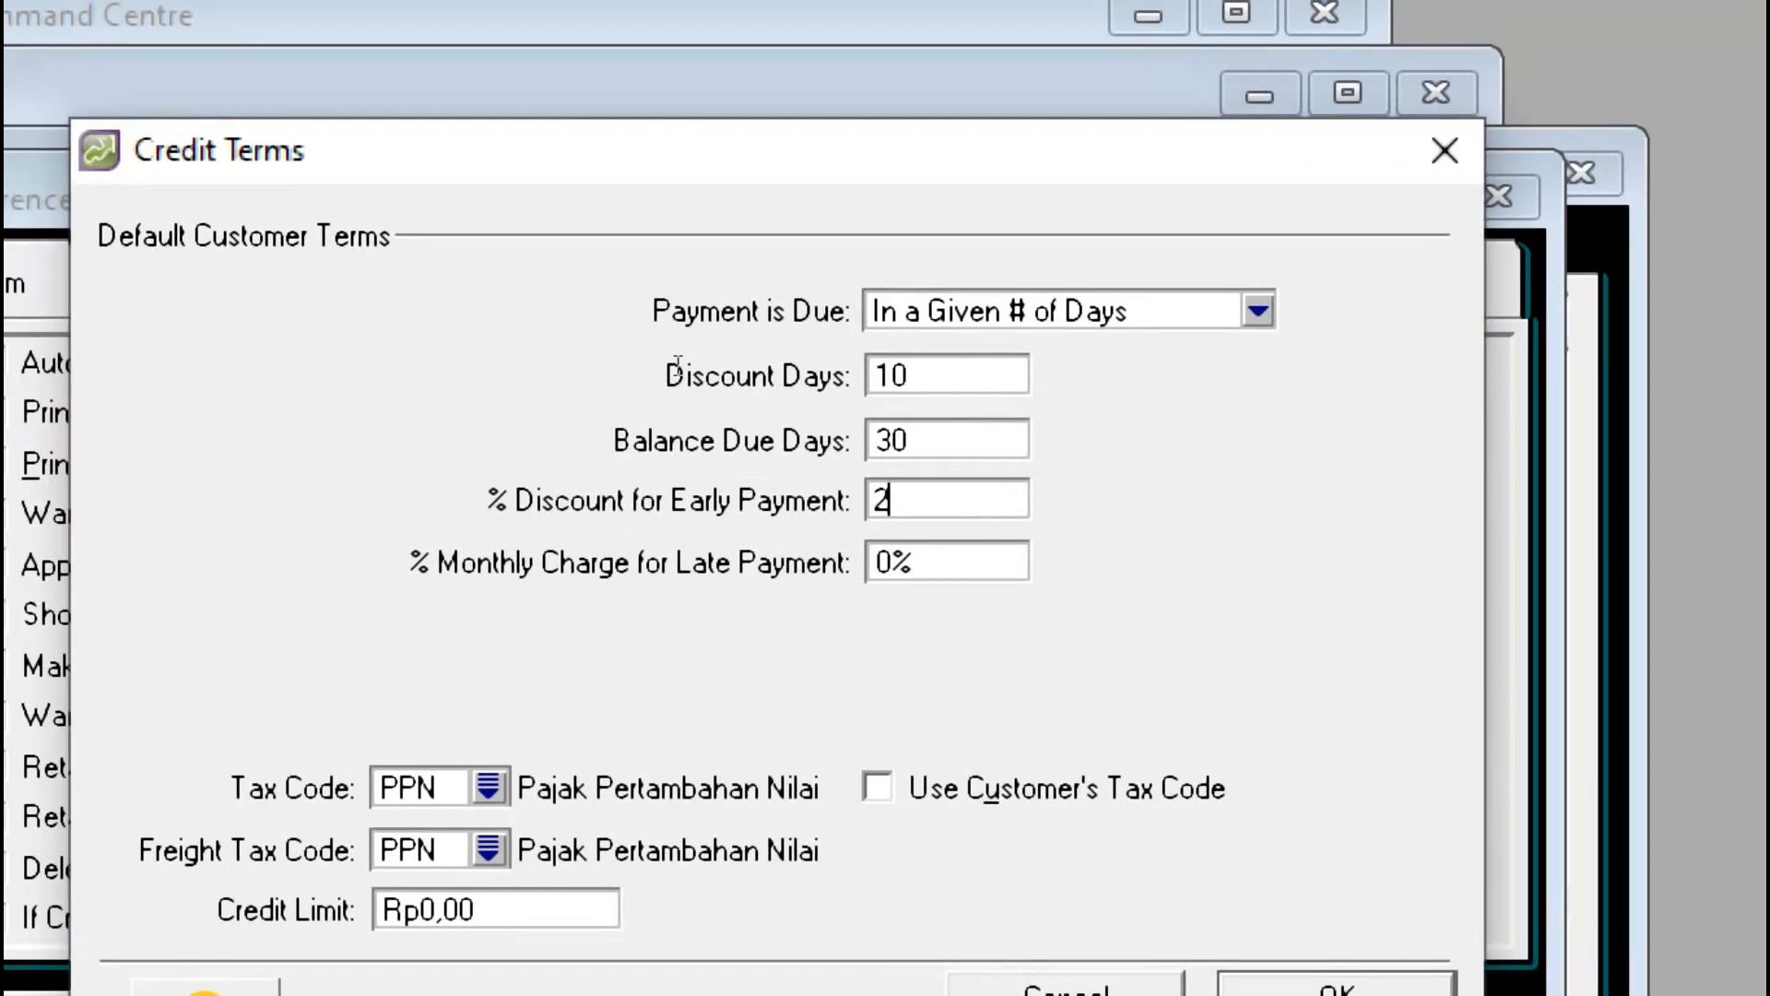
key(Return)
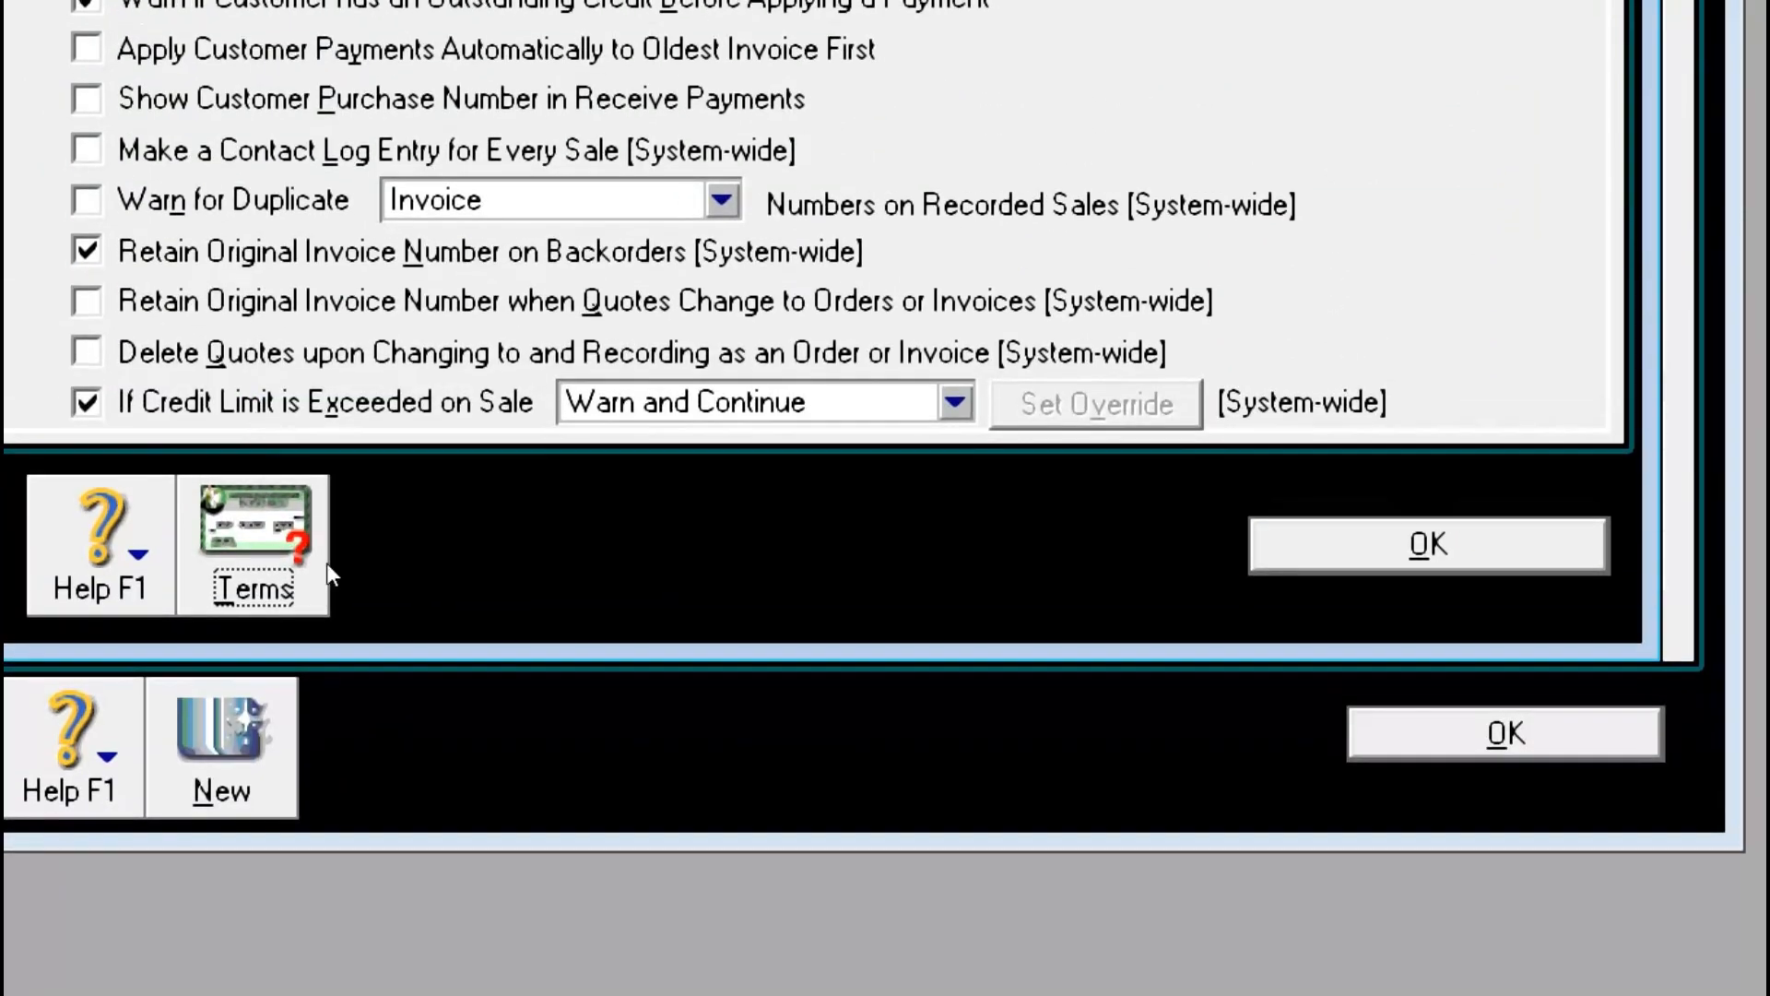
click(284, 594)
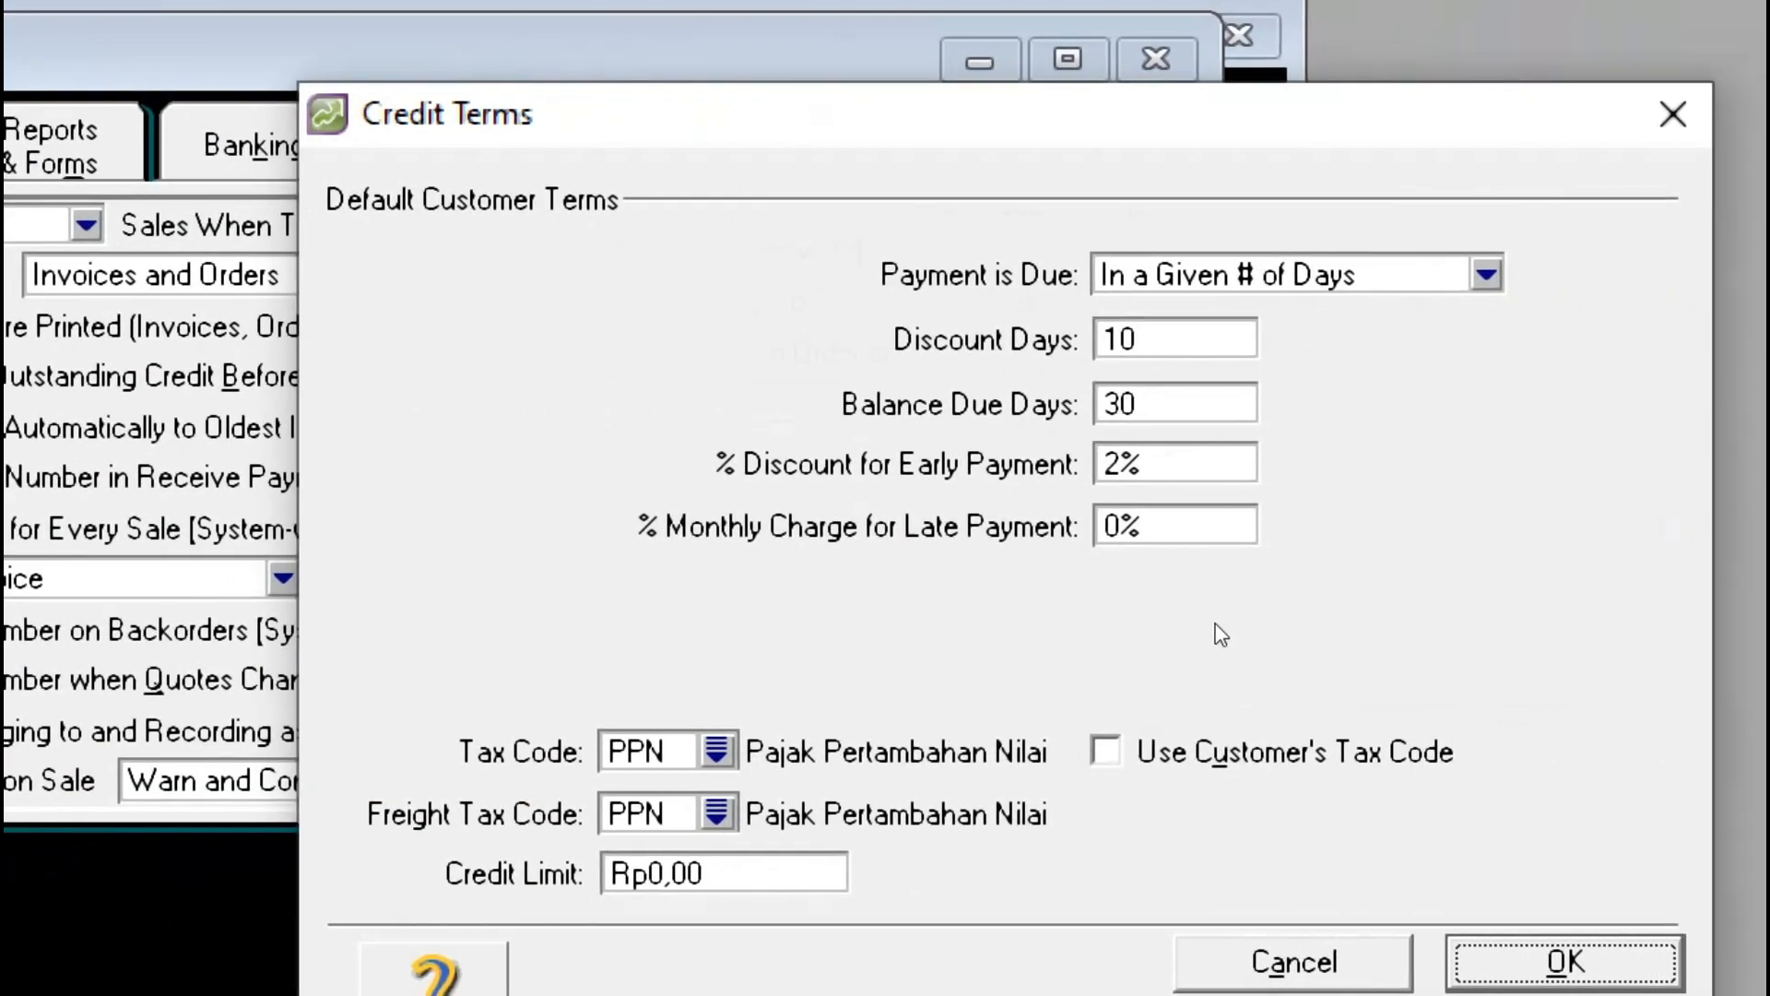
click(1163, 462)
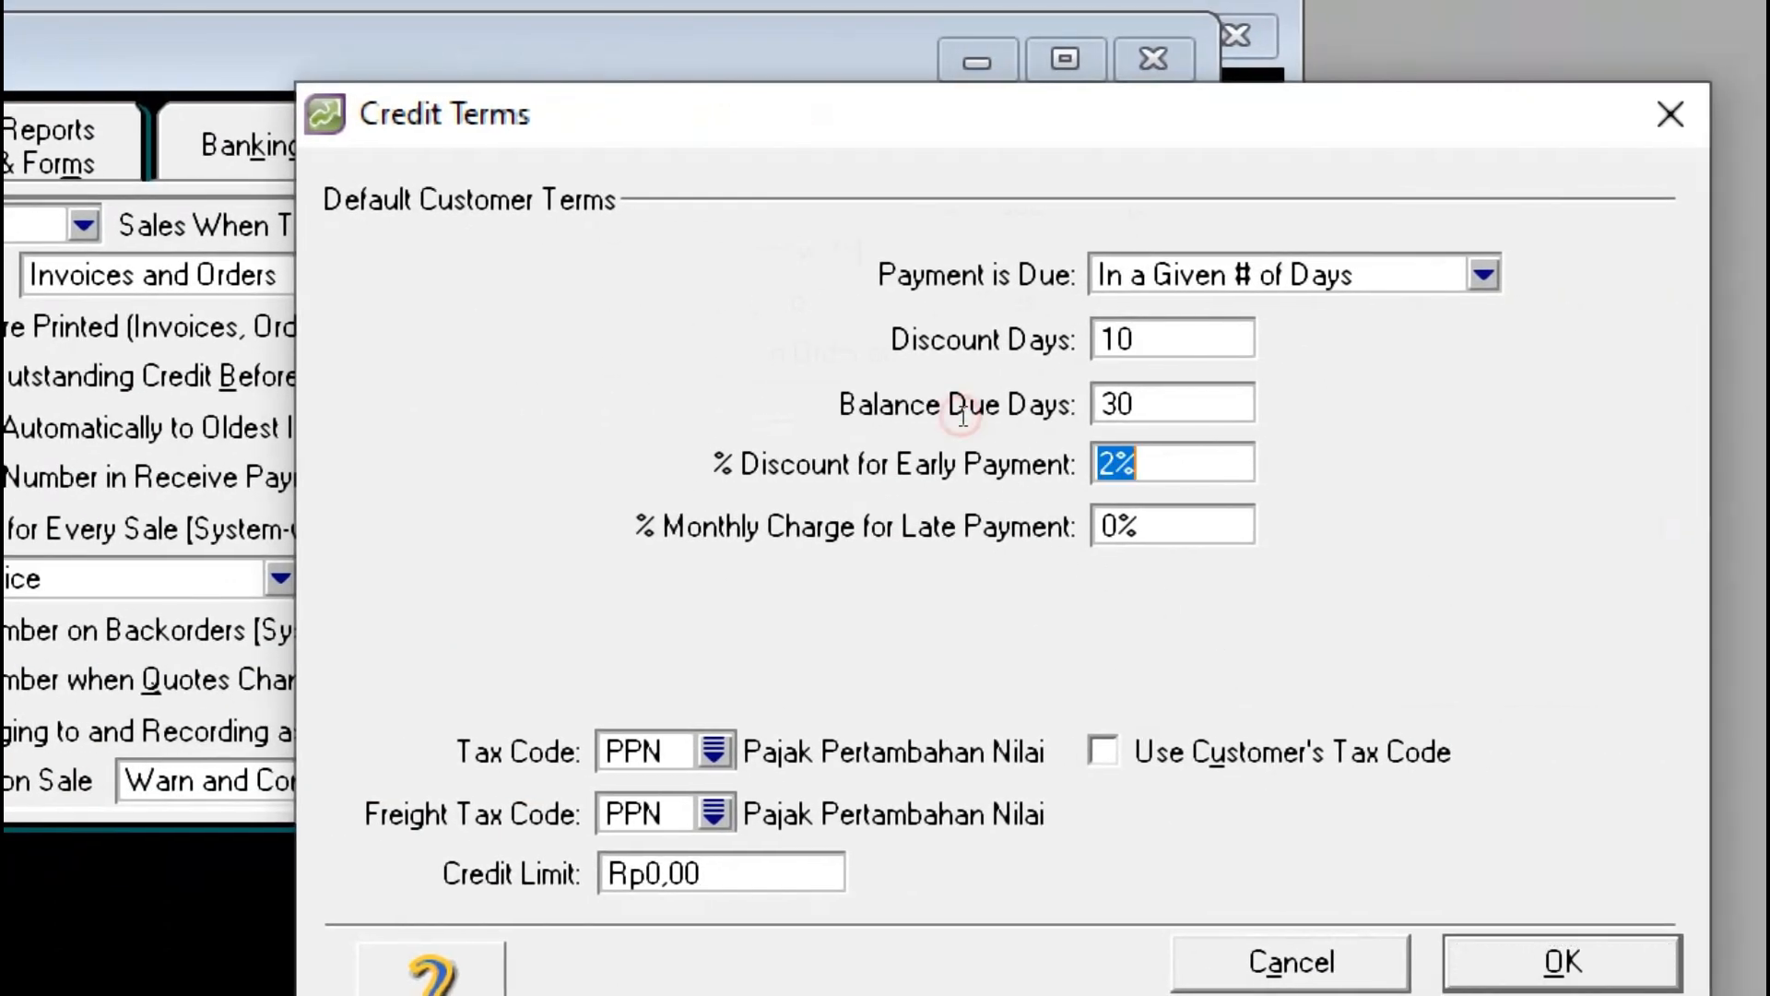
text(2)
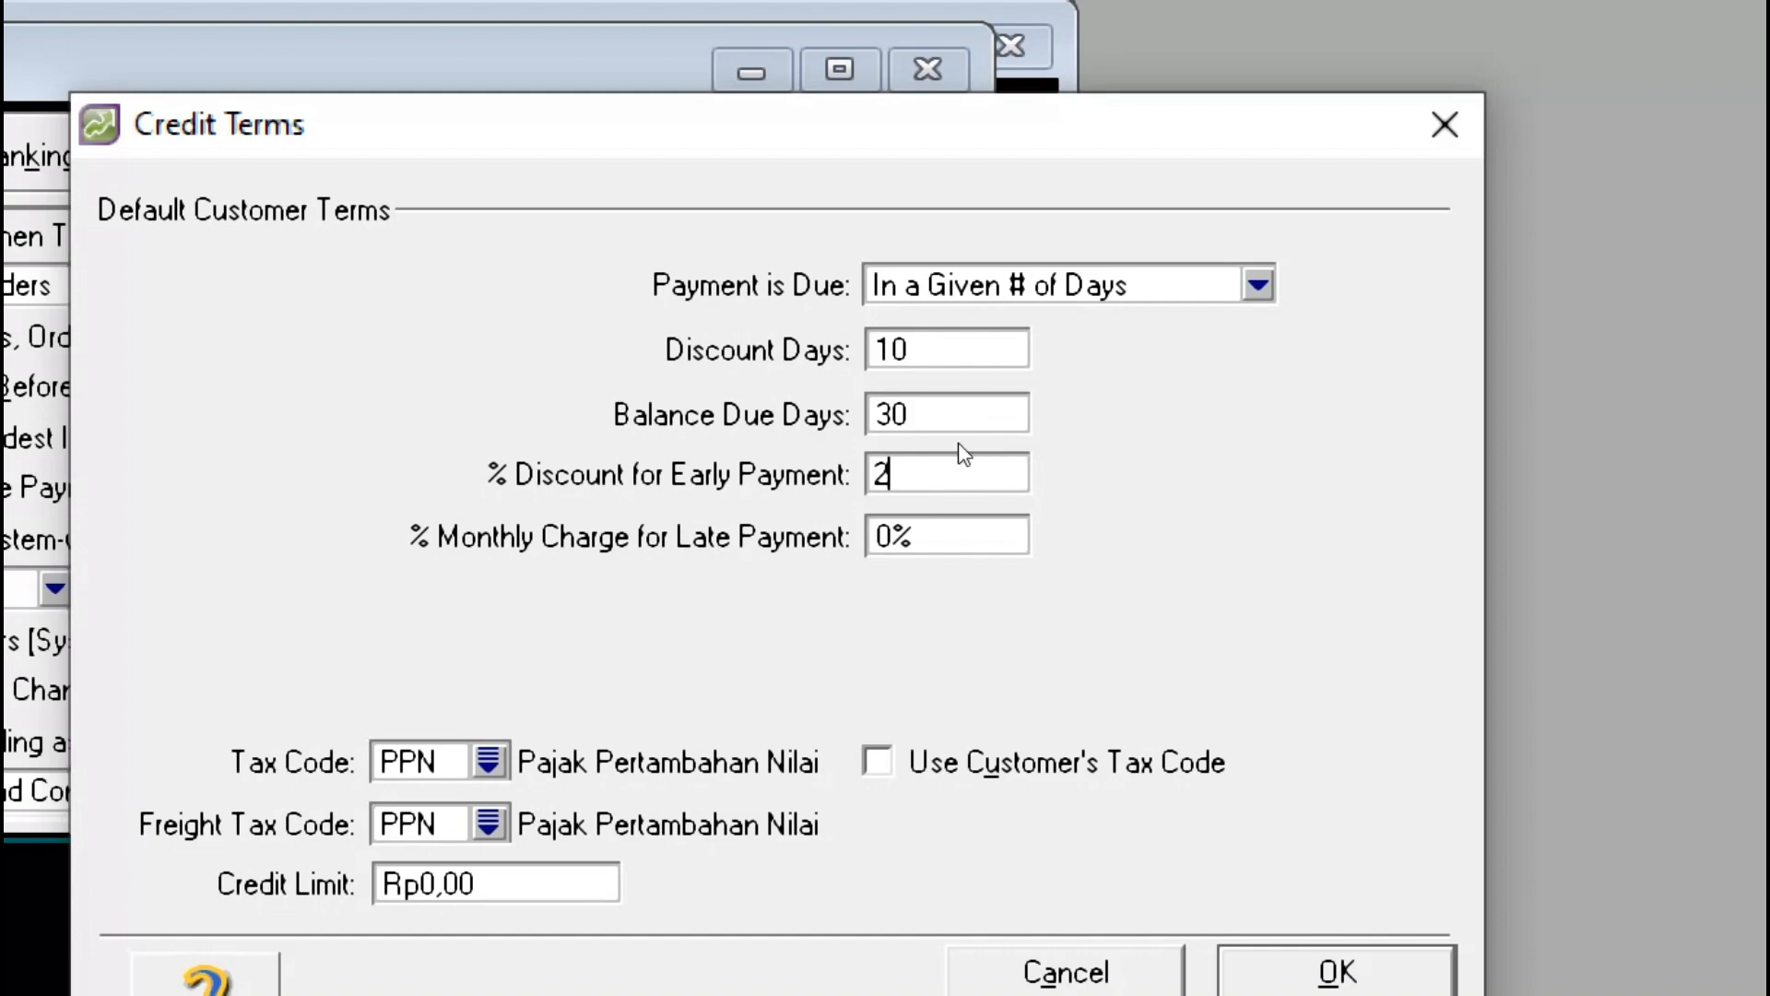
key(shift+Tab)
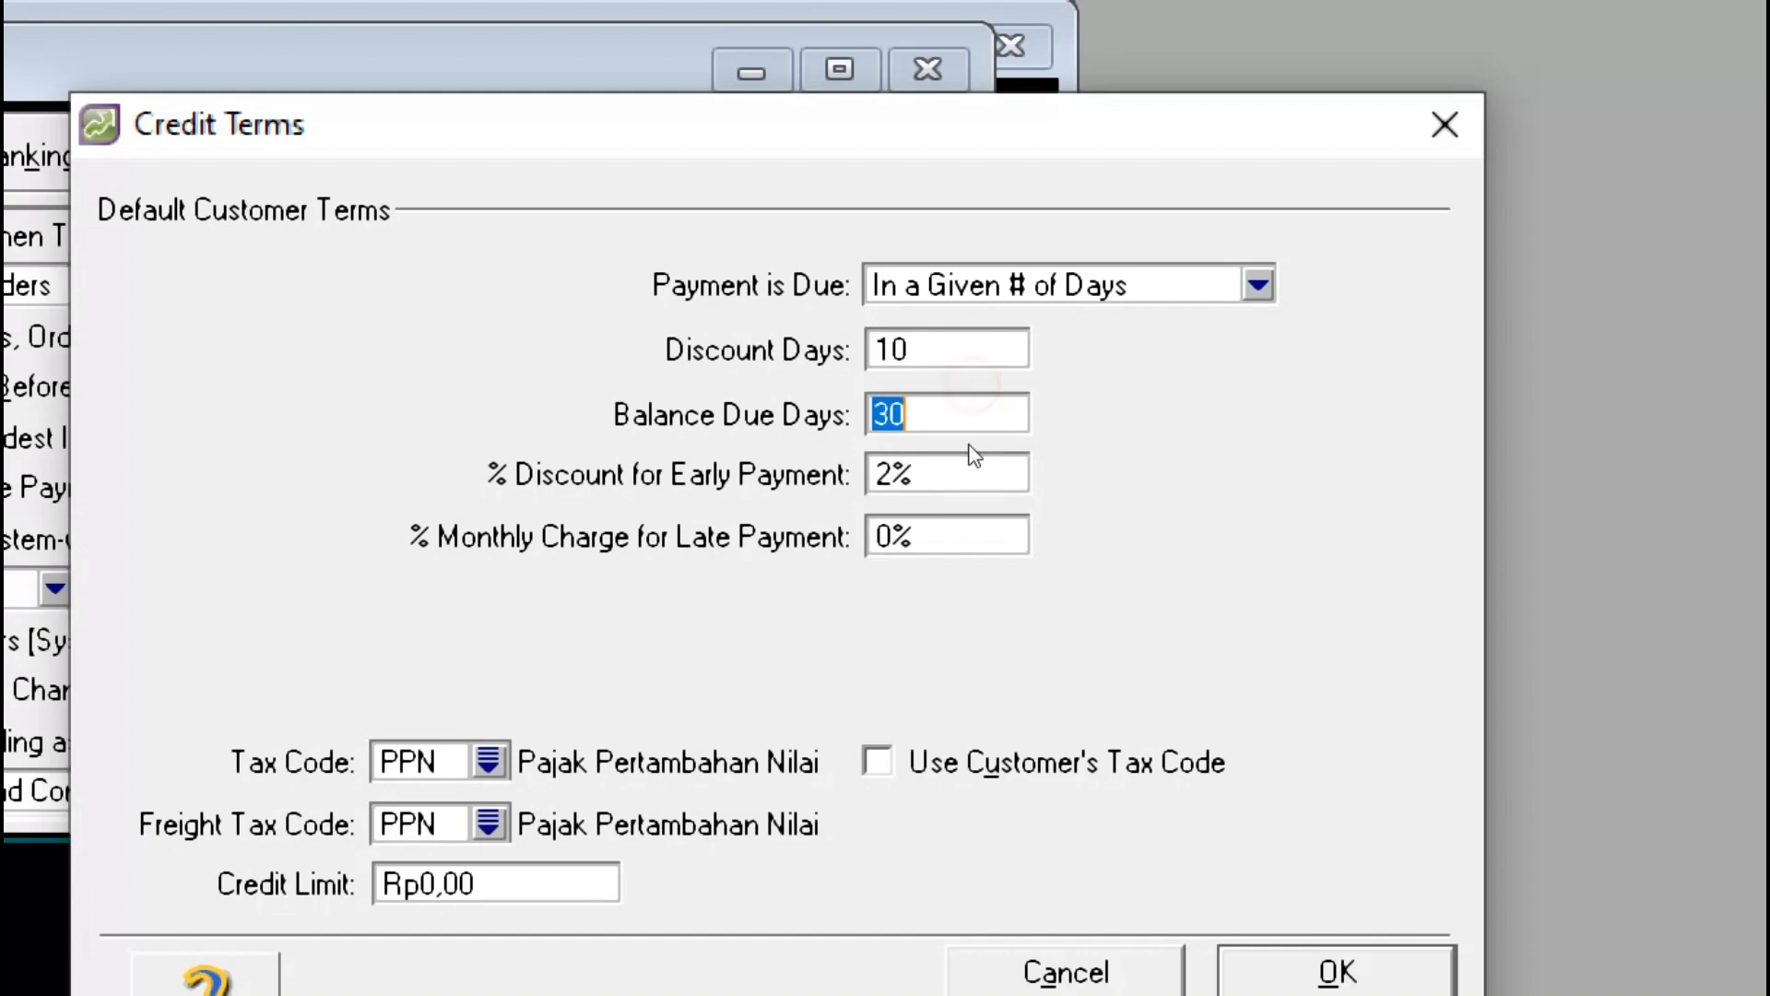
key(Tab)
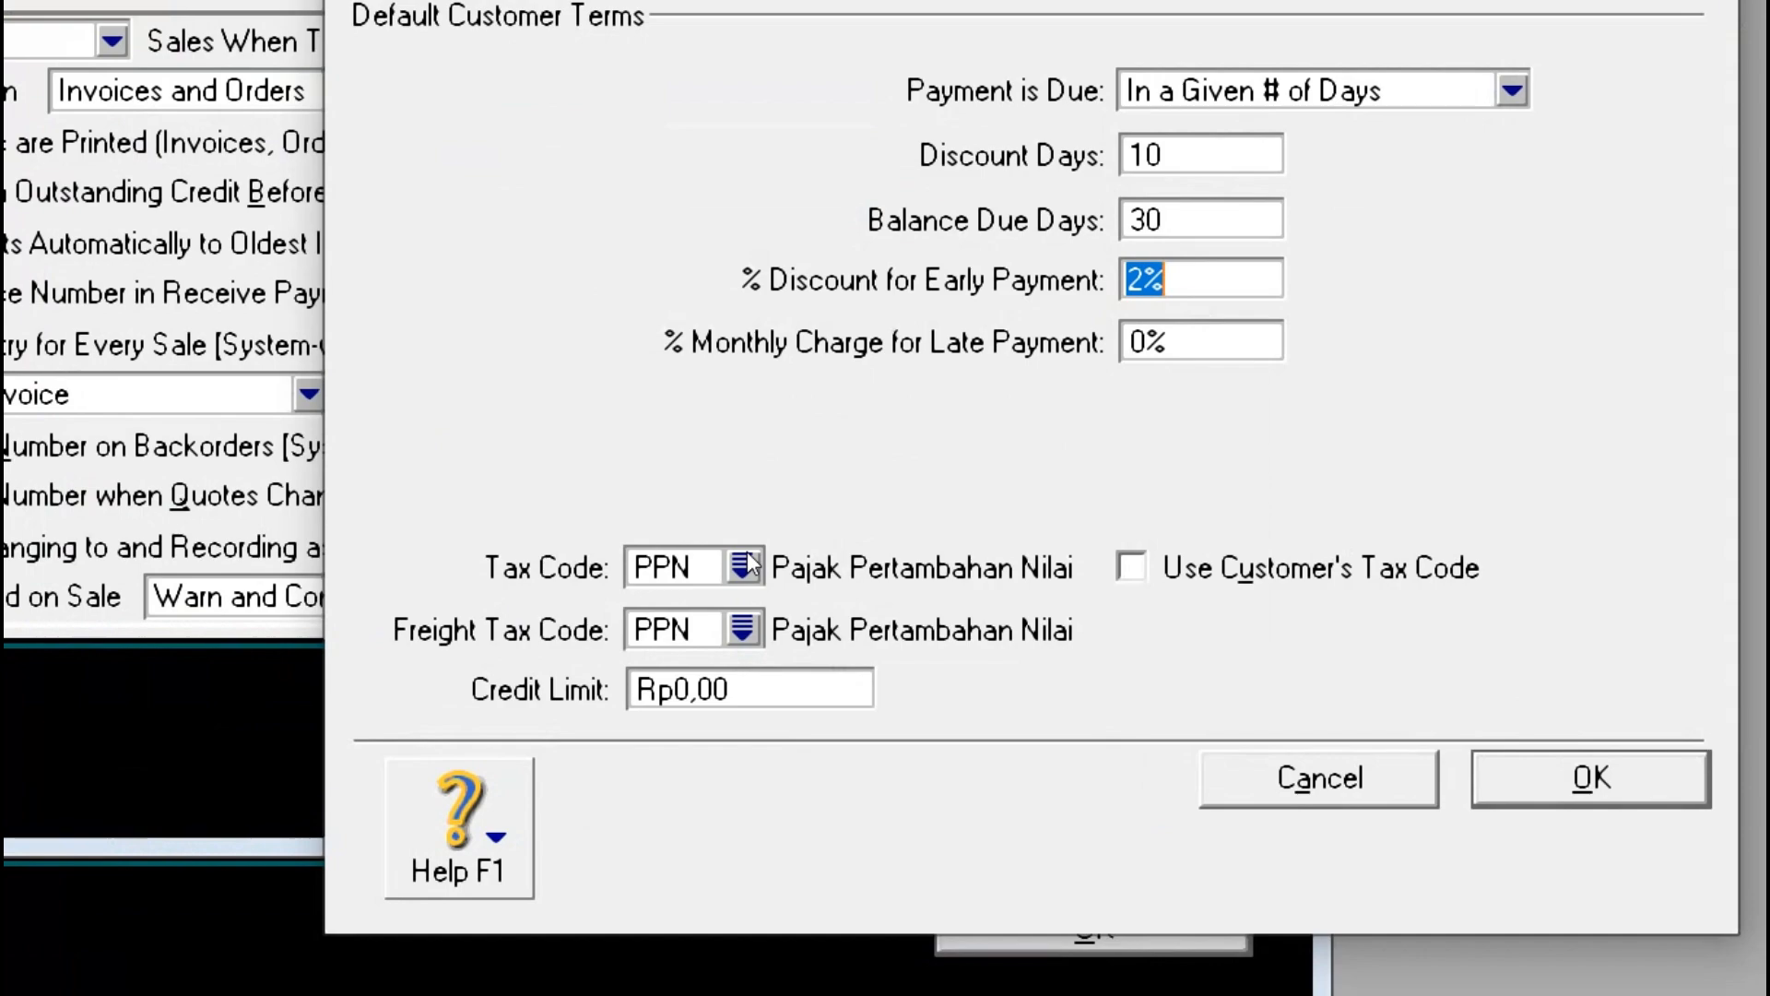
Step: Set both the Tax Code and Freight Tax Code to N-T Not Reportable
click(743, 557)
key(Up)
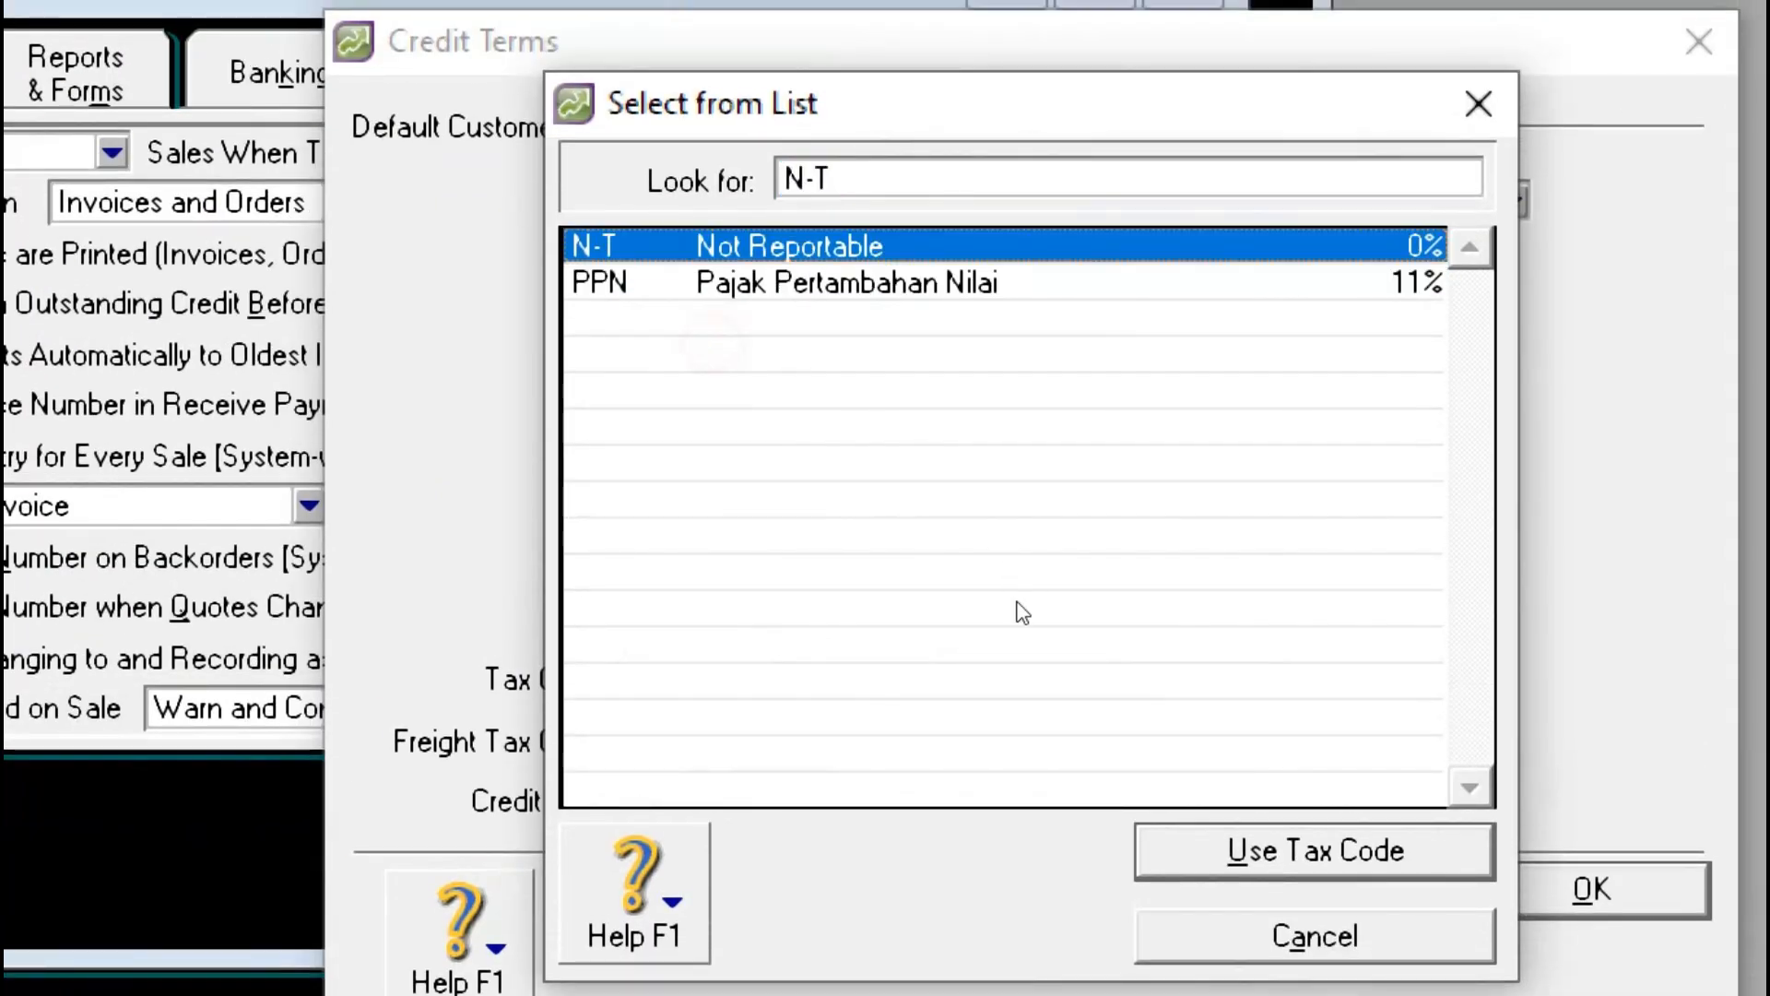
key(Return)
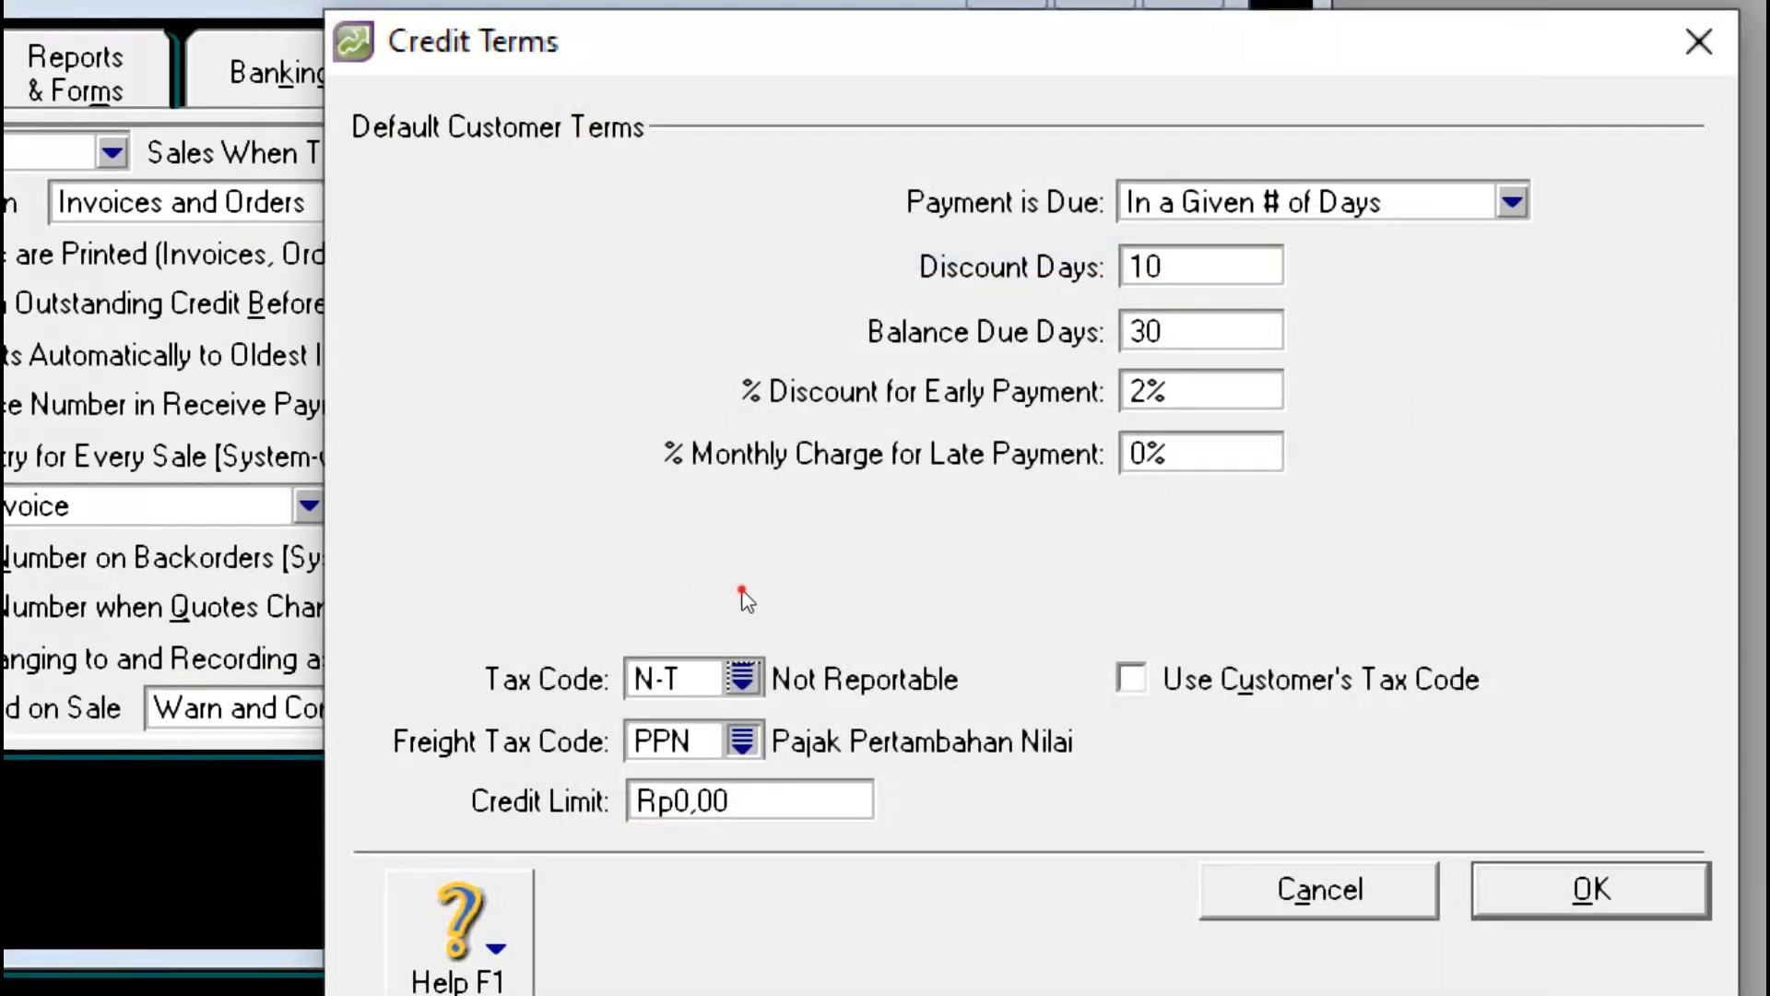
key(Tab)
key(Up)
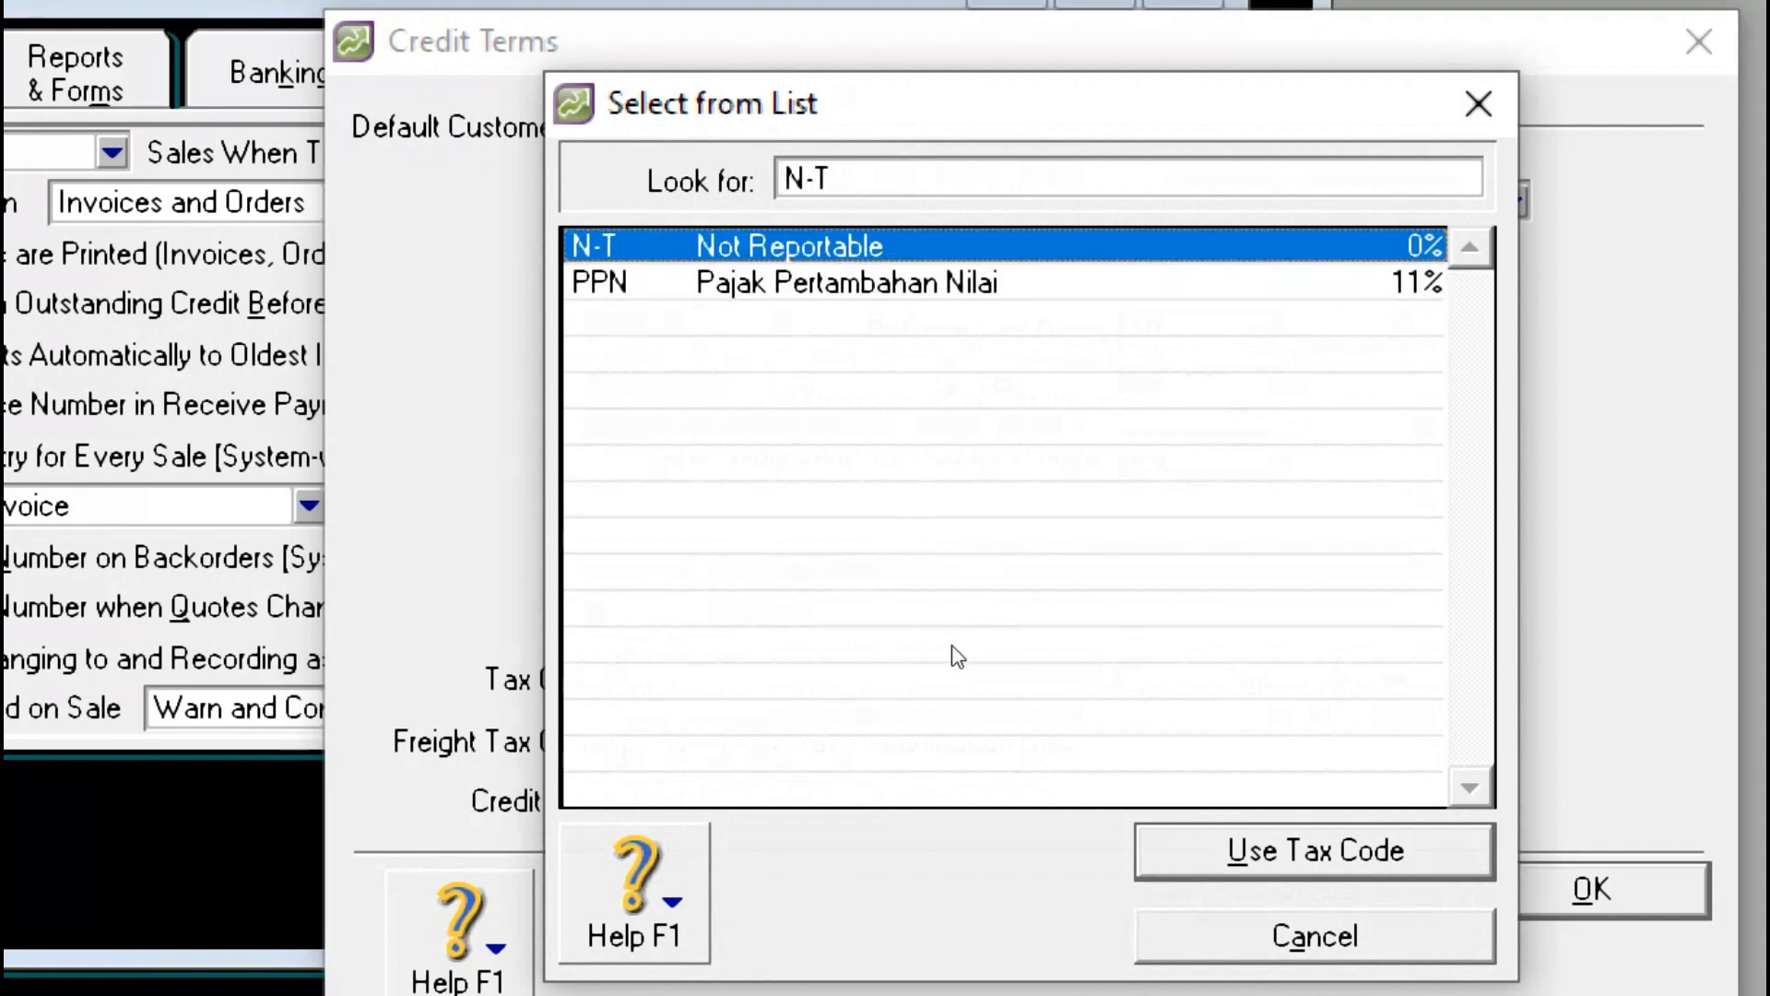
key(Return)
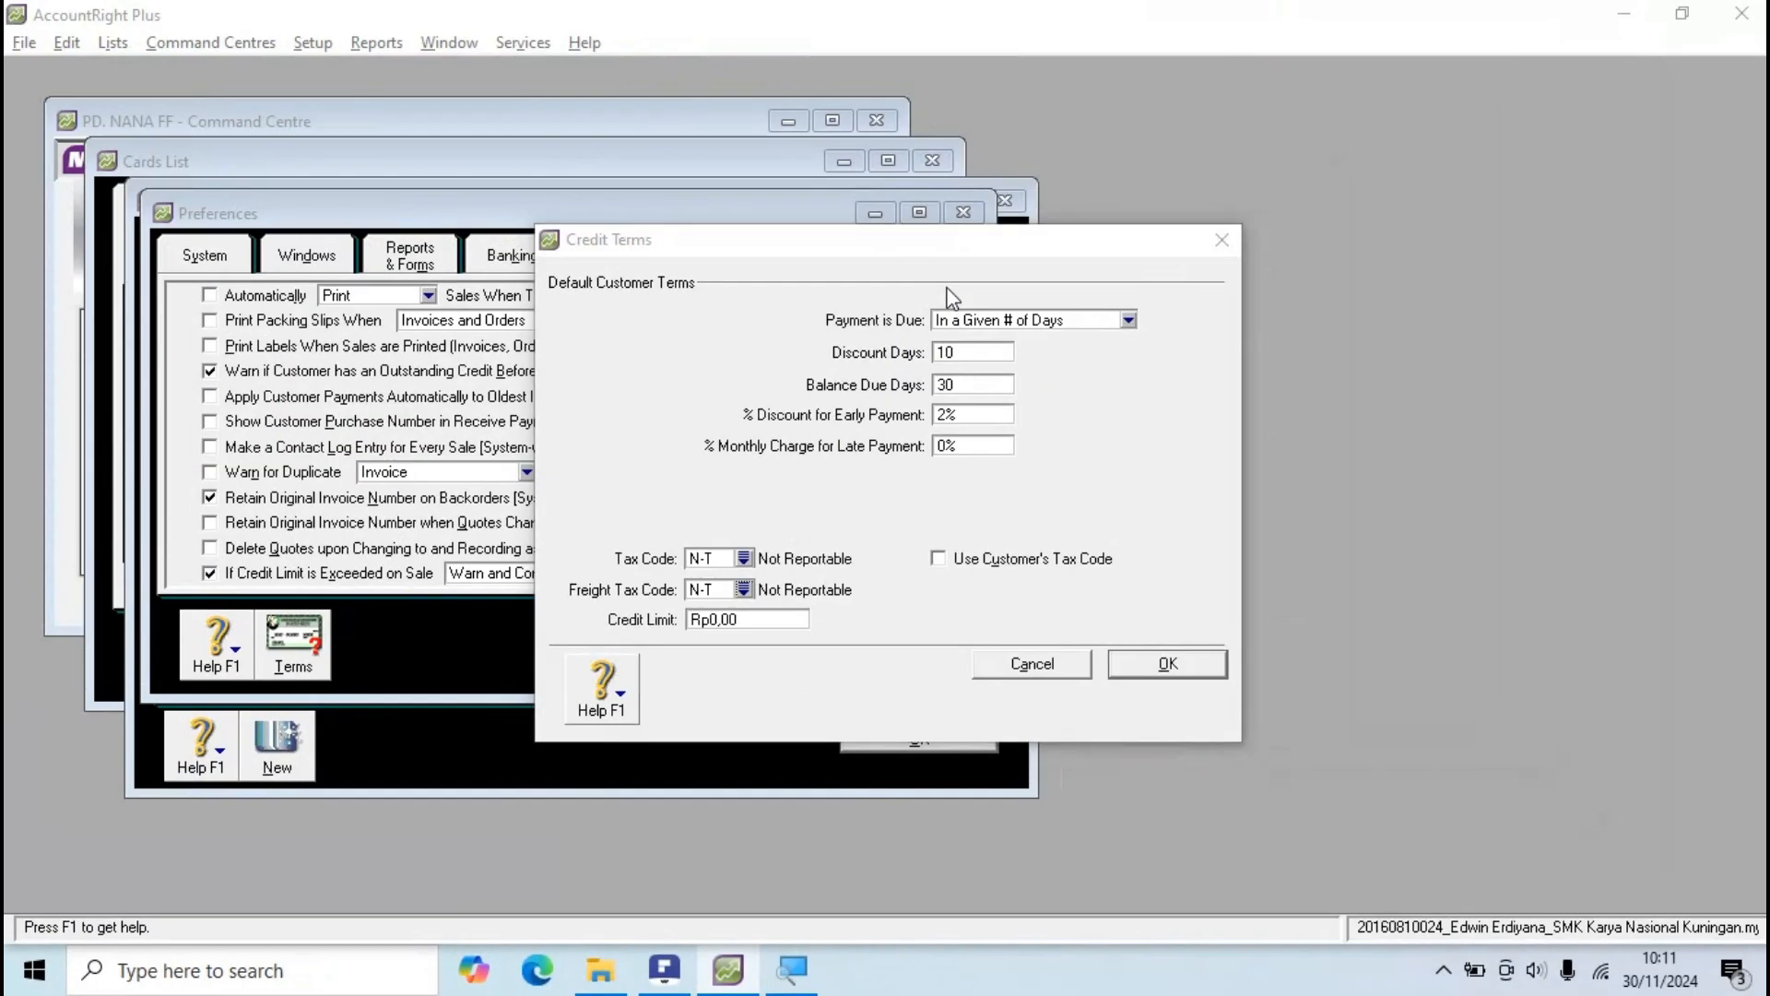
Step: Confirm the terms against the PDF, save the Credit Terms with OK, and close Preferences
key(alt+Tab)
click(438, 559)
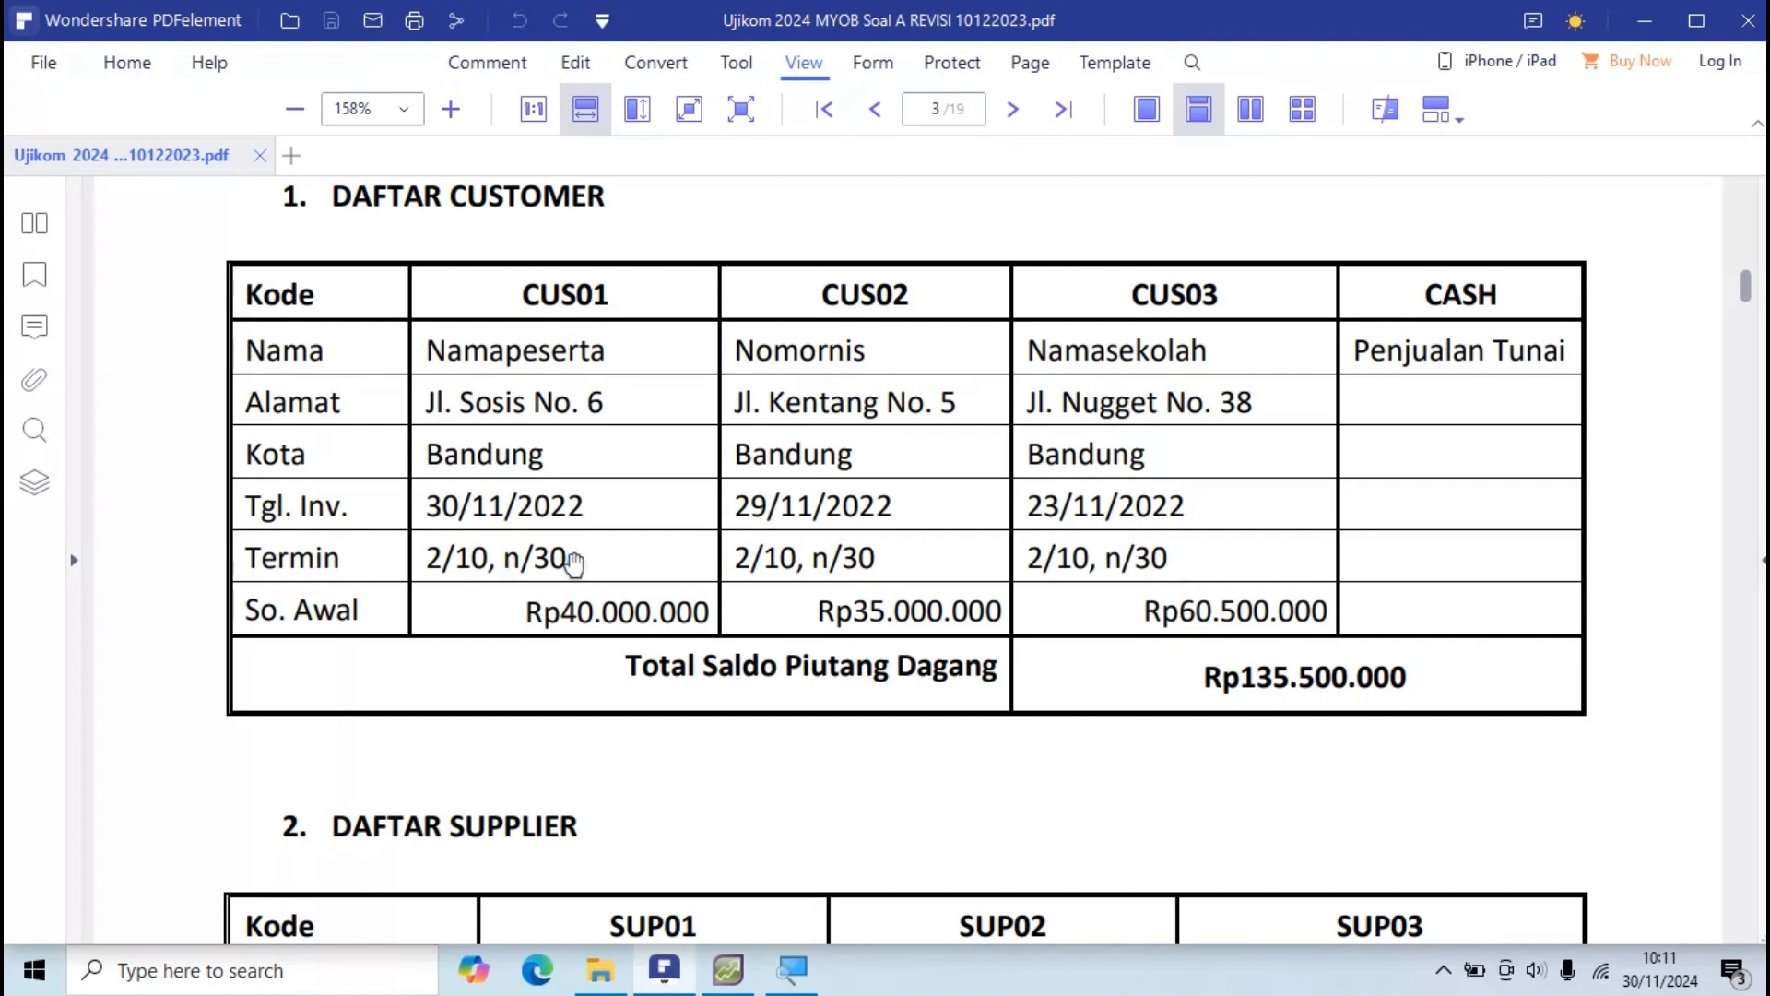
key(alt+Tab)
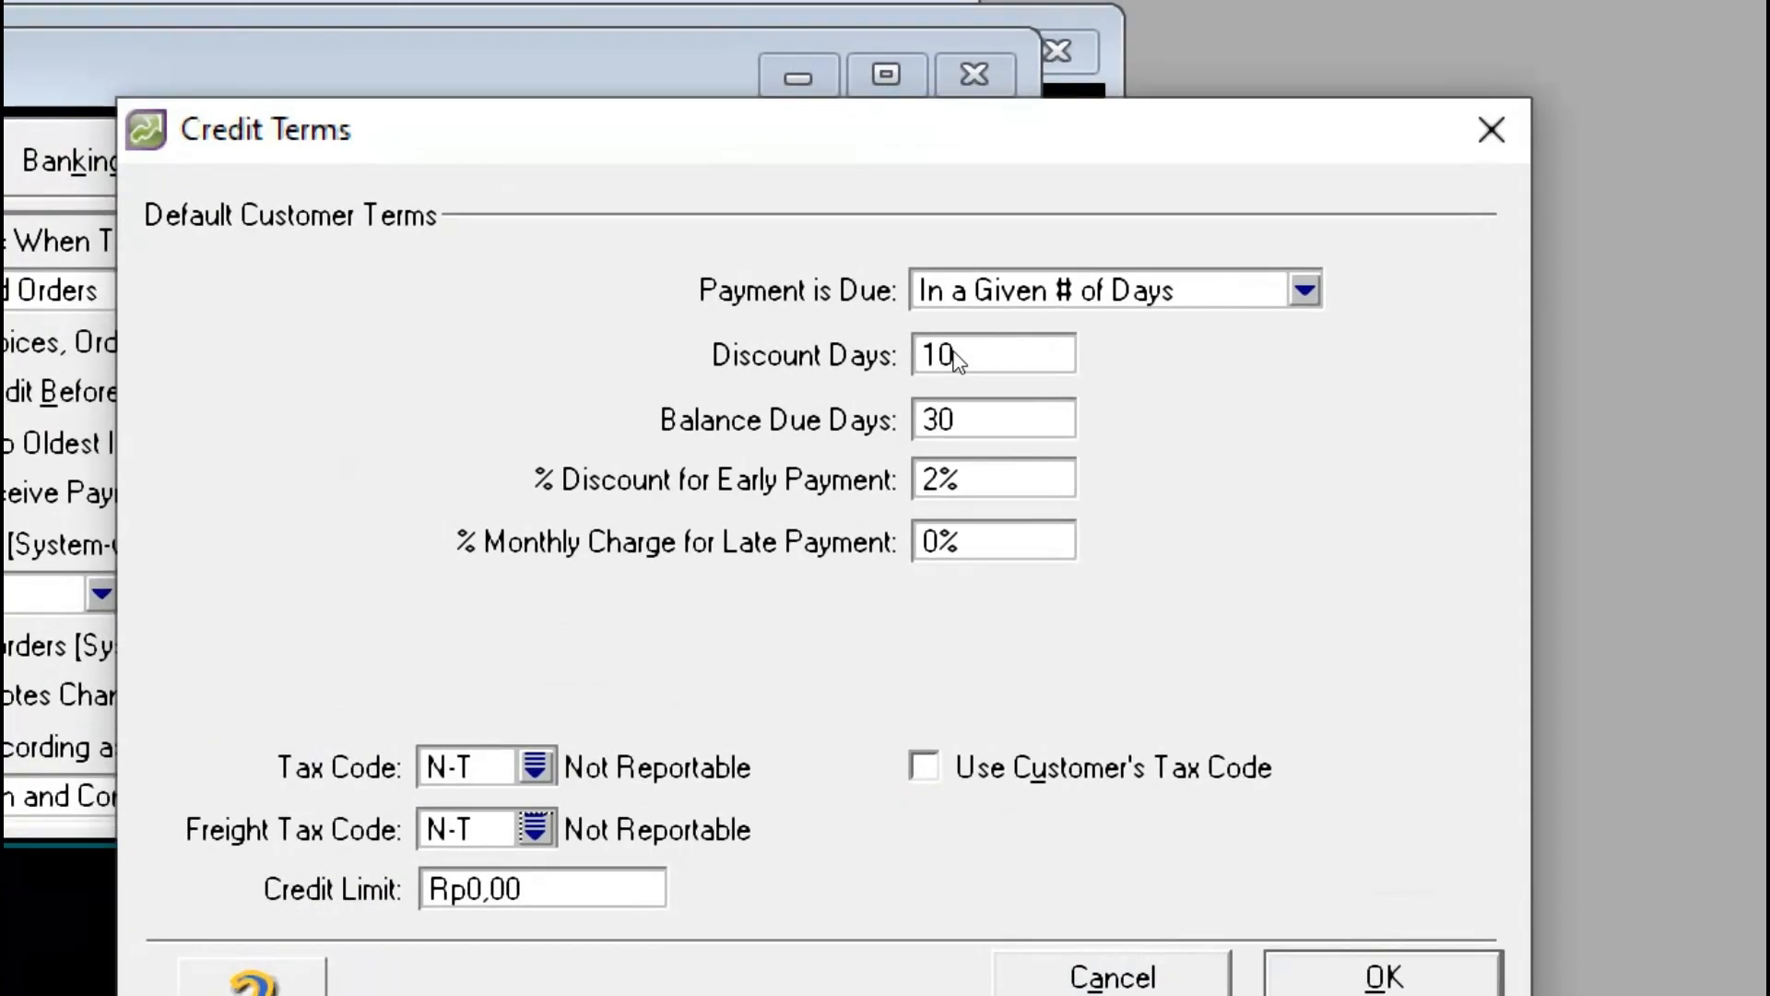
double_click(940, 417)
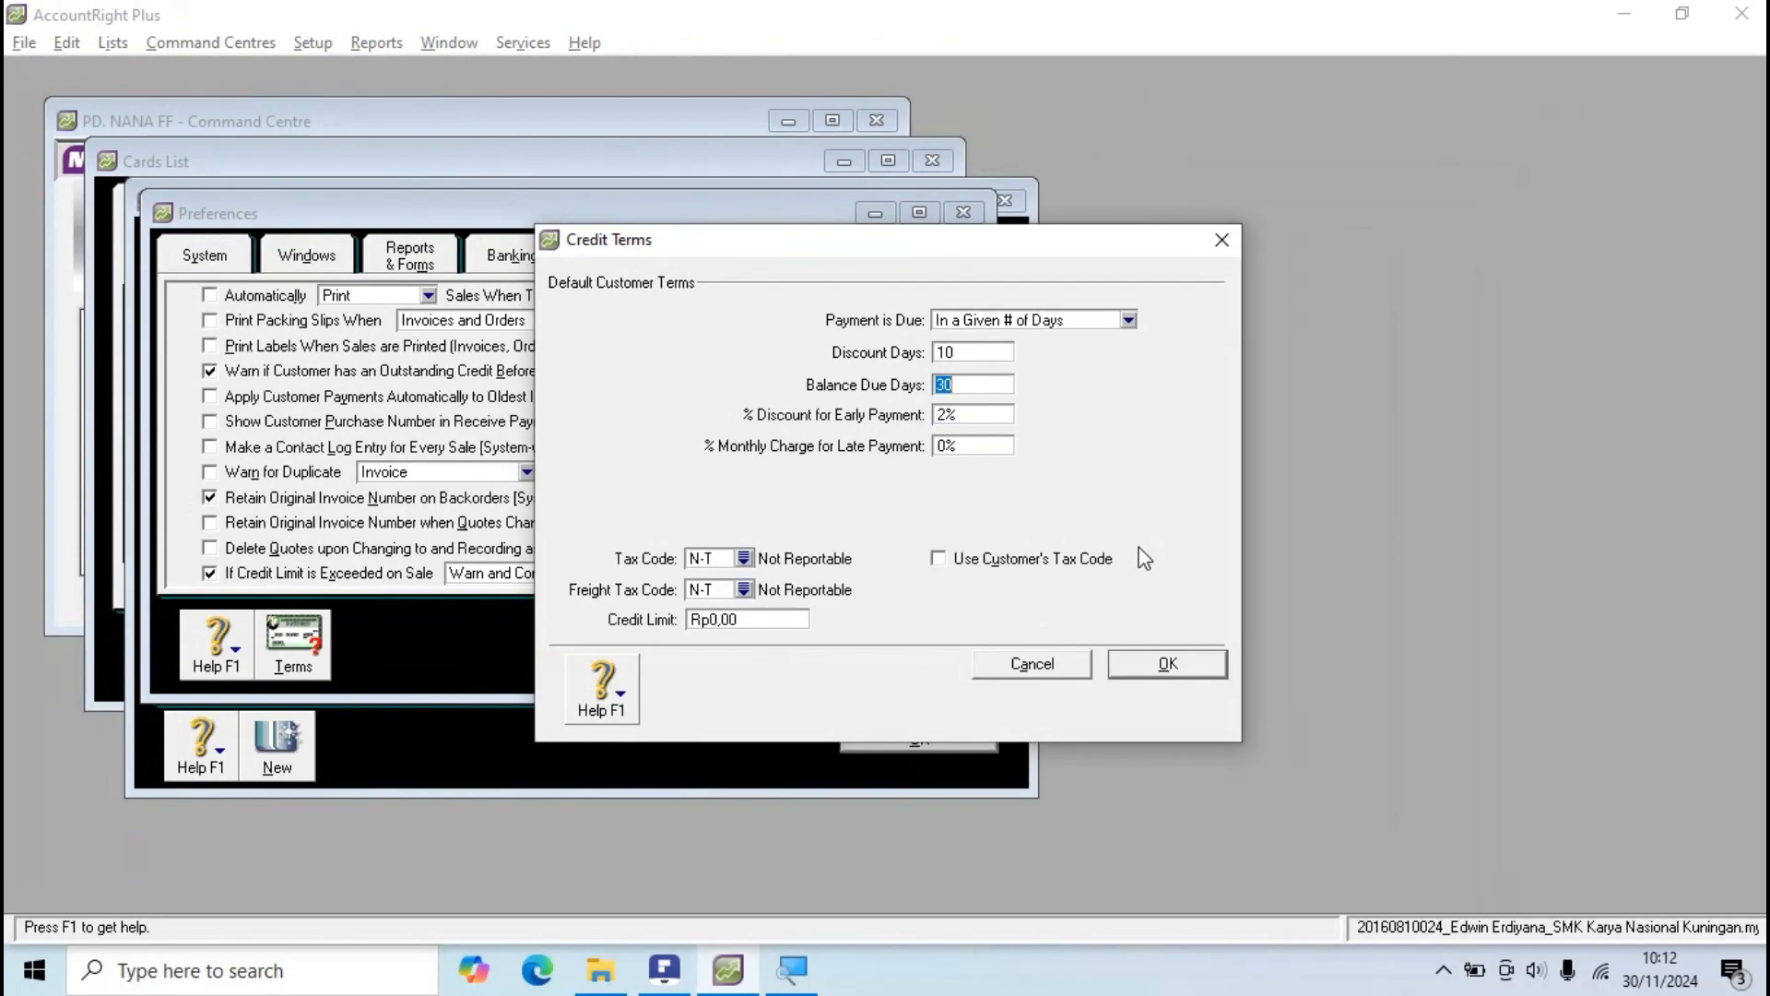
click(1163, 662)
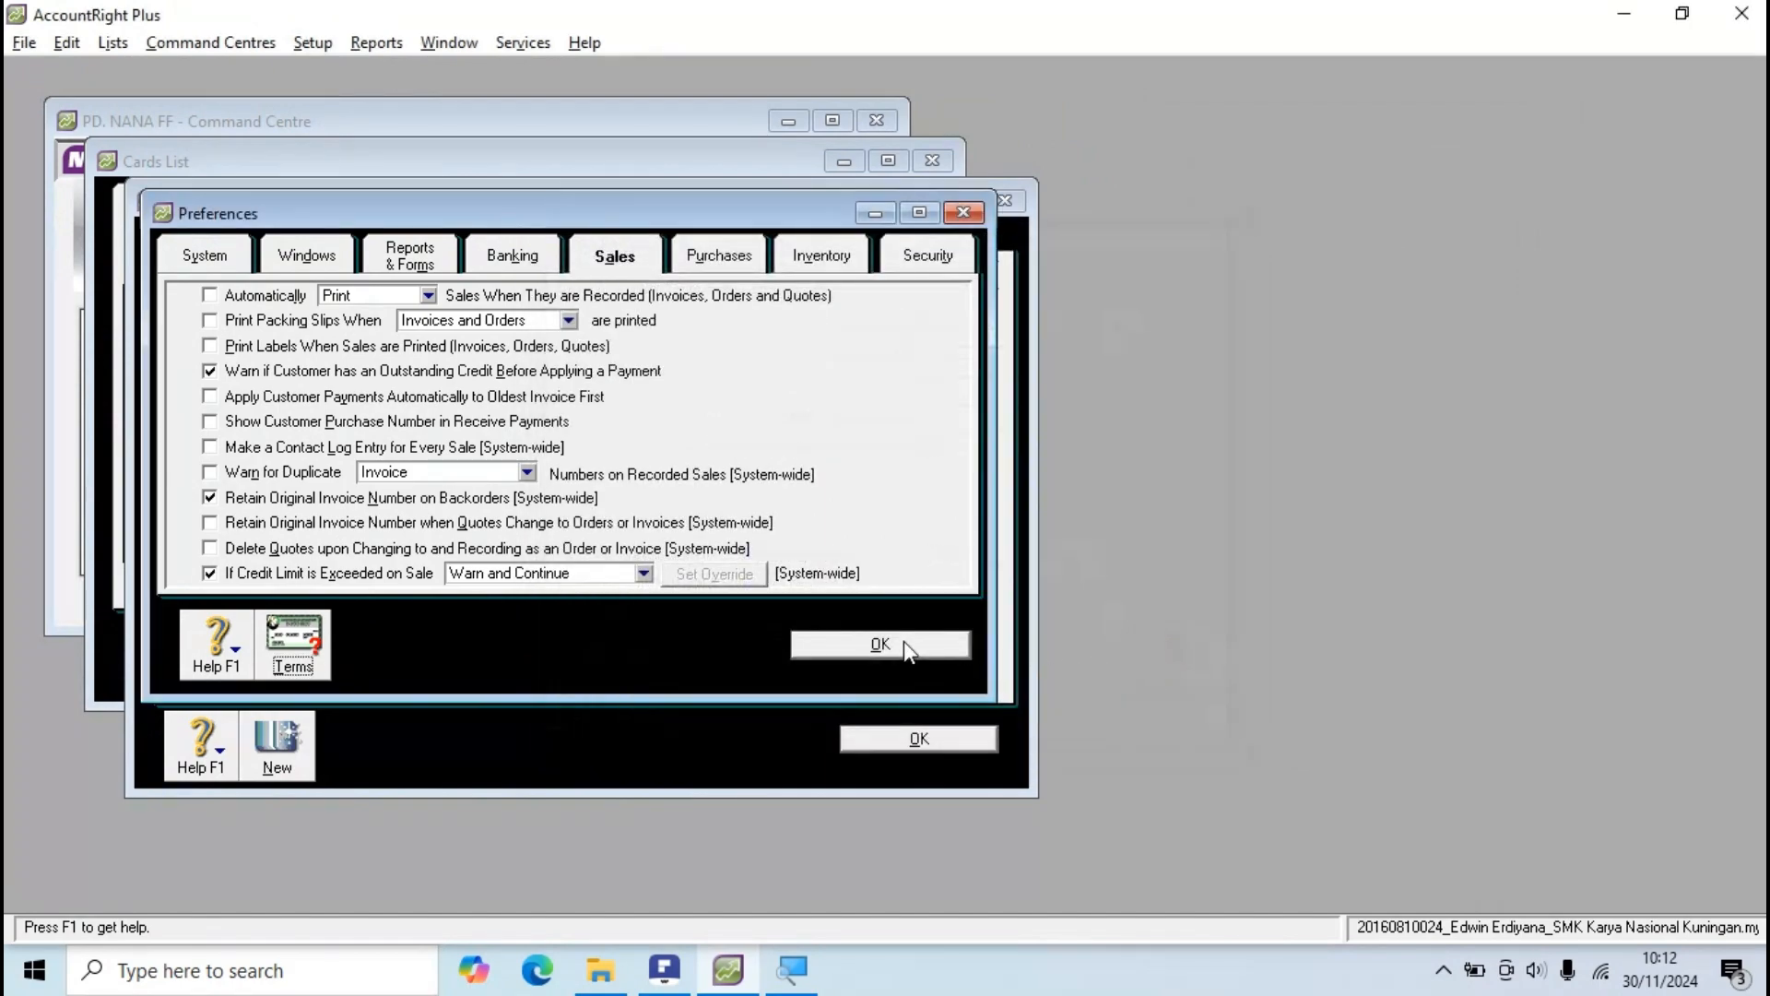
click(904, 643)
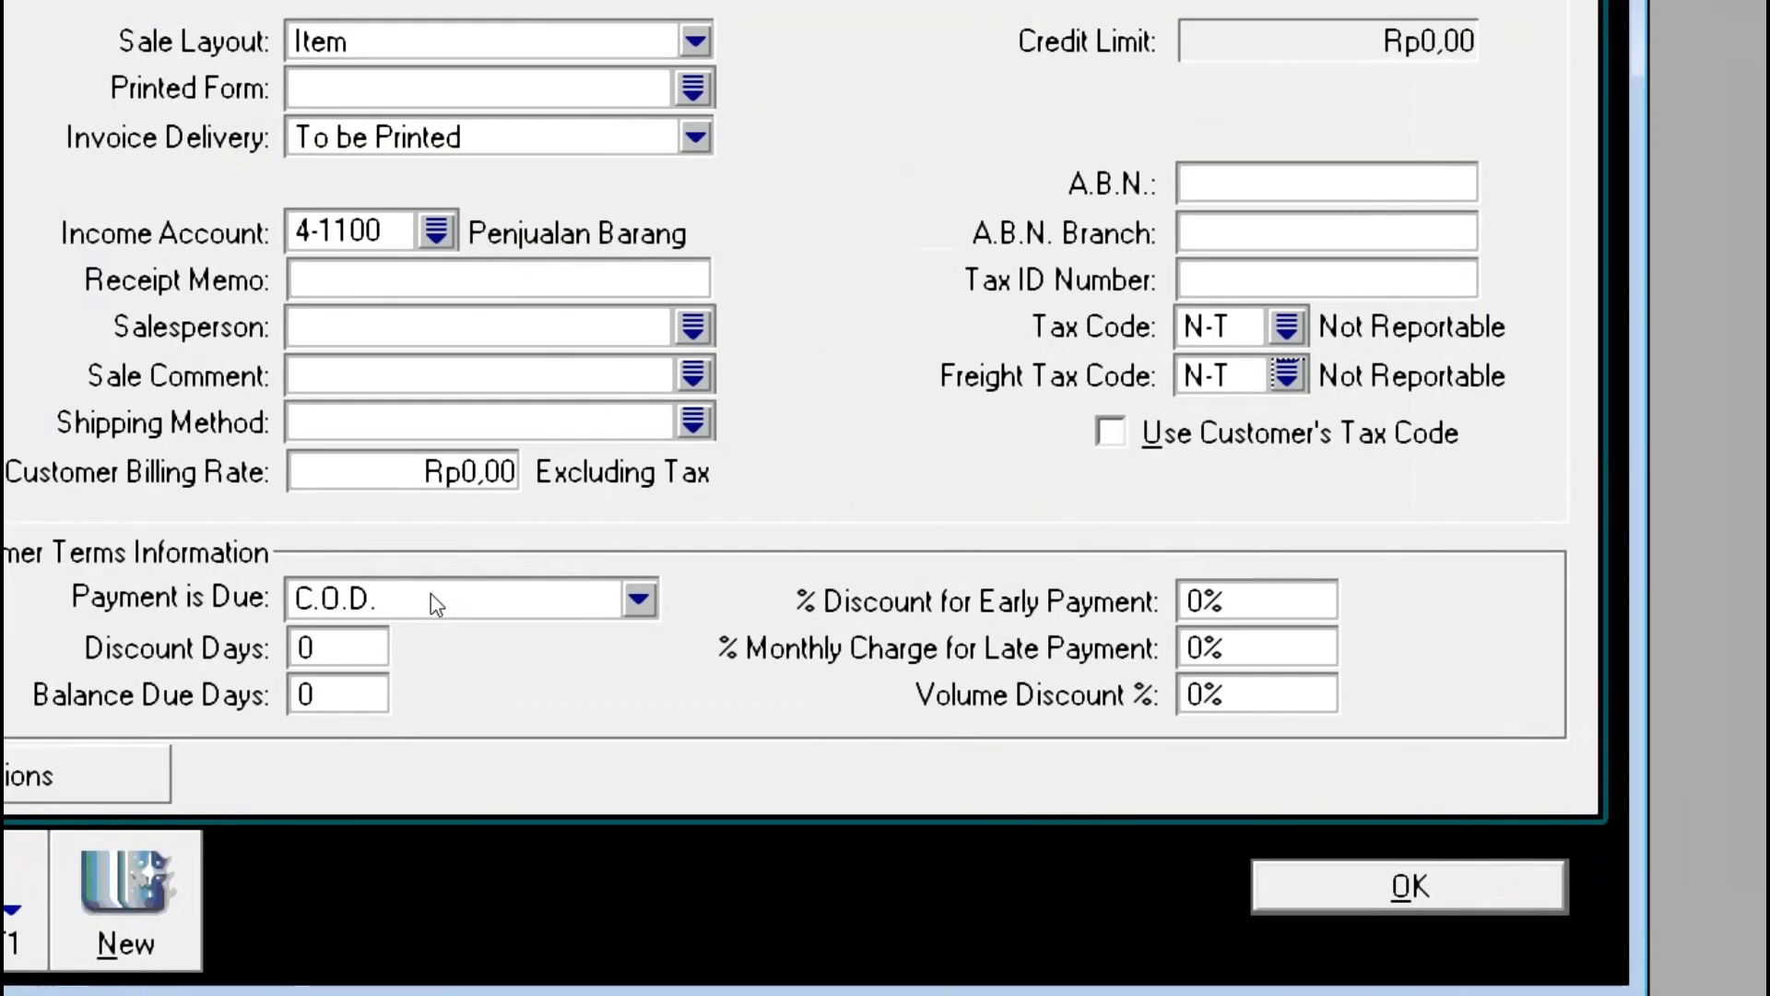
Step: Set CUS01's terms to In a Given # of Days: 10 discount days, 30 balance days, 2% discount
click(431, 594)
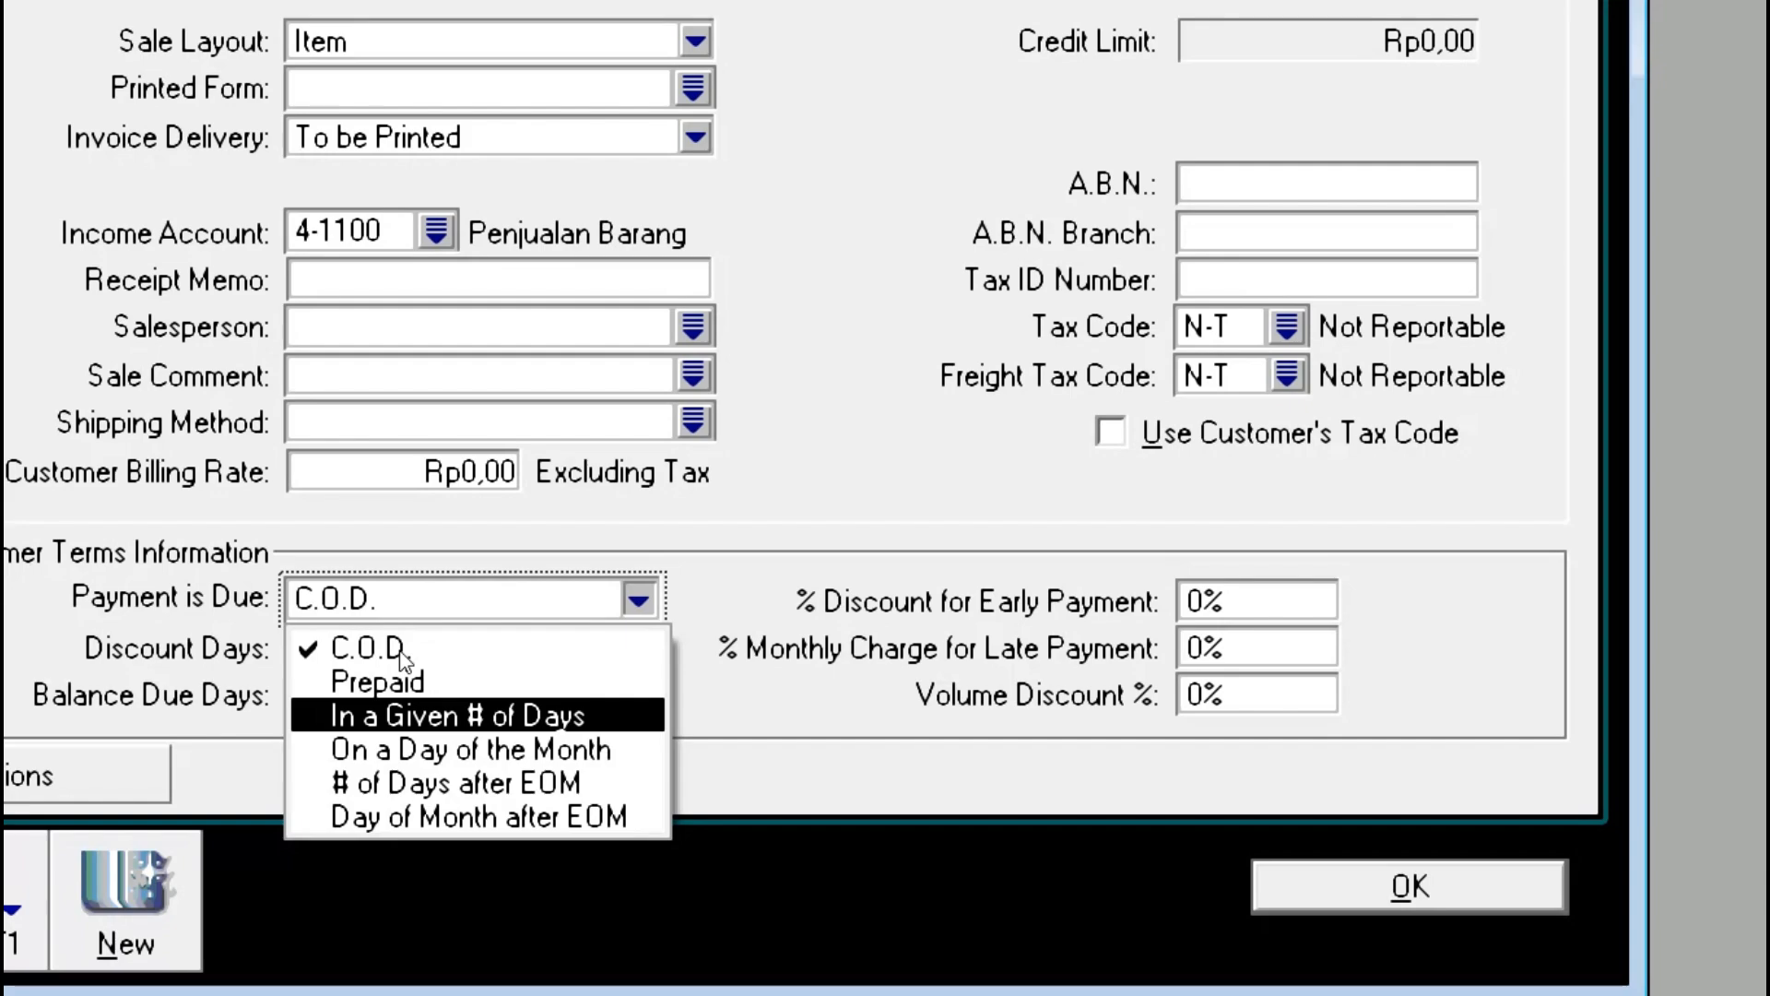
click(403, 656)
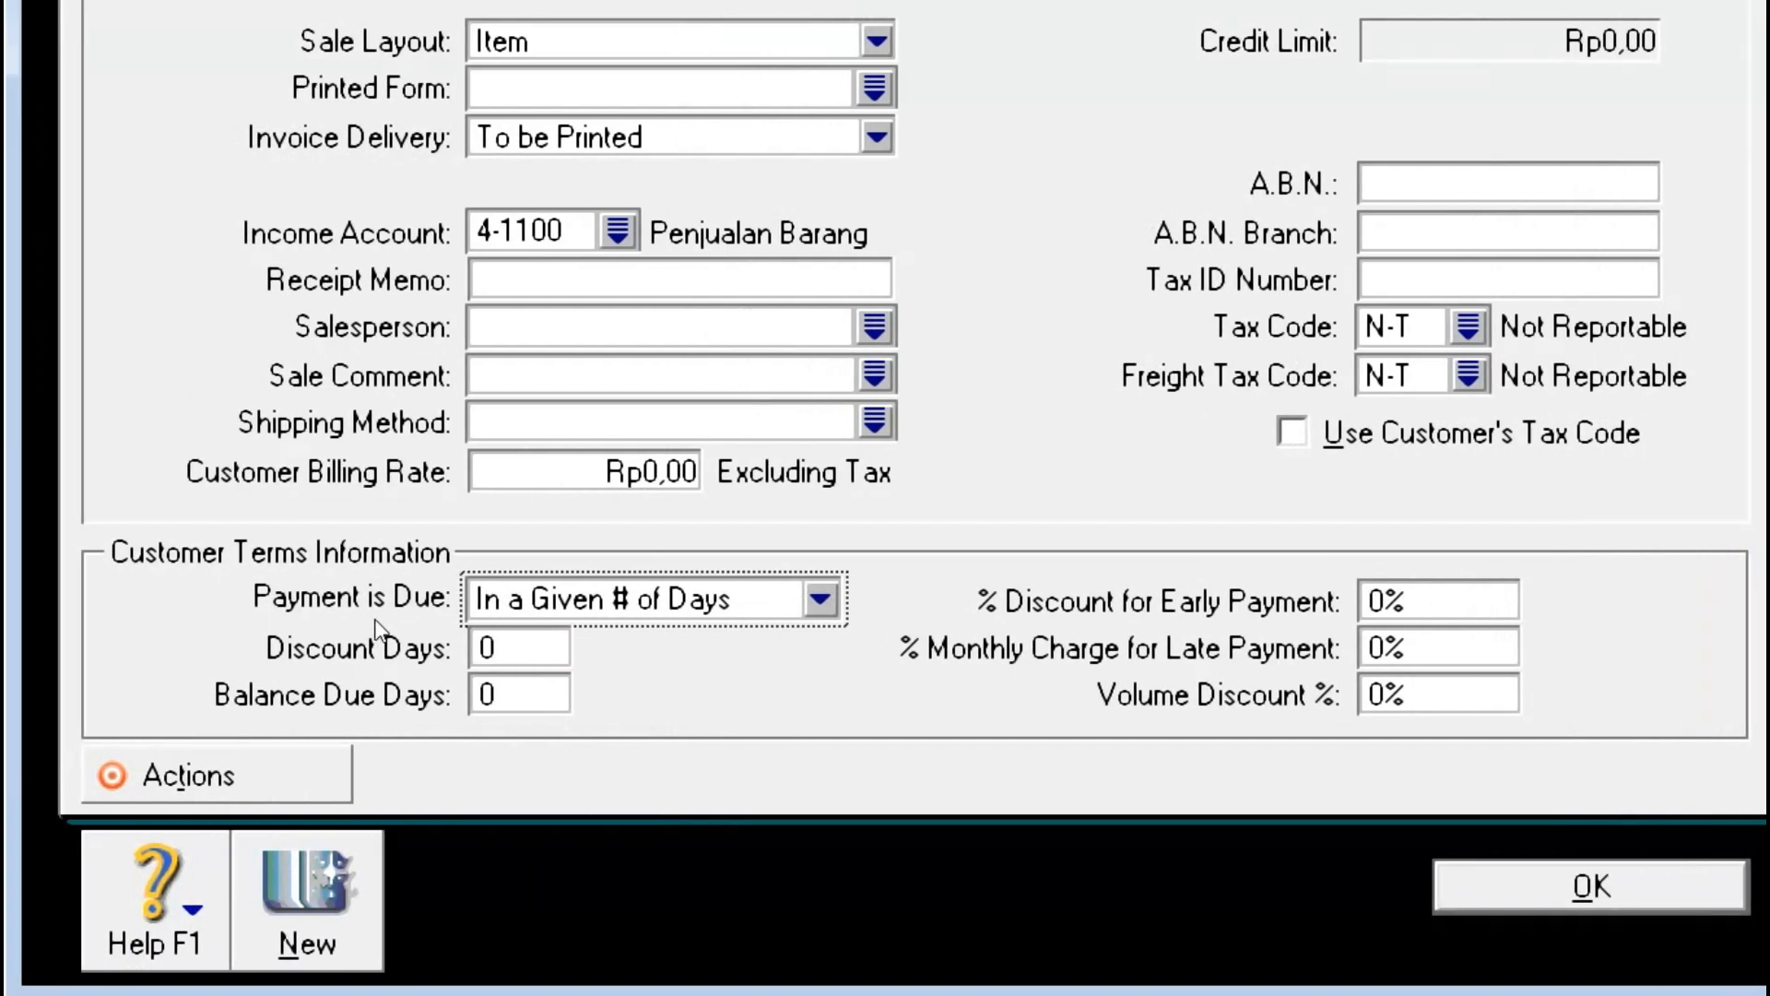
key(Tab)
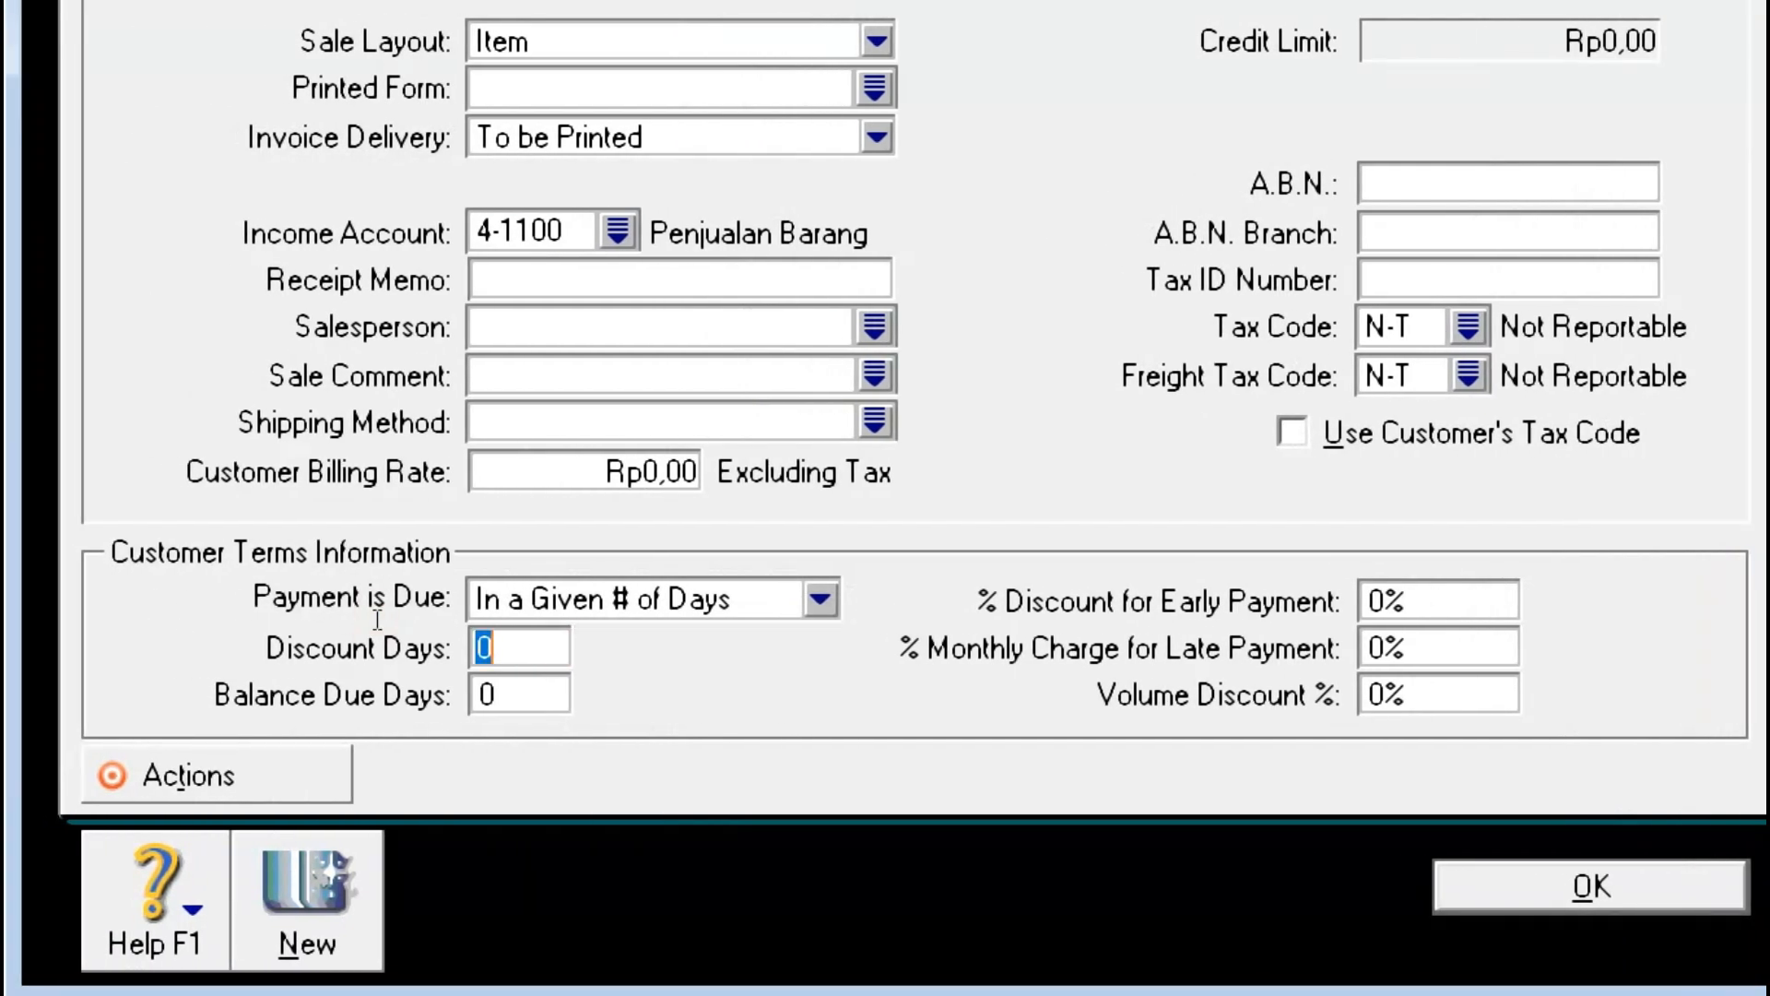
text(10)
key(Tab)
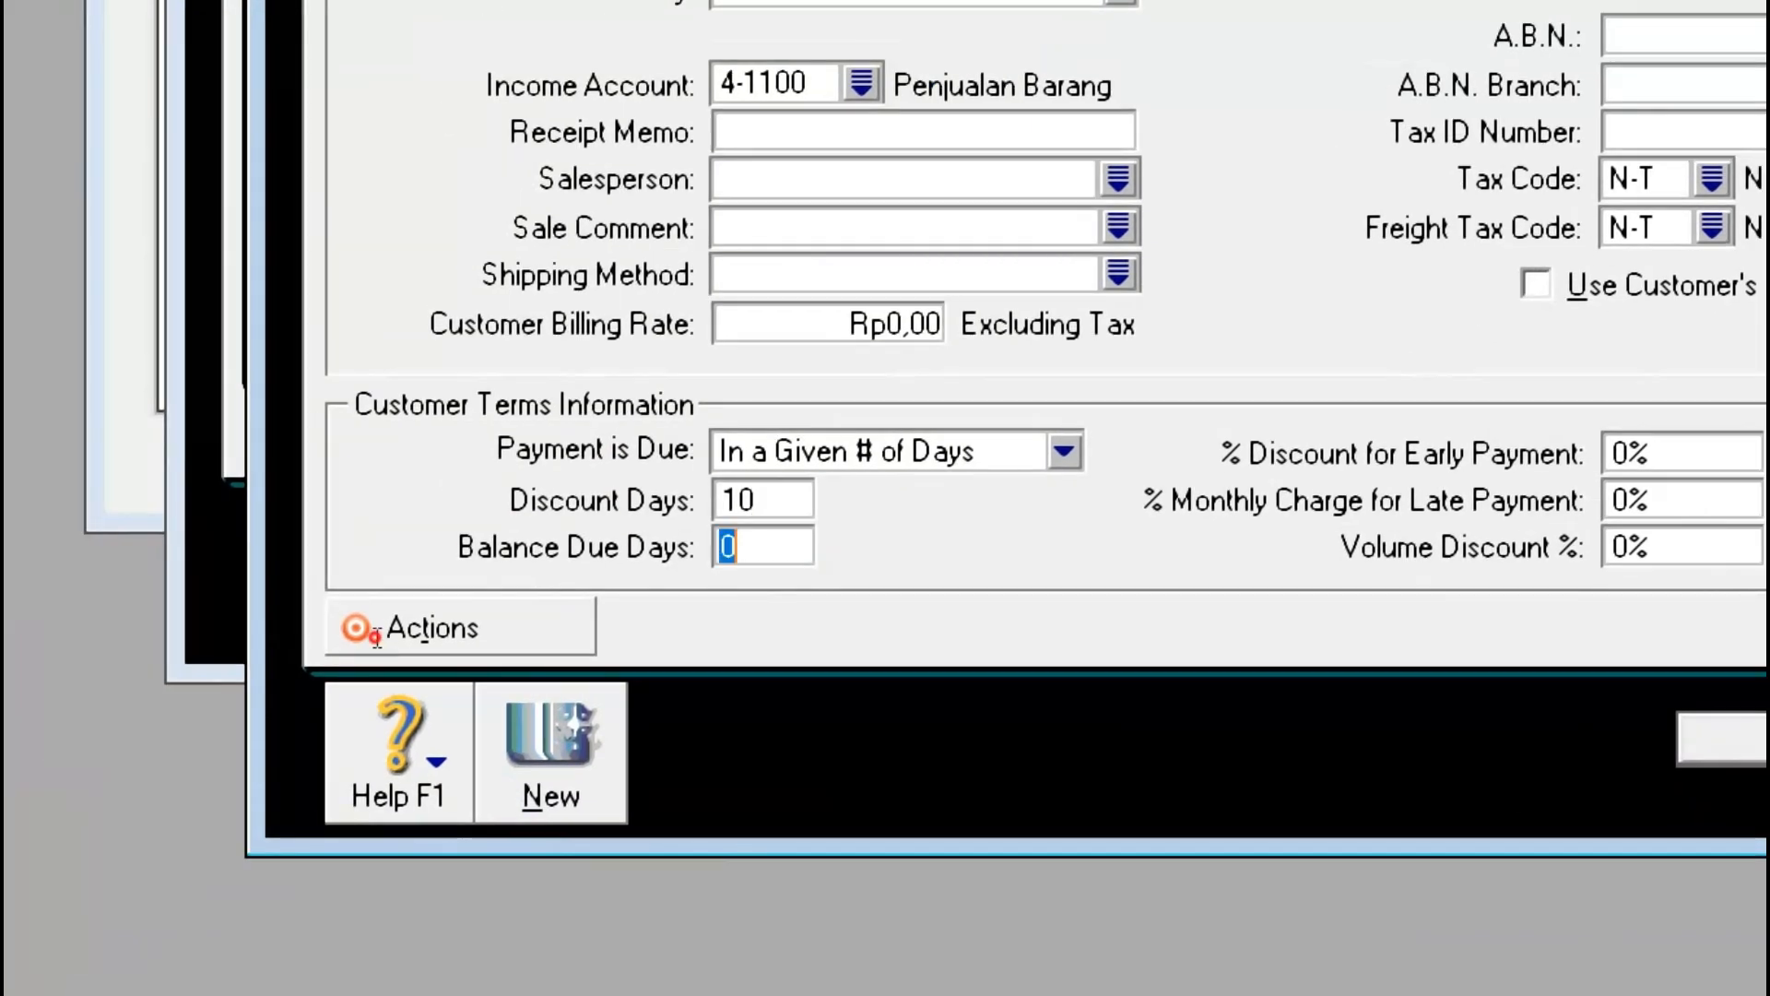
text(30)
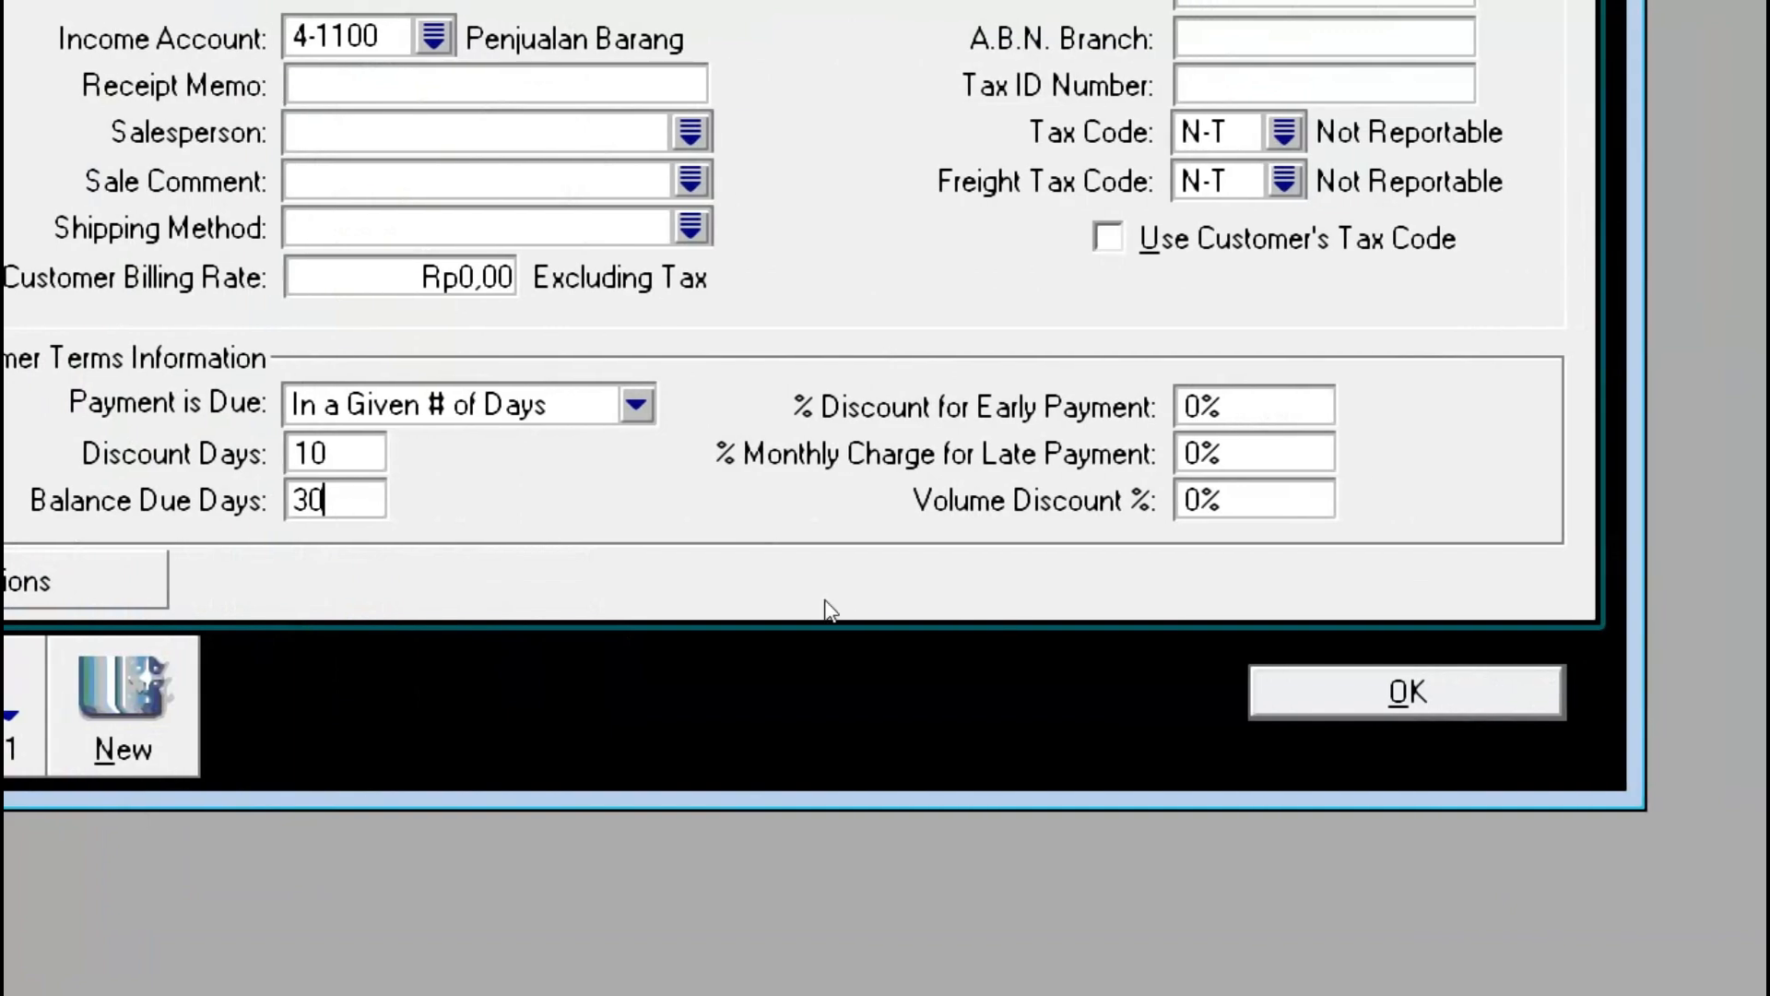
key(Tab)
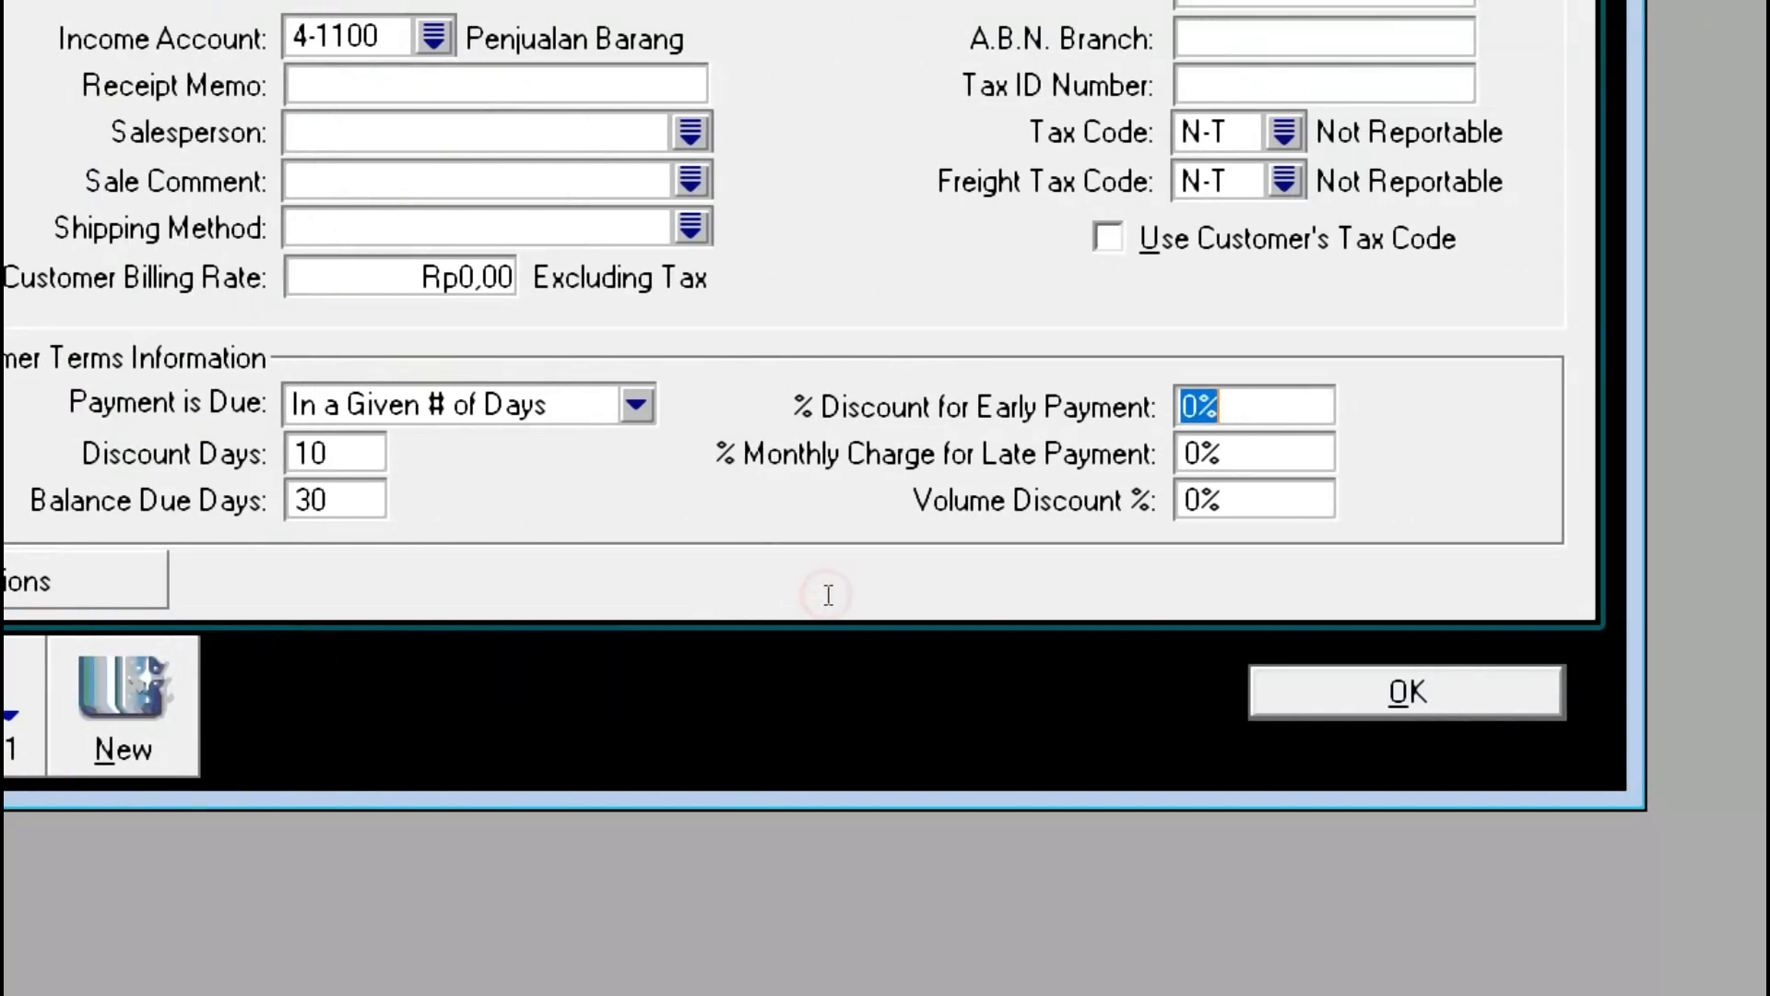
text(2)
key(Tab)
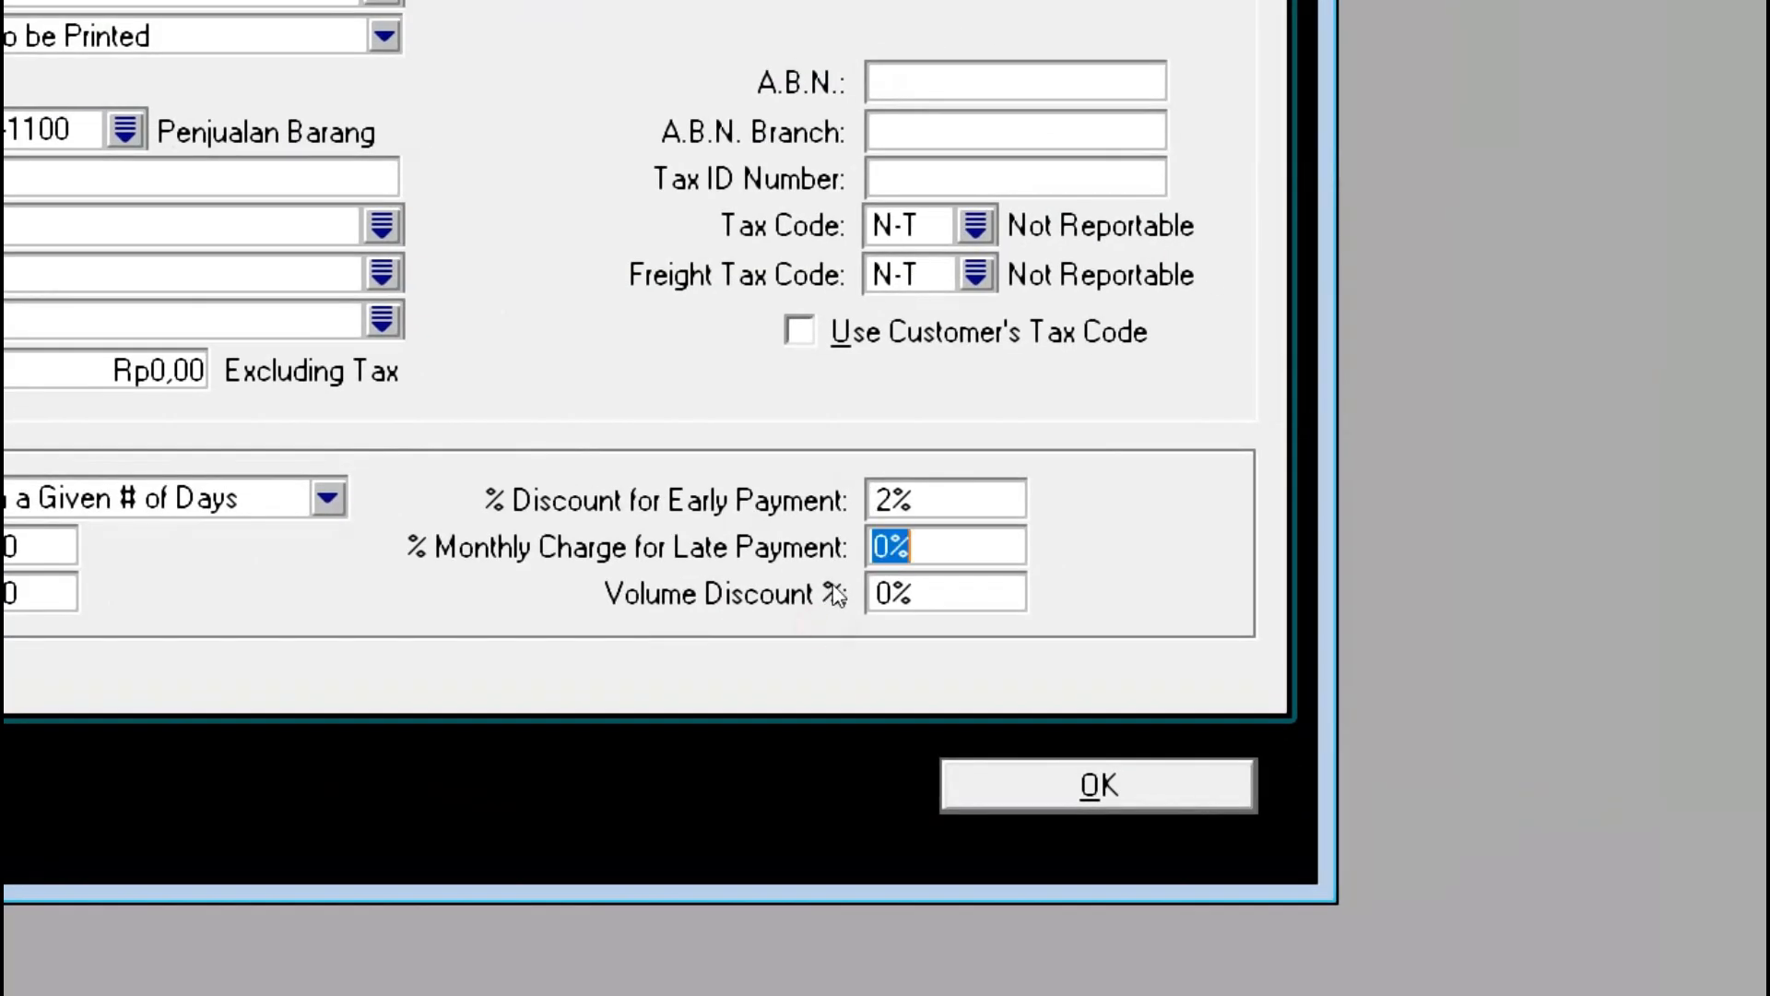
key(shift+Tab)
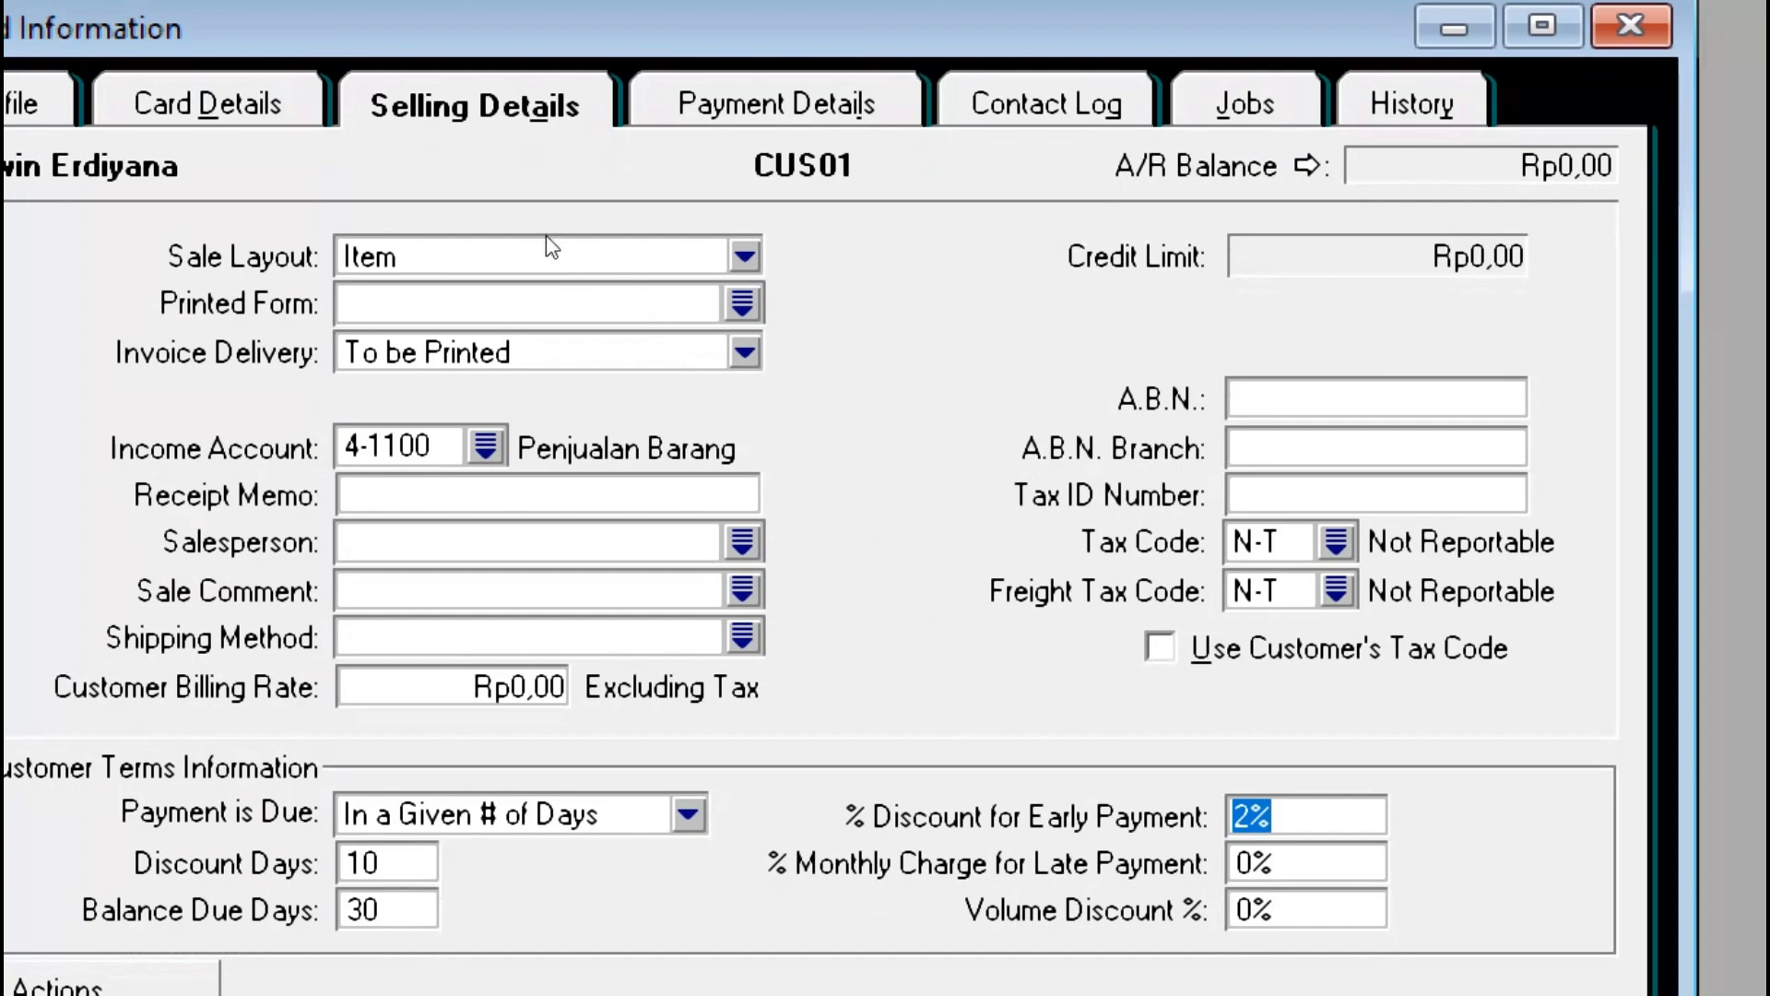
Step: Review CUS01's payment details without changing the method, then save the card
key(ctrl+Tab)
key(ctrl+shift+Tab)
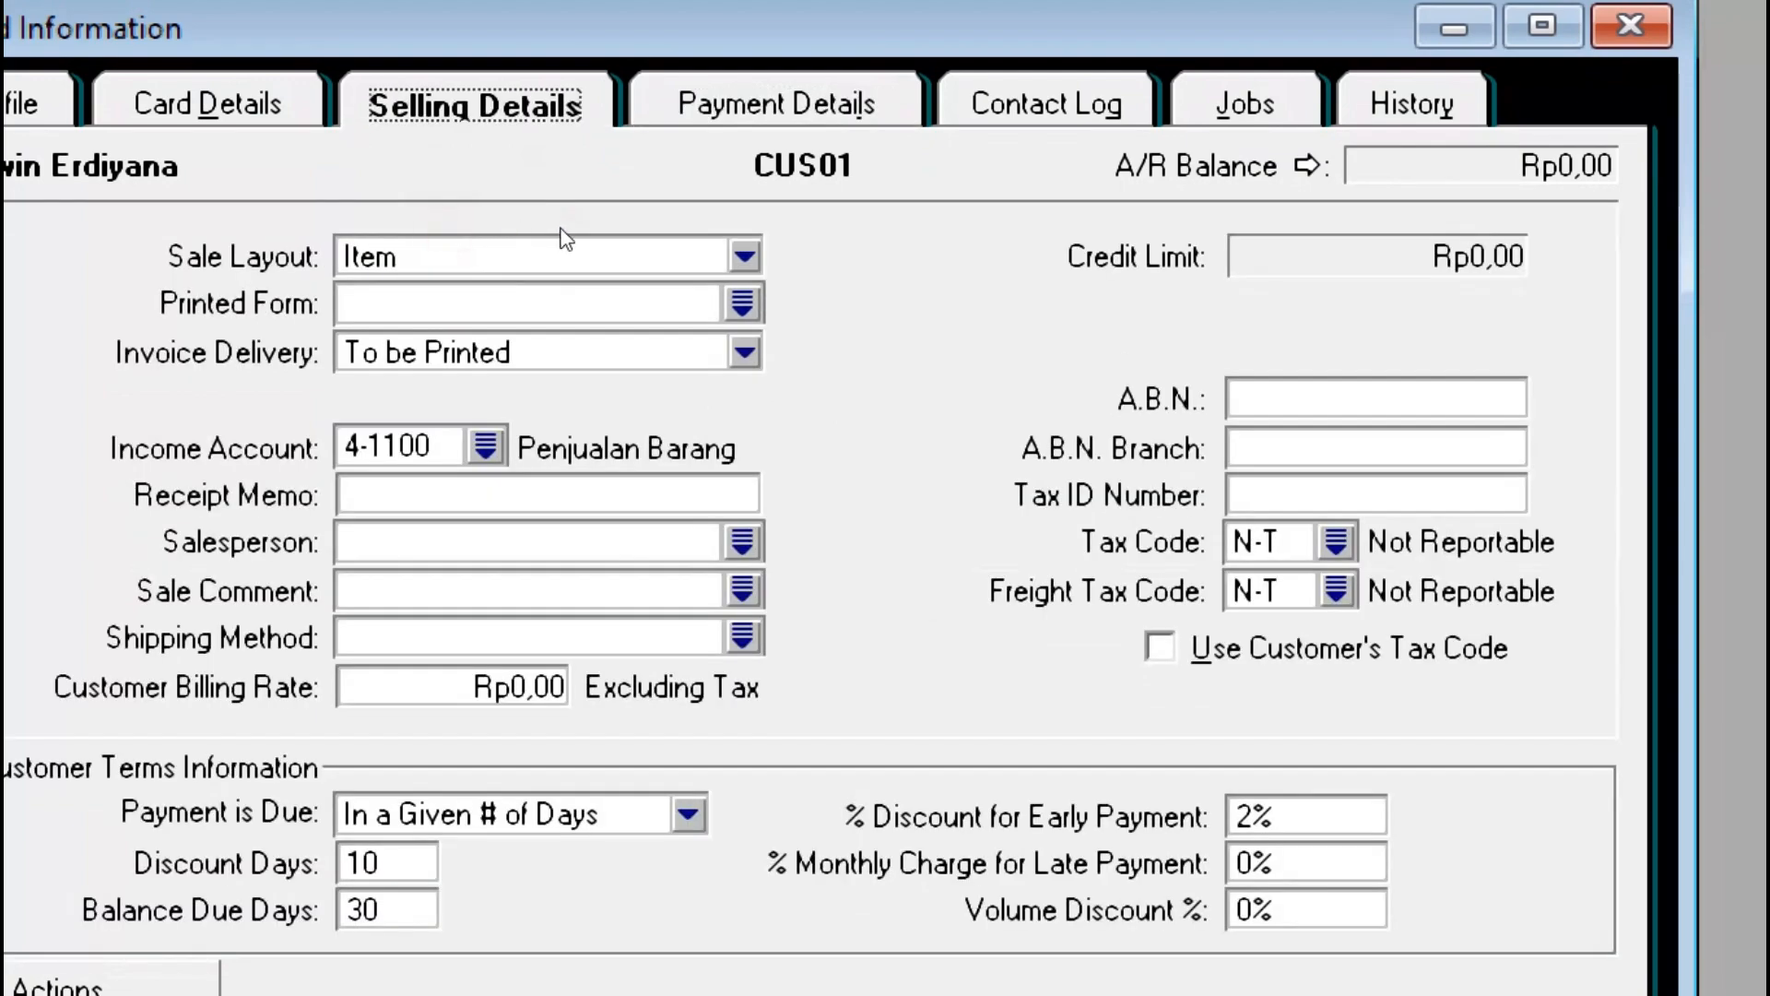
key(ctrl+Tab)
click(511, 291)
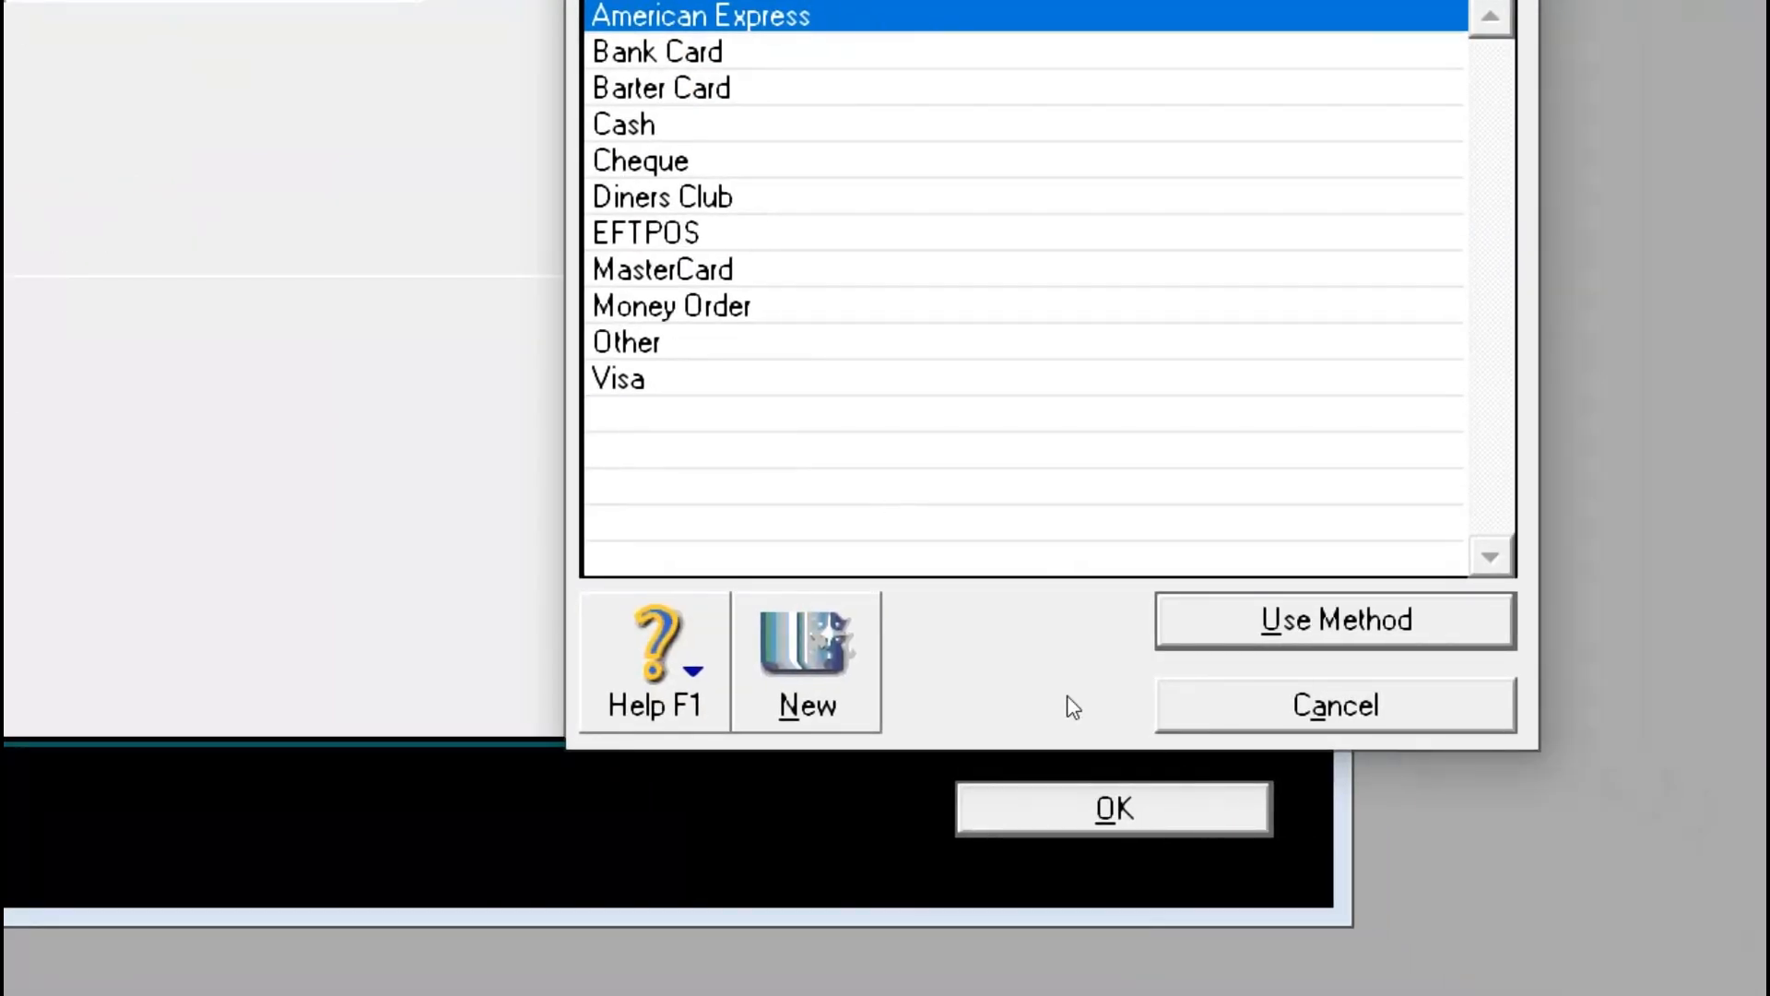
click(1043, 680)
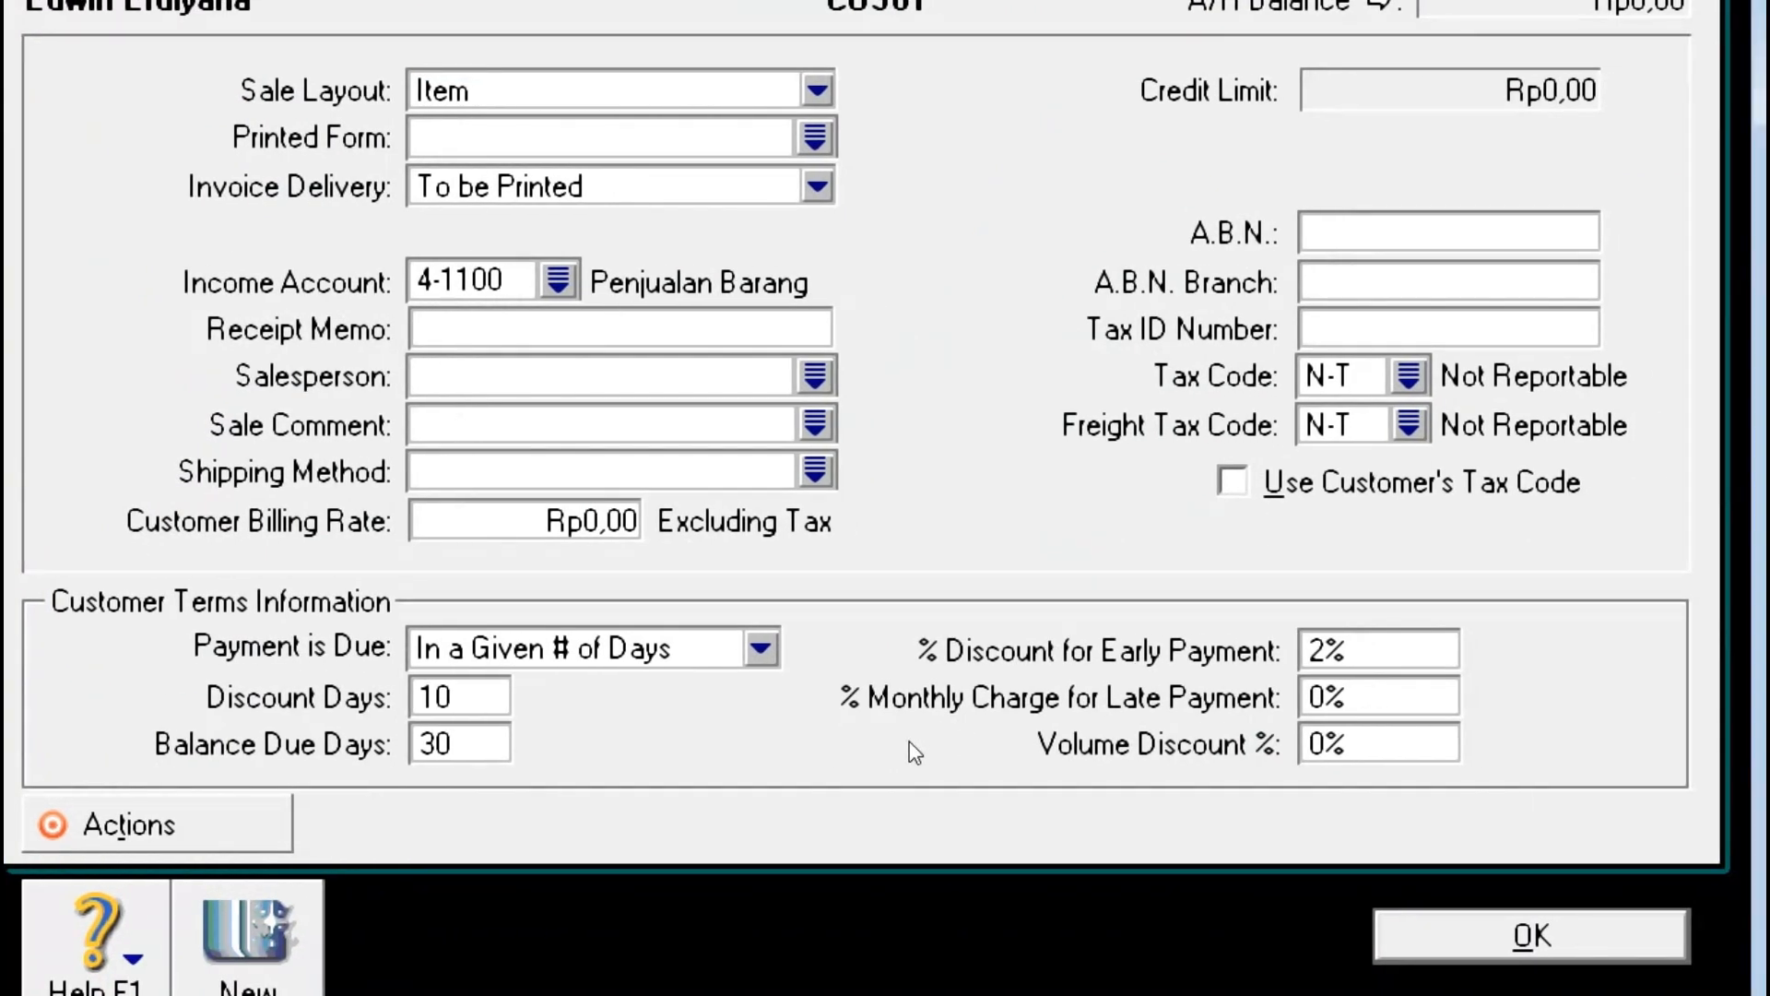
key(Return)
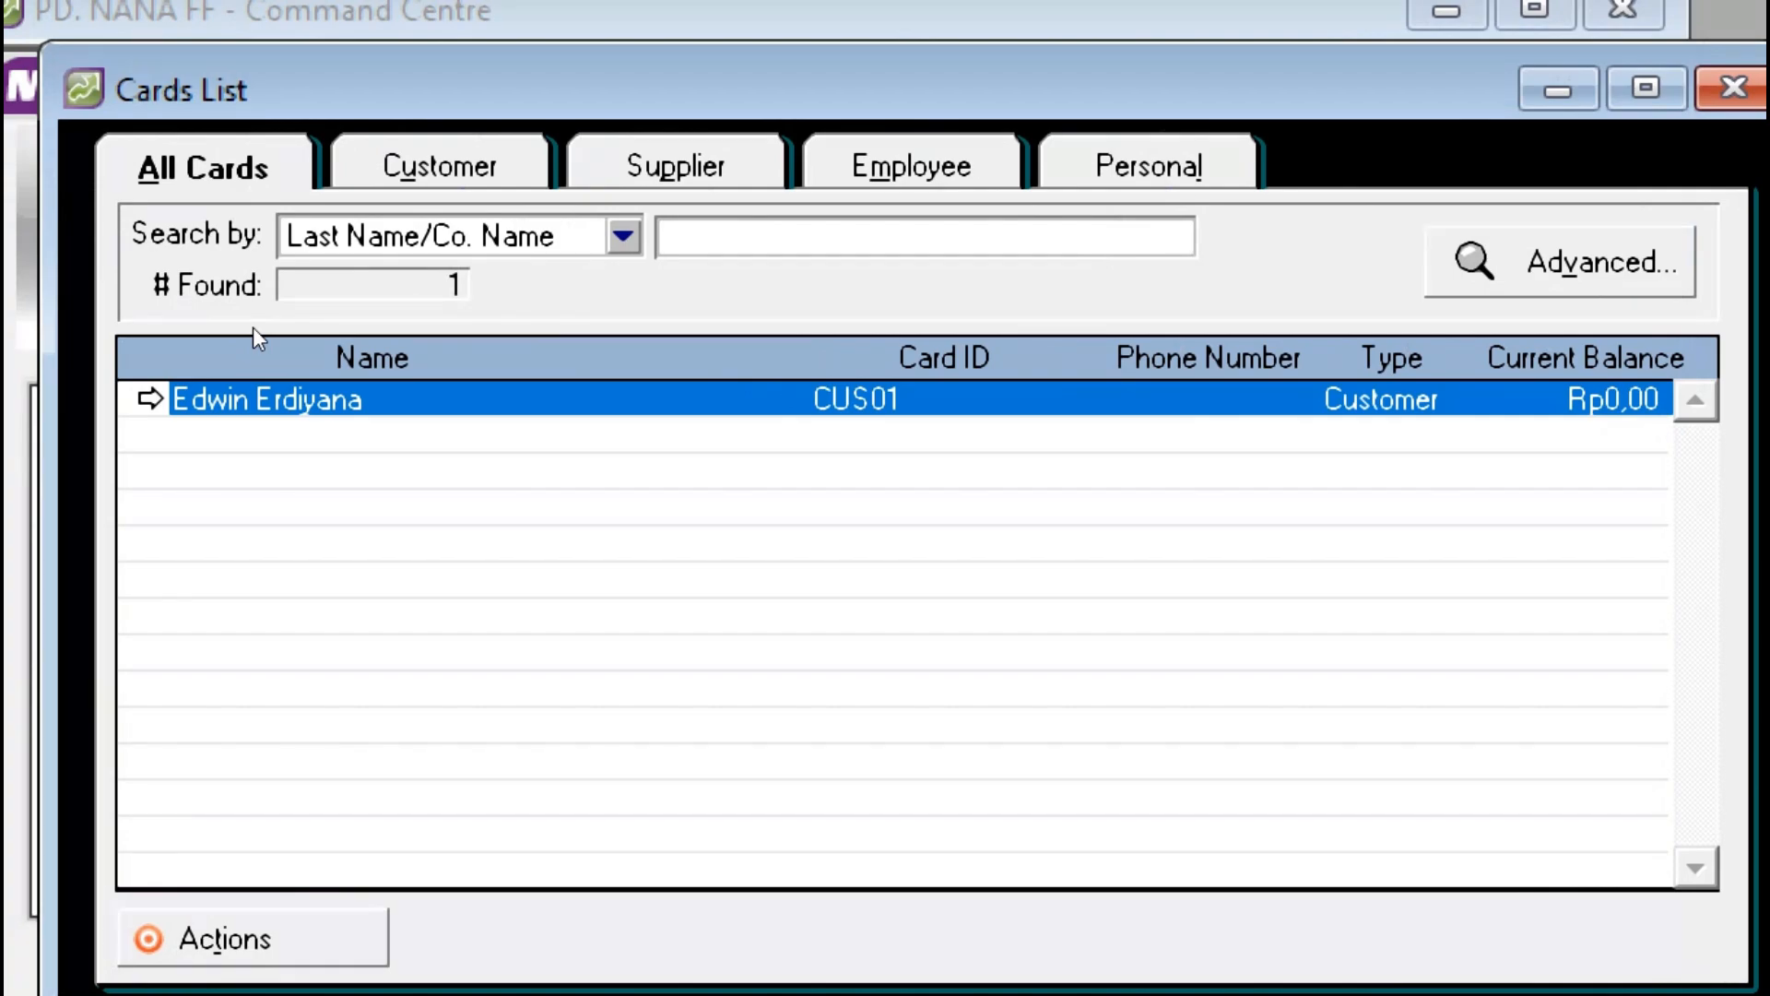
Step: Check the exam PDF, then start a new blank card from the Cards List
key(alt+Tab)
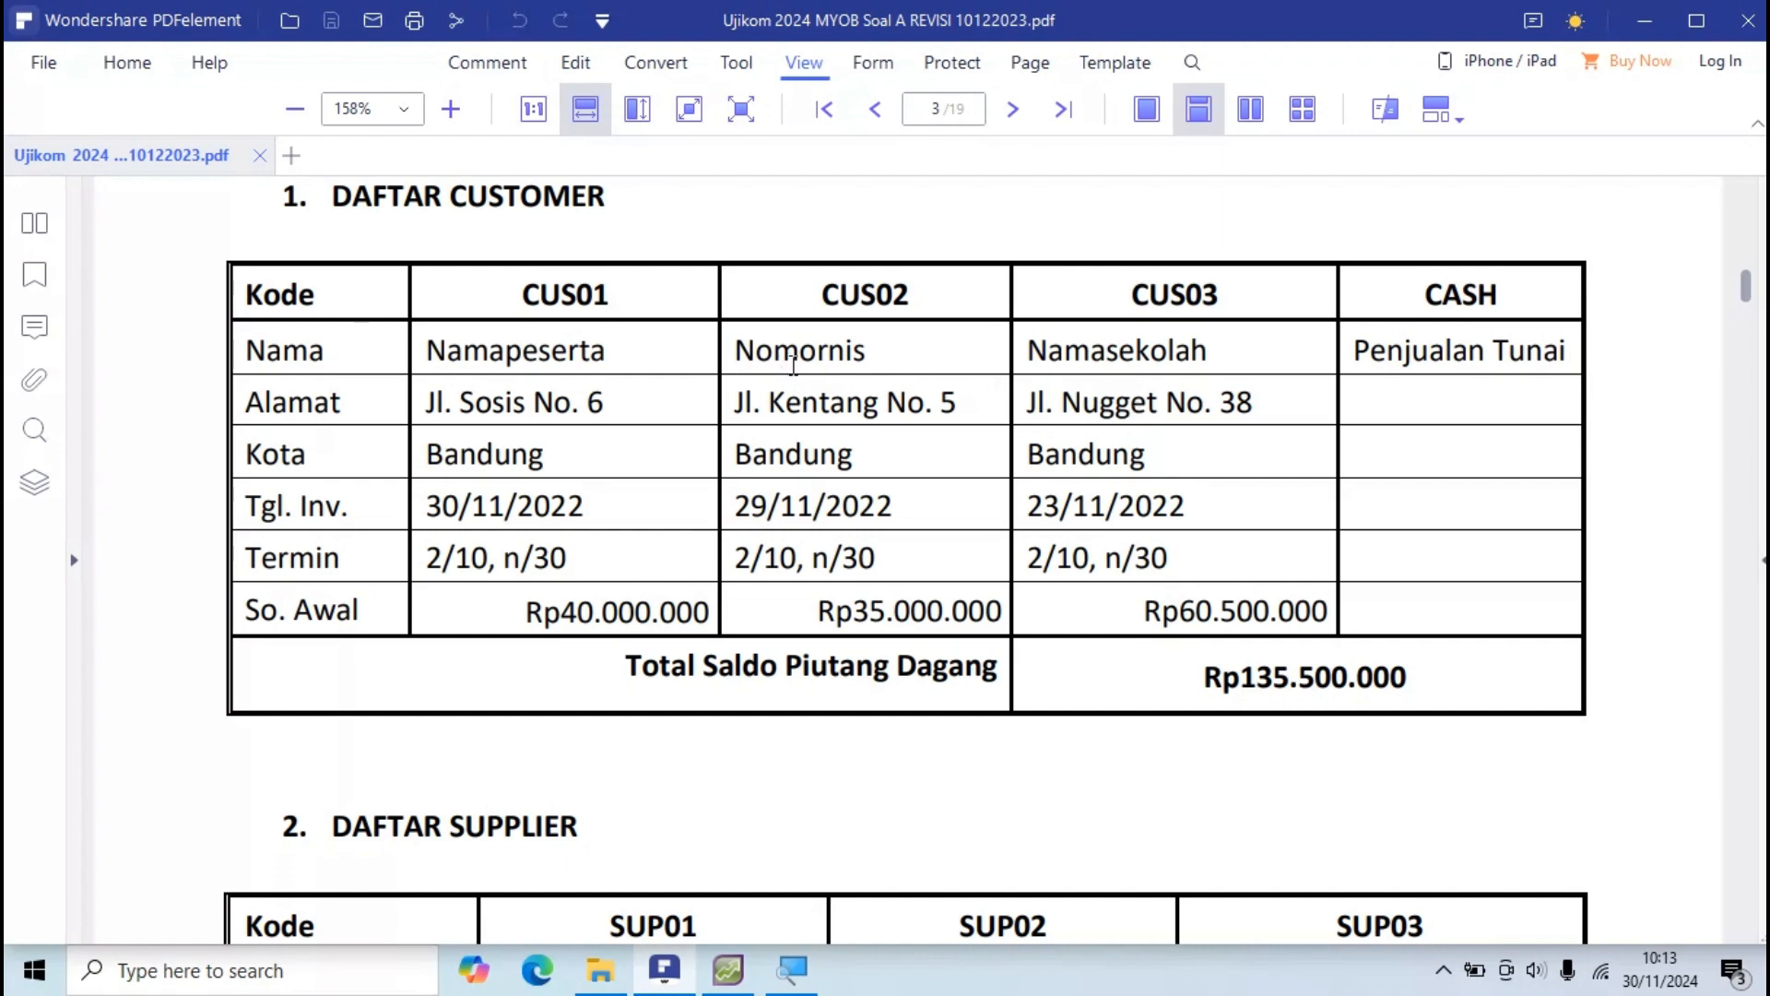
key(alt+Tab)
click(319, 650)
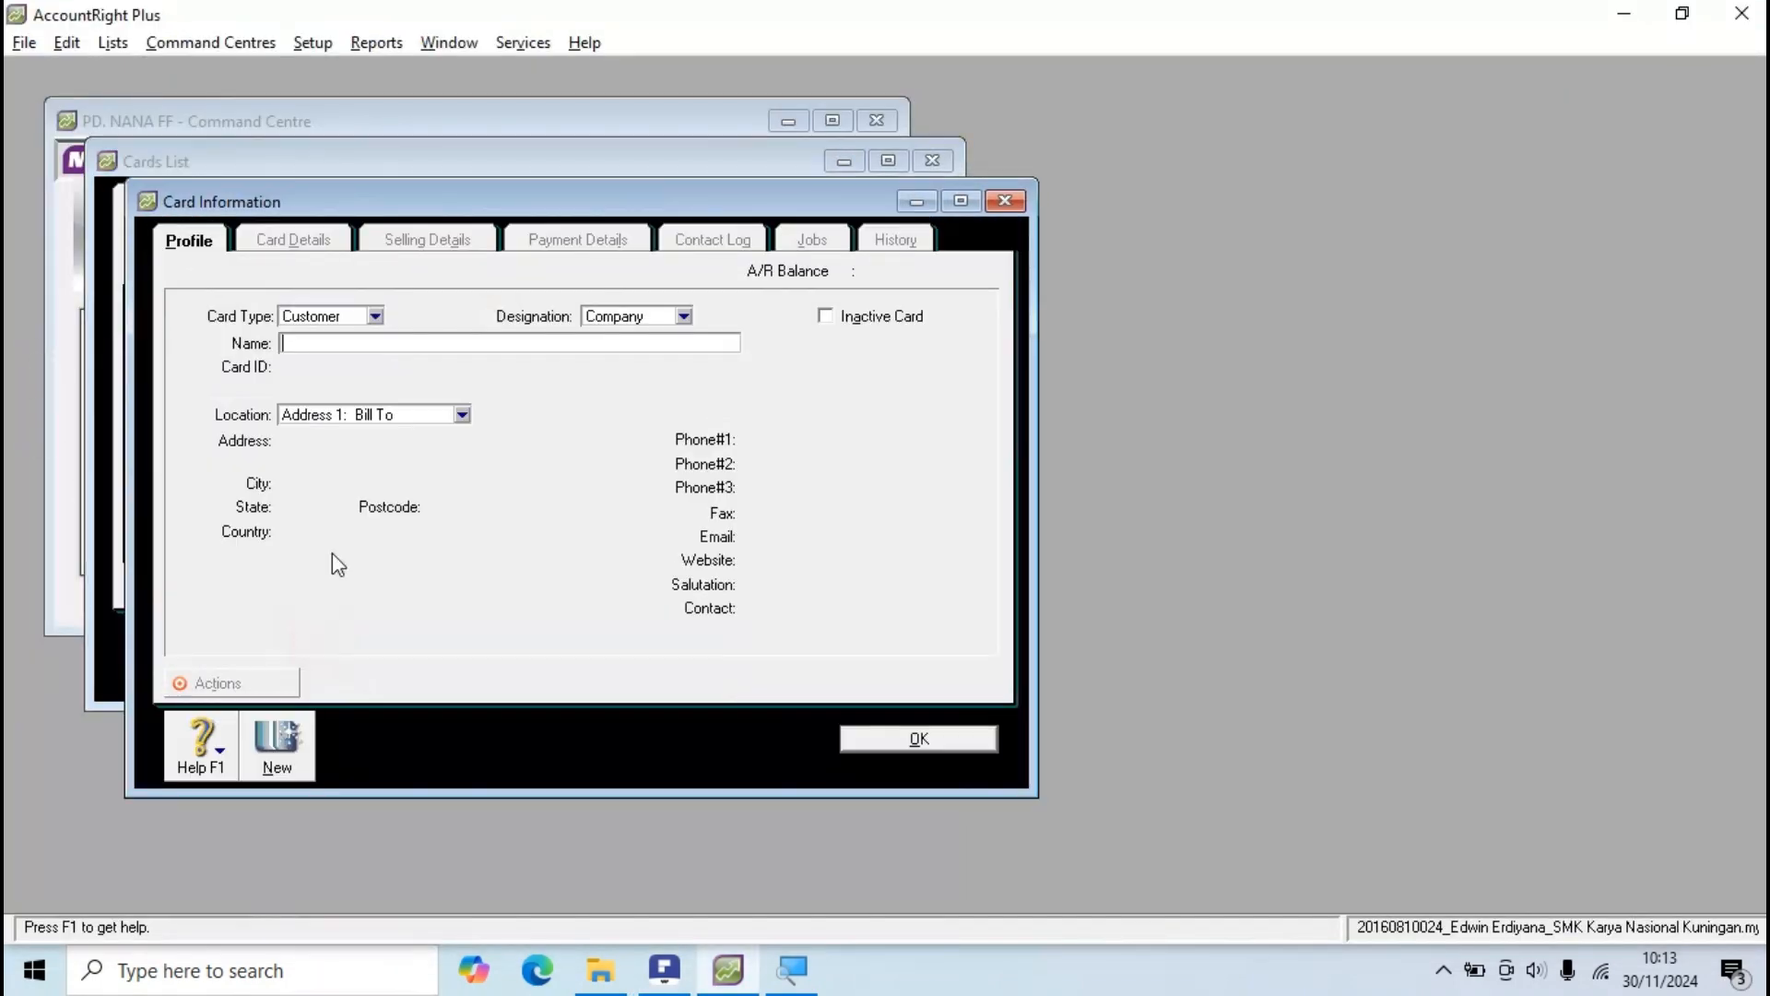
Step: Create a Customer card with the identification number as its name and Card ID CUS02
click(375, 318)
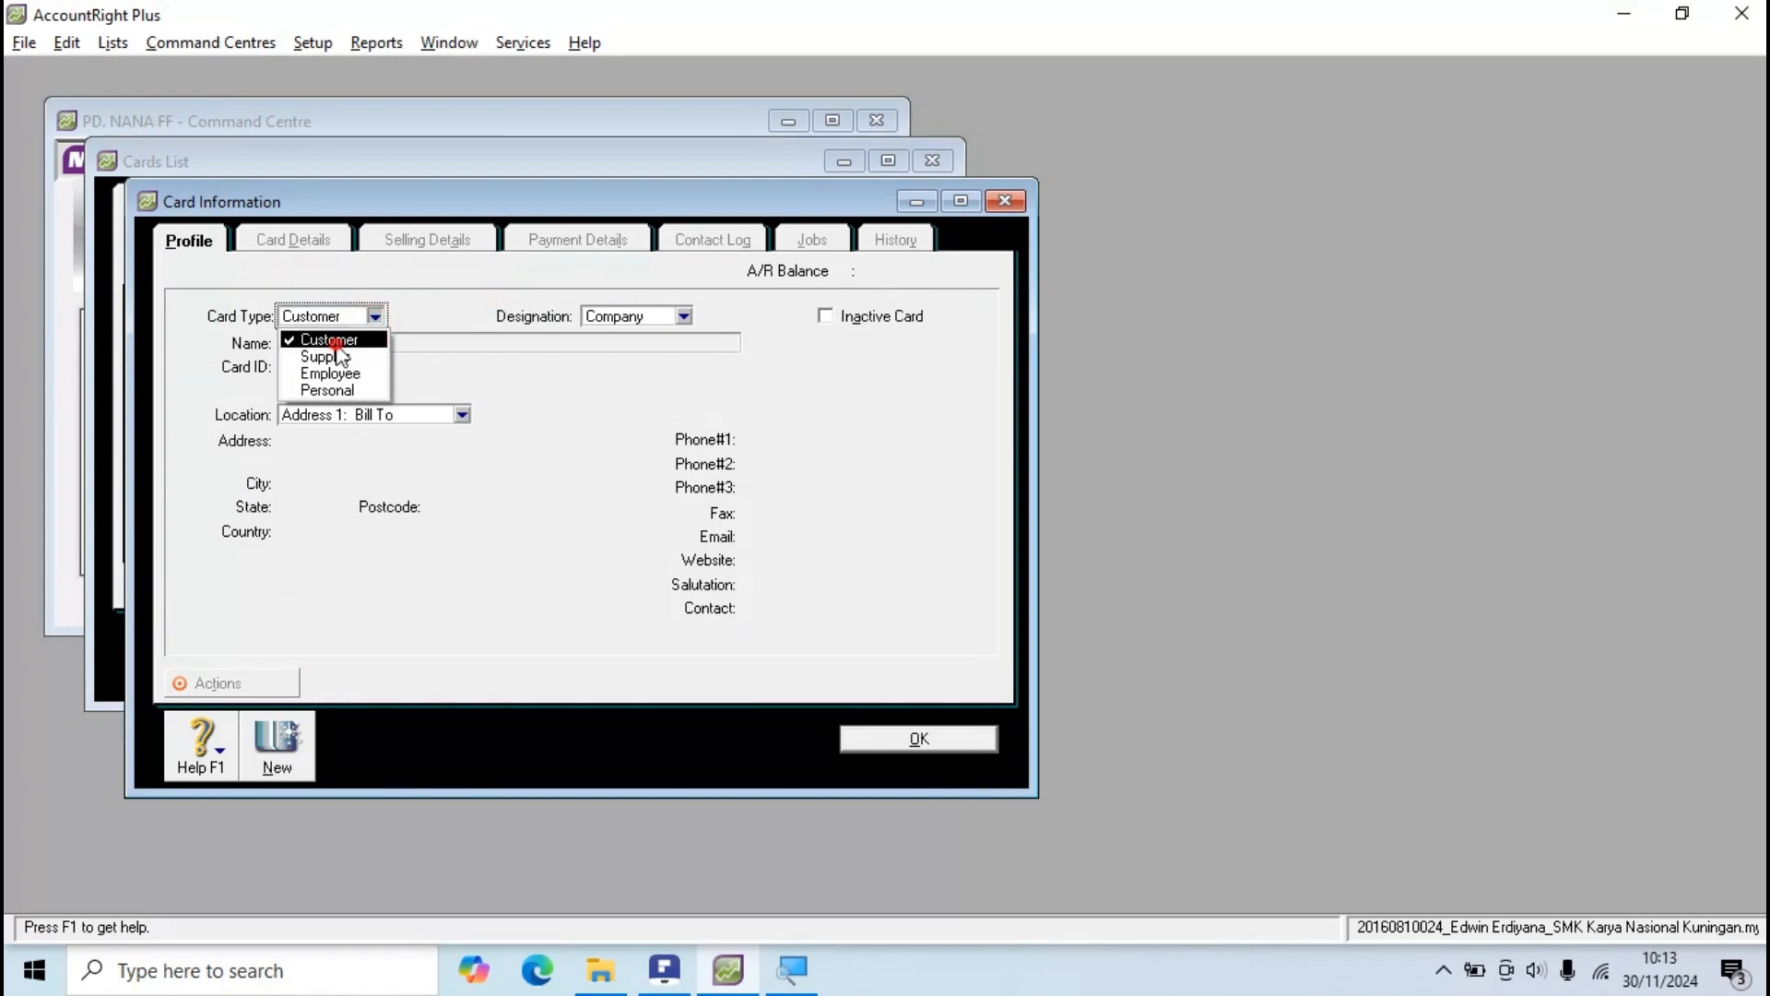
click(338, 341)
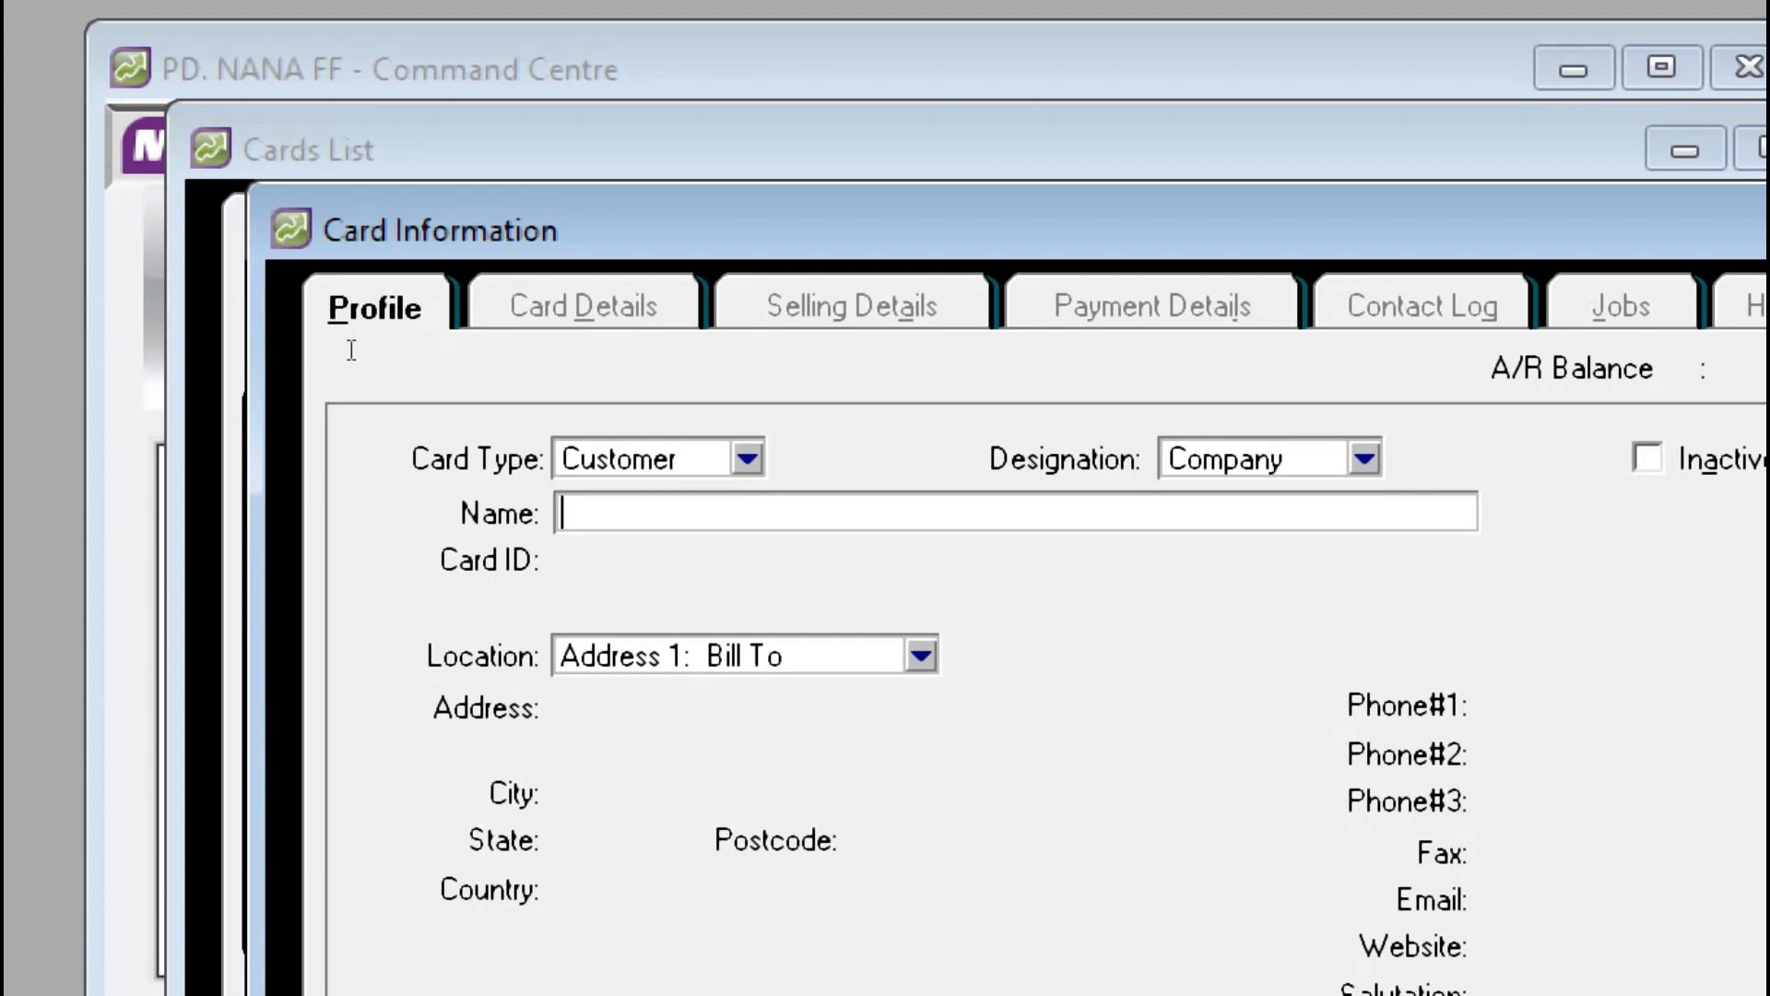
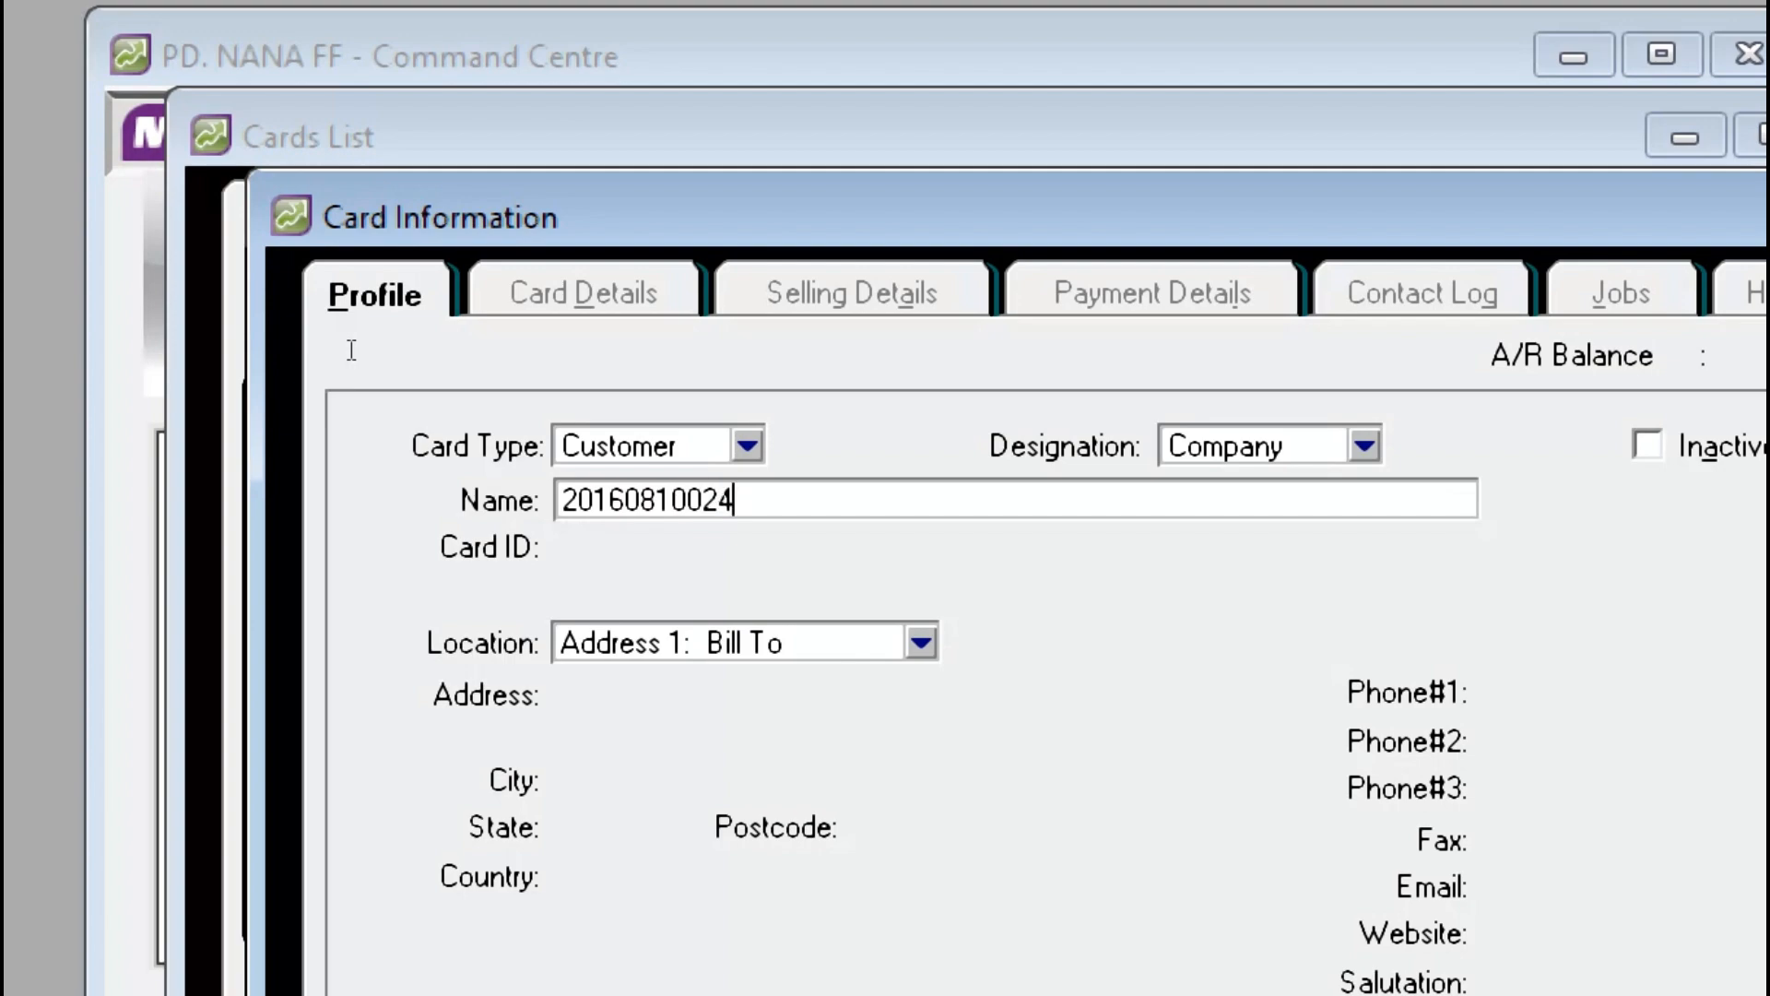
key(Tab)
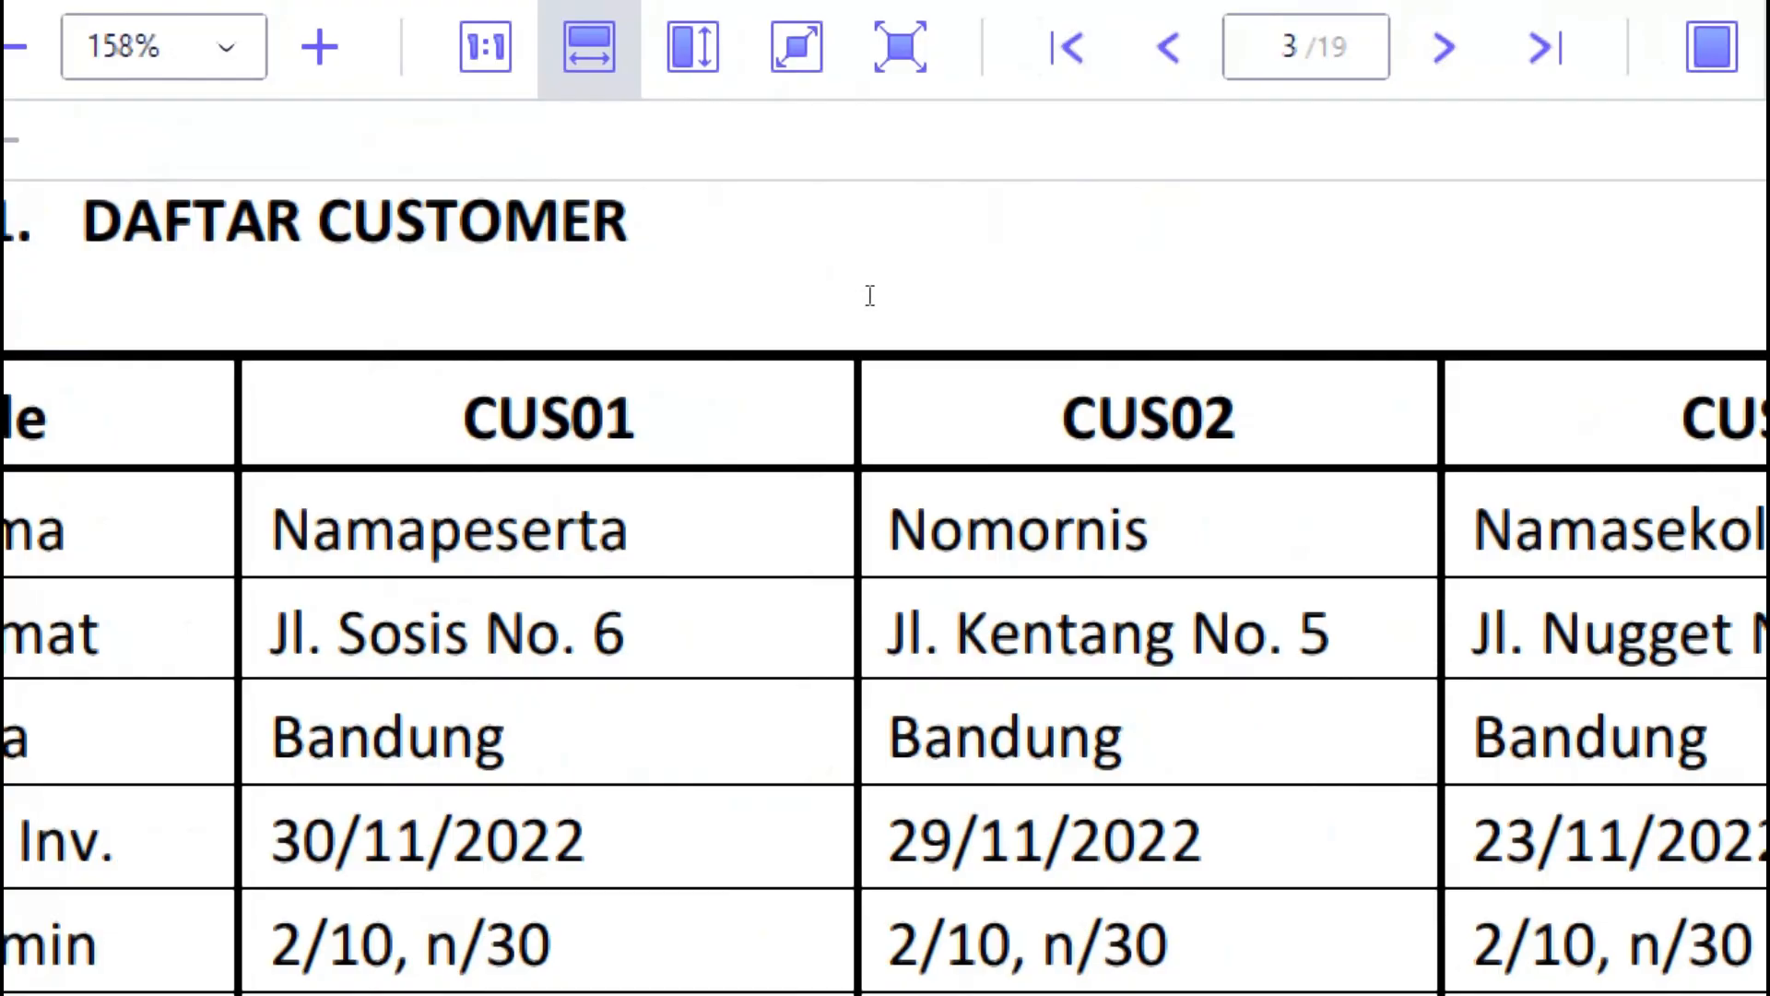
key(alt+Tab)
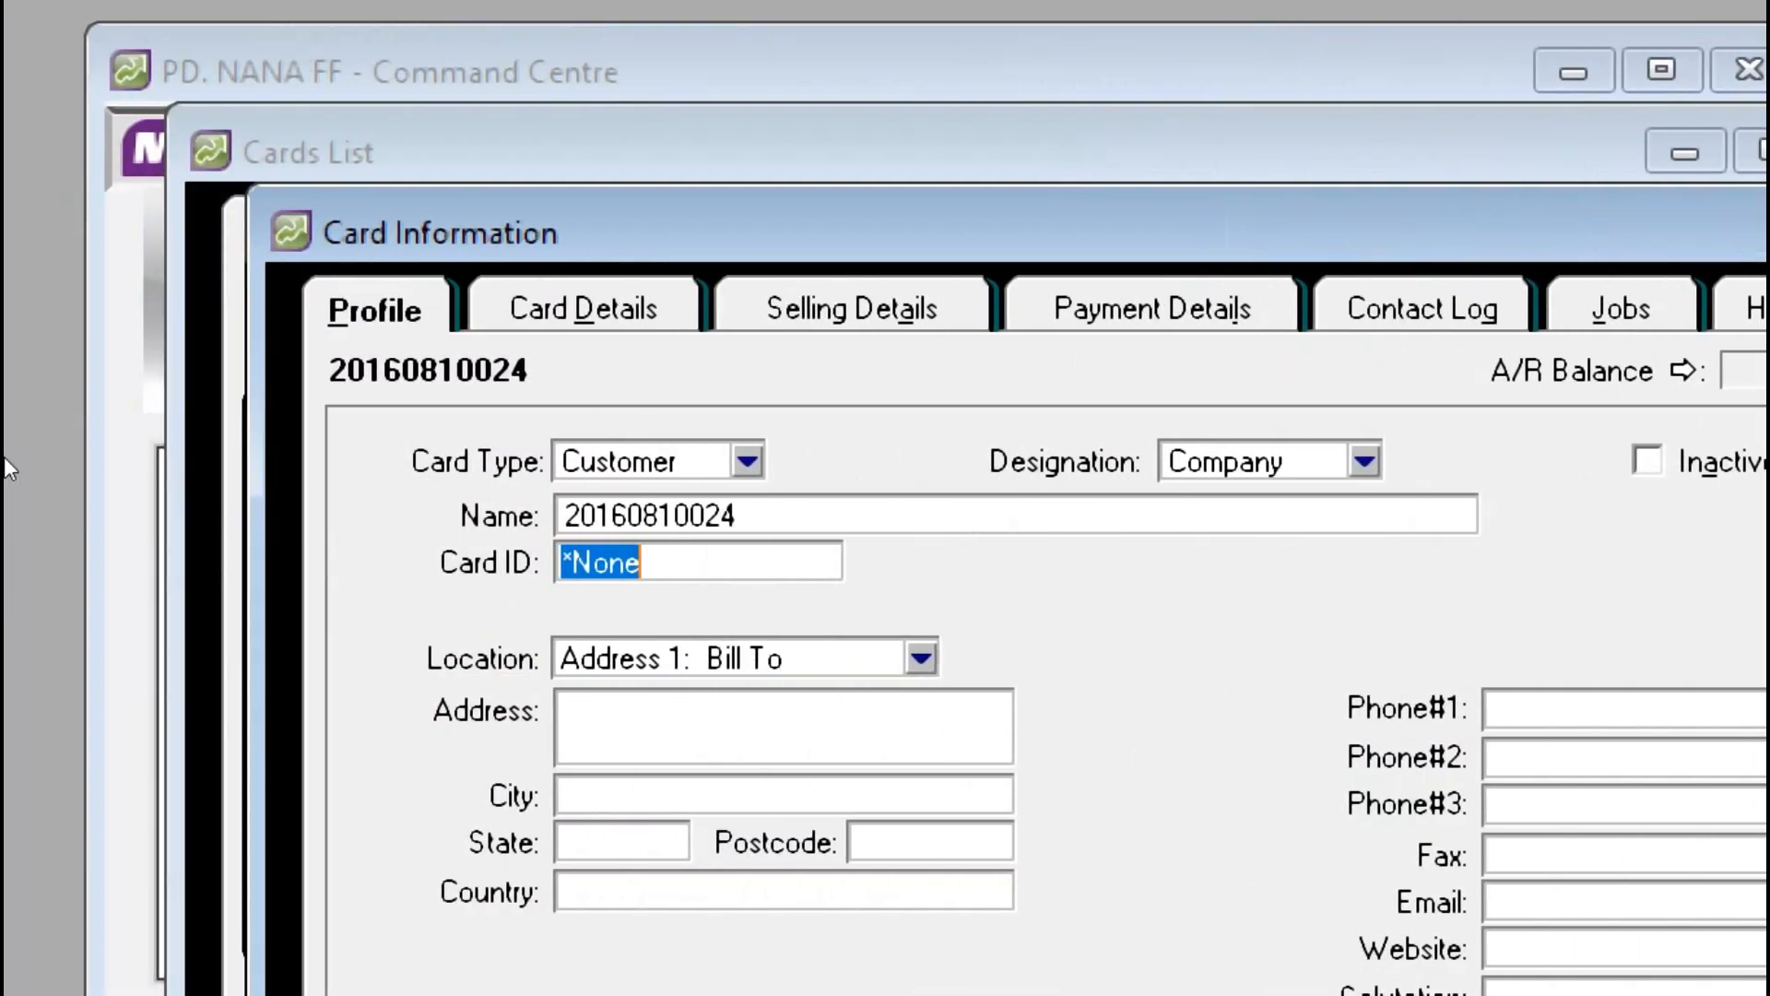
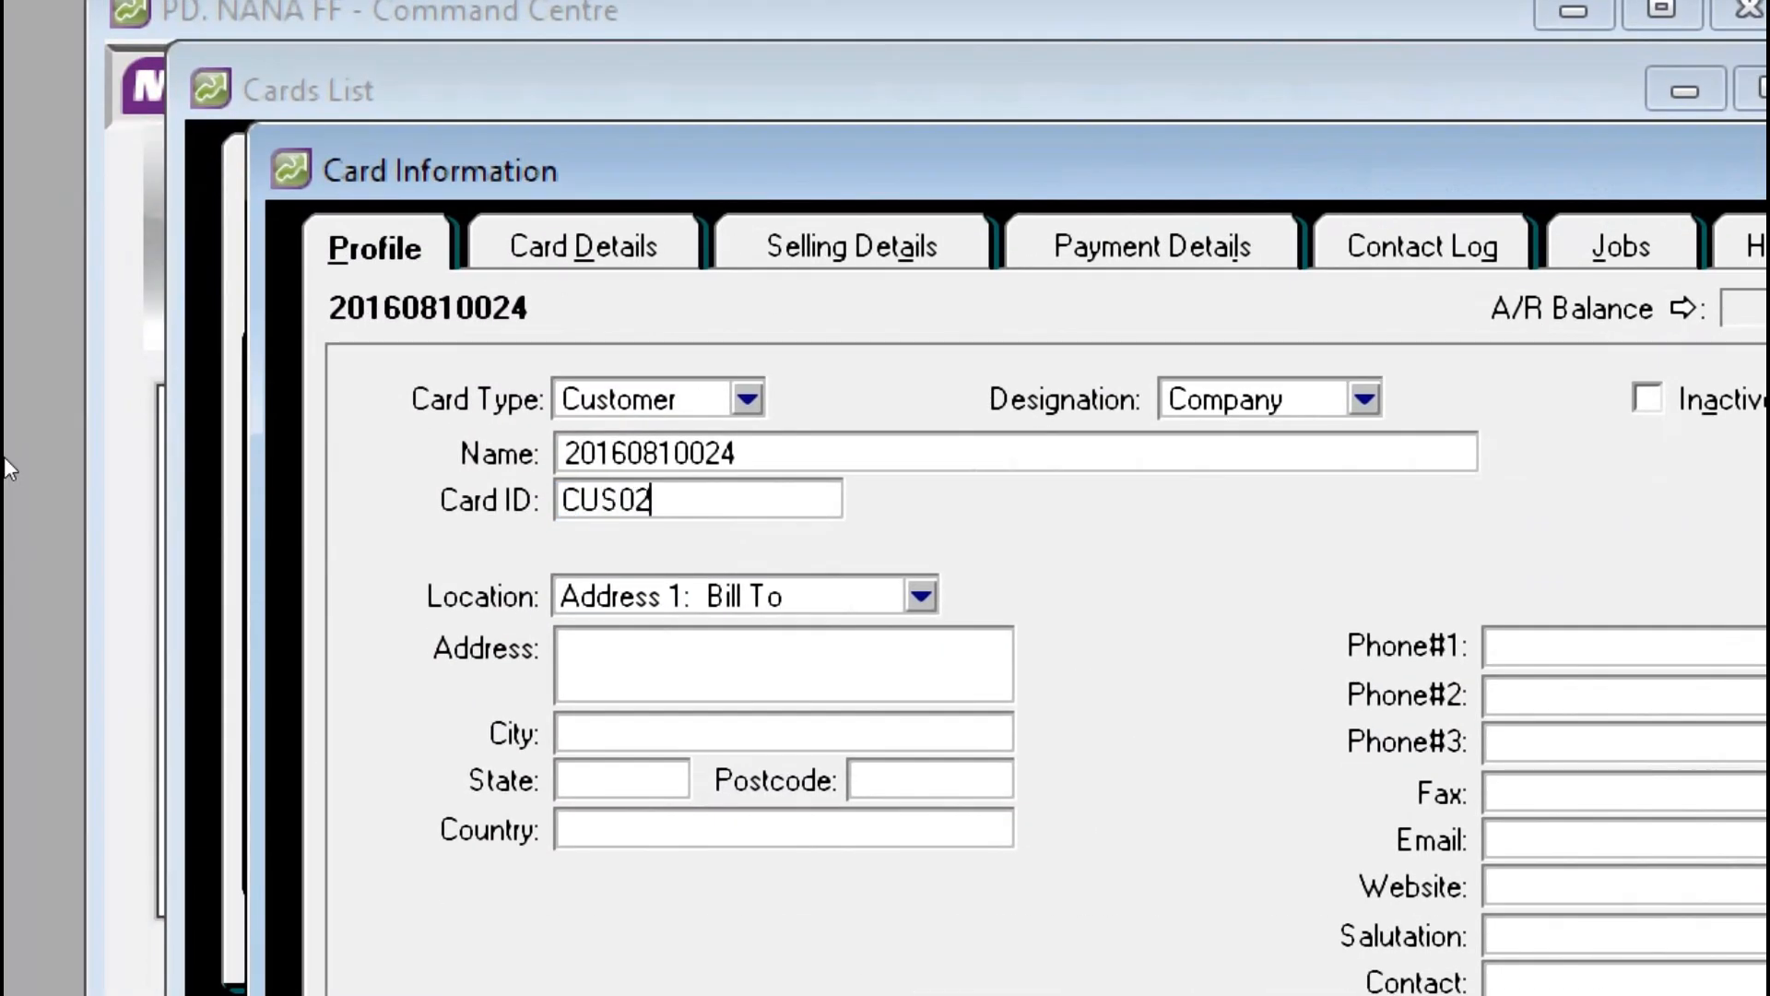
key(Tab)
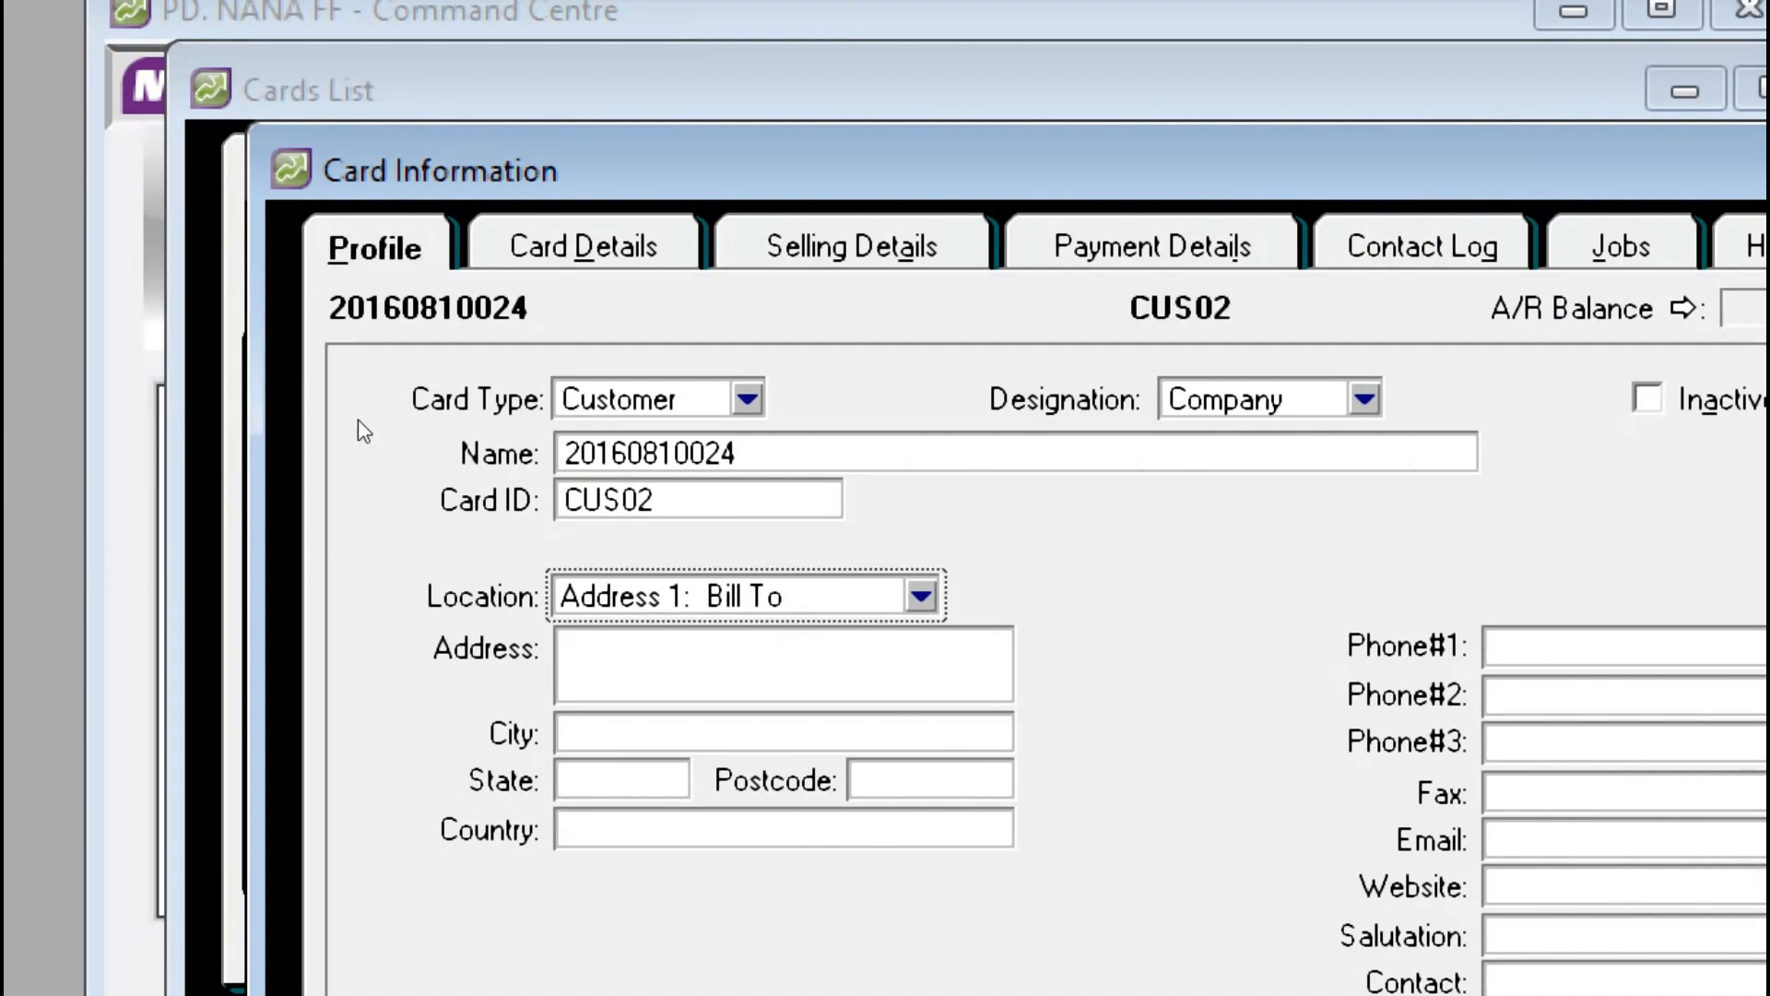
Step: Enter CUS02's street address from the PDF and city Bandung, then view Selling Details
key(Tab)
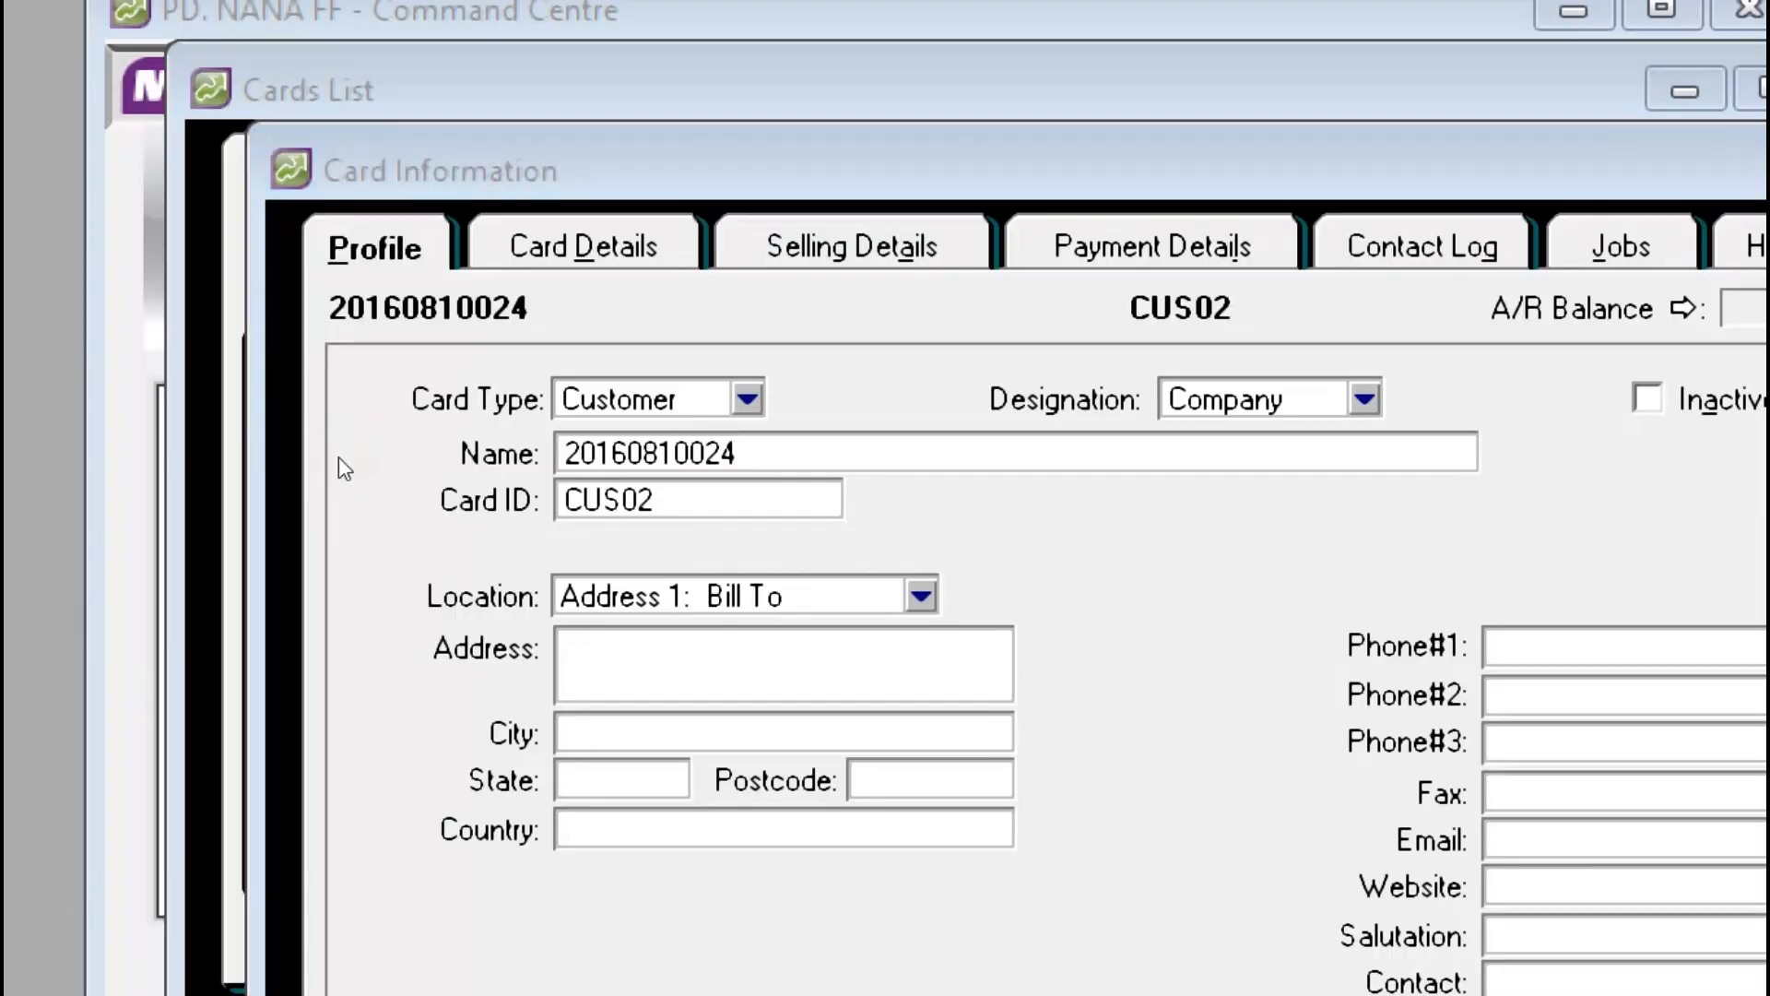
key(alt+Tab)
key(alt+Tab)
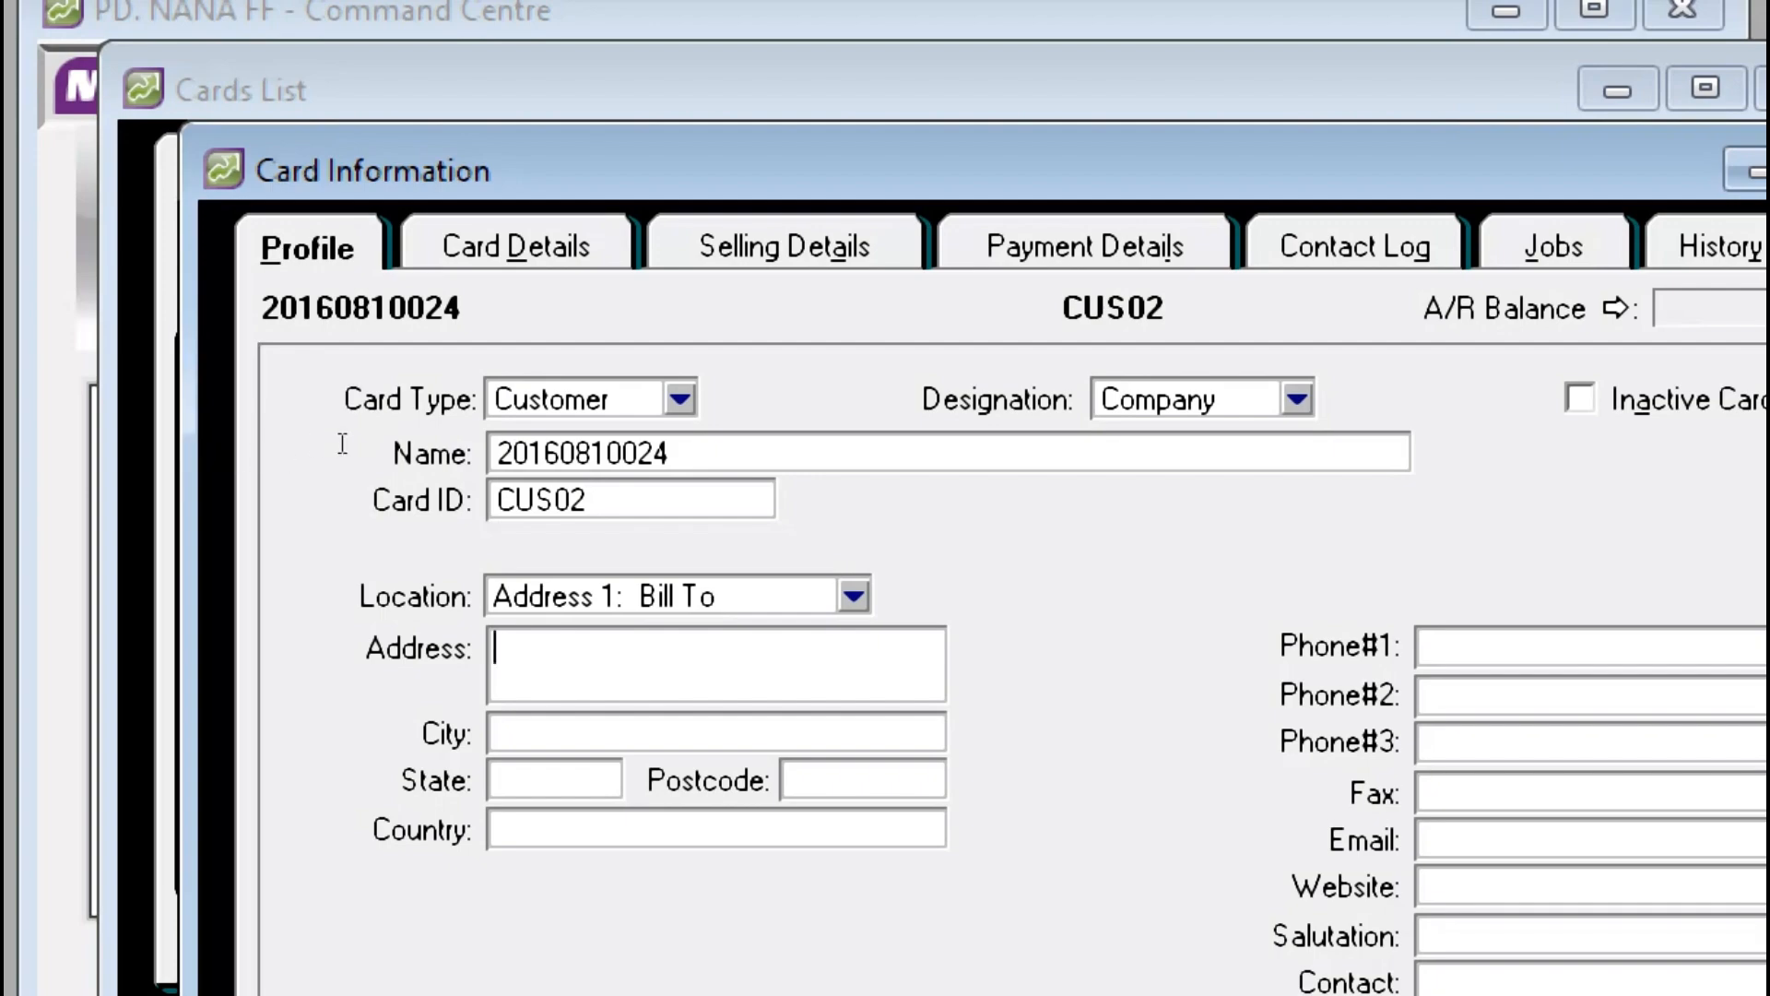
key(alt+Tab)
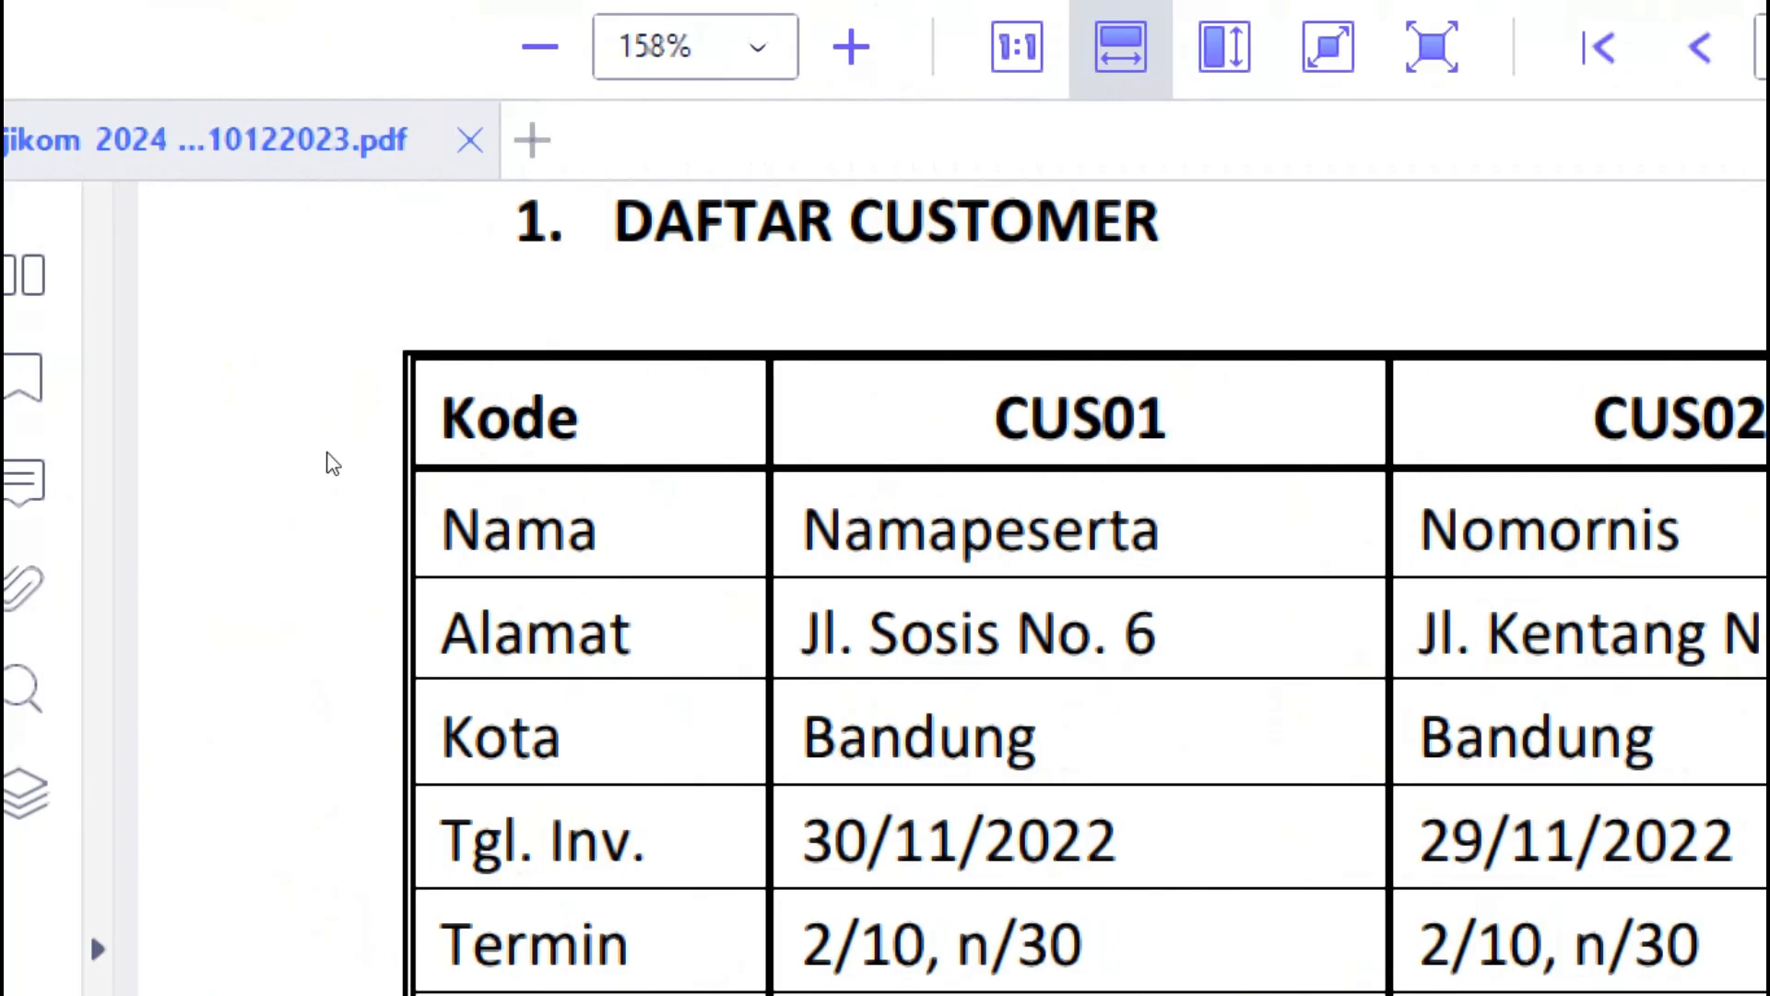
key(alt+Tab)
text(J)
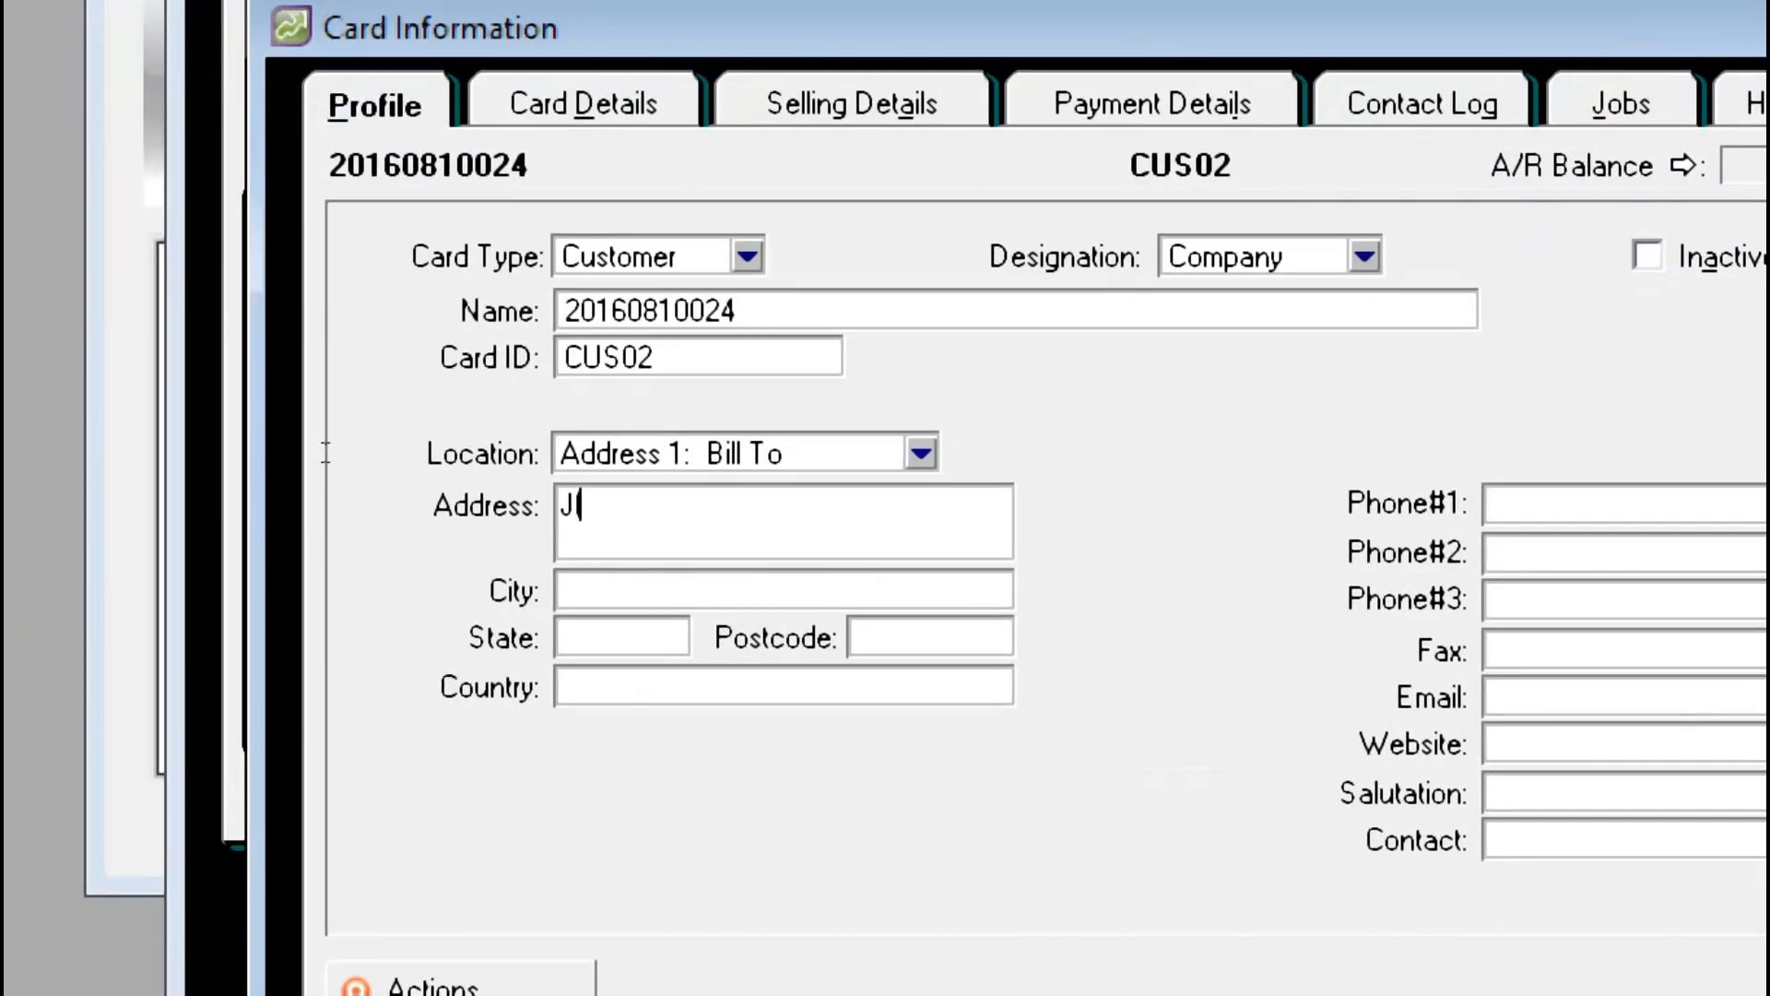
text(l. Kentang No)
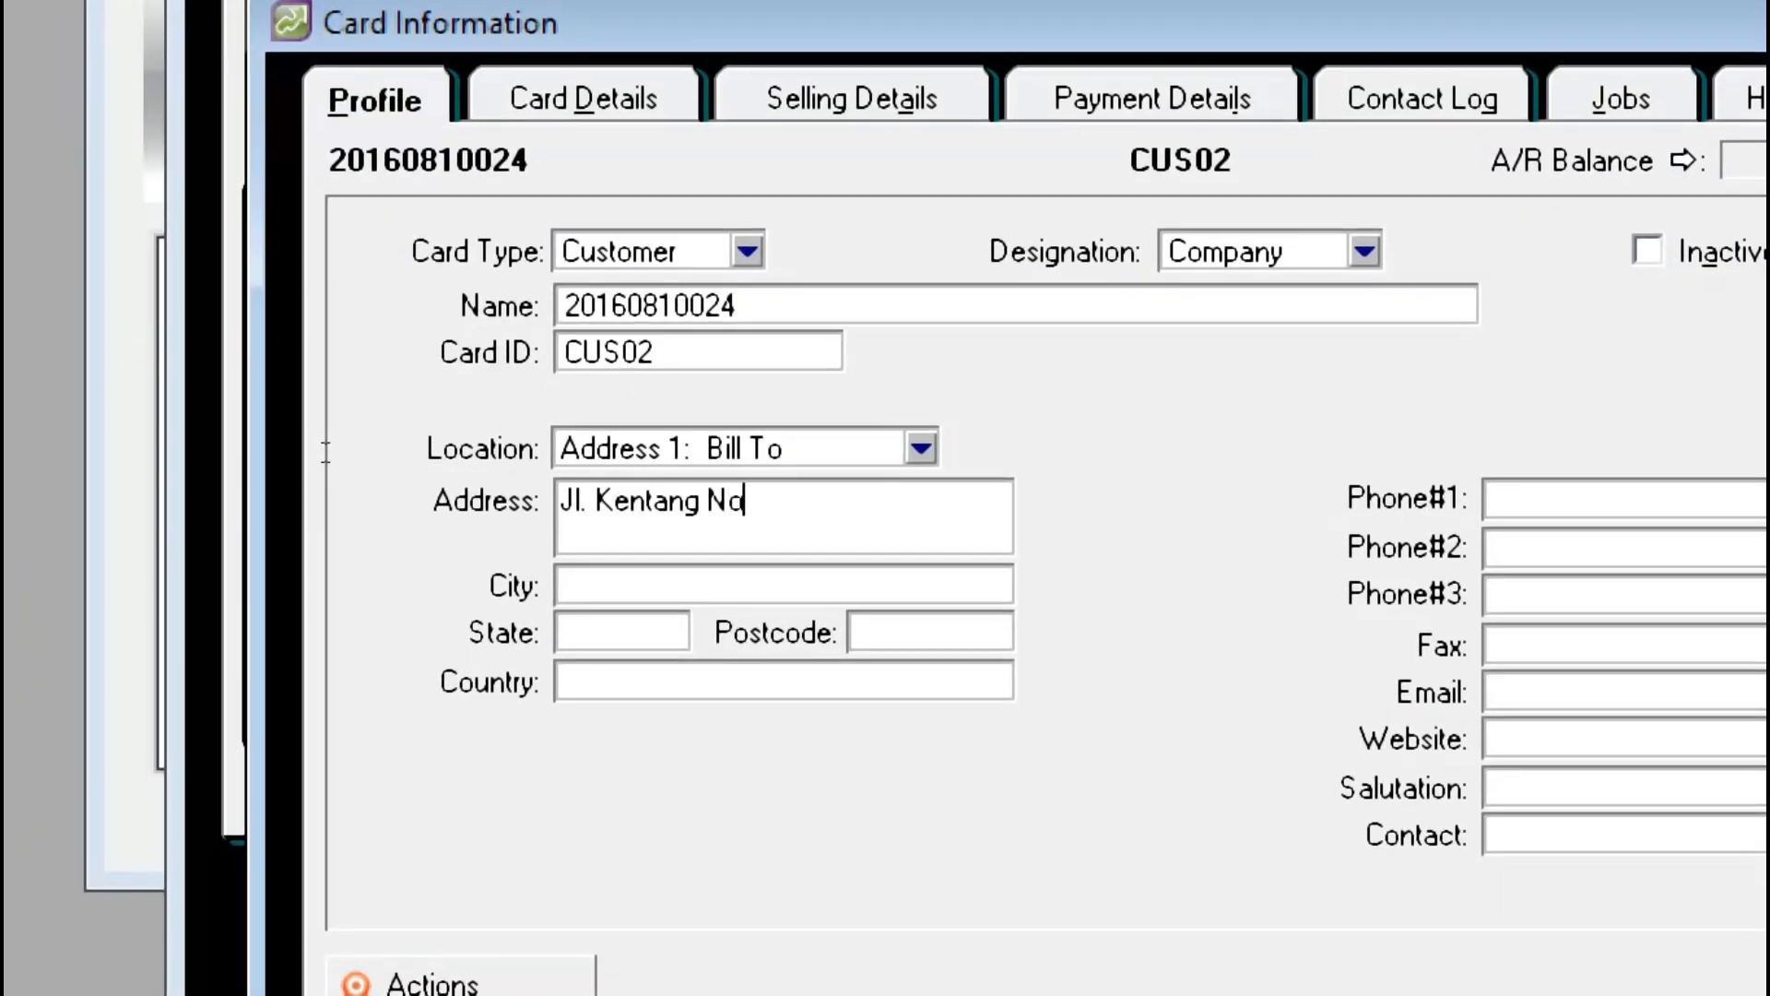
text(. 5)
click(302, 485)
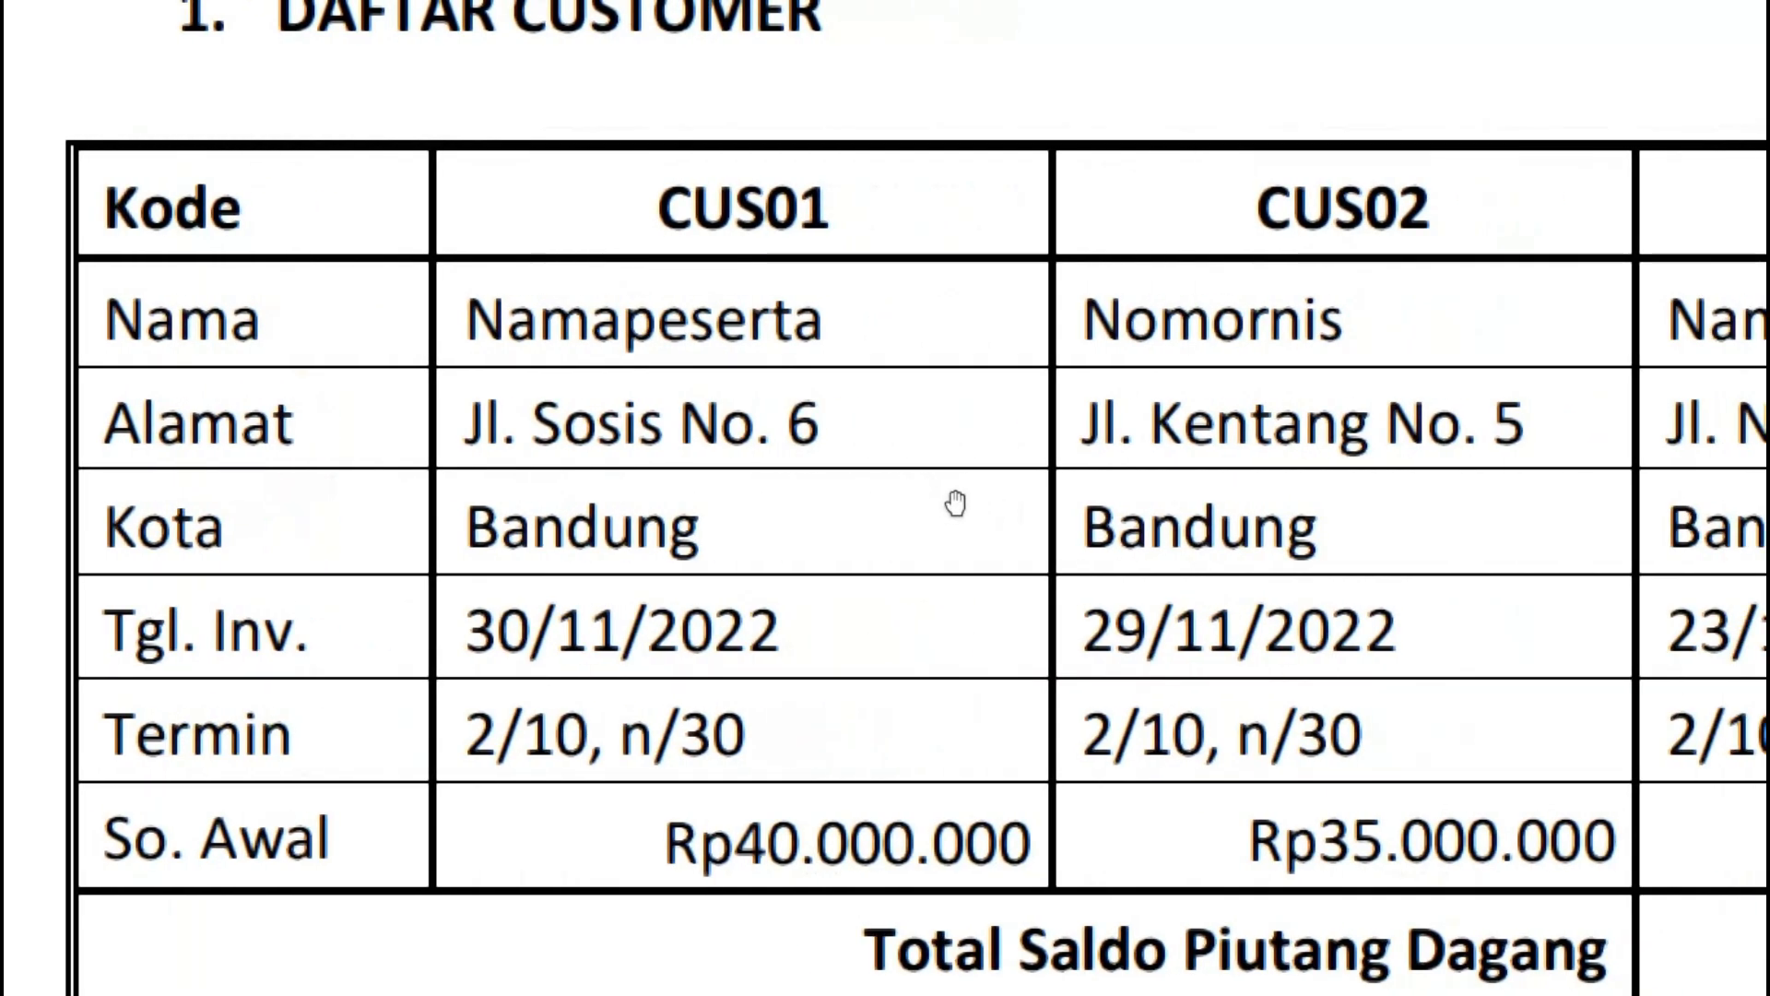
key(alt+Tab)
key(Tab)
text(Bandung)
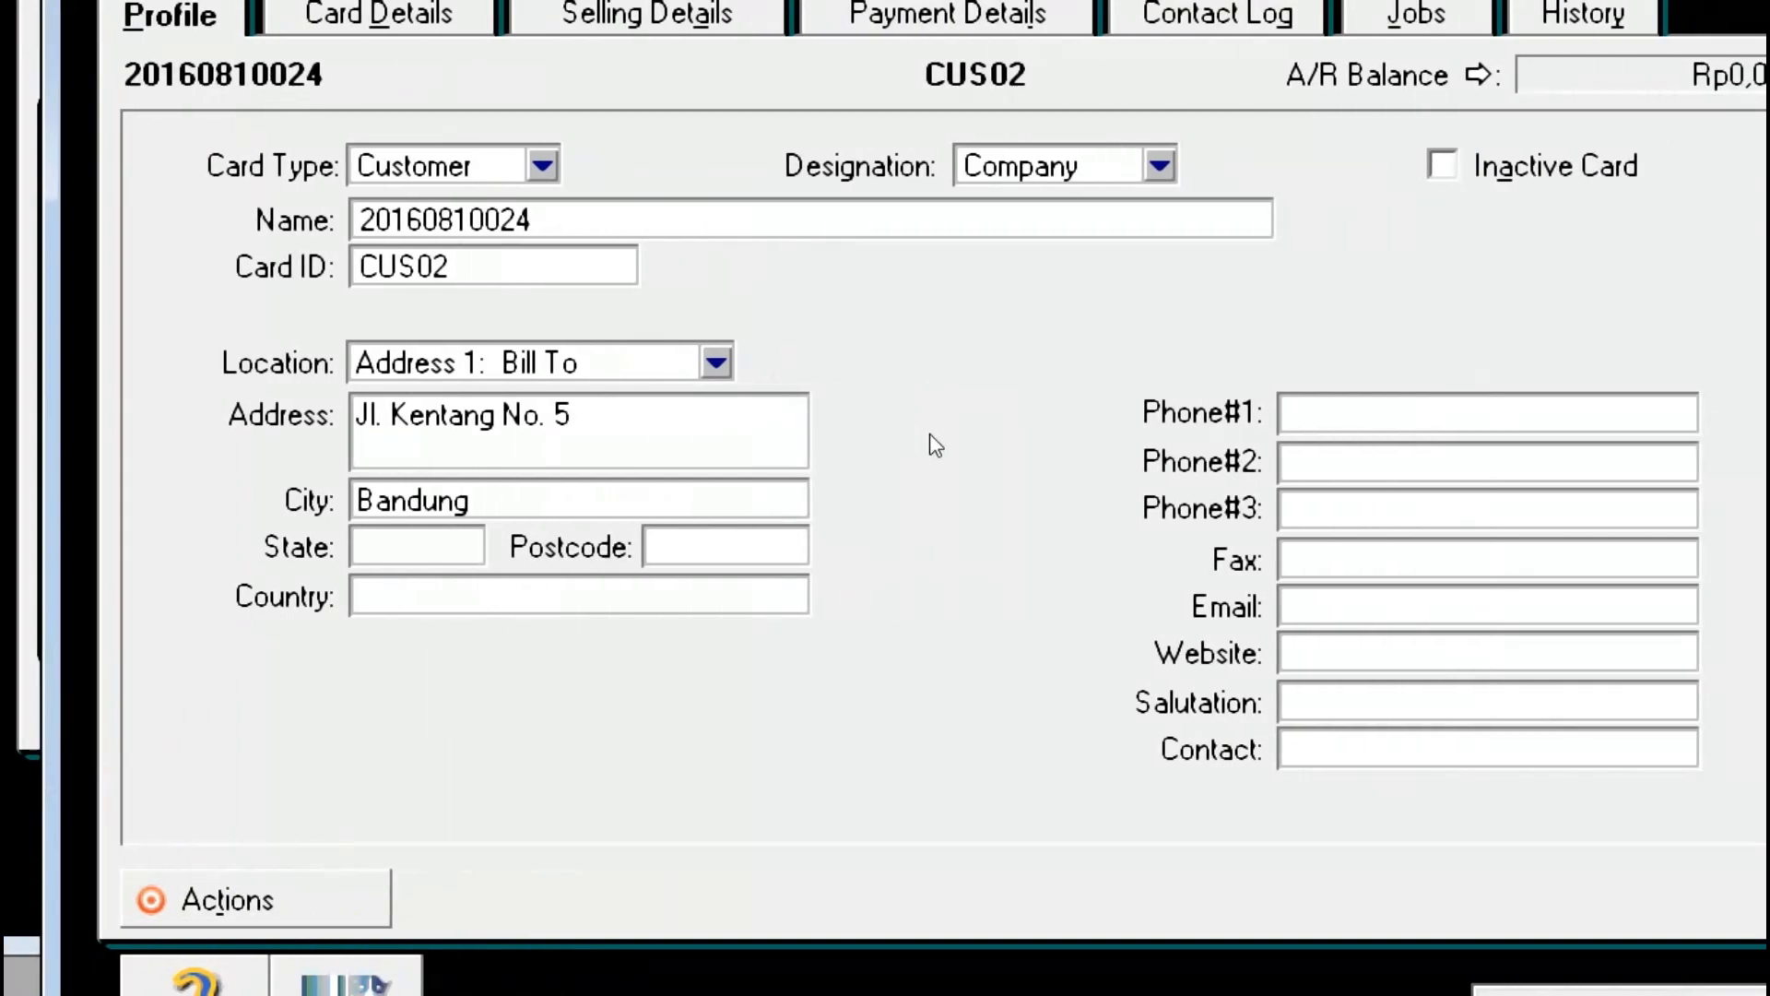
key(alt+Tab)
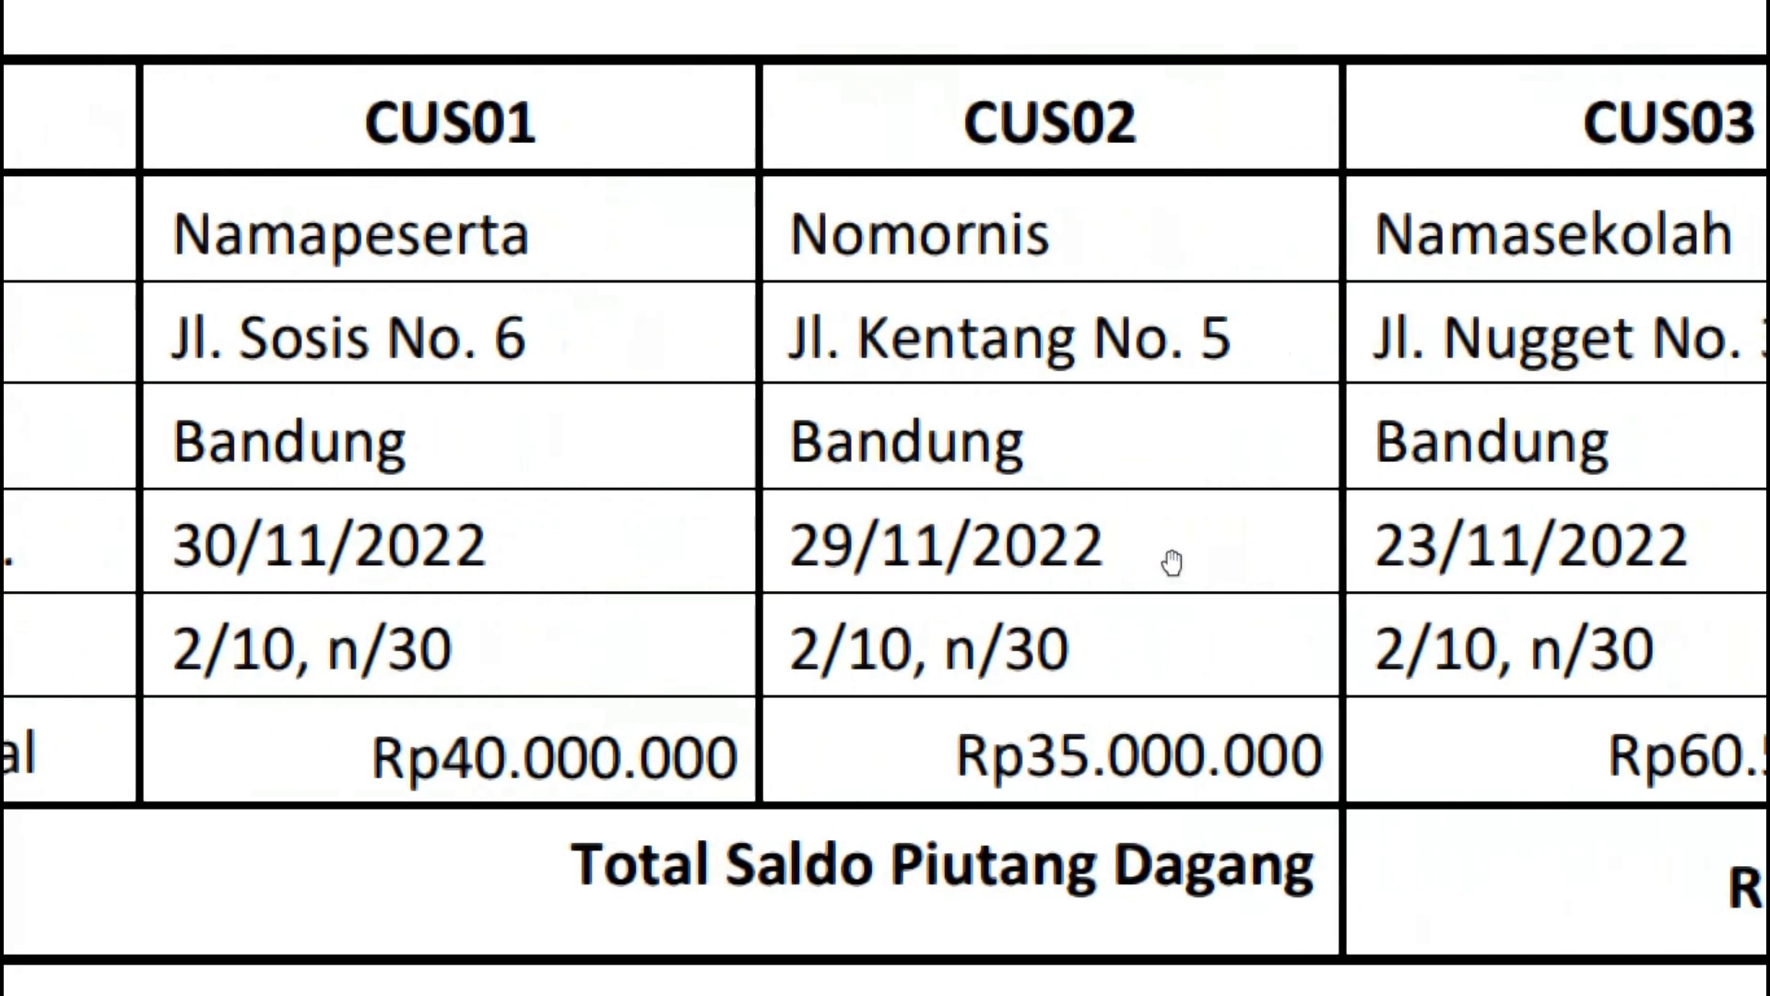
key(alt+Tab)
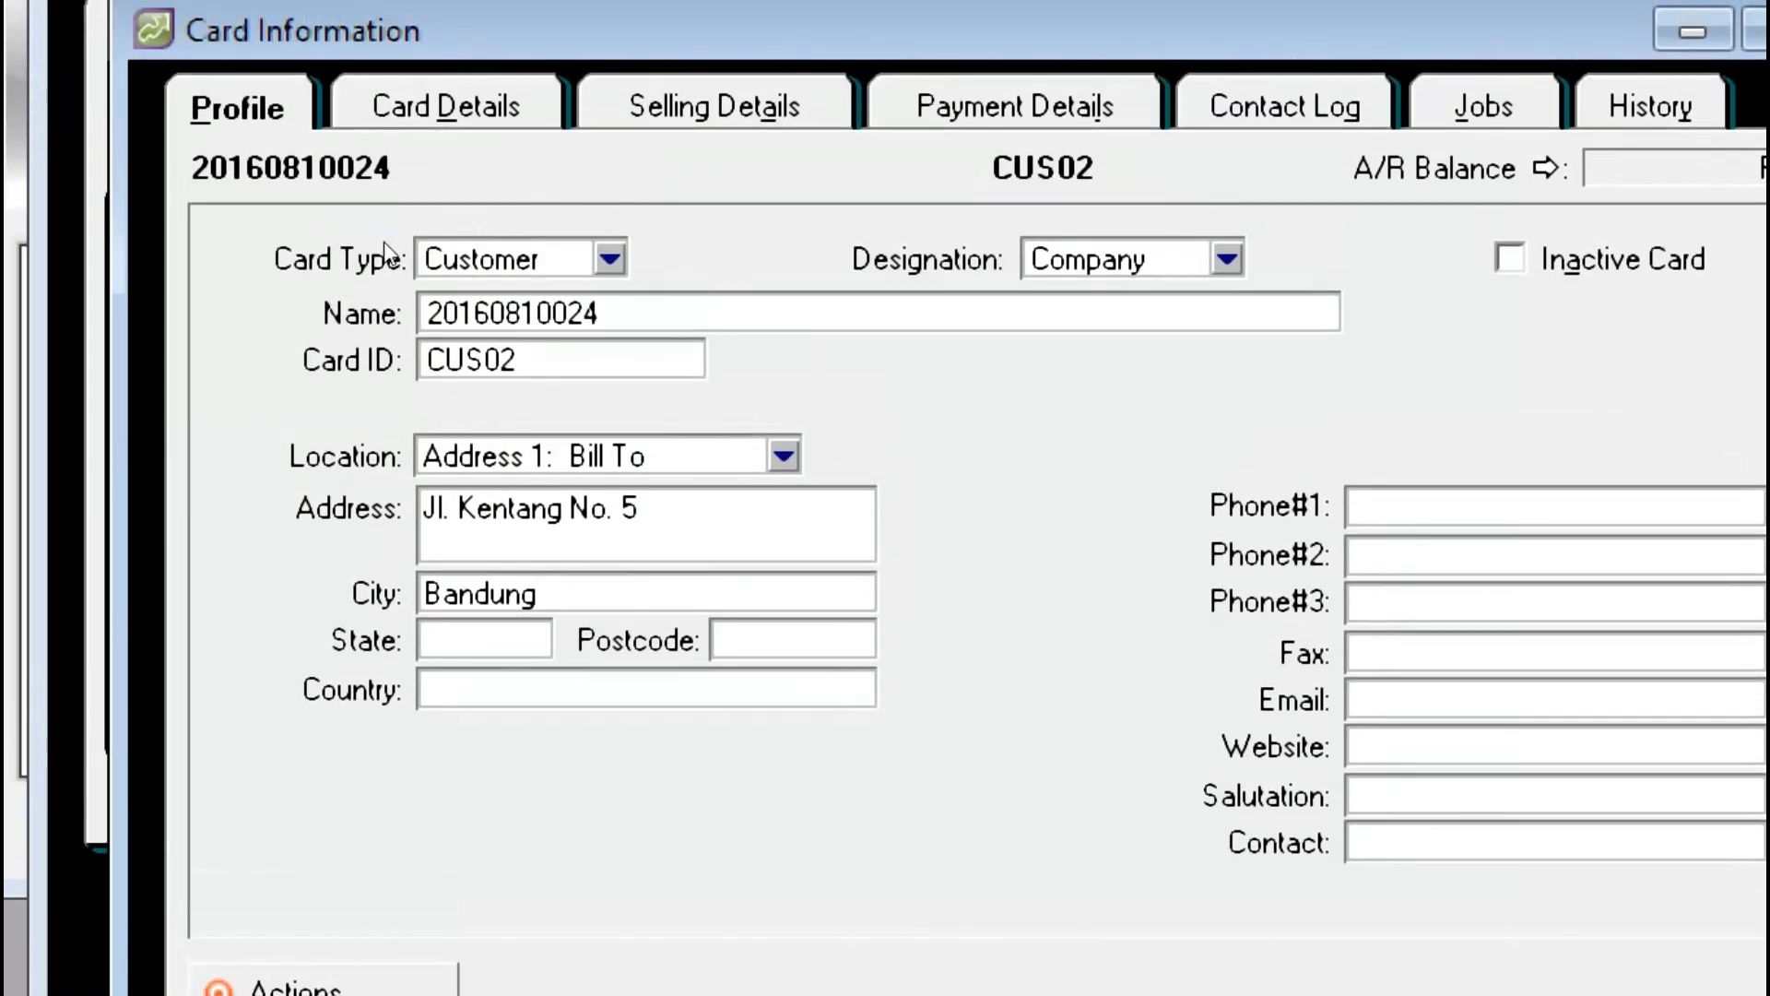
click(713, 107)
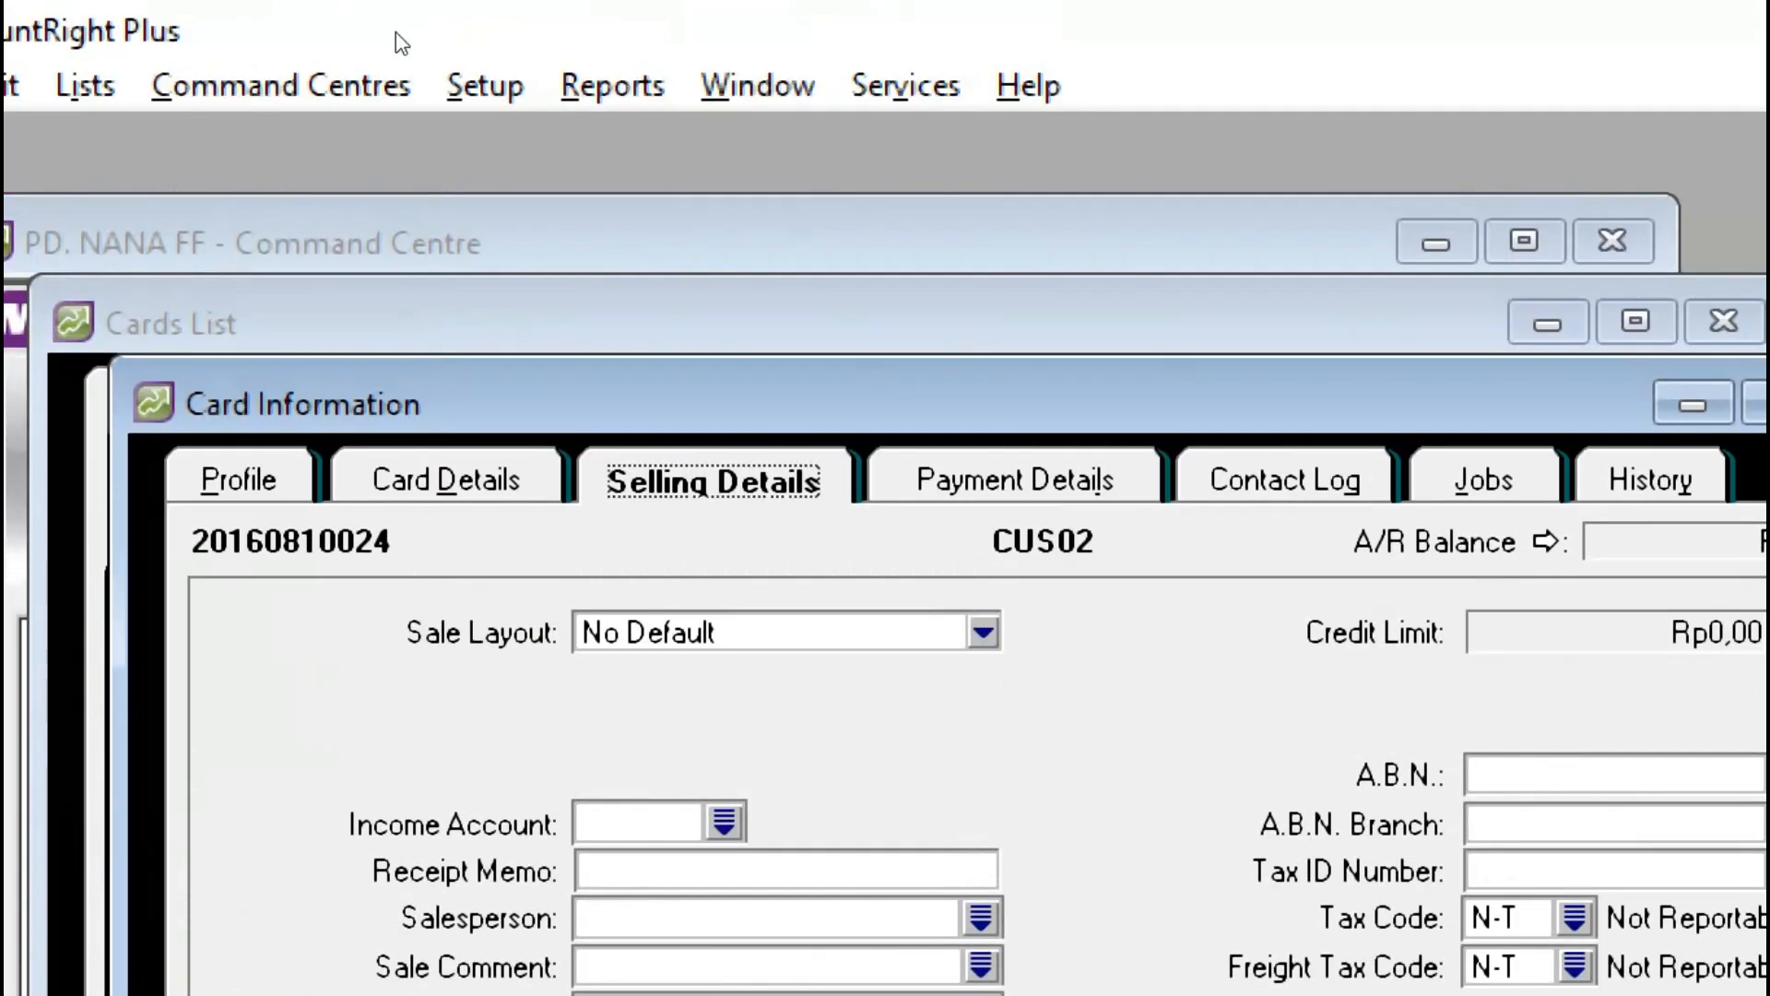
click(485, 85)
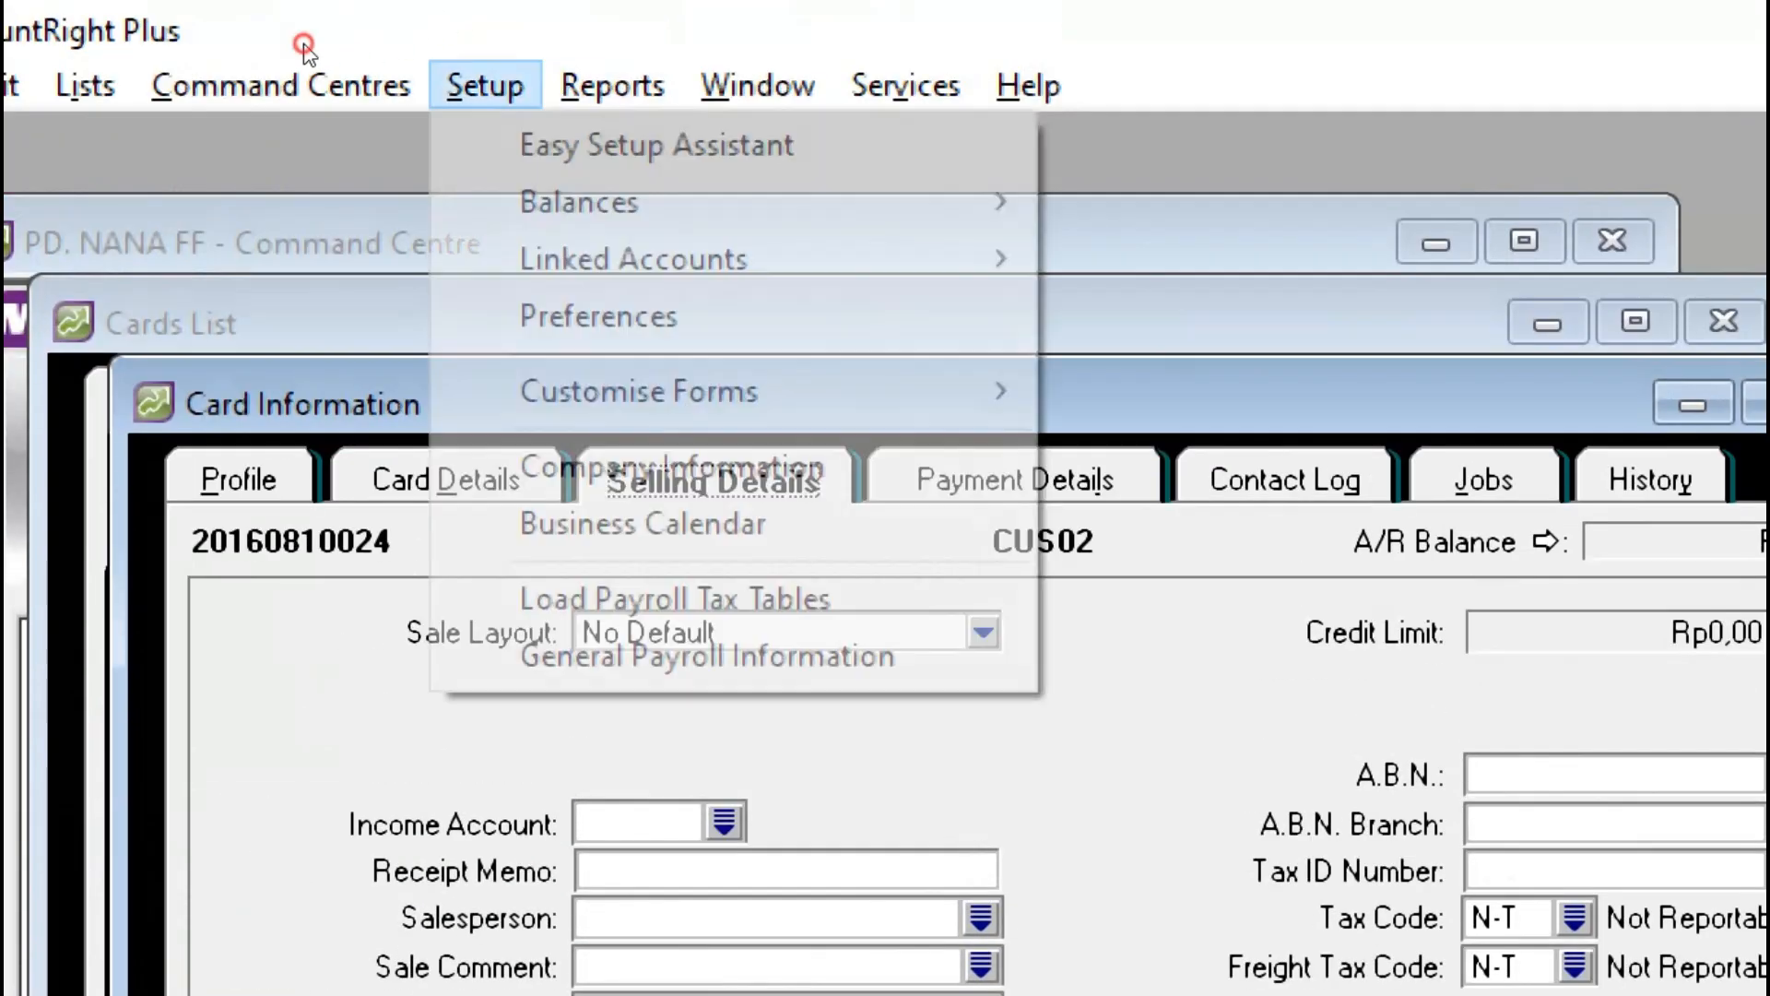
key(Escape)
key(Escape)
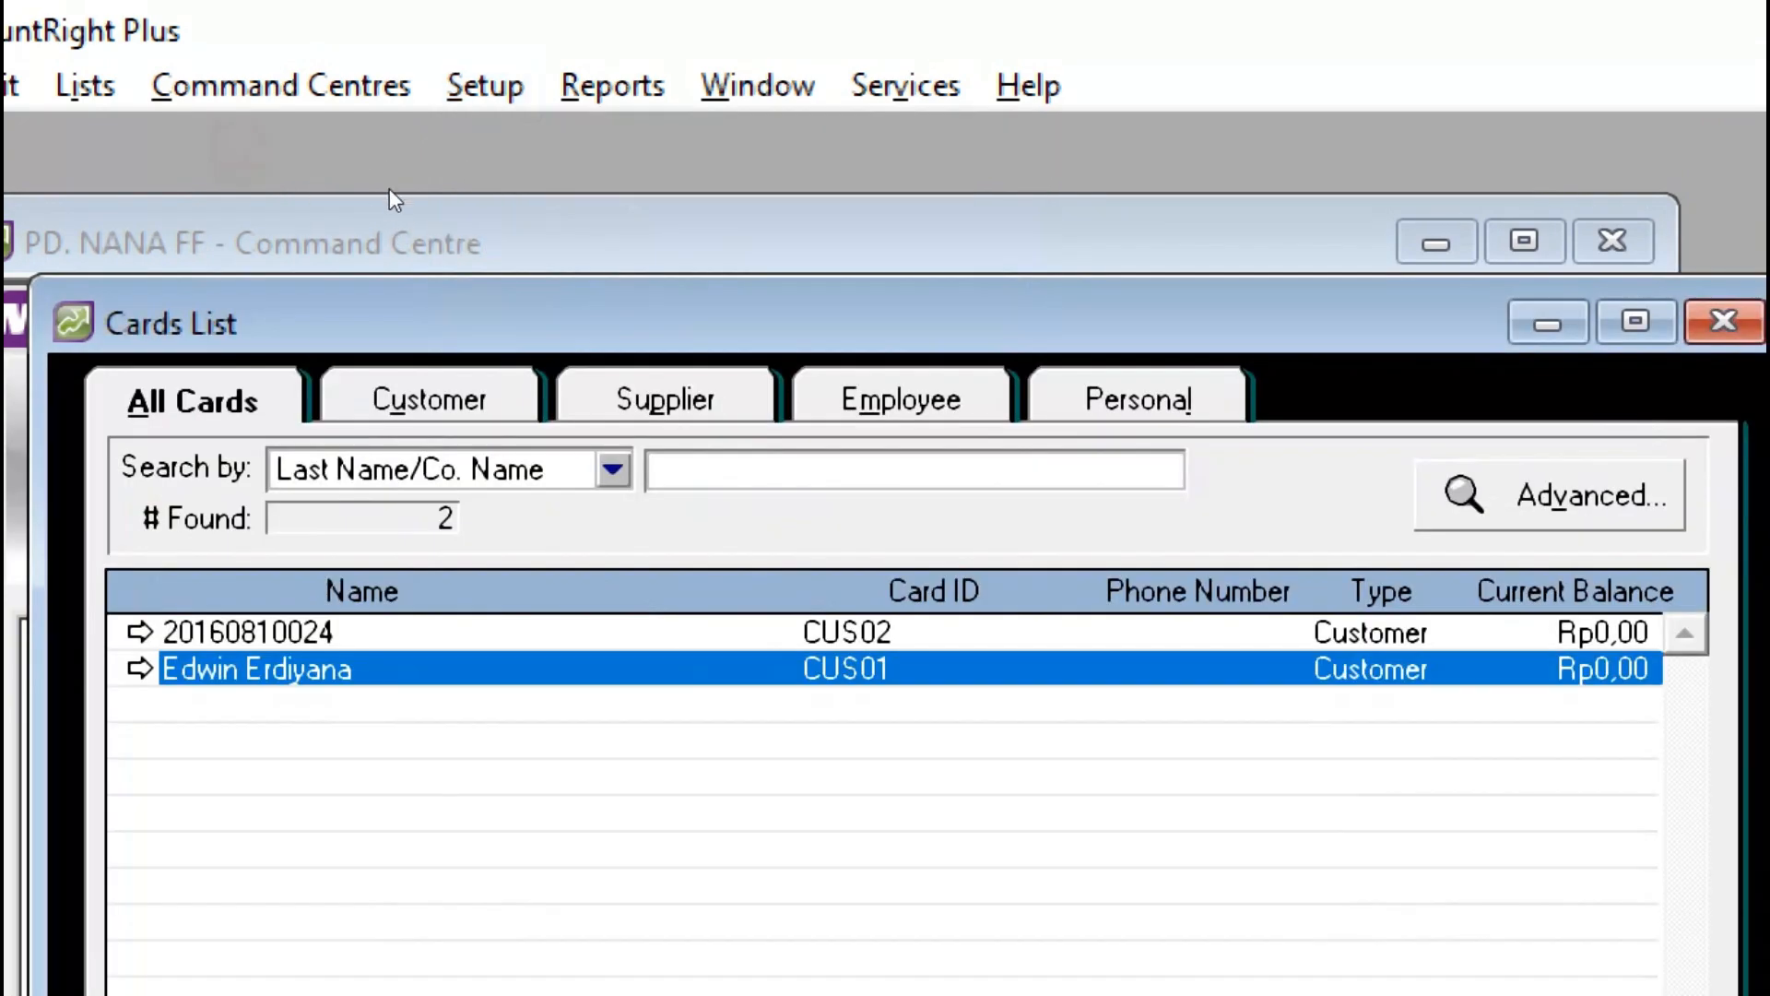
key(alt+Tab)
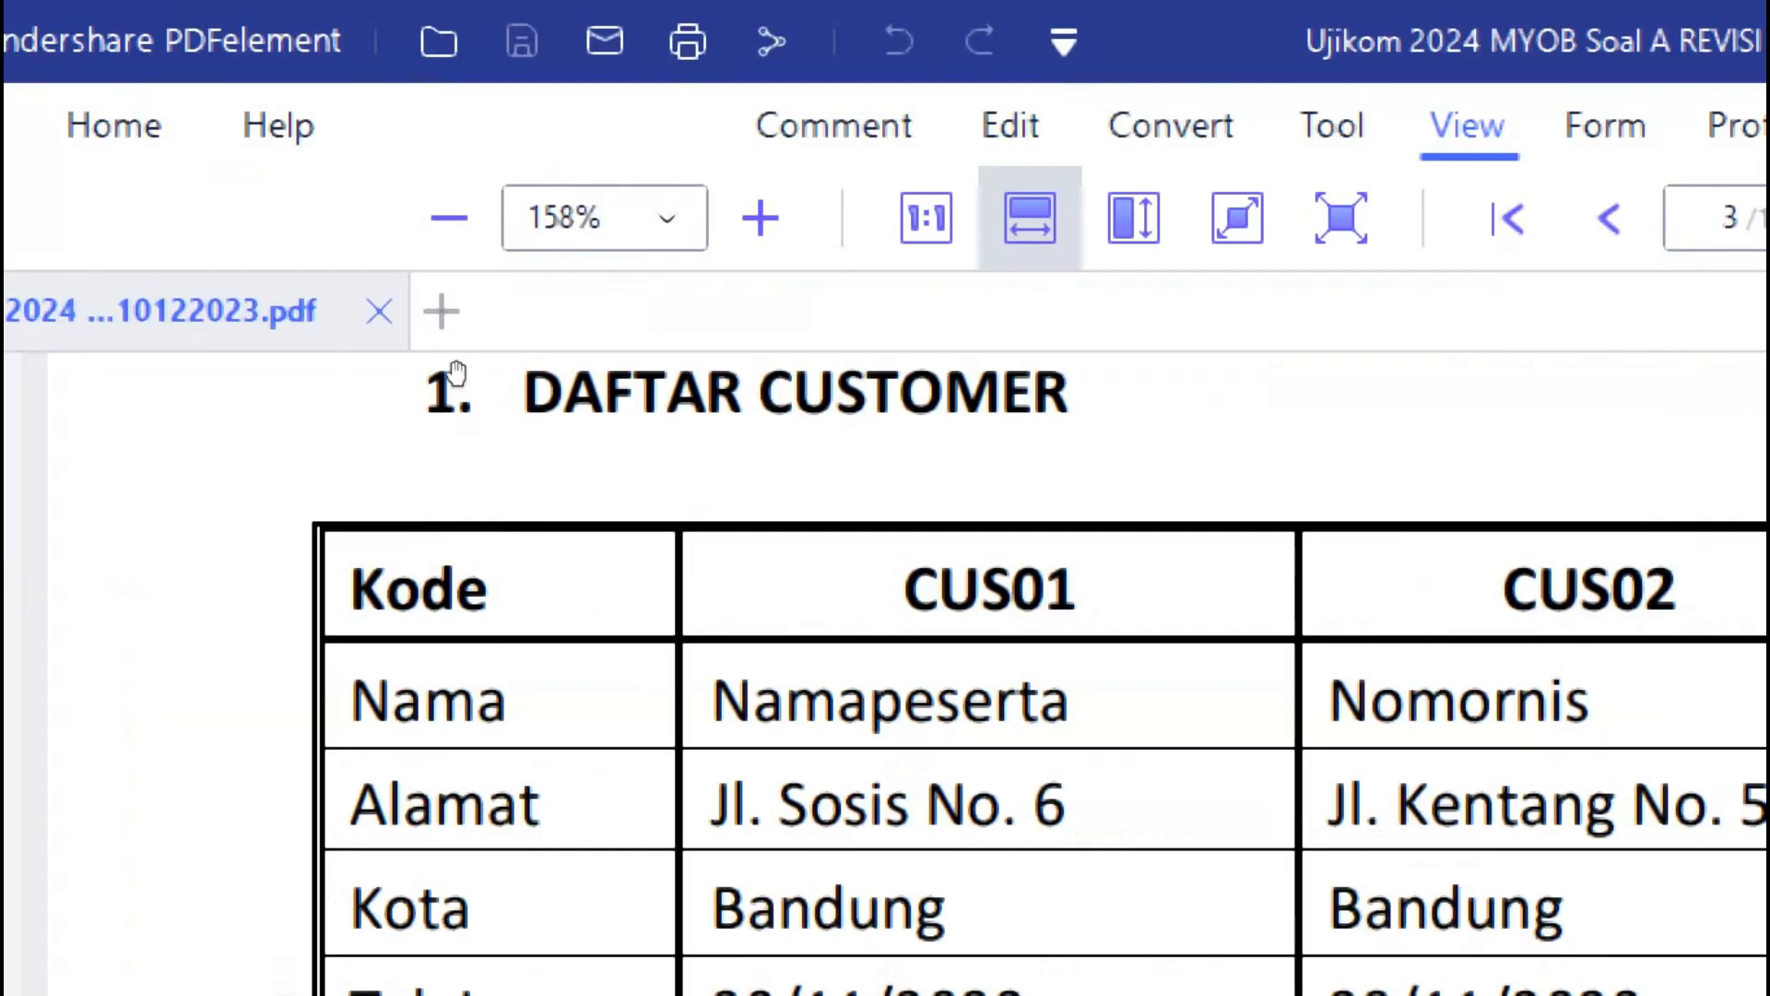
key(alt+Tab)
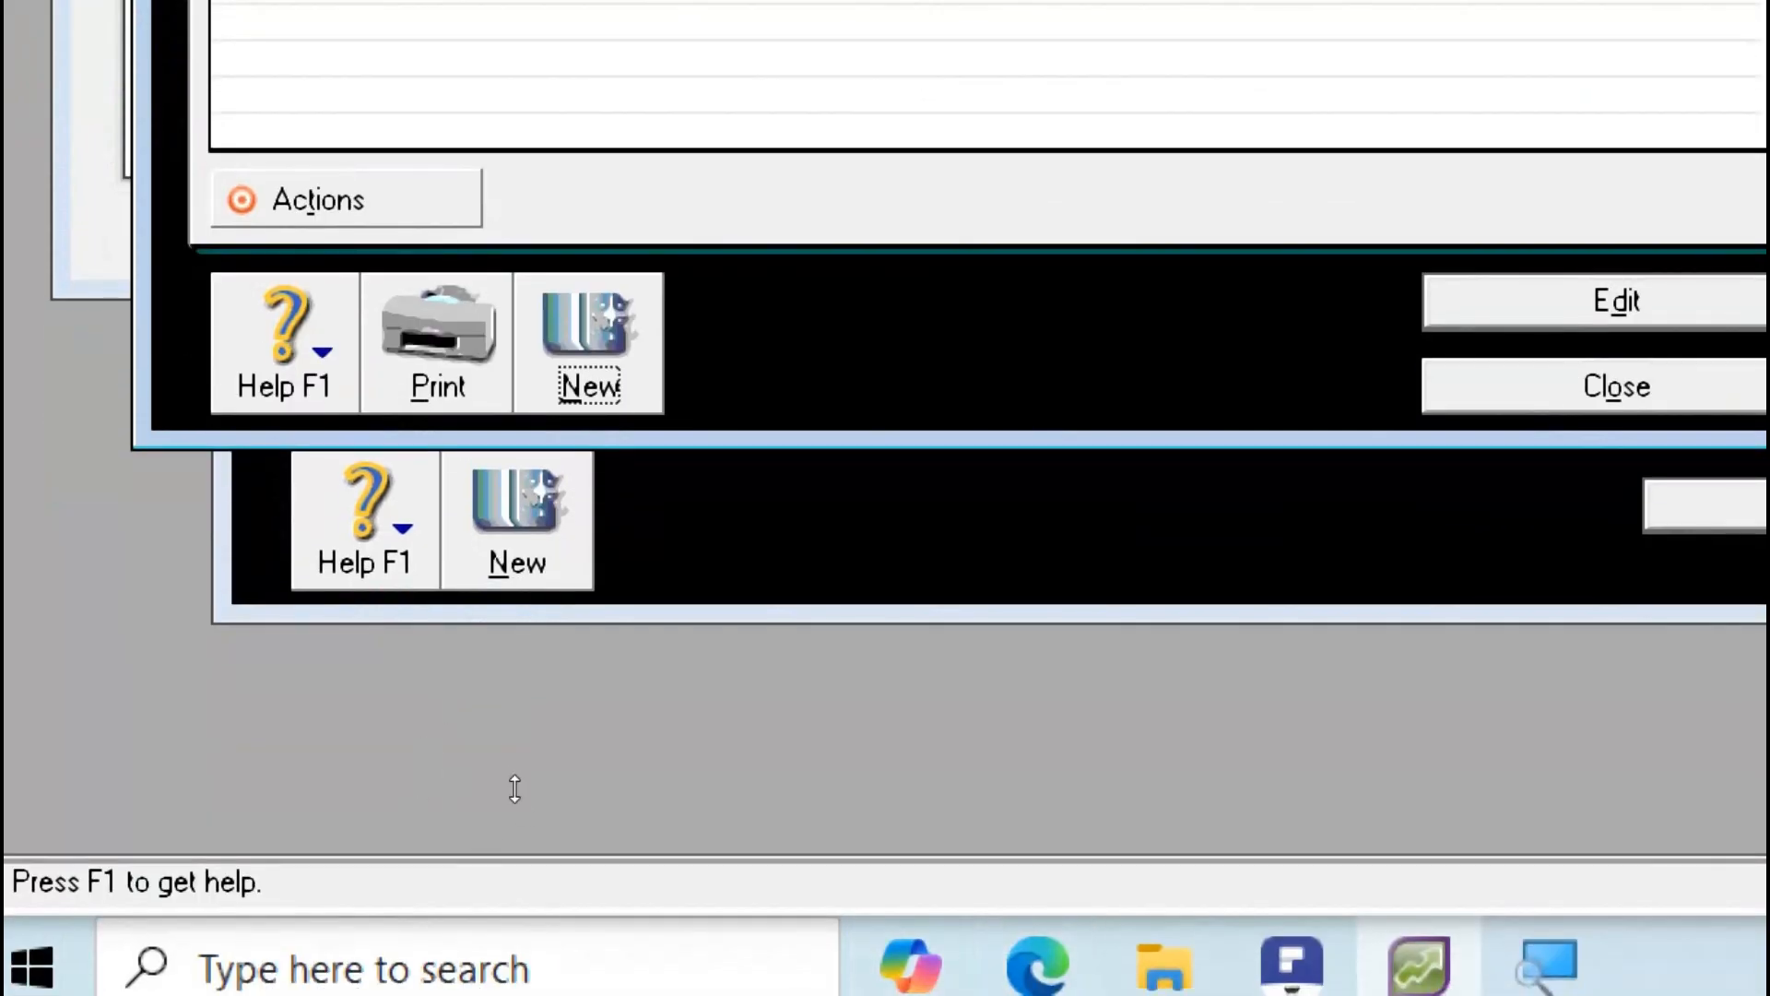
click(502, 726)
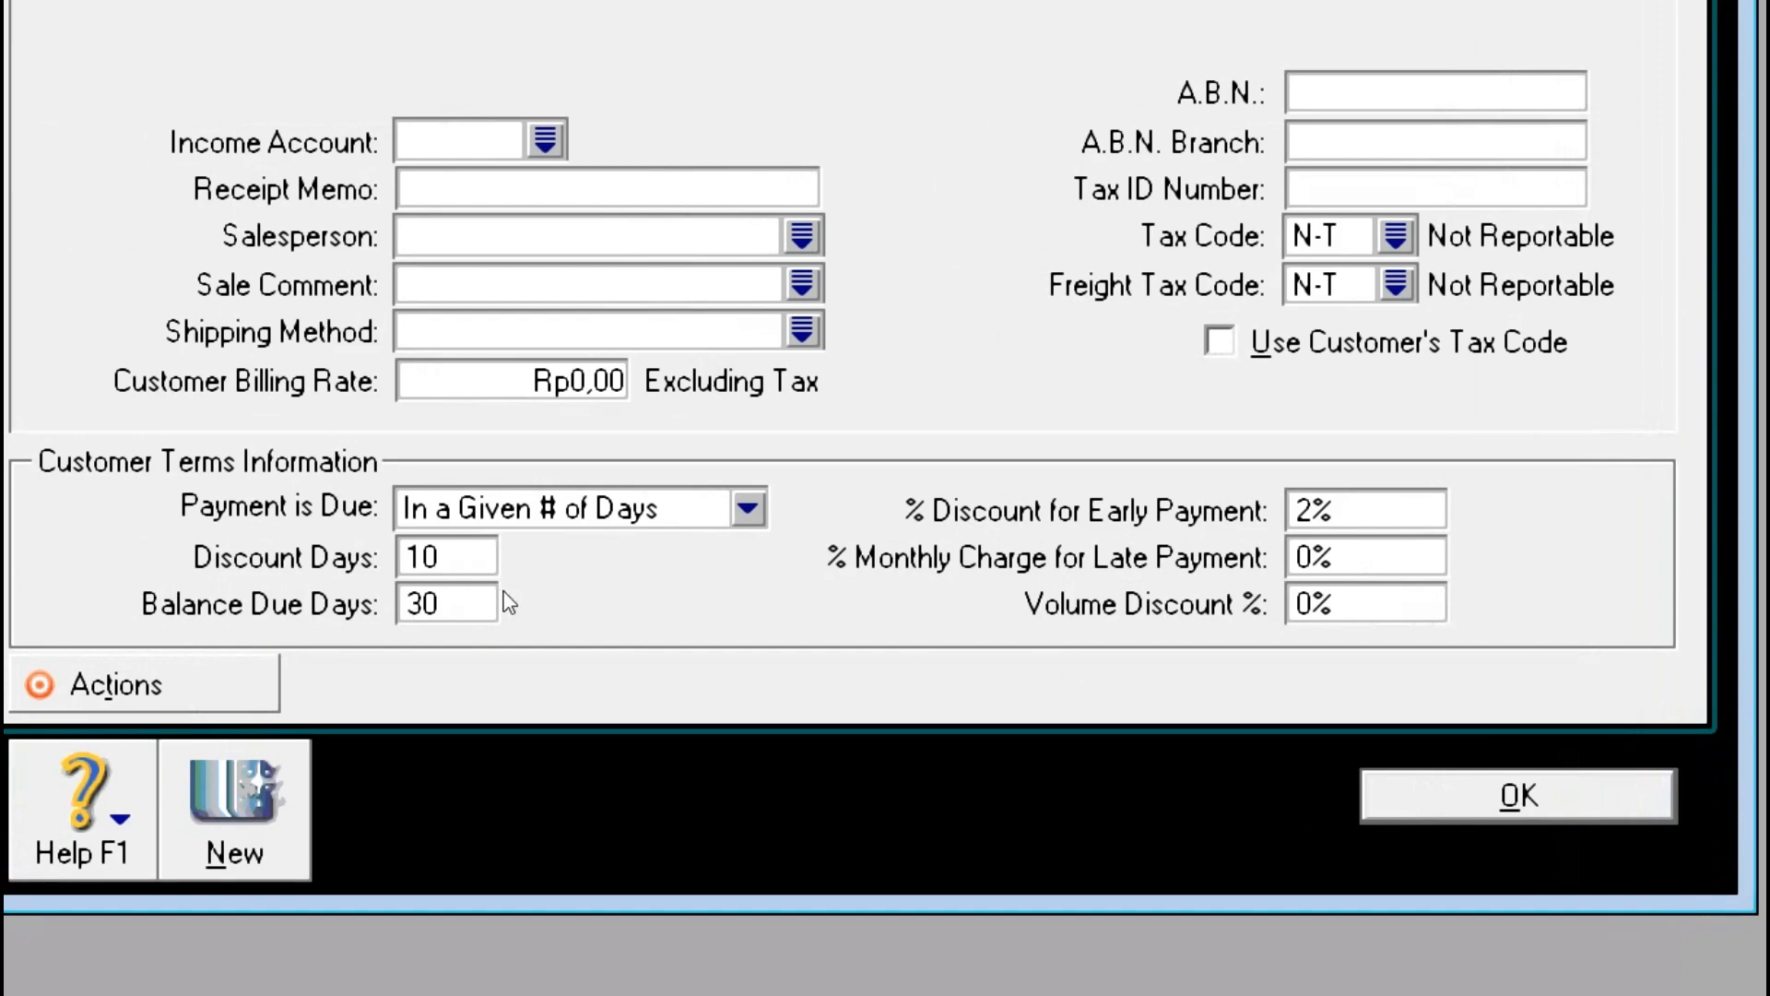
click(516, 509)
click(422, 630)
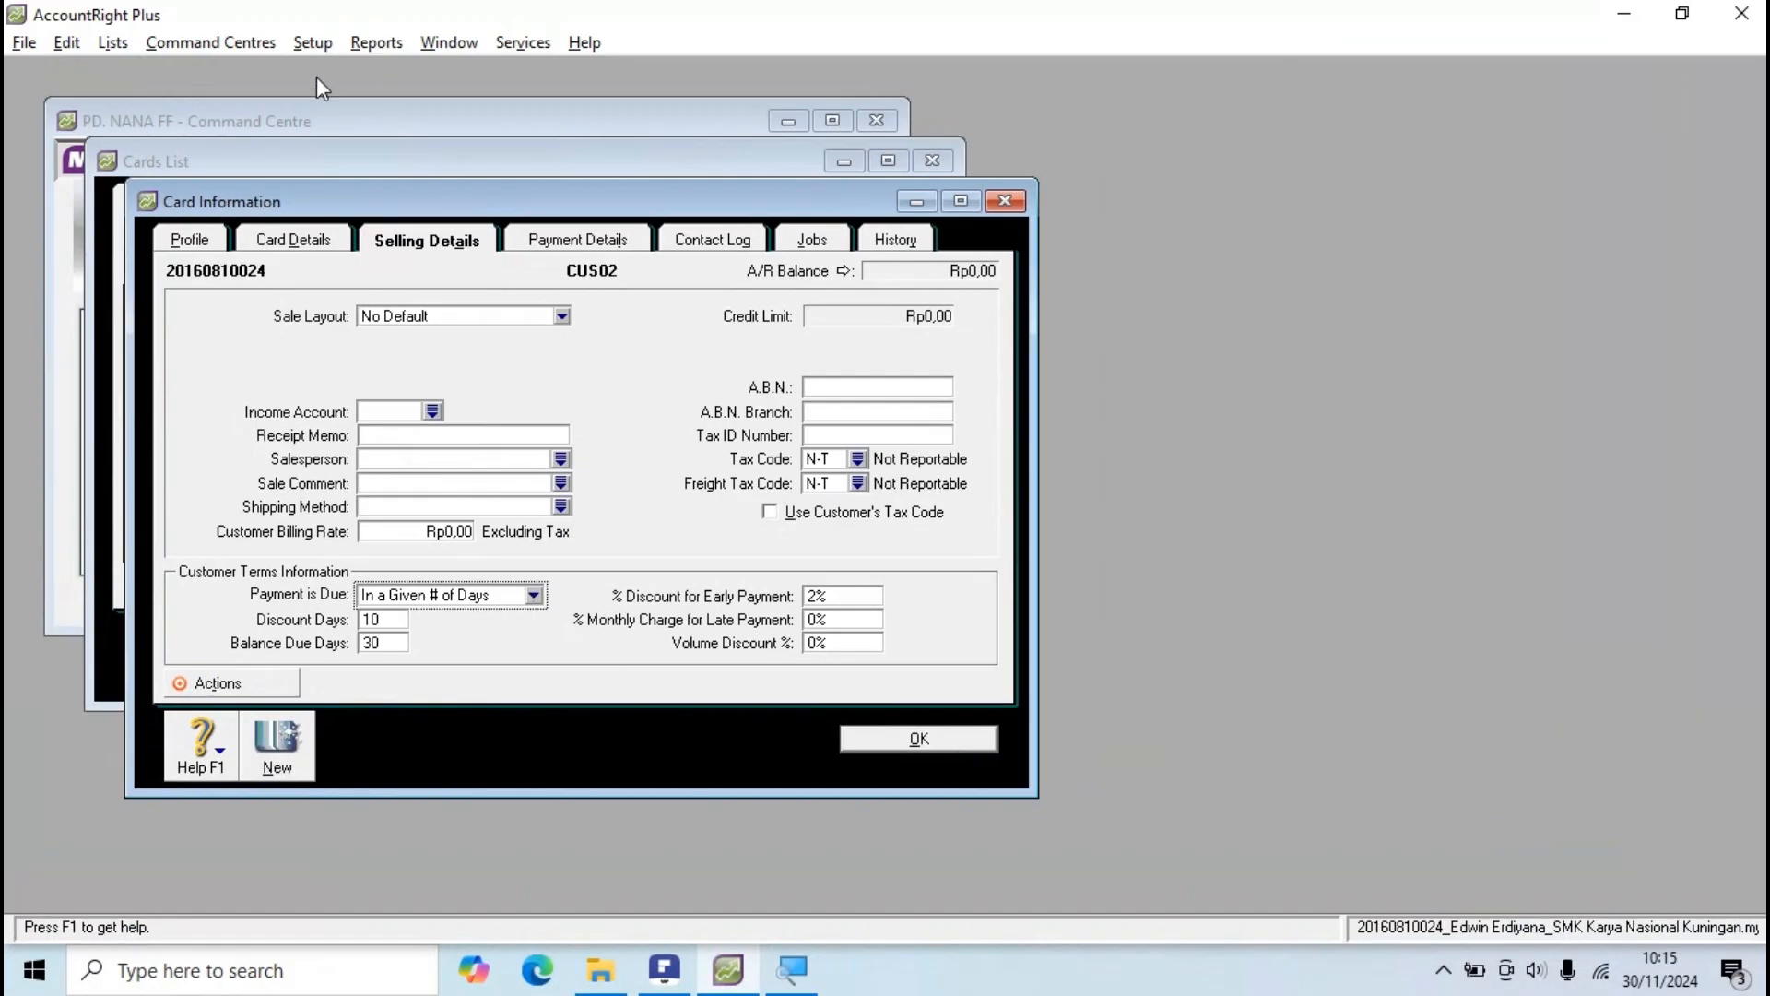
Step: Review the default customer credit terms in Preferences without changes, then return to CUS02's Profile page
click(312, 42)
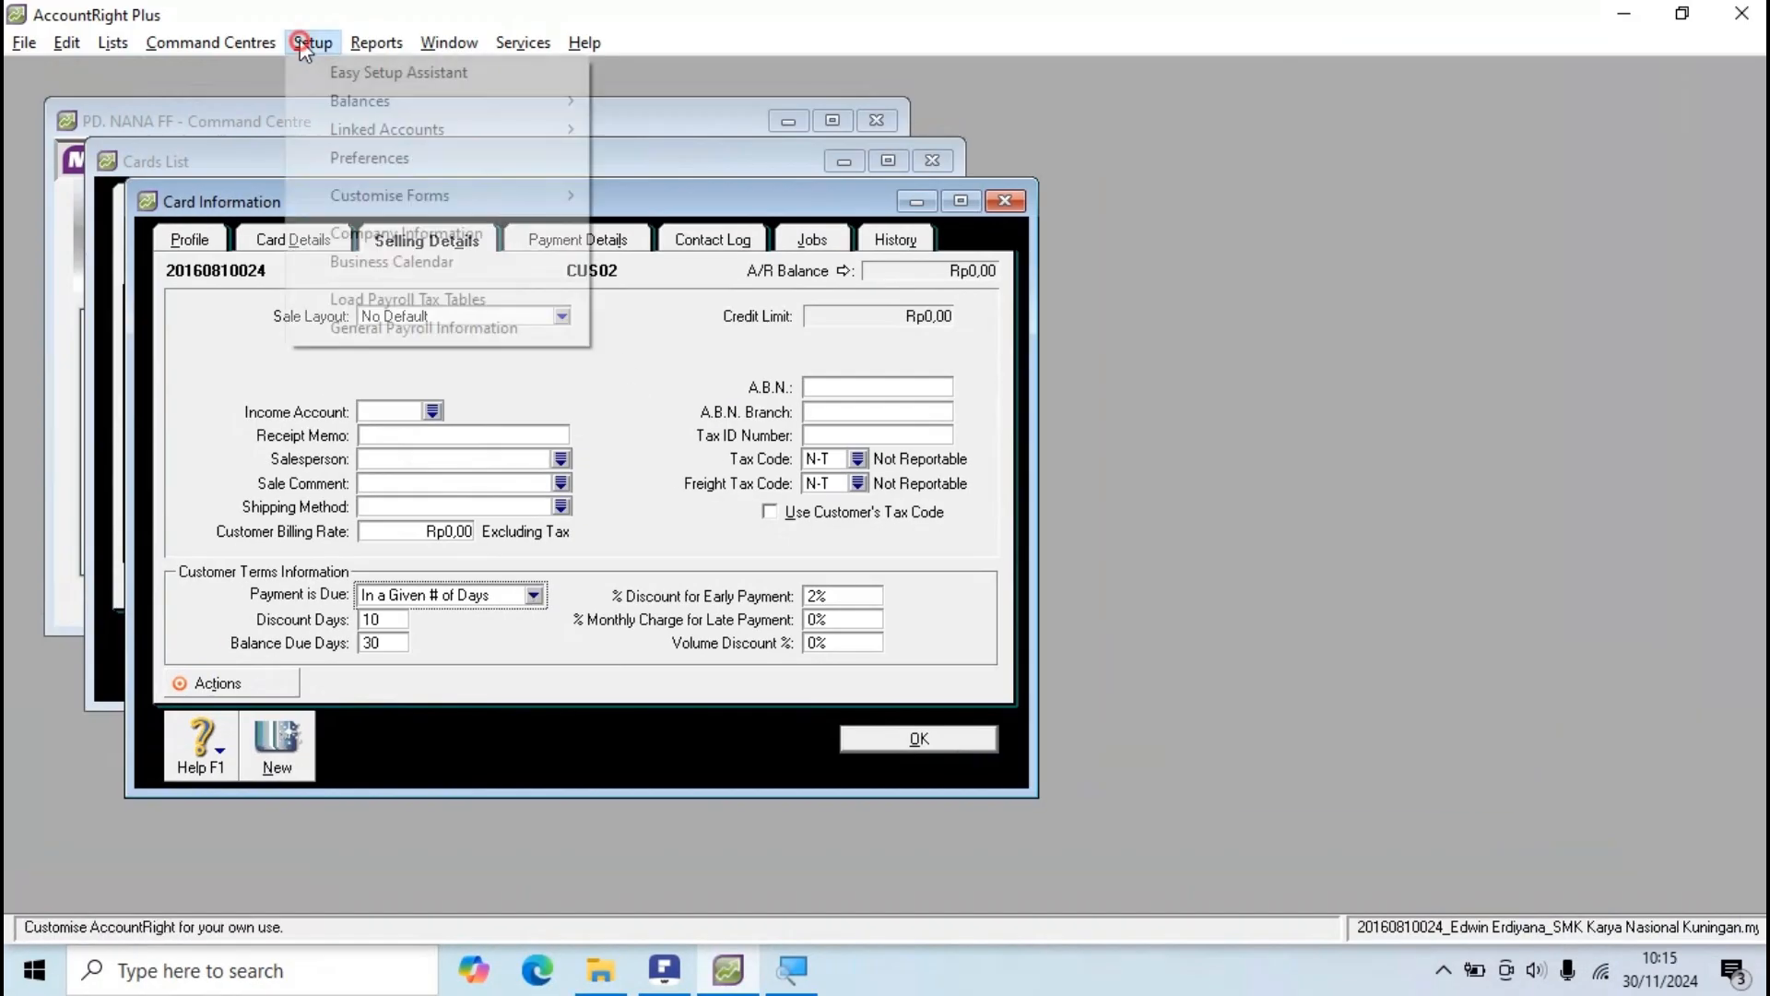
click(376, 166)
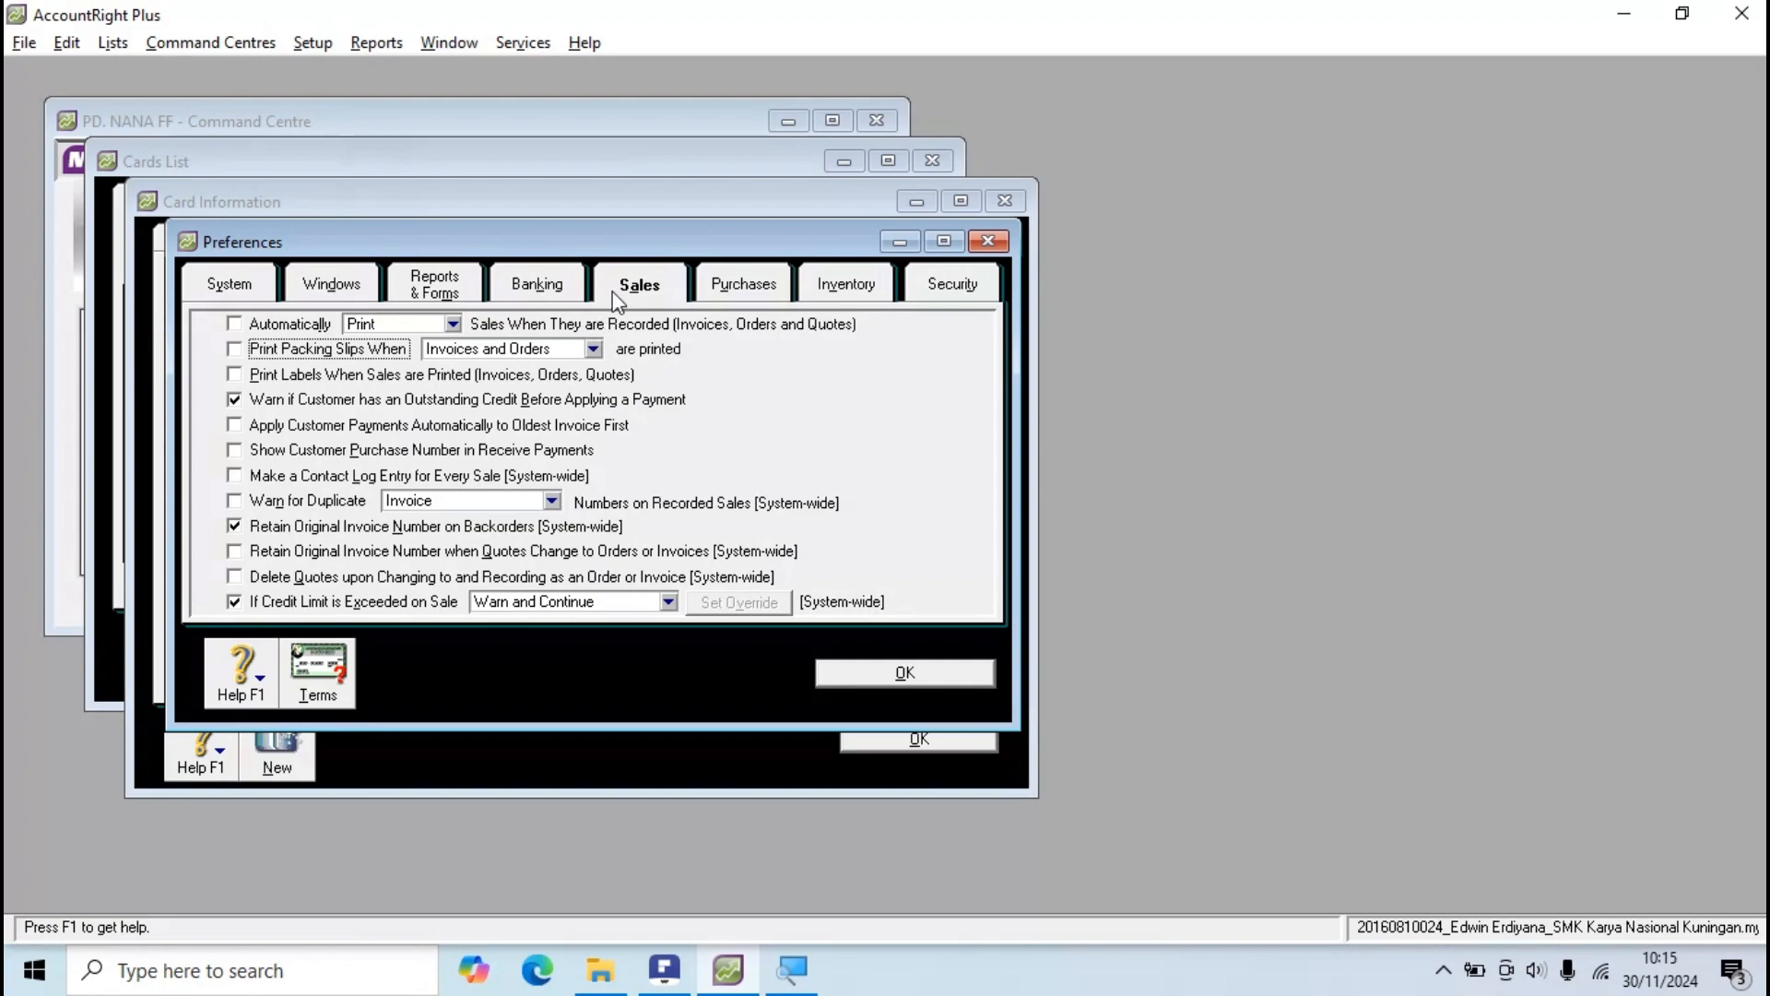
click(333, 677)
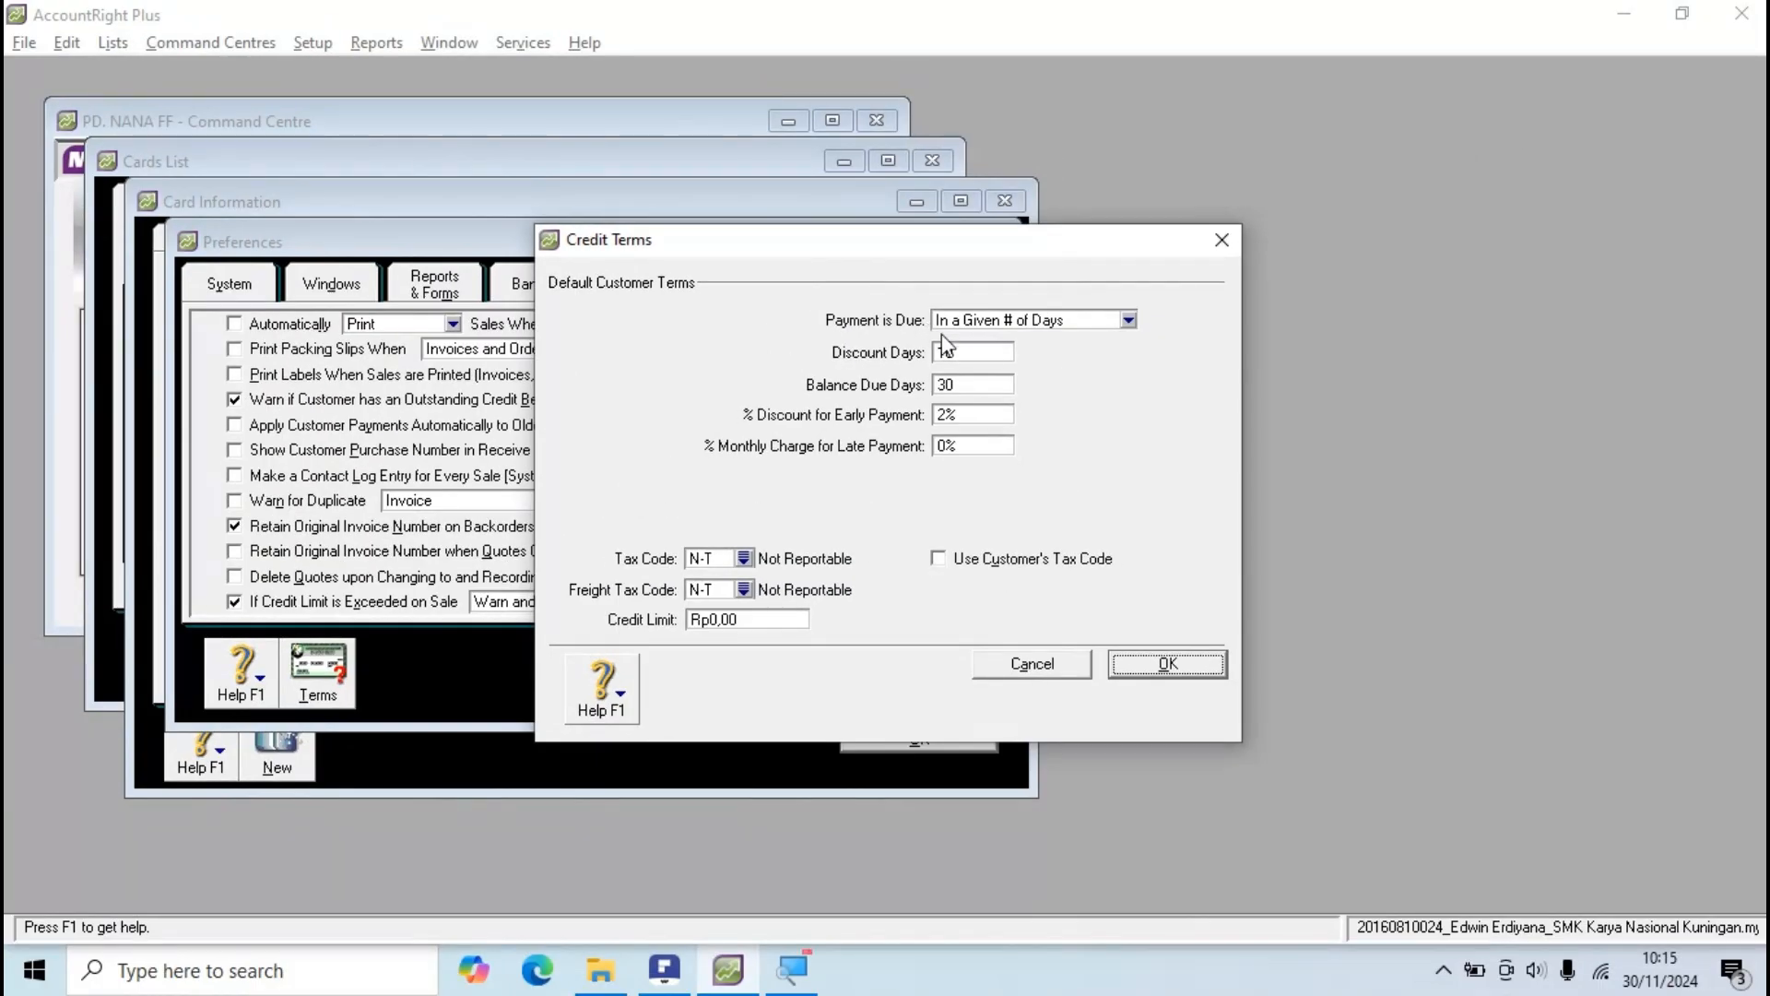
click(1098, 992)
click(883, 667)
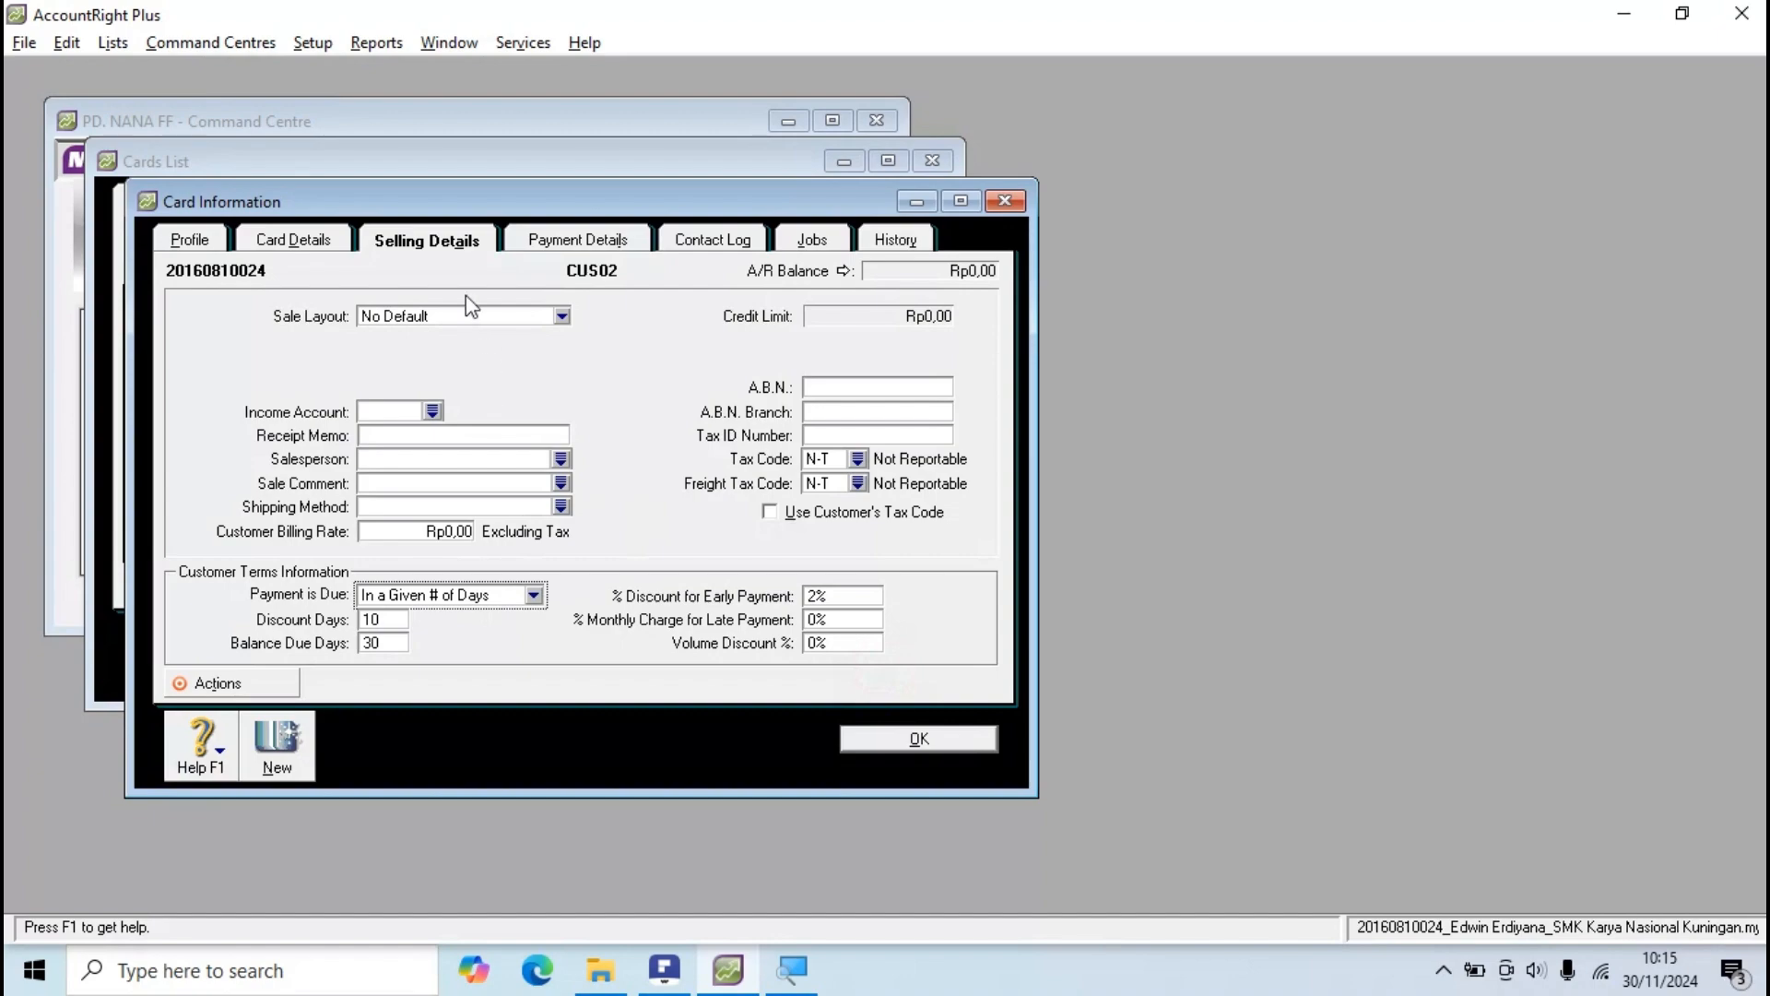
drag(422, 197, 571, 178)
click(334, 235)
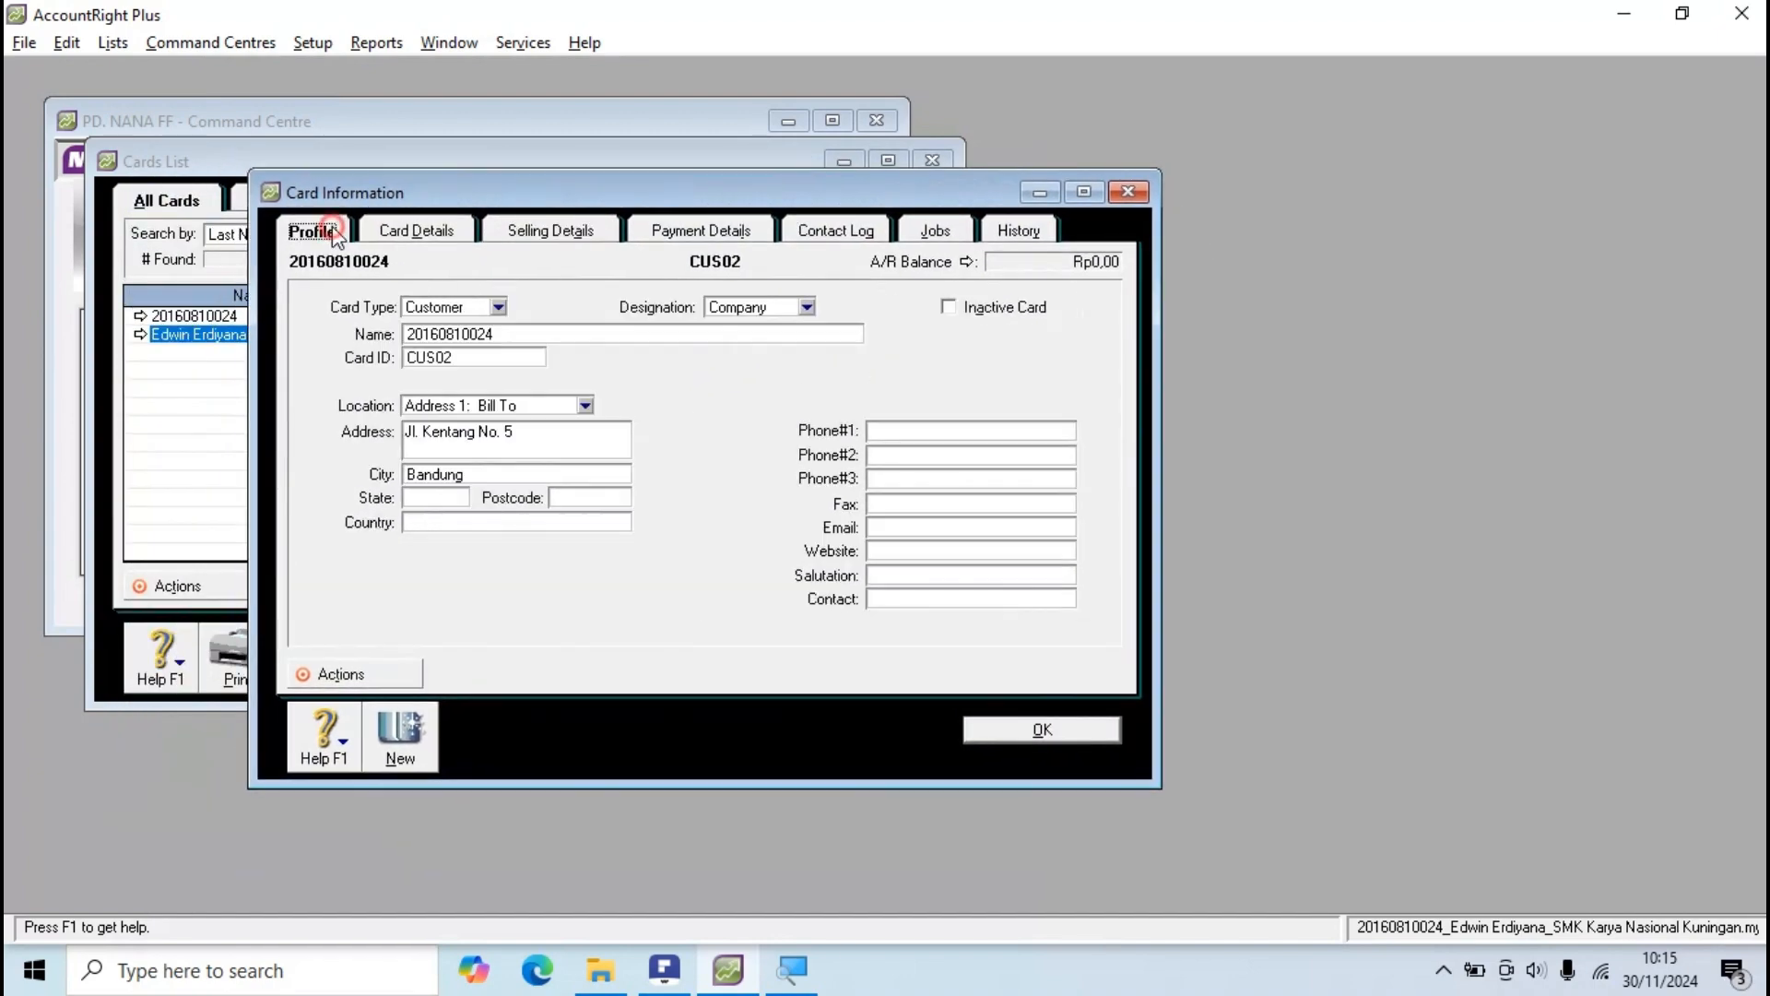
Step: Show CUS02's Selling Details again, with 2% discount in 10 days and 30 days due
click(521, 235)
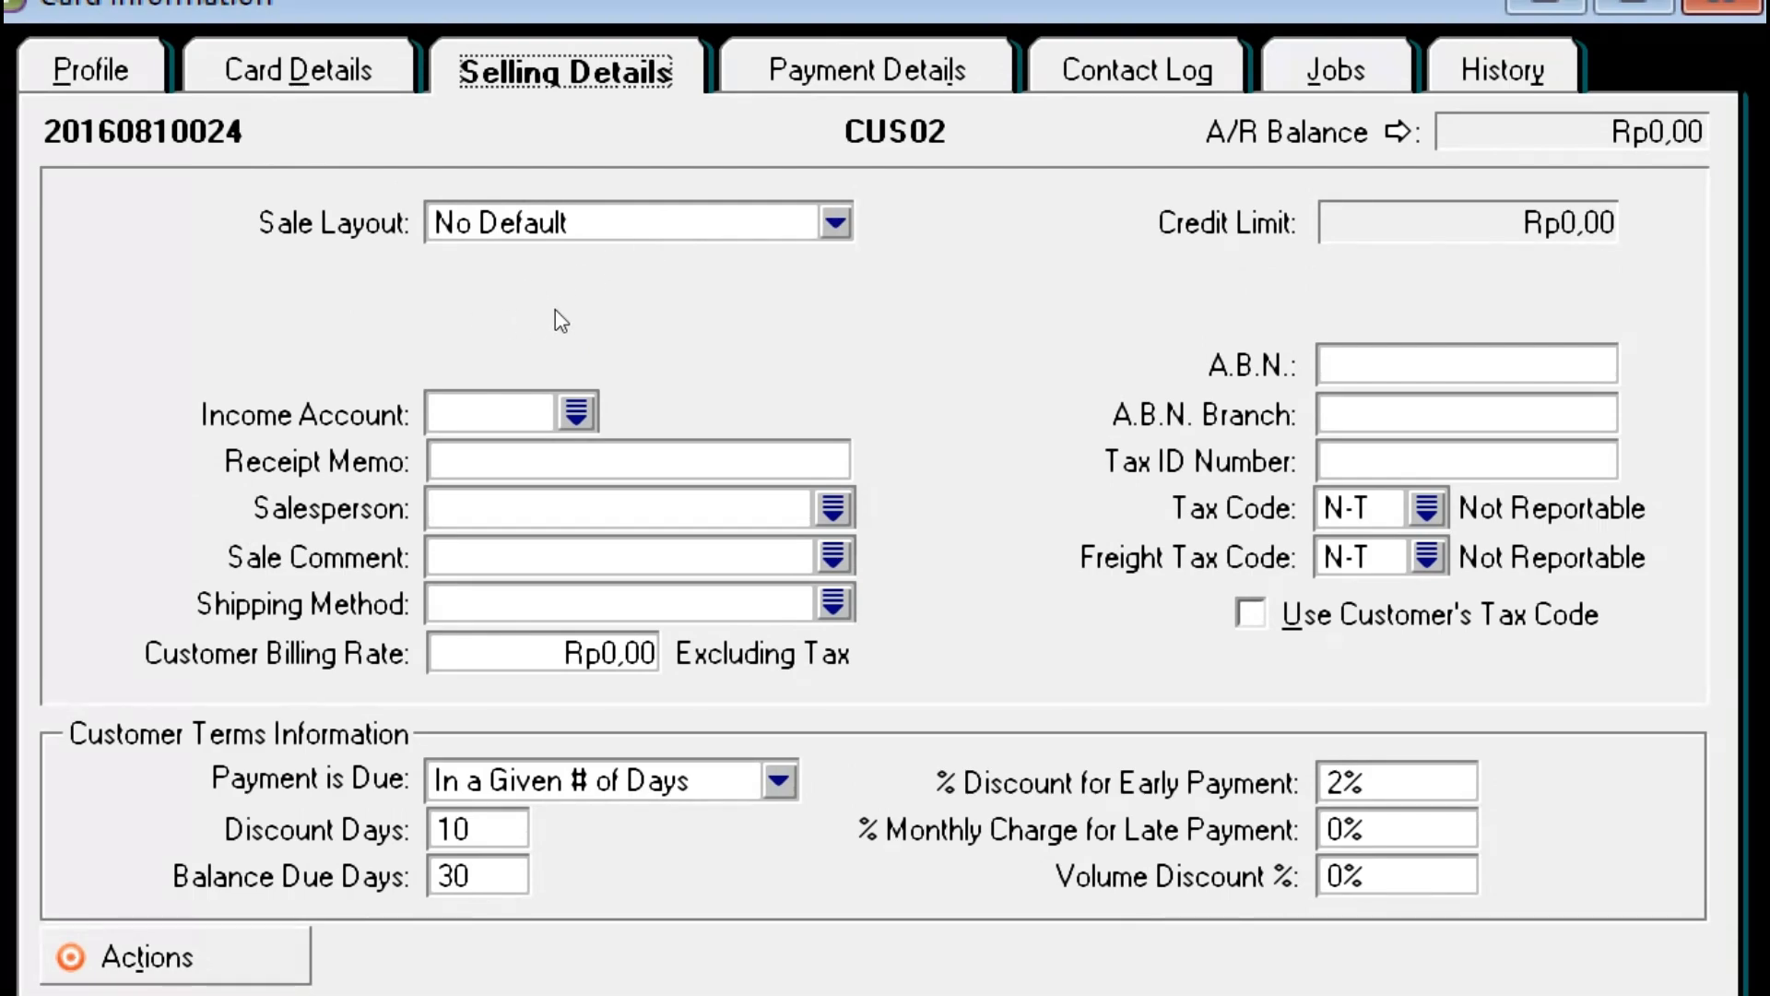
Step: Give CUS02 the Item sale layout and income account 4-1100 Penjualan Barang, then save the card
click(565, 227)
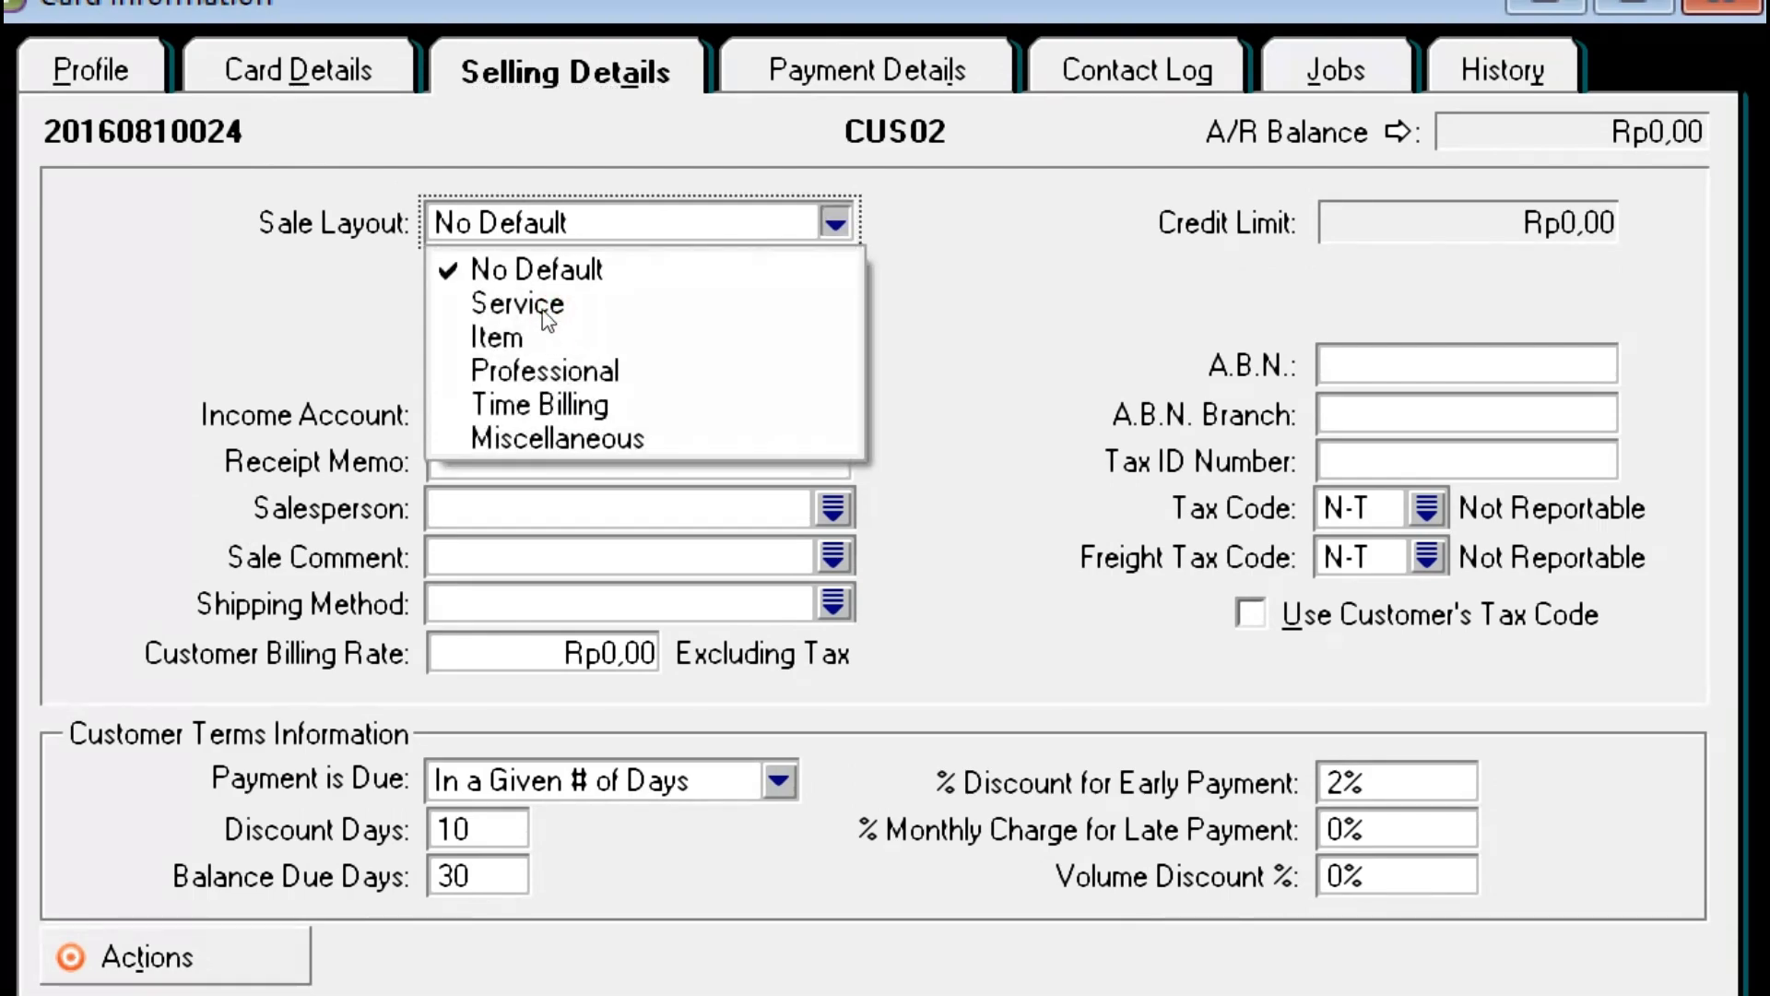
click(539, 343)
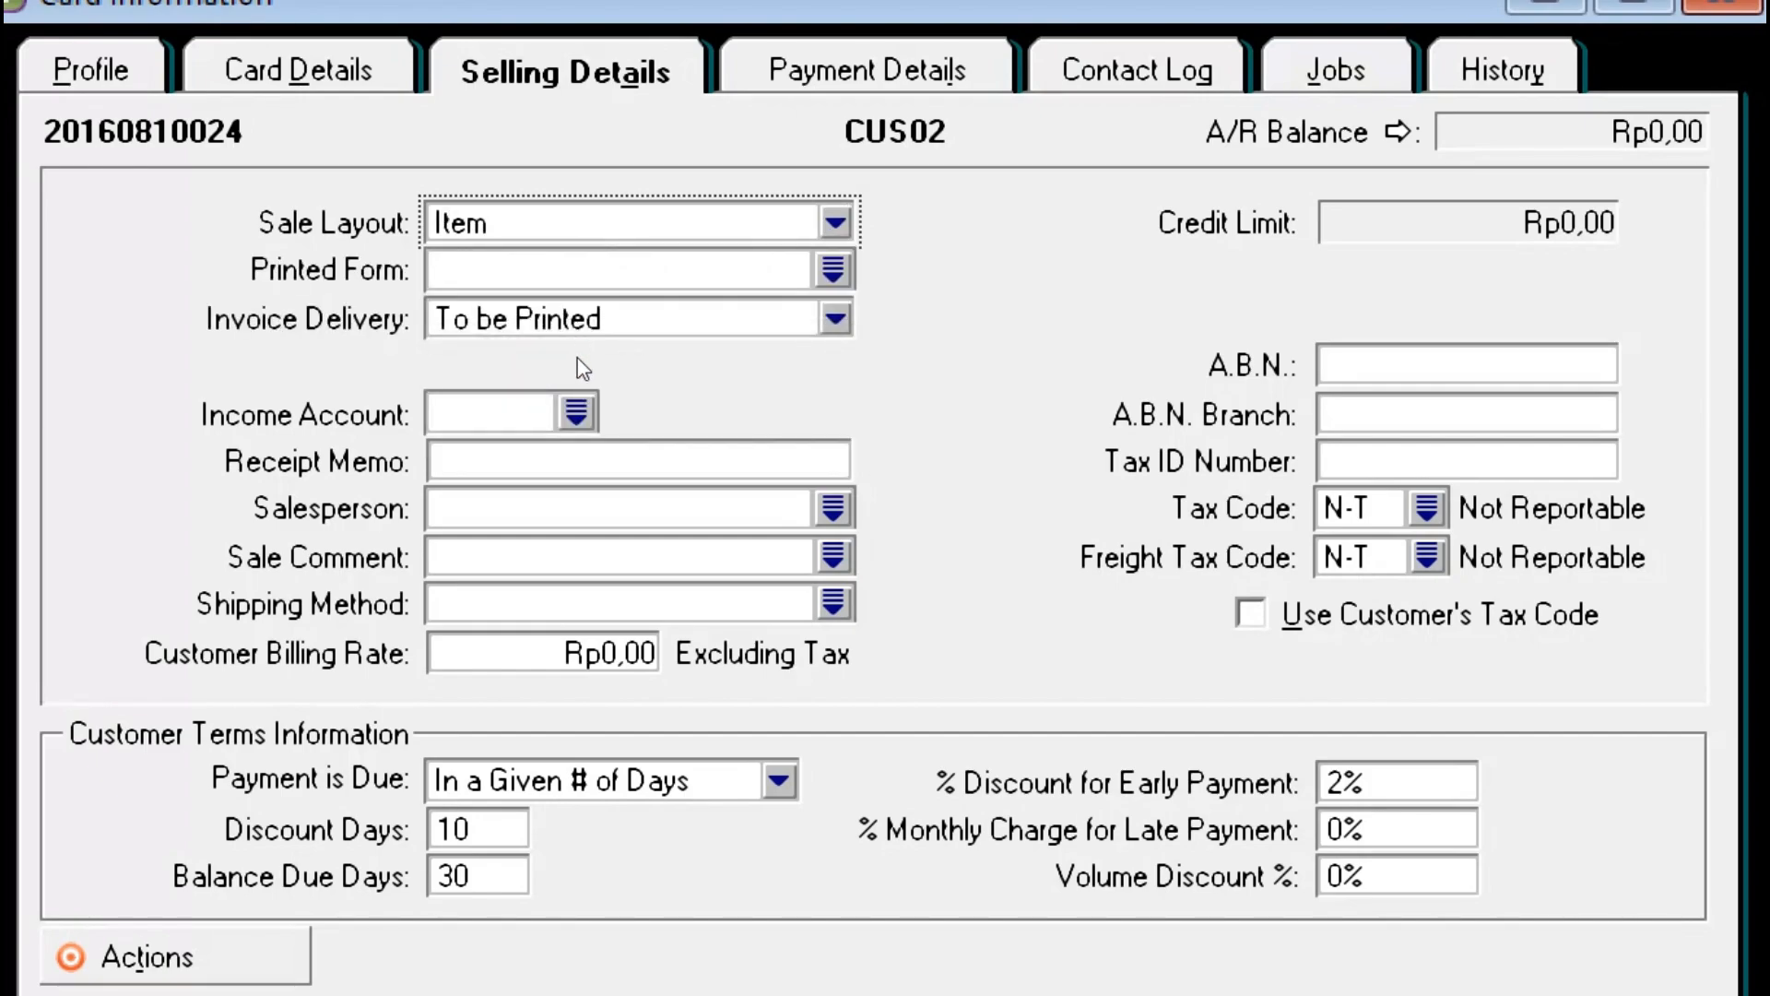
click(563, 414)
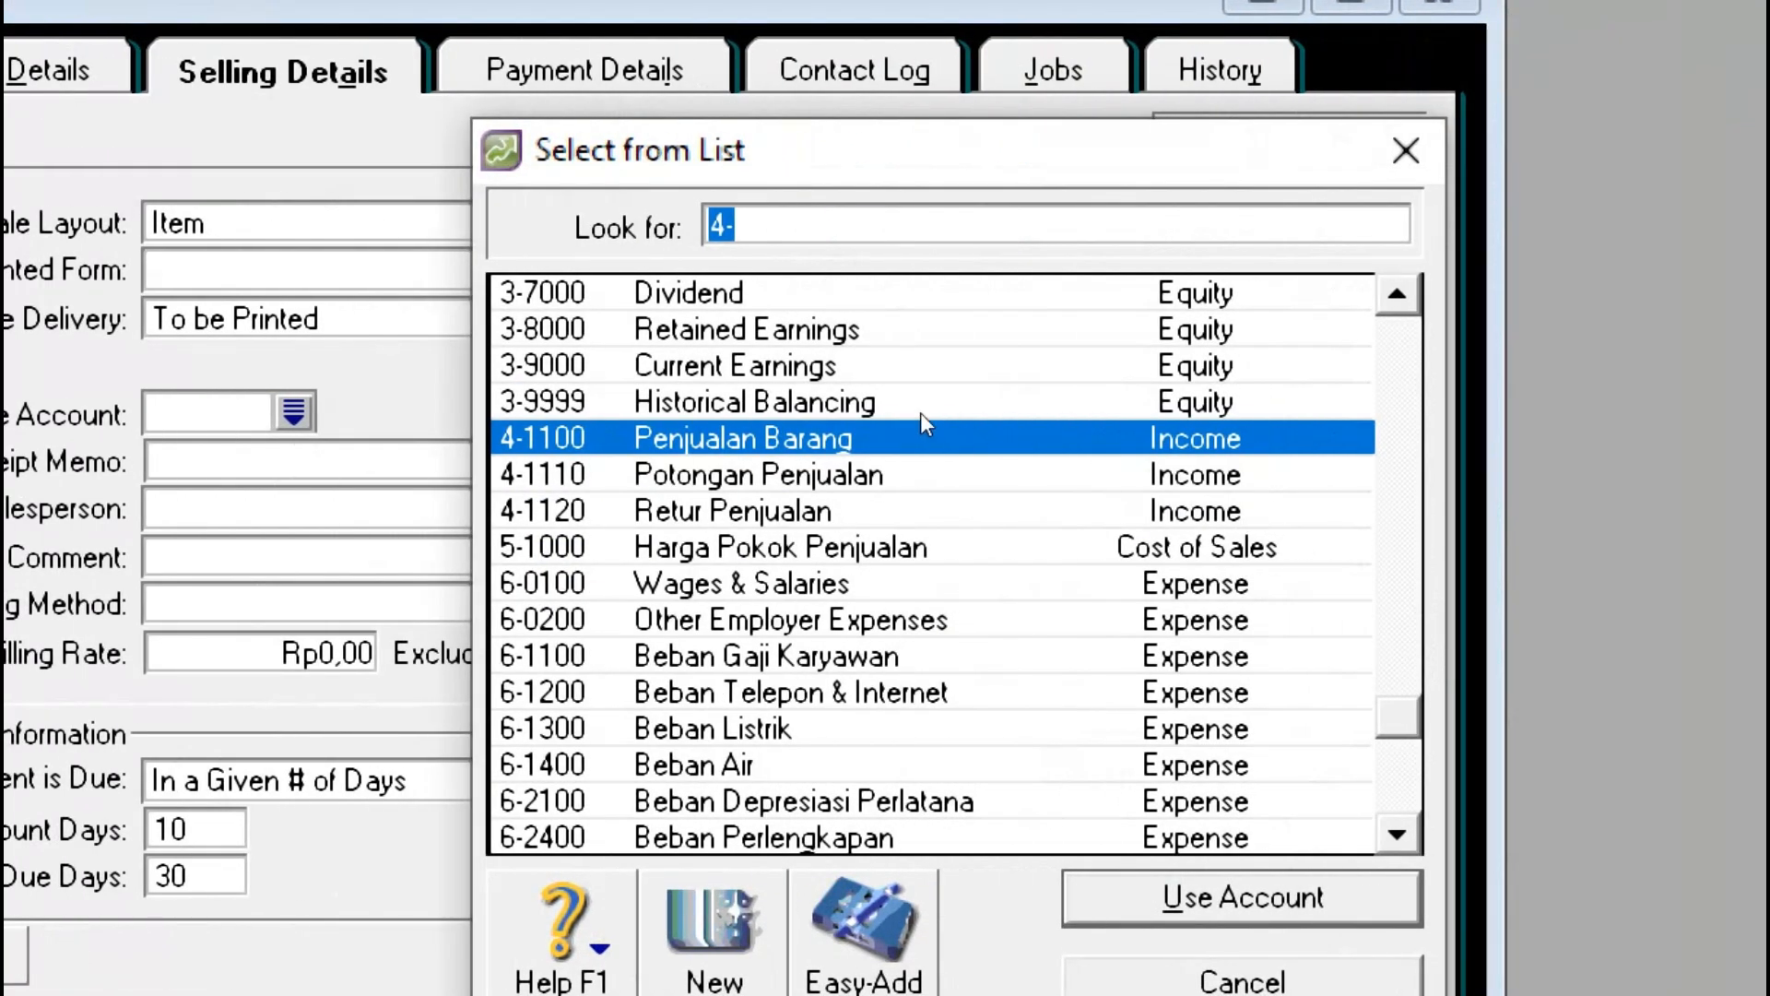
click(798, 421)
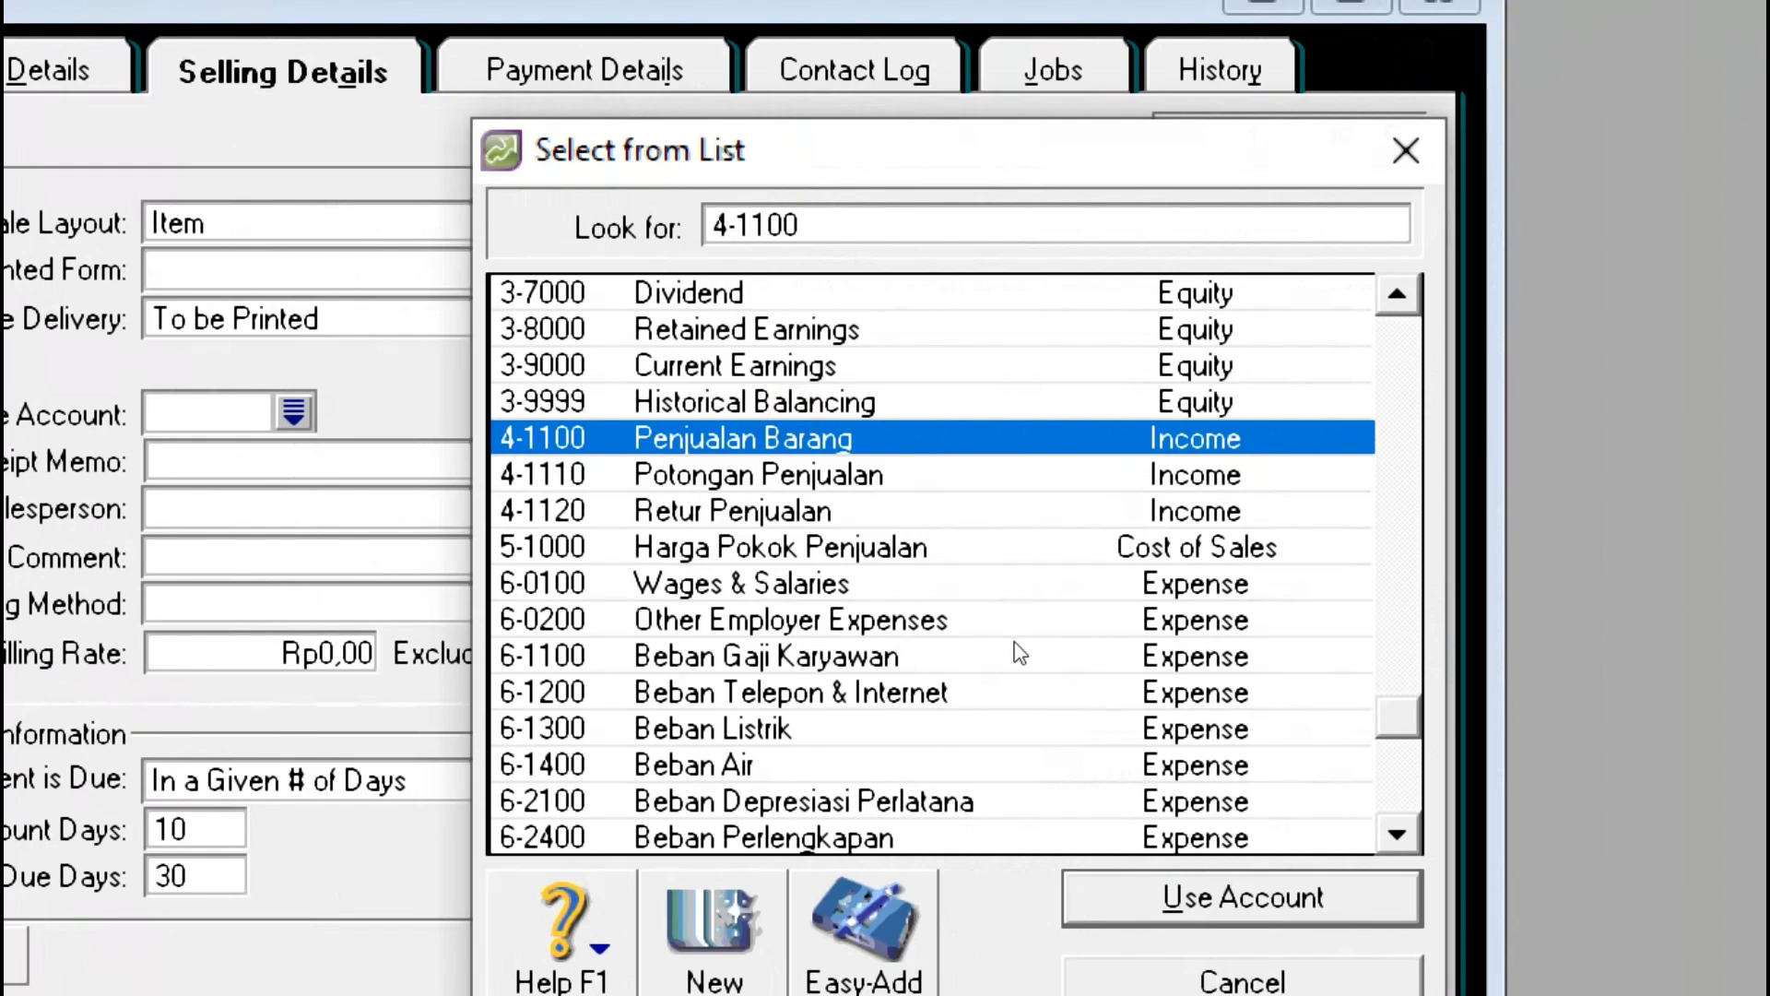
key(Return)
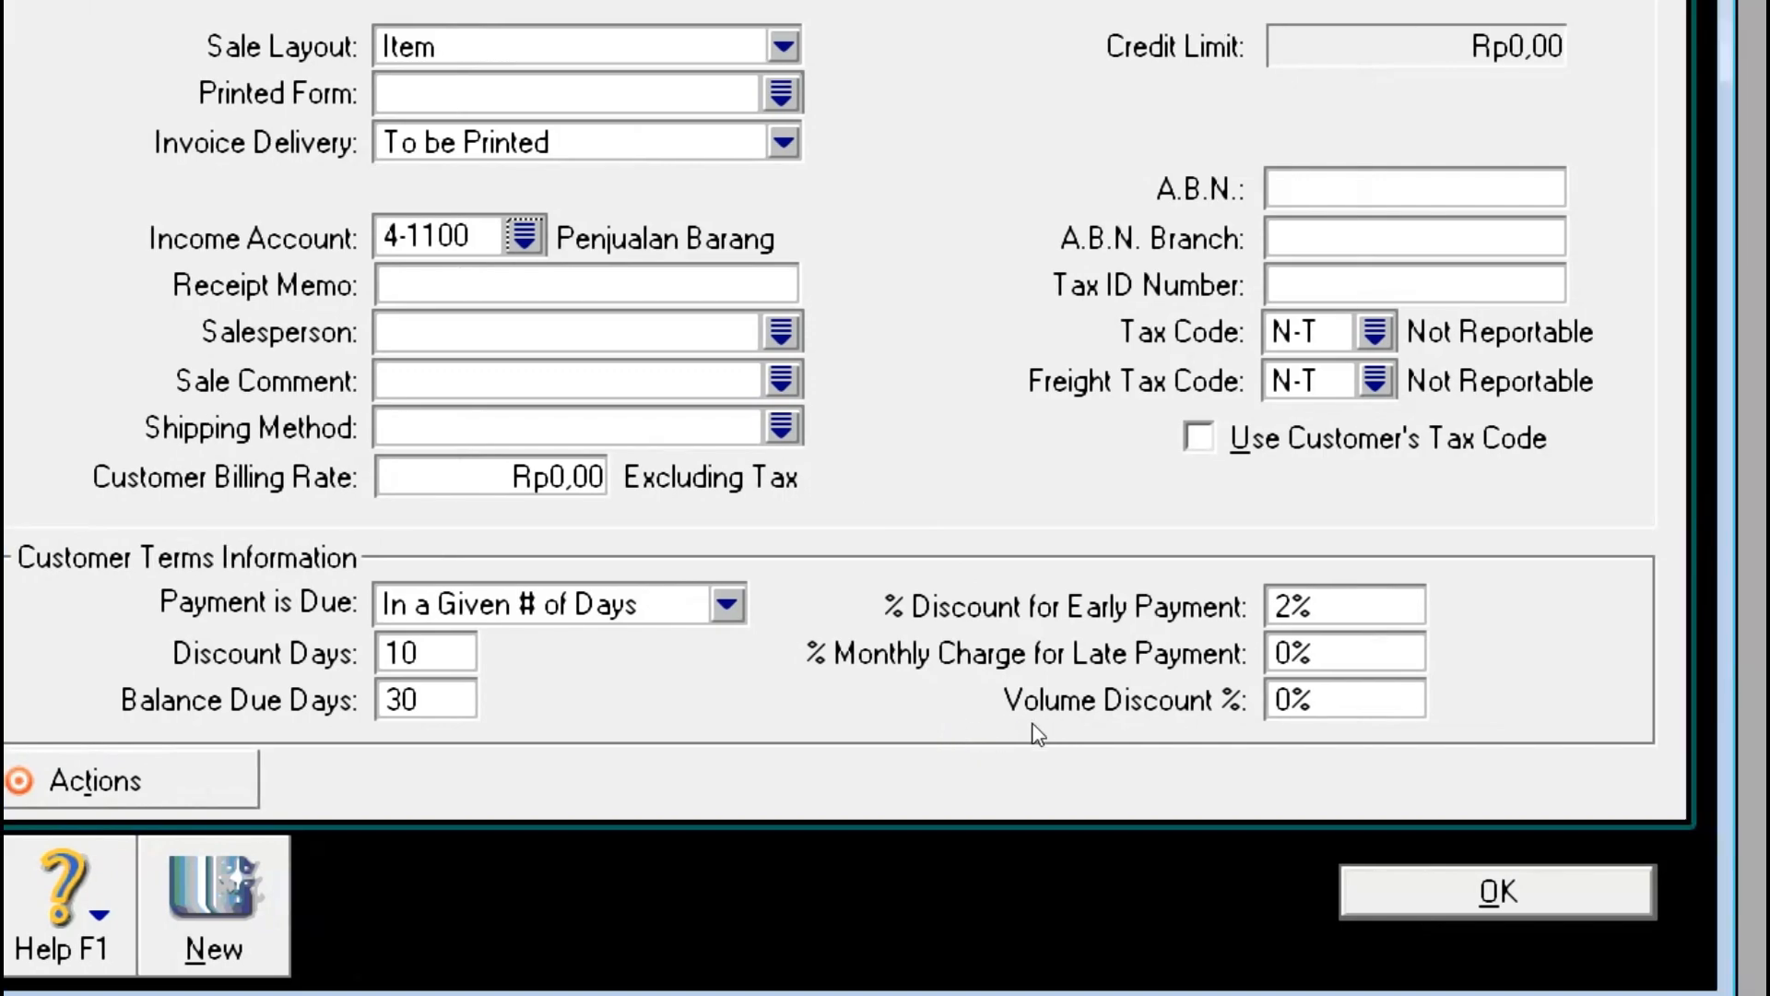
key(Return)
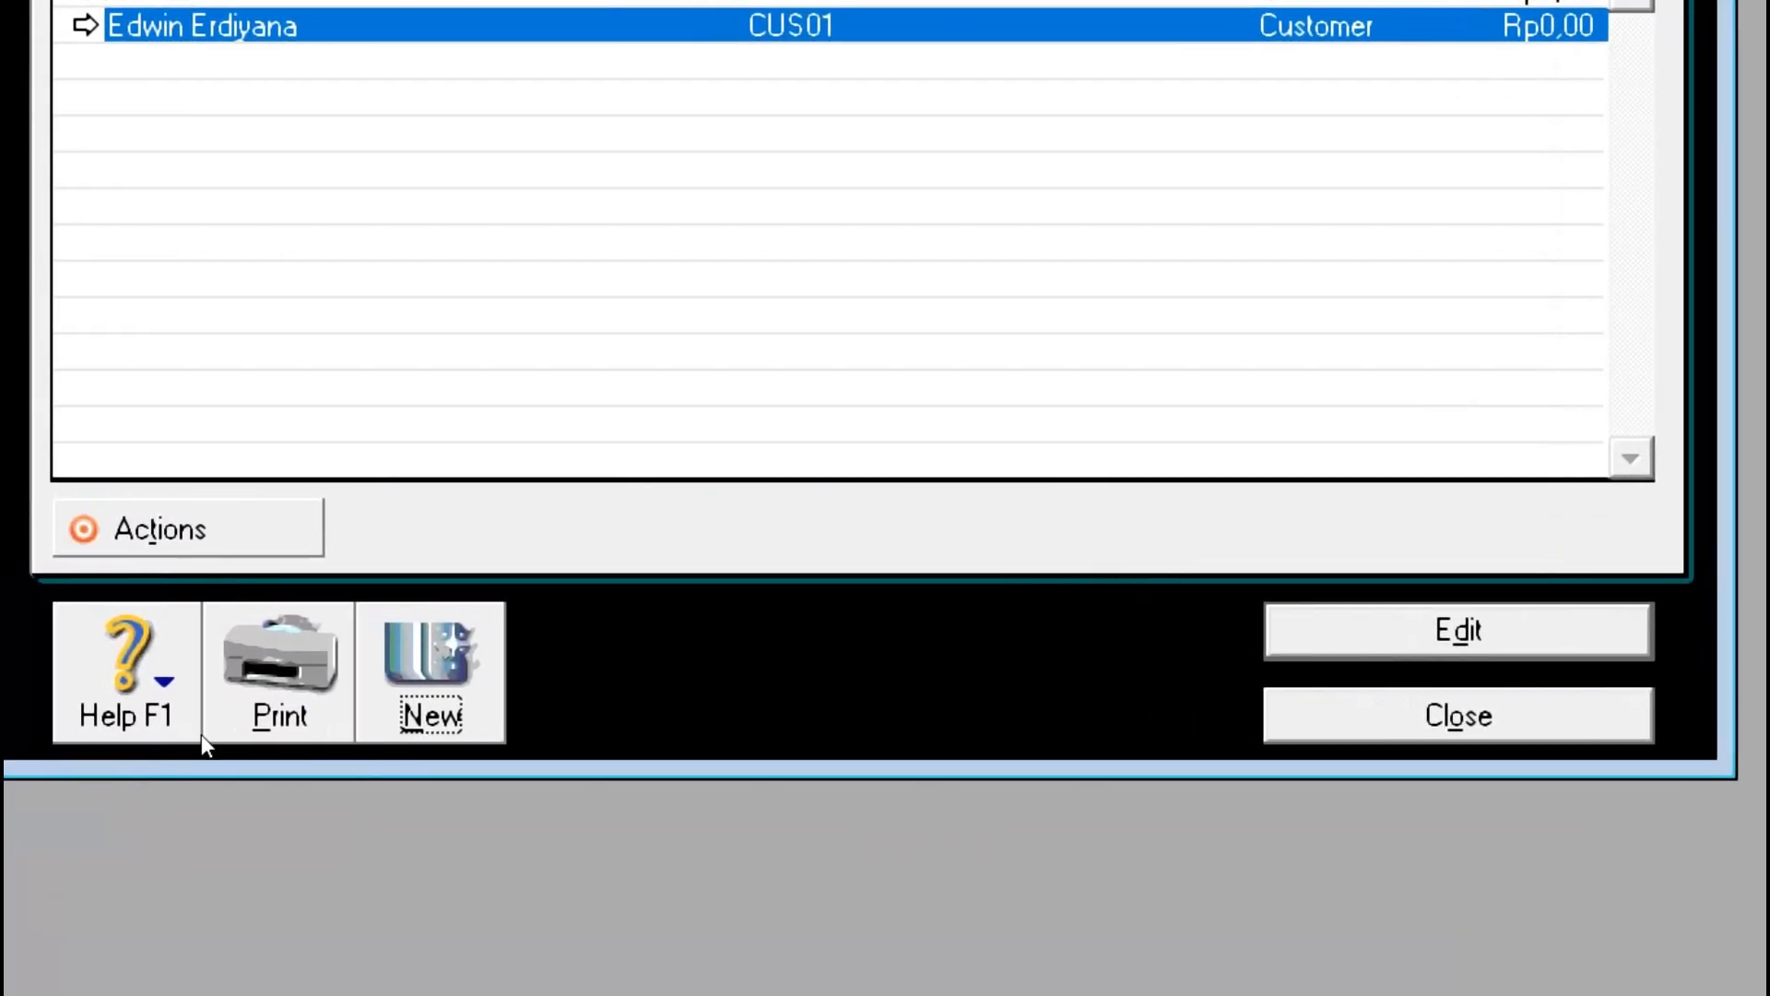
Step: Create a new Customer card named 'SMK Karya Nasional Kuningan'
click(429, 679)
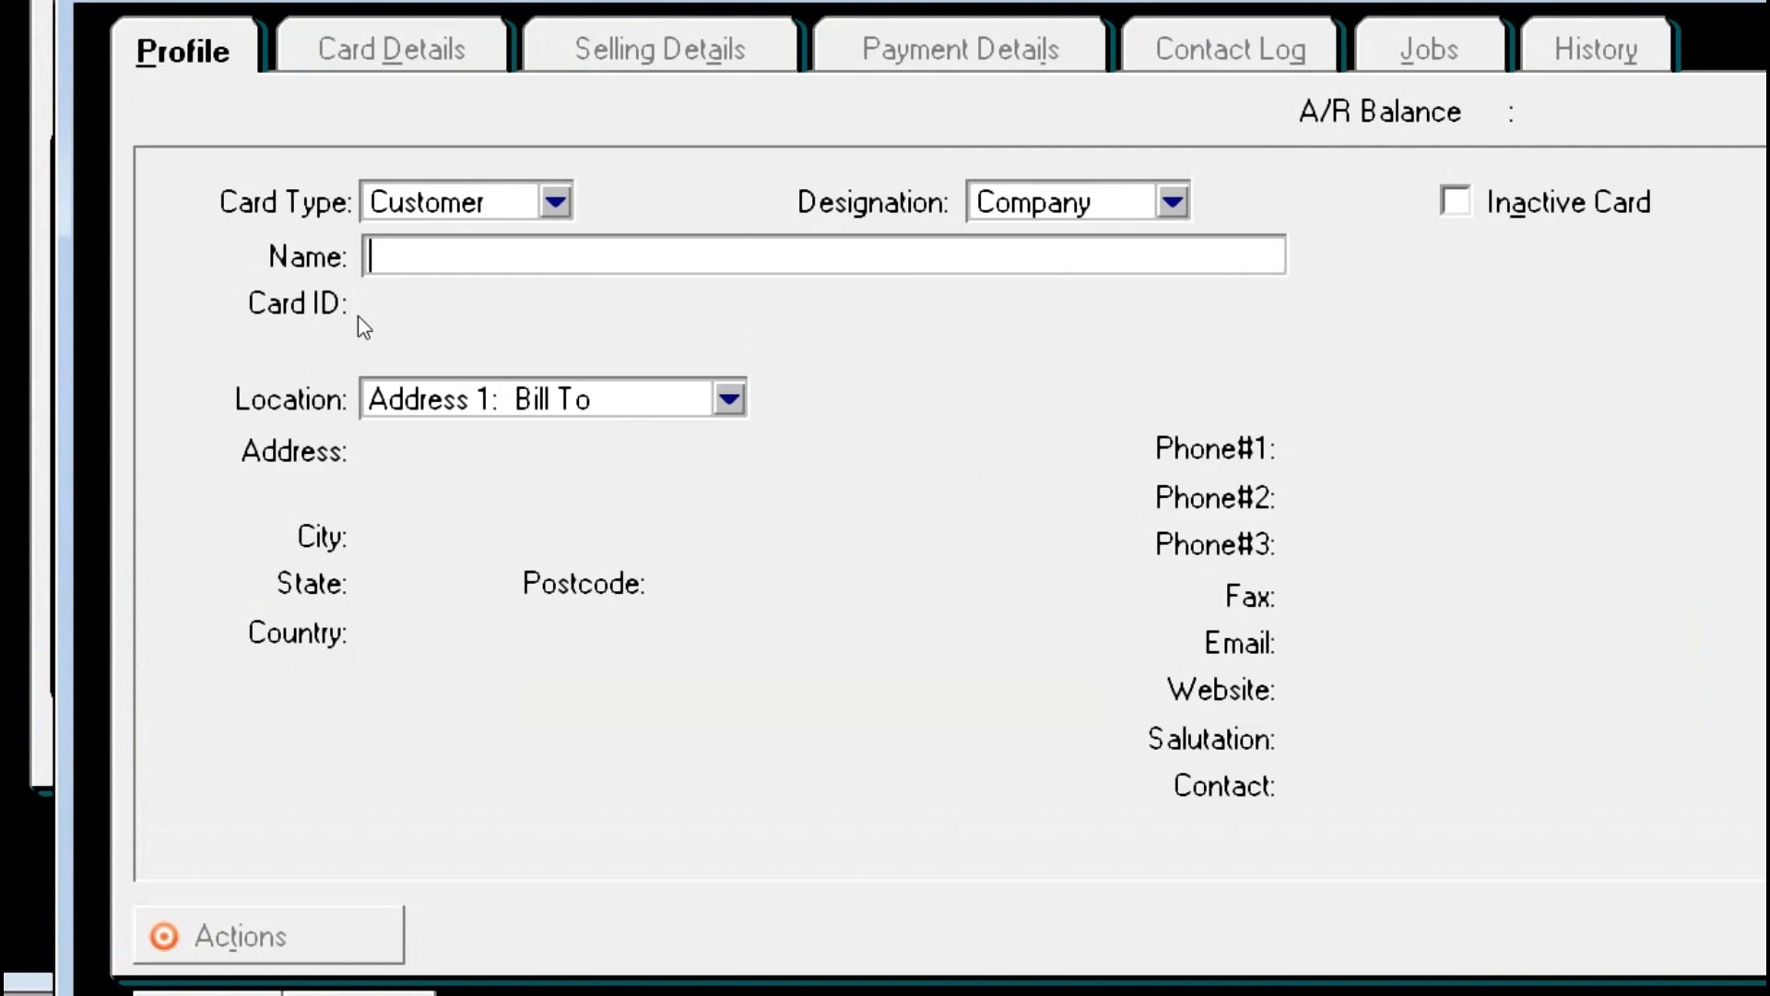
key(alt+Down)
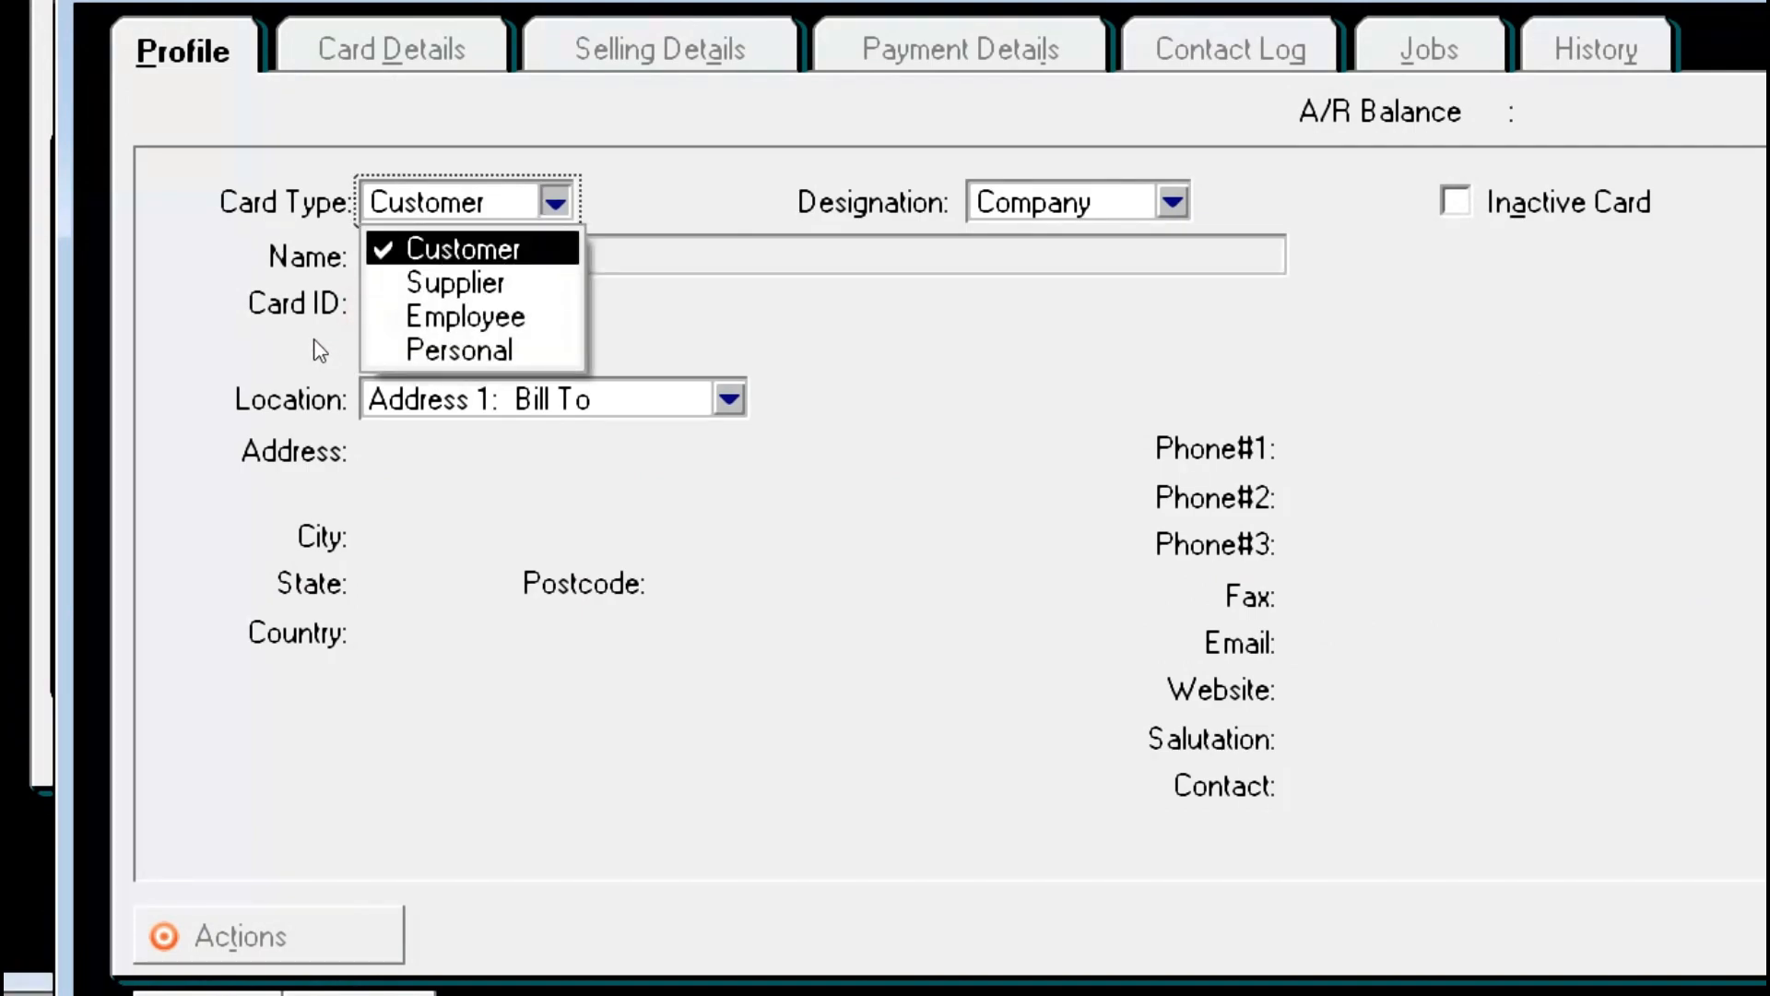
click(316, 341)
key(alt+Tab)
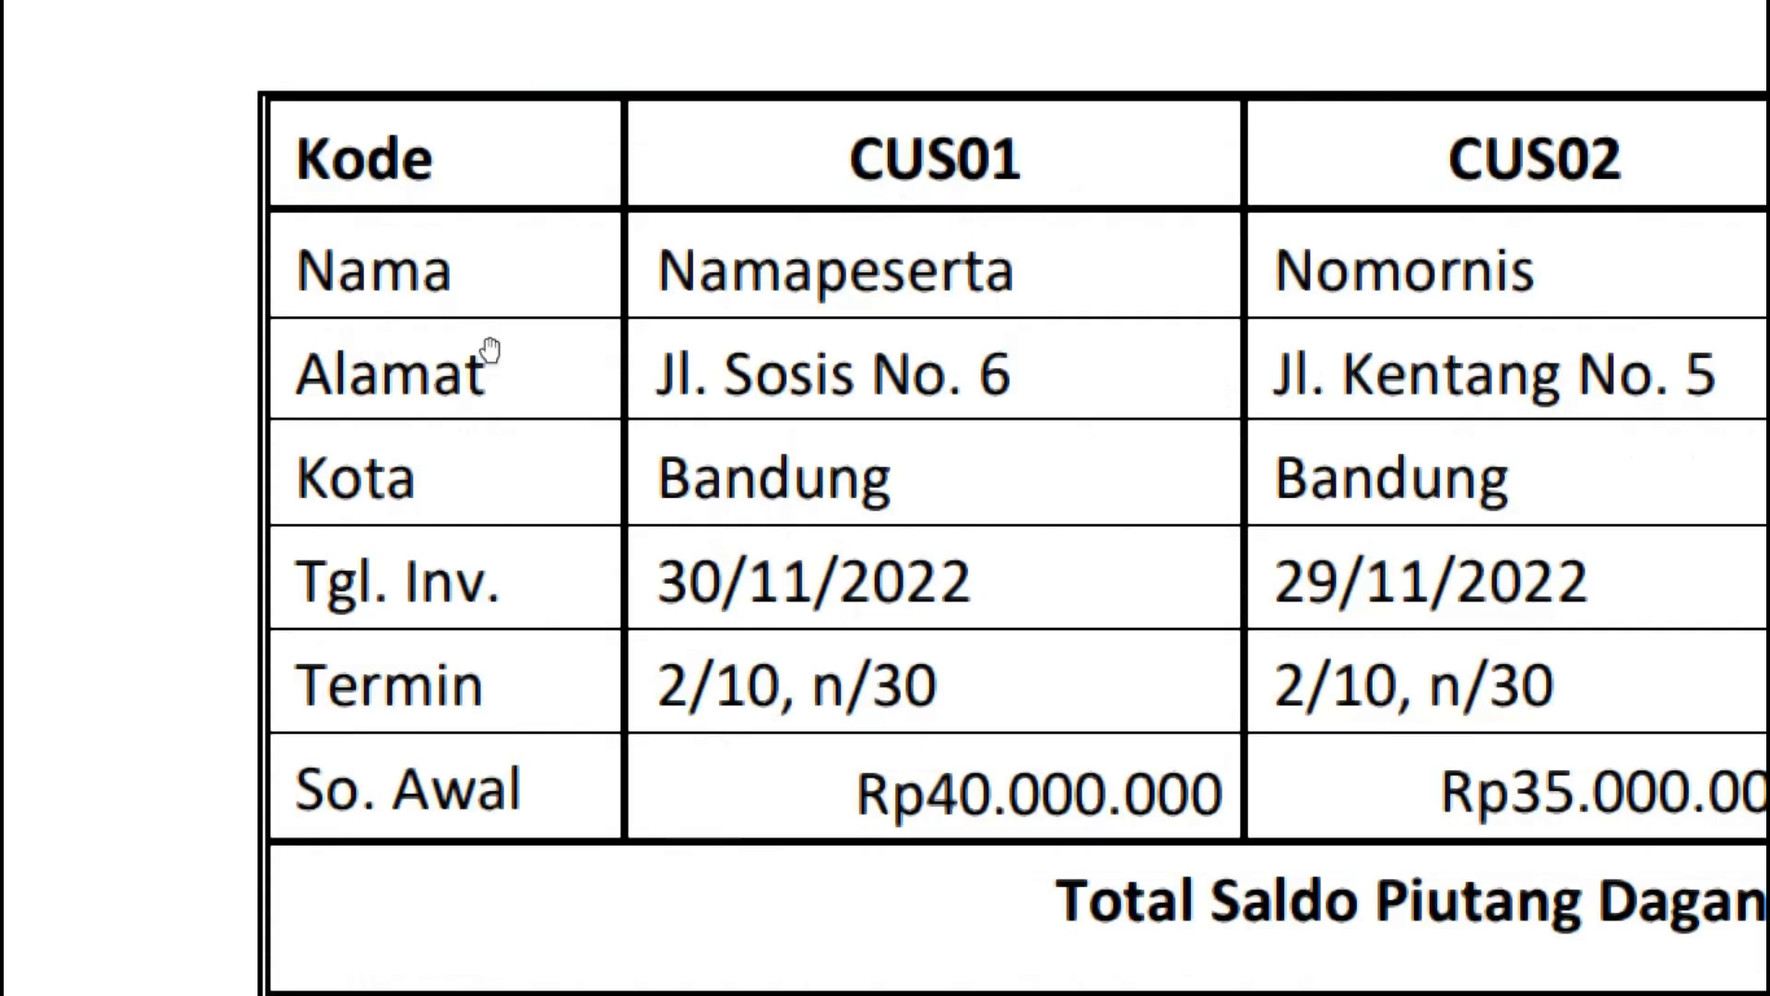
key(alt+Tab)
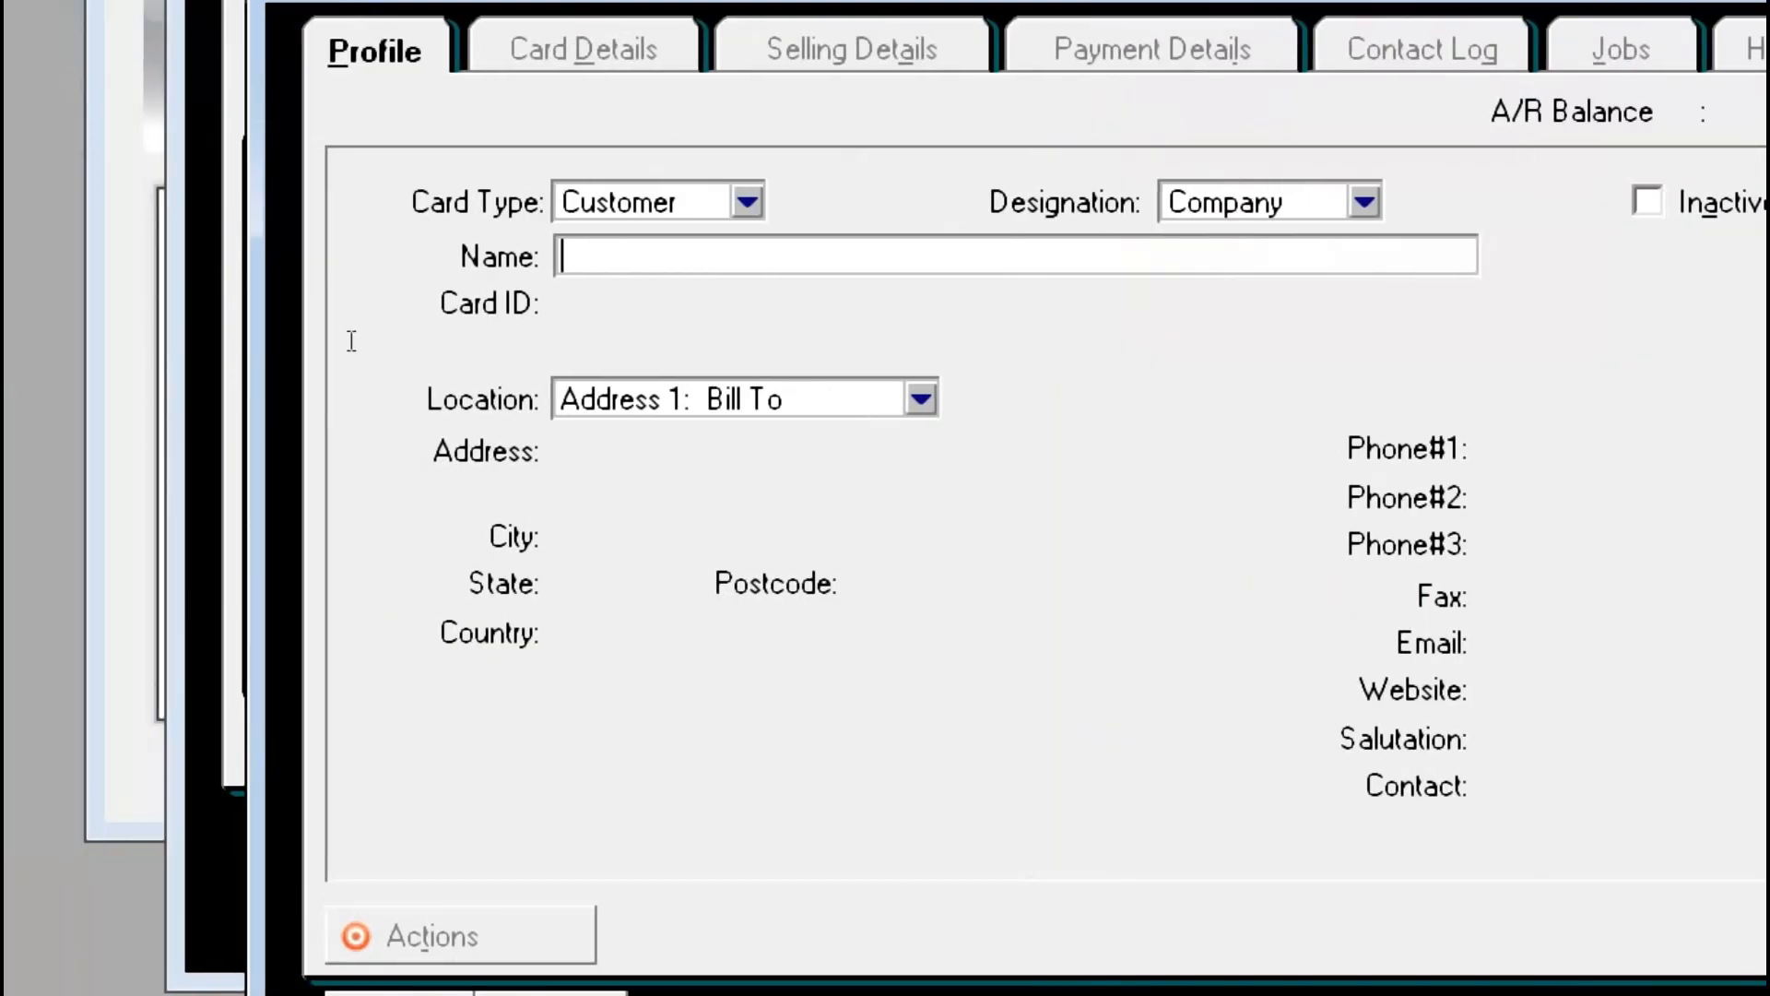
text(SMK)
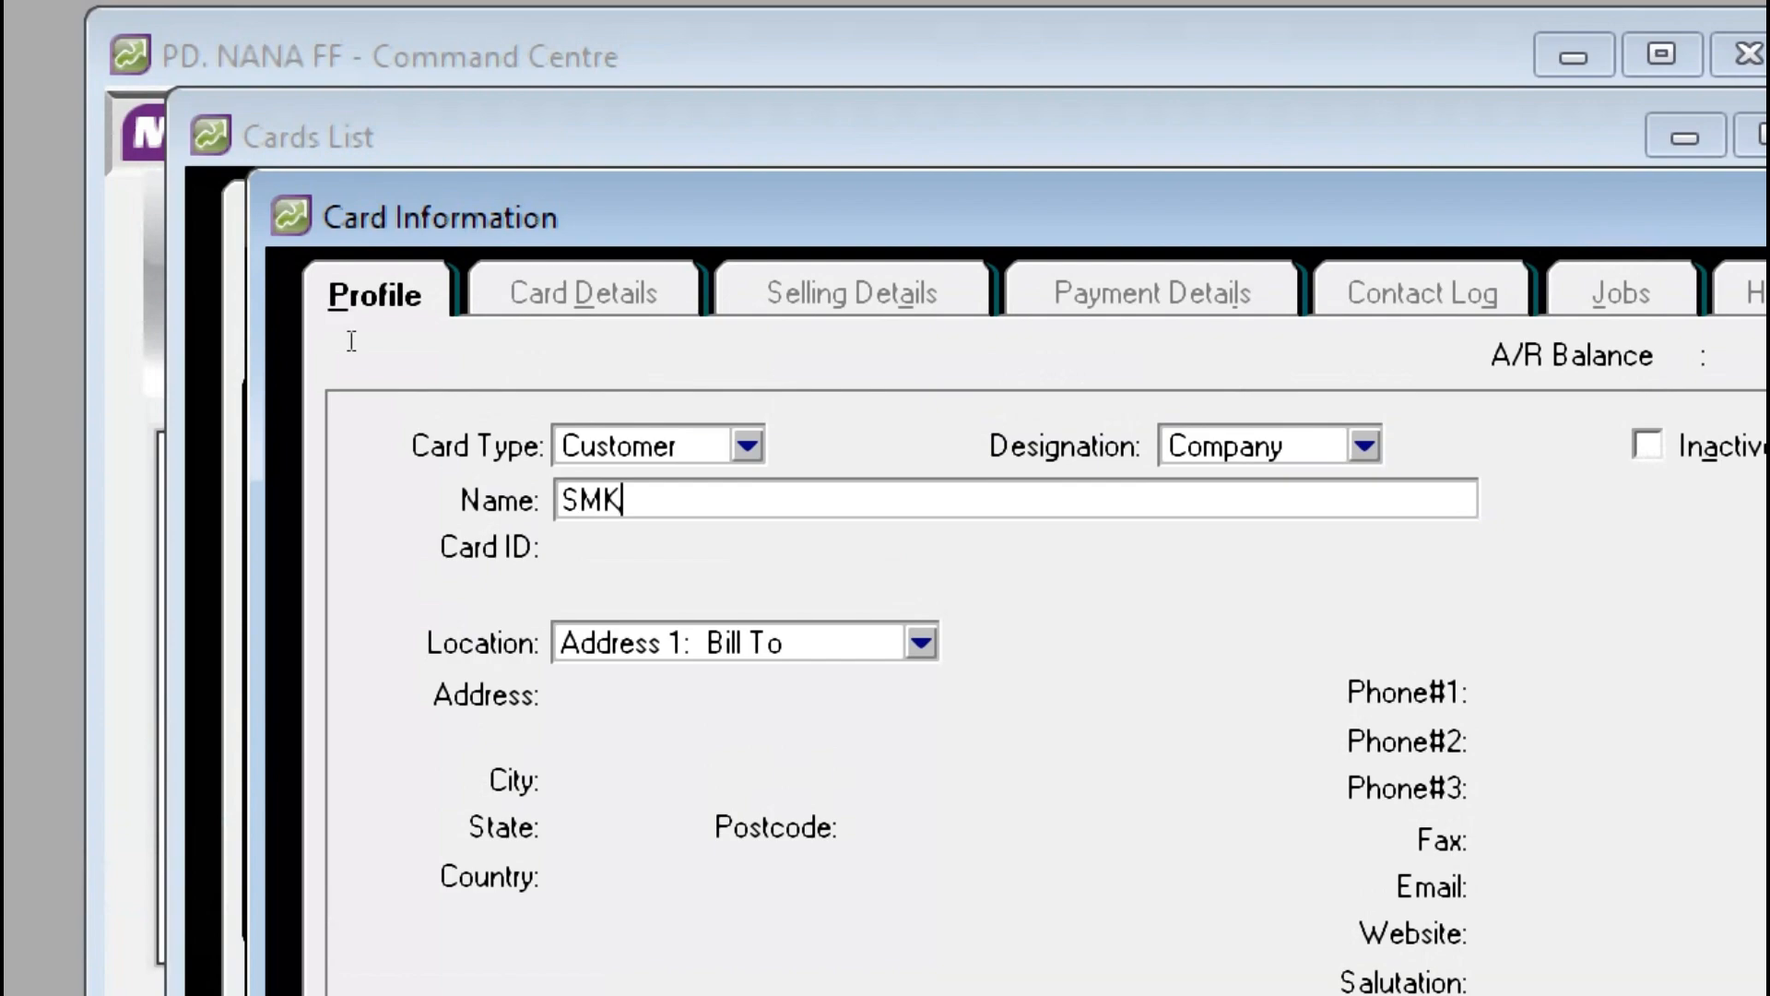
text( Karya Nasional )
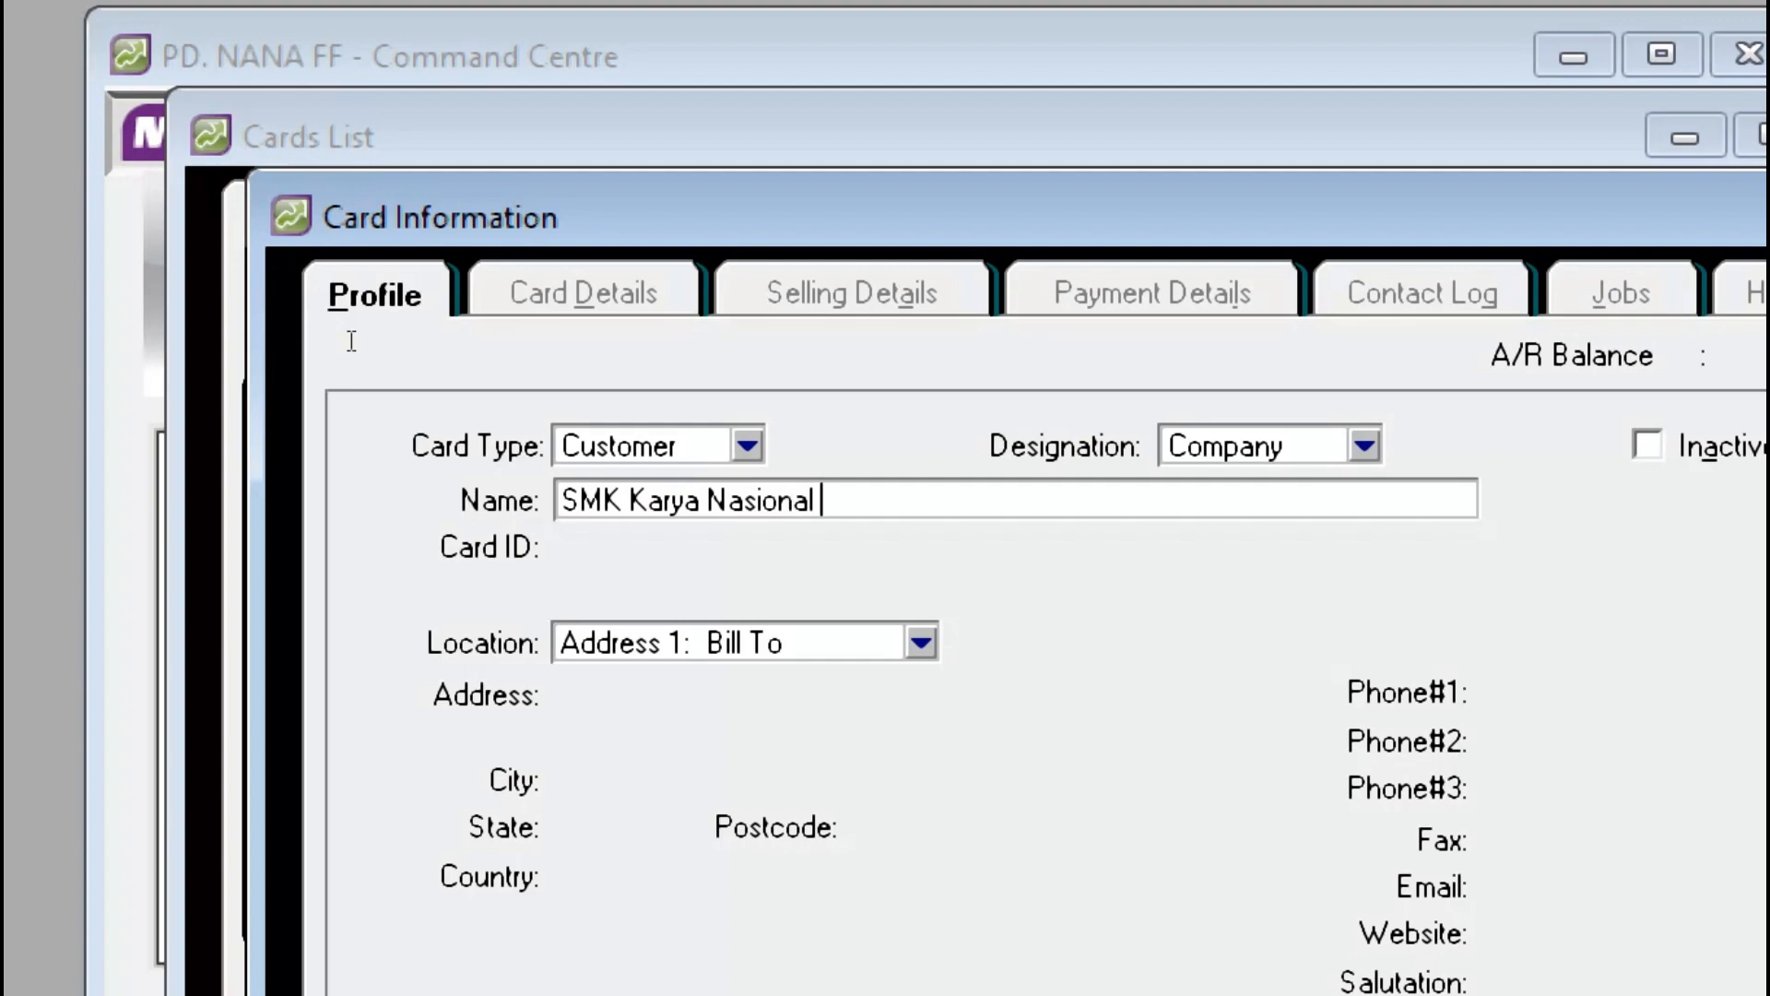
text(Kuningan)
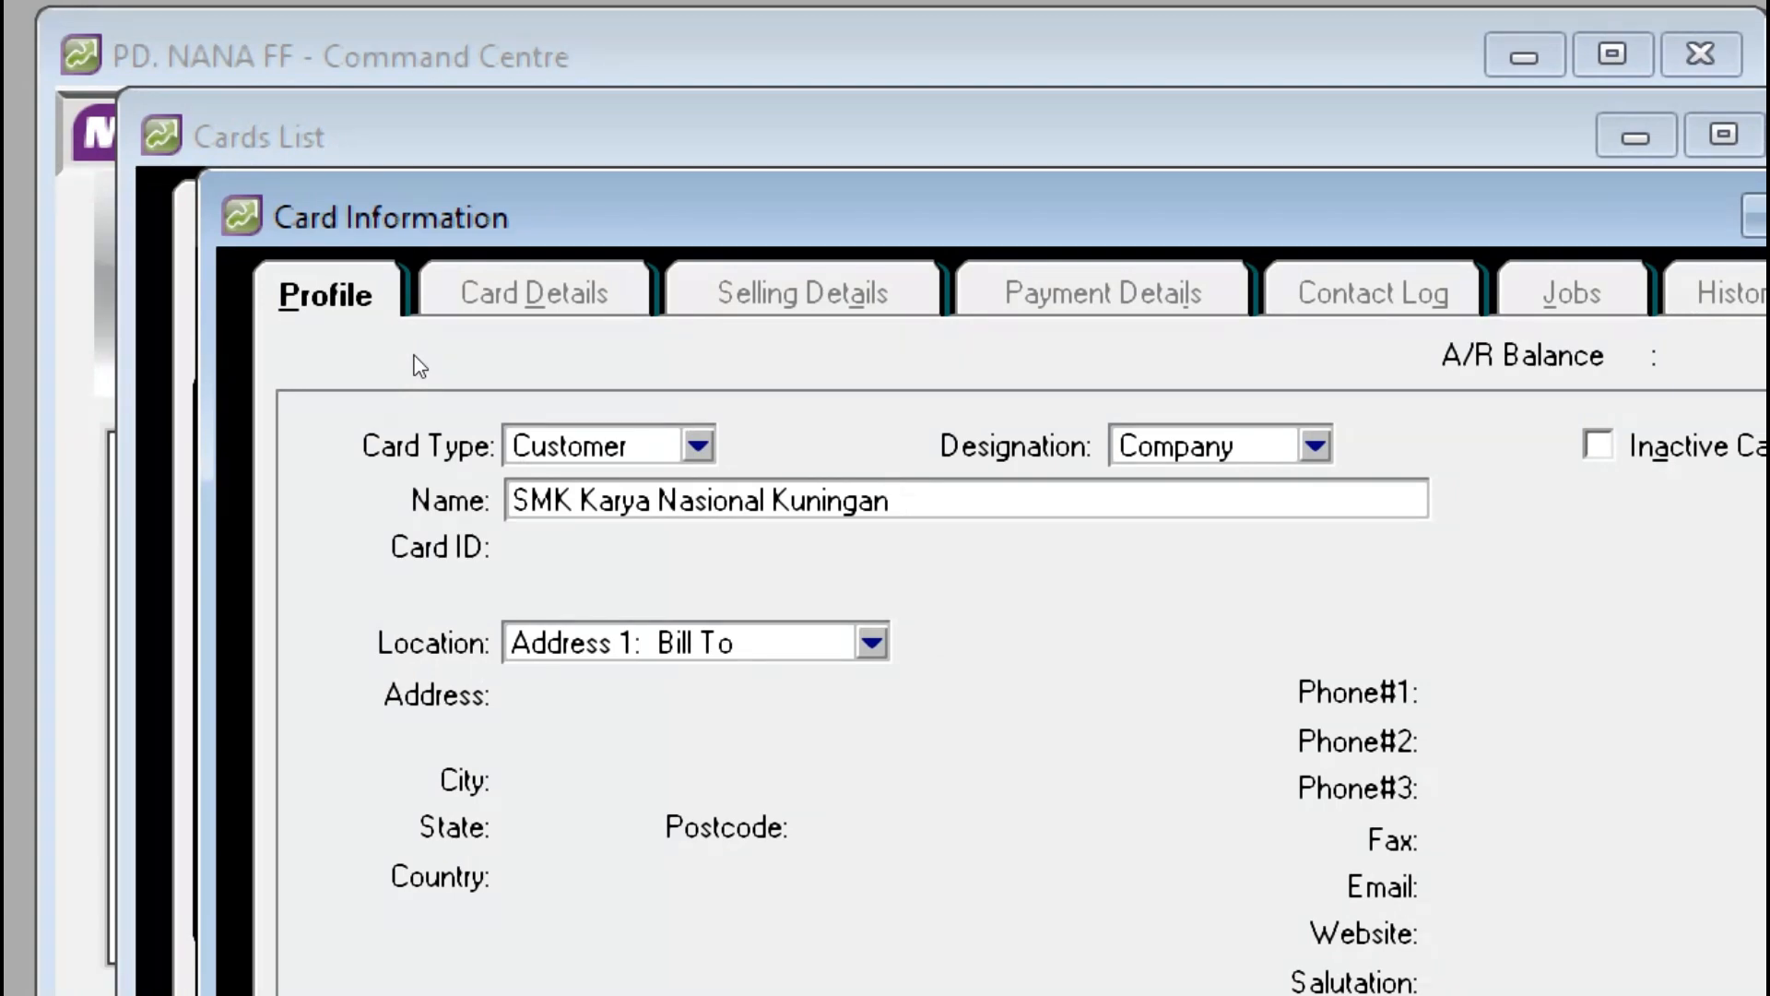
key(Tab)
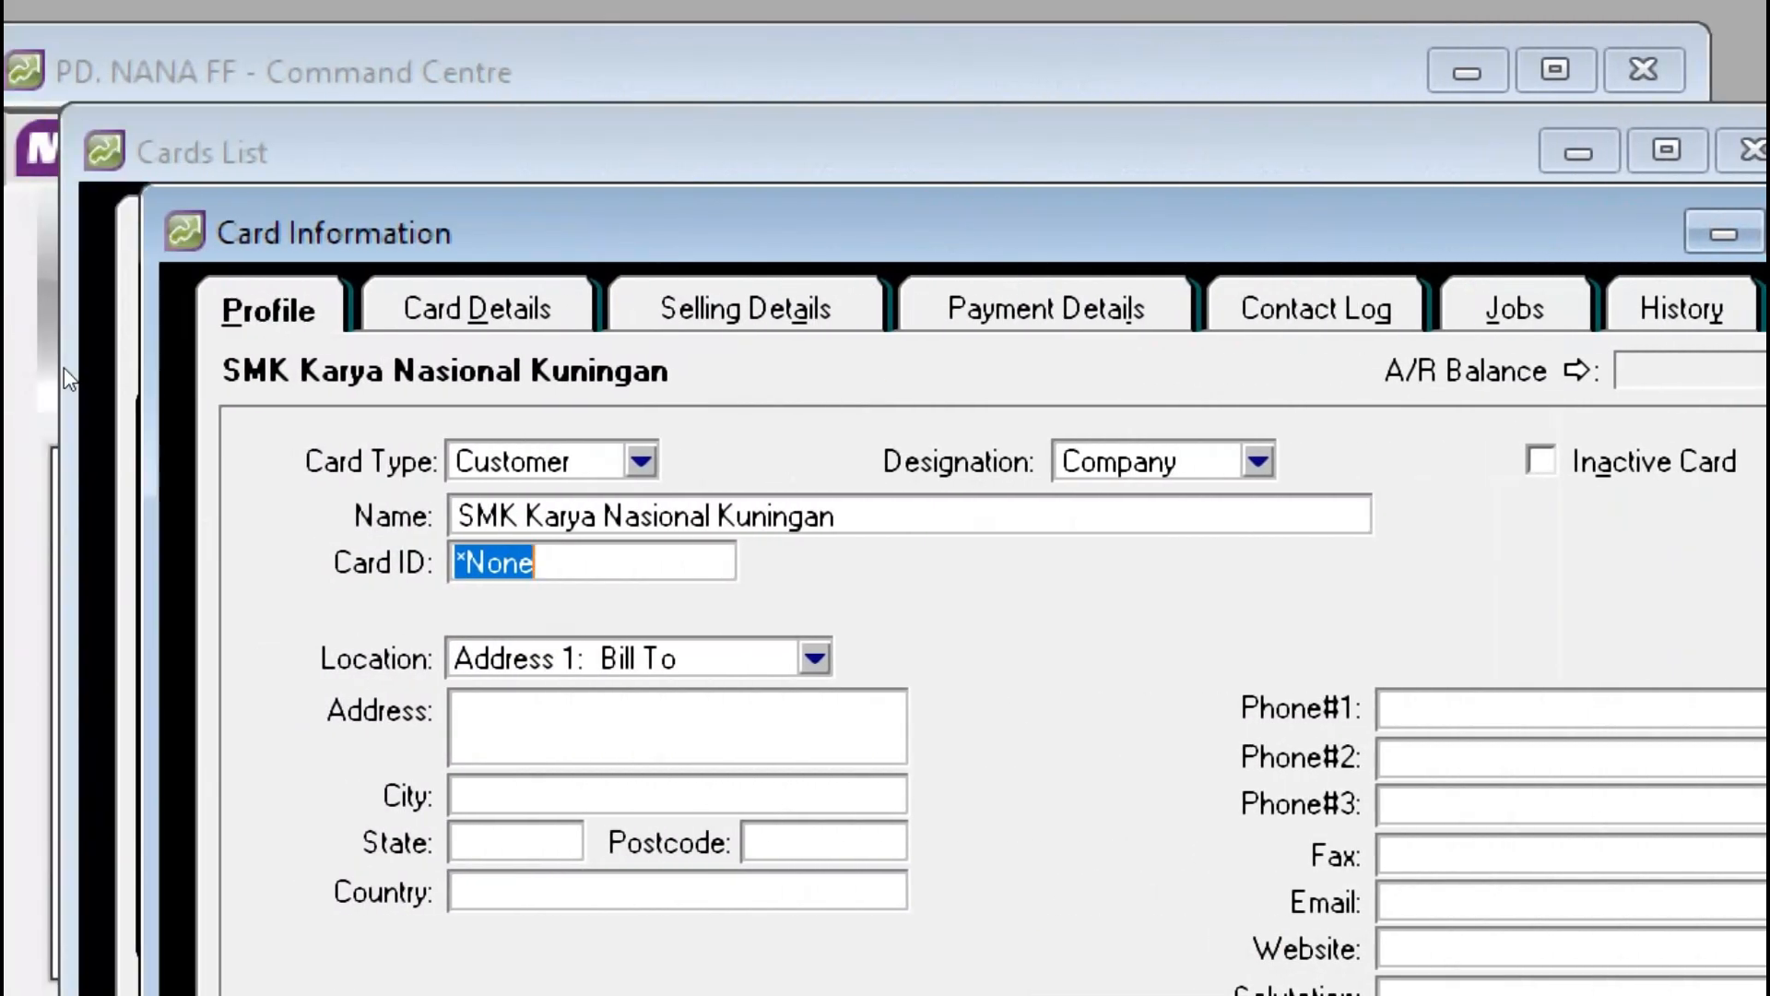
Step: Enter CUS03 as the card ID
text(CUS03)
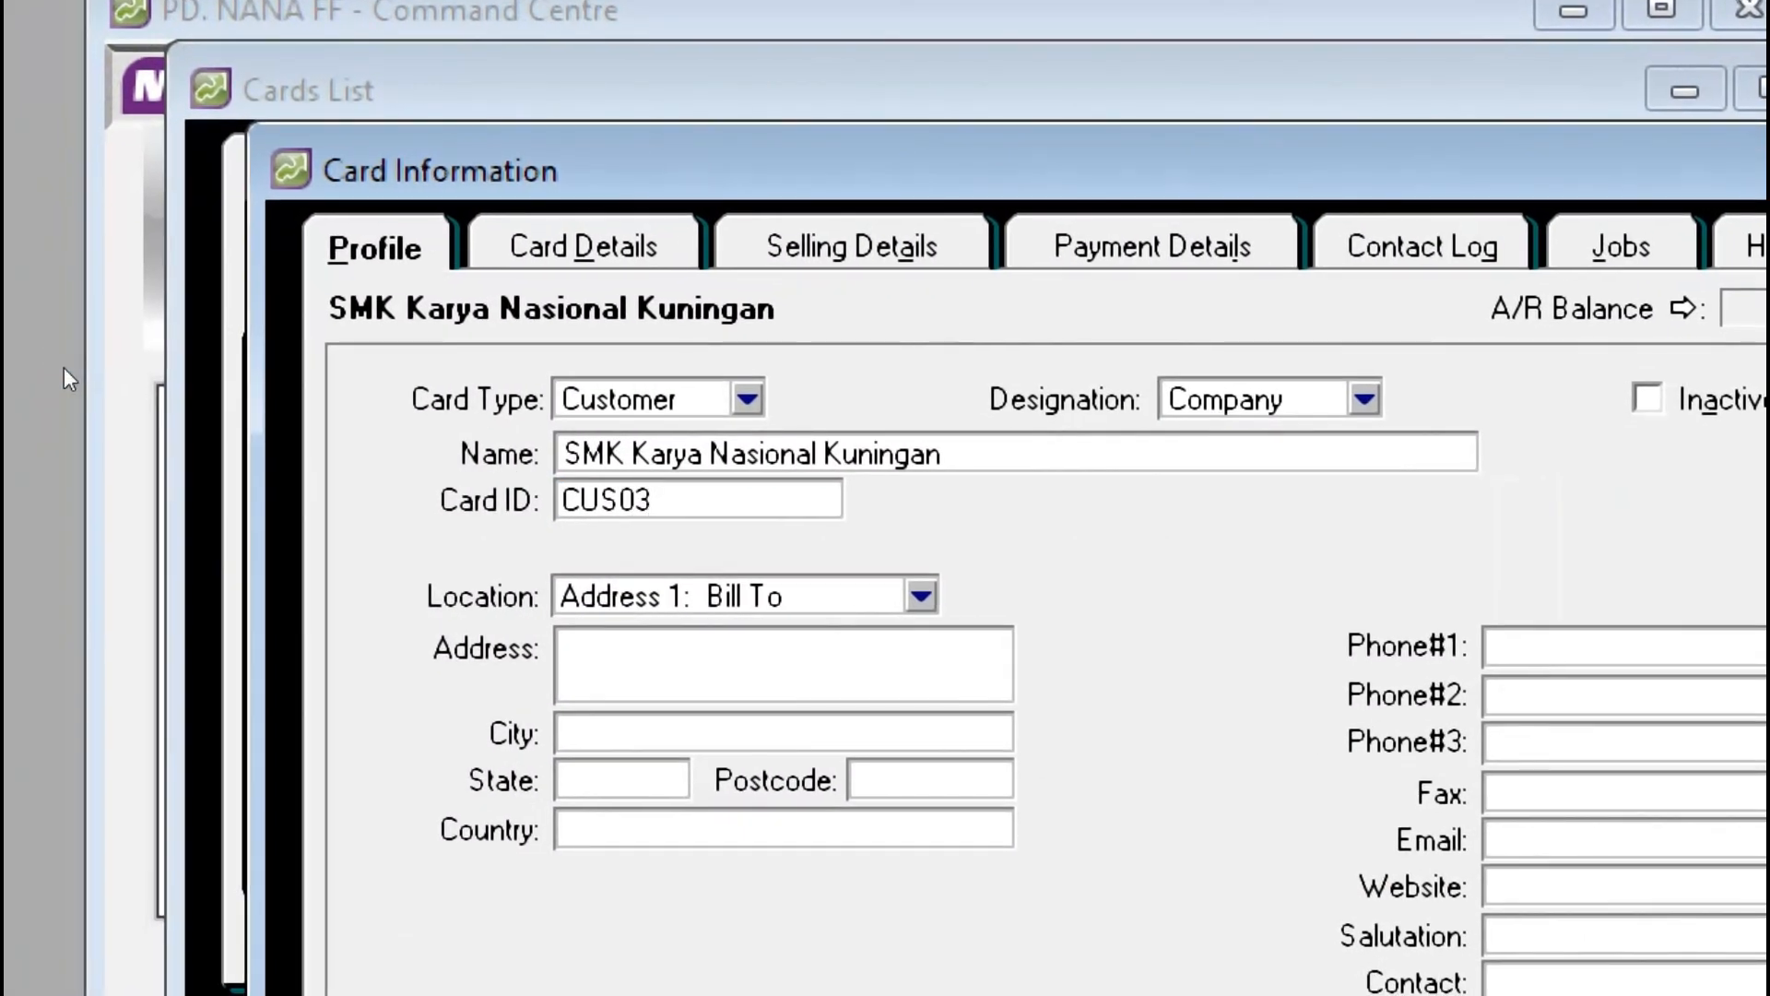
key(Tab)
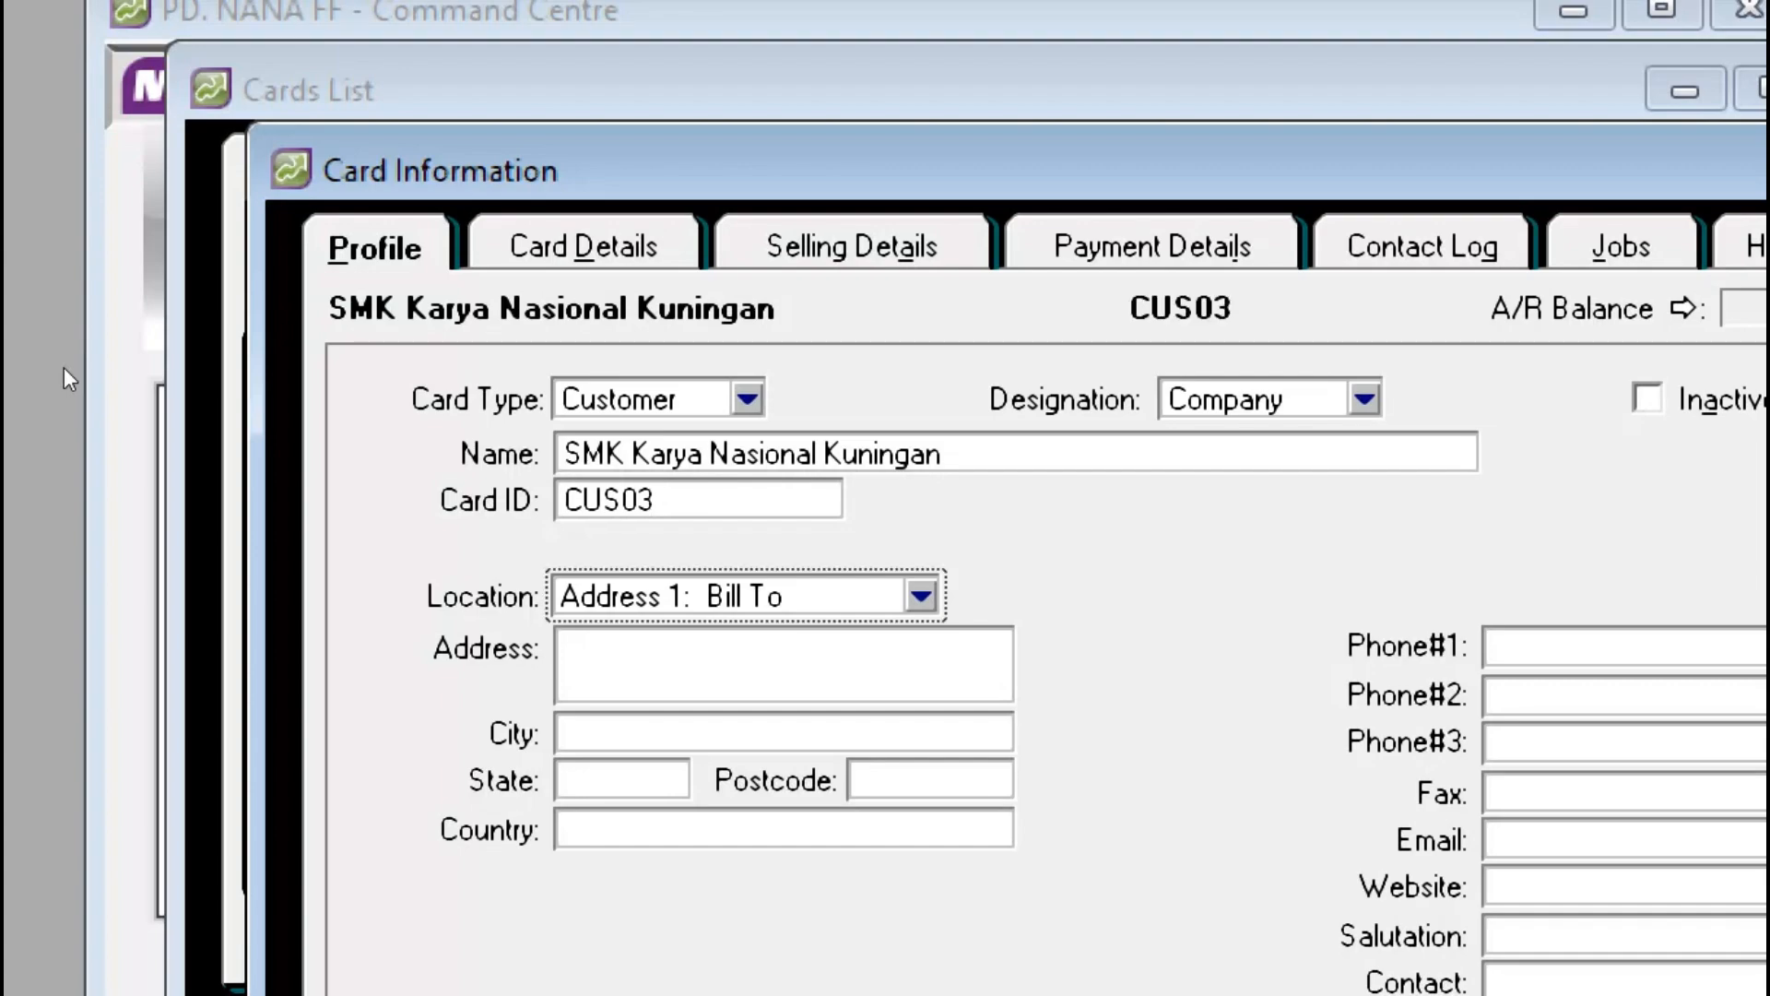
key(Tab)
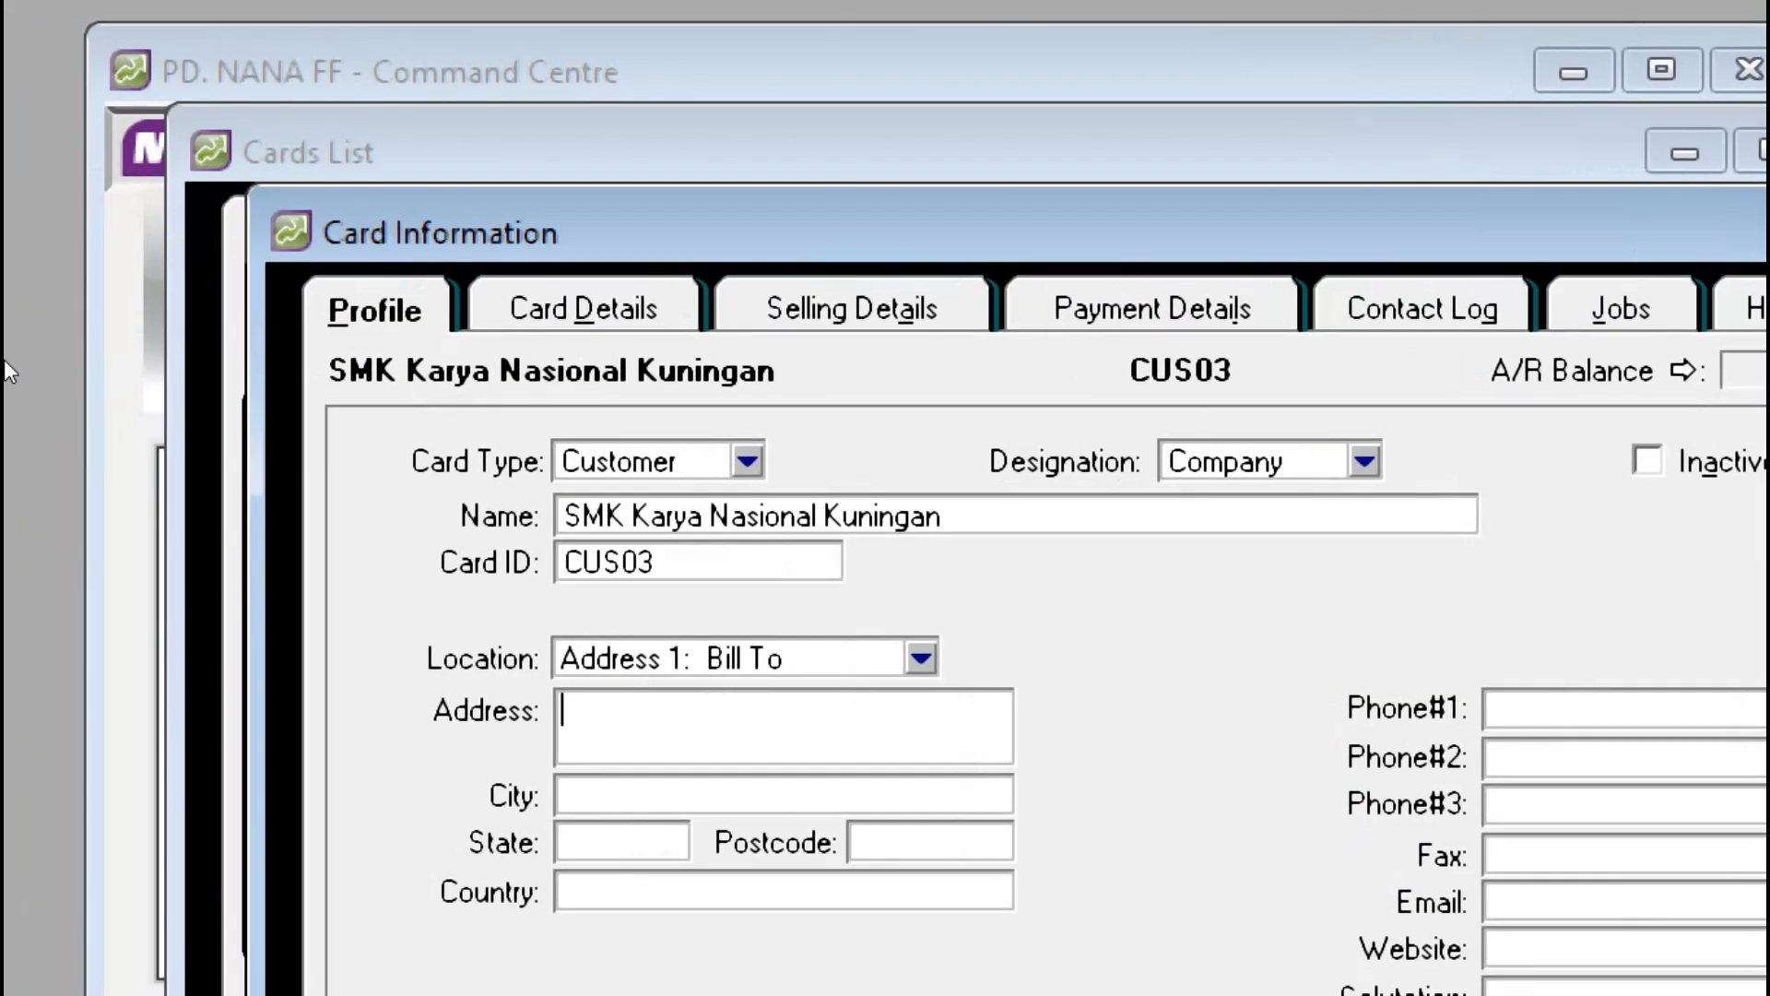
text(Jl. Nugget )
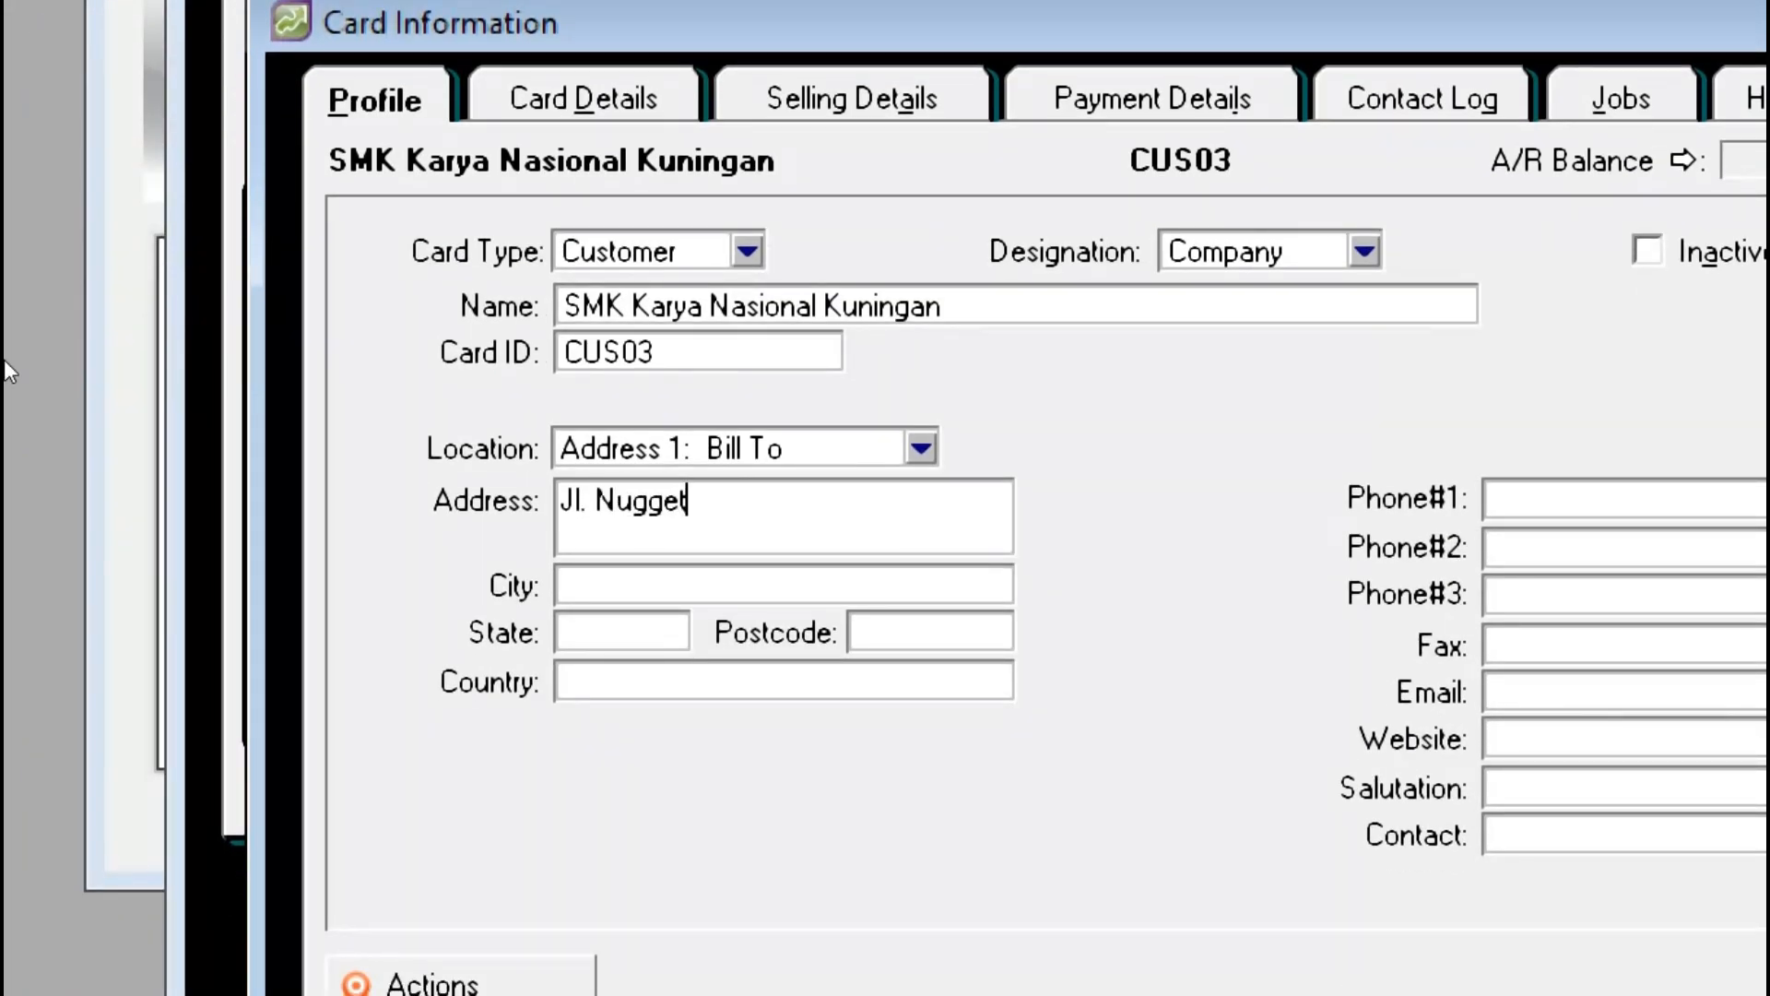
text(No. 3)
key(BackSpace)
key(BackSpace)
key(BackSpace)
text(. 36)
key(BackSpace)
text(8)
key(Tab)
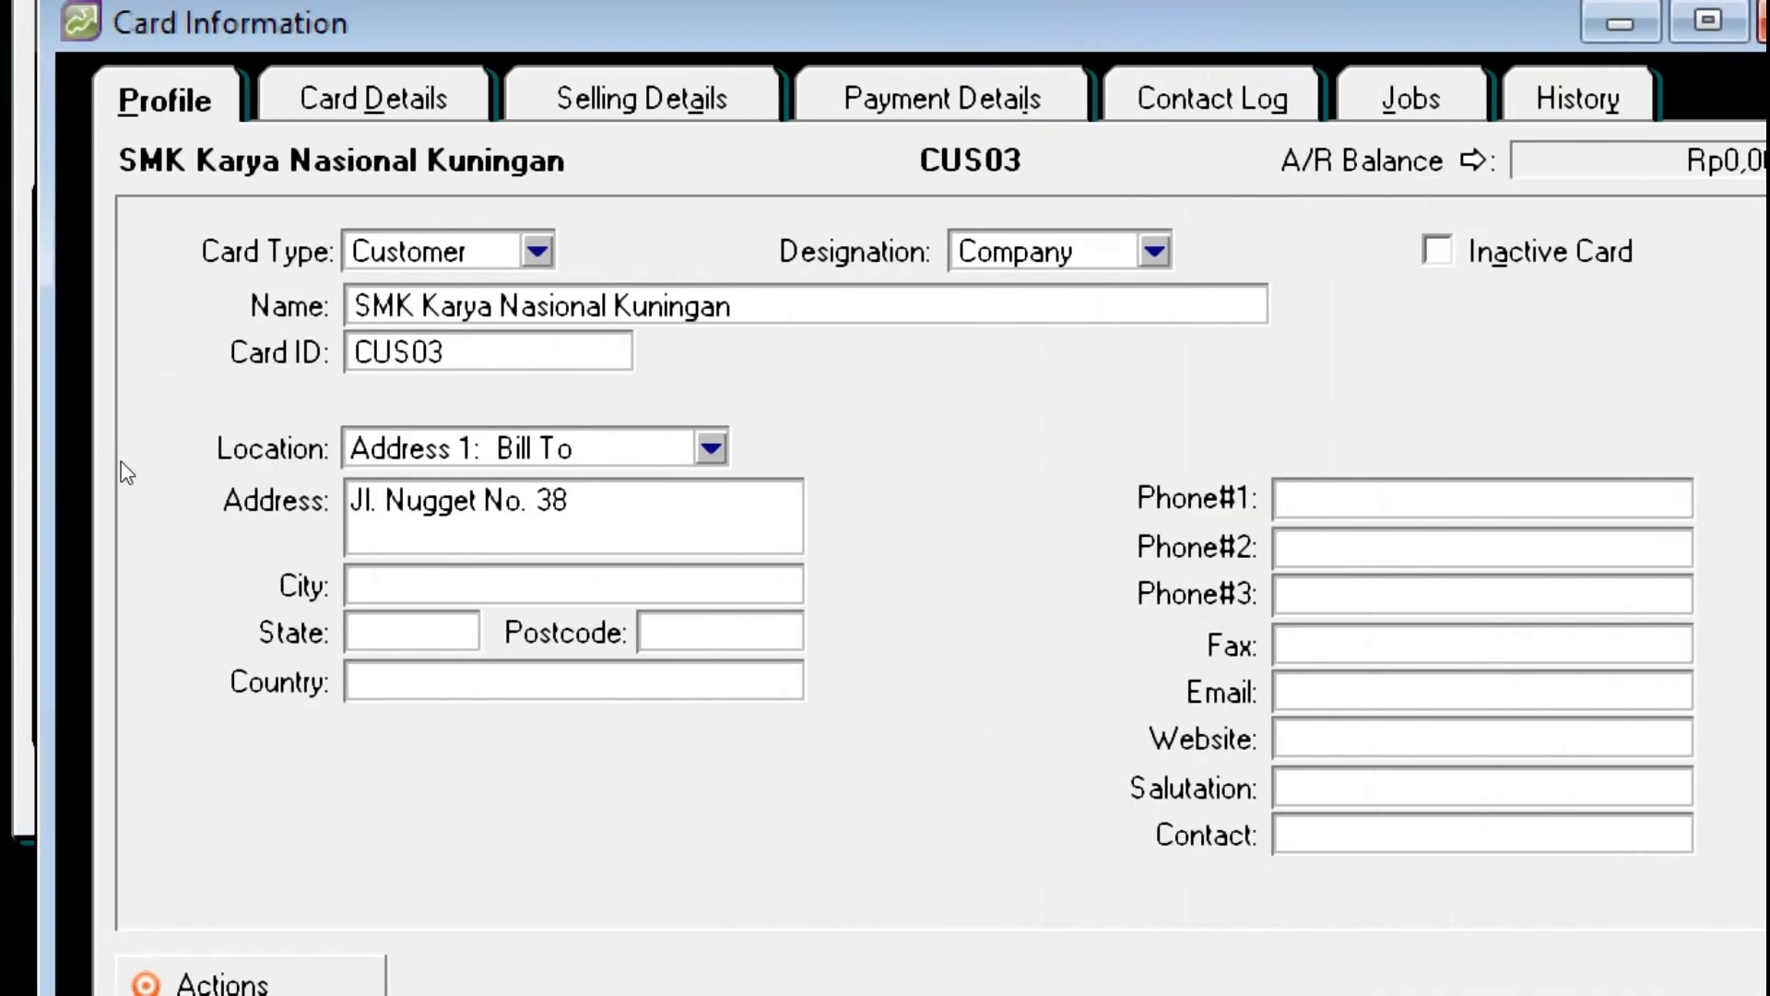
text(Bandung)
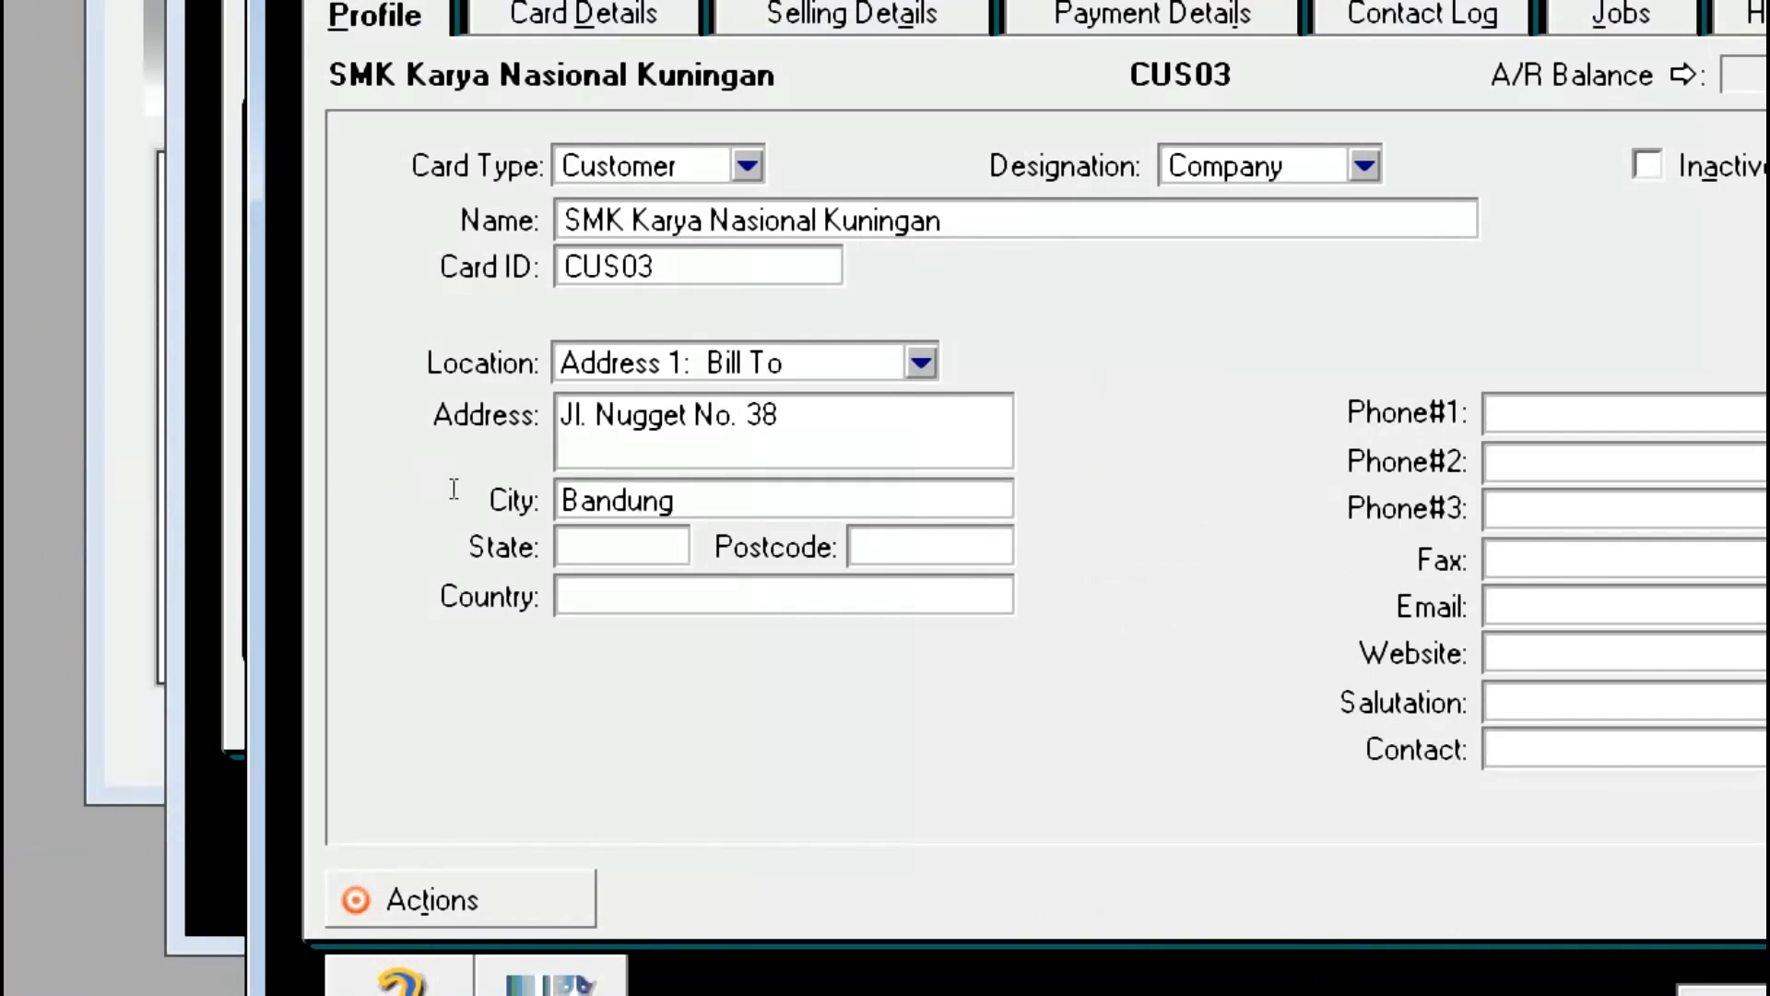
key(Tab)
key(Tab)
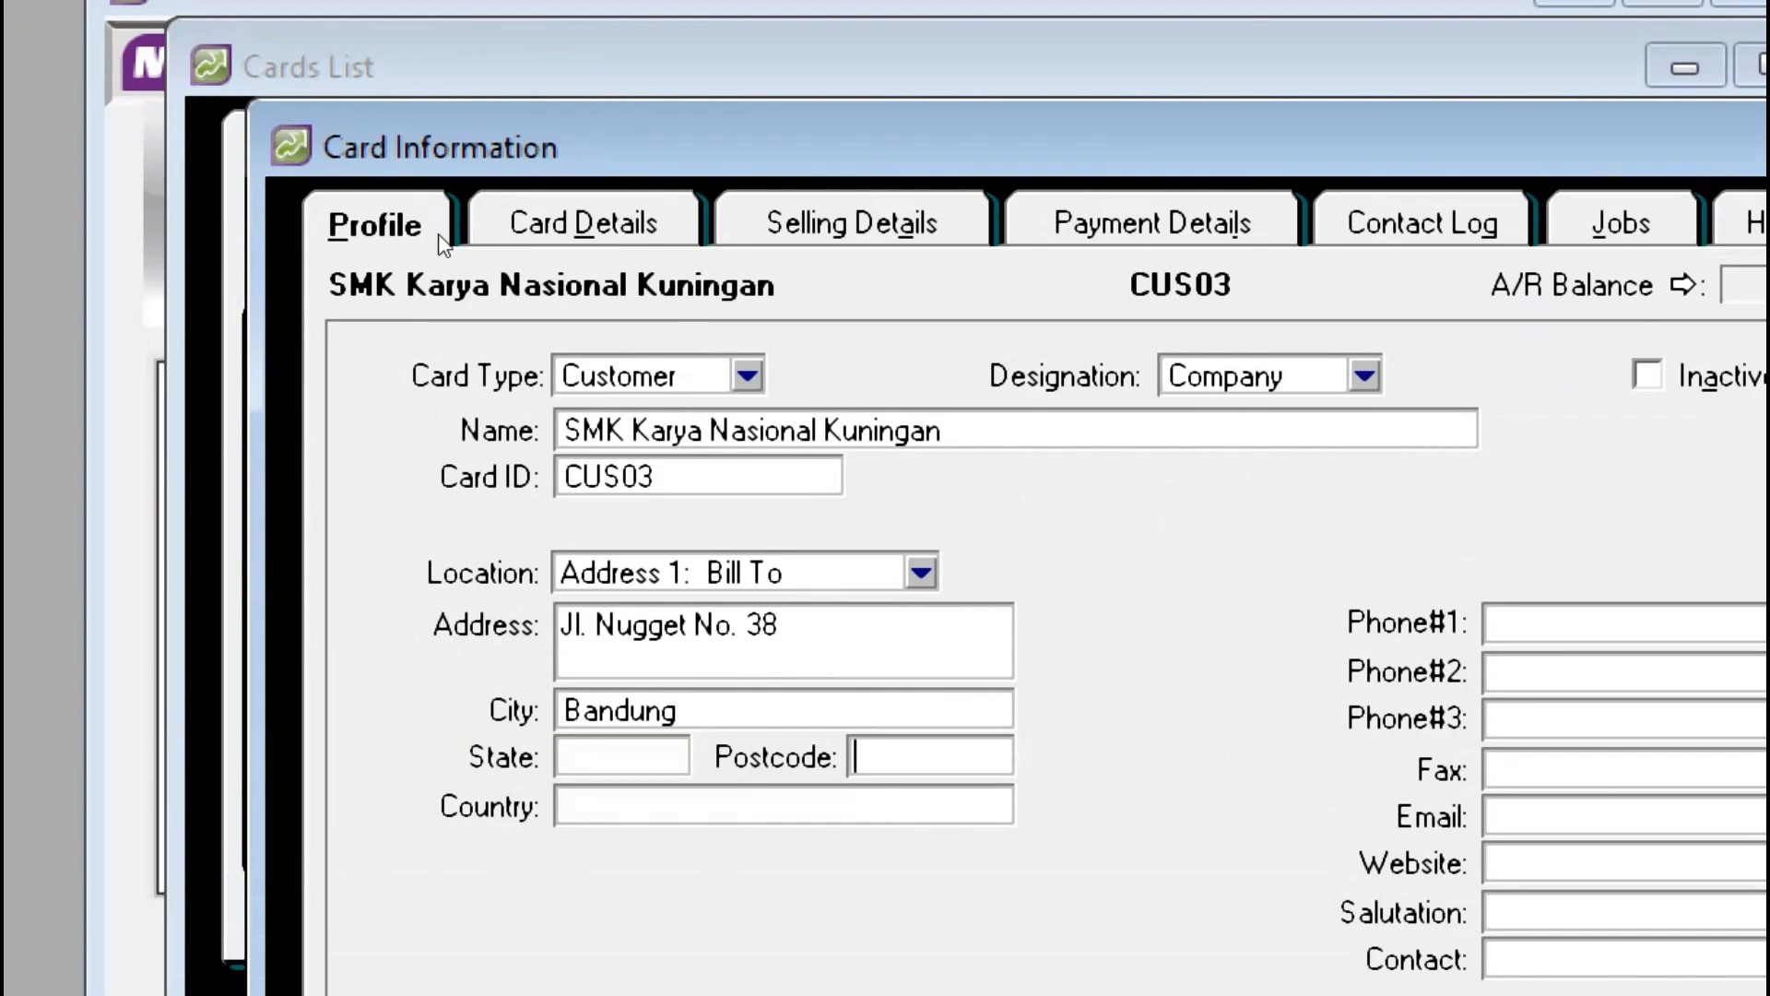
Step: On CUS03's Selling Details, choose the Item sale layout and income account 4-1100 Penjualan Barang
key(alt+a)
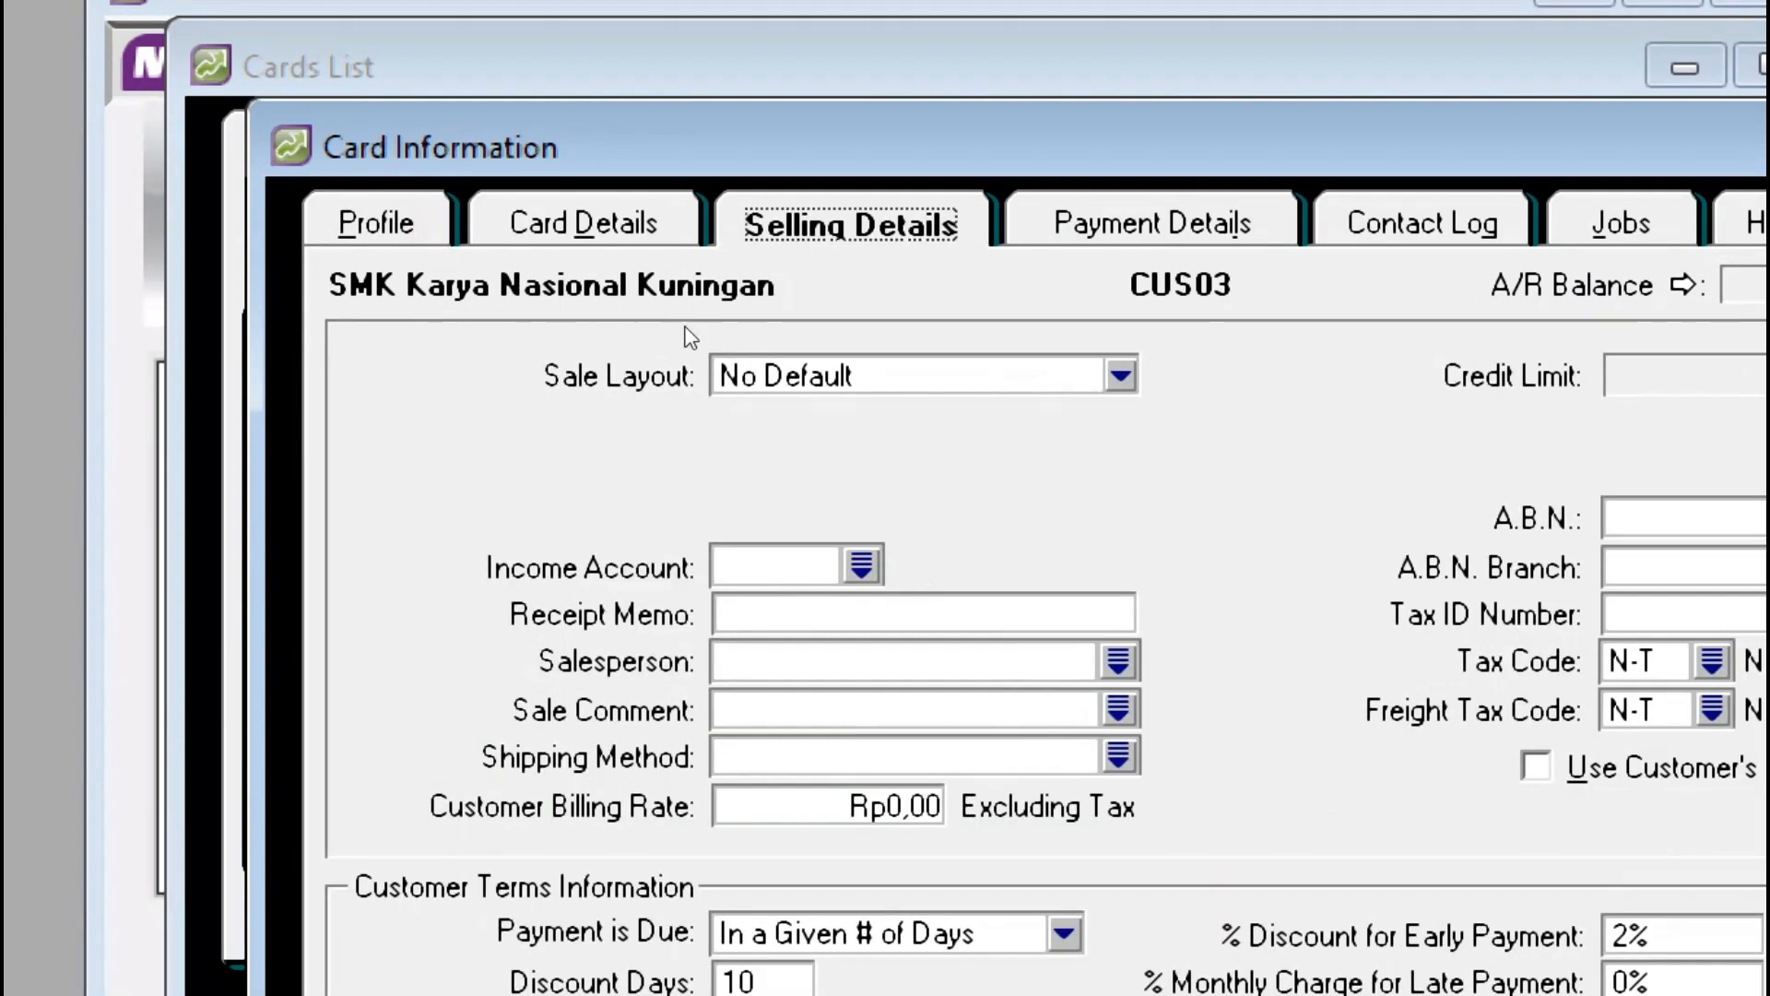
key(Tab)
key(alt+Down)
key(Down)
key(Down)
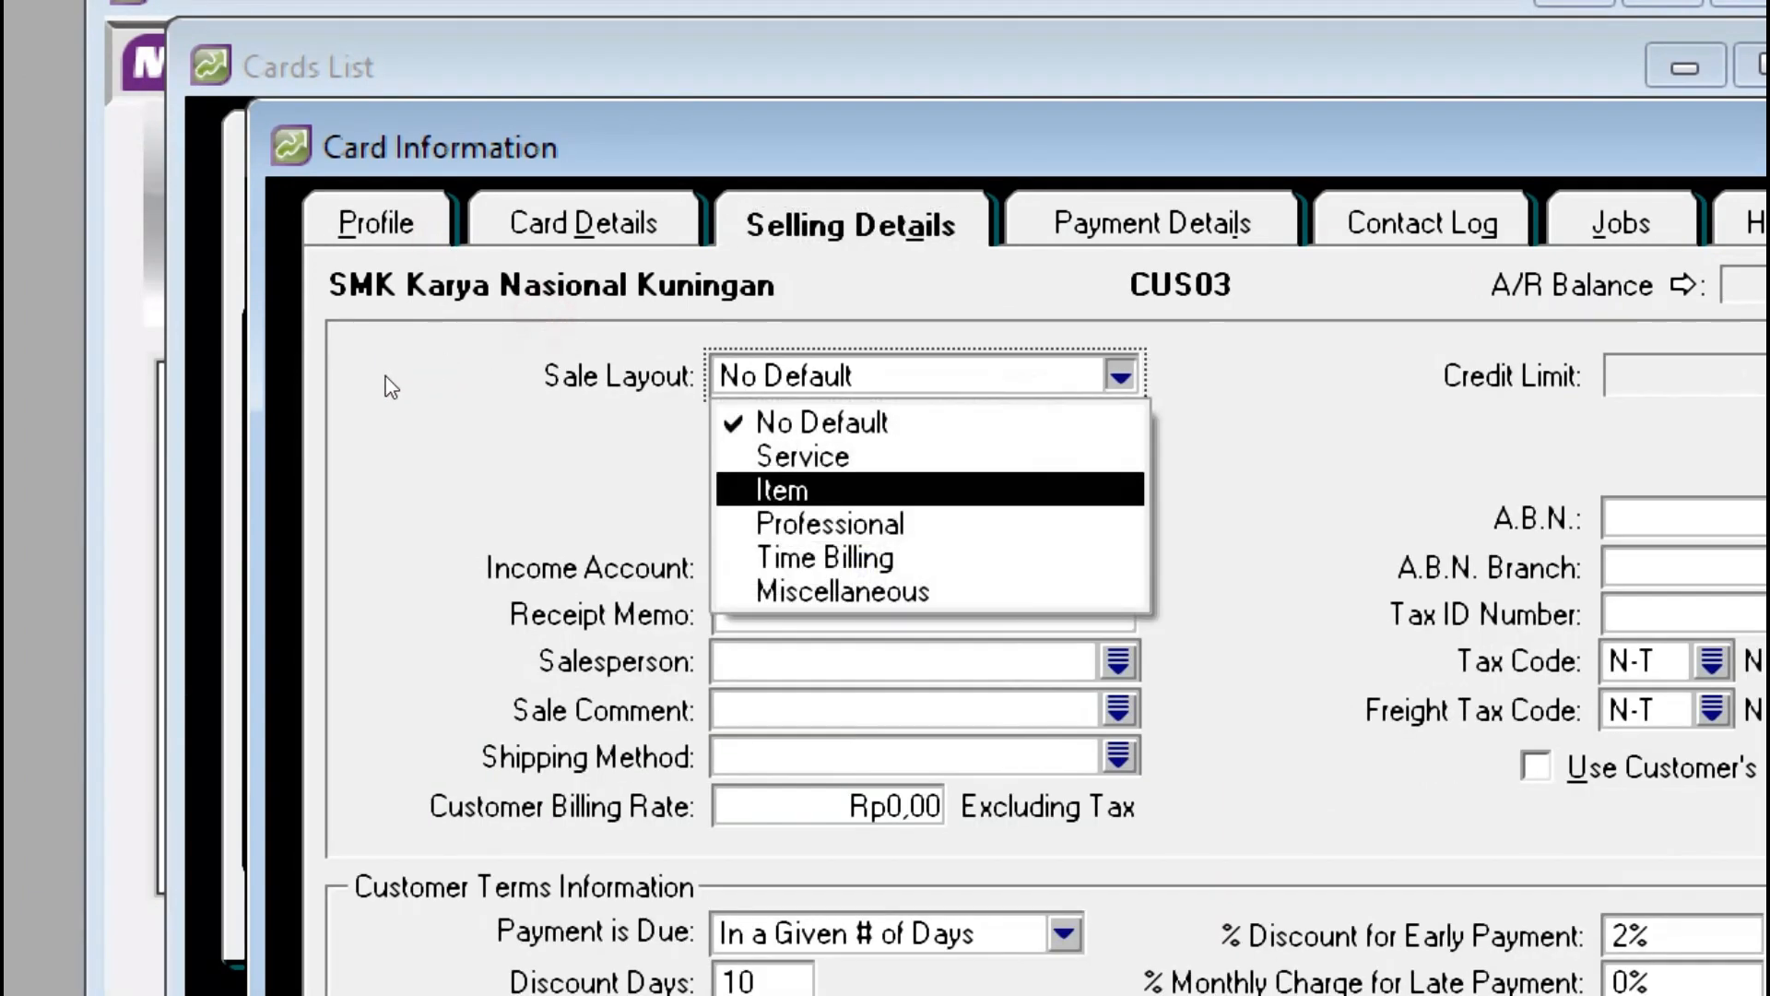
key(Return)
key(Tab)
key(Tab)
key(Tab)
text(4-)
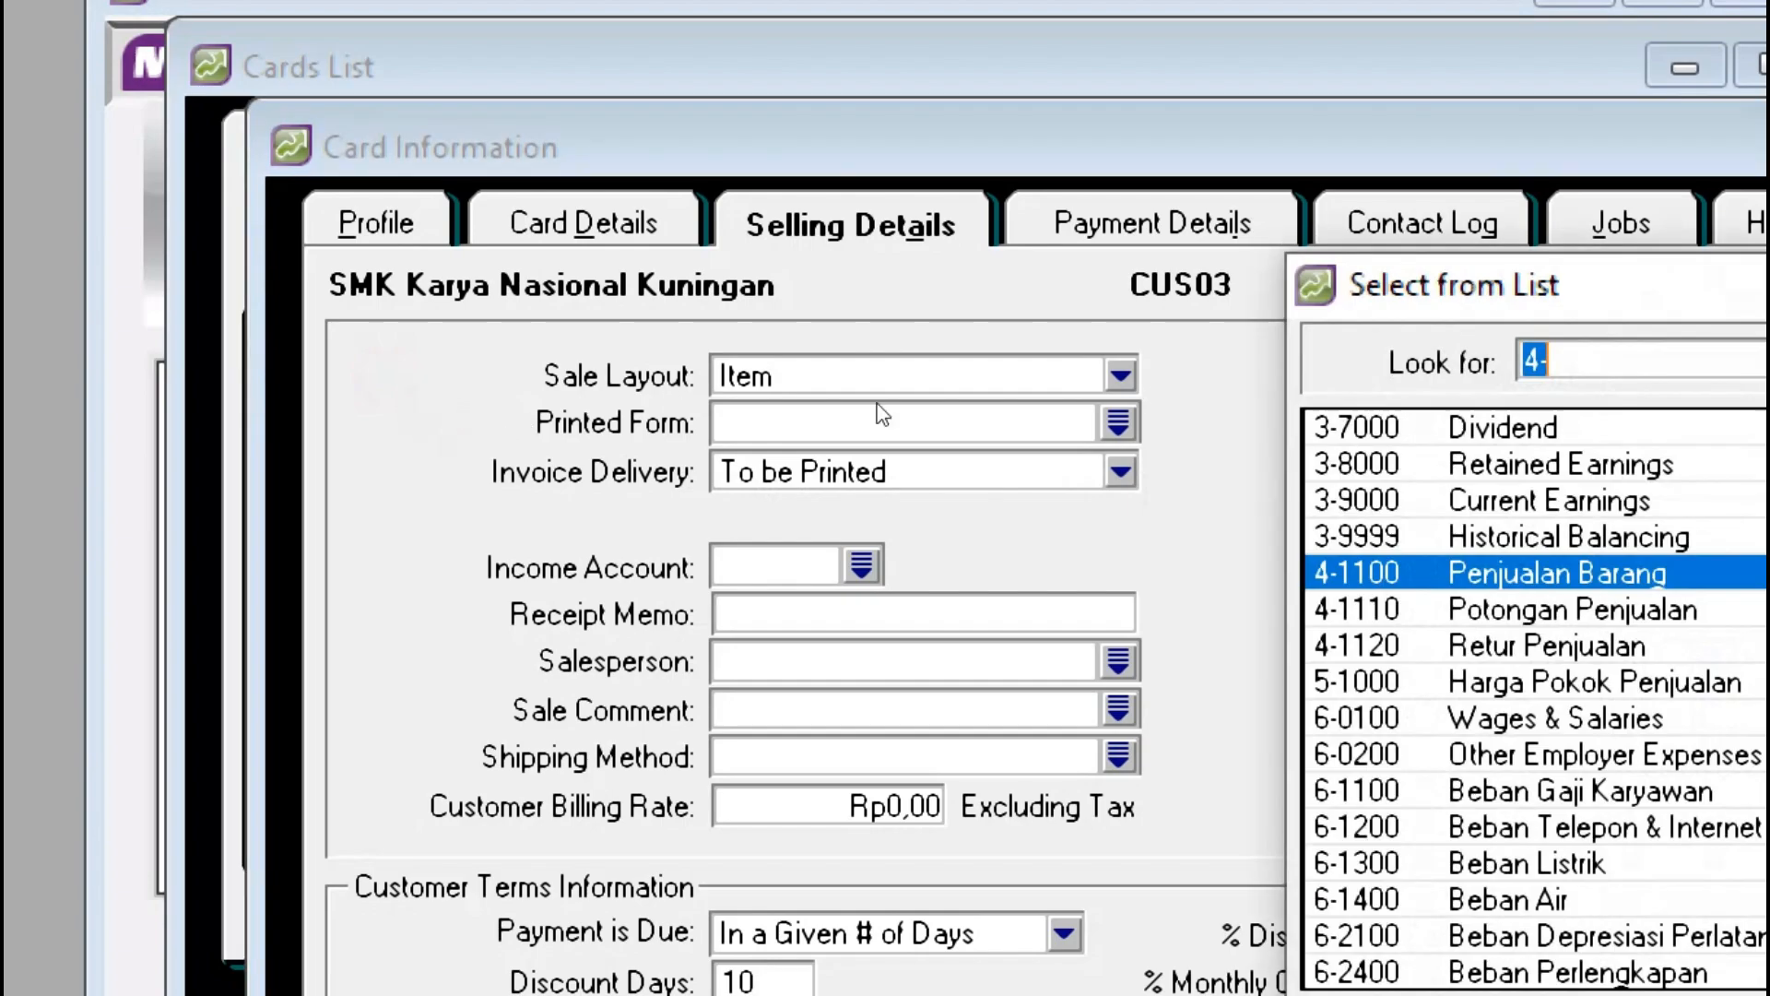
key(Return)
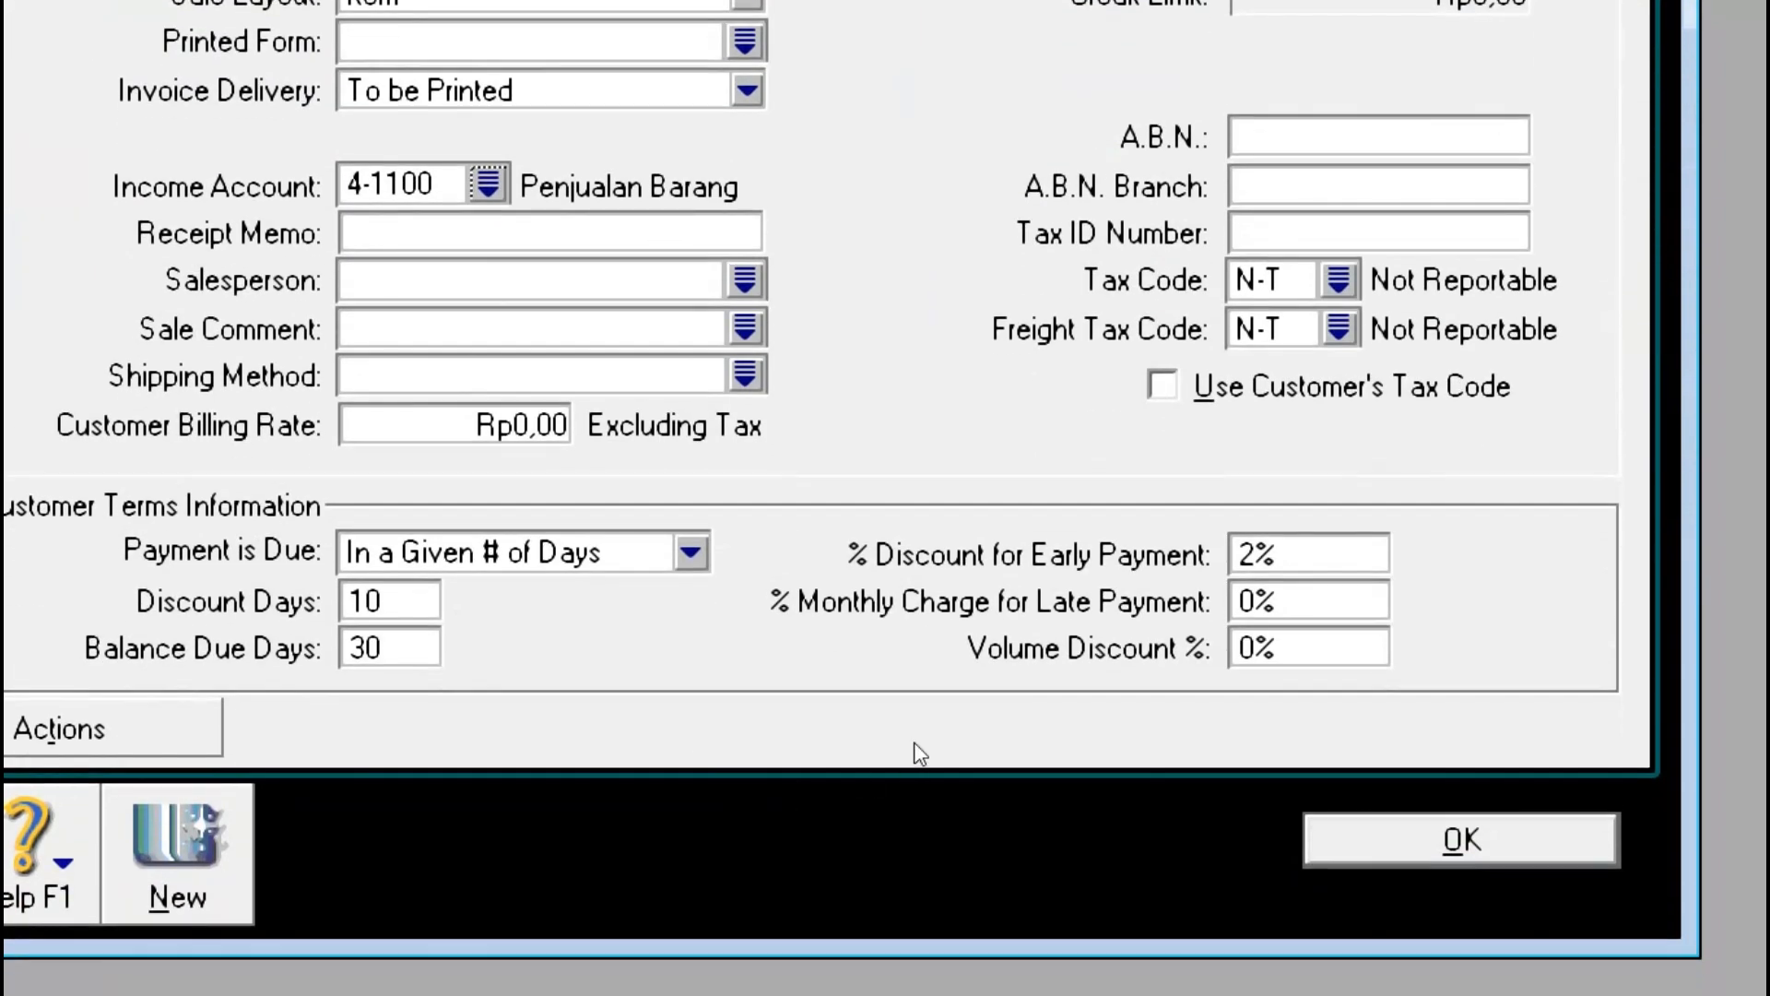
Step: Save the CUS03 card and check the CASH customer's data in the customer PDF
click(1461, 839)
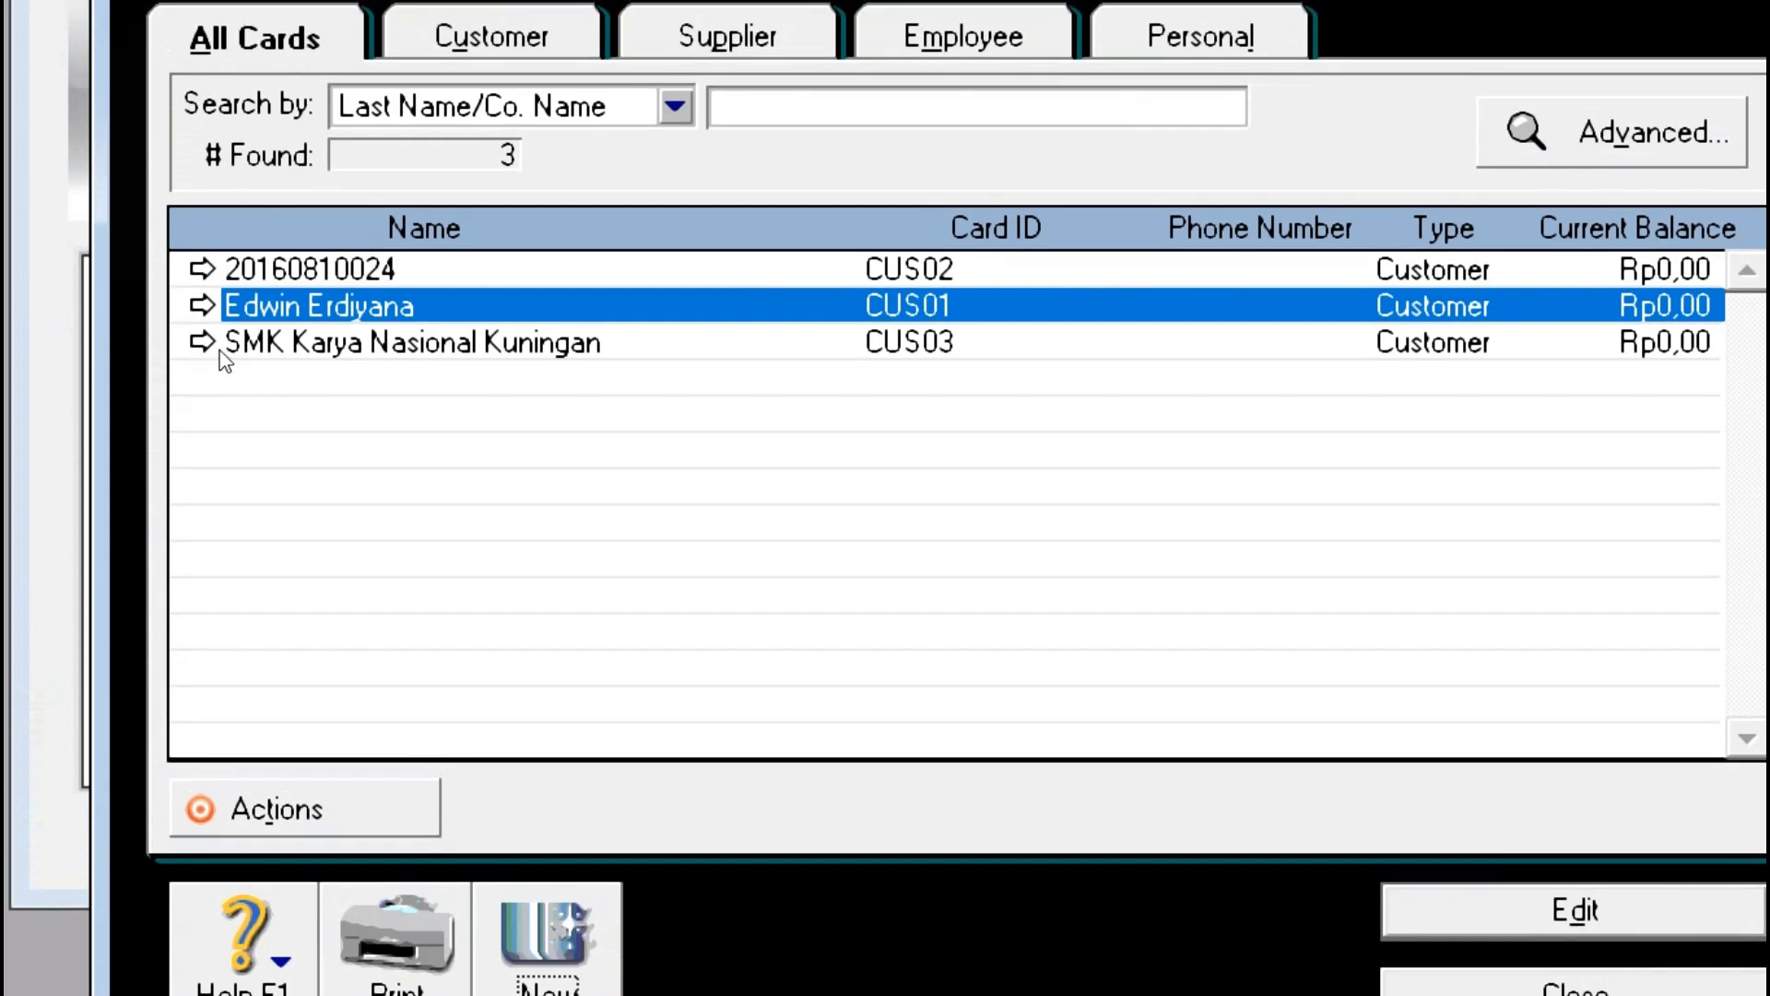
key(alt+Tab)
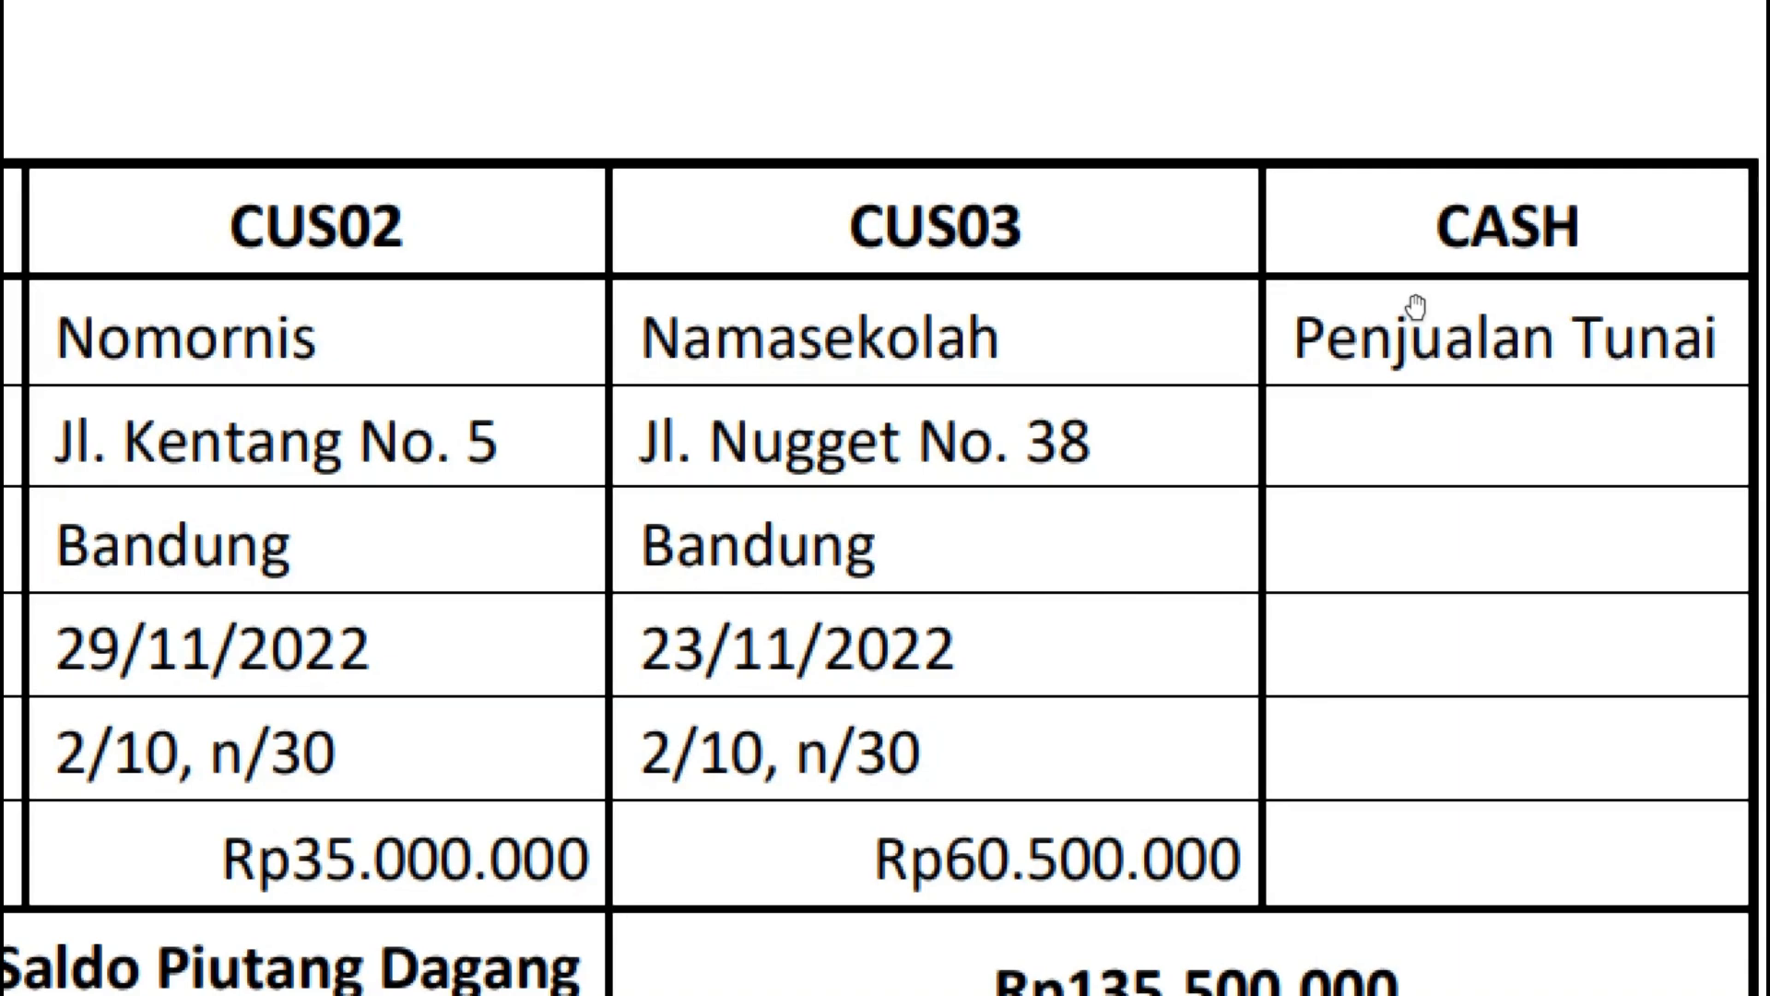
key(alt+Tab)
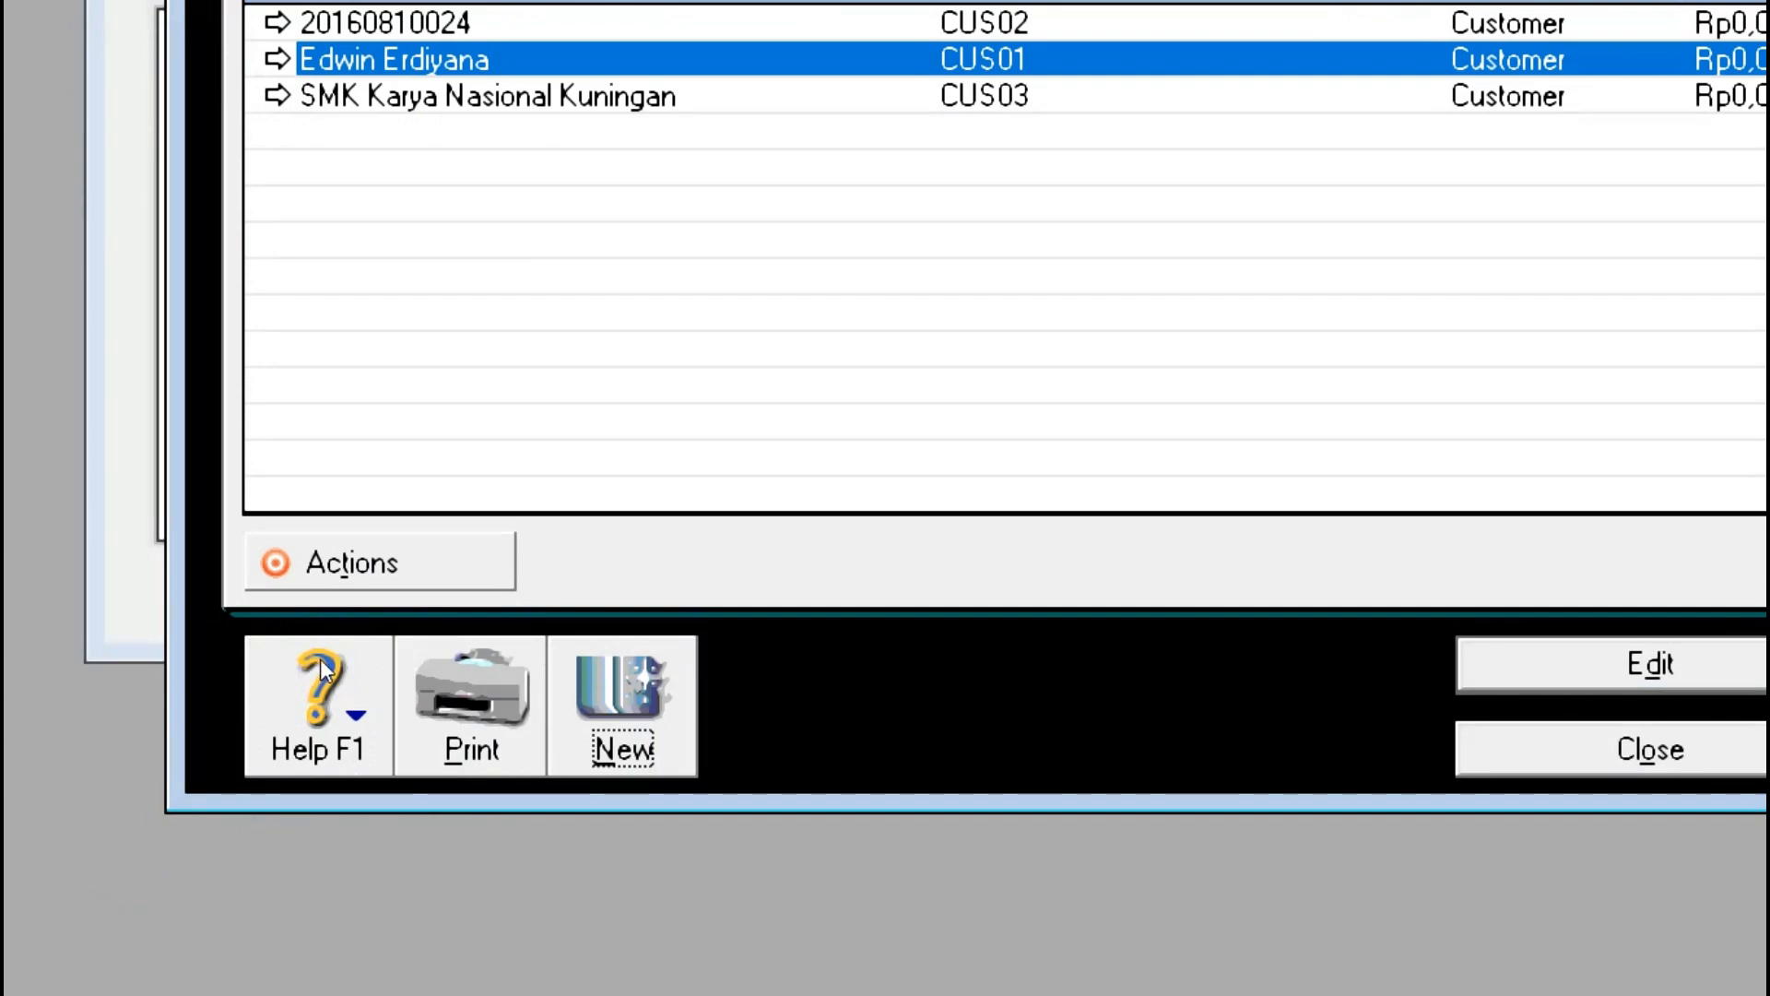
Step: Start a new Customer card named 'Penjualan Tunai'
click(623, 703)
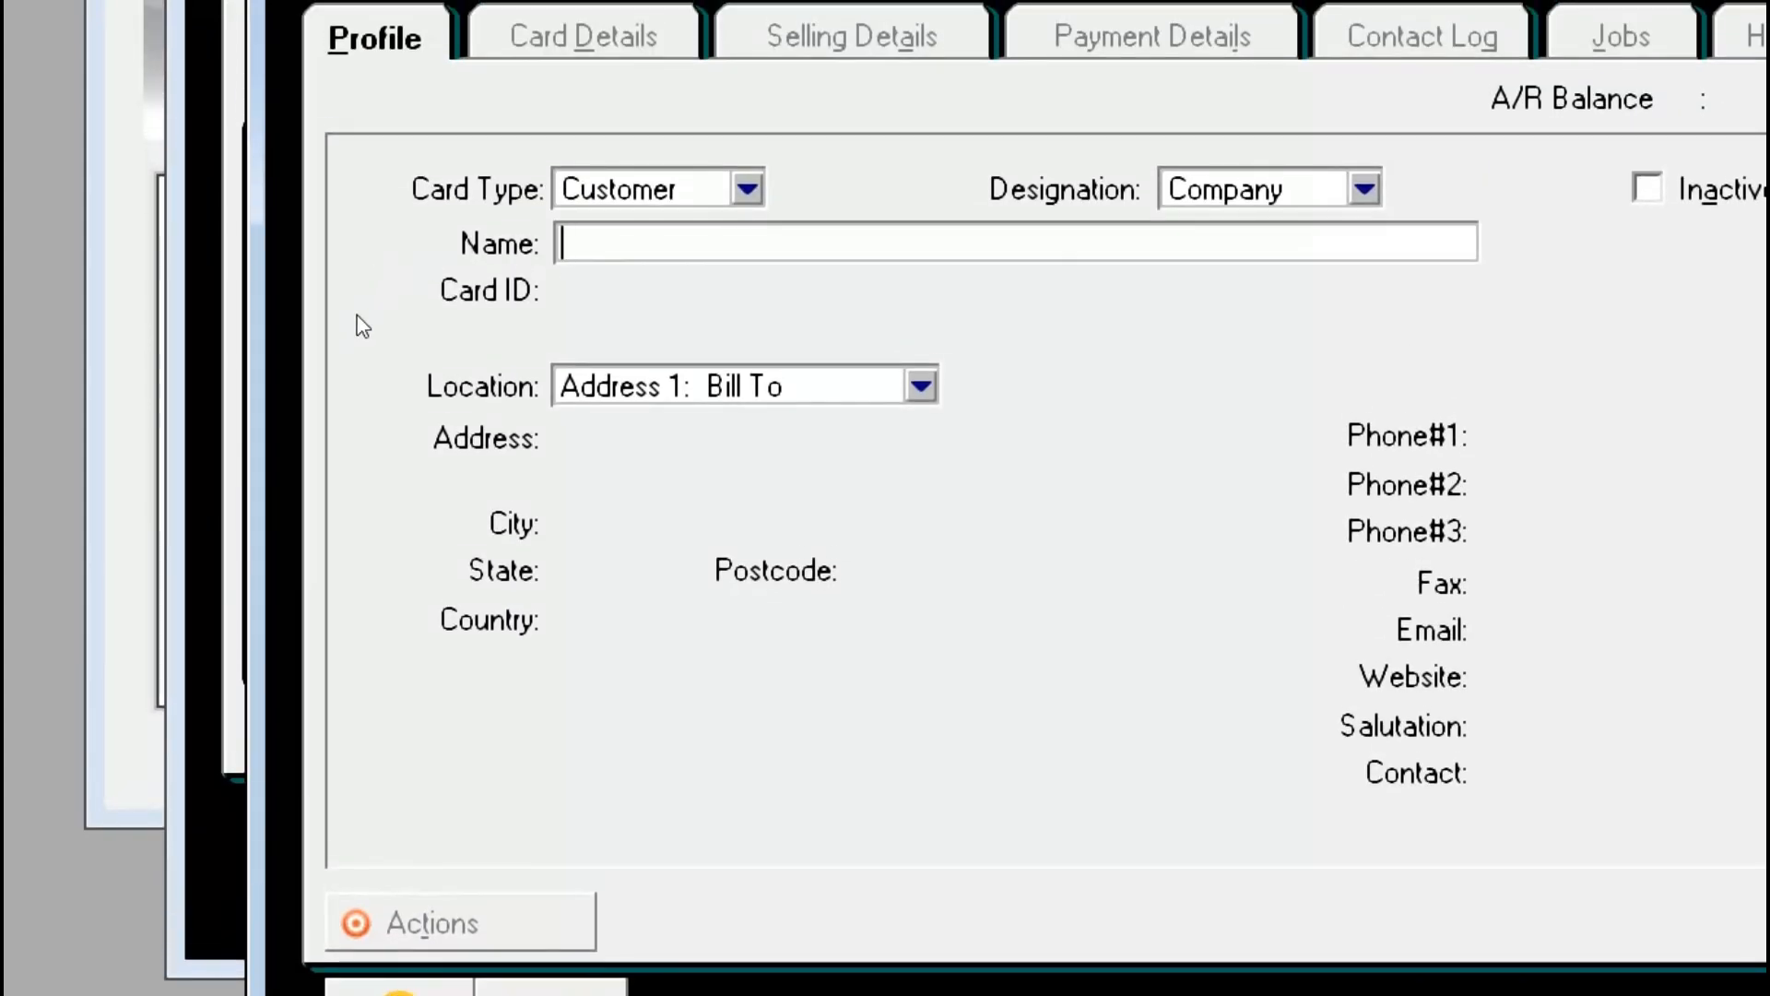
key(shift+Tab)
key(Down)
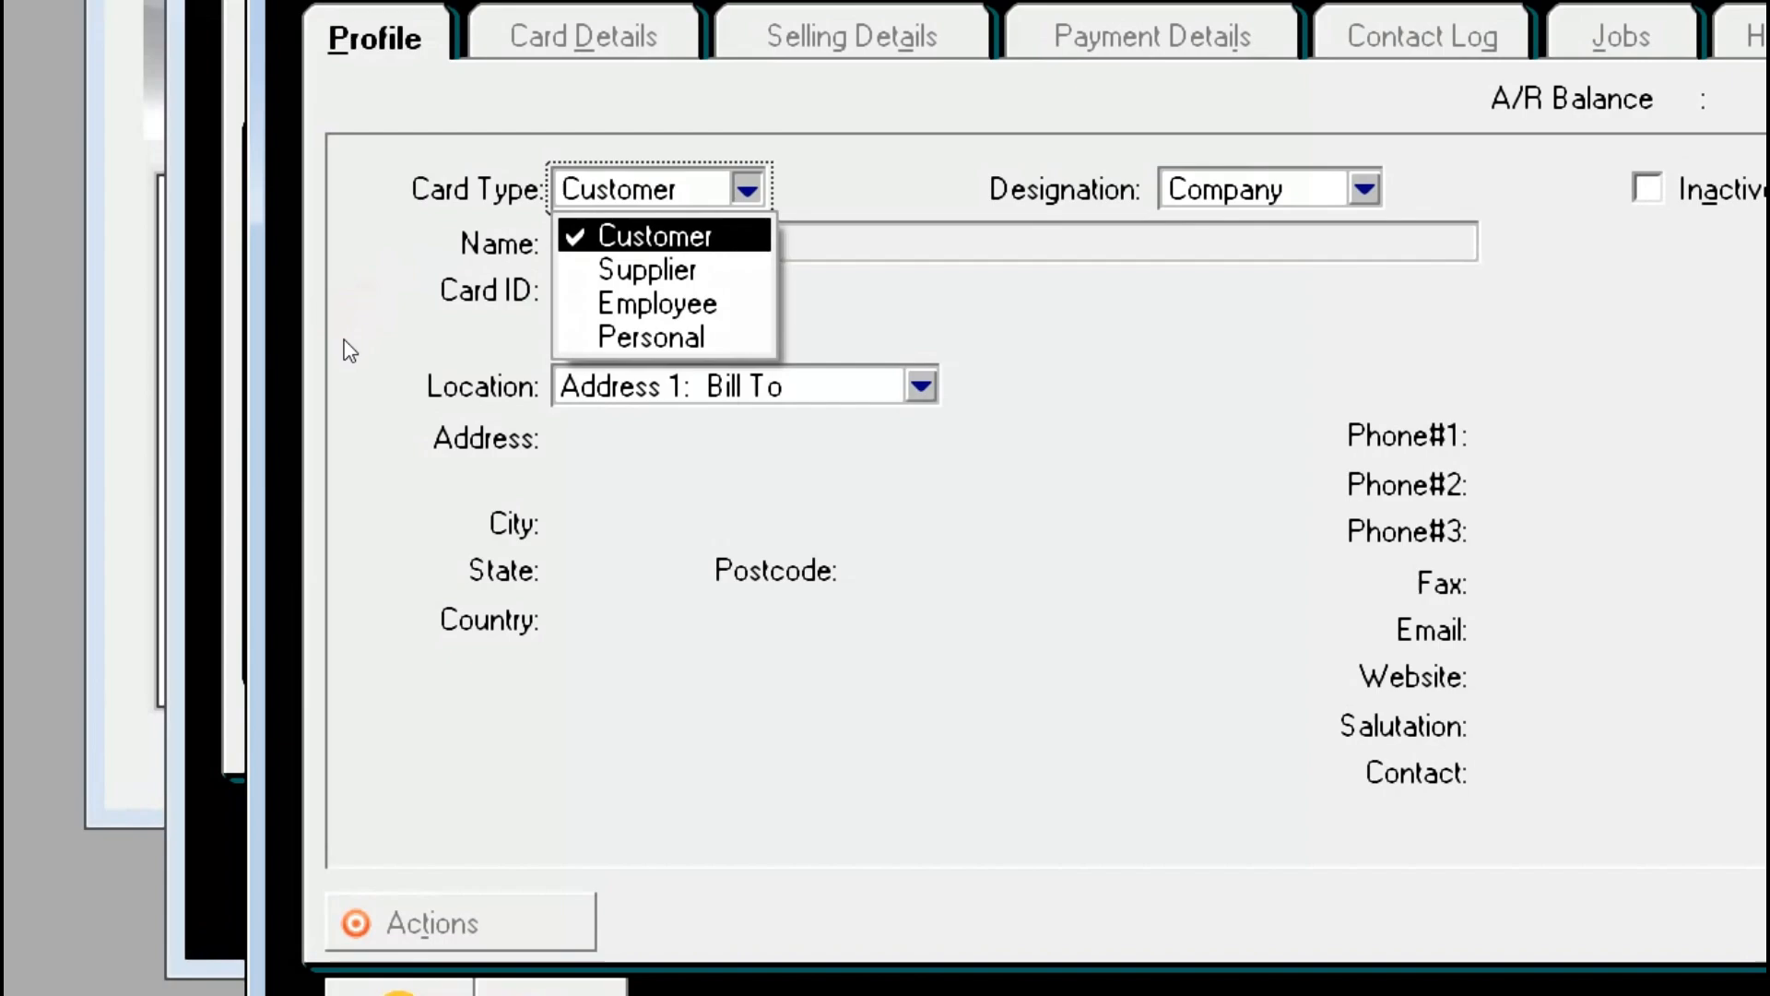
key(Return)
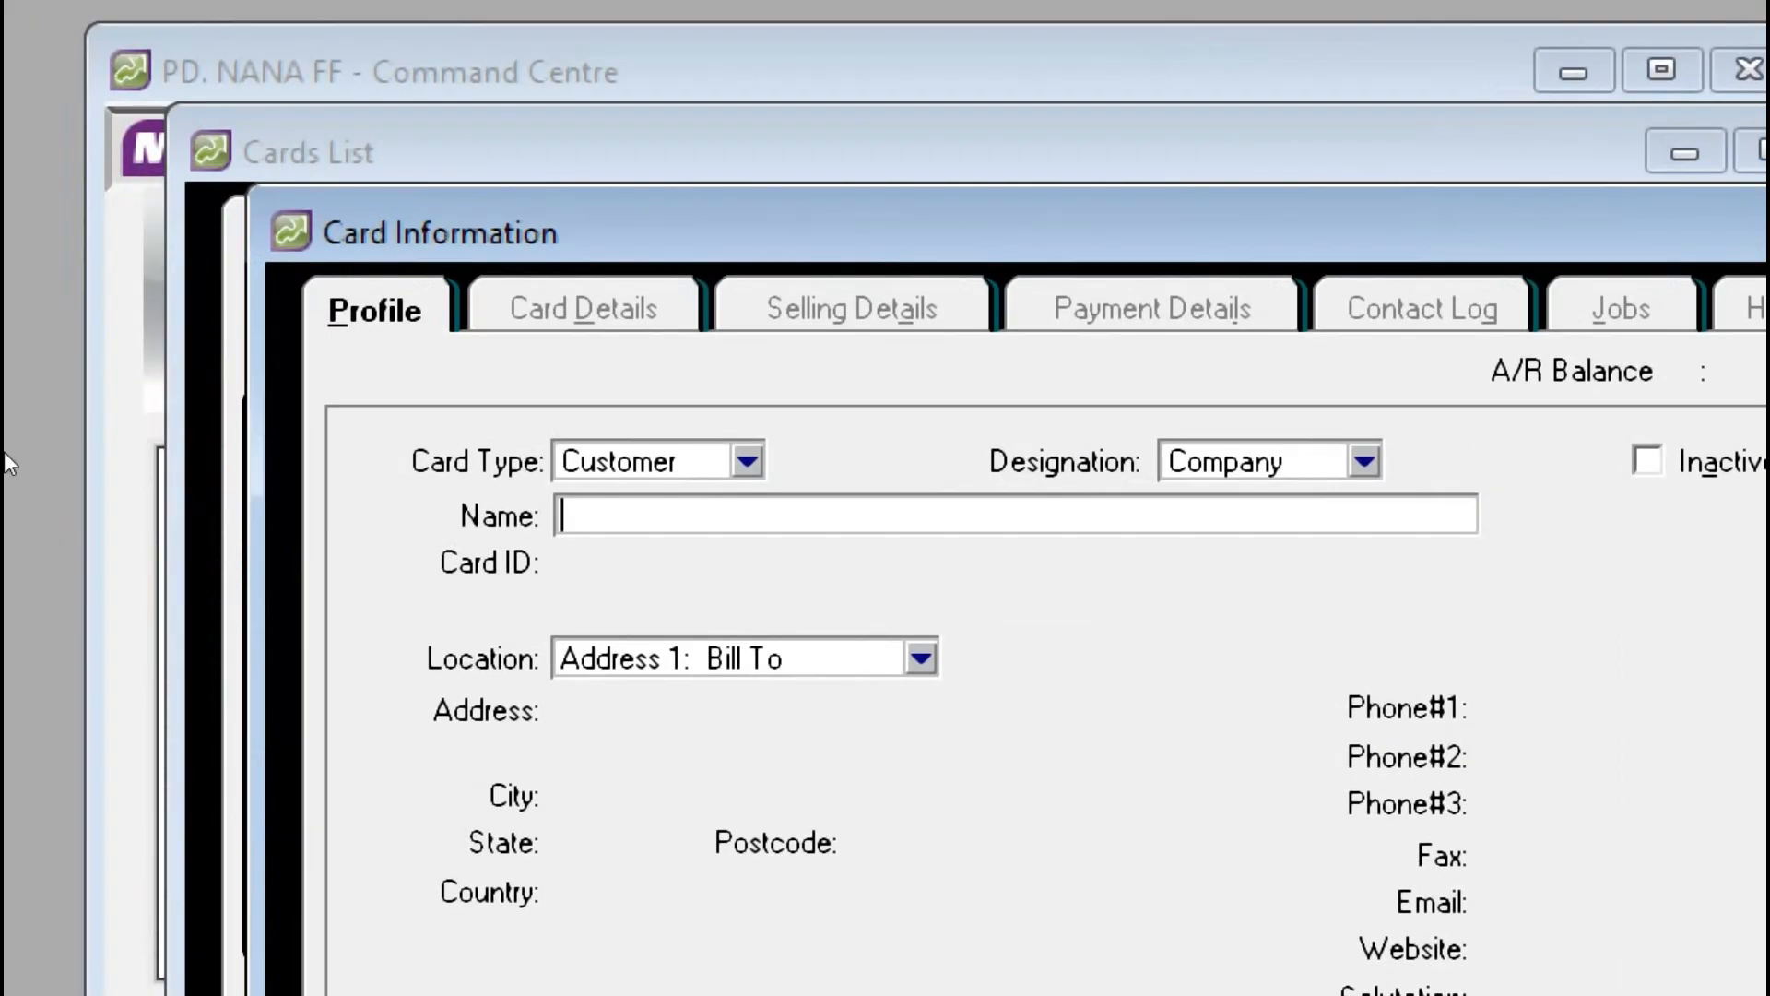
text(Penjuakan)
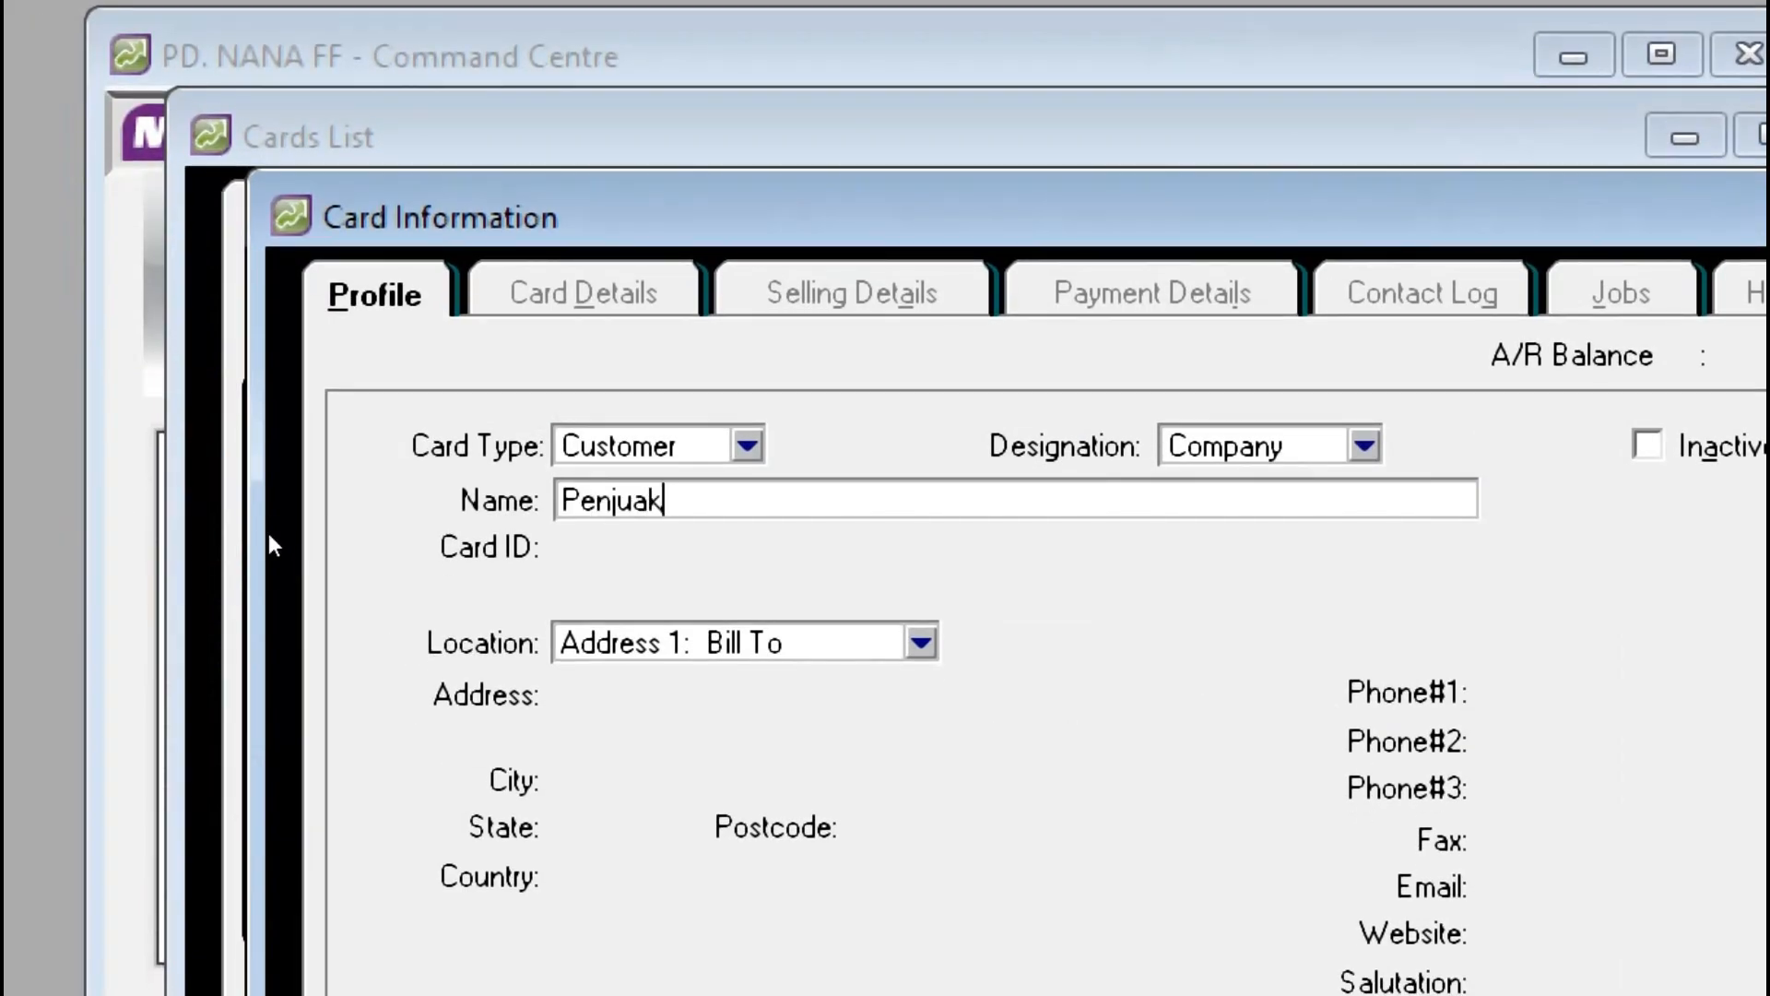
key(BackSpace)
key(BackSpace)
key(BackSpace)
text(lan Tunai)
key(Tab)
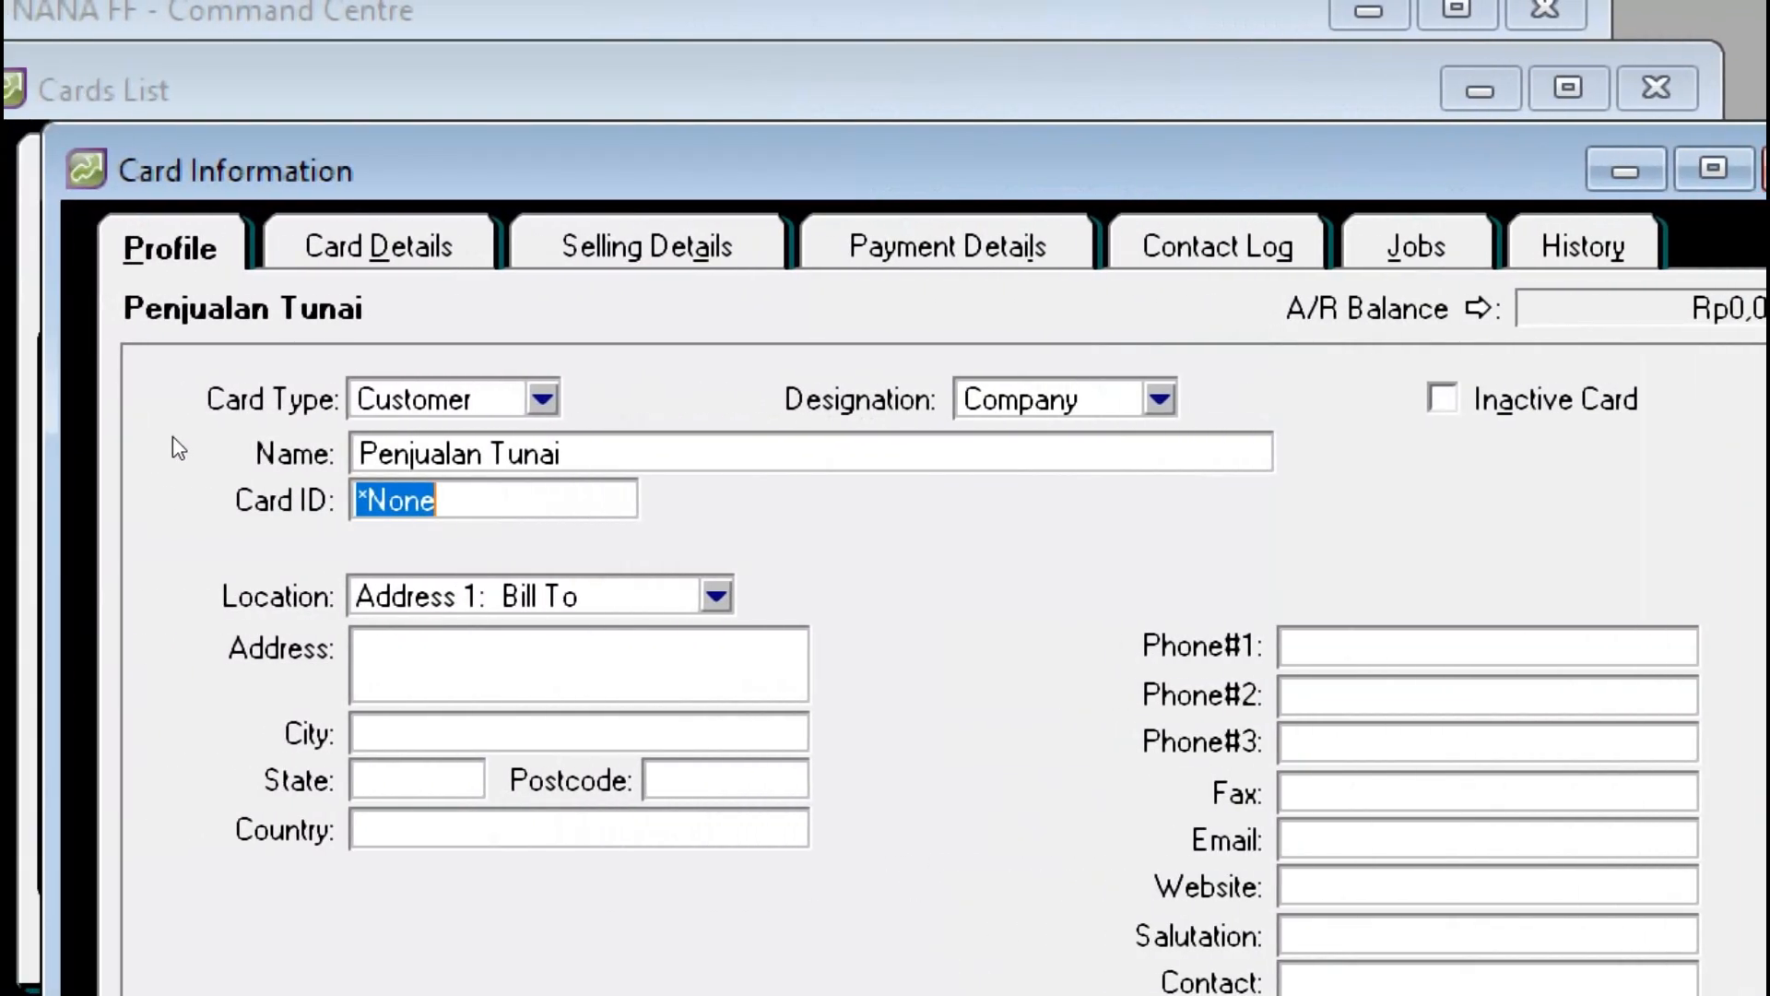
Step: Enter CASH as the card ID
text(C)
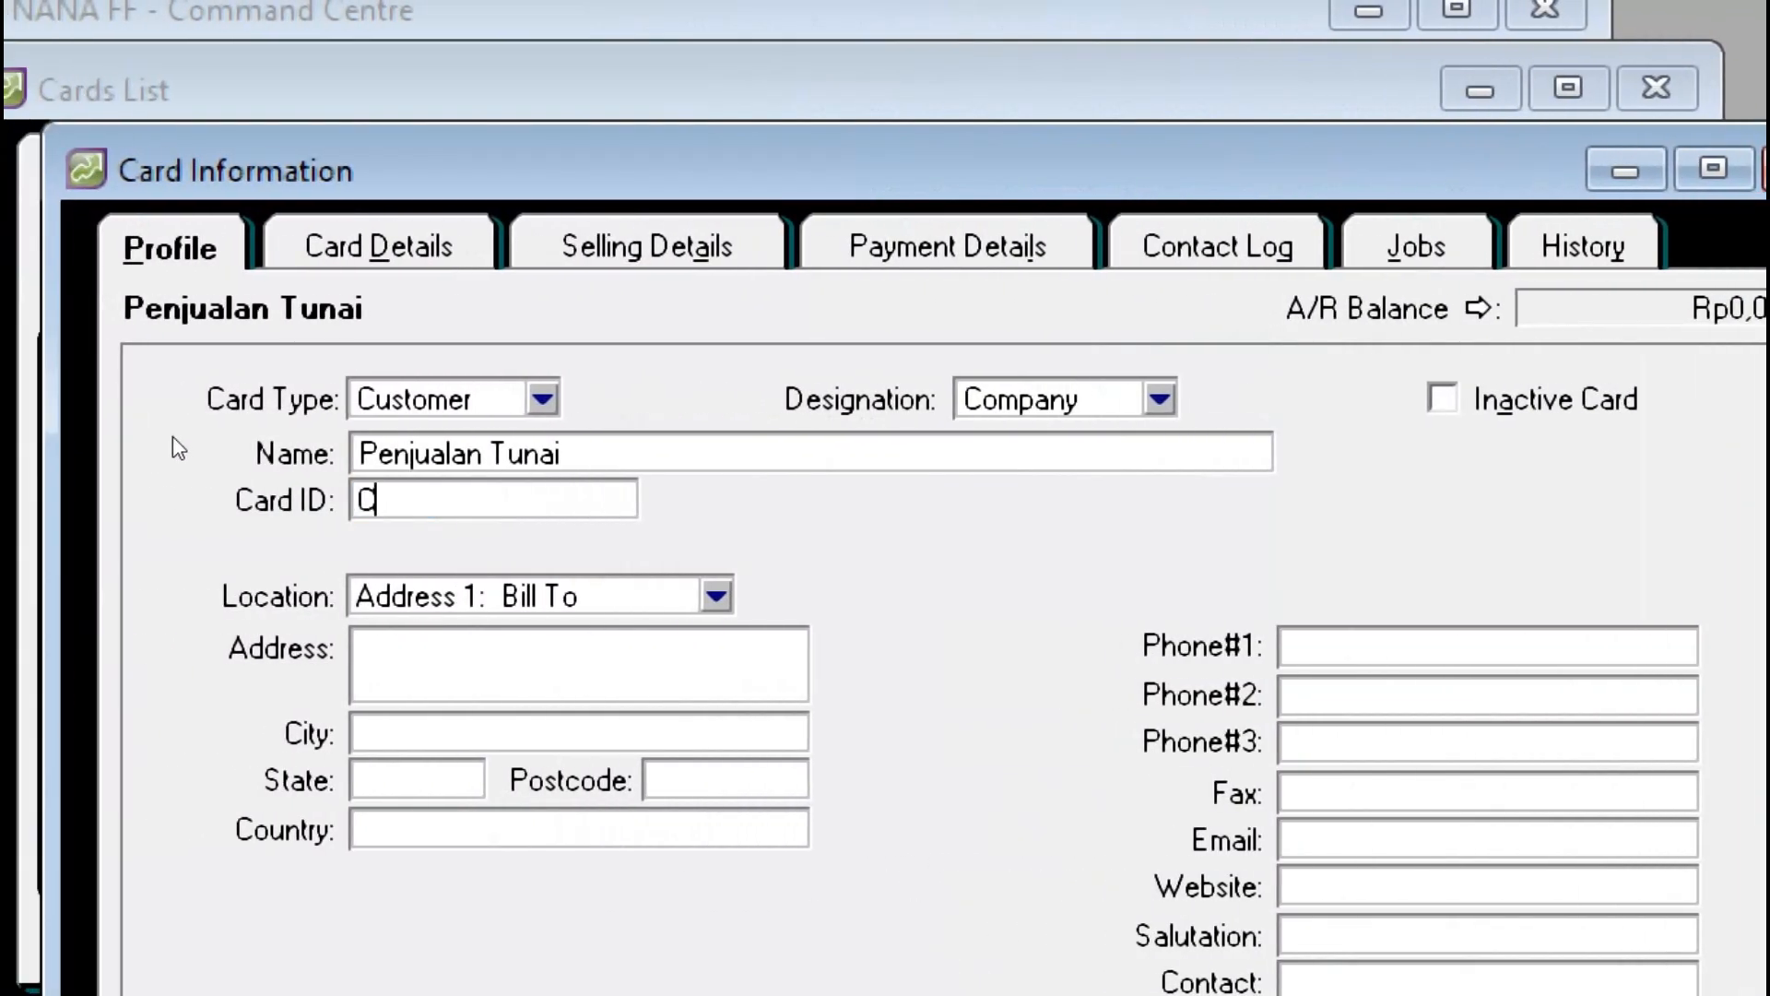
text(ASH)
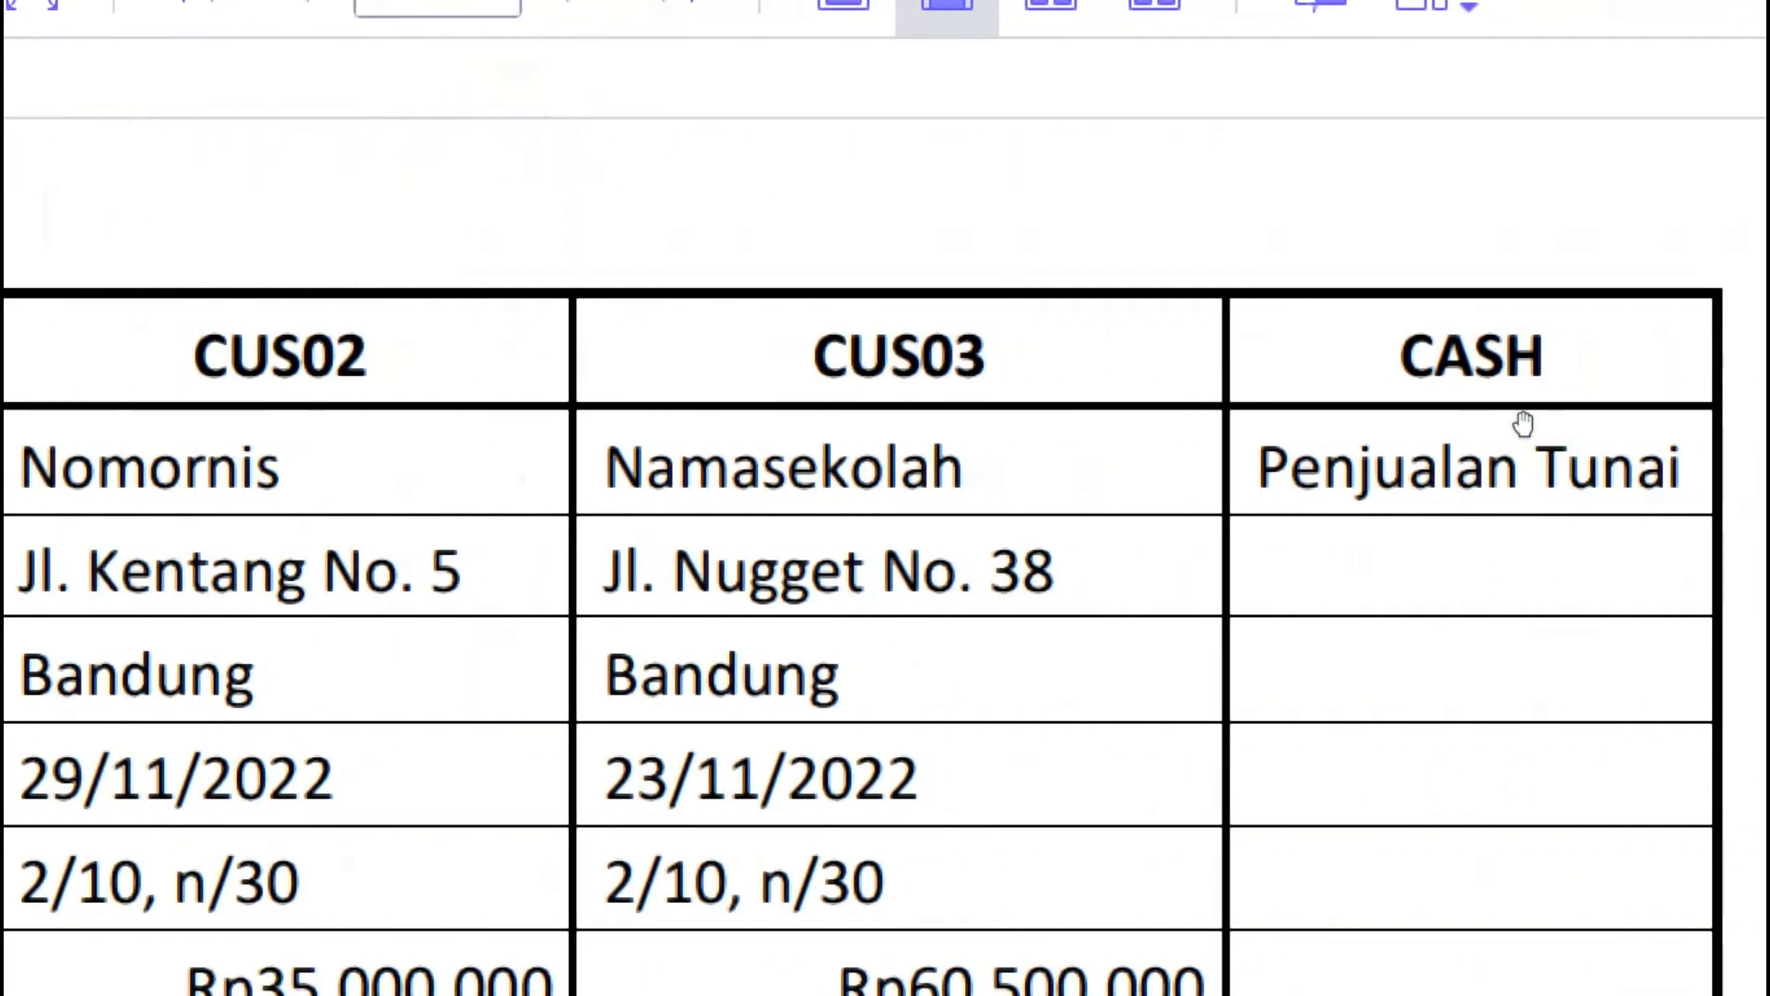
key(alt+Tab)
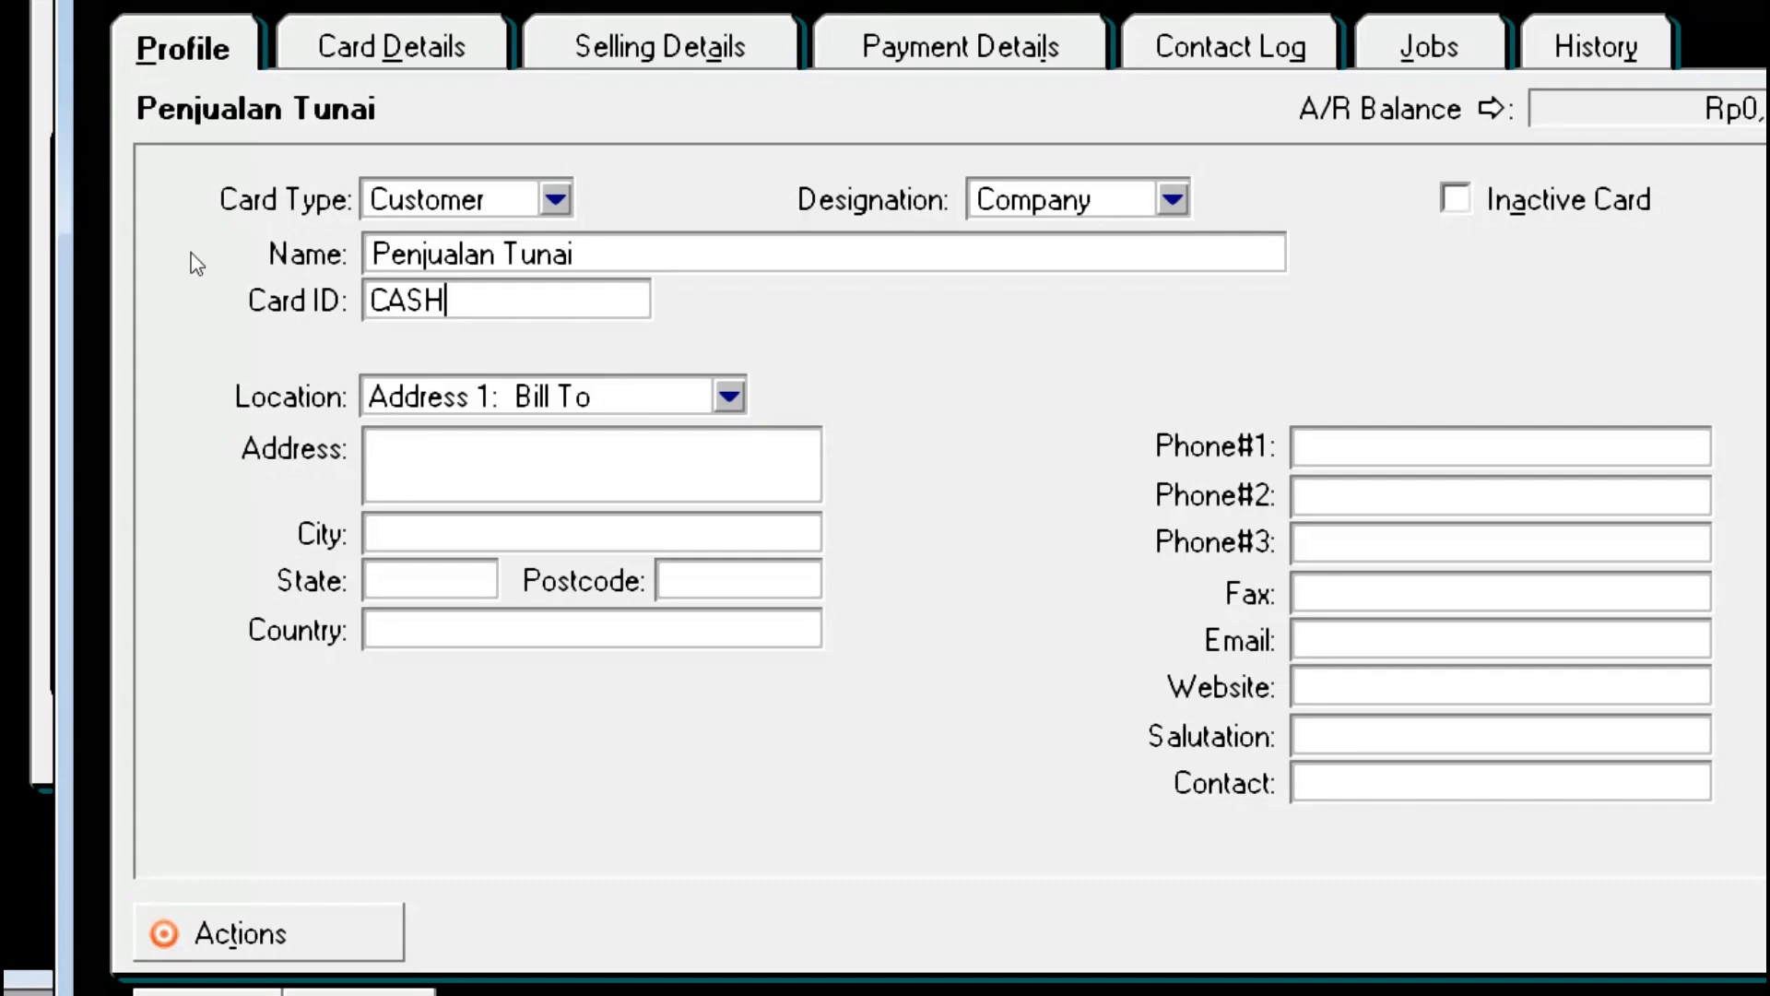
click(365, 364)
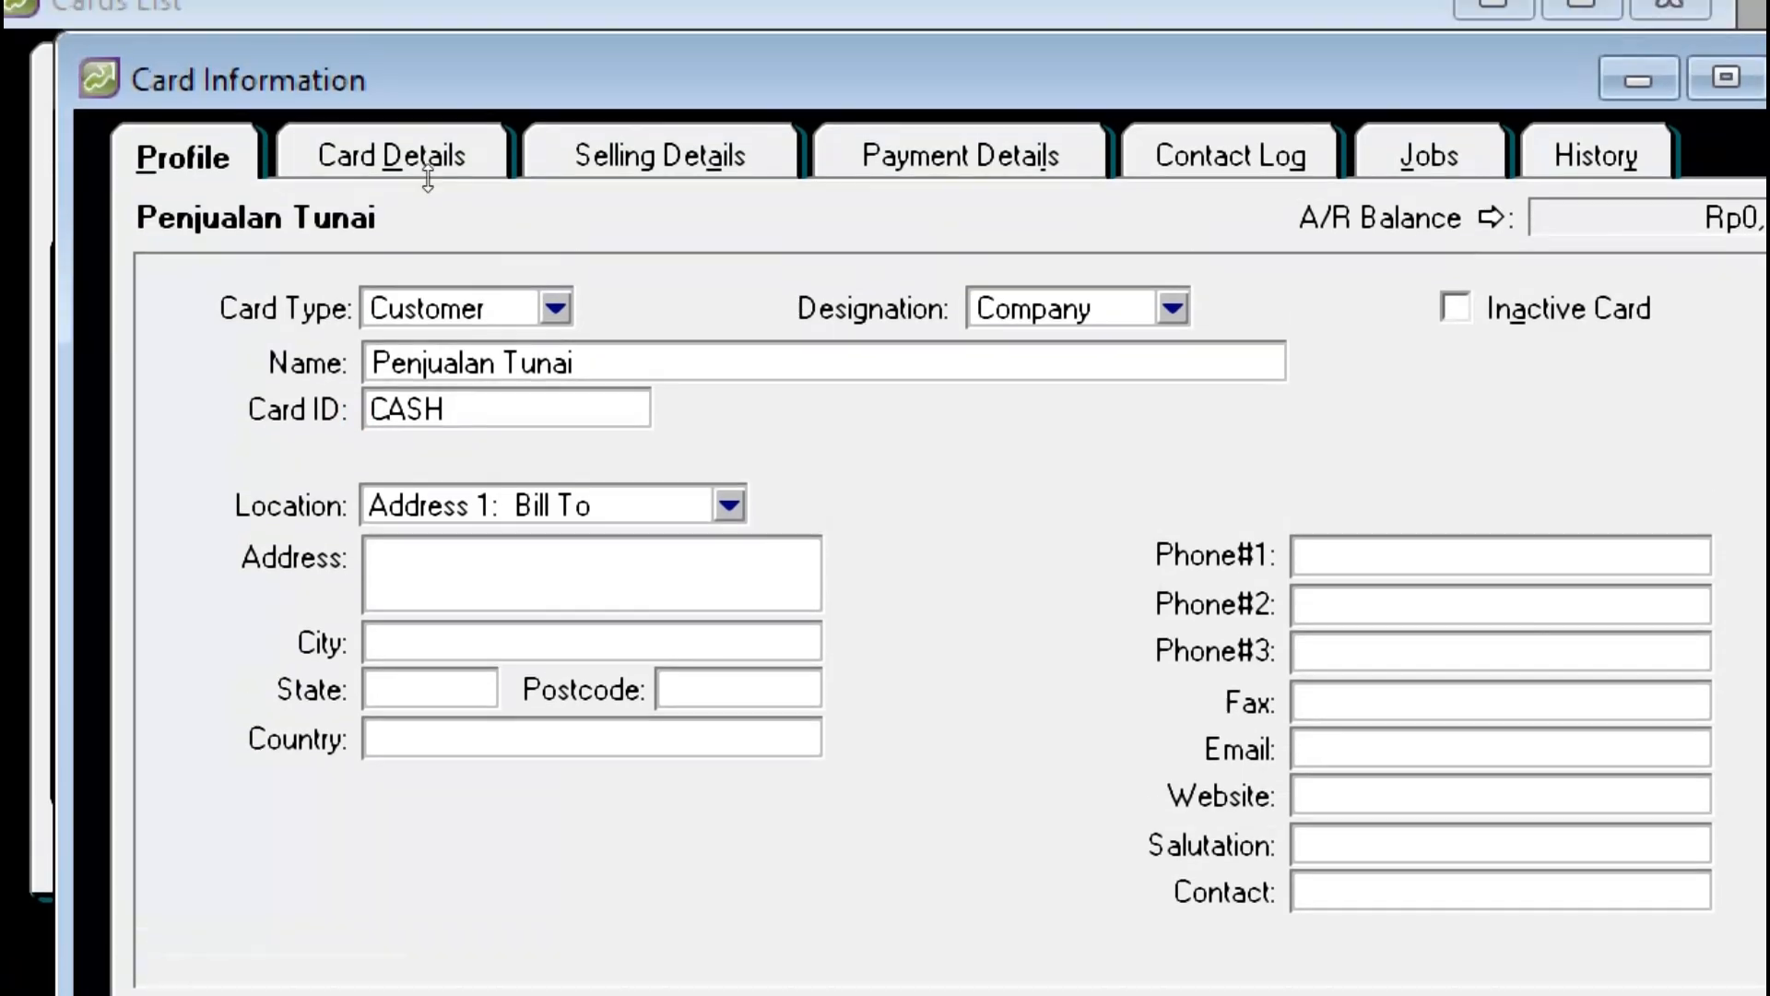
Step: Set the CASH card's sale layout to Item and income account to 4-1100 Penjualan Barang
key(alt+a)
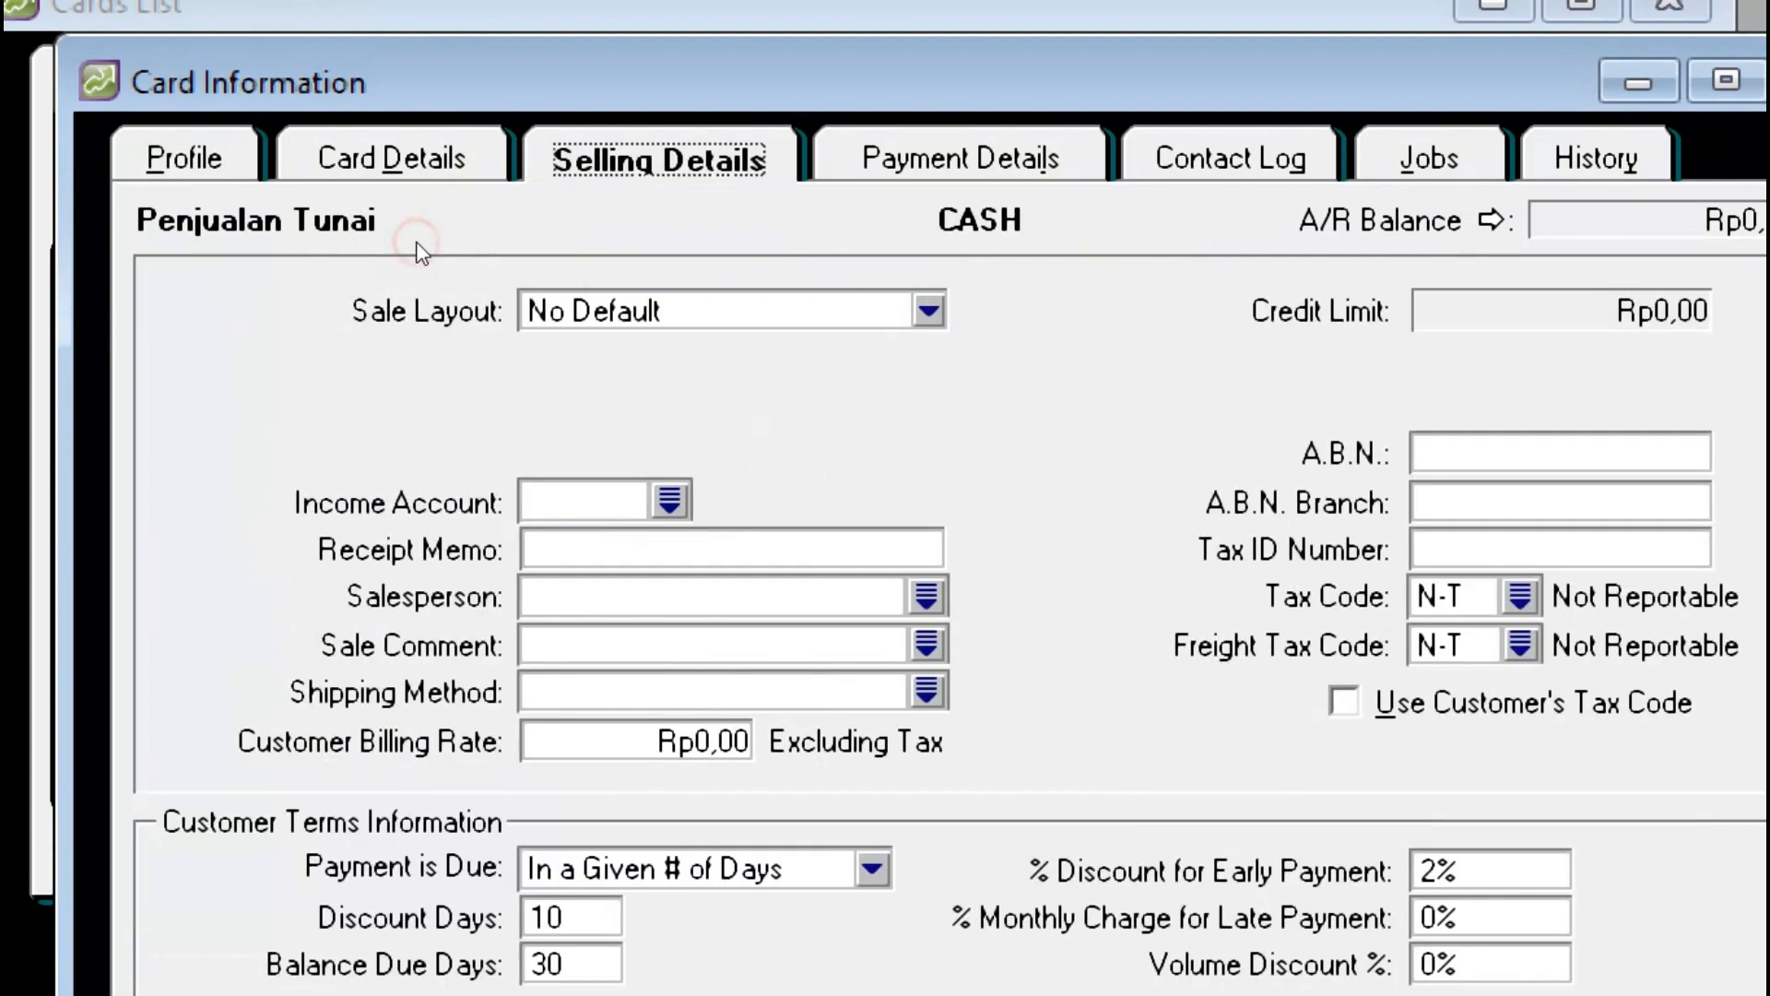
click(559, 322)
key(Return)
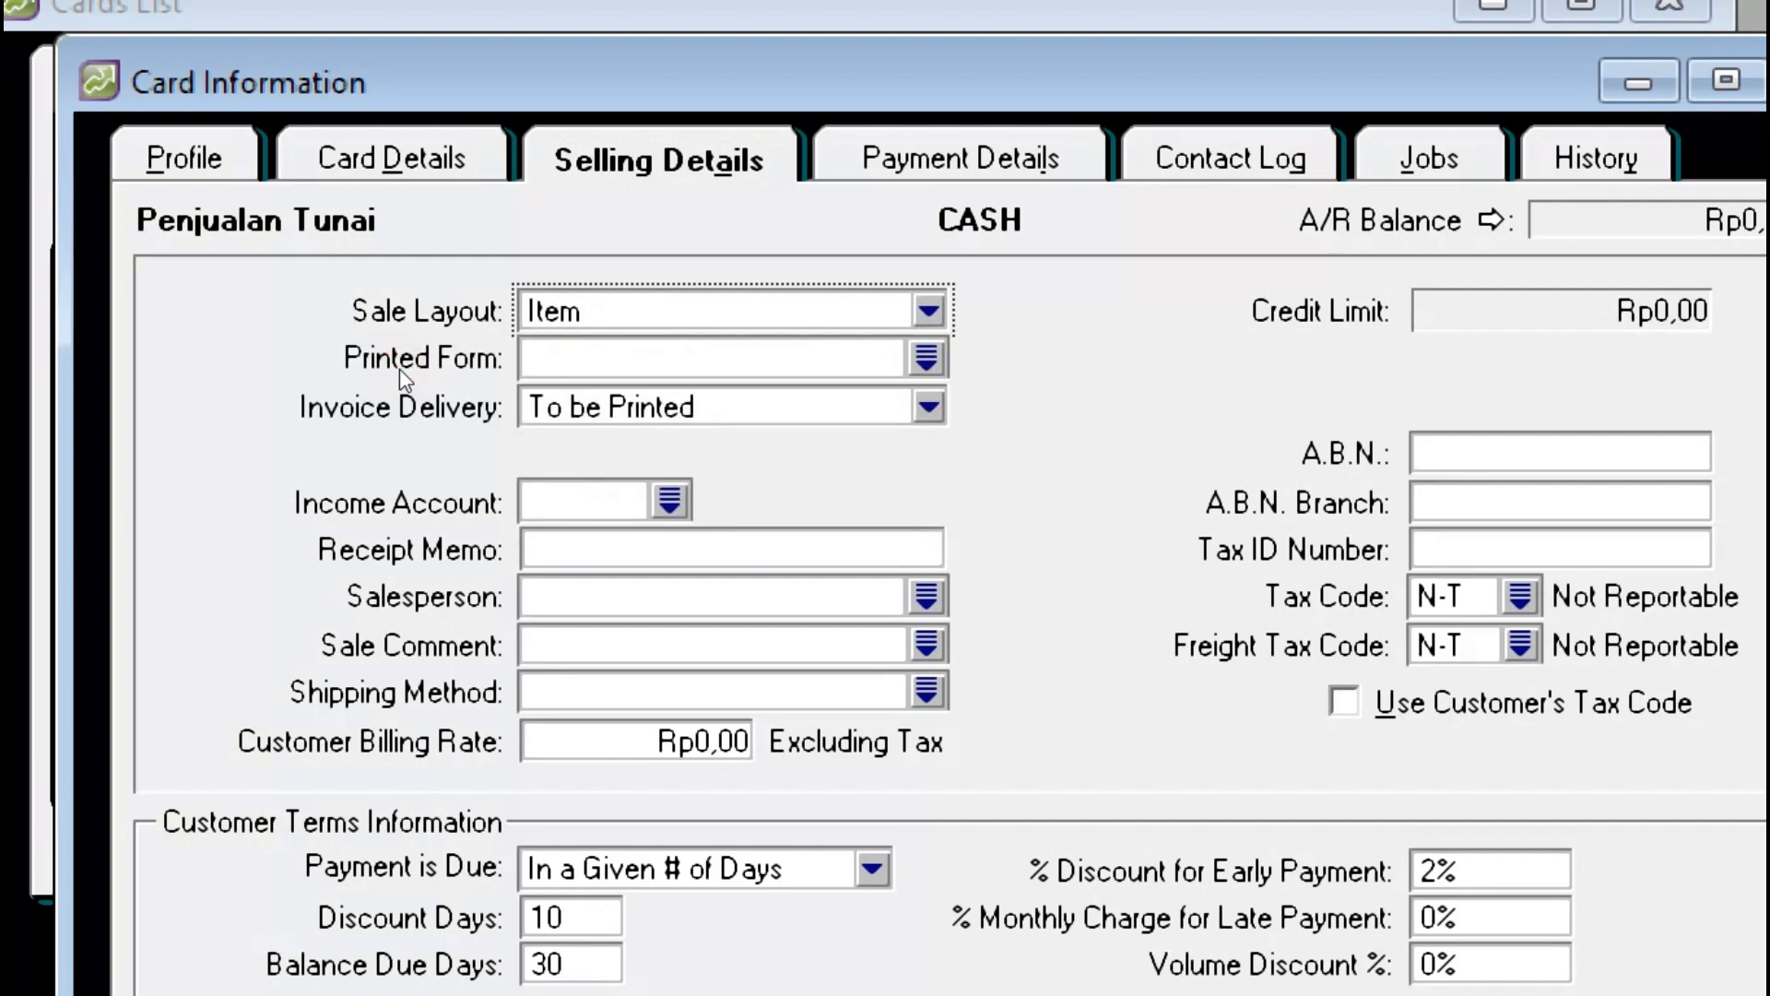
click(669, 500)
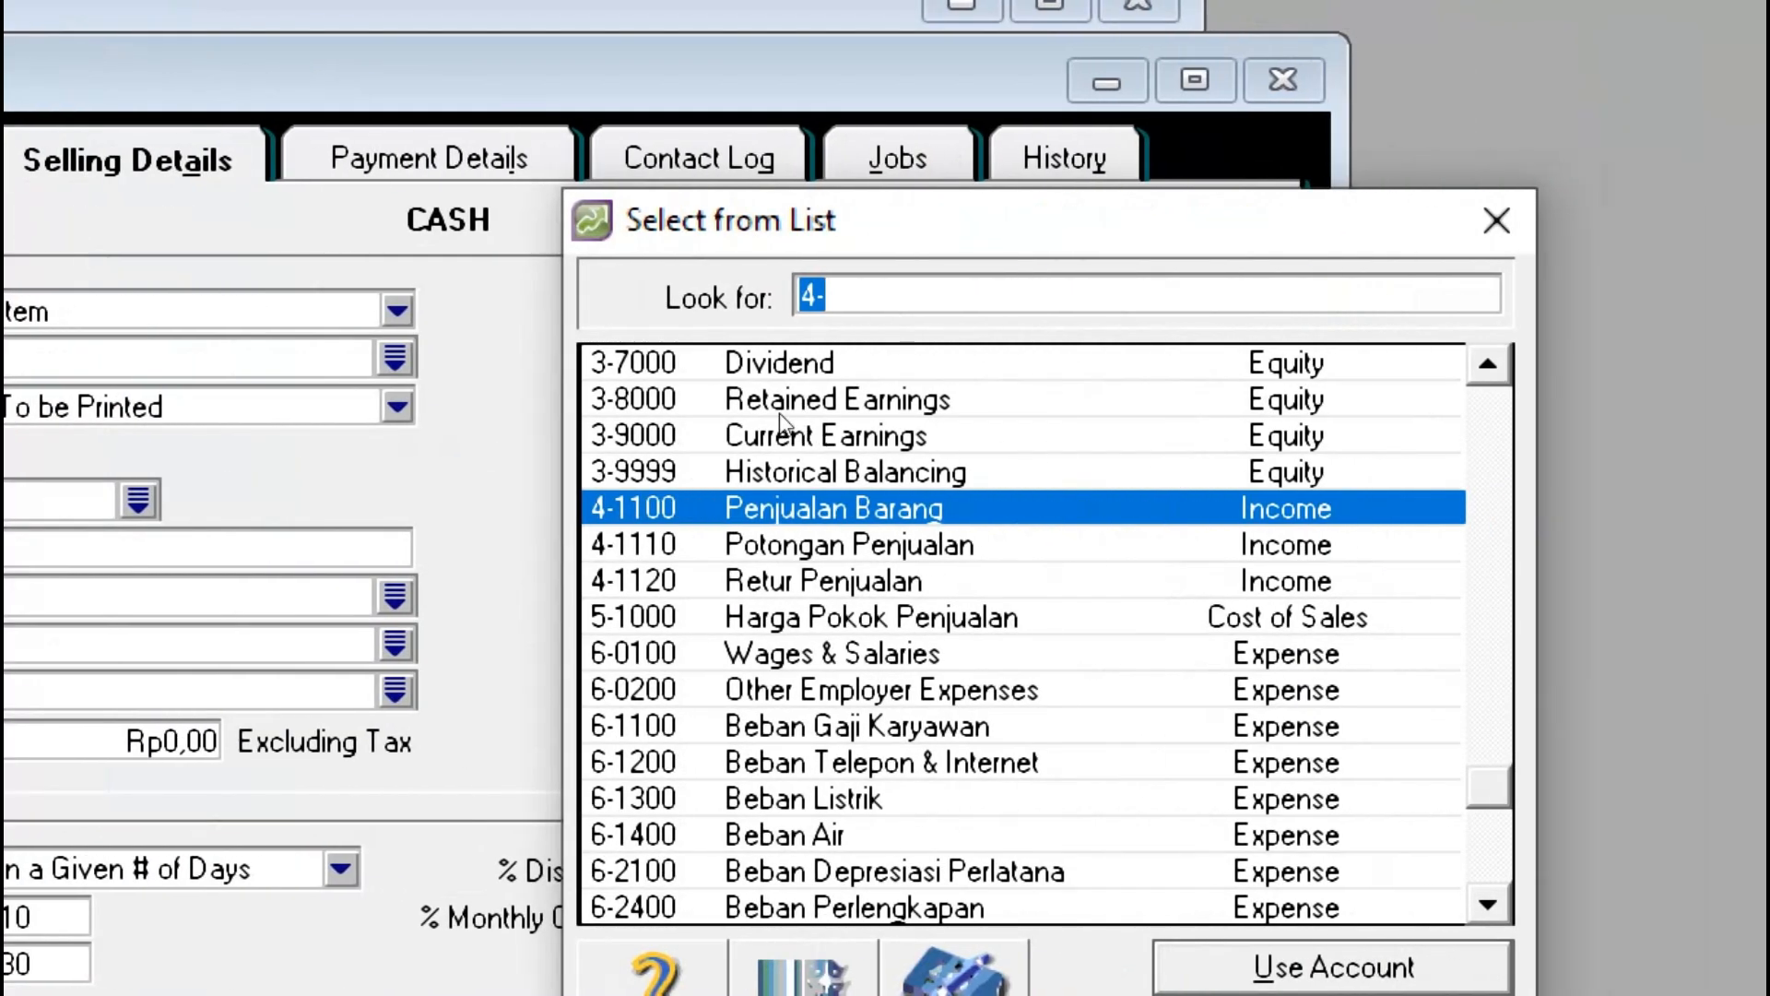
text(4-1100)
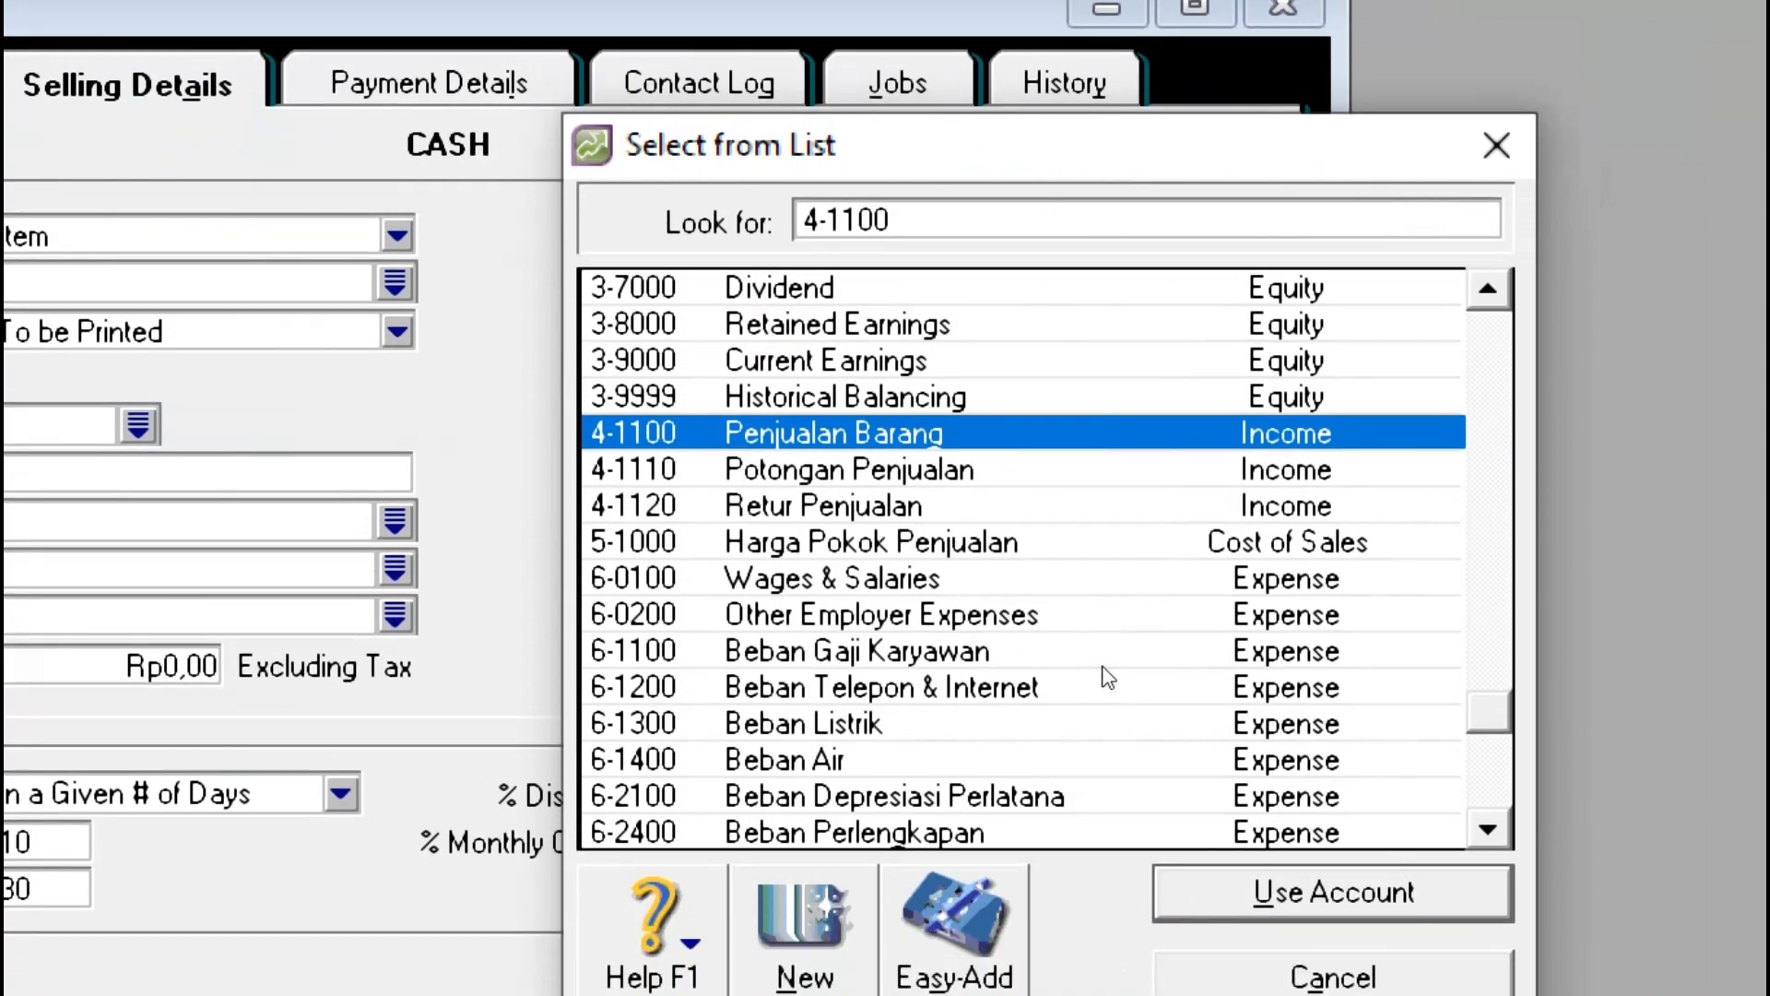
key(Return)
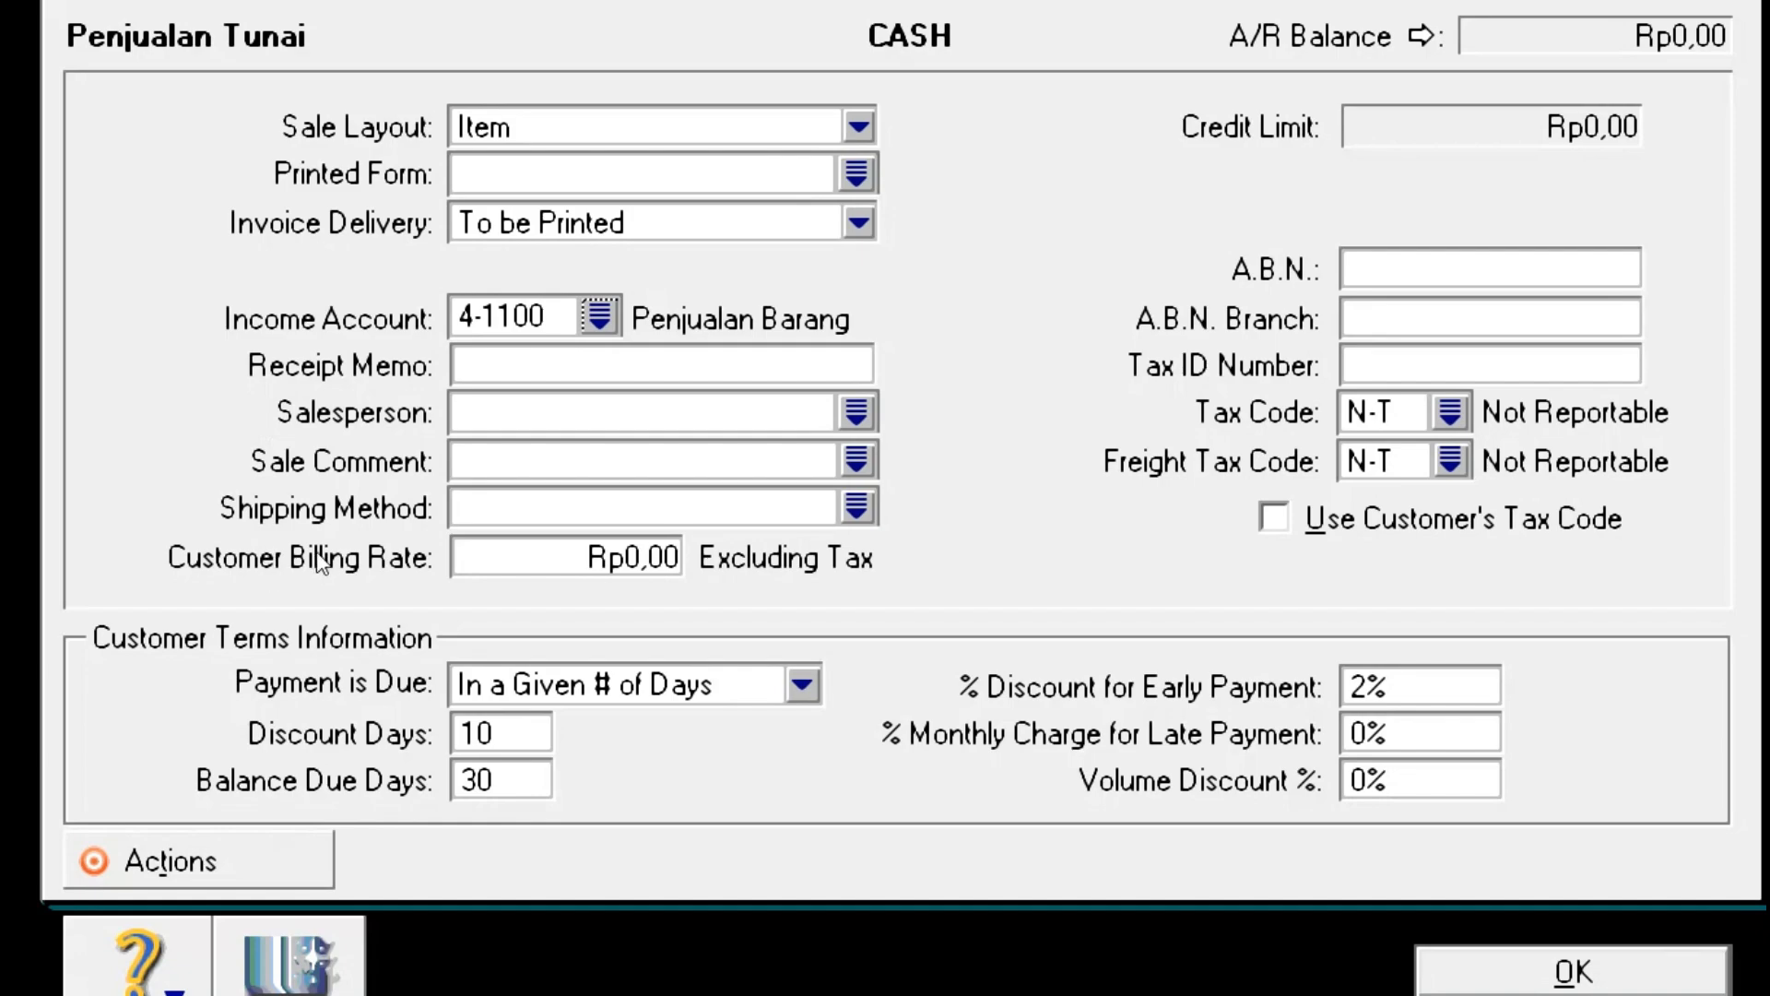
Step: Change the CASH card's Payment is Due setting to C.O.D
click(426, 595)
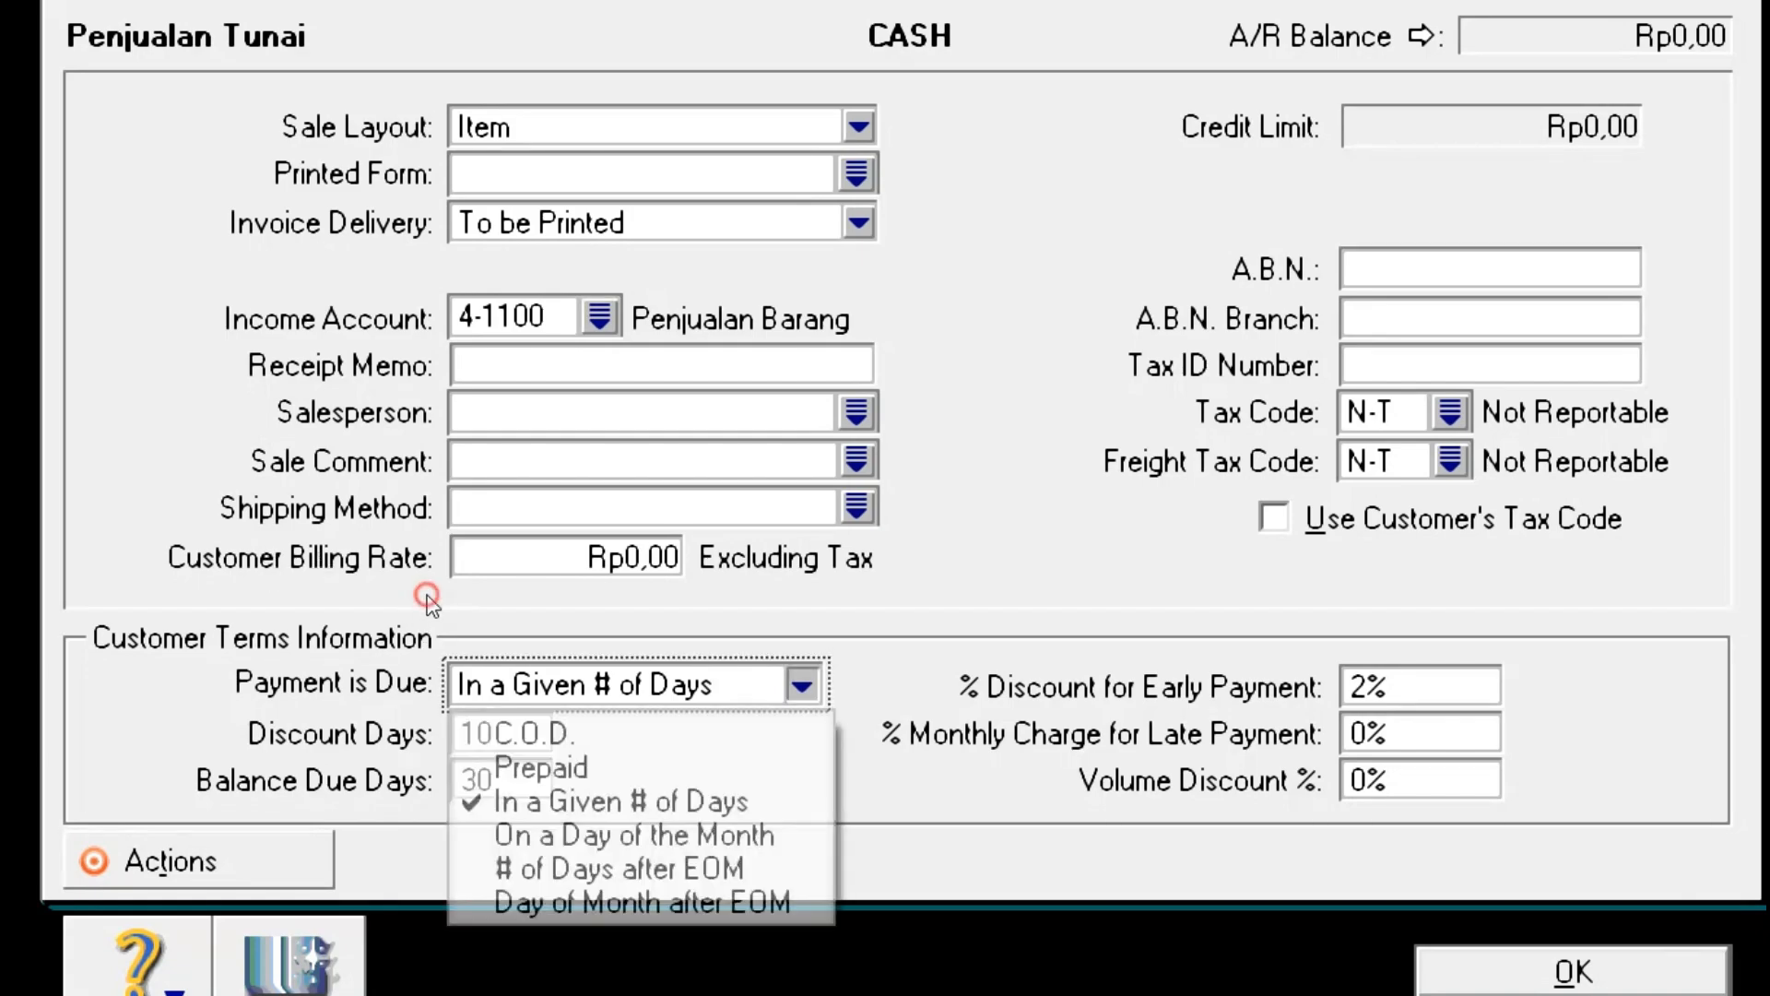
click(412, 648)
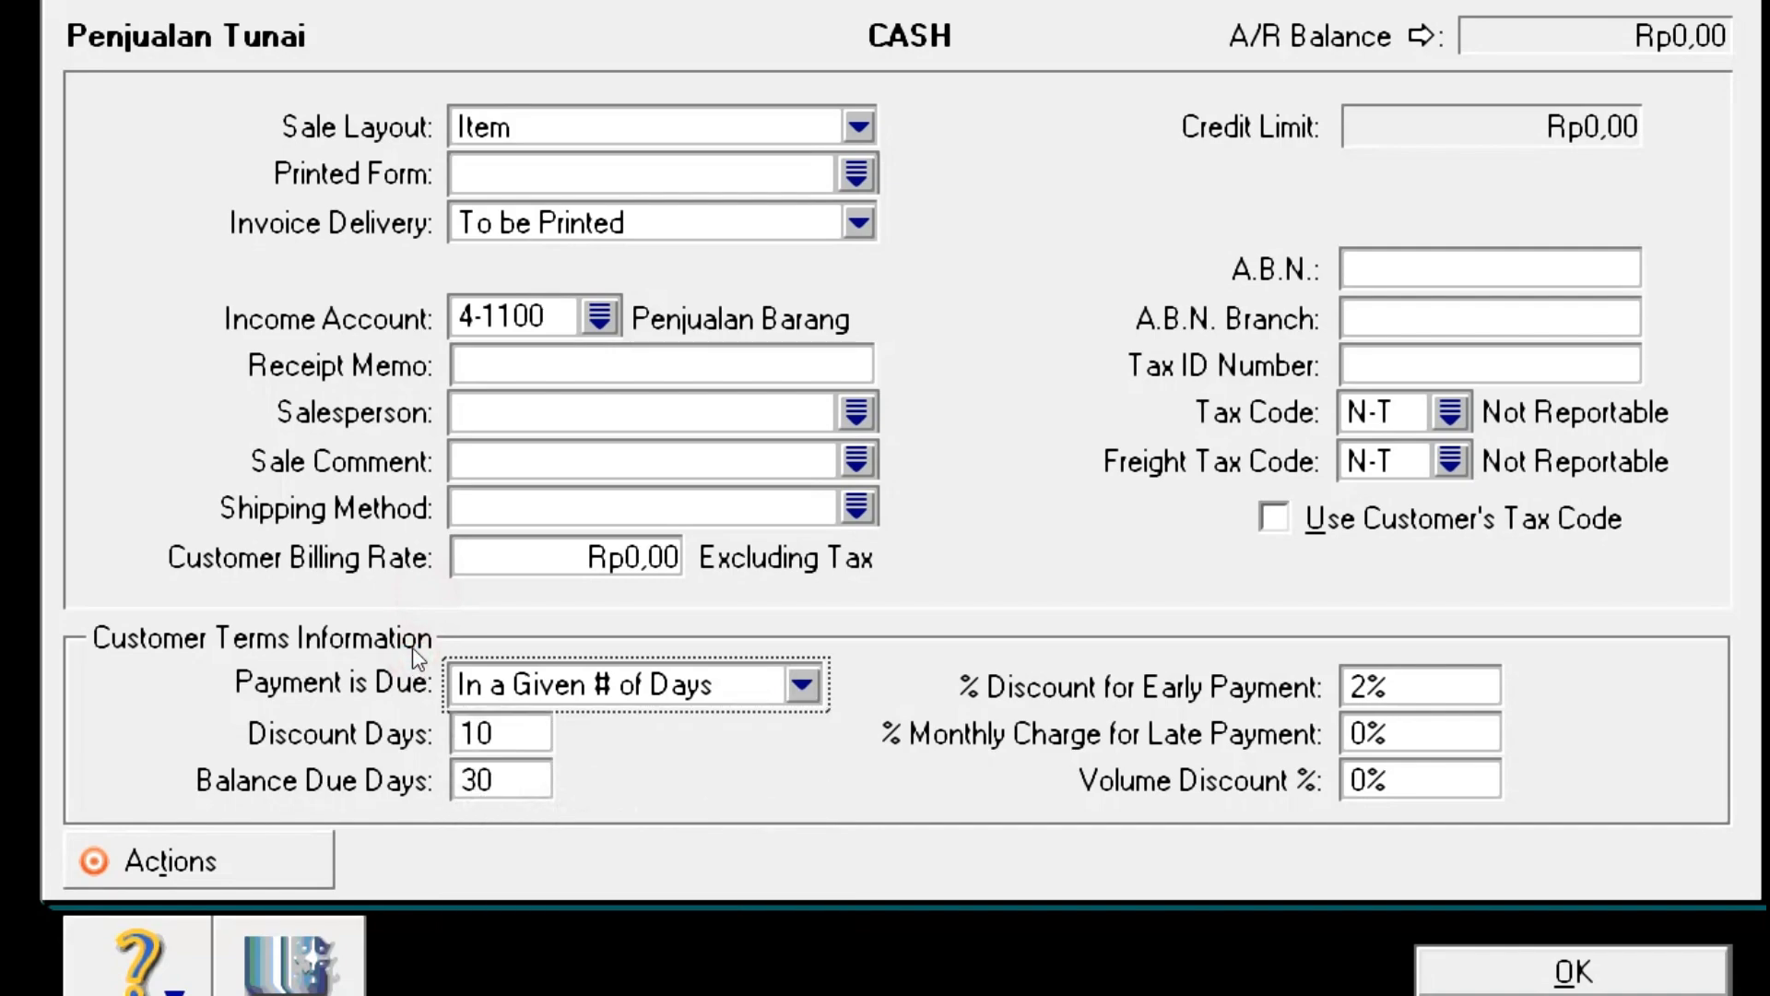
click(441, 595)
click(461, 660)
click(444, 597)
click(407, 625)
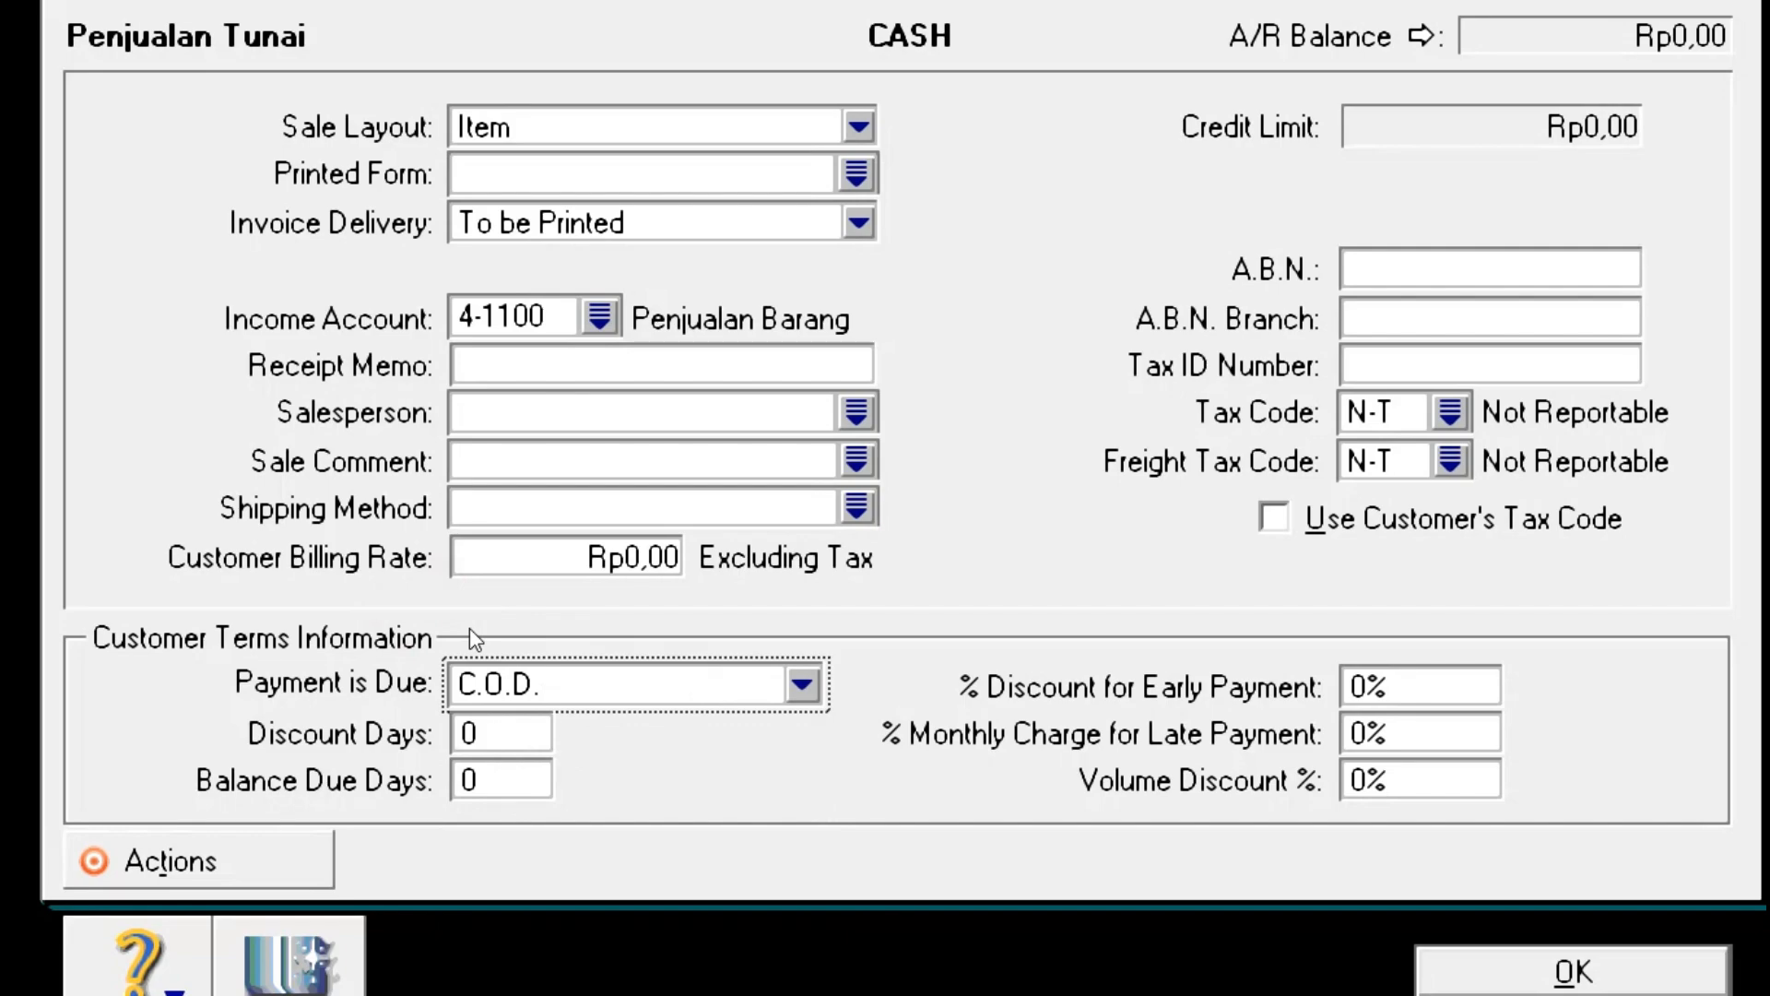
key(alt+Down)
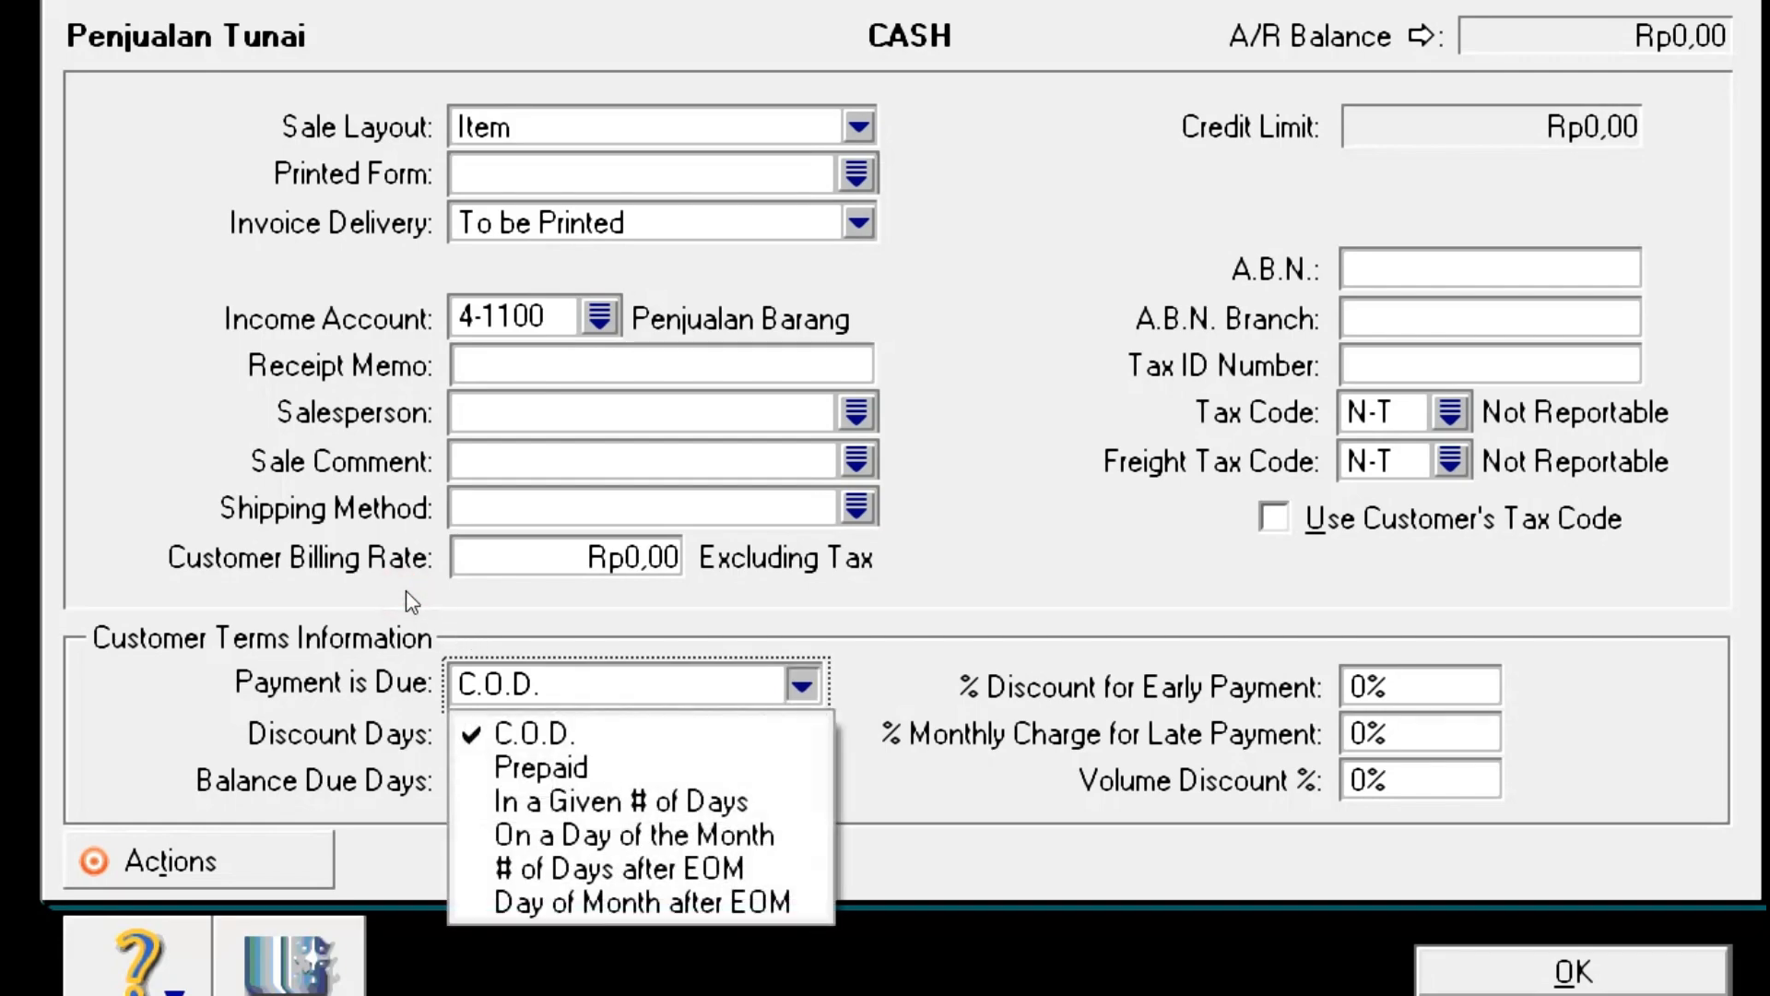
key(Return)
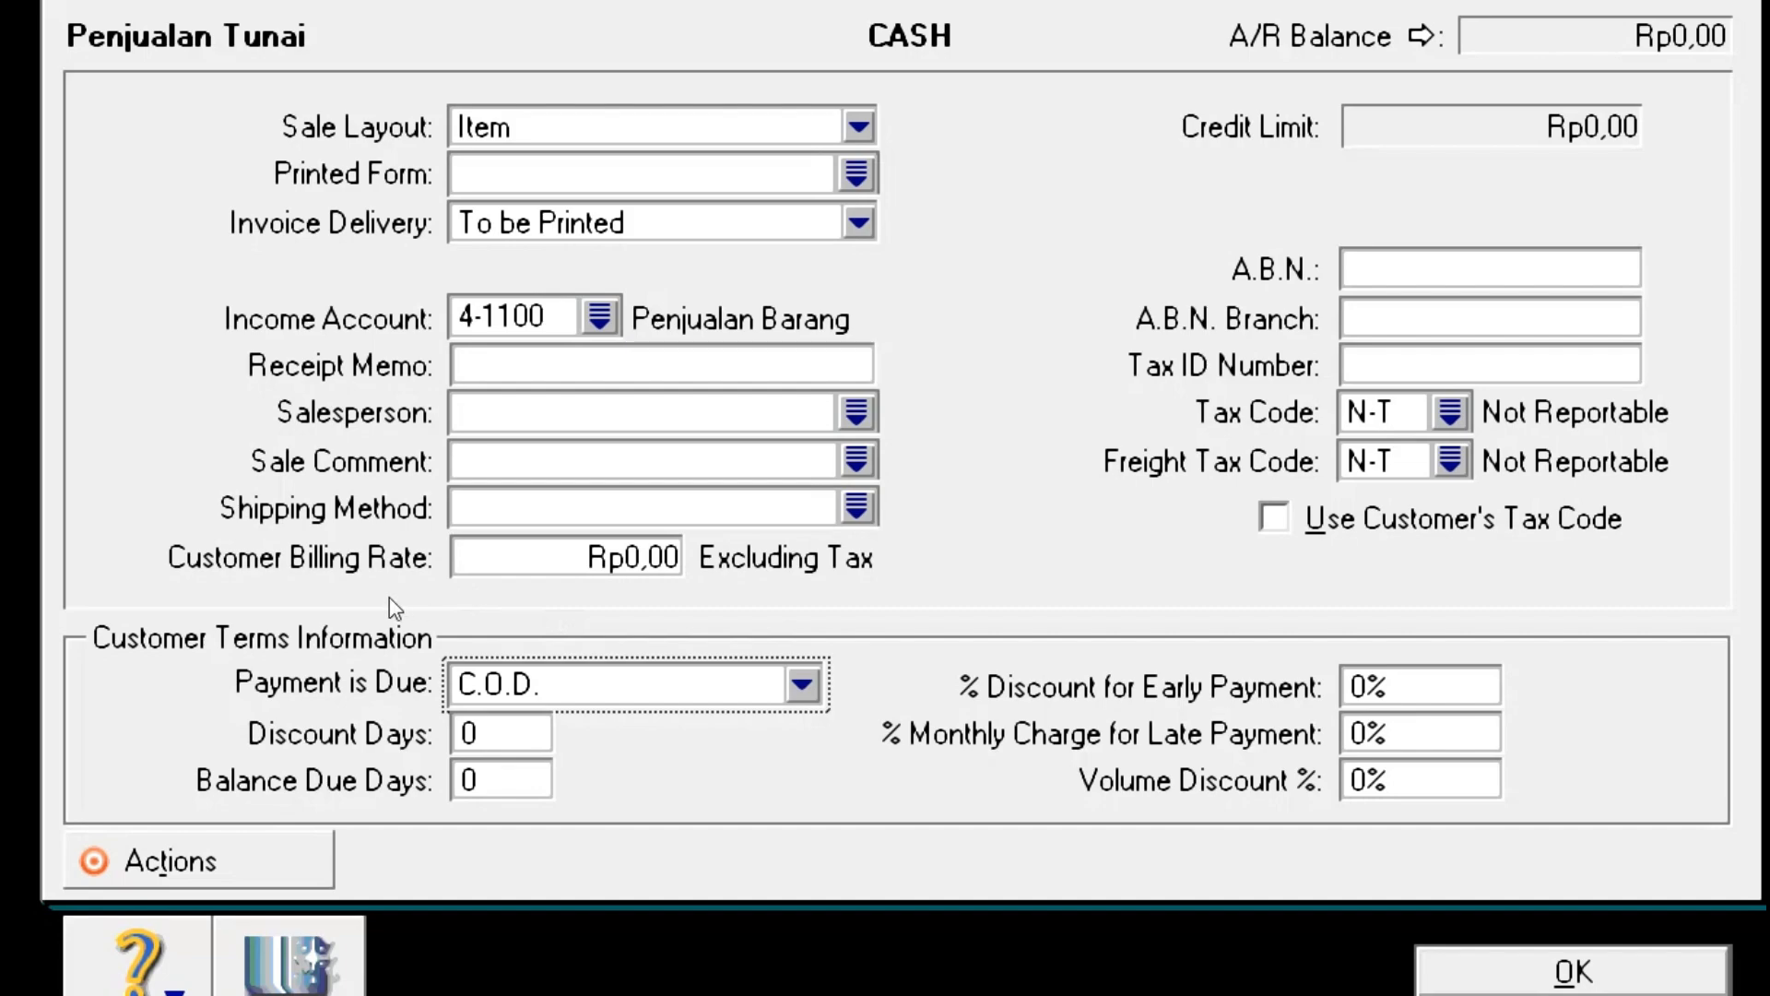
Step: Leave discount and balance due days at 0 and save the CASH card
key(Tab)
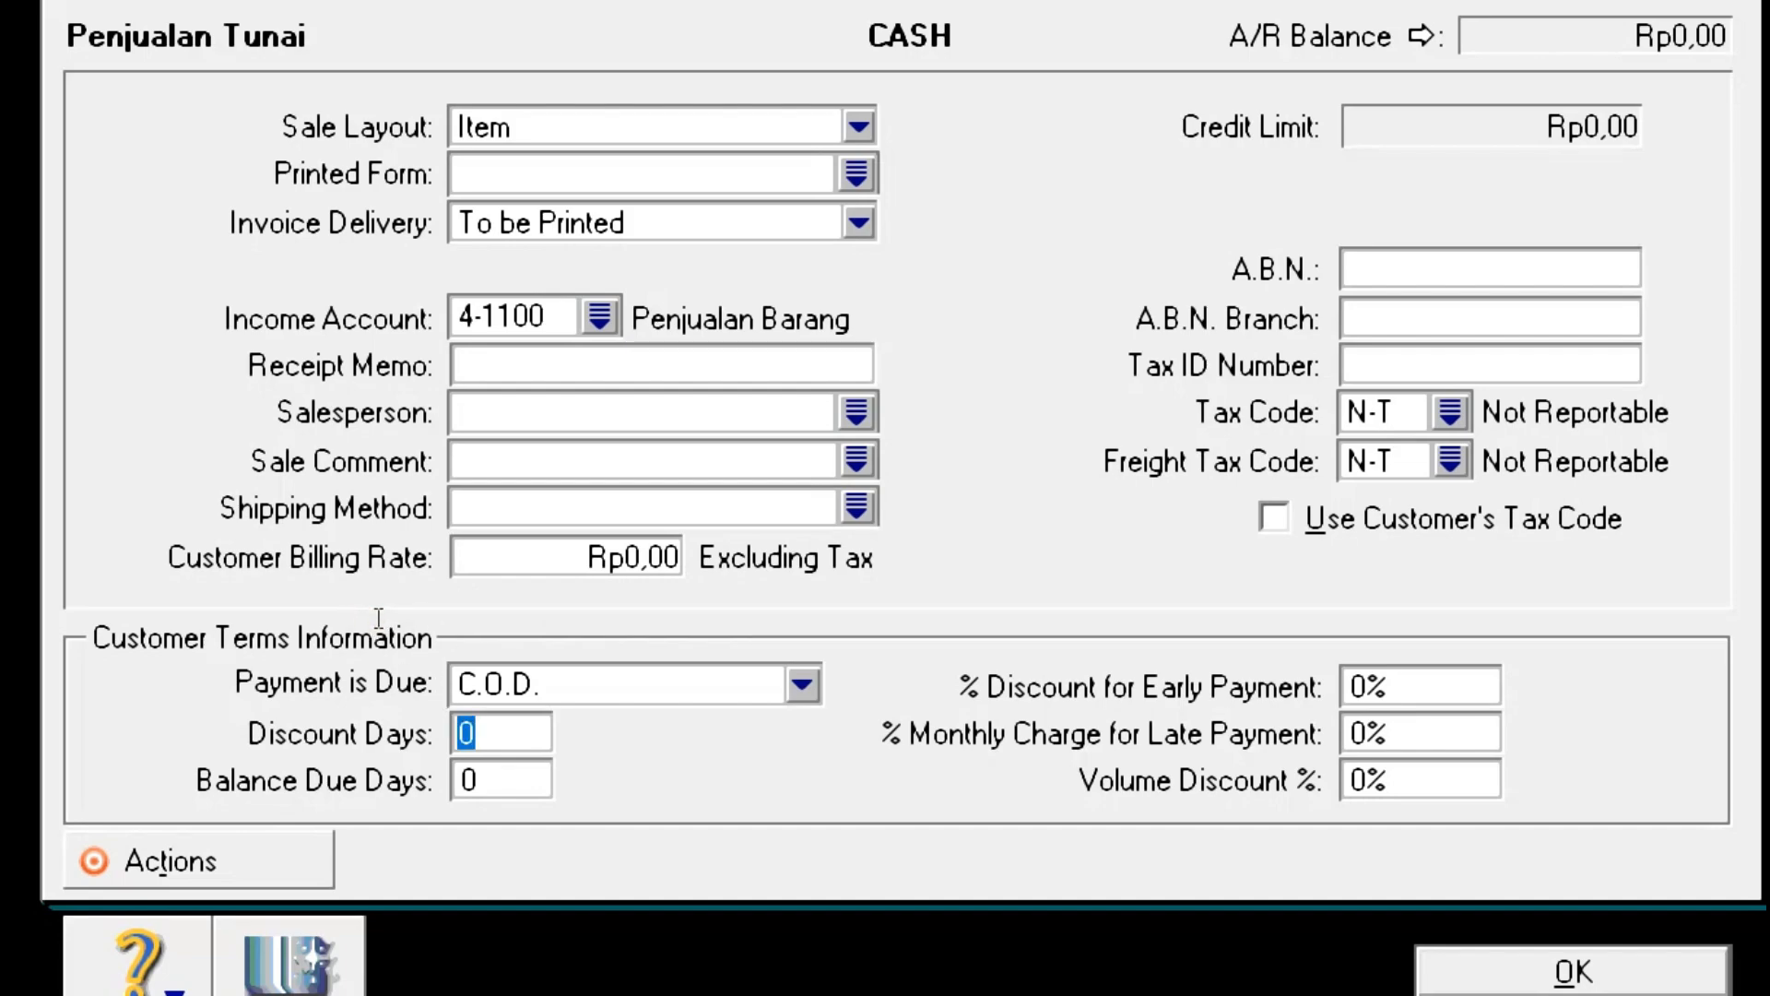
key(Tab)
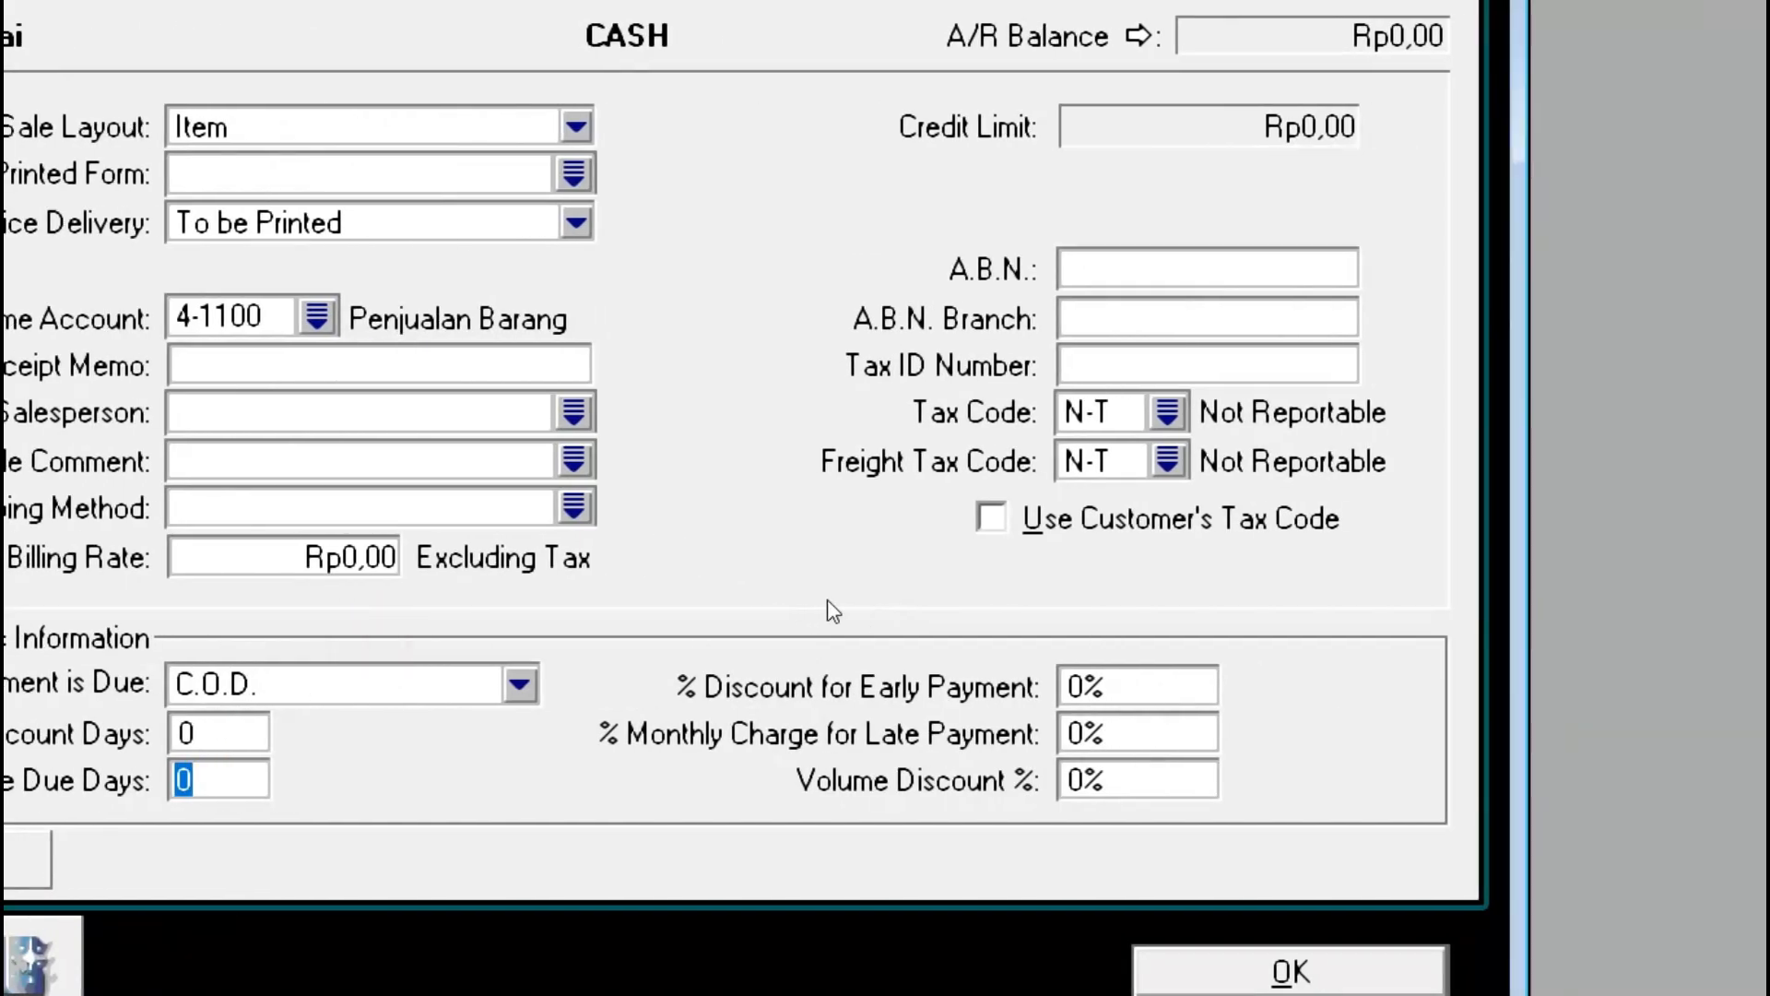
key(Tab)
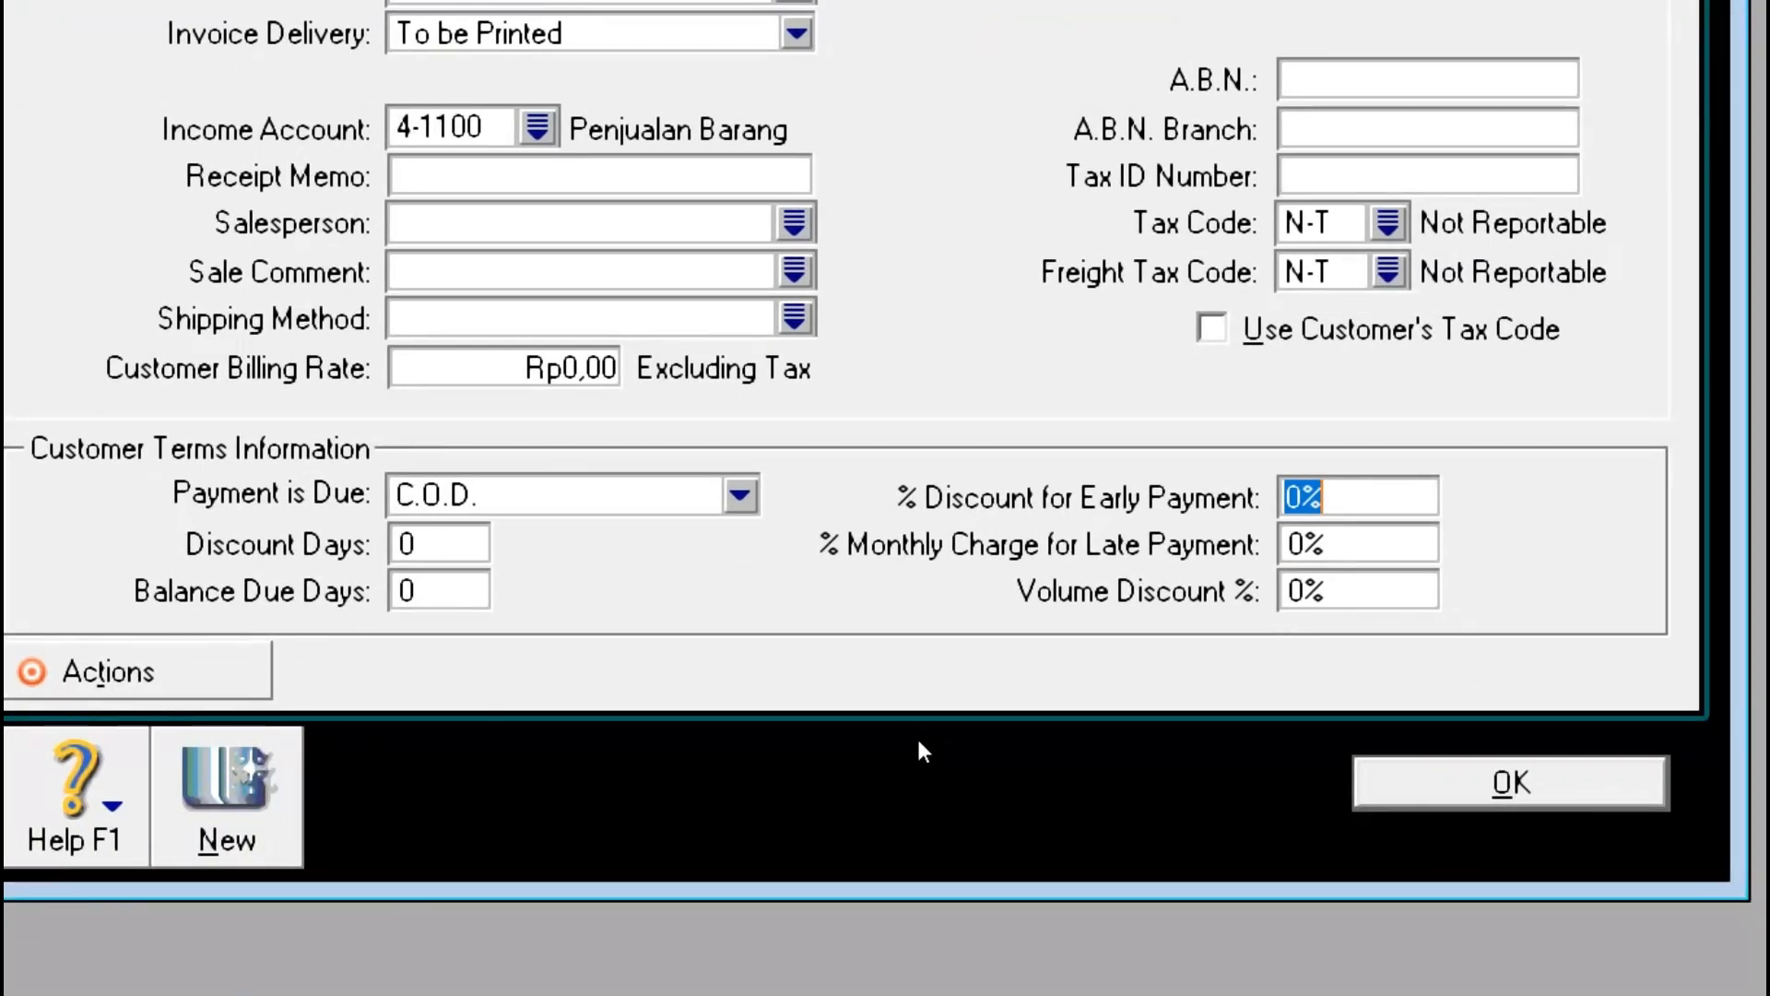
key(Return)
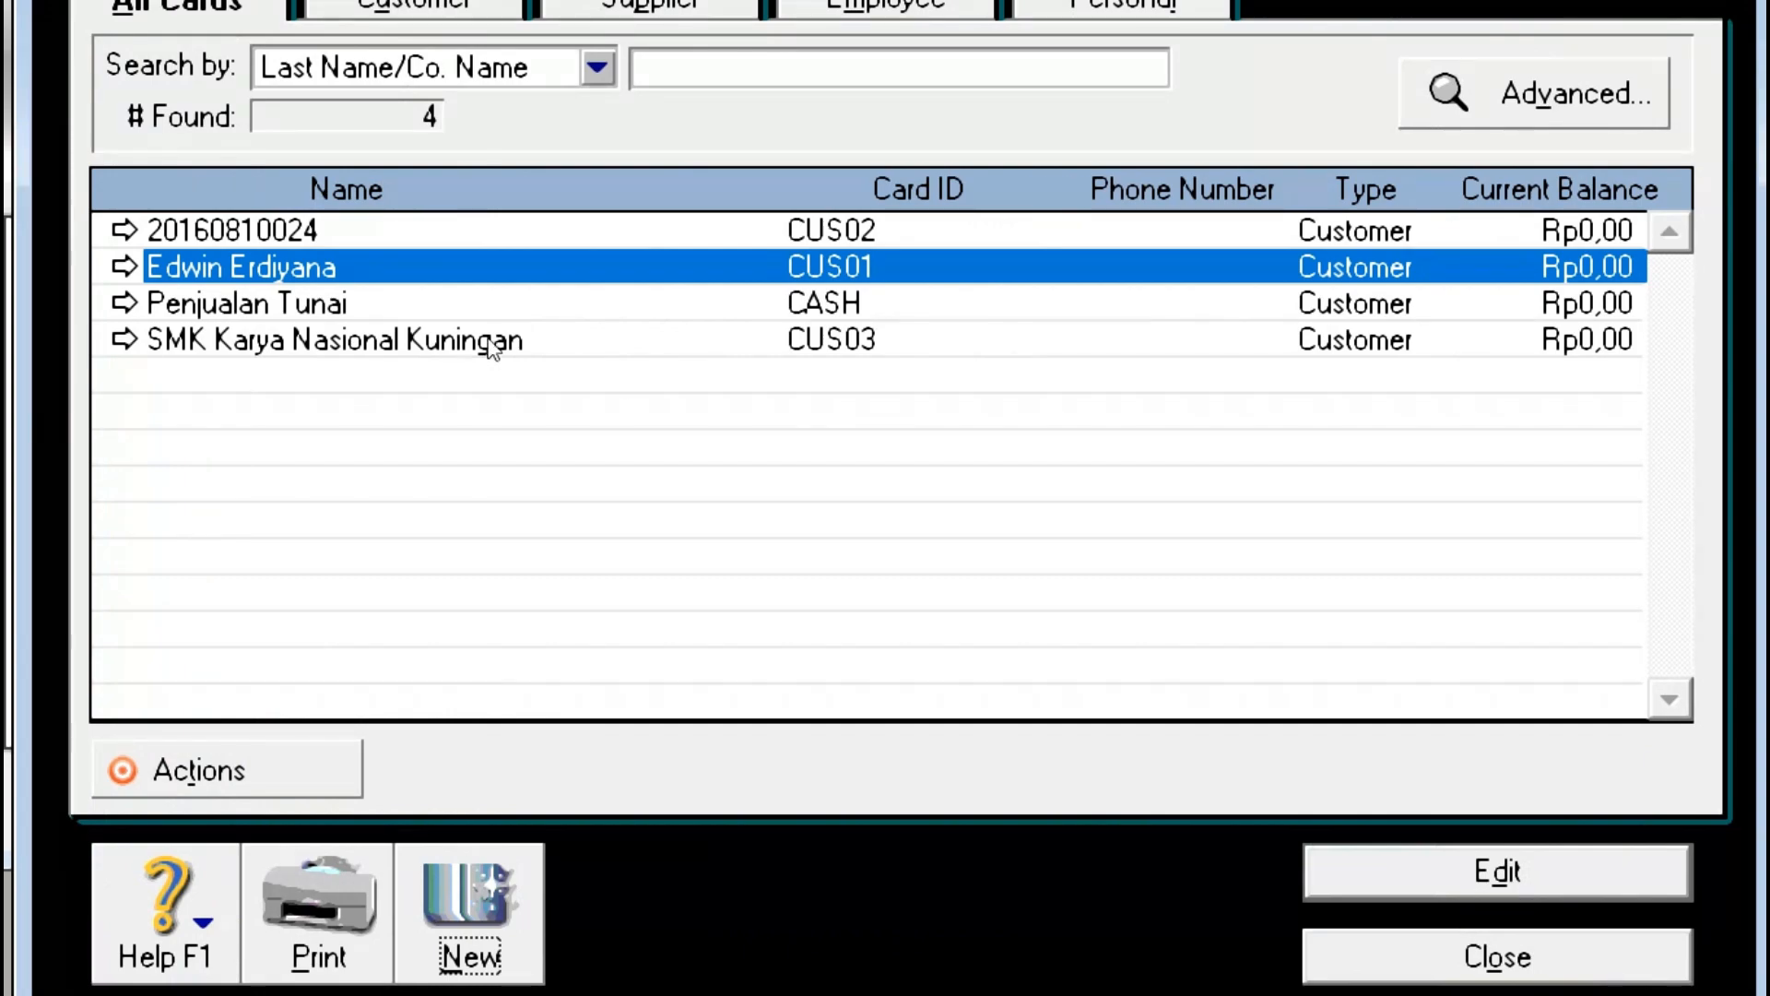
Step: Check that CUS01–CUS03 and CASH appear in the Cards List at Rp0,00, then return to the PDF
key(Tab)
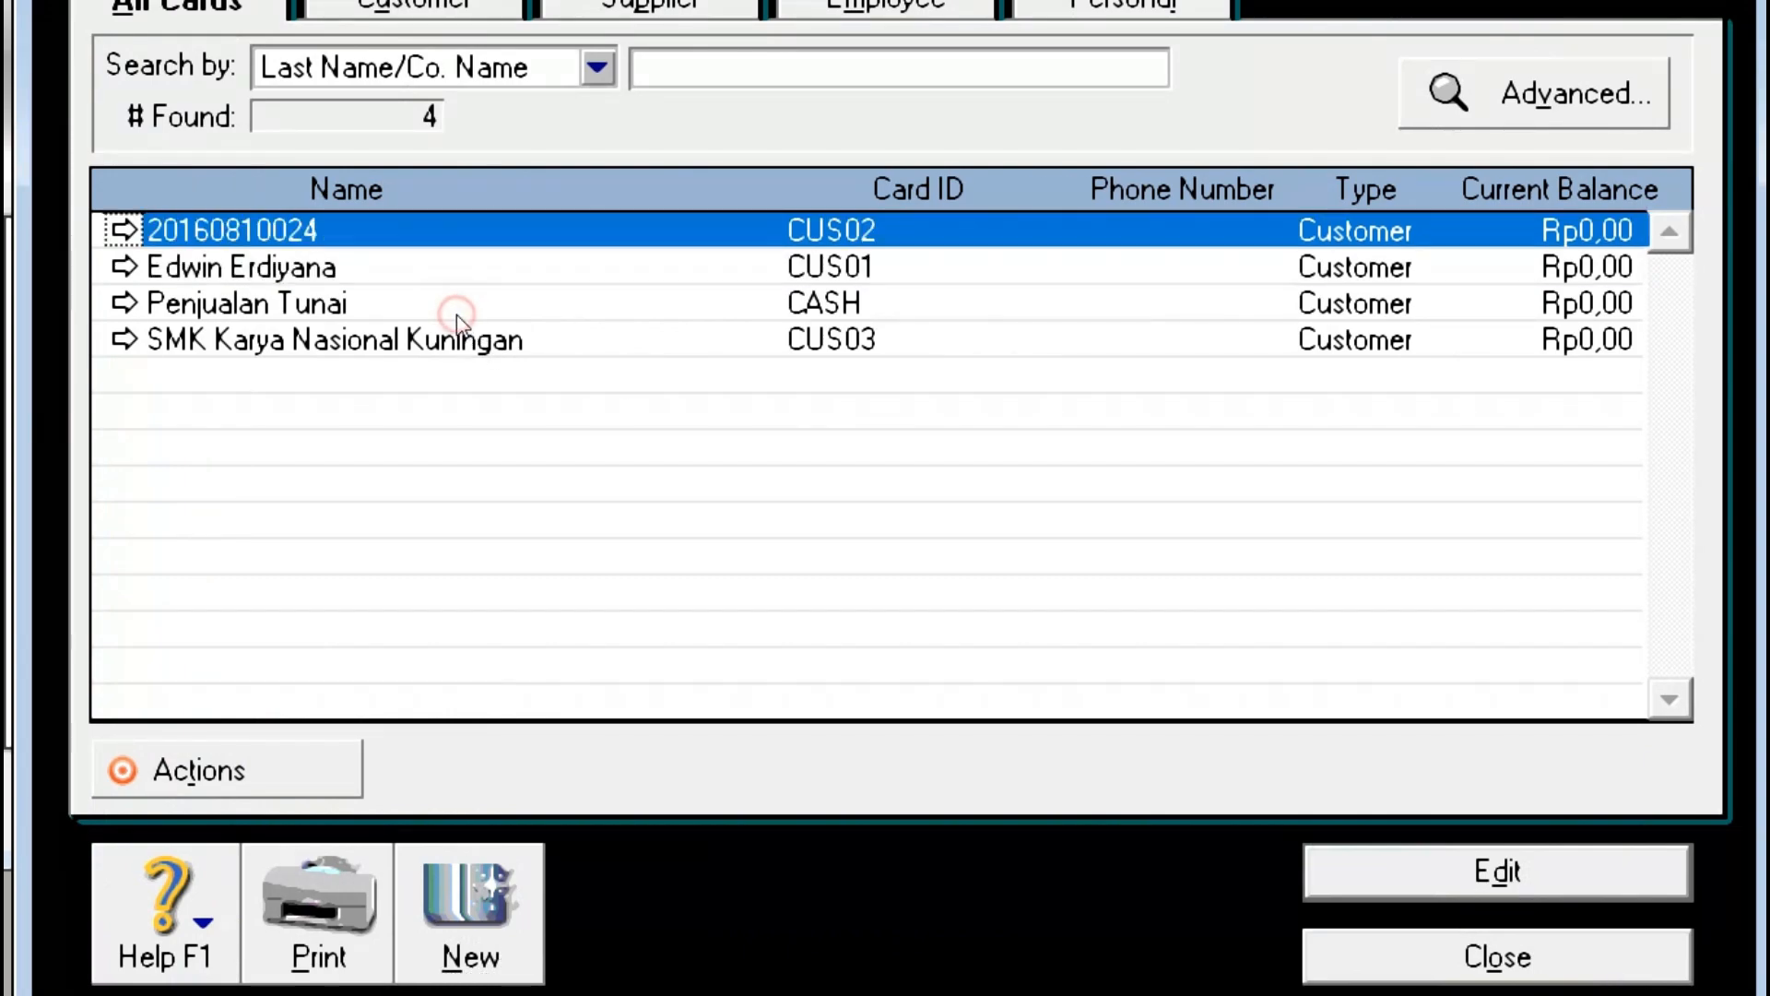
key(Down)
key(Down)
key(Down)
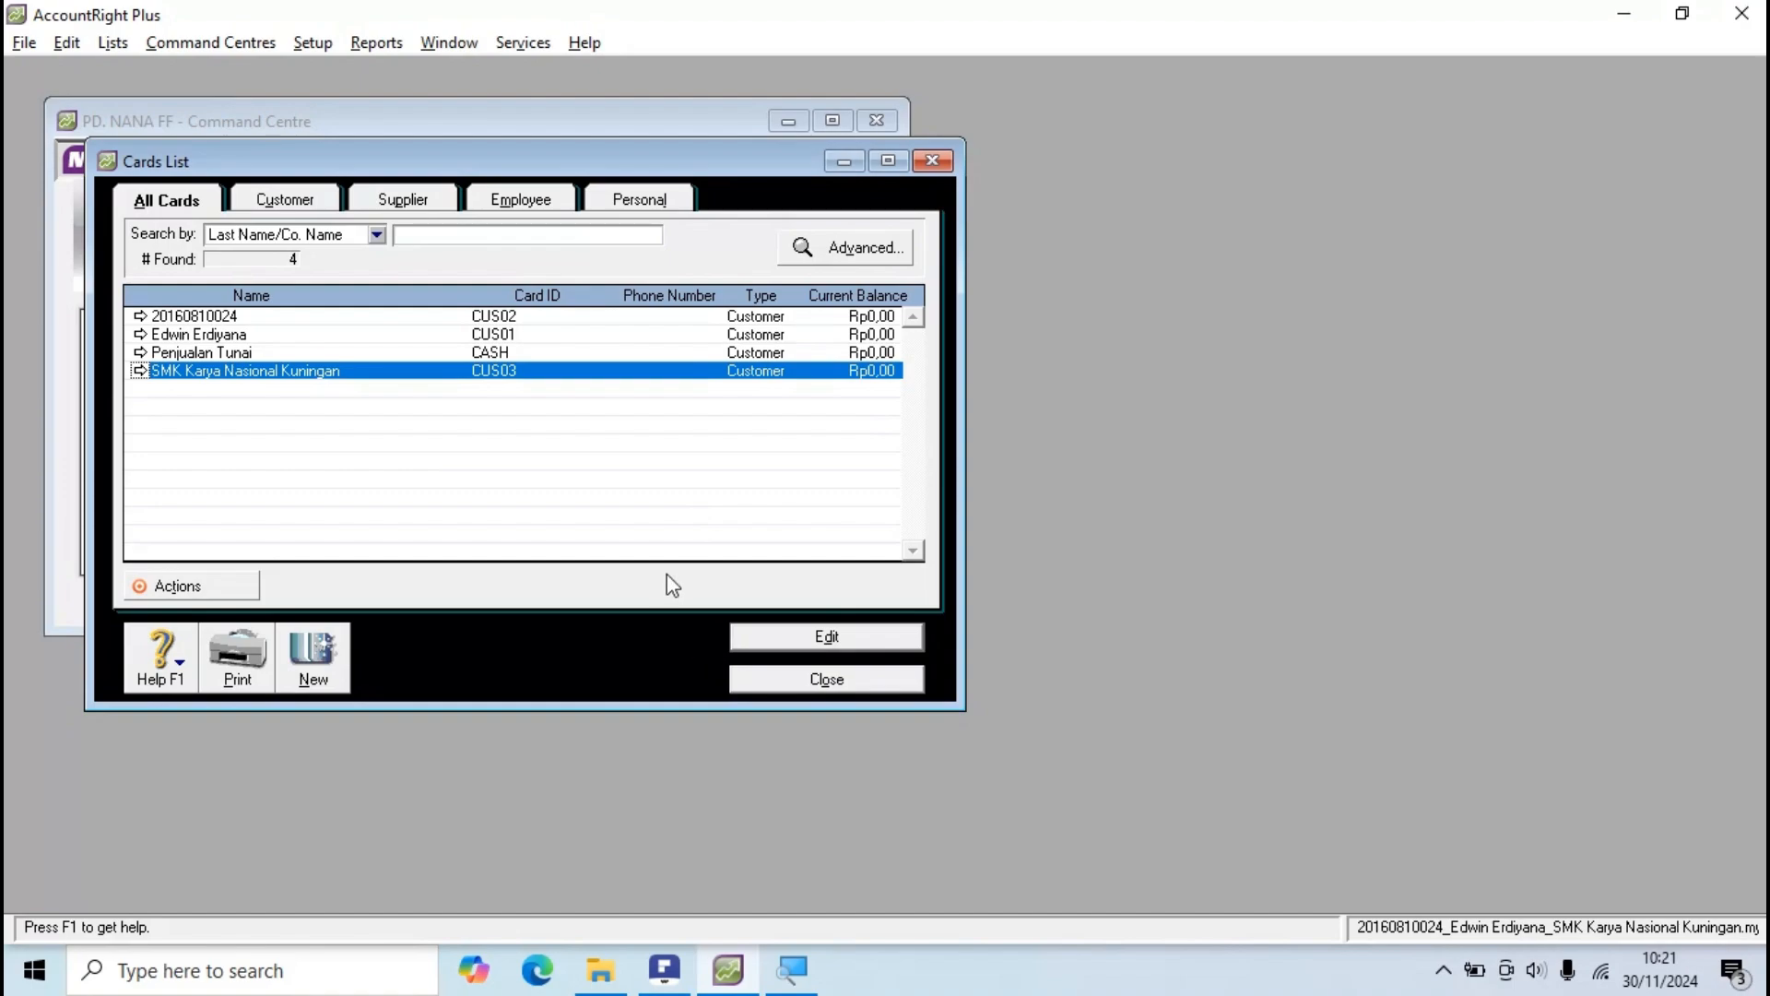
key(alt+Tab)
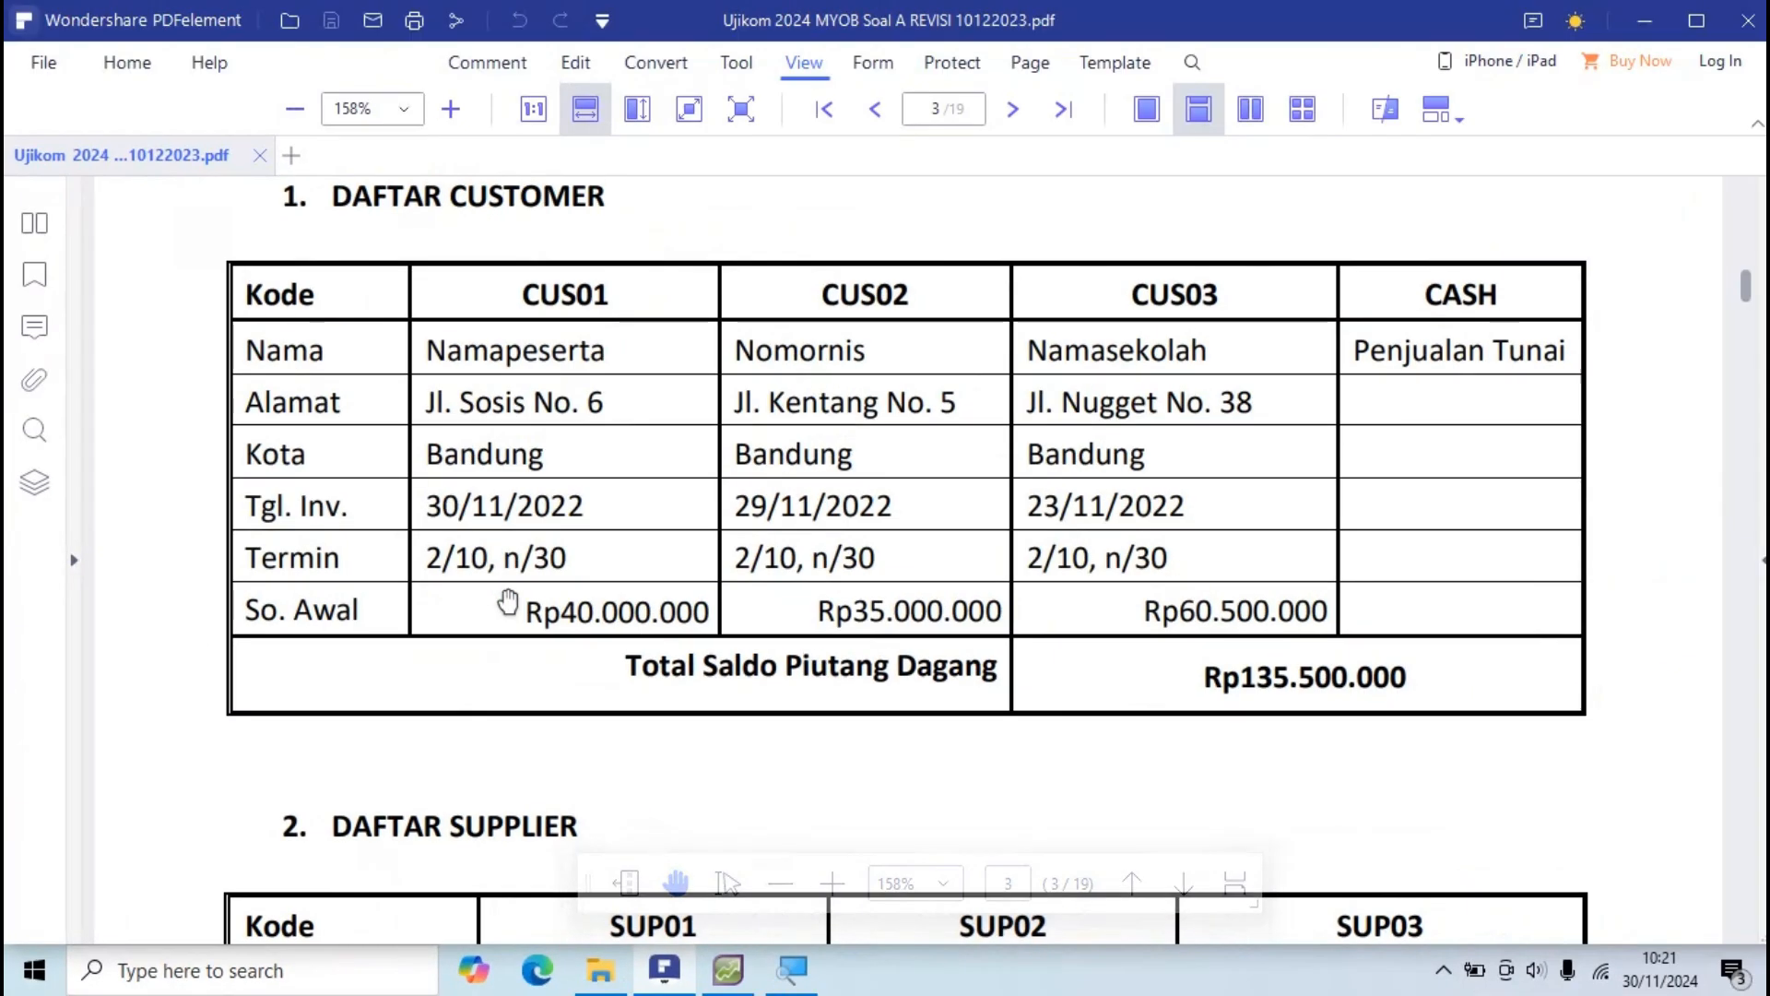
Step: Review the PDF's customer opening balances totalling Rp135.500.000, then go back to AccountRight
key(alt+Tab)
key(alt+Tab)
scroll(727, 659, down, 10)
scroll(726, 657, up, 5)
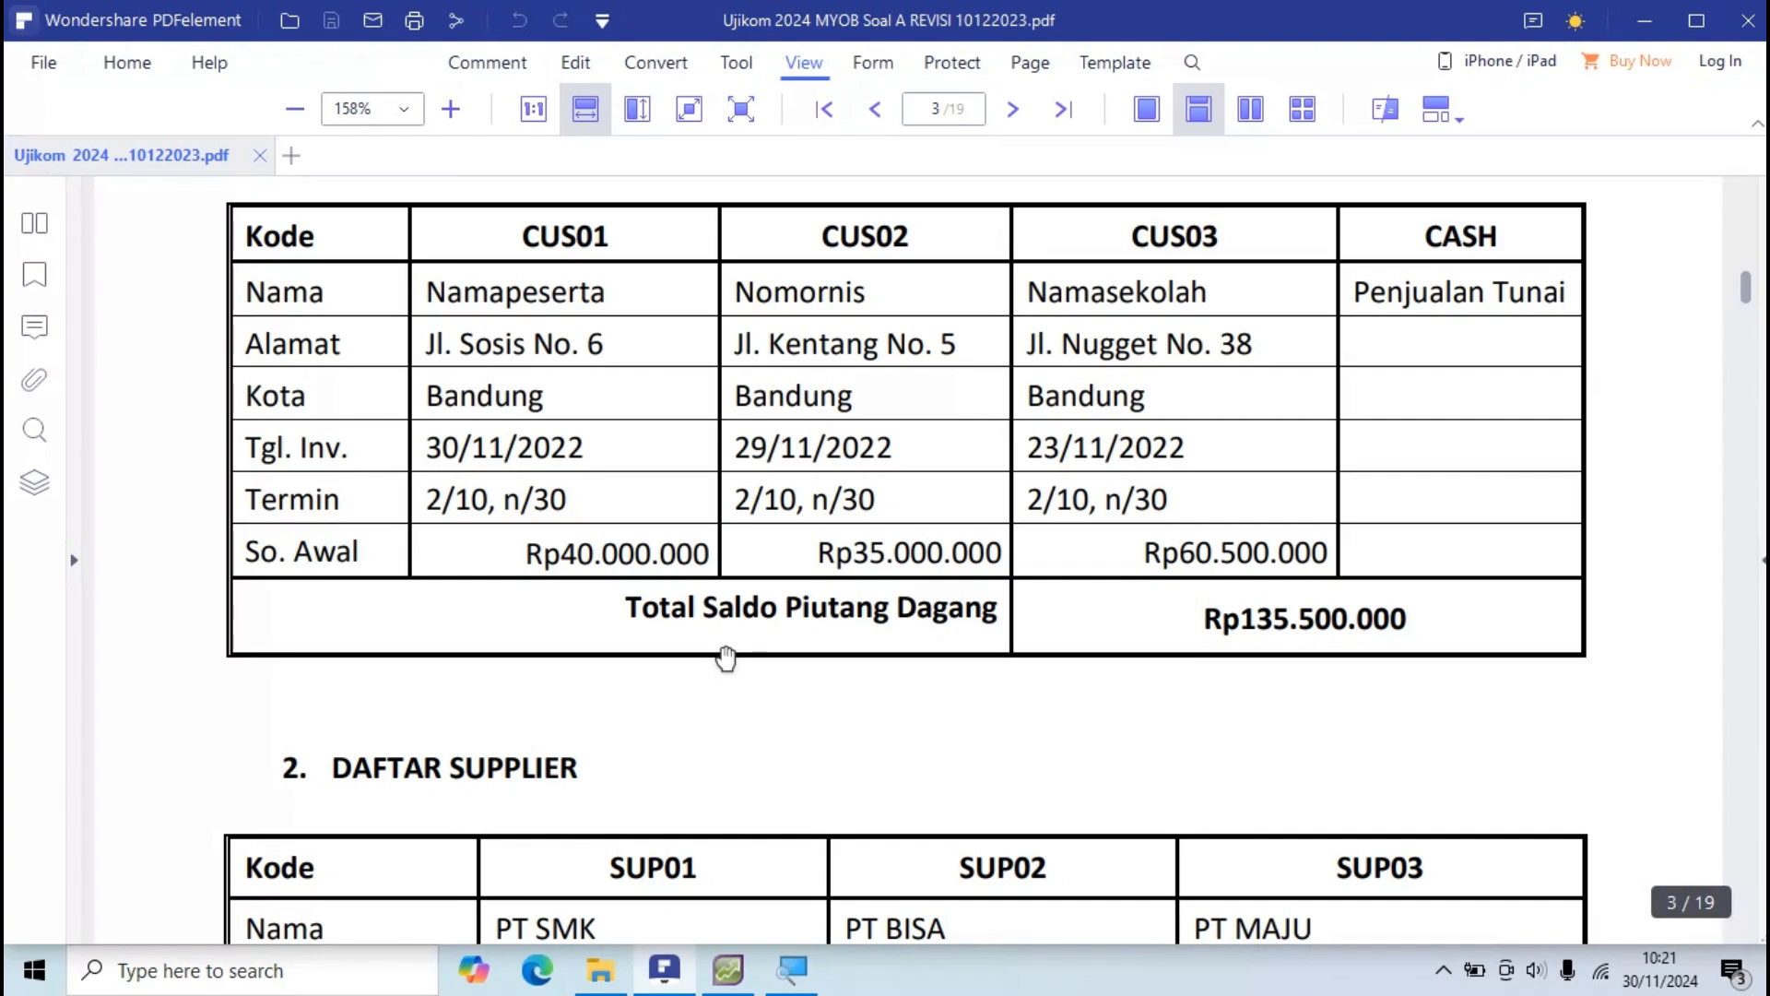
key(alt+Tab)
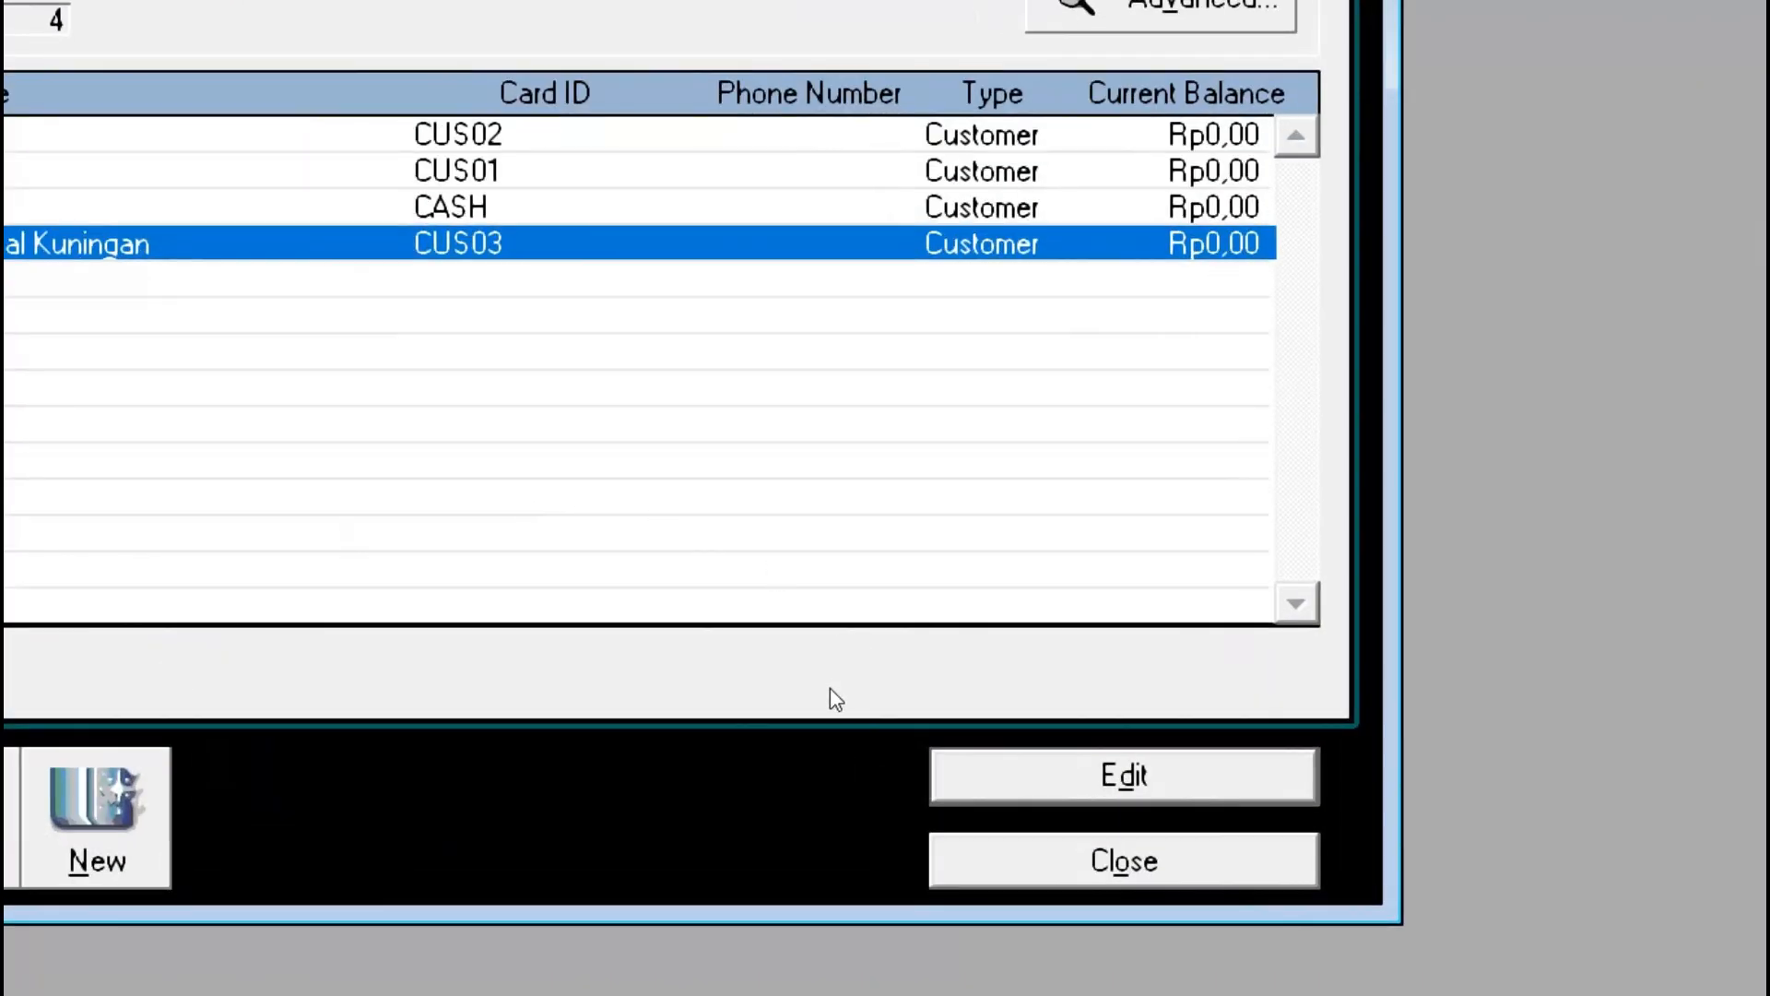
Step: Close the Cards List and open Setup > Balances > Customer Balances, showing Rp135.500.000,00 out of balance
key(Escape)
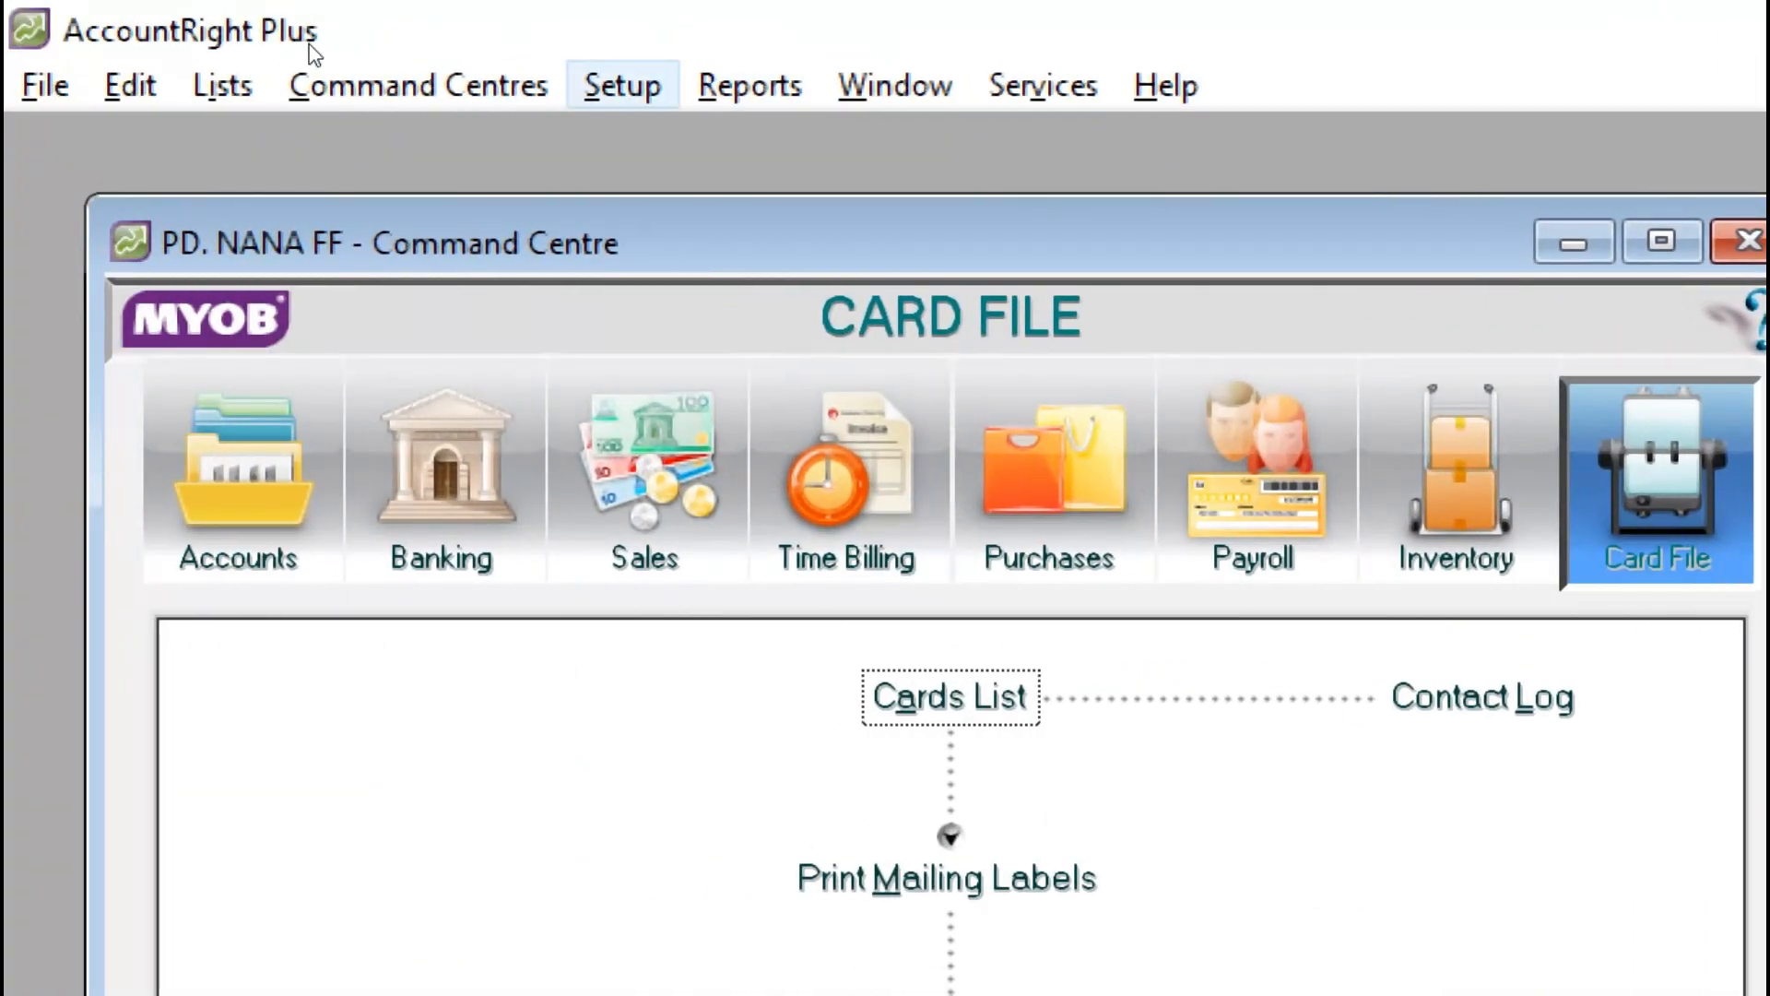
key(alt+s)
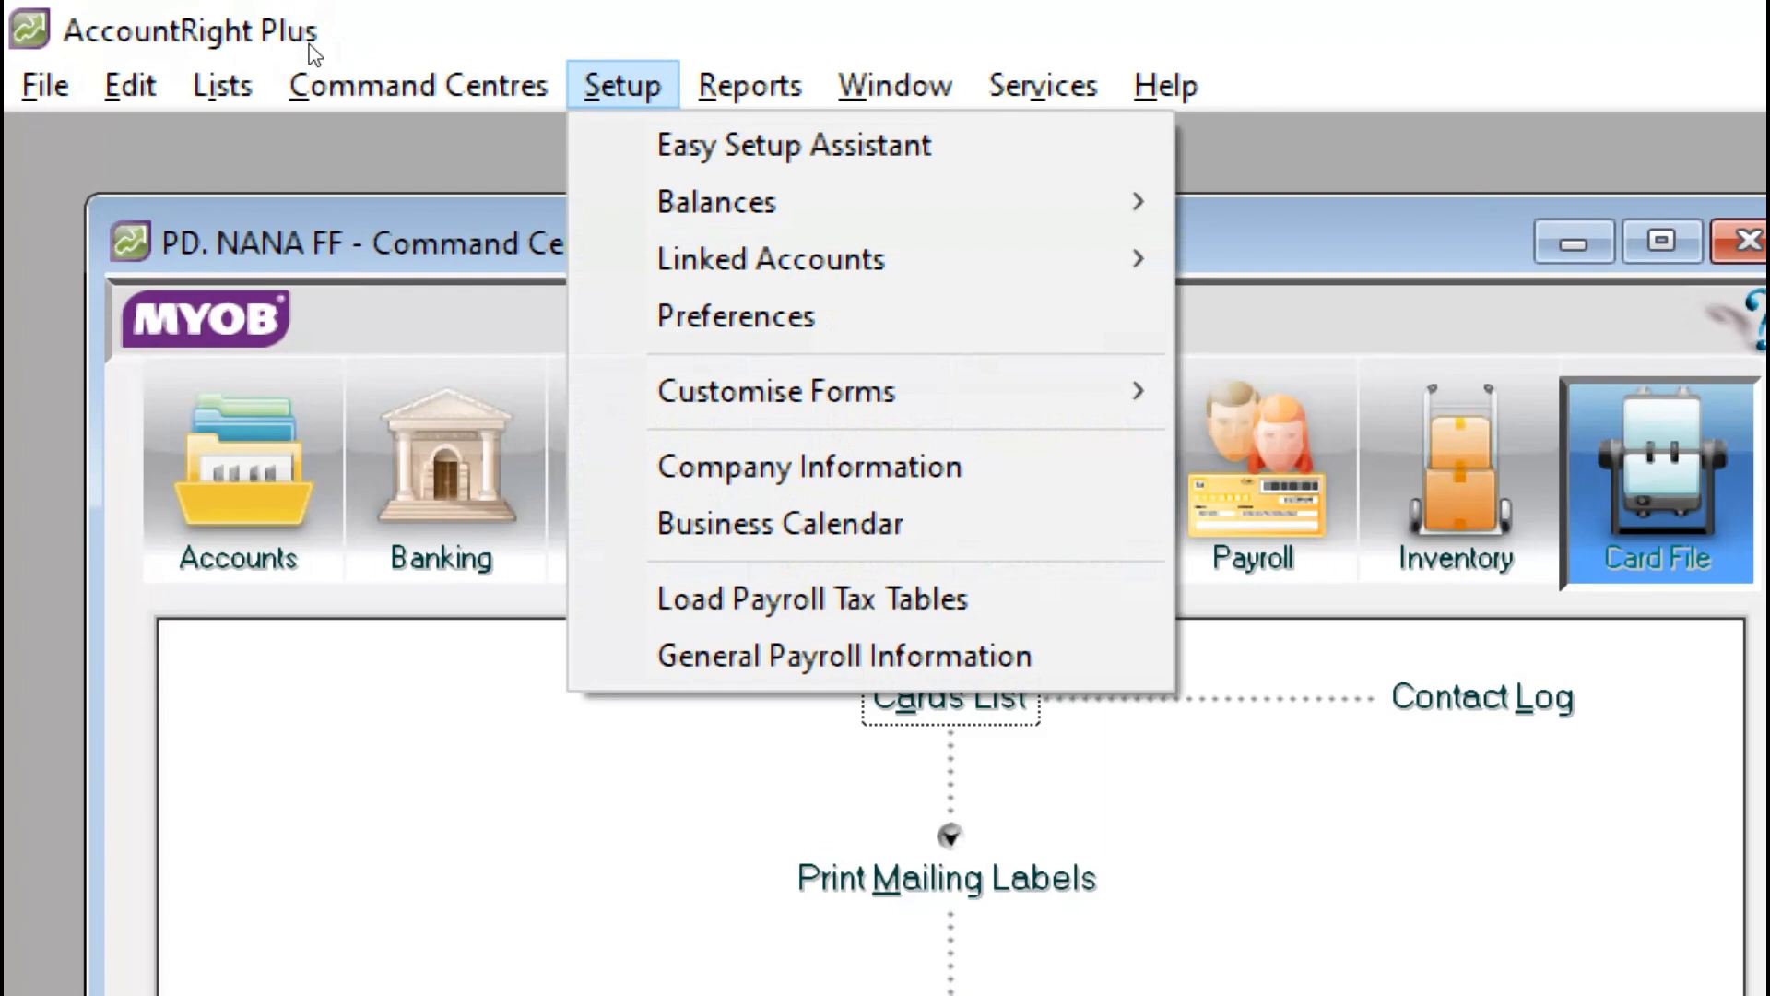
key(Down)
key(Down)
key(Right)
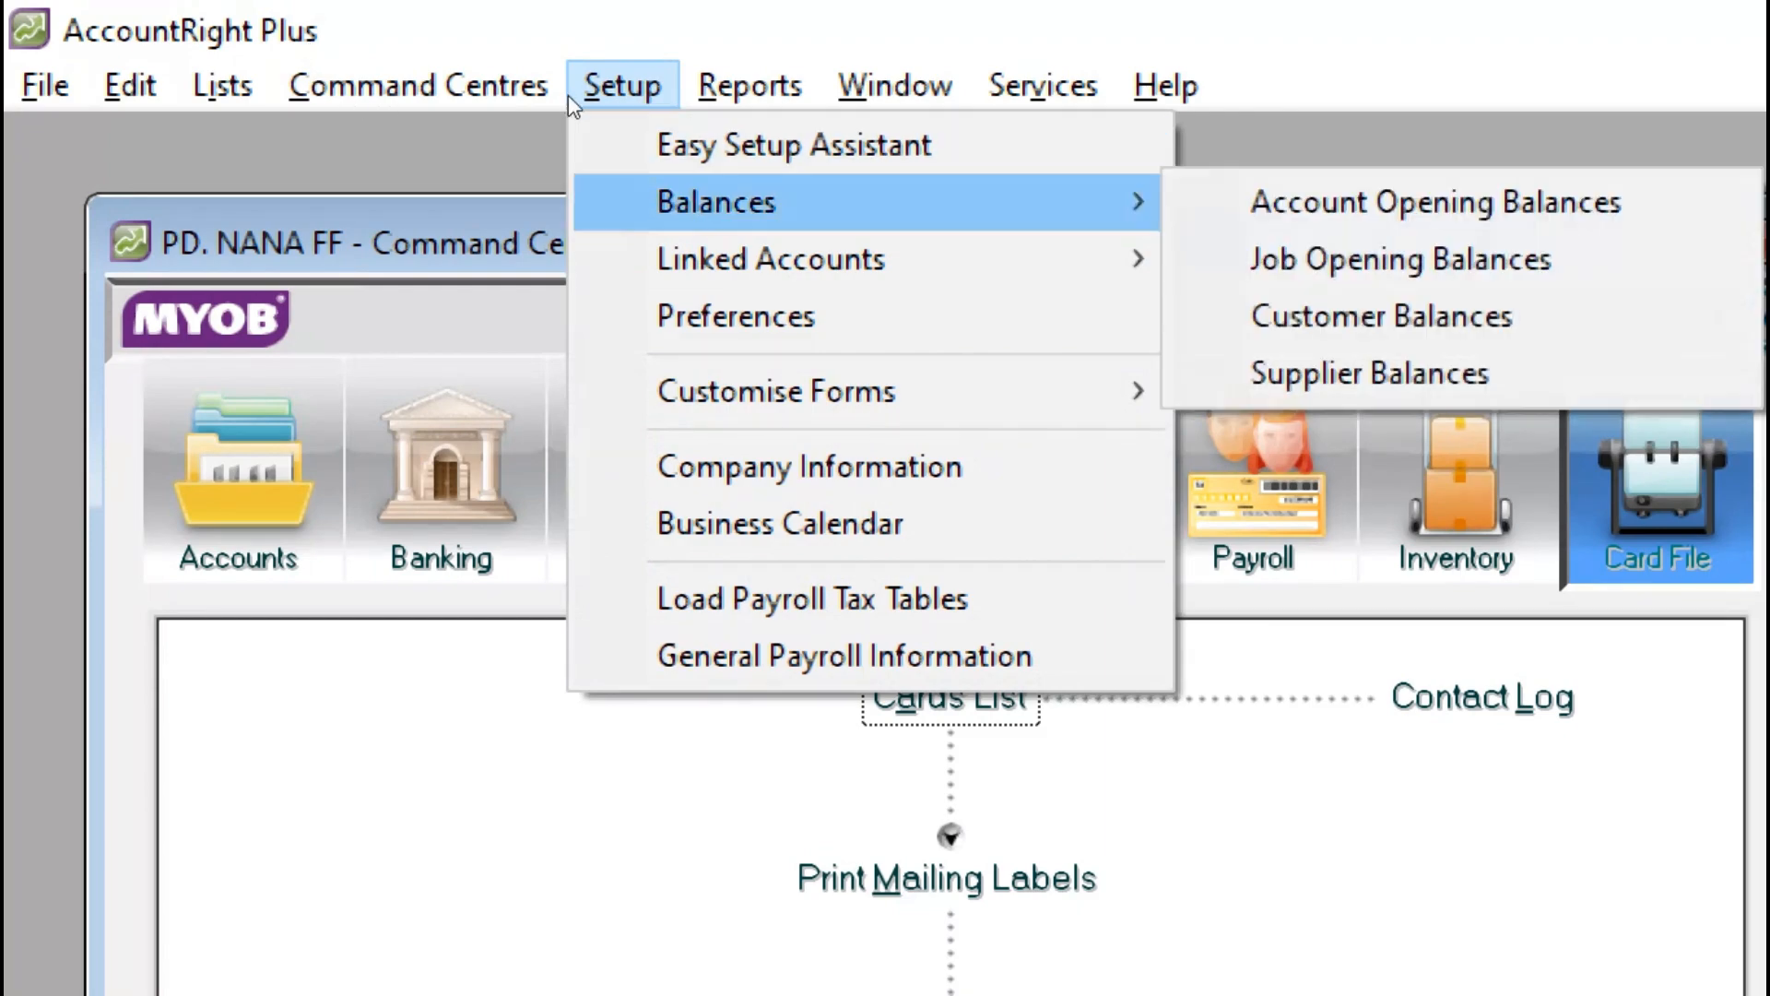
key(Escape)
key(Escape)
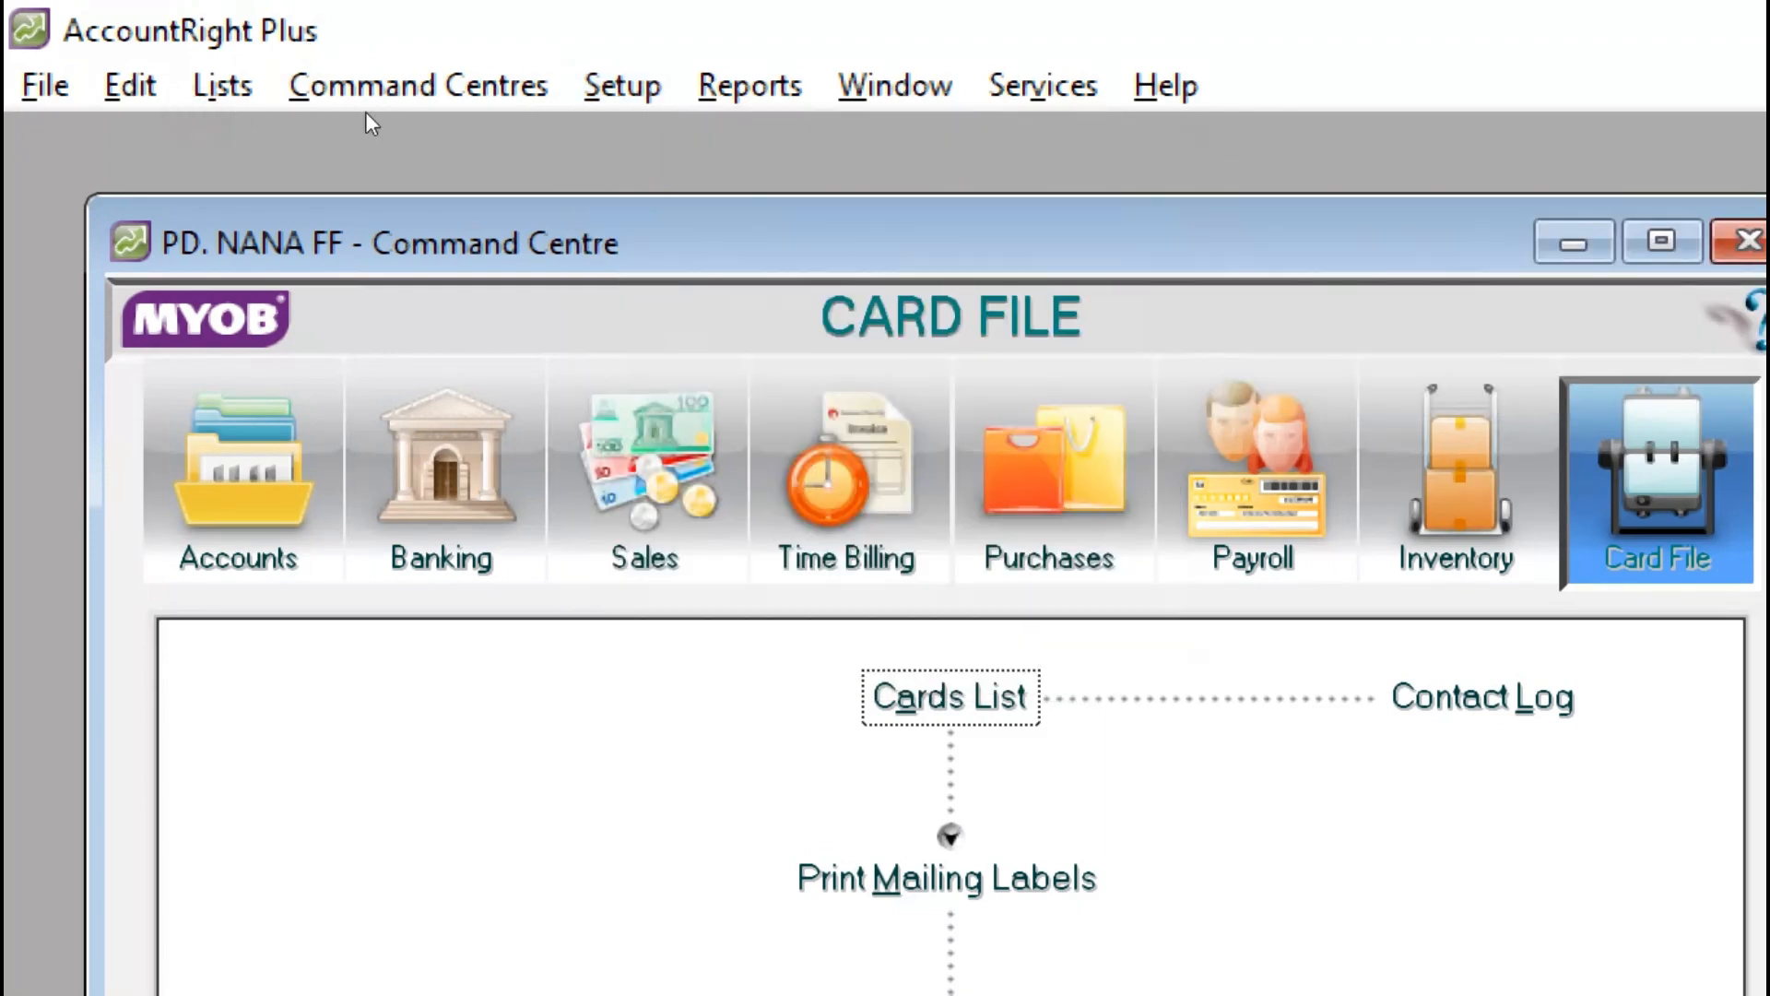
key(Down)
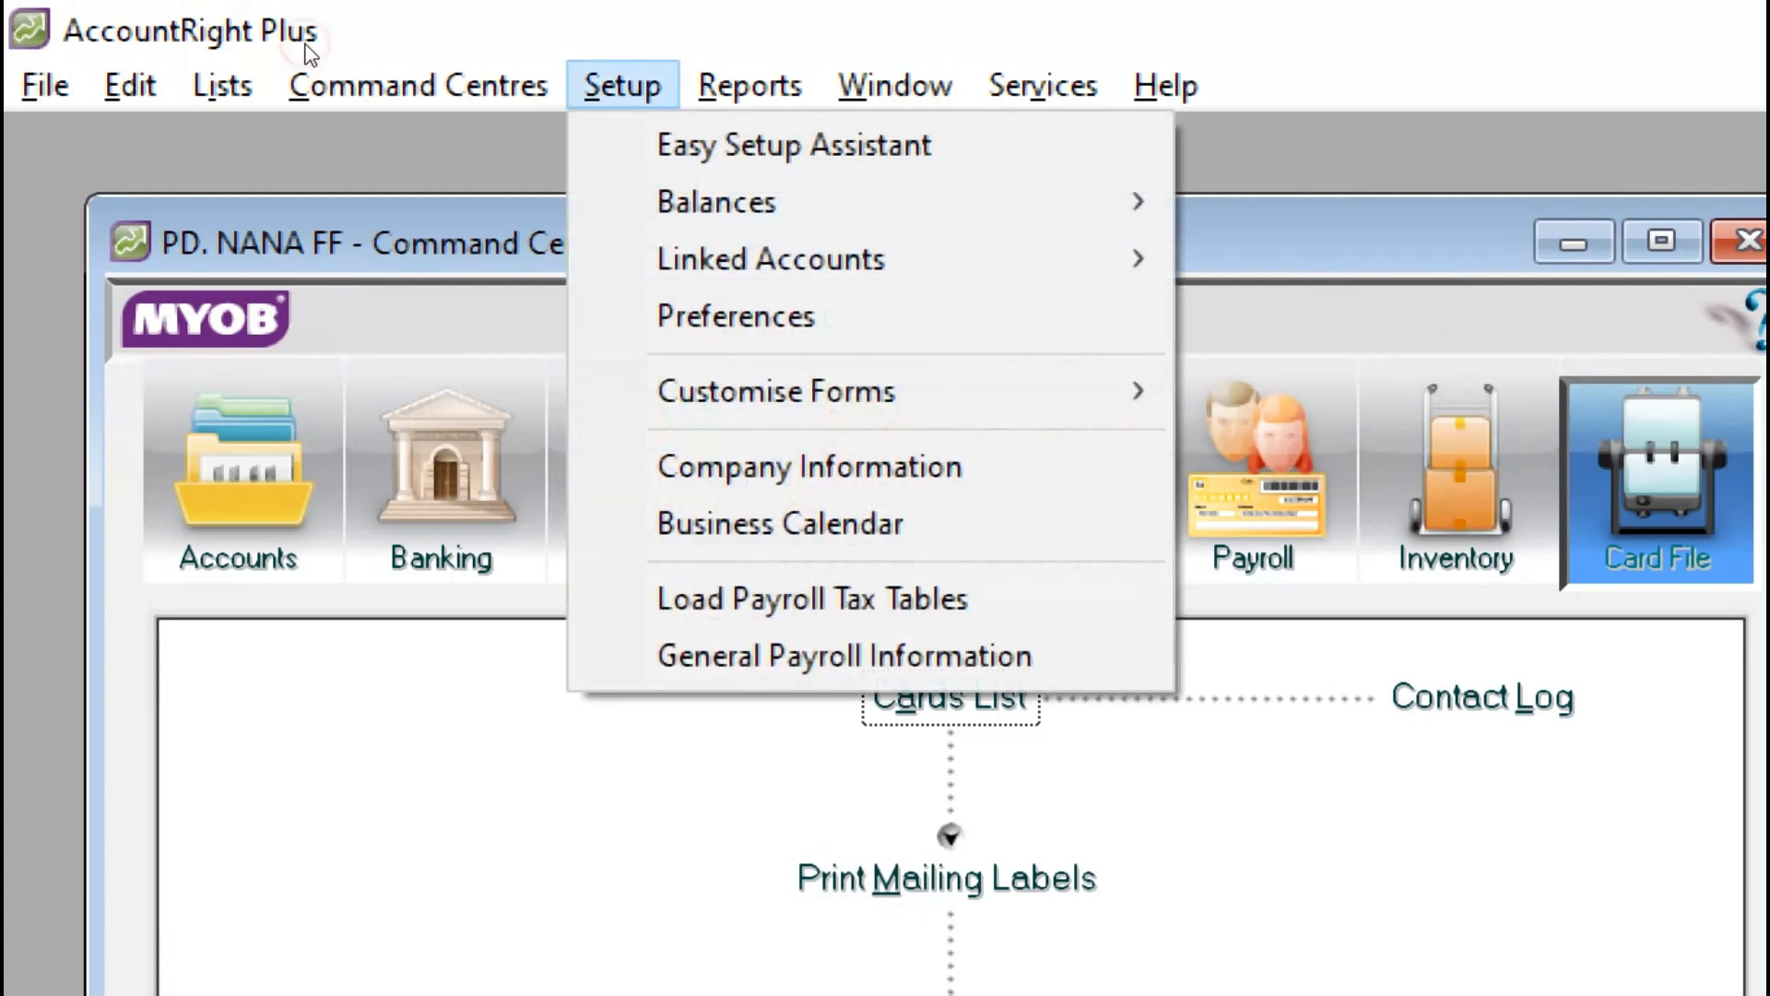
key(Down)
key(Down)
key(Right)
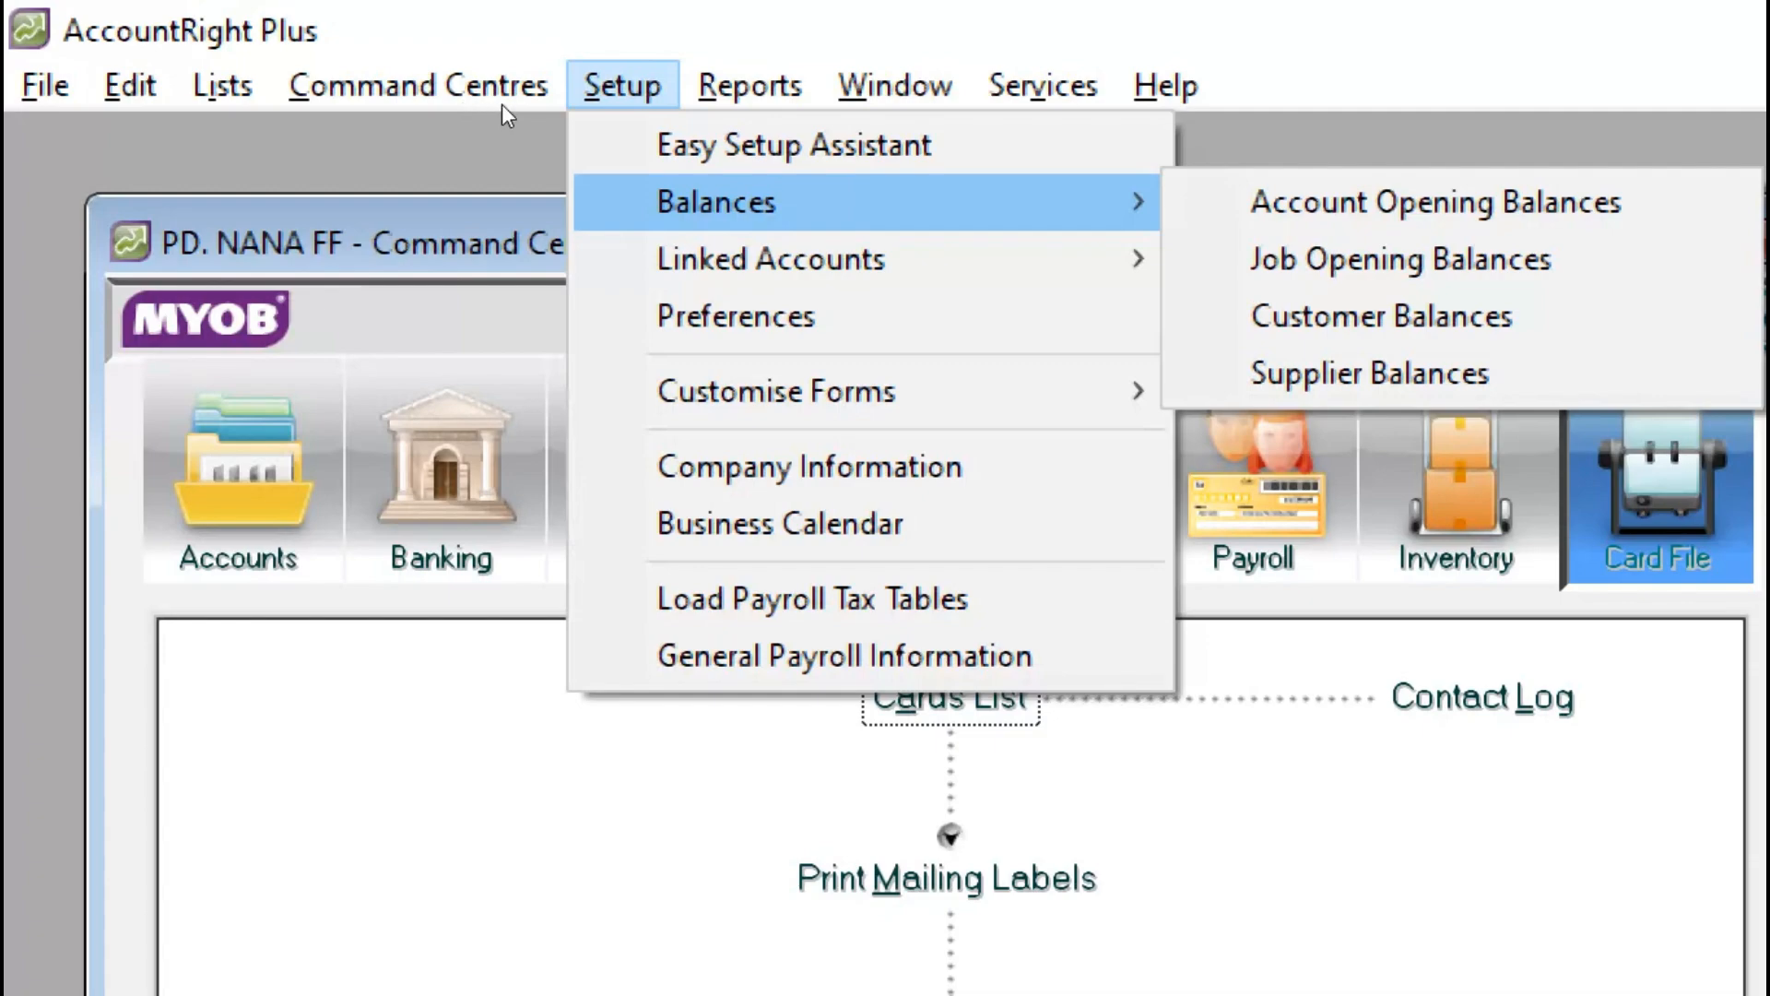
key(Down)
key(Down)
key(Down)
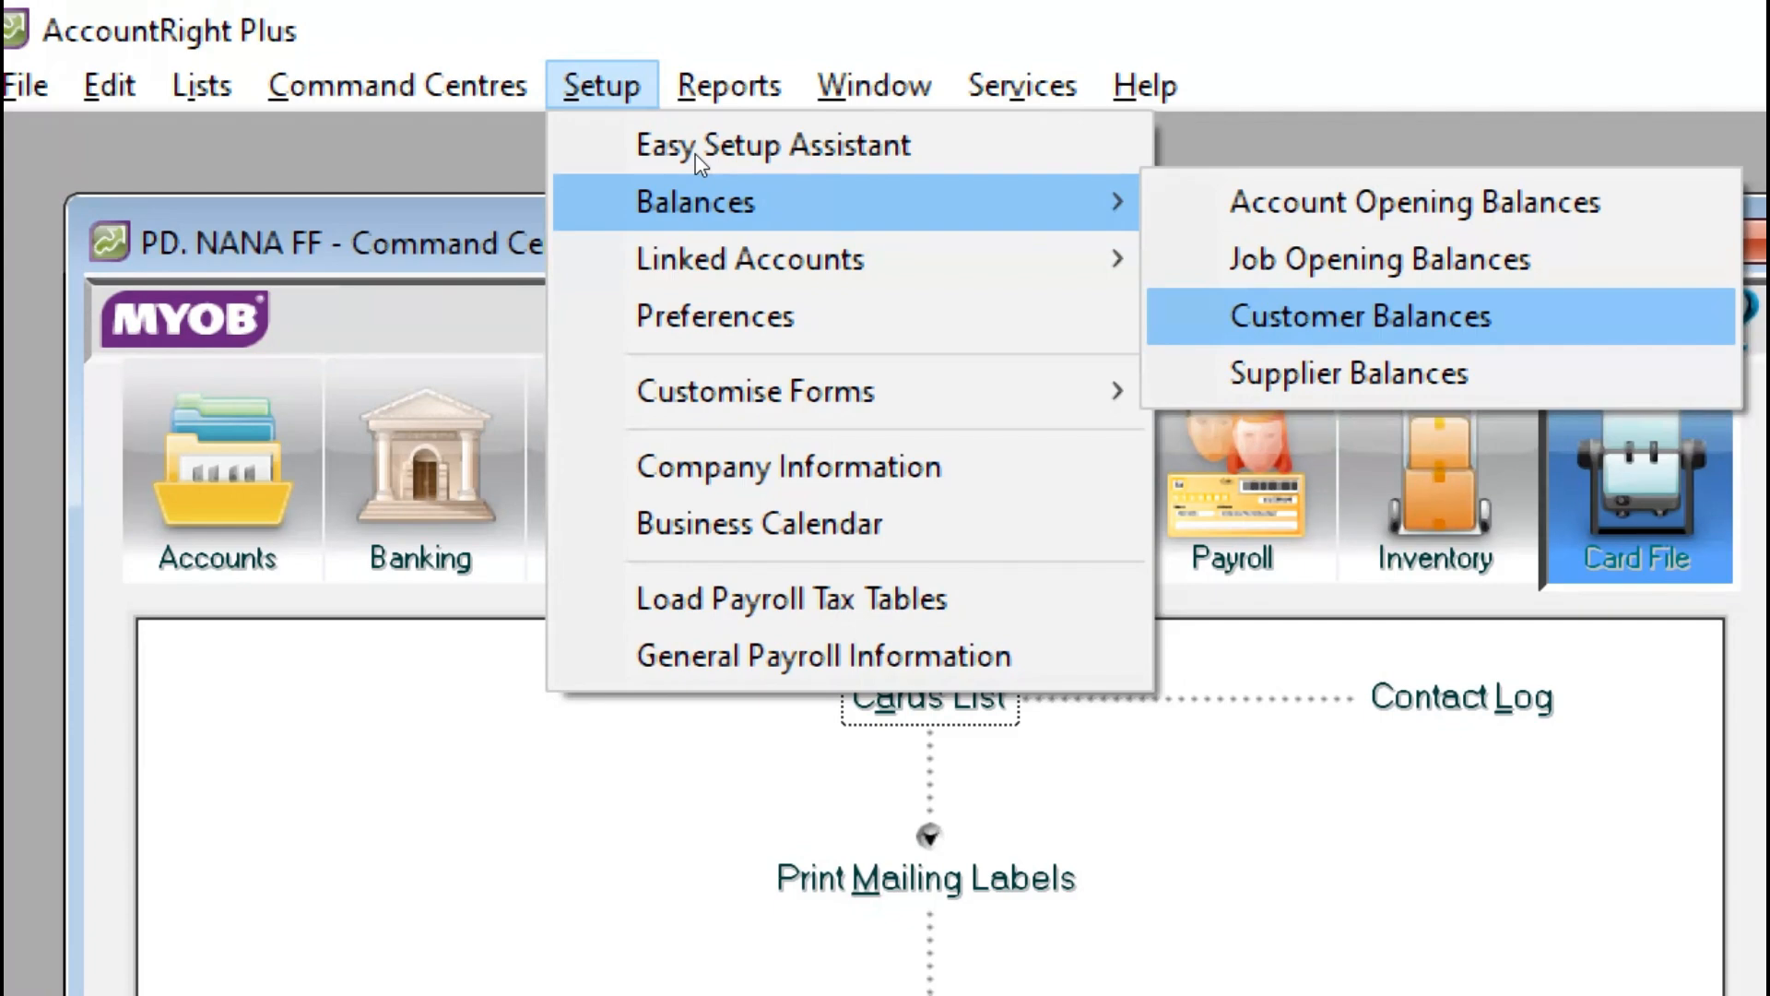
key(Return)
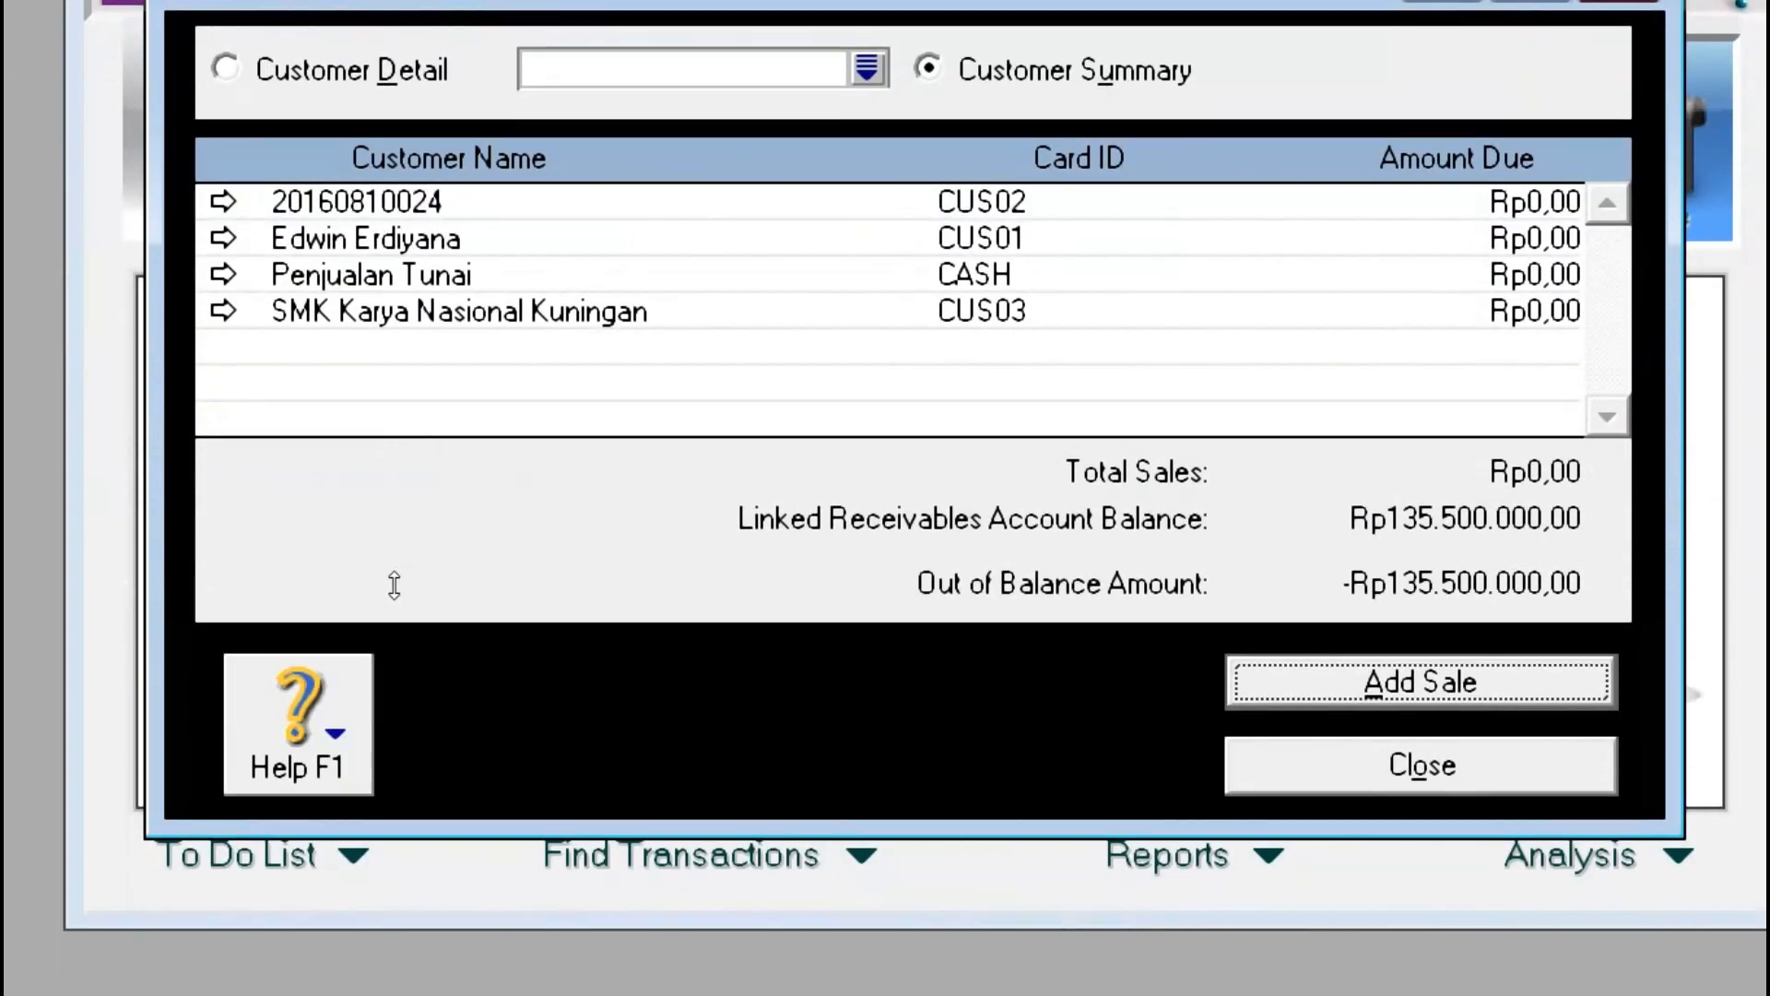
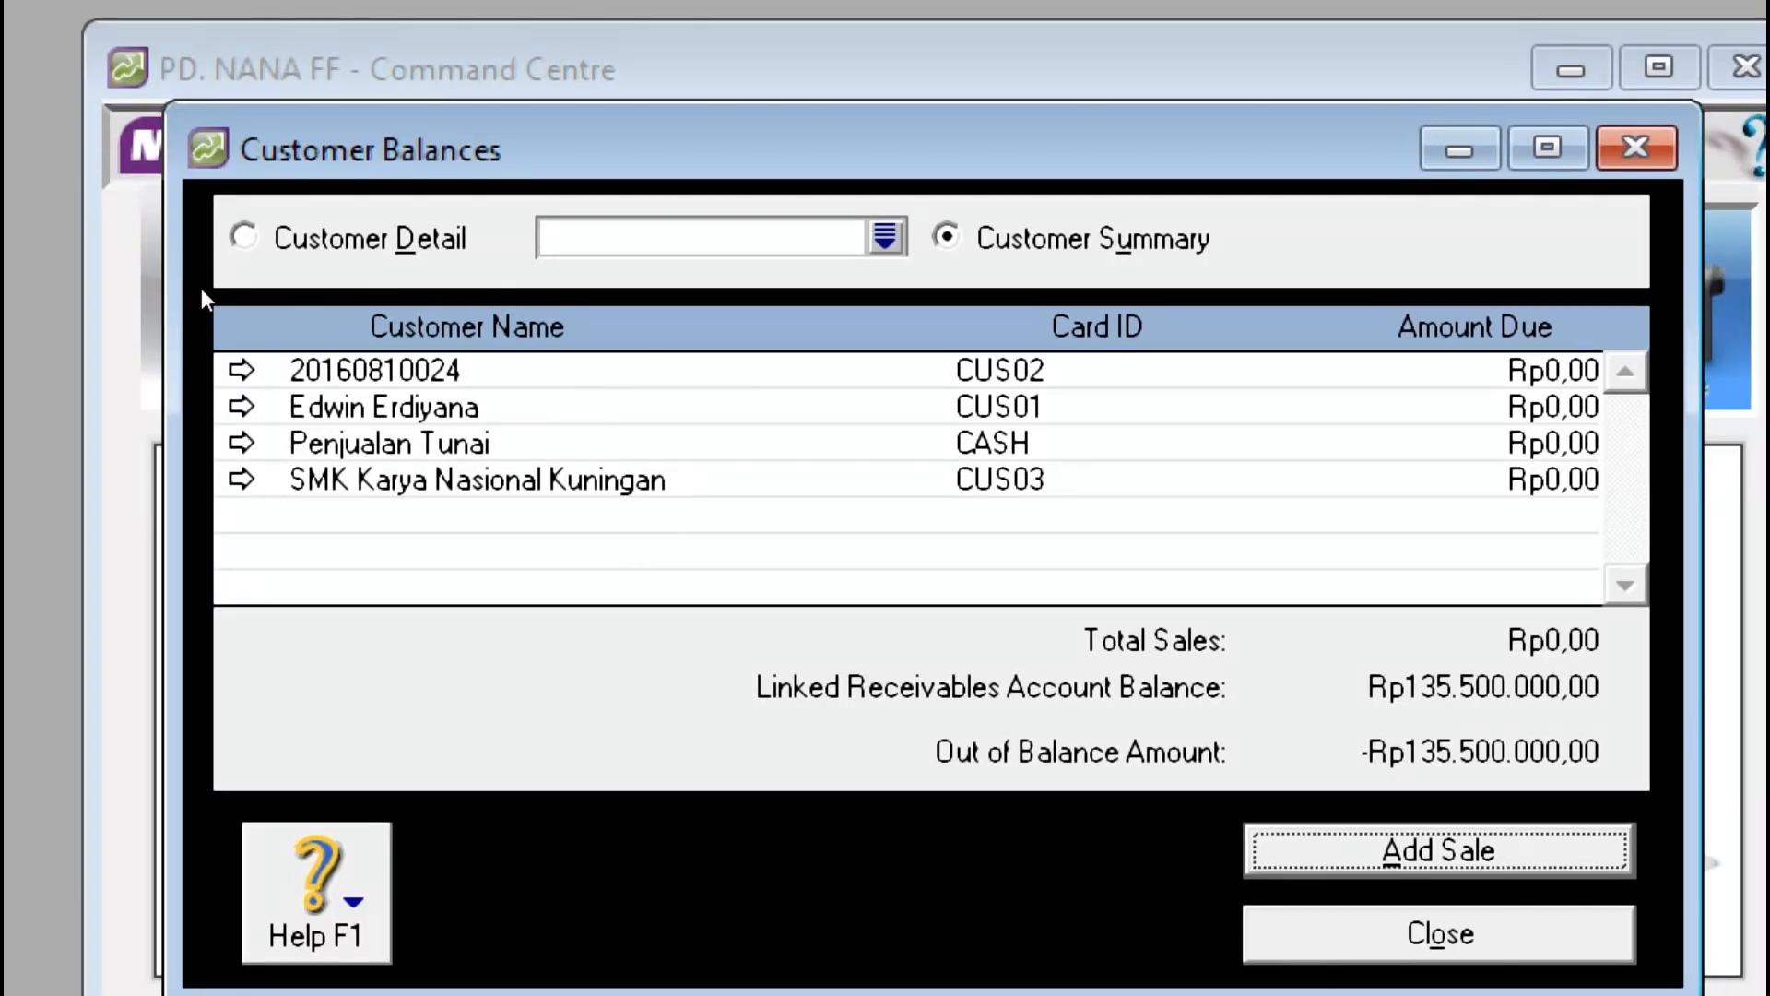
Step: Show Customer Detail for the second customer and start a new historical sale for them
key(Down)
key(Return)
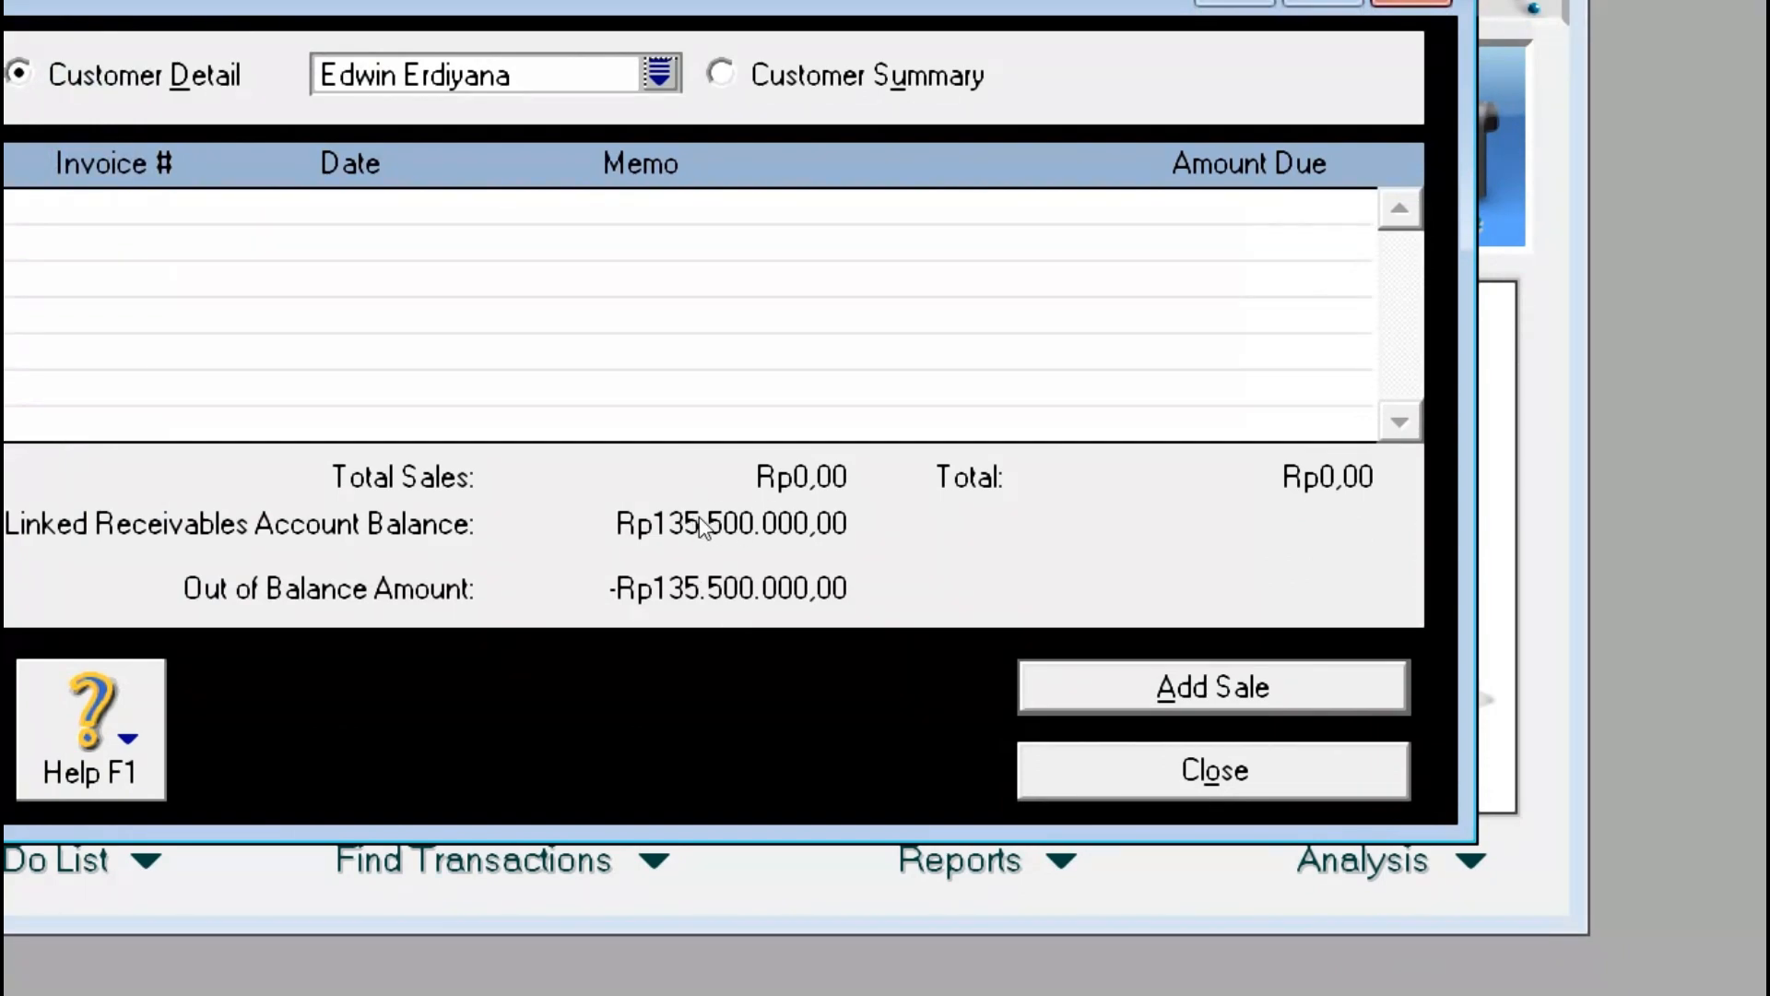
key(Return)
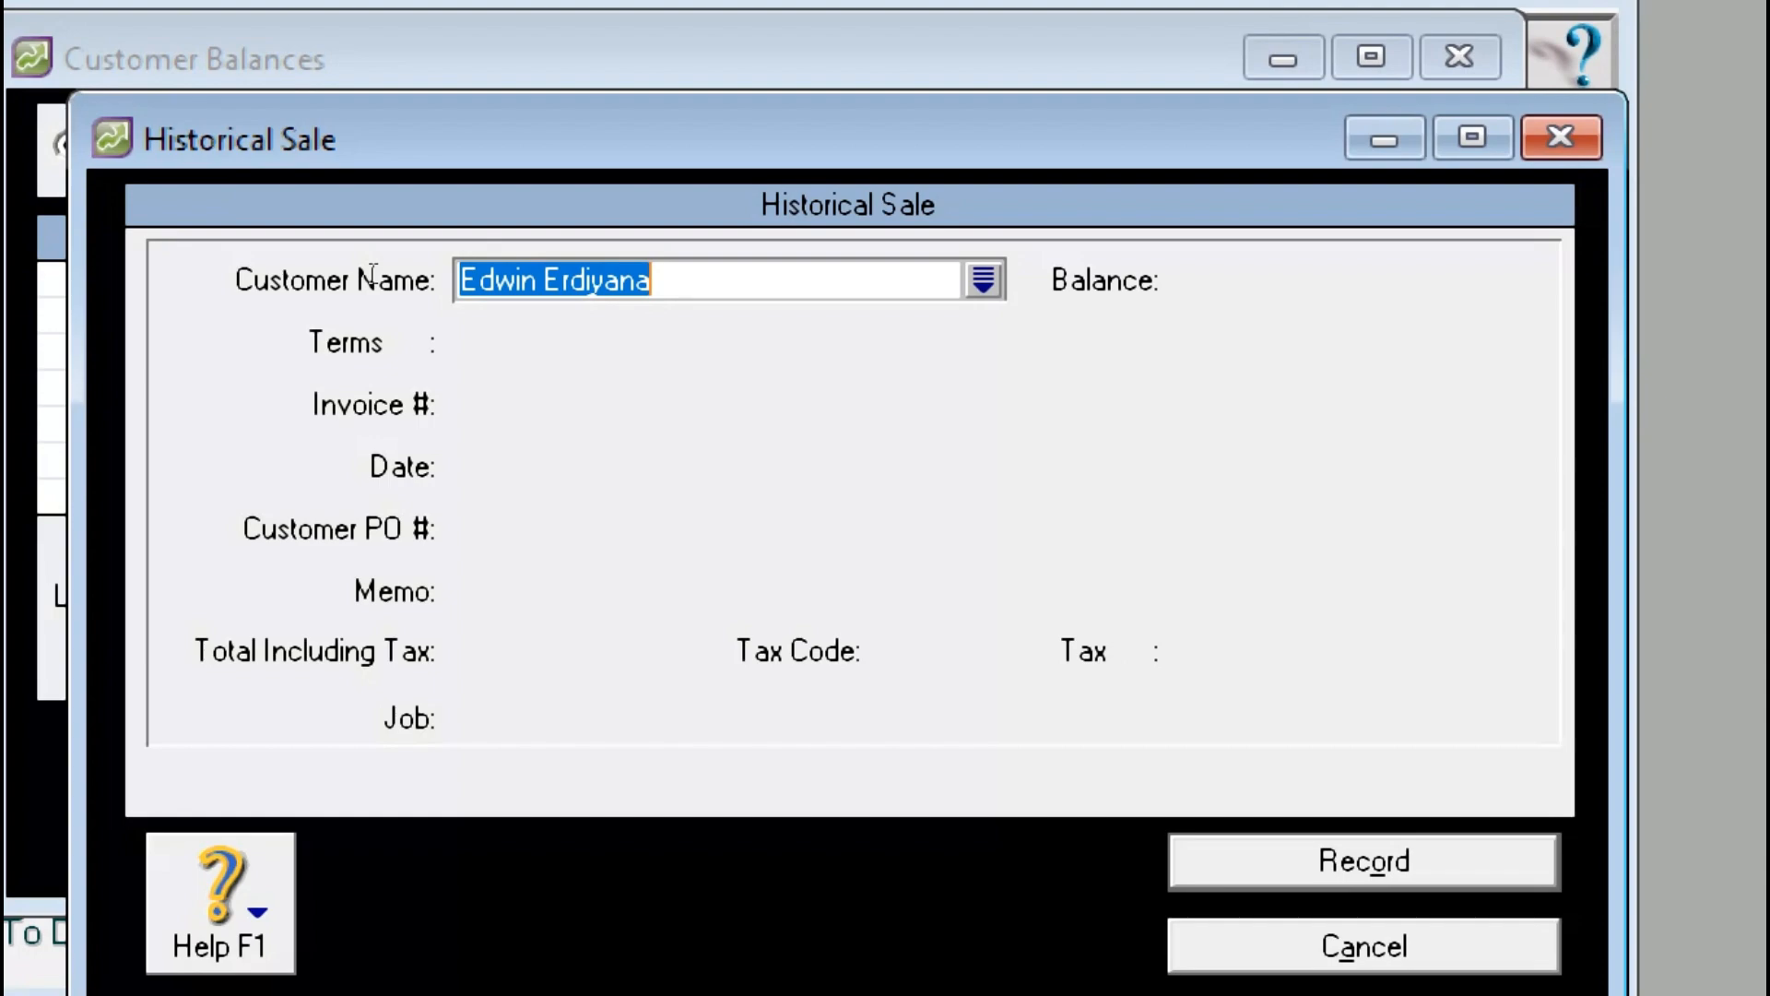
Step: Accept the customer and invoice number 00000001, comparing against the PDF customer table
key(Tab)
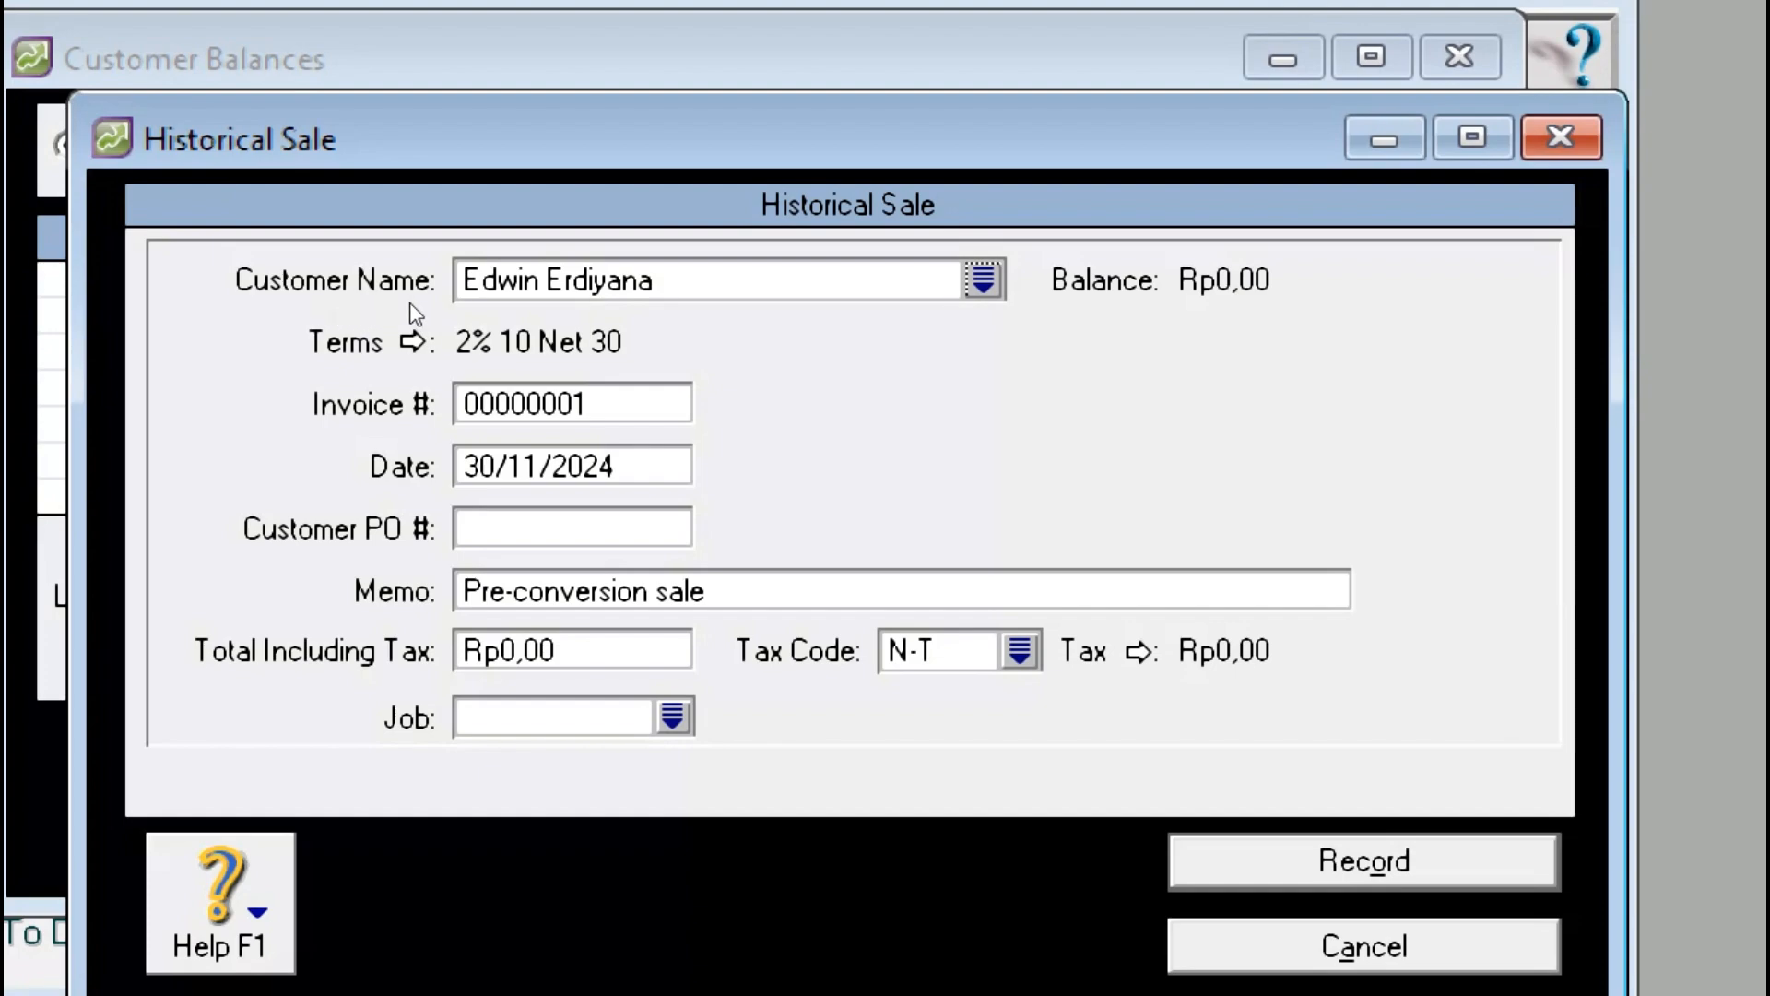
key(alt+Tab)
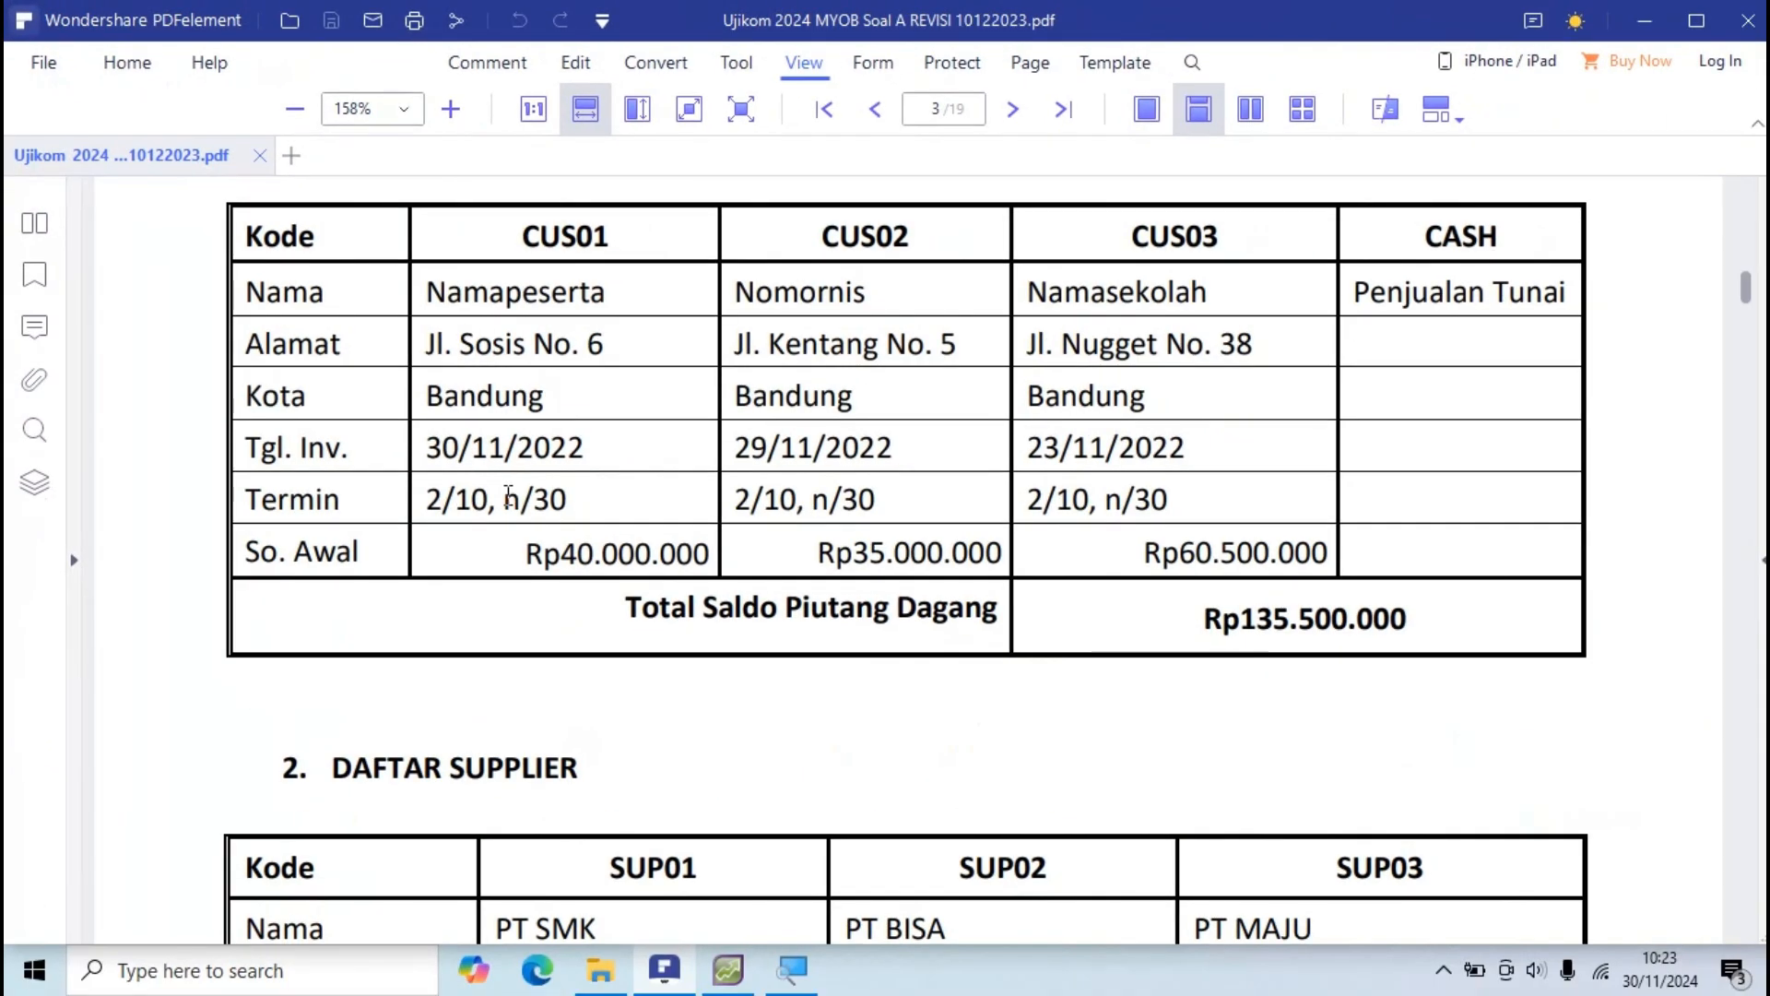
key(alt+Tab)
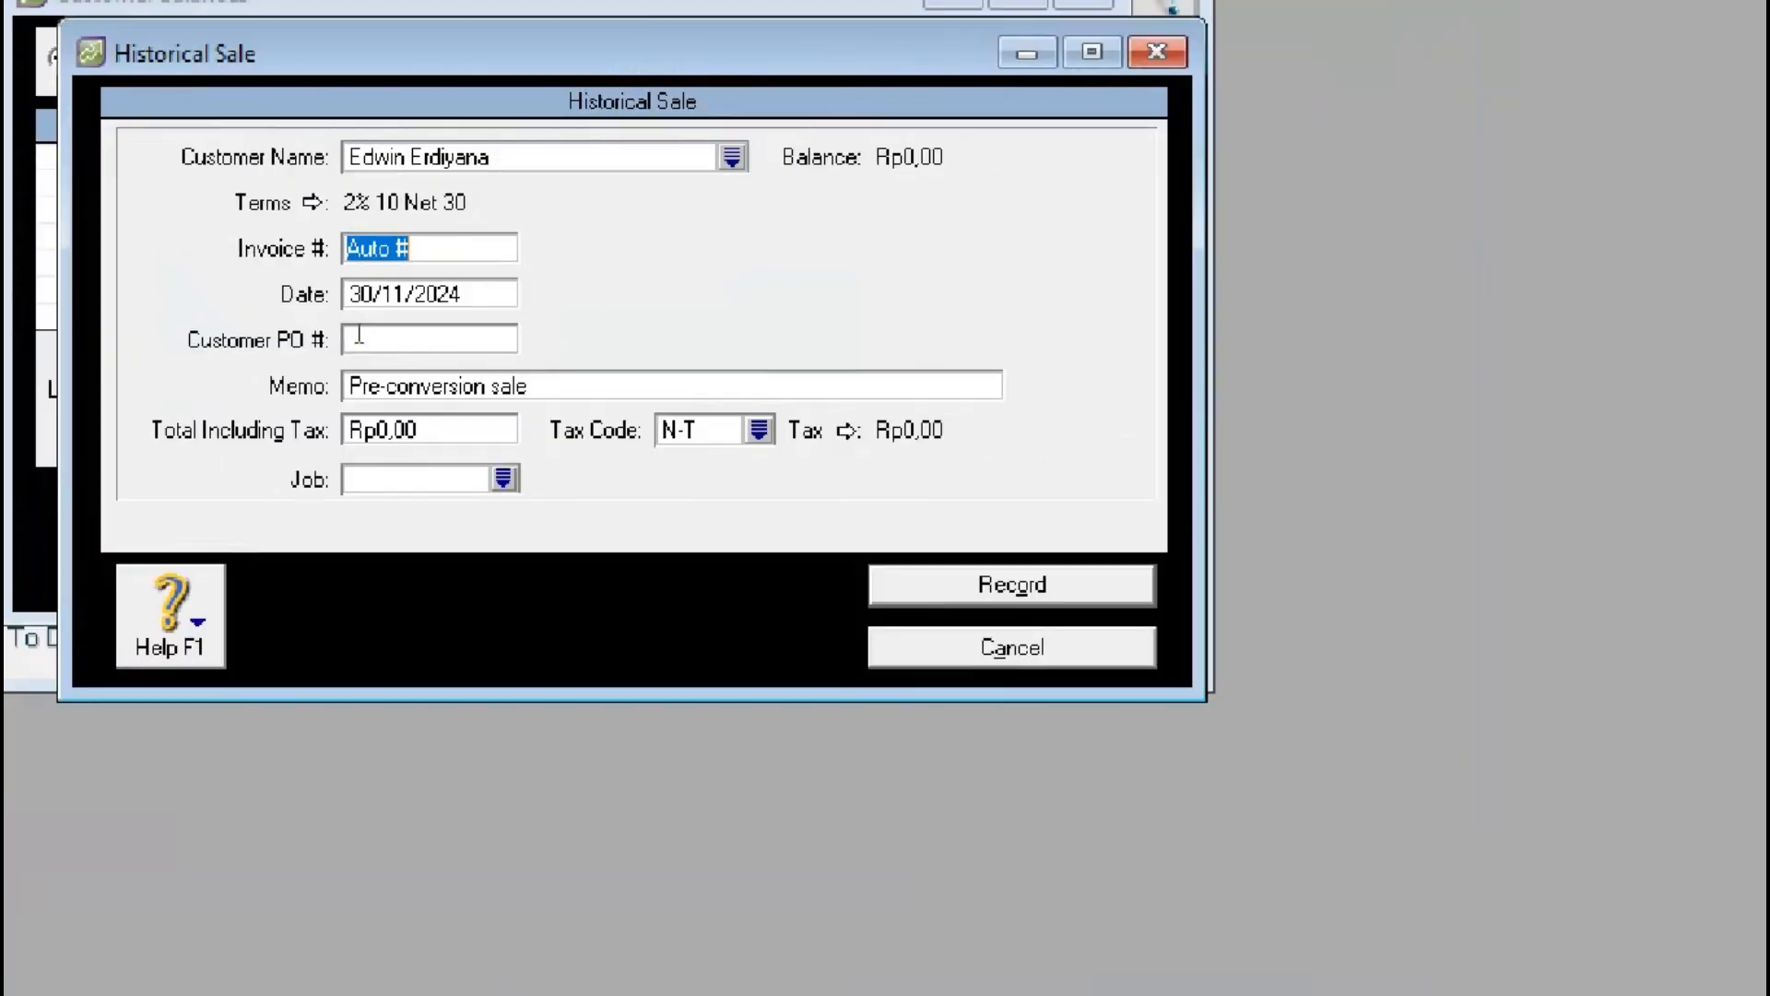
key(alt+Tab)
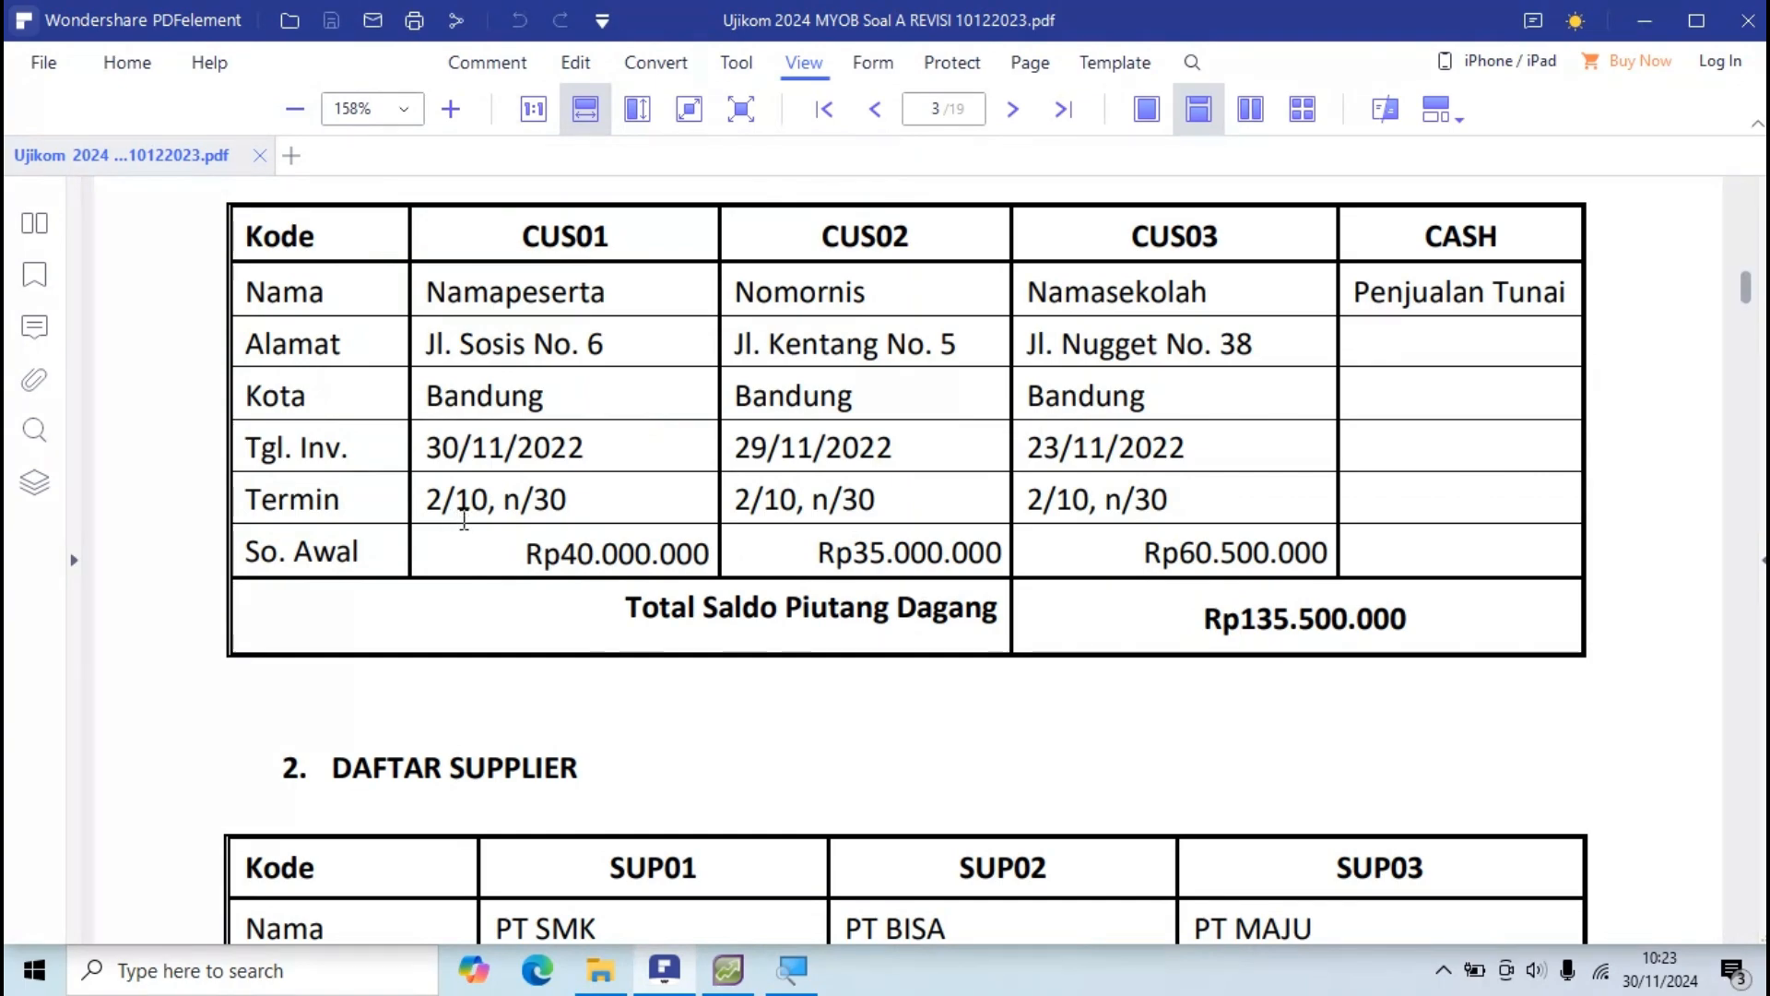
key(alt+Tab)
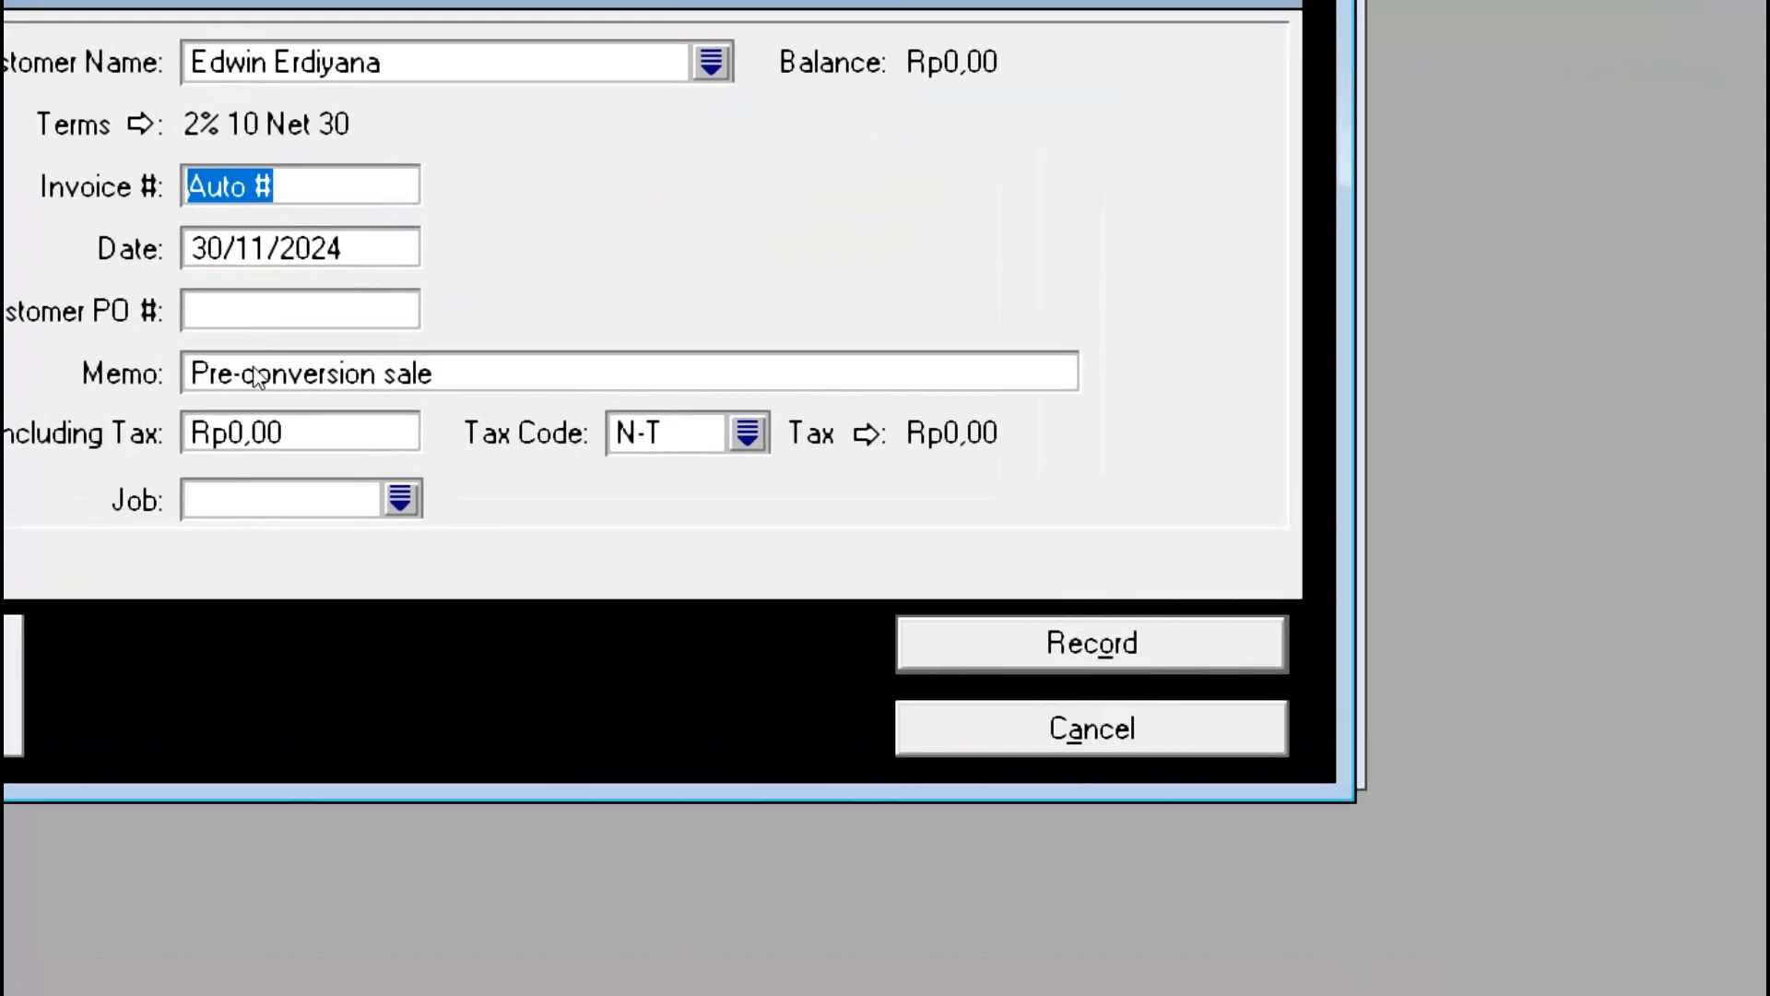
key(Tab)
key(alt+Tab)
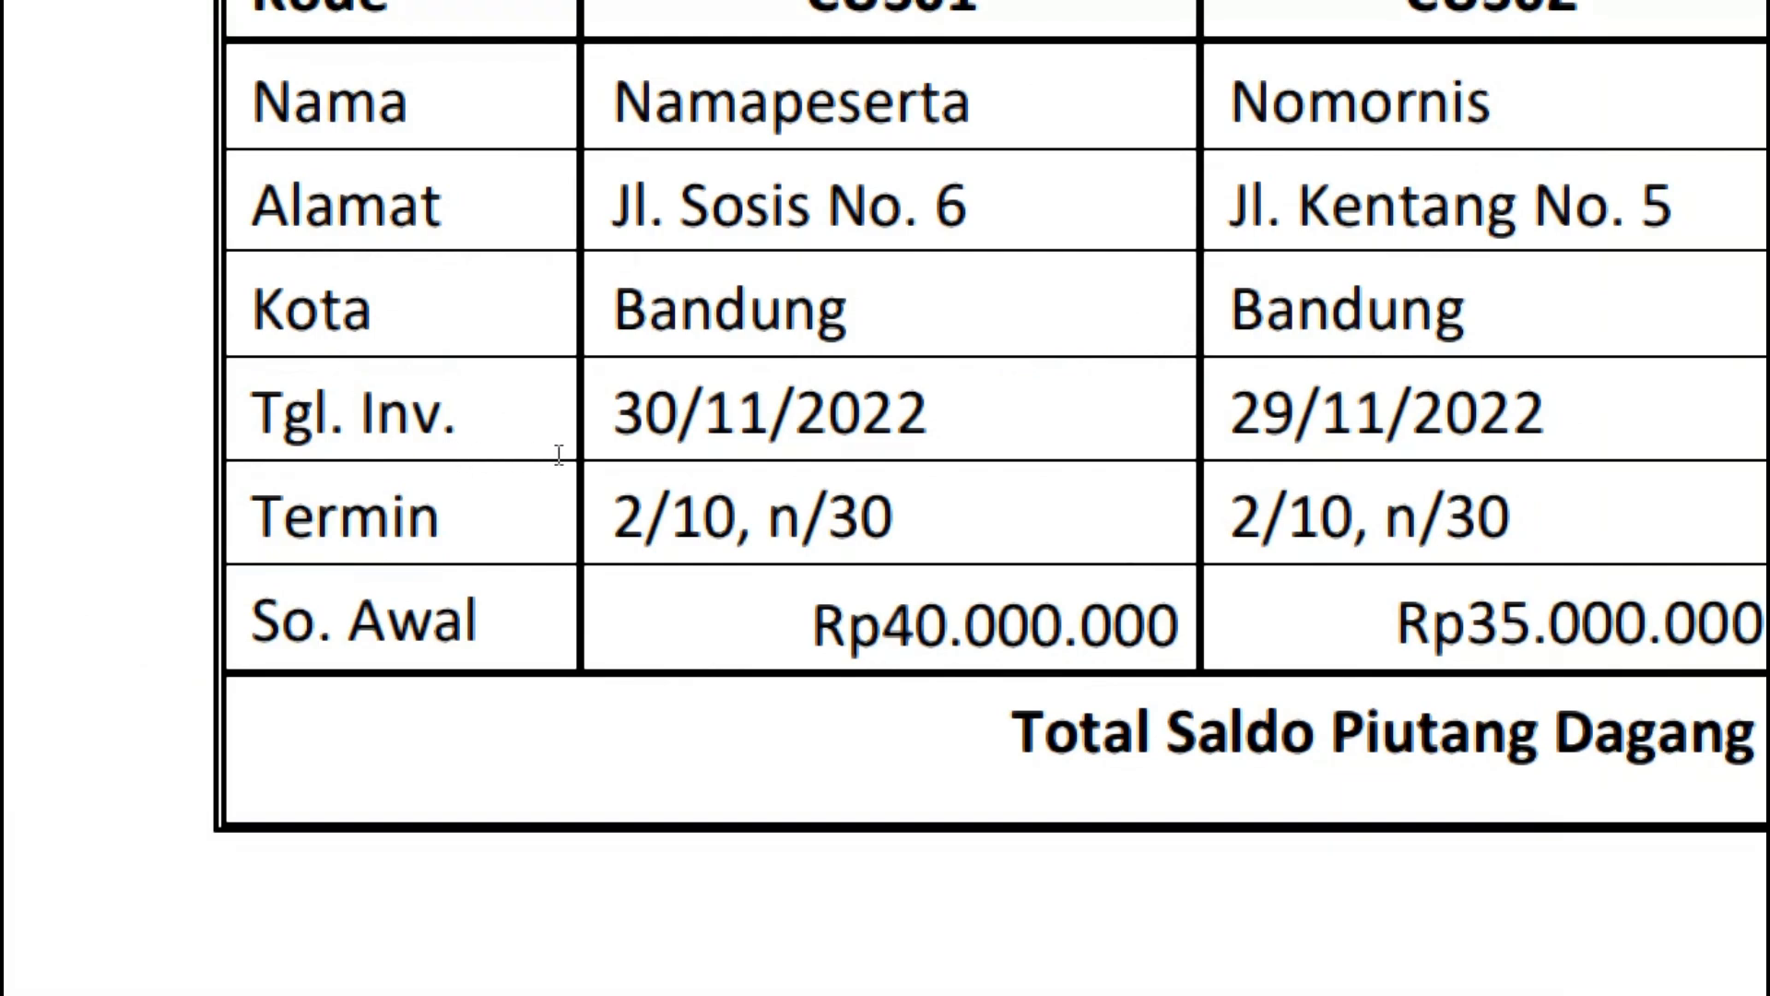
key(alt+Tab)
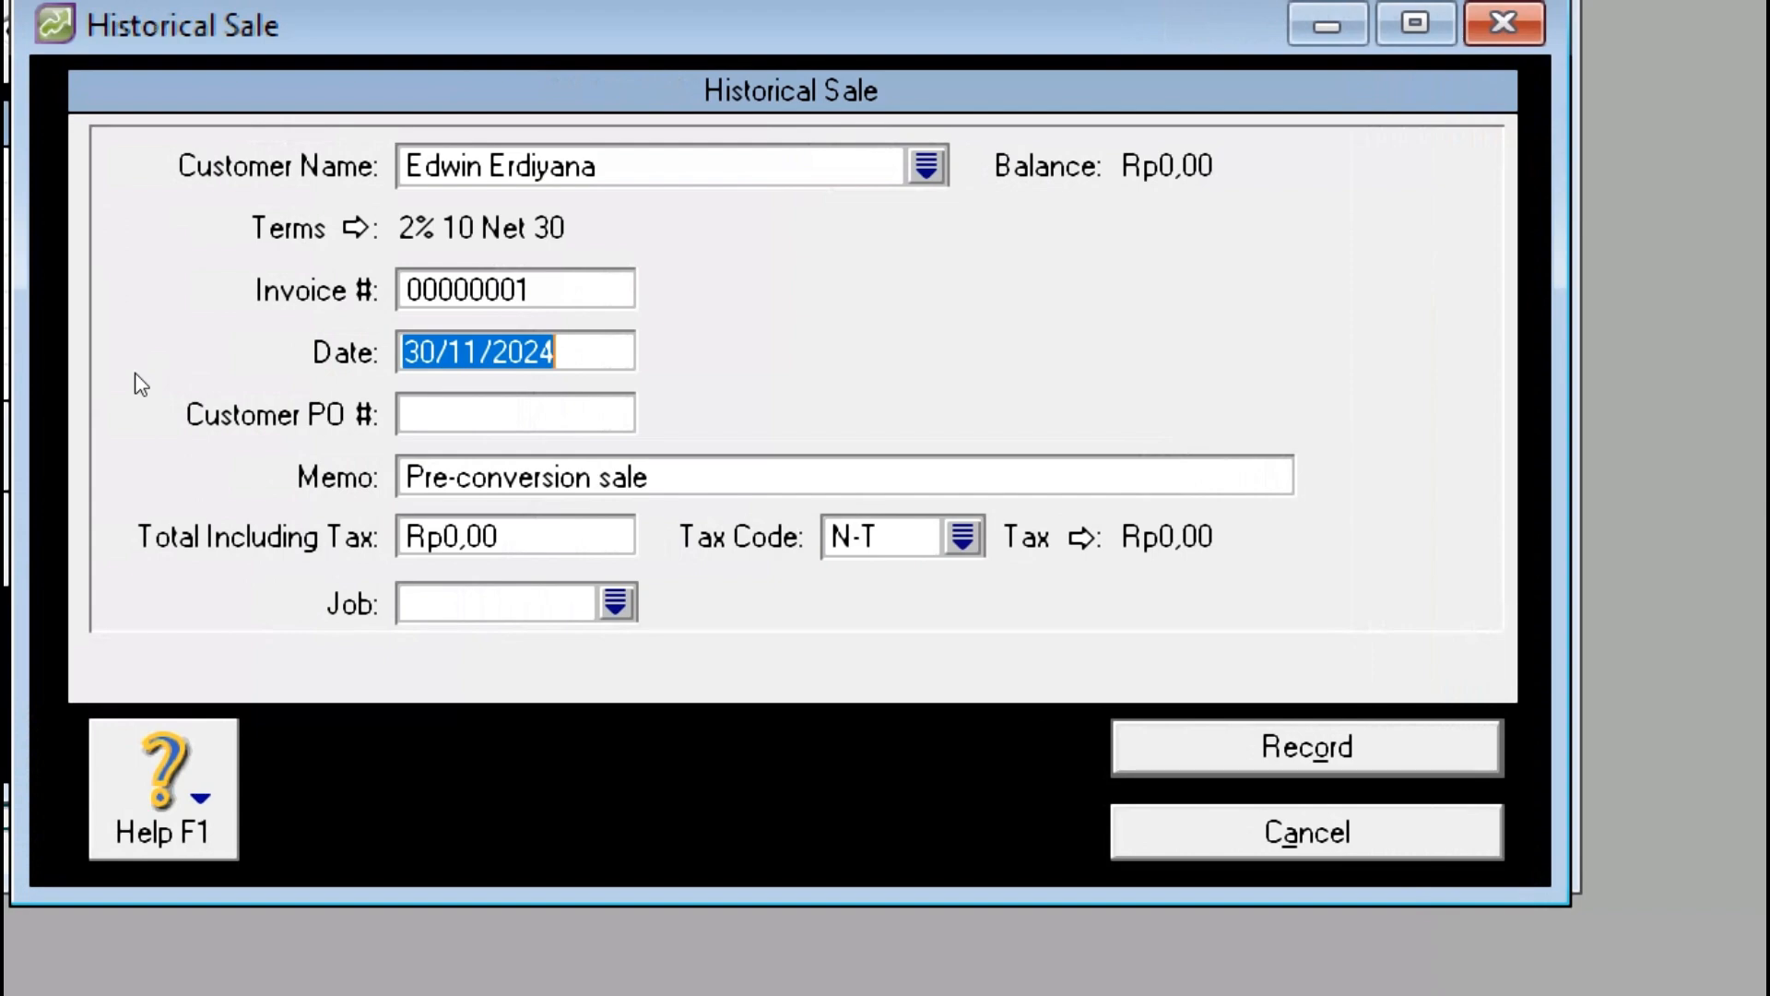
Step: Change the sale date from 30/11/2024 to 30/11/2022, checking it against the PDF
click(415, 369)
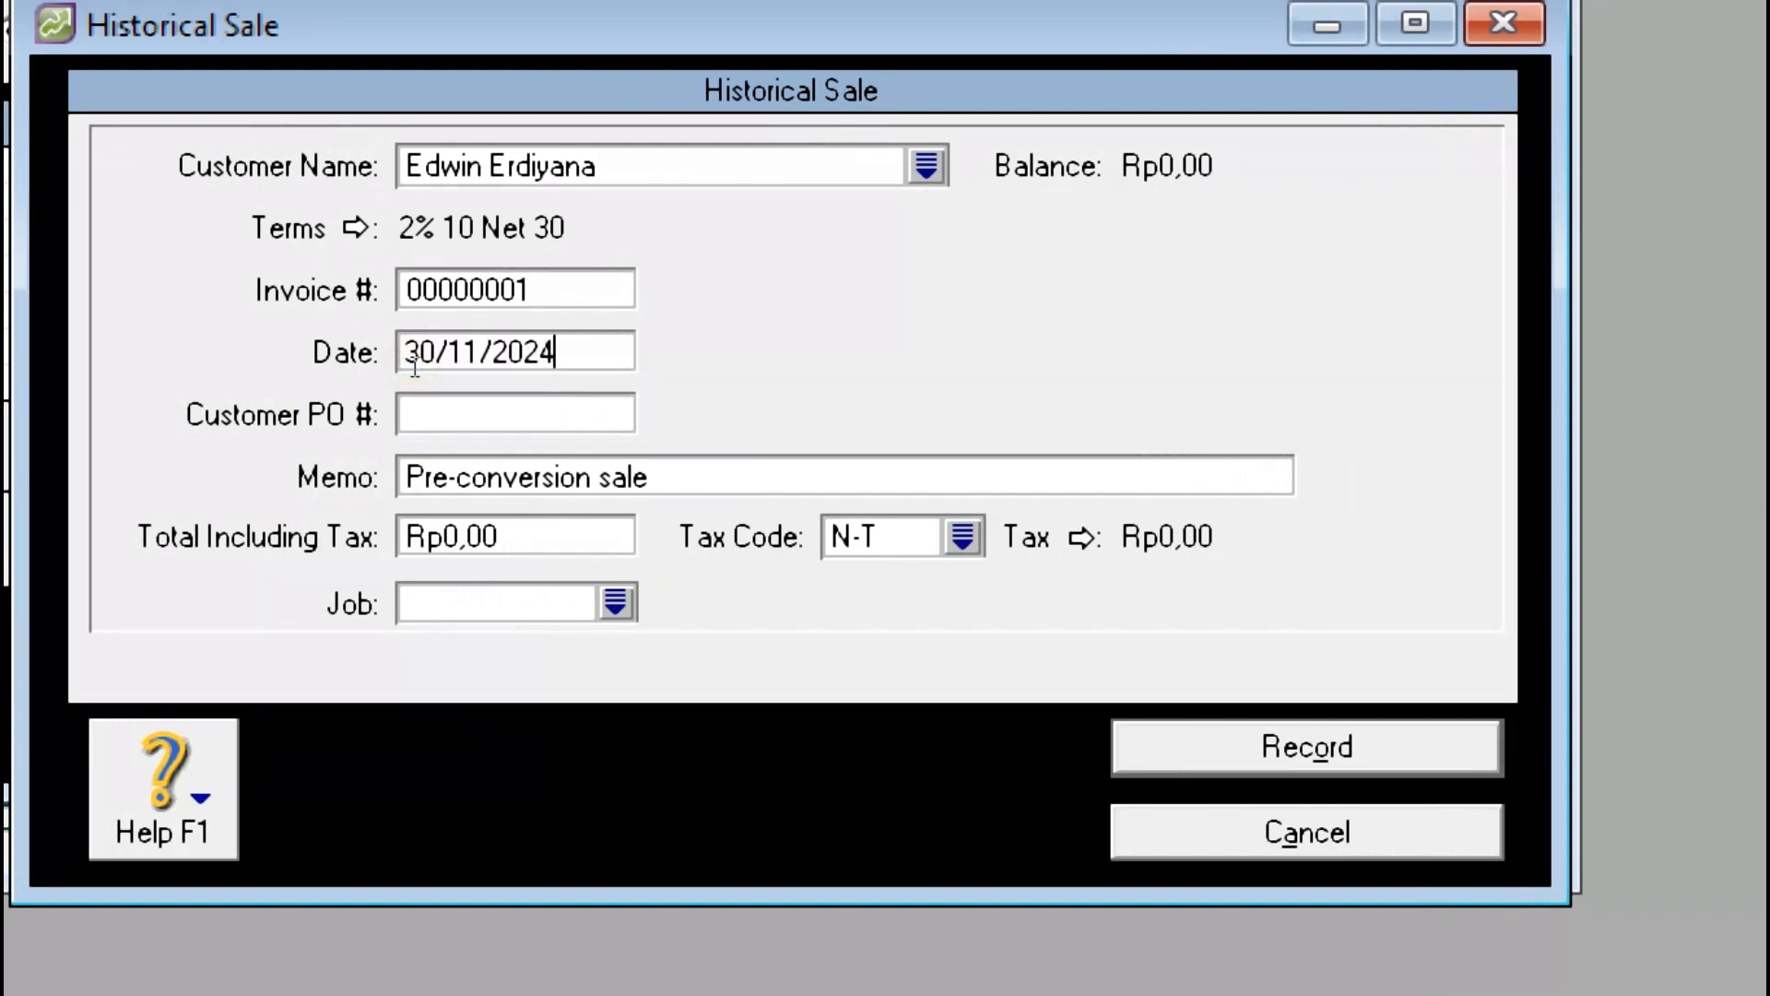
key(BackSpace)
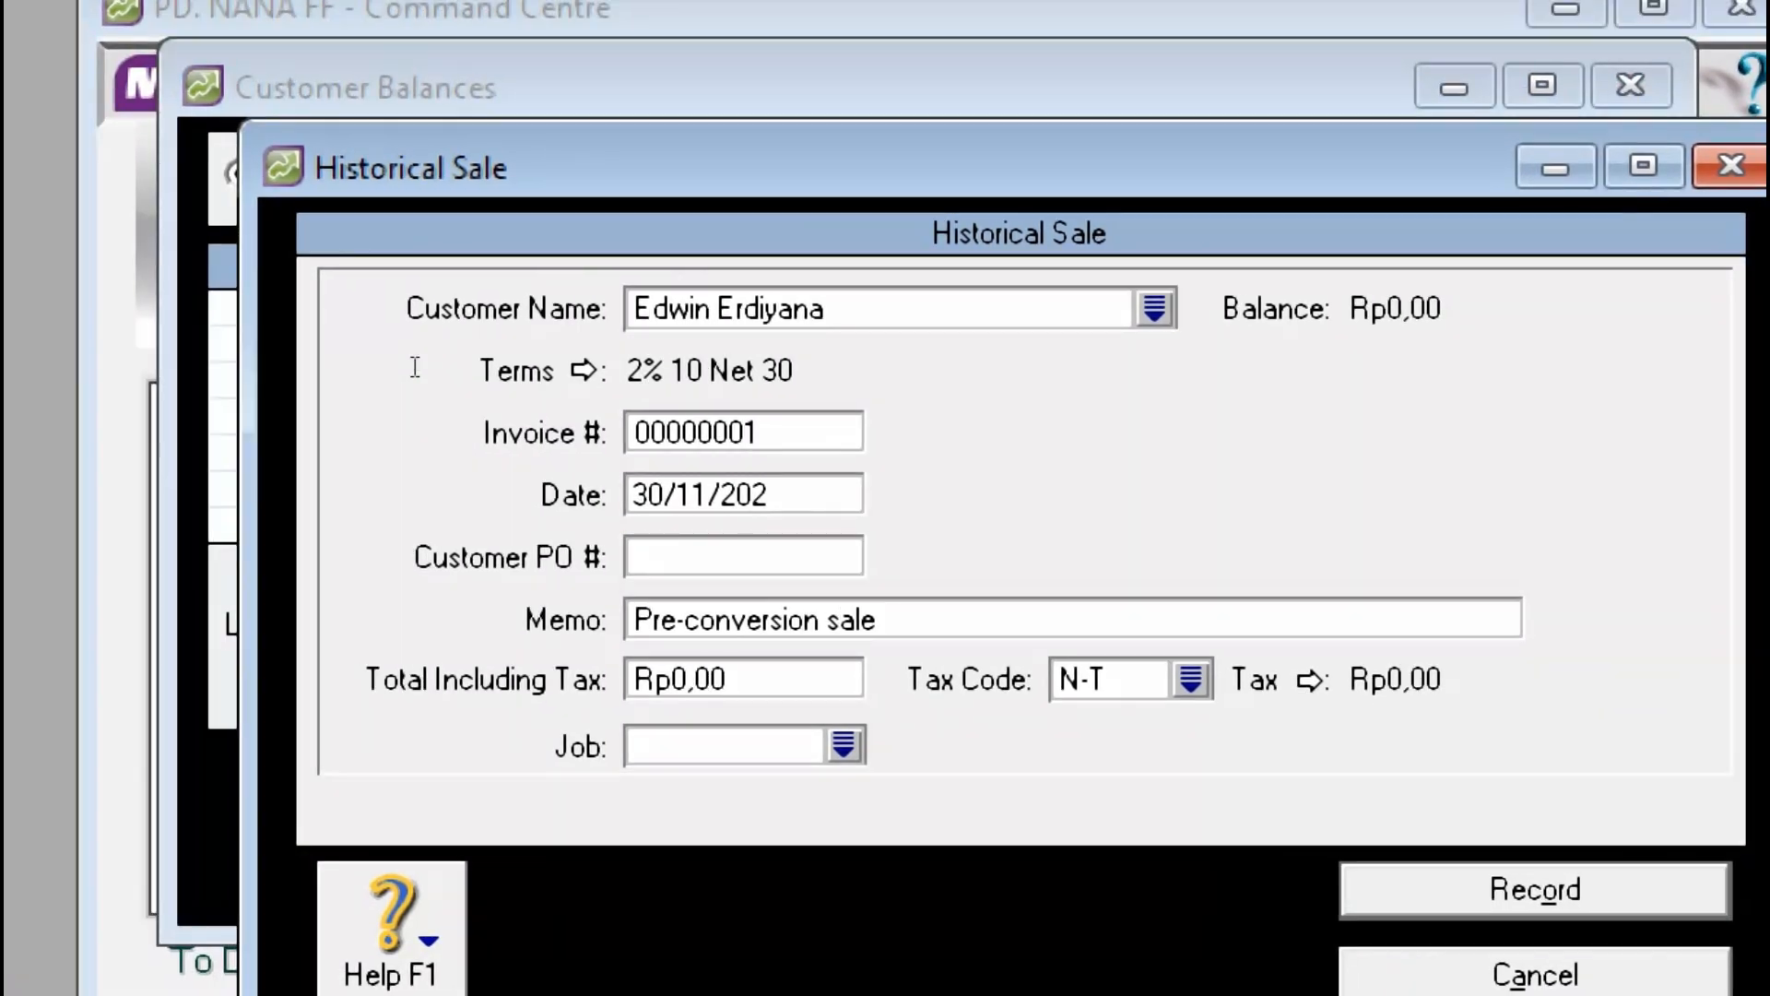
text(2)
key(alt+Tab)
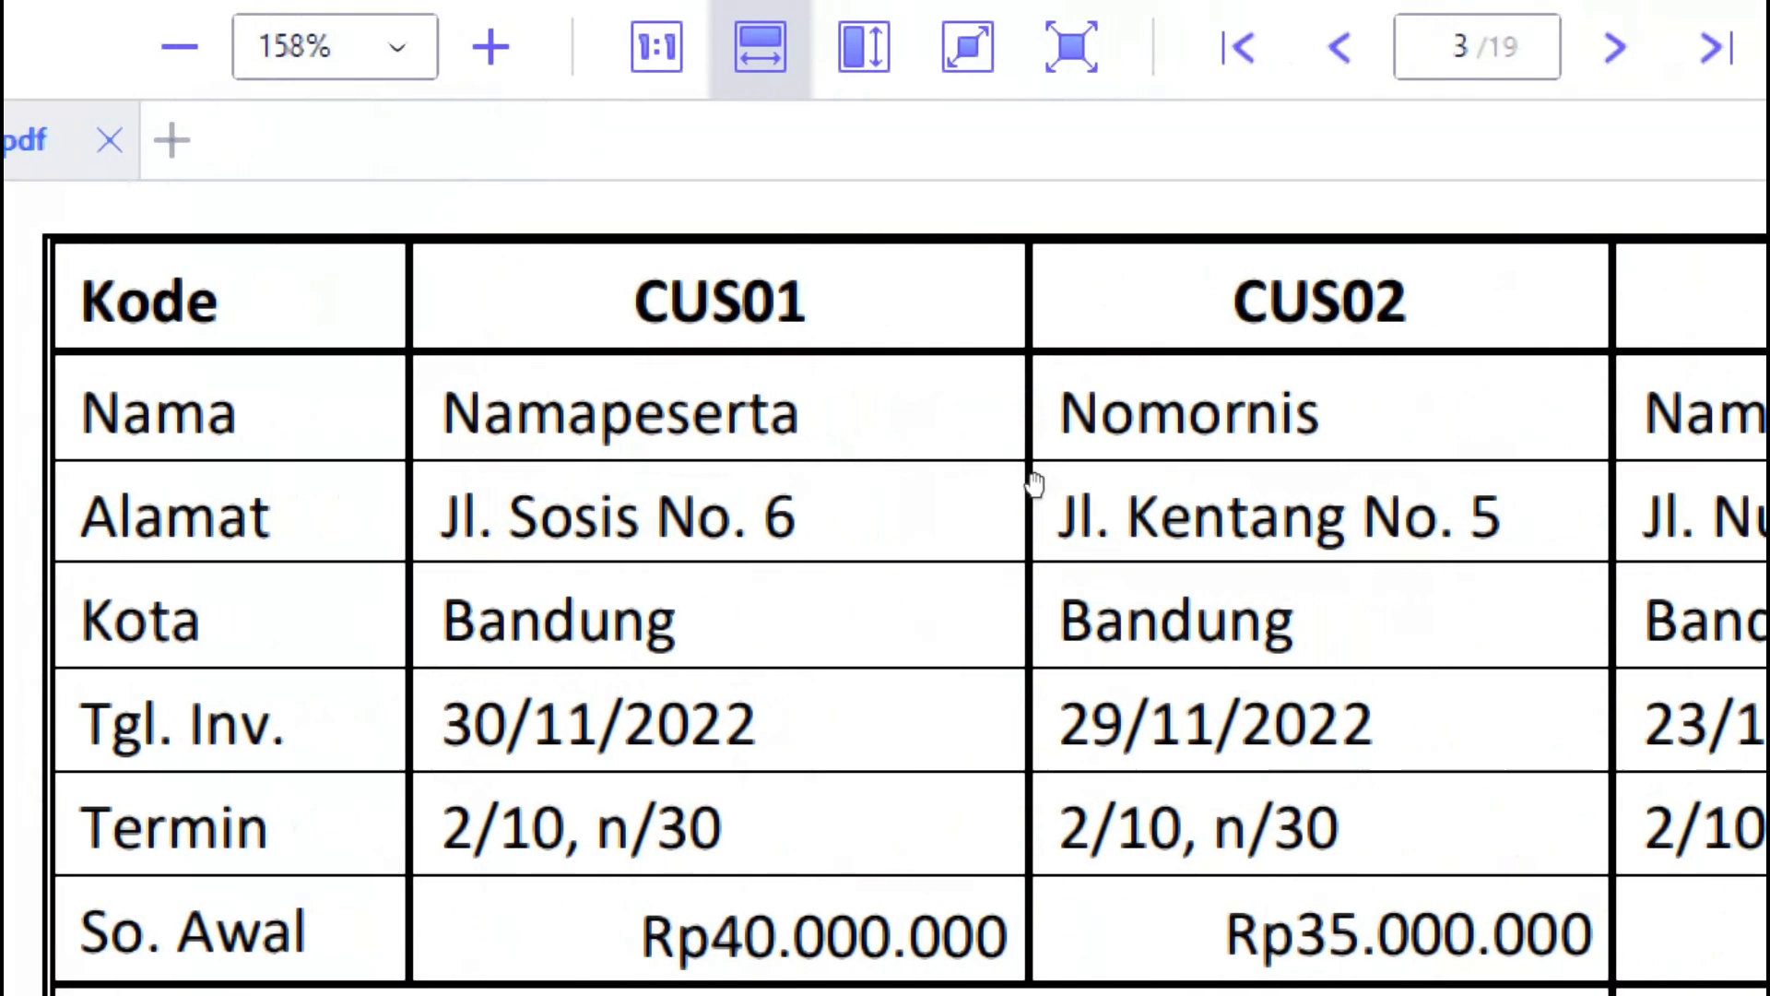
key(alt+Tab)
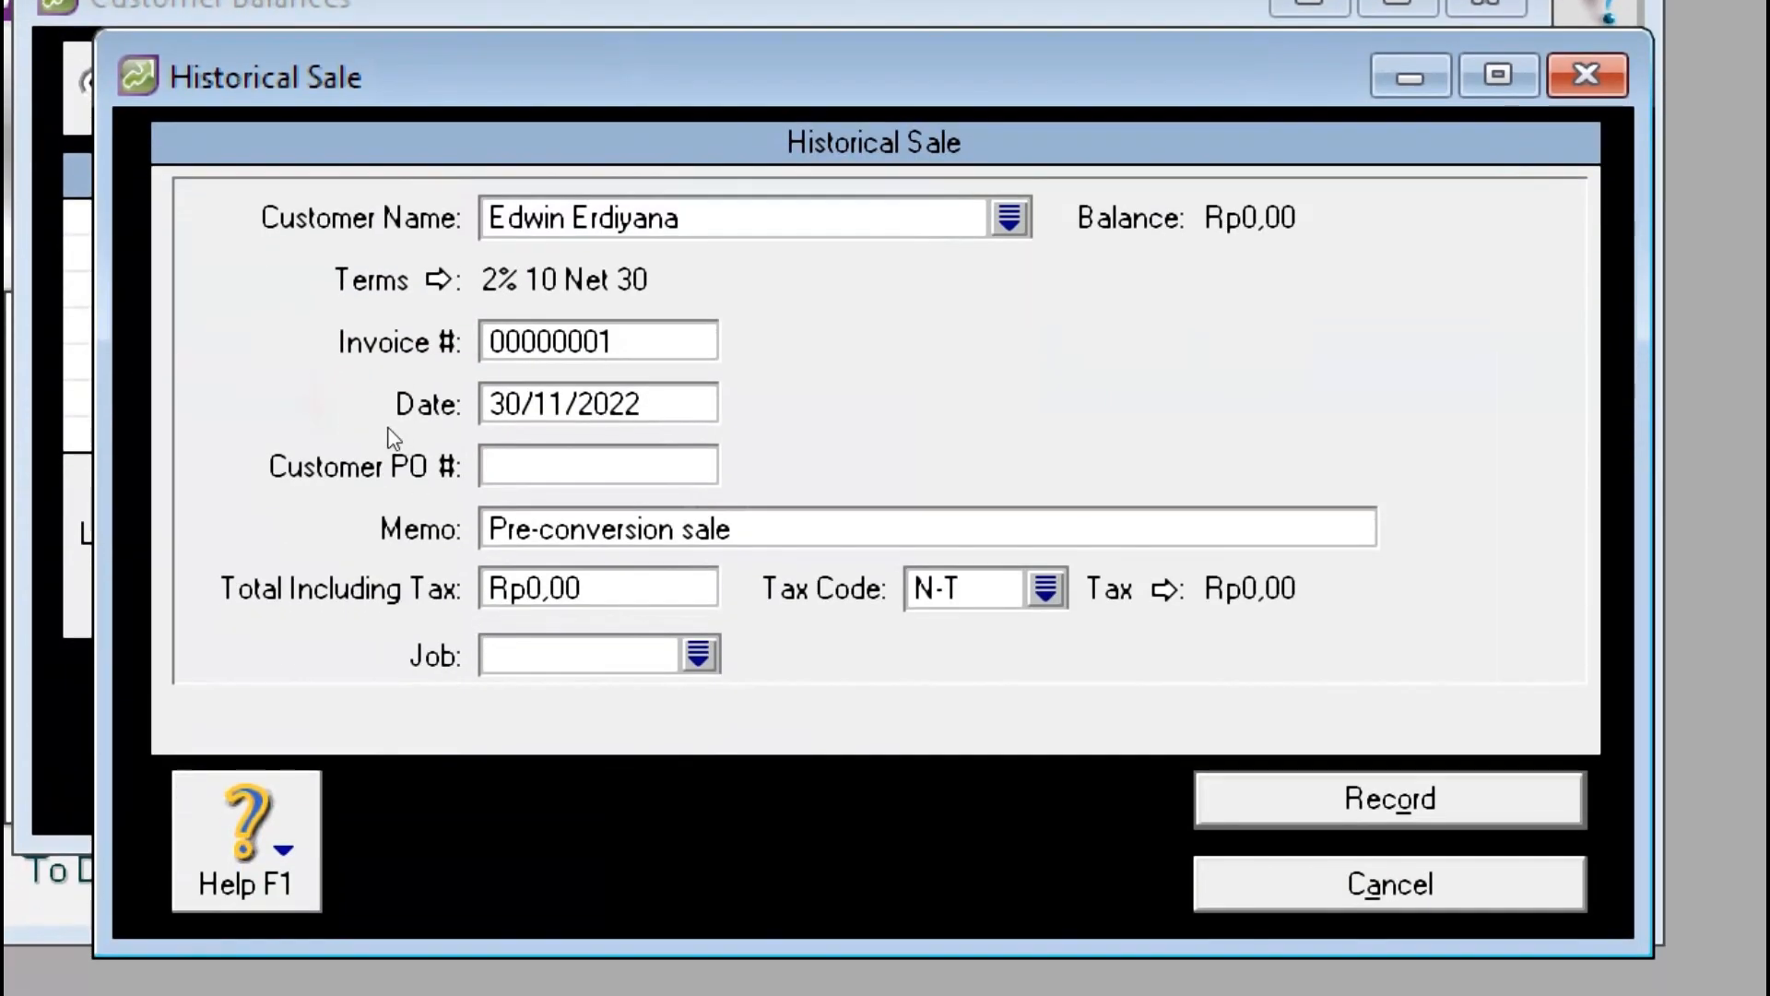
key(Tab)
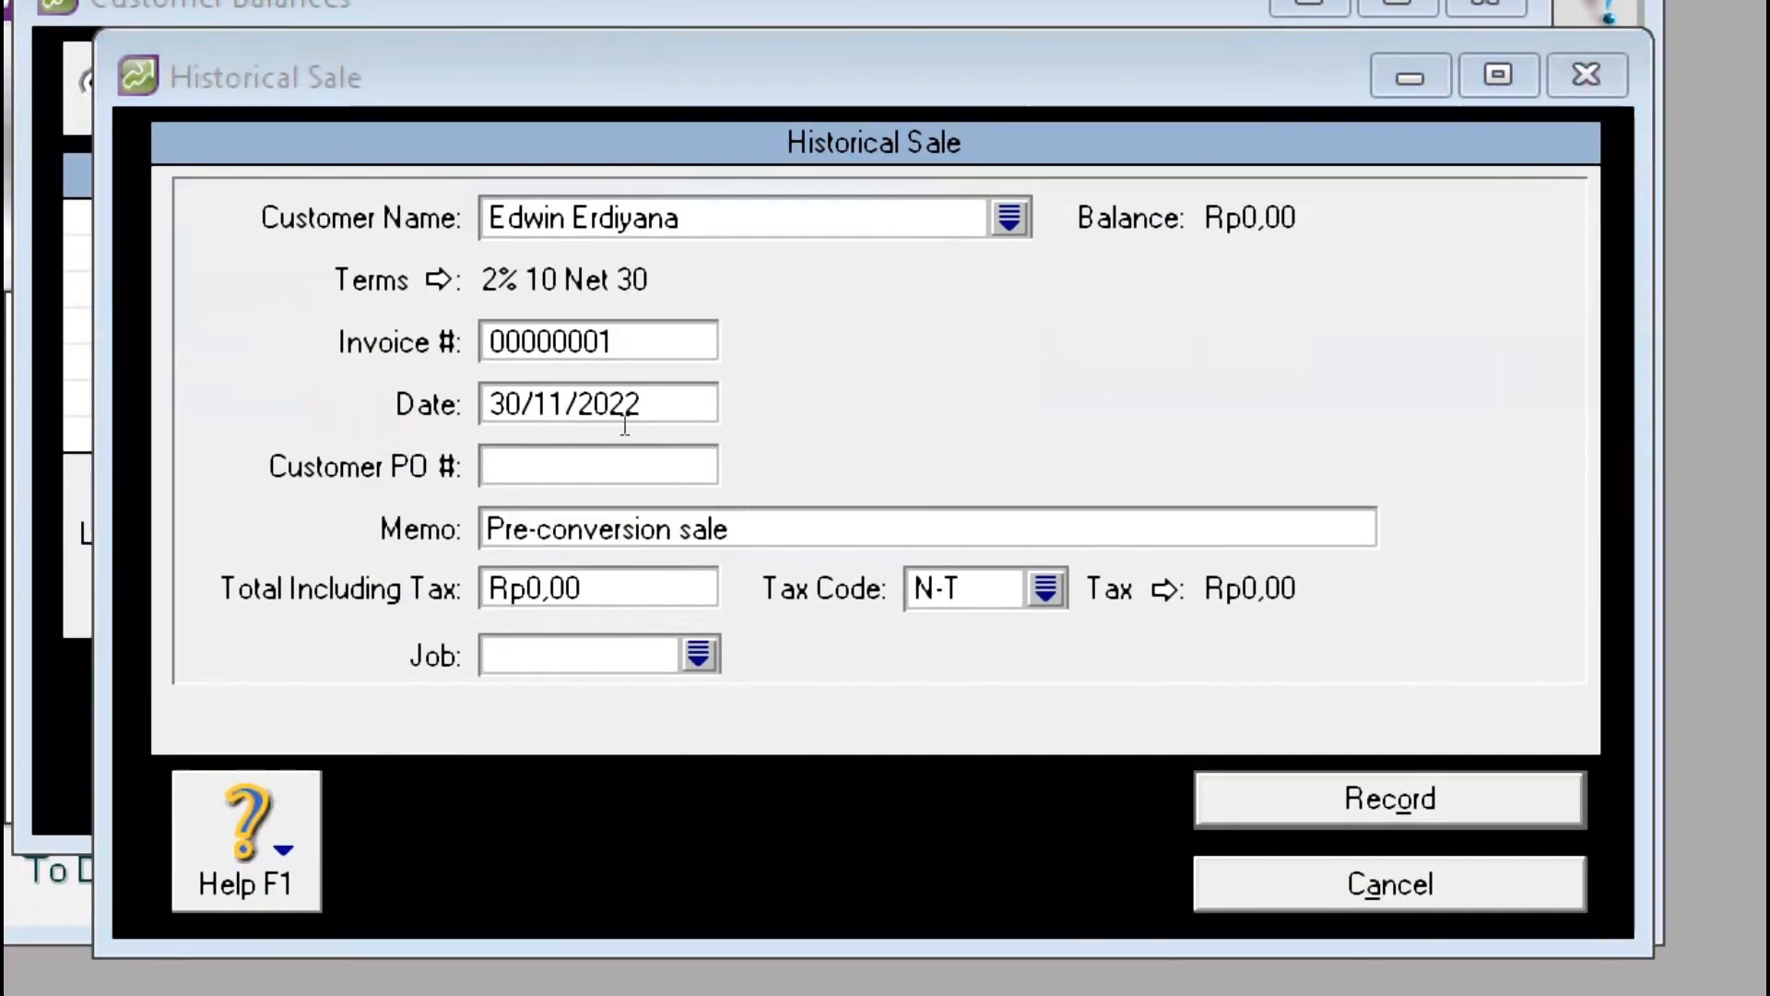
key(super+Tab)
click(302, 272)
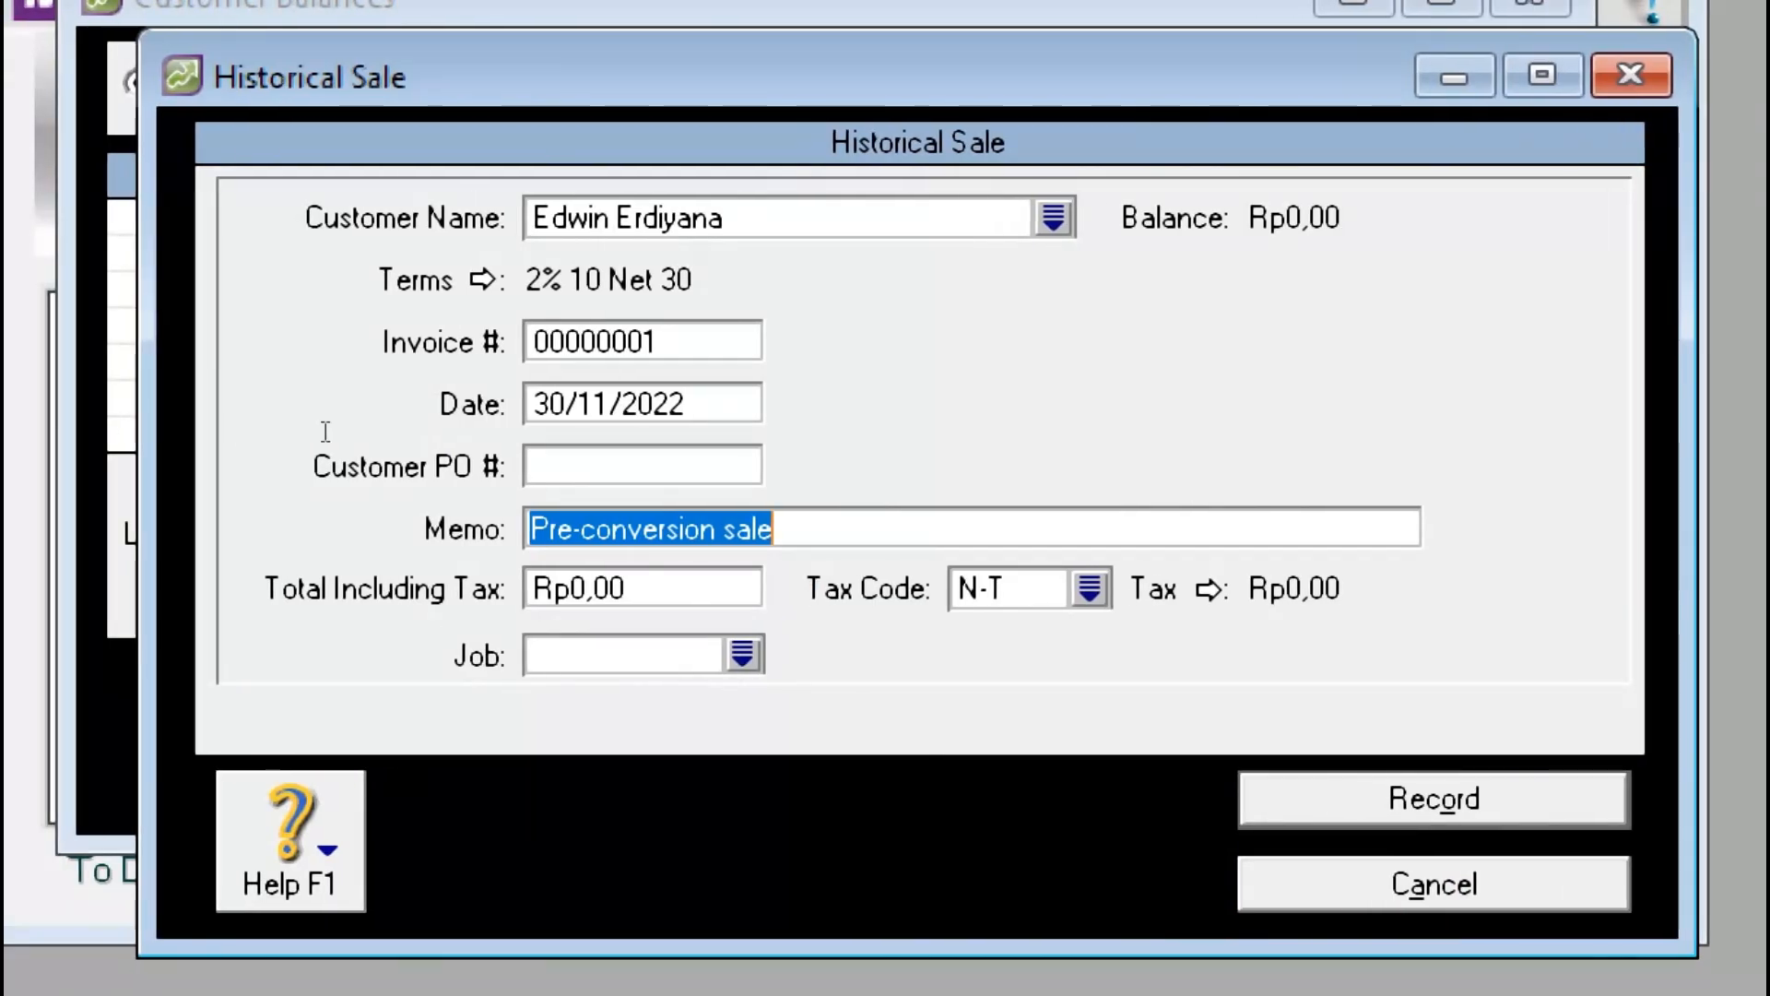
Step: Enter the memo 'Saldo Piutang Dagang' followed by the customer's name
text(Sal)
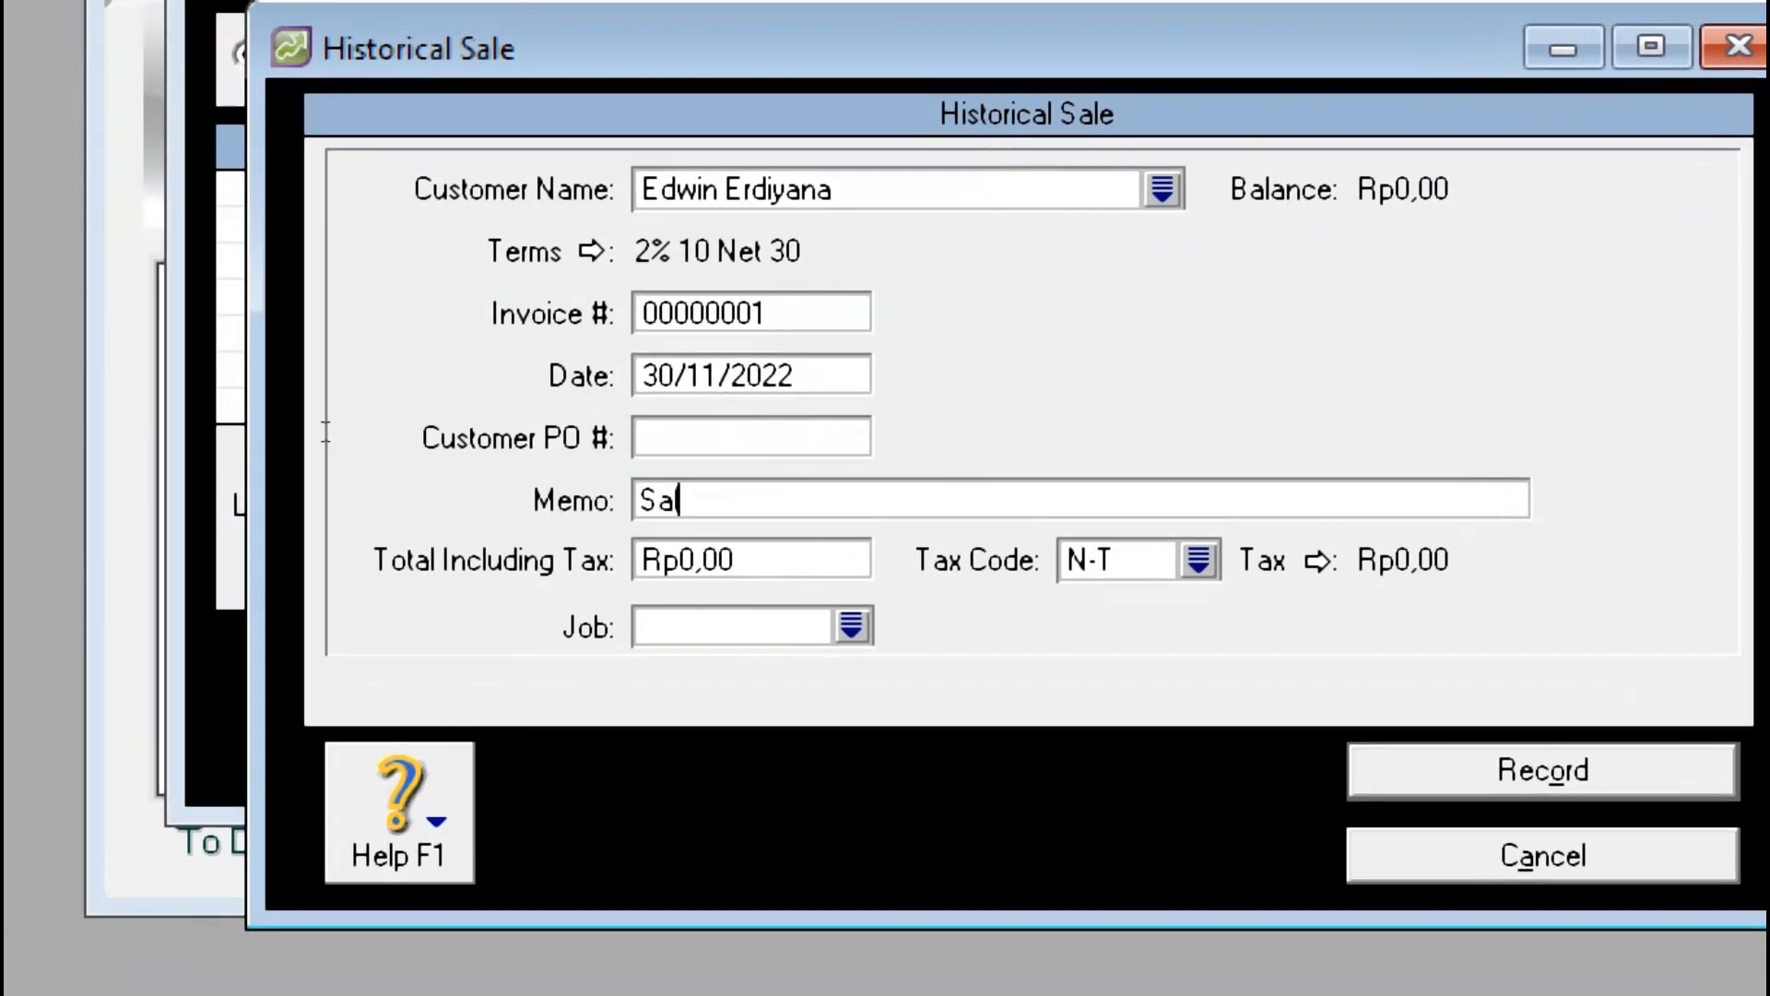
text(do Piutang)
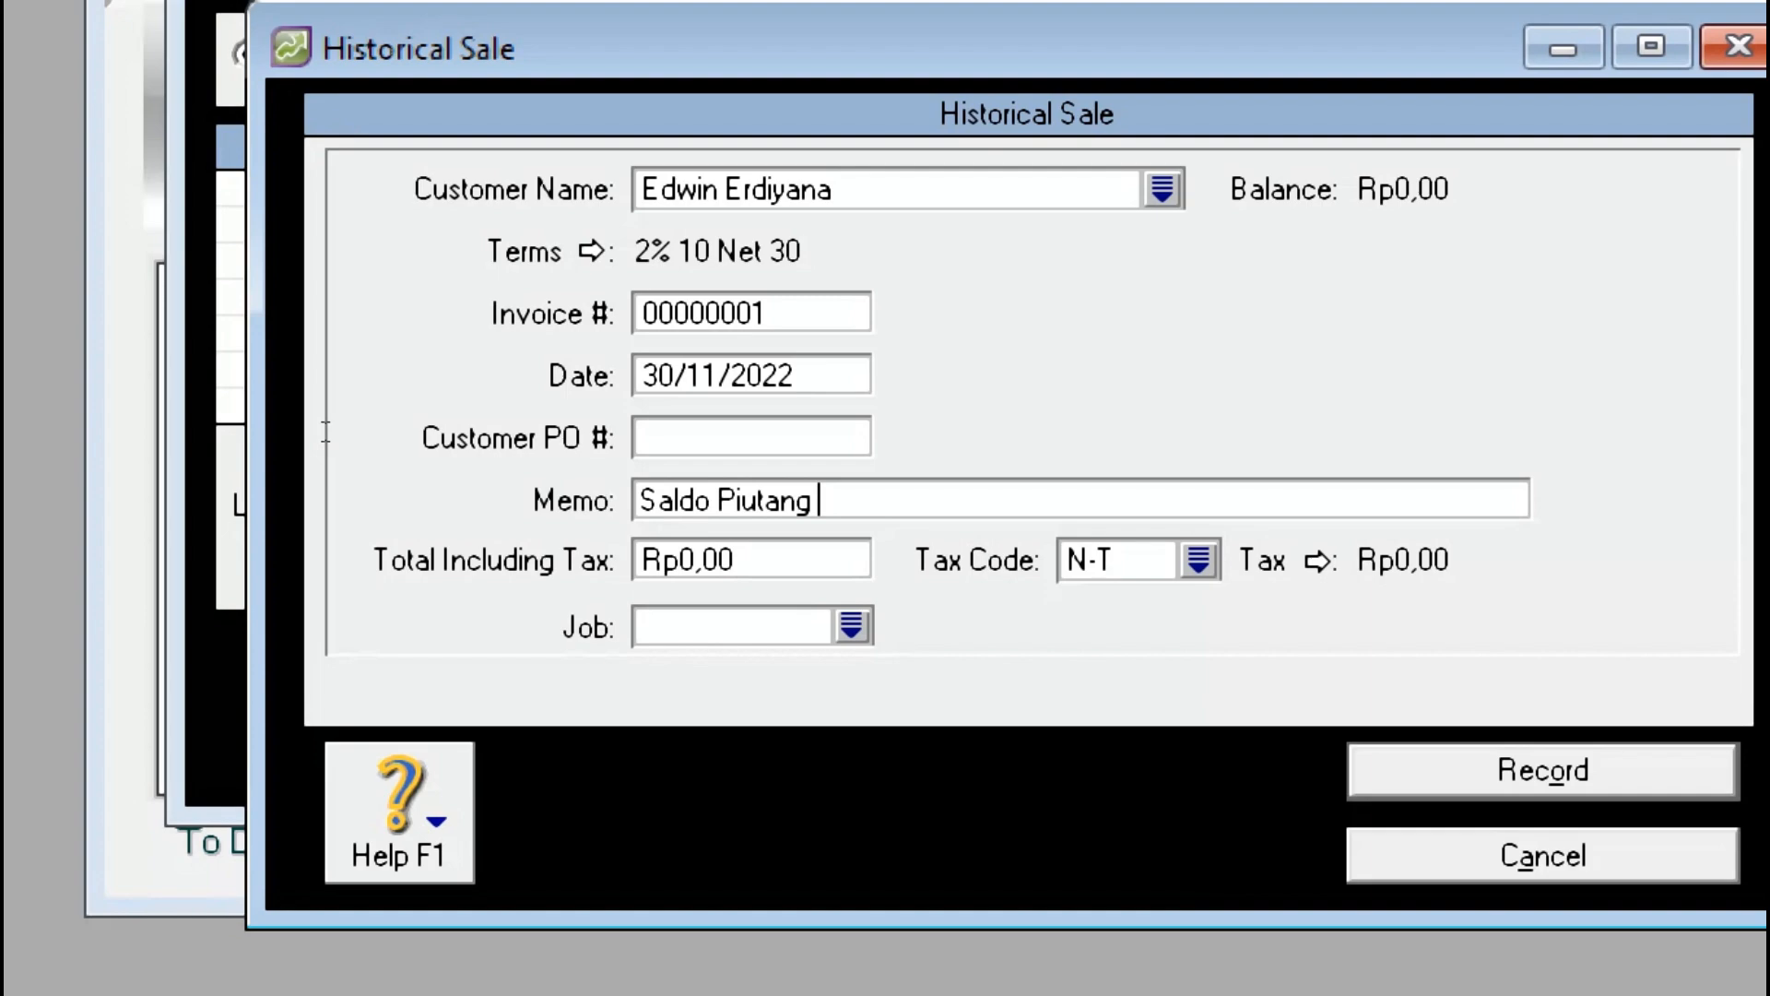
text( Dagang)
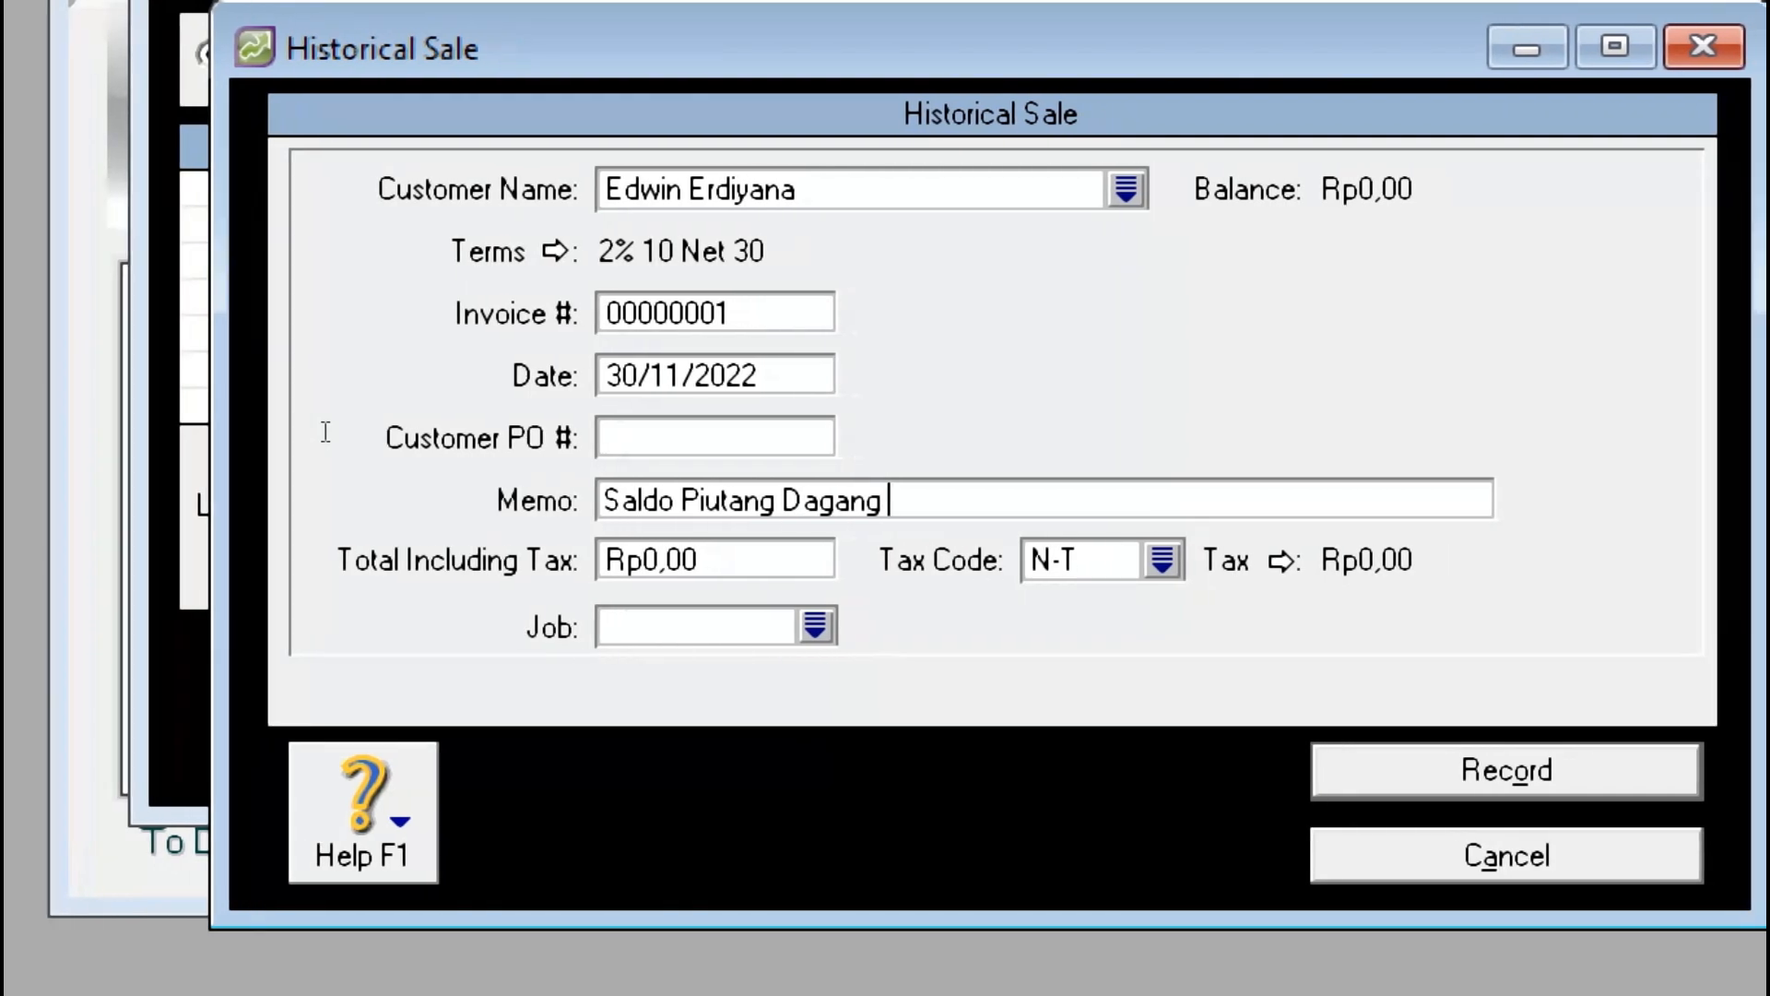
text( Na)
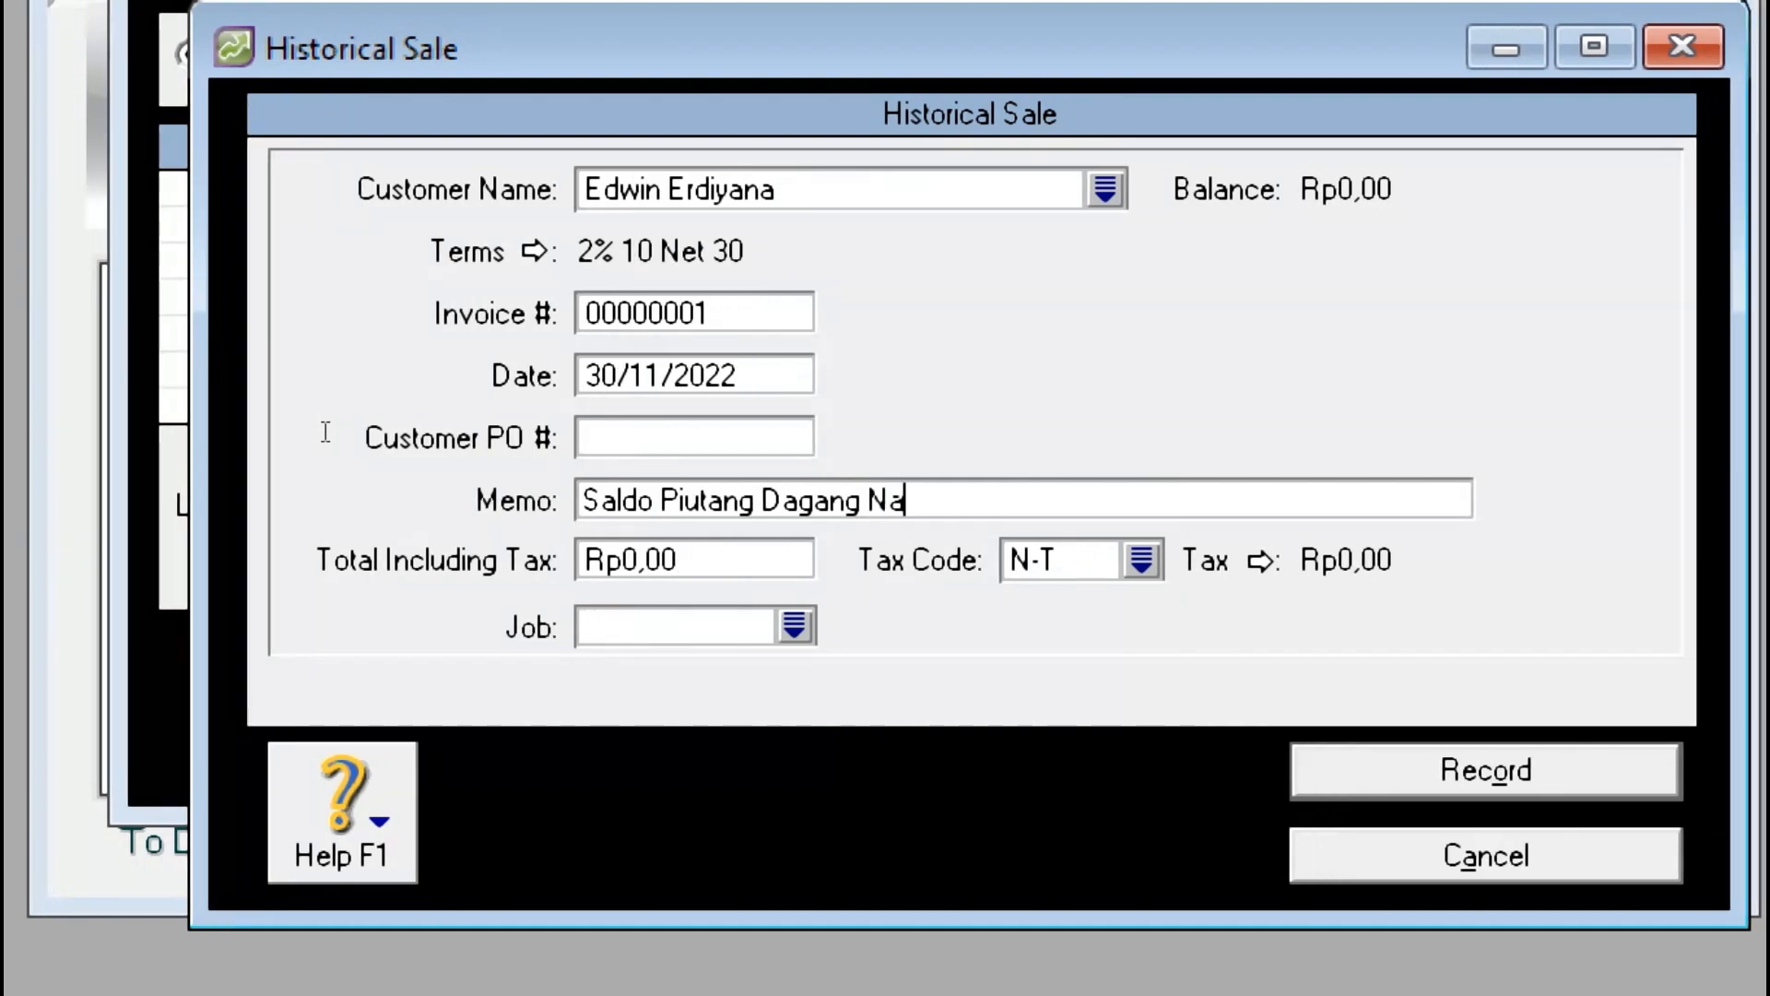
text(maP)
key(BackSpace)
key(BackSpace)
key(BackSpace)
key(BackSpace)
key(BackSpace)
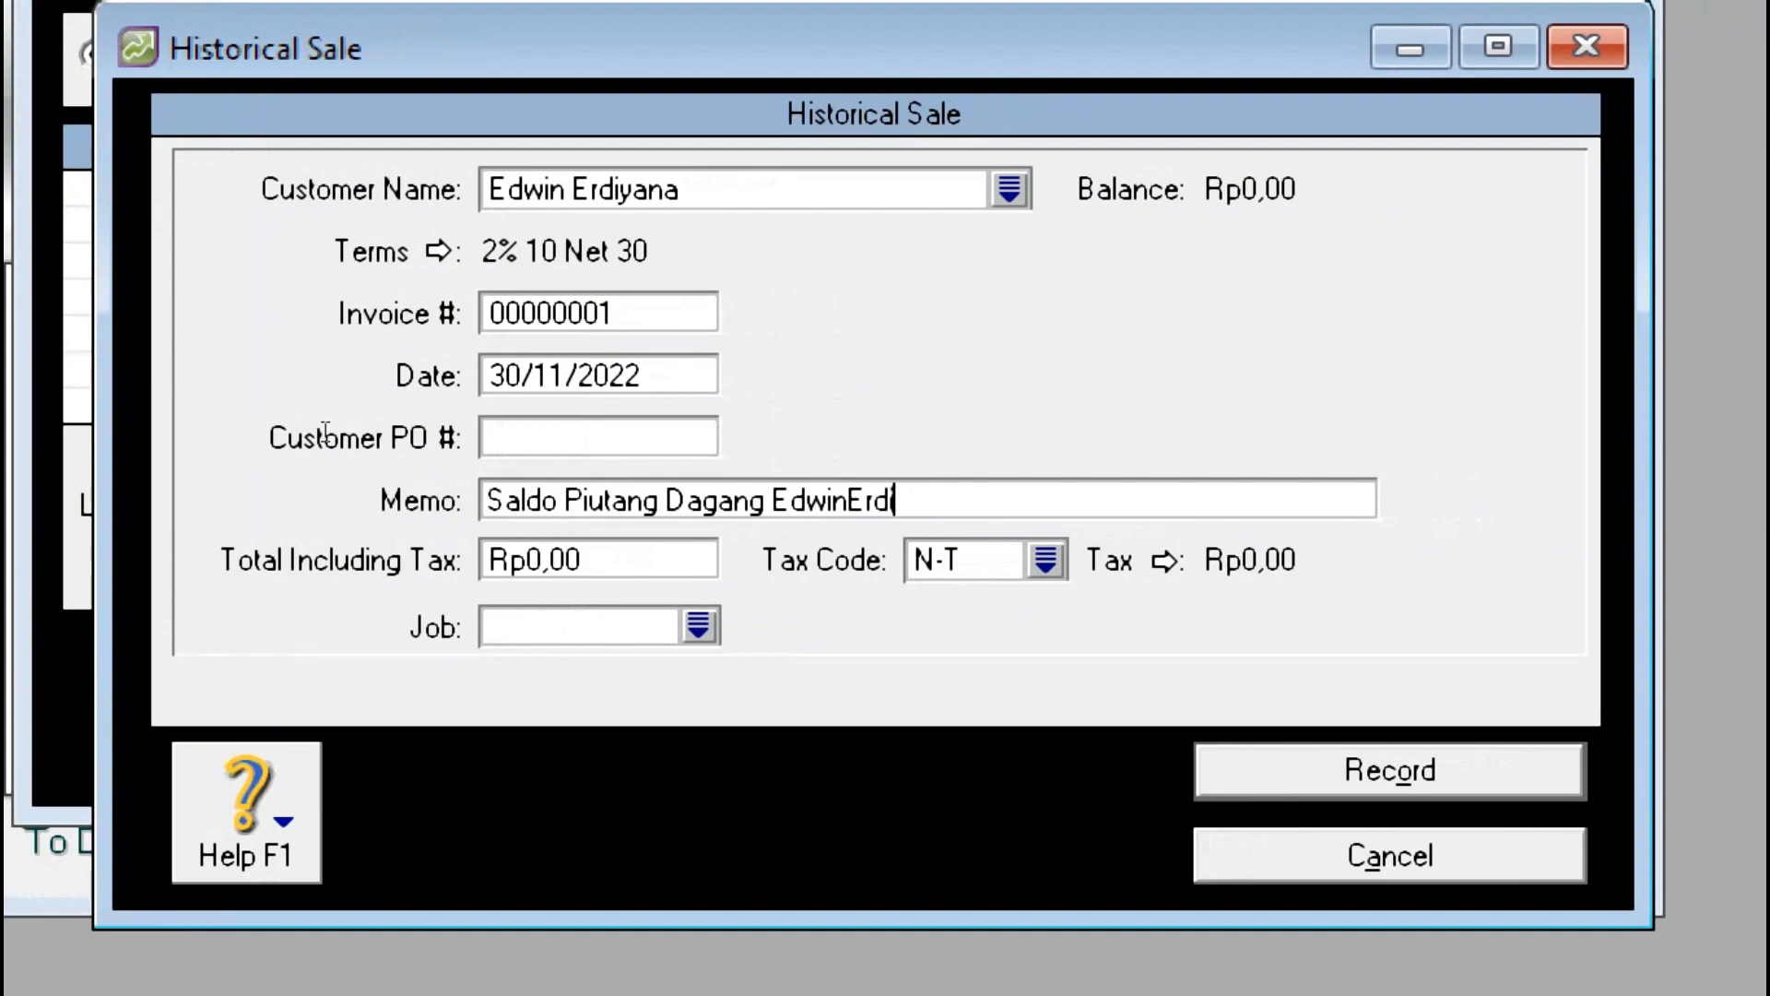
key(Left)
key(Left)
key(Left)
key(Left)
key(Left)
key(Left)
key(Left)
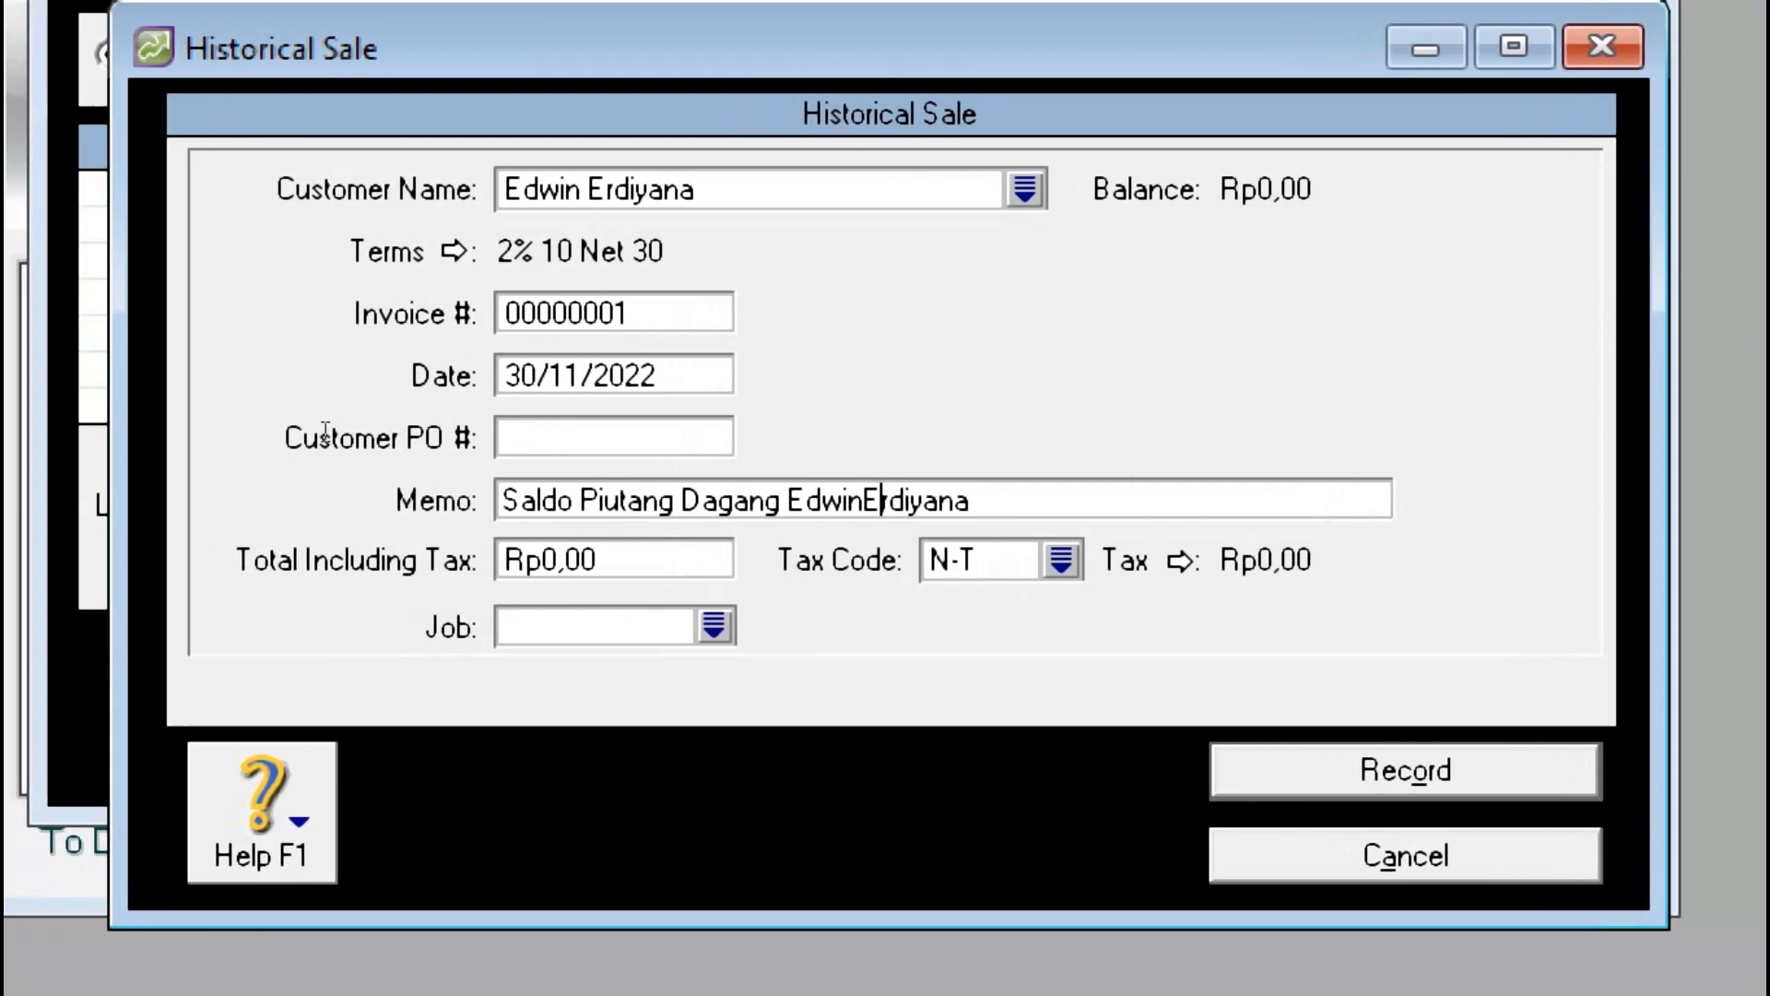
key(Left)
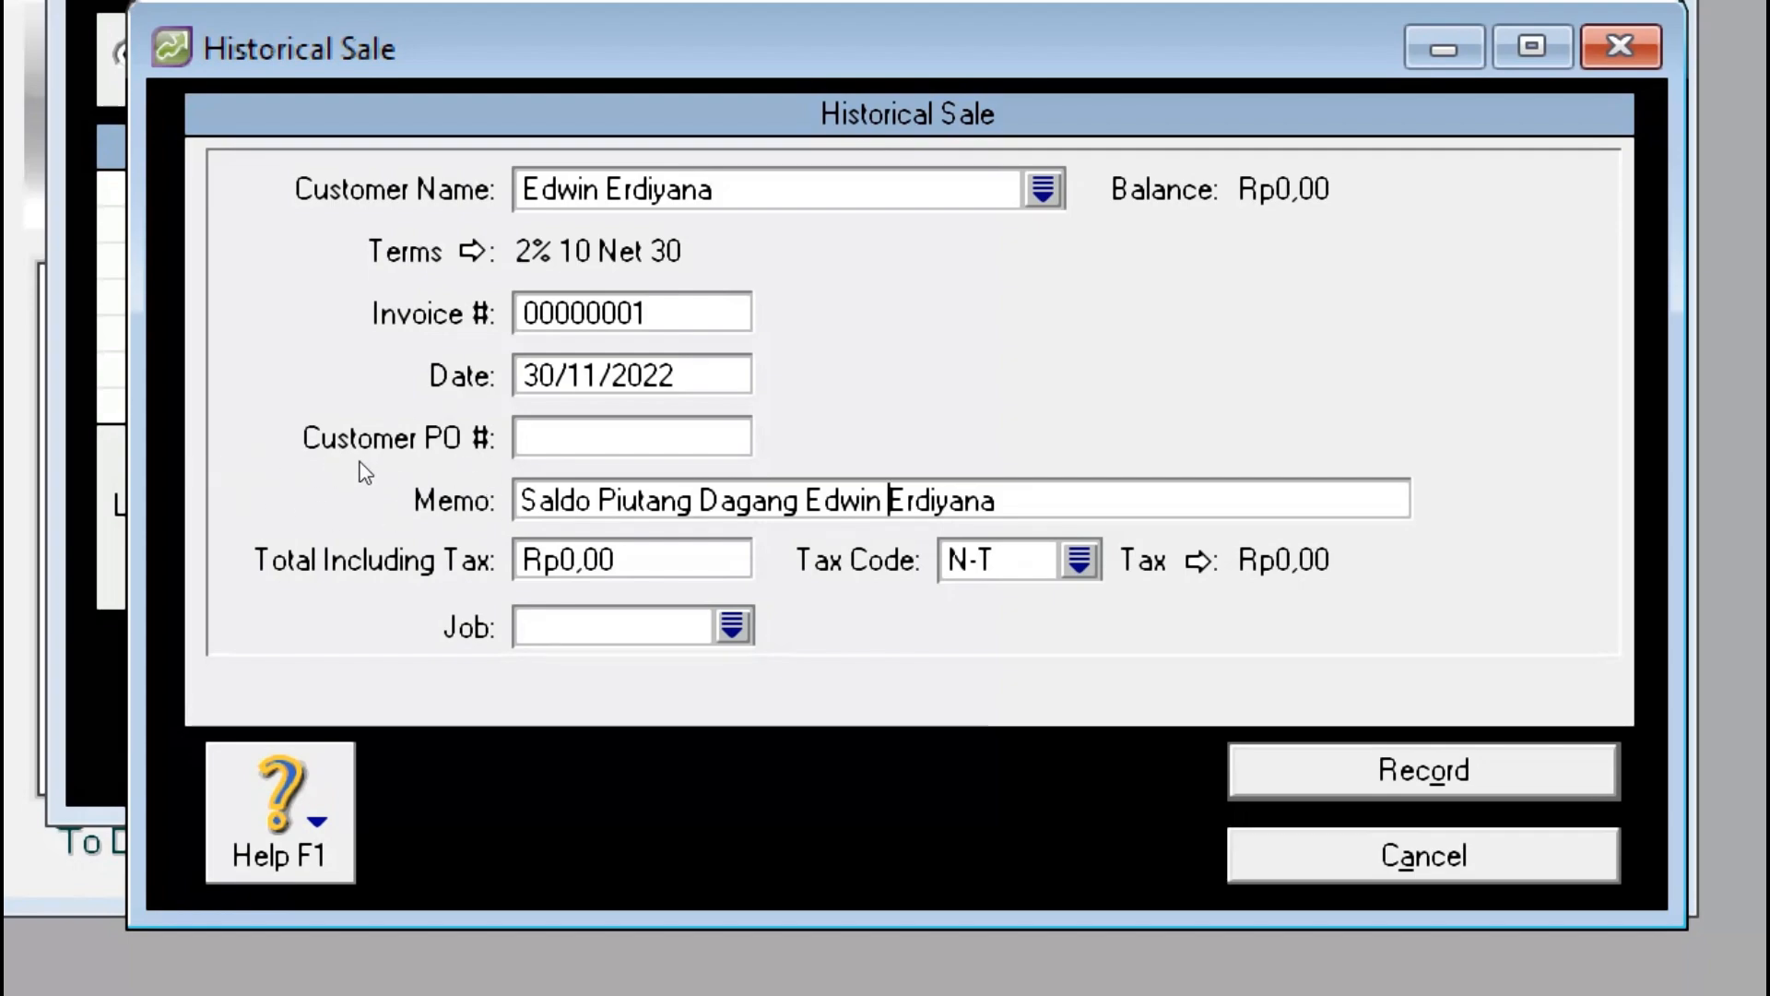
Step: Enter Rp40.000.000 as the total, verify it against the PDF, and record the sale
key(Tab)
key(alt+Tab)
key(alt+Tab)
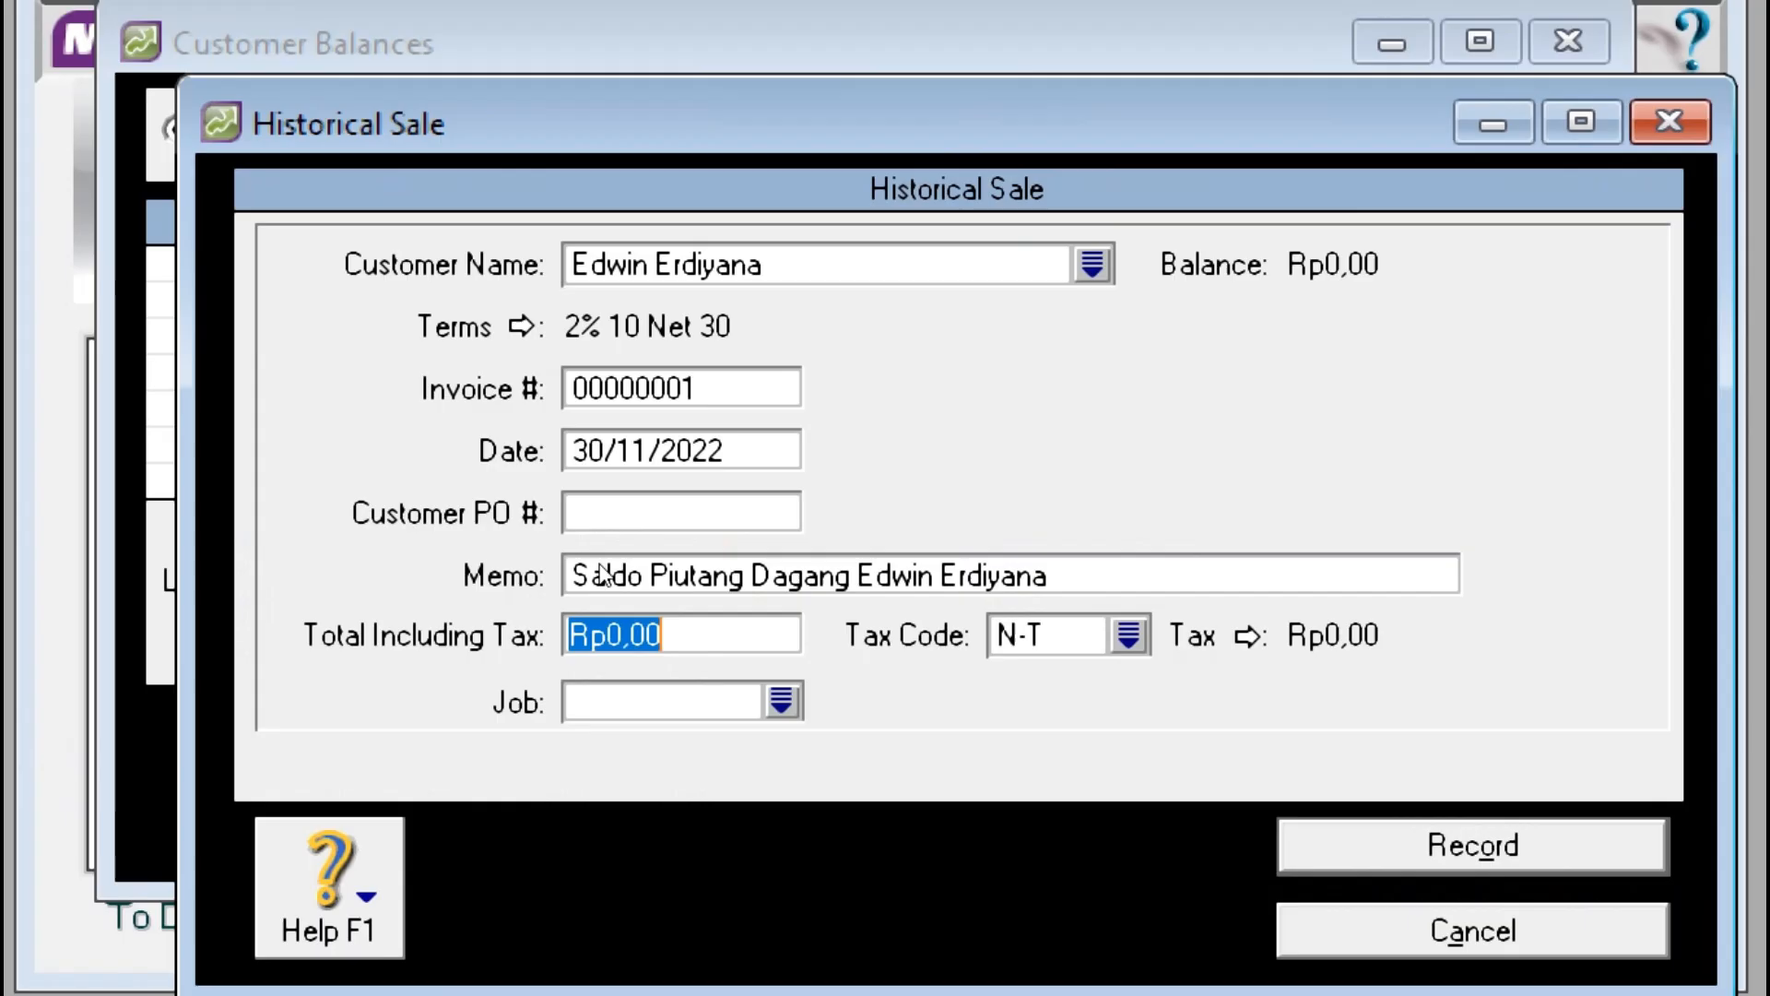
text(400)
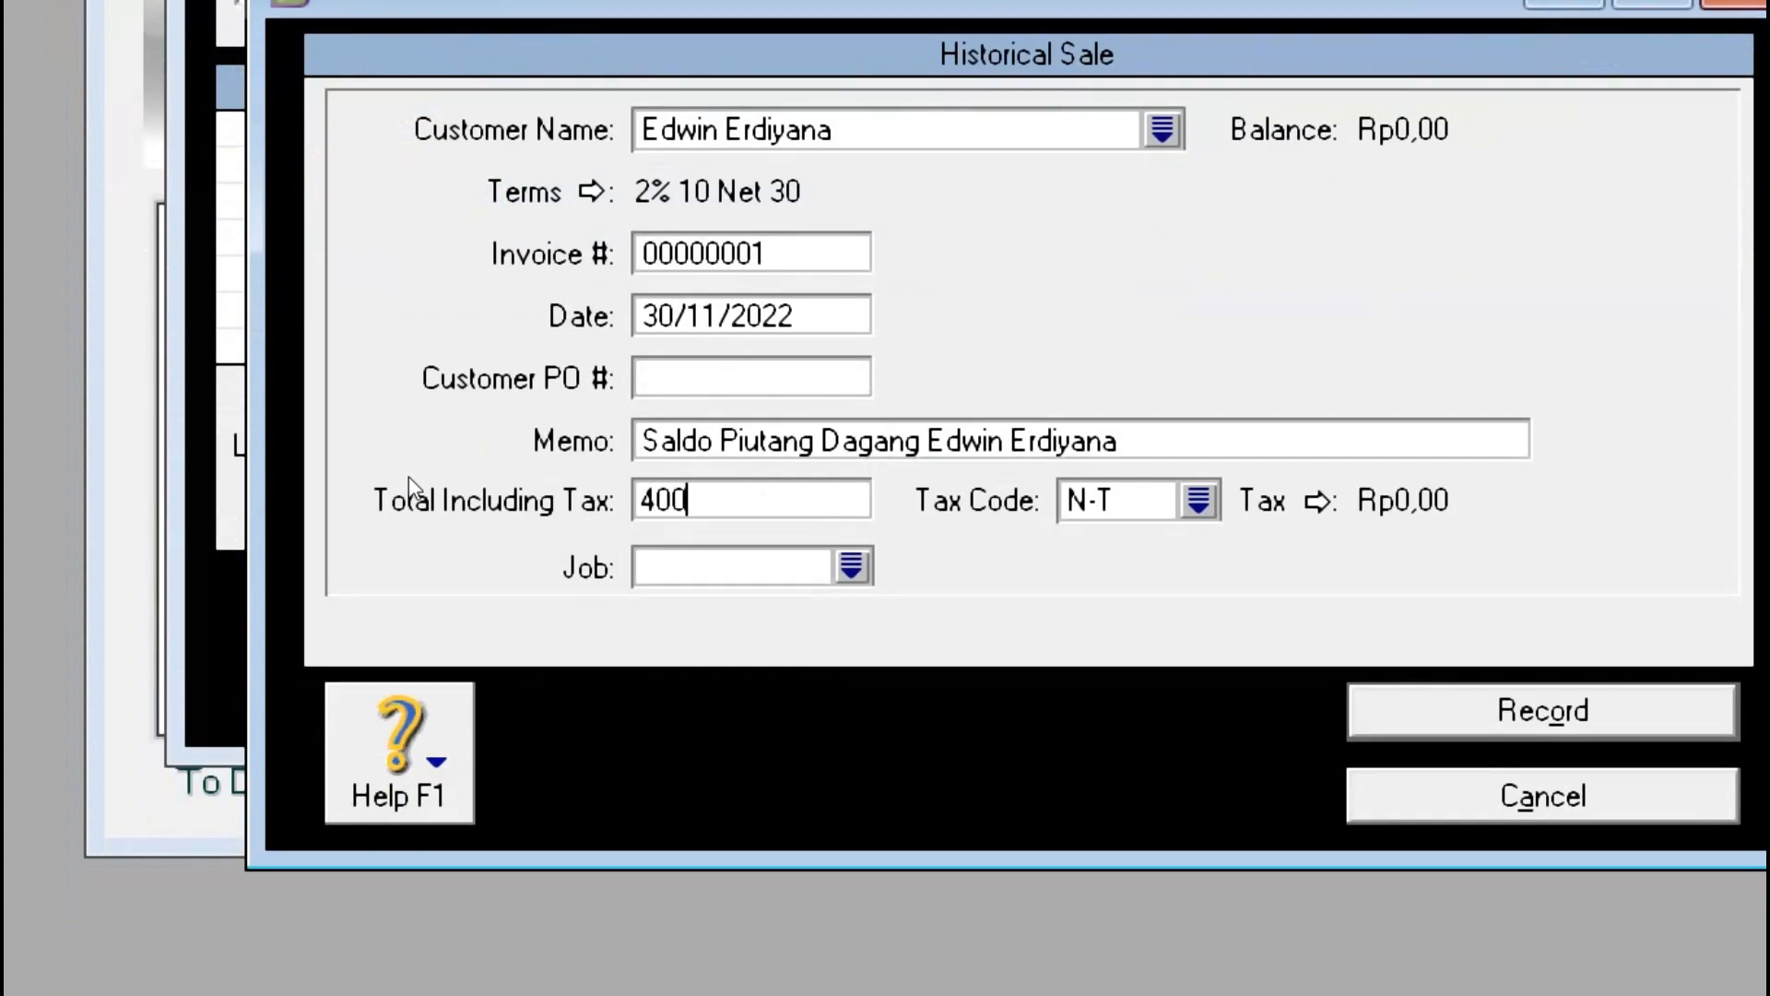
text(00000)
key(shift+Tab)
key(Tab)
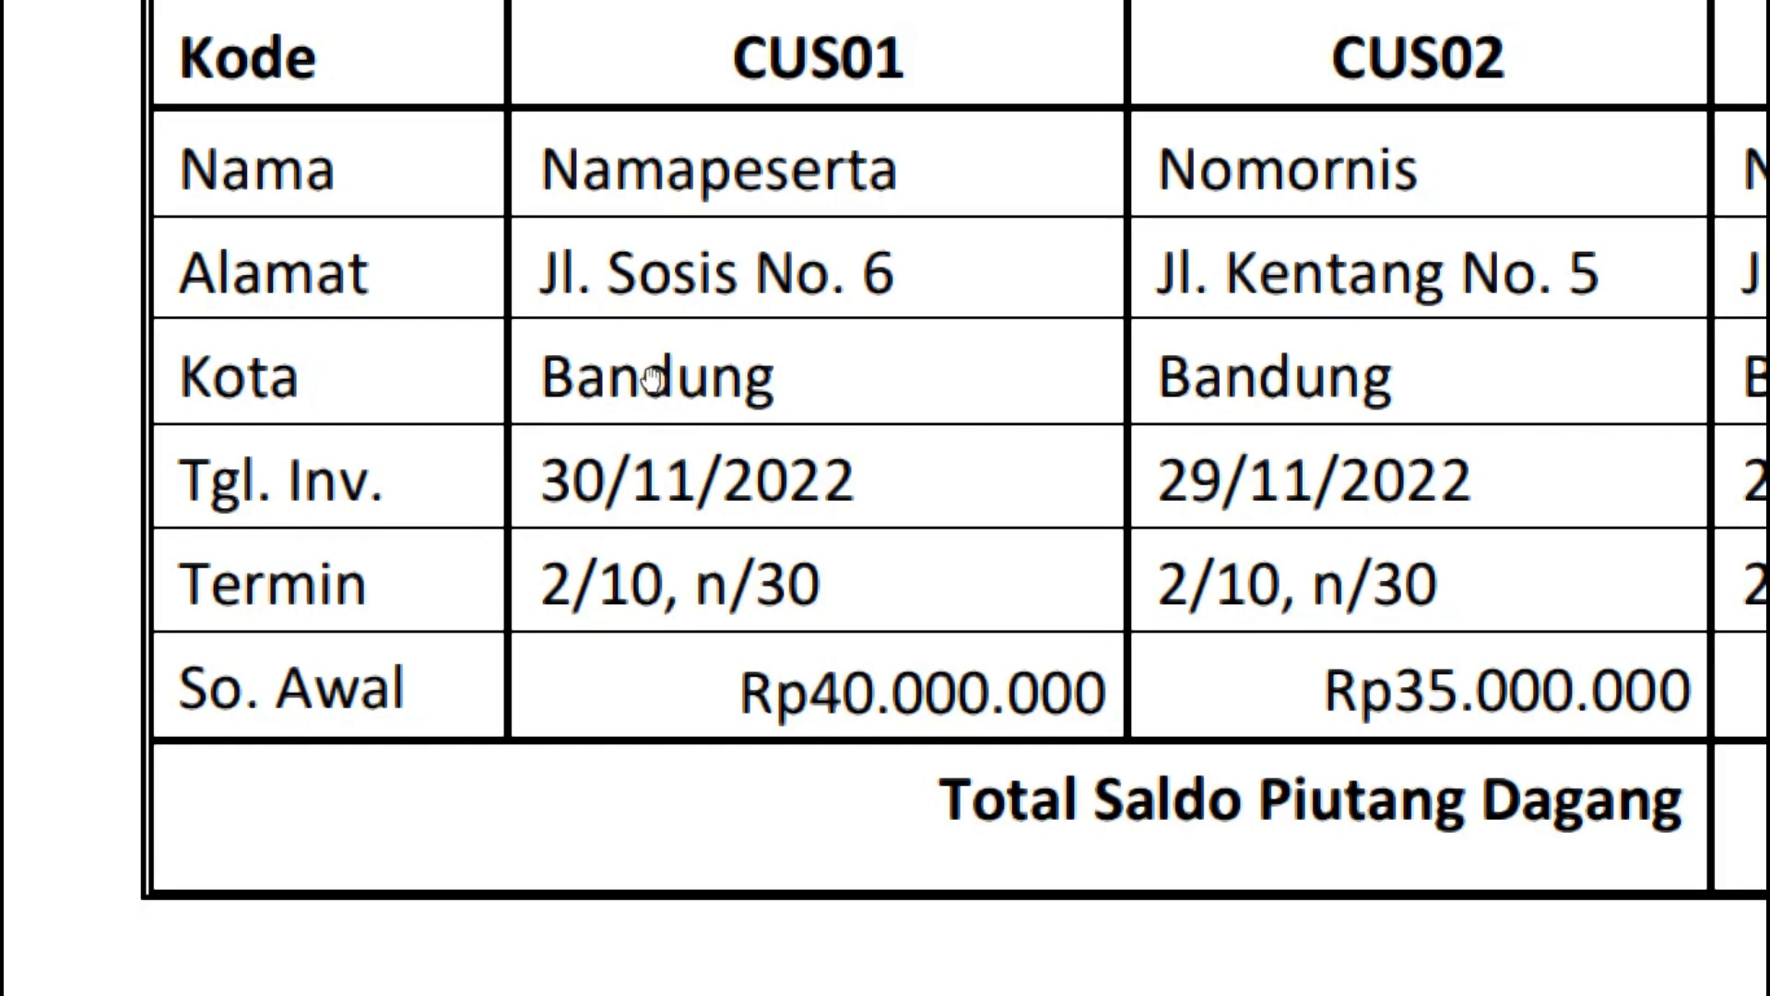
key(alt+Tab)
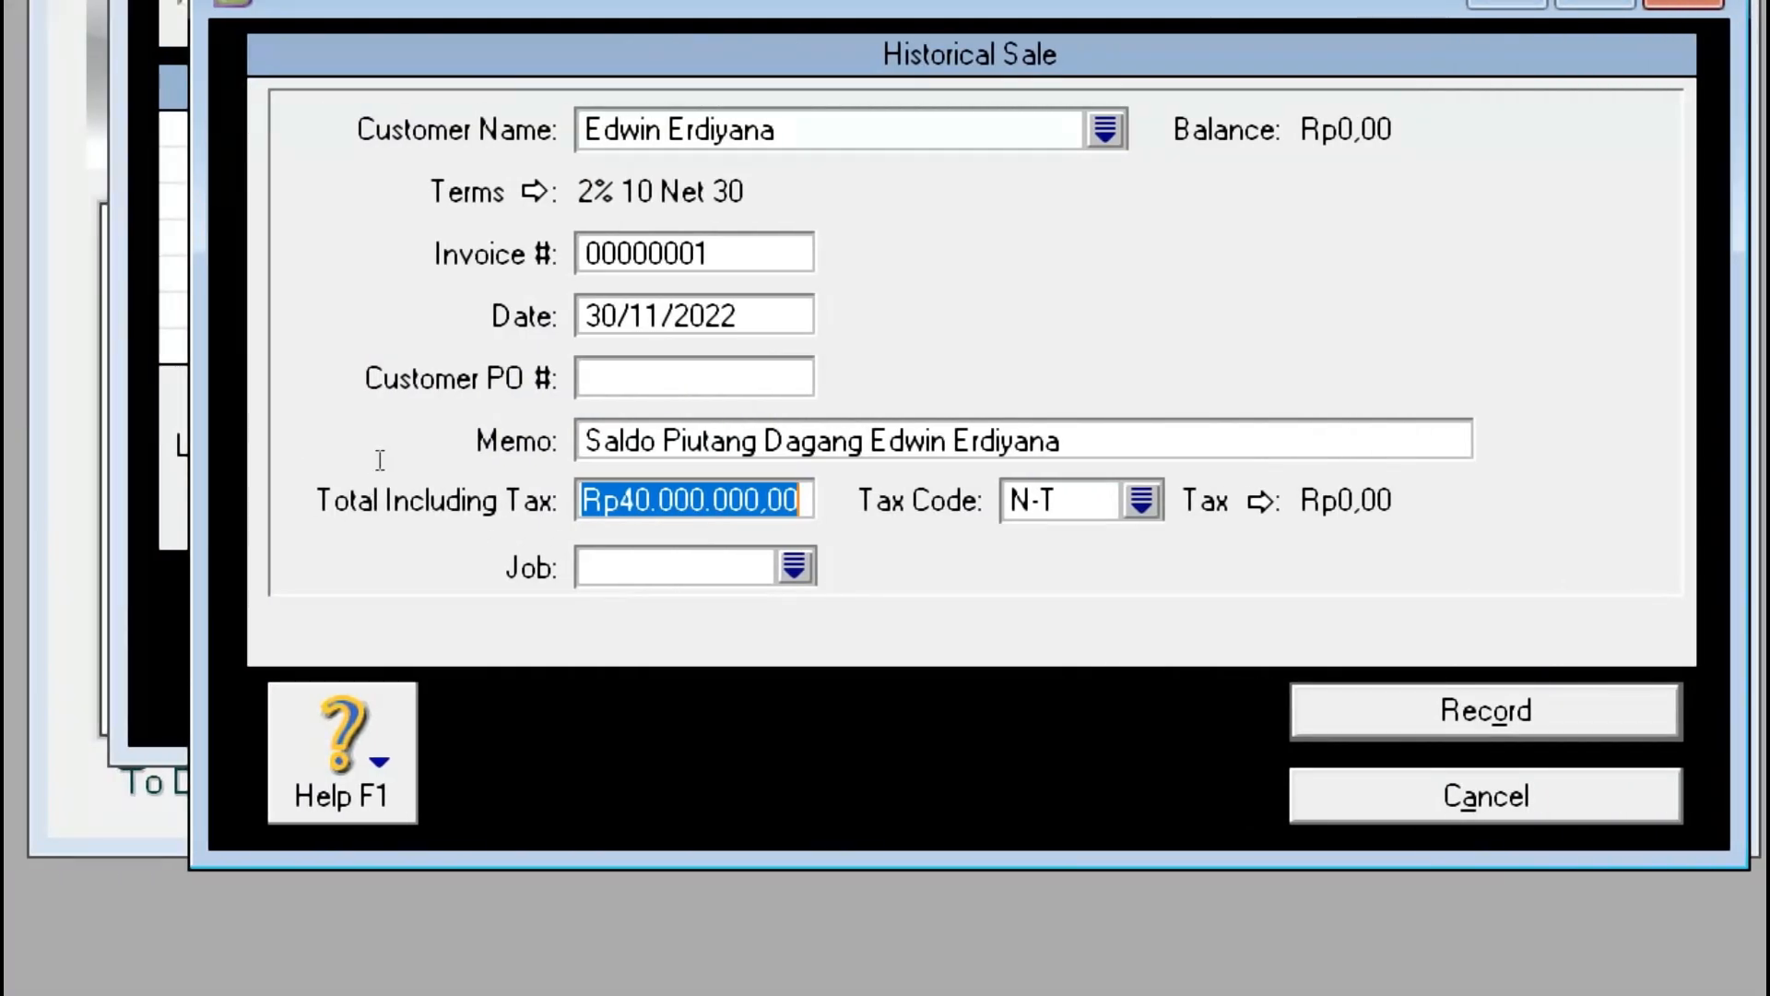
click(379, 459)
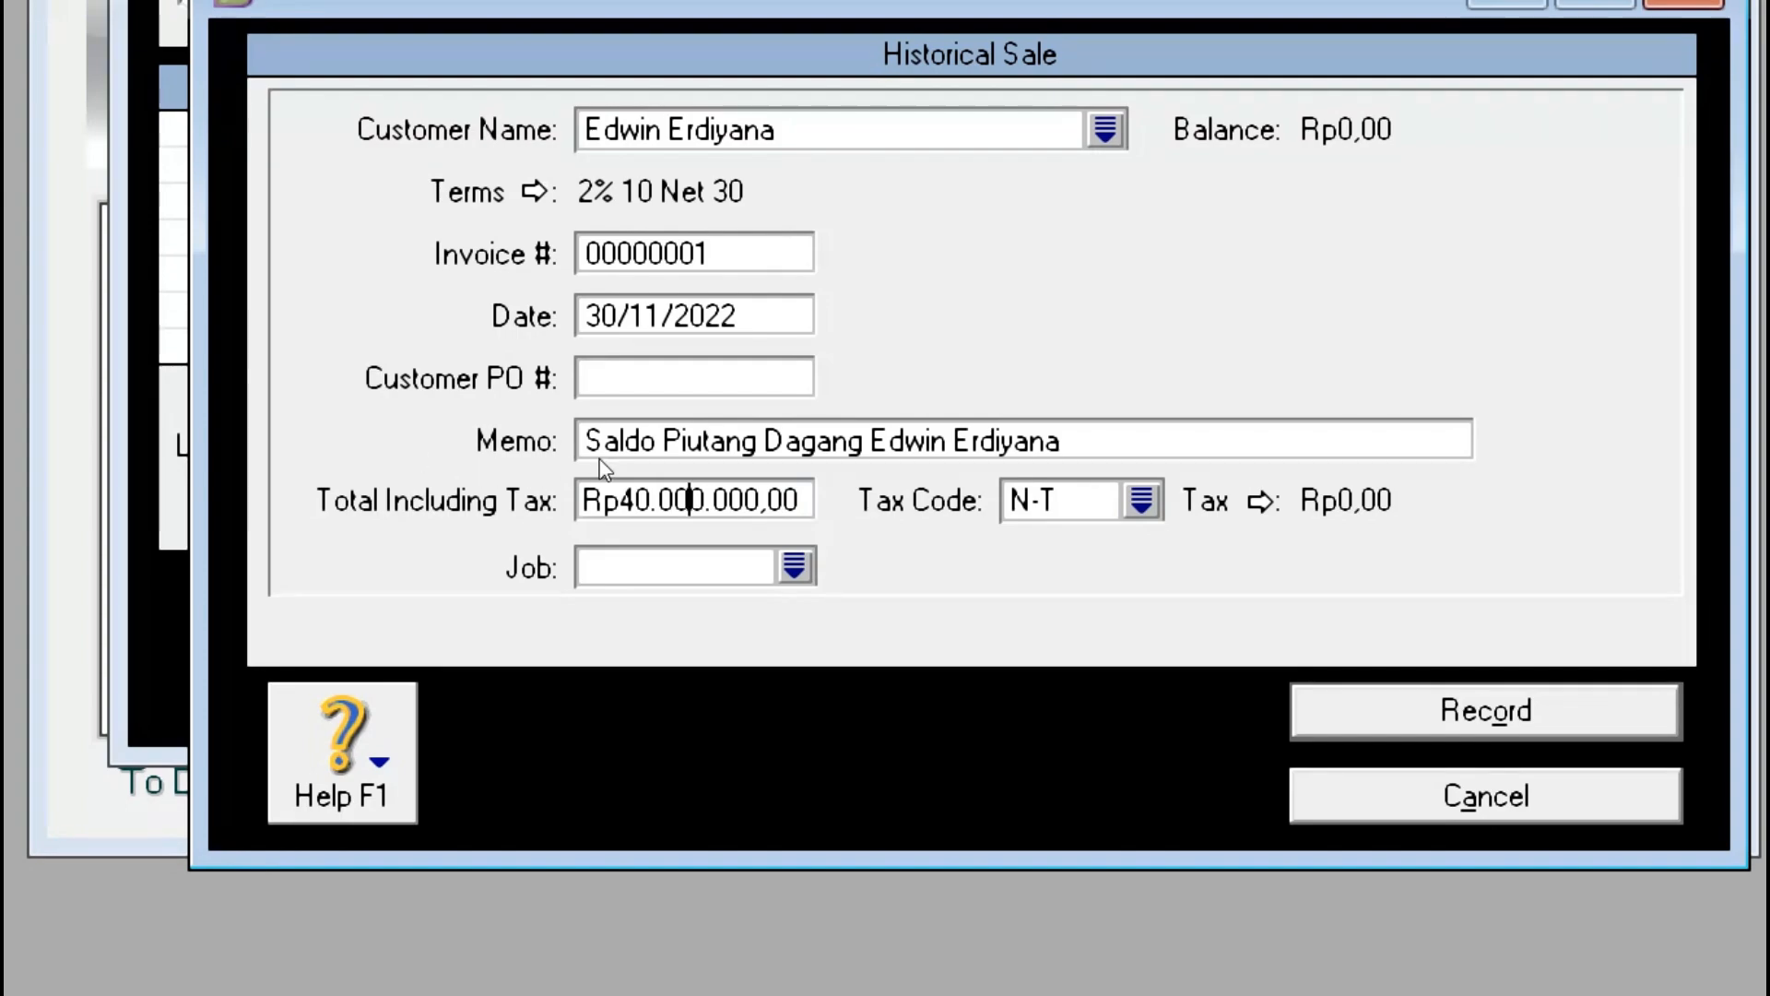
click(380, 451)
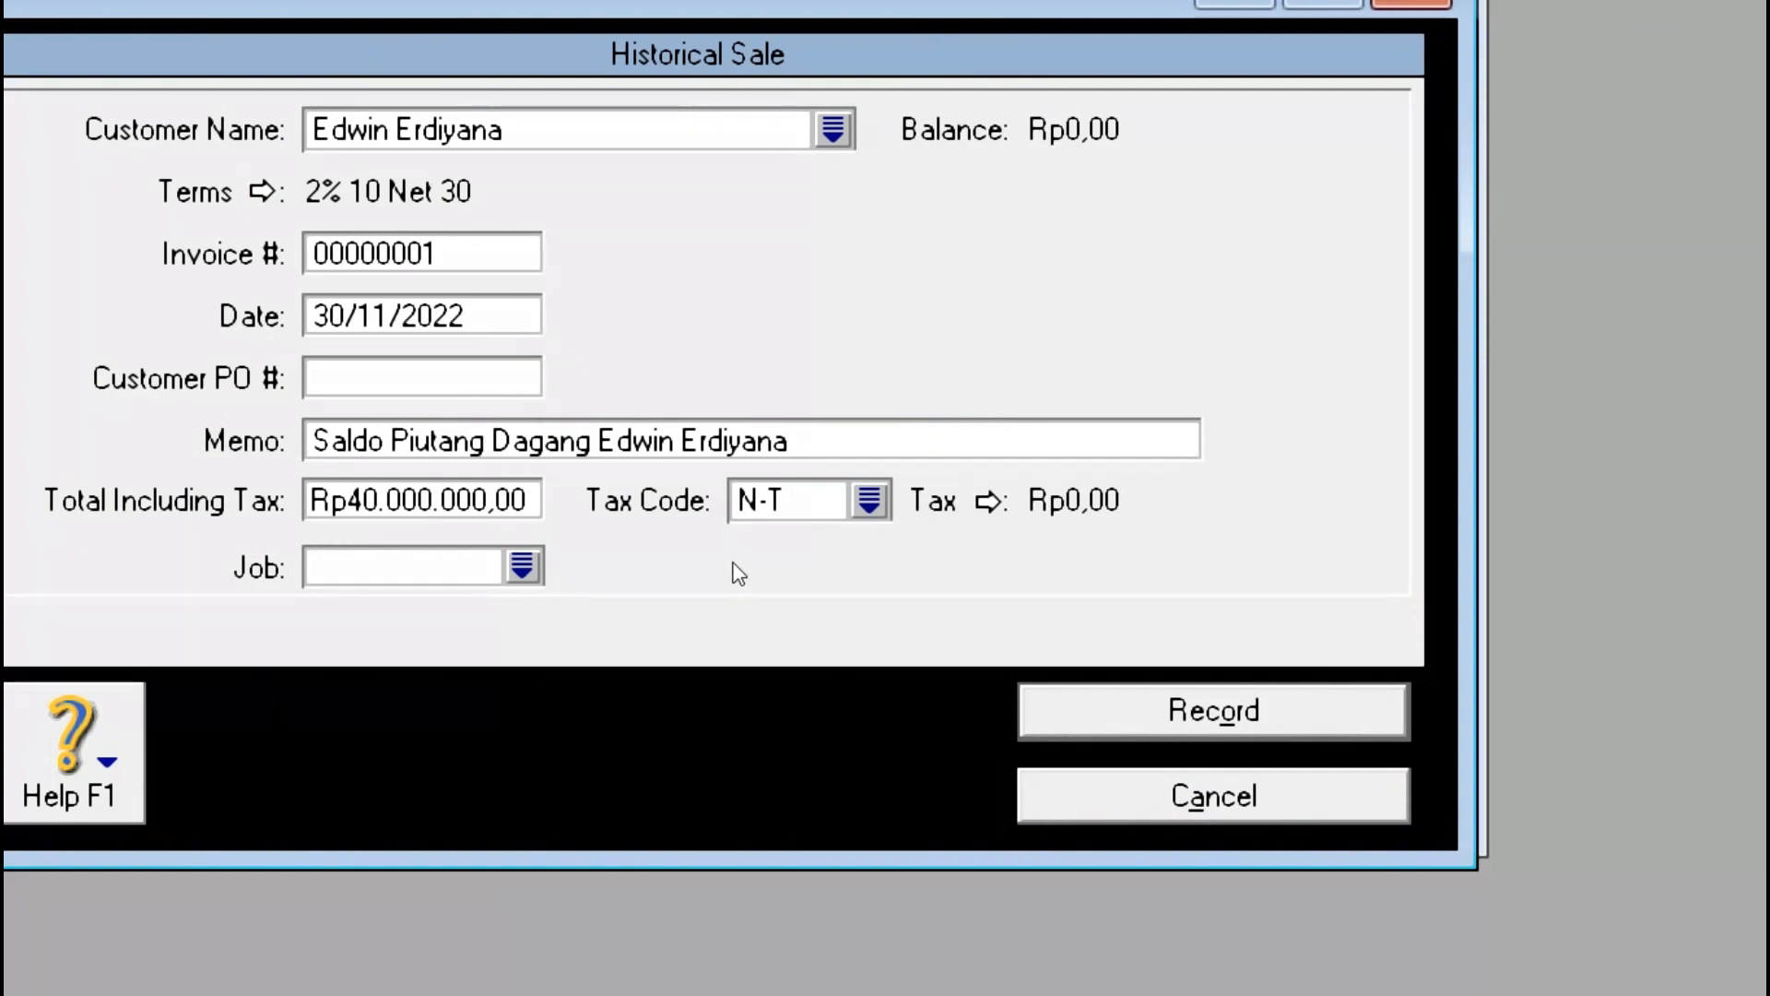
key(Return)
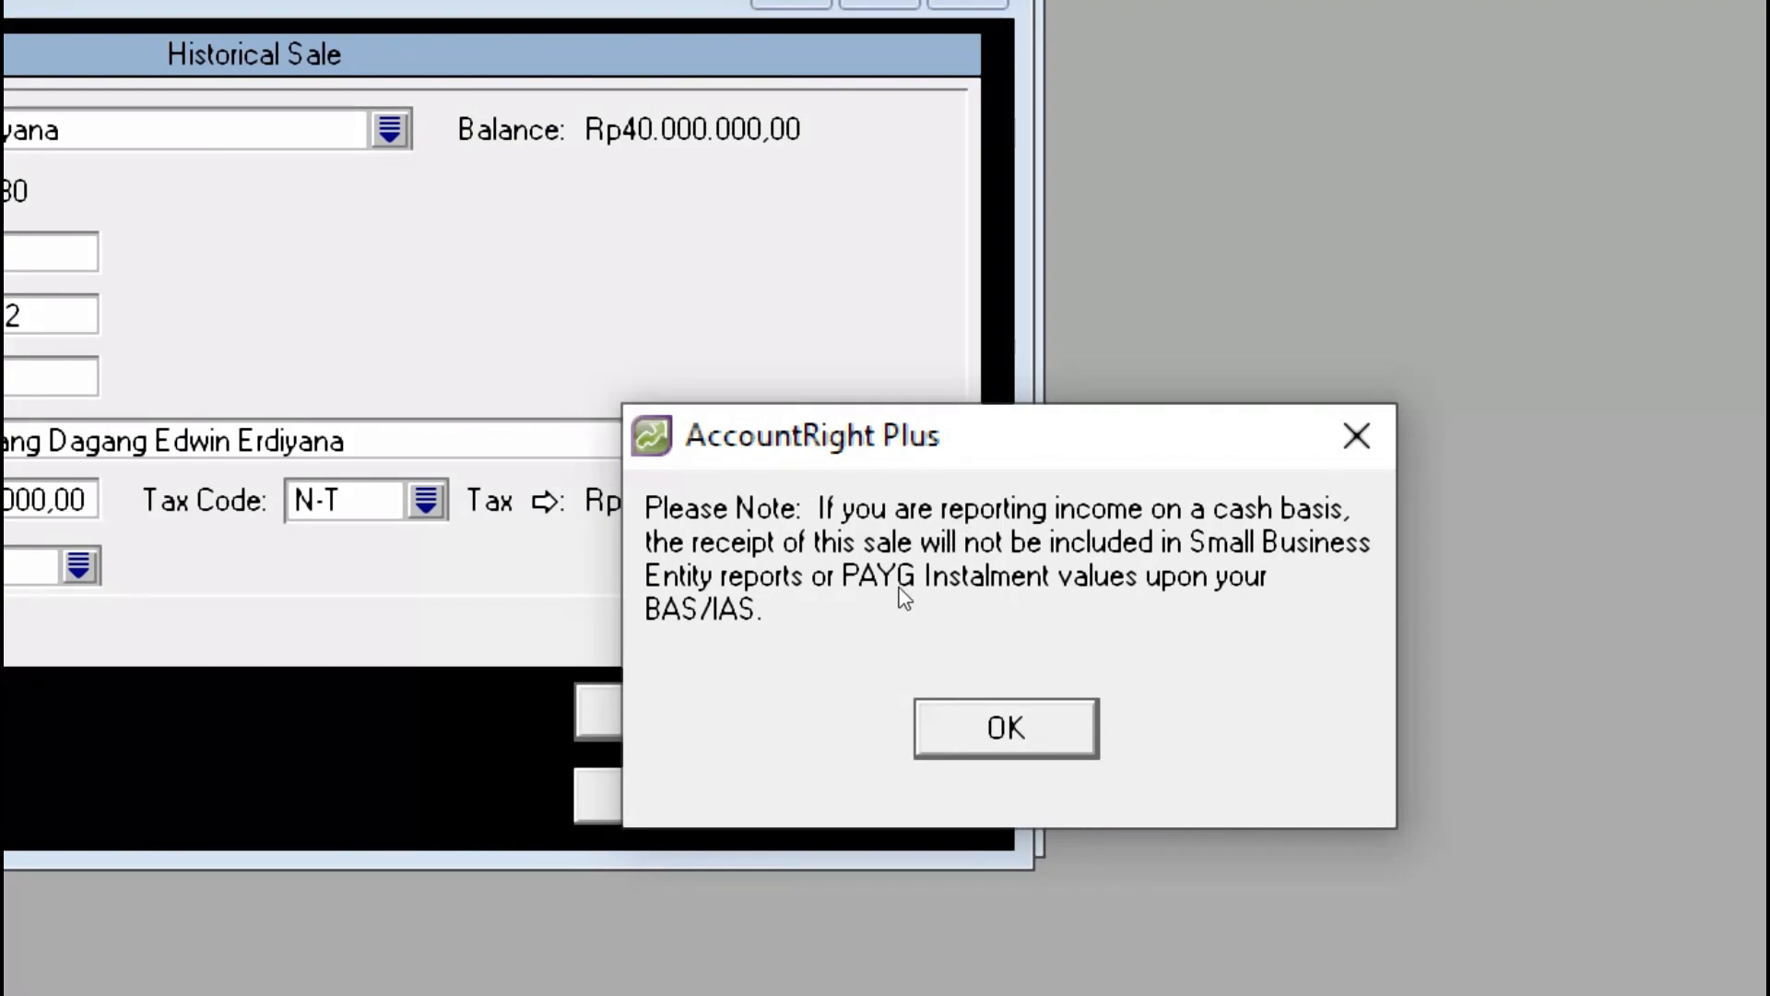
Step: Dismiss the cash-basis note, switch Customer Detail to CUS02, and start a new historical sale
key(Return)
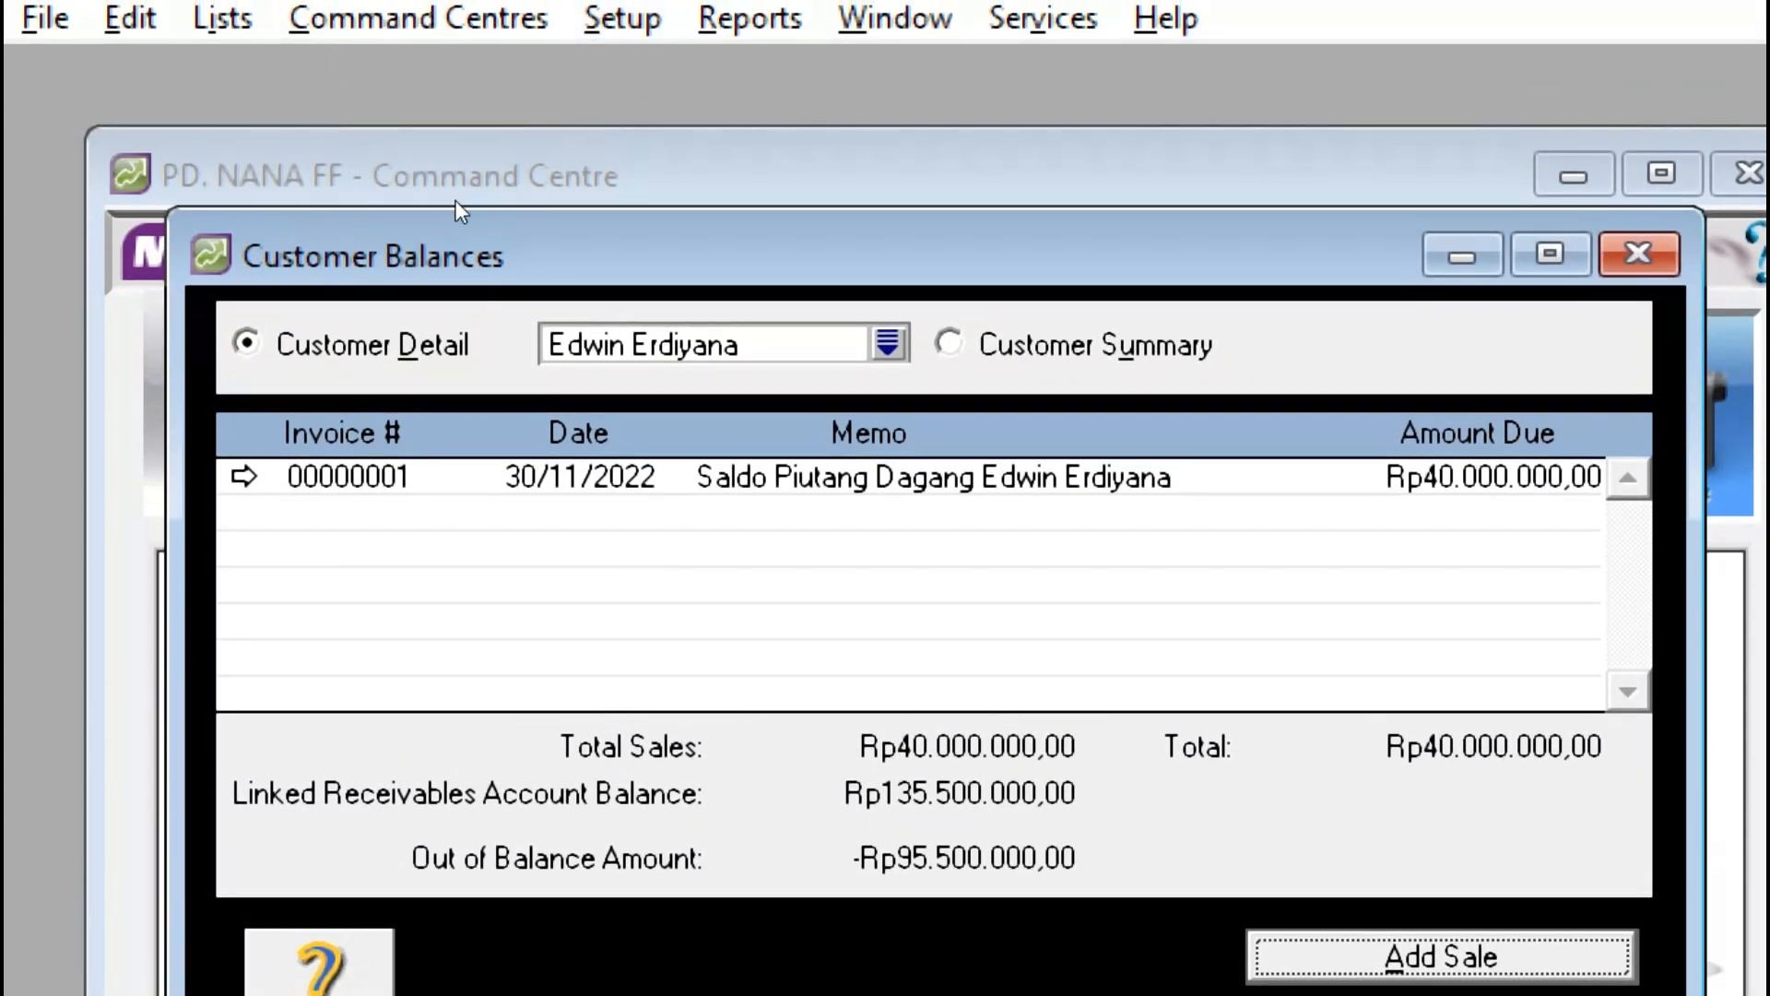
click(888, 343)
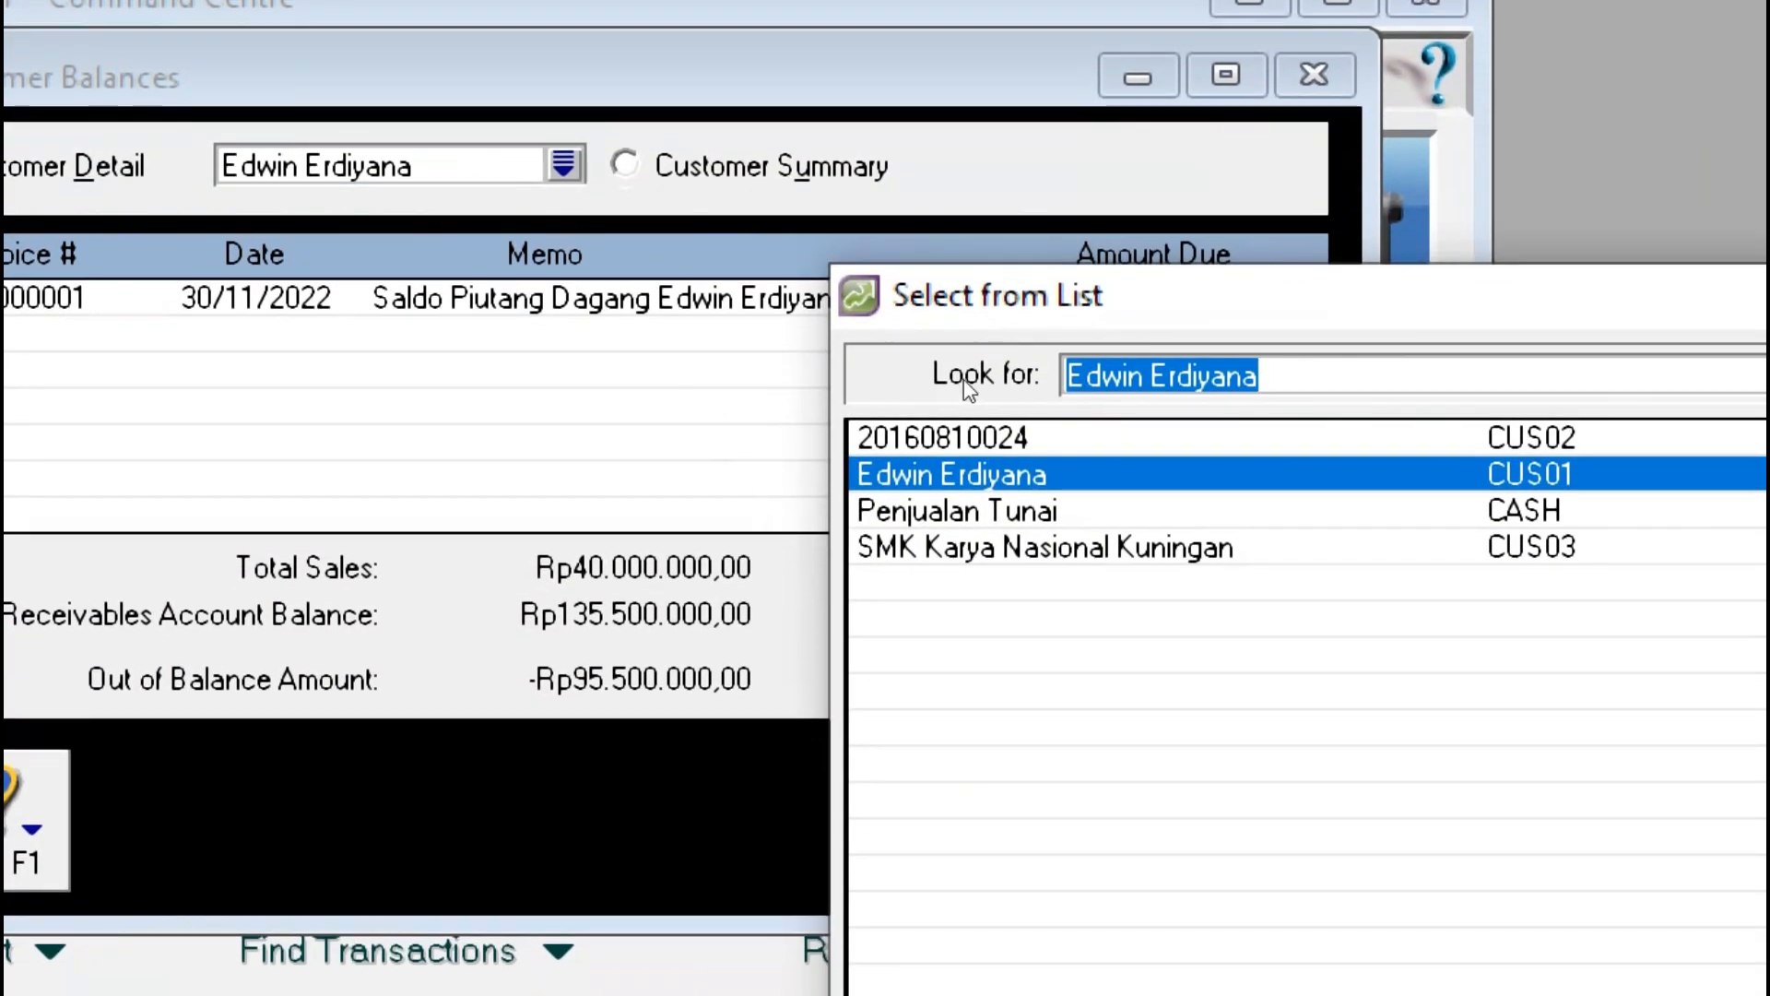
key(Up)
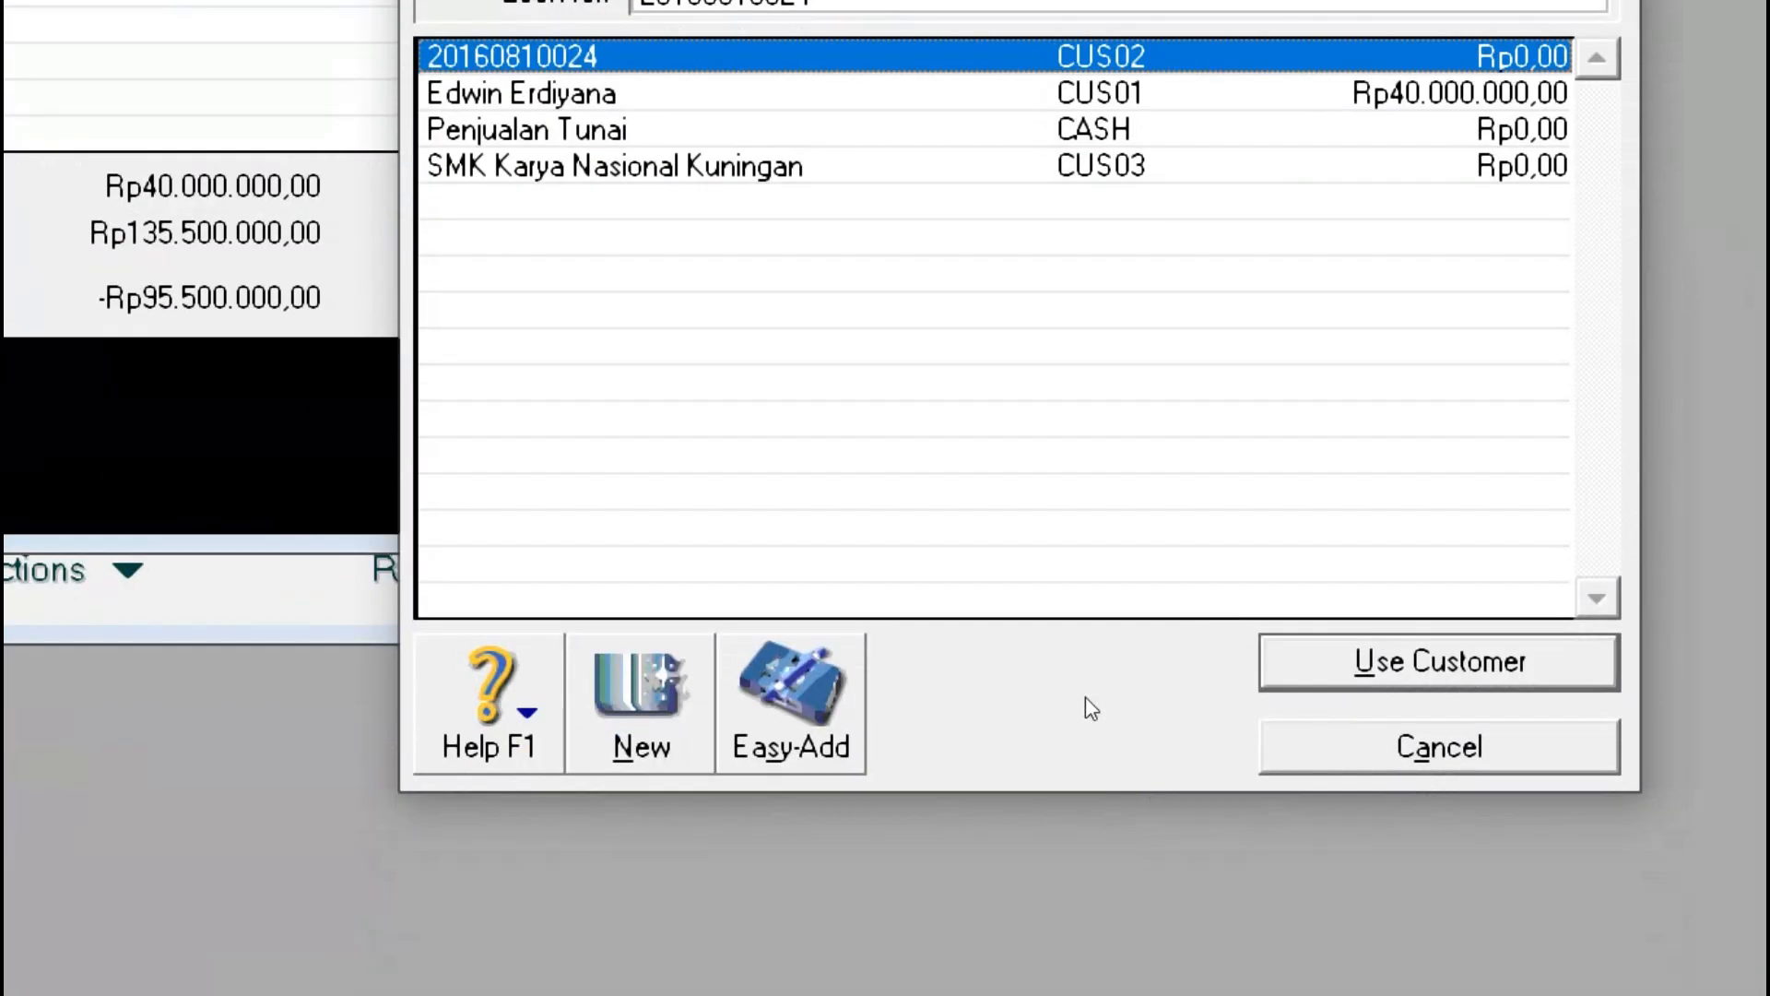
click(1065, 645)
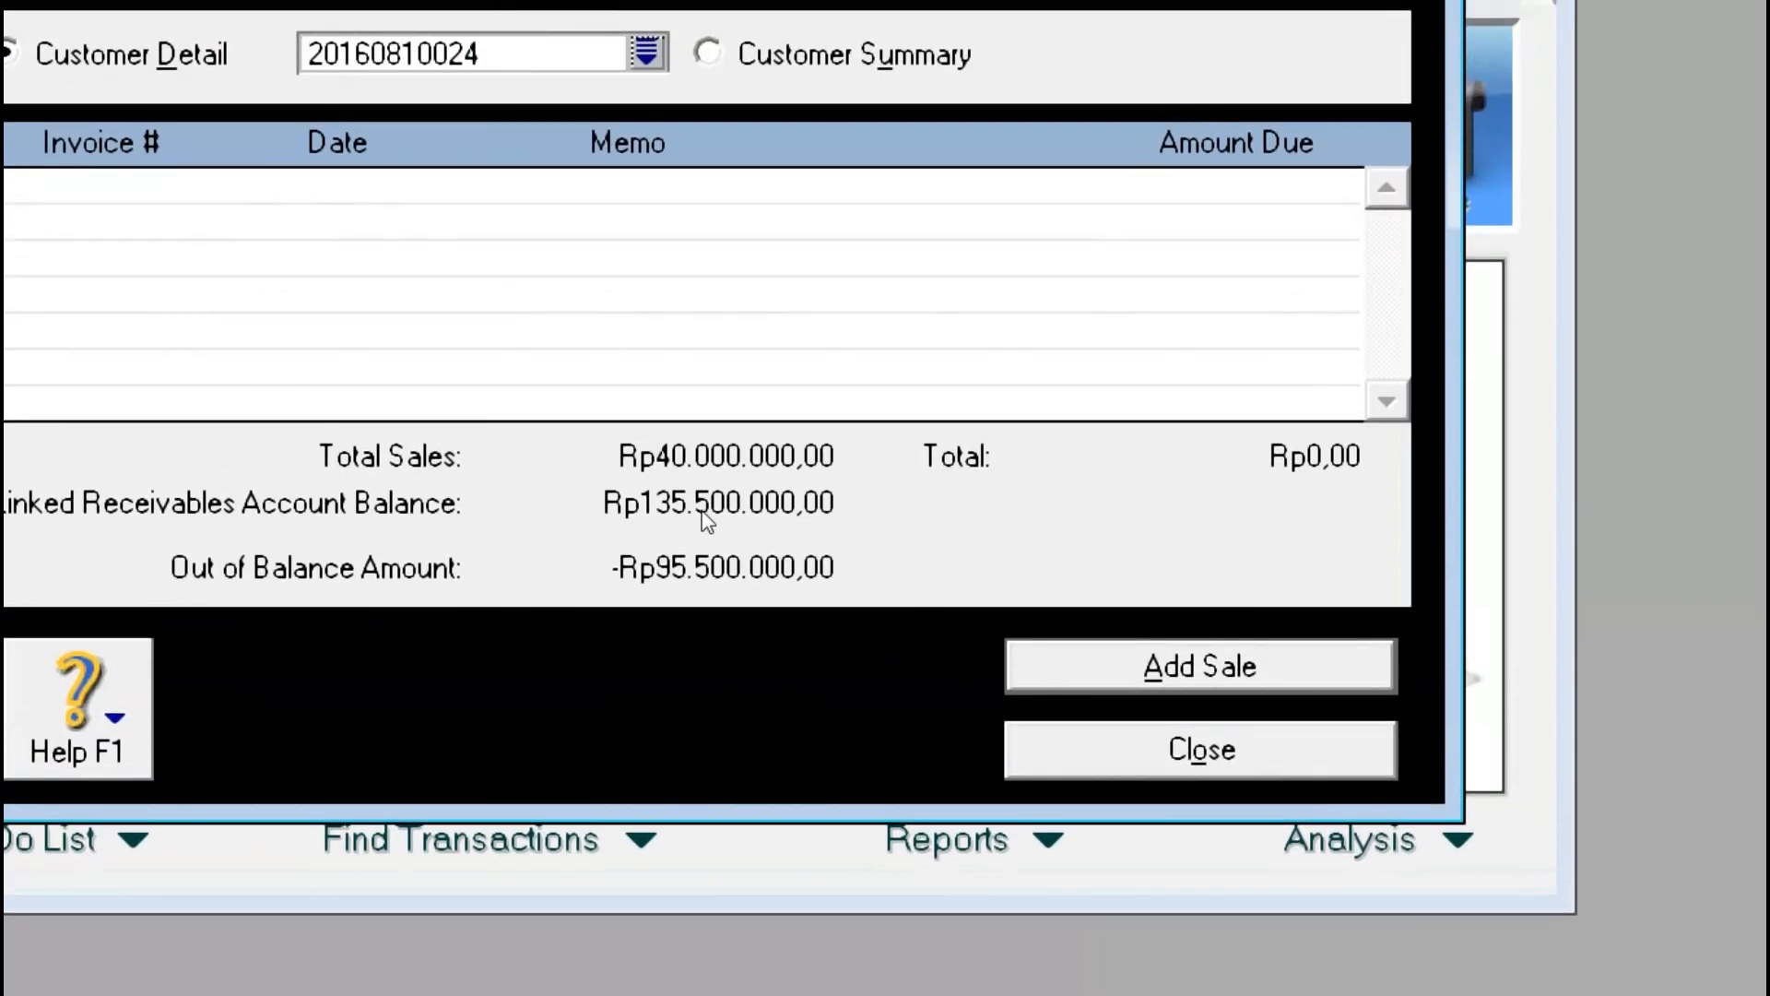
key(alt+a)
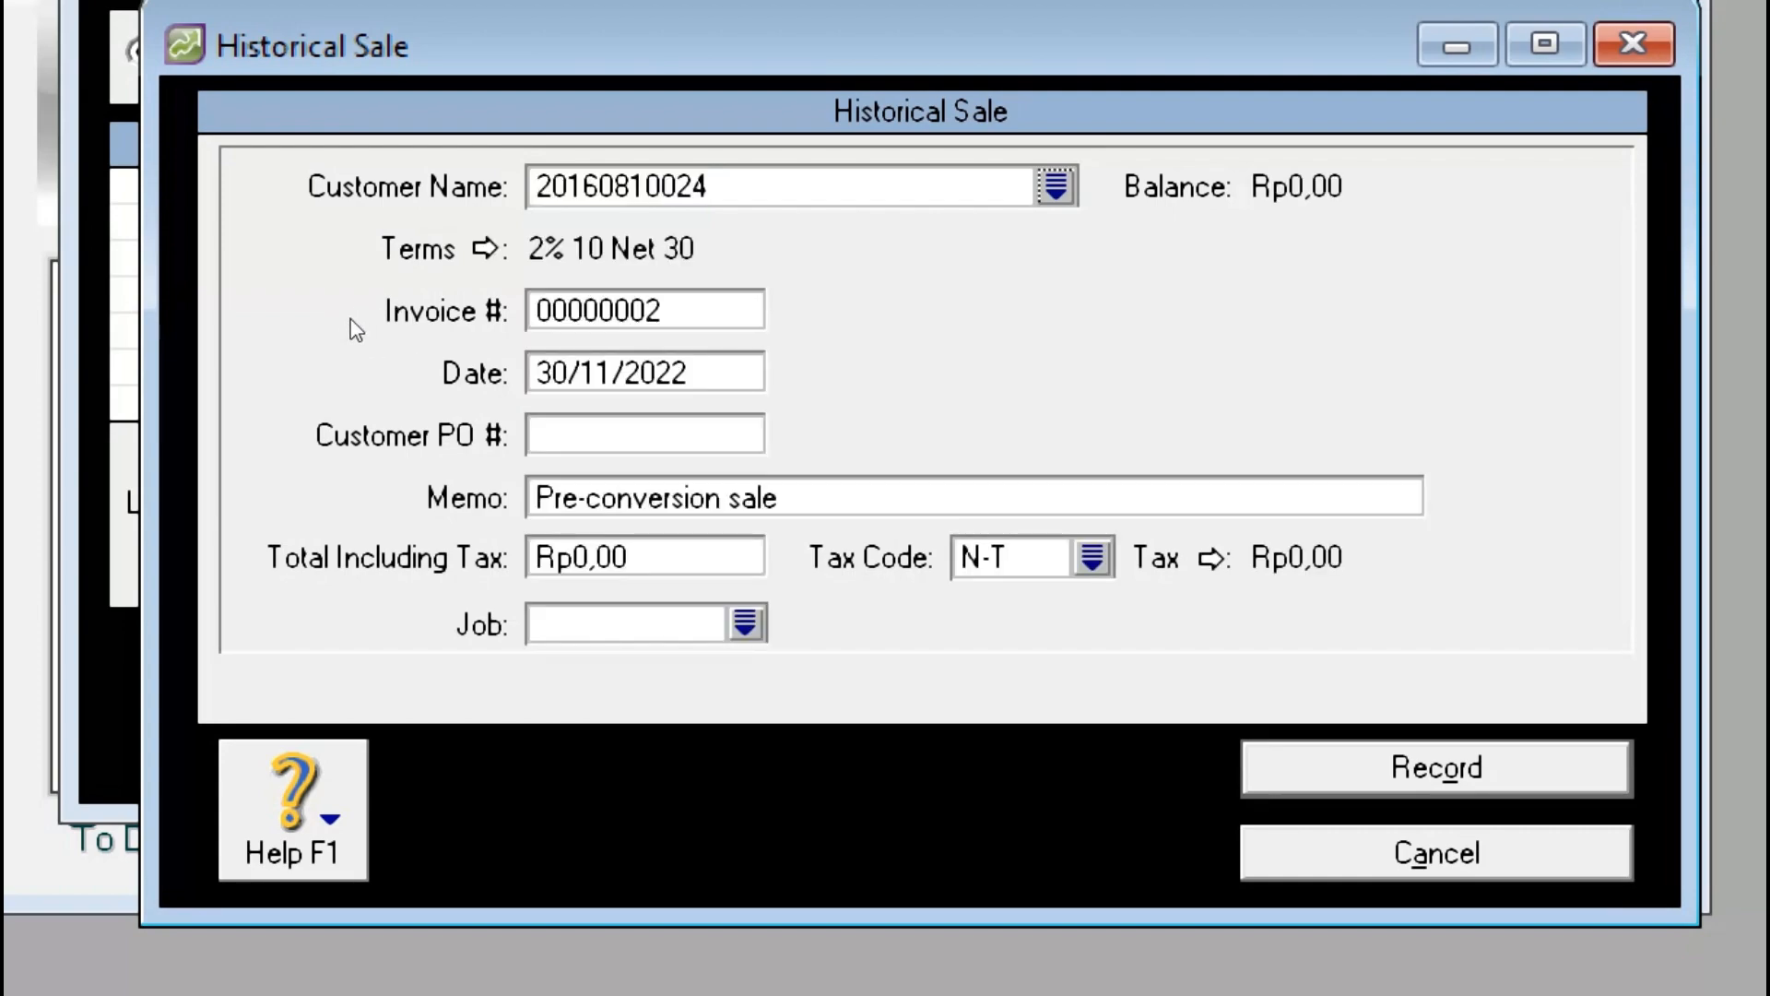
Step: Keep invoice 00000002 and change the sale date to 29/11/2022
click(388, 347)
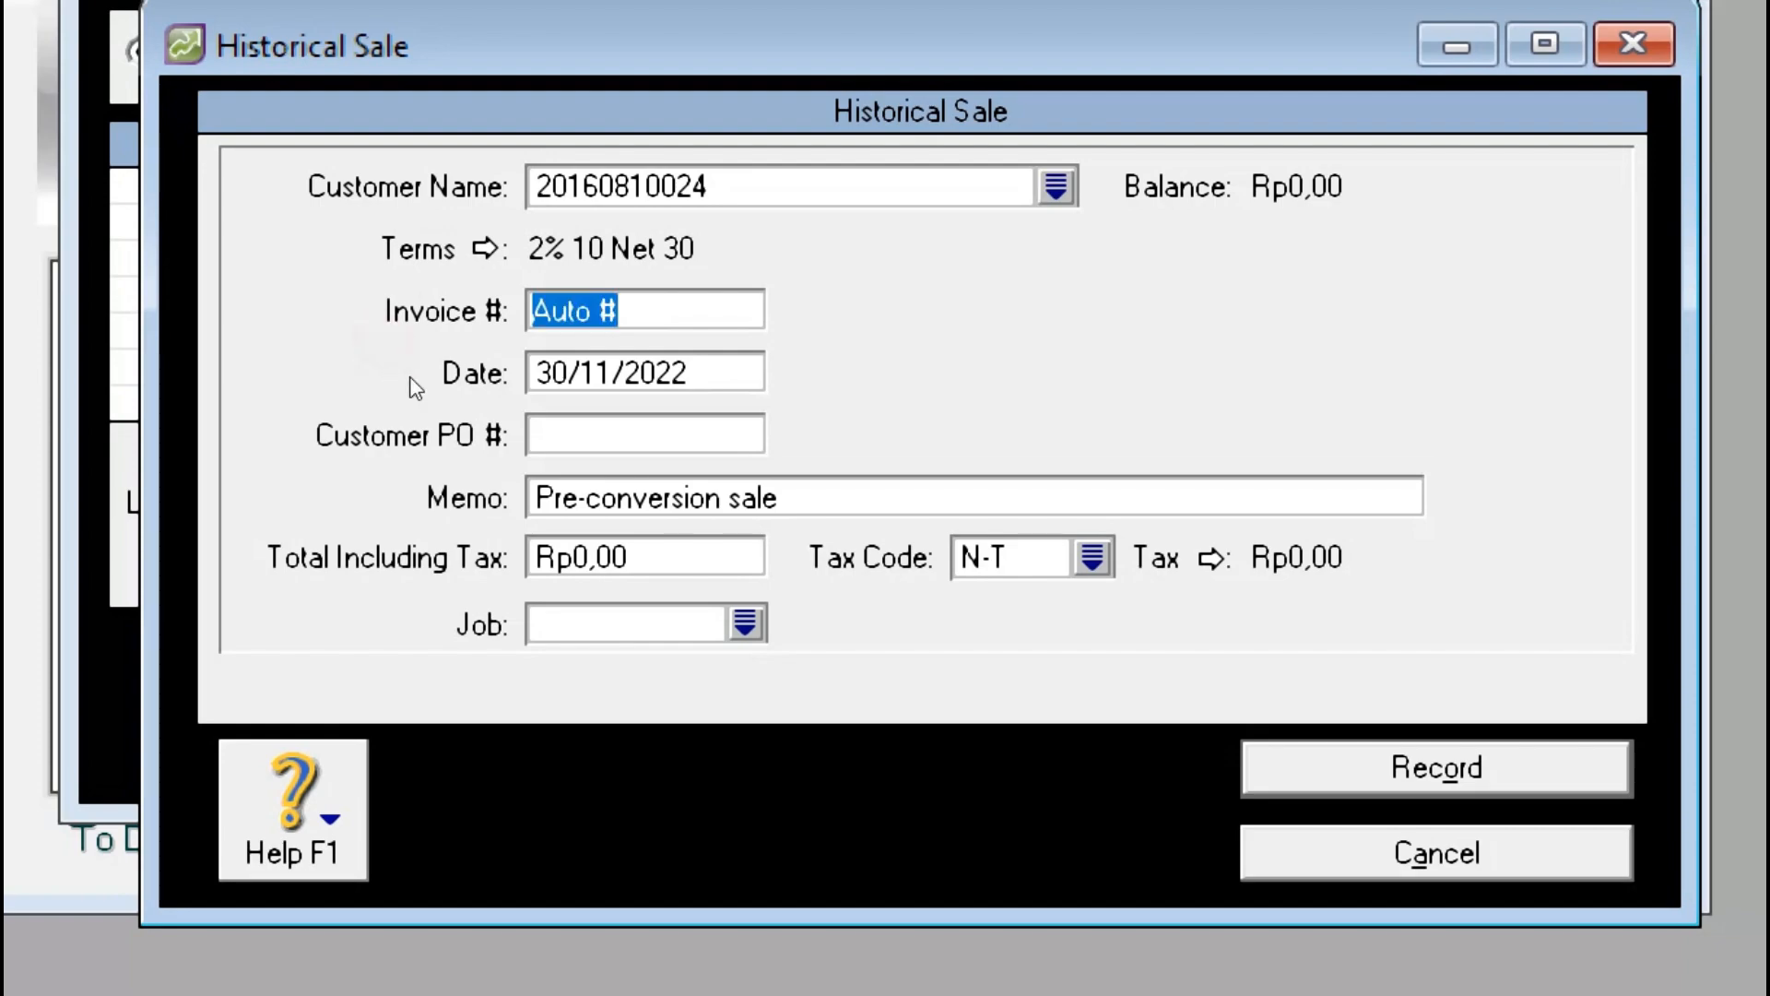
key(Tab)
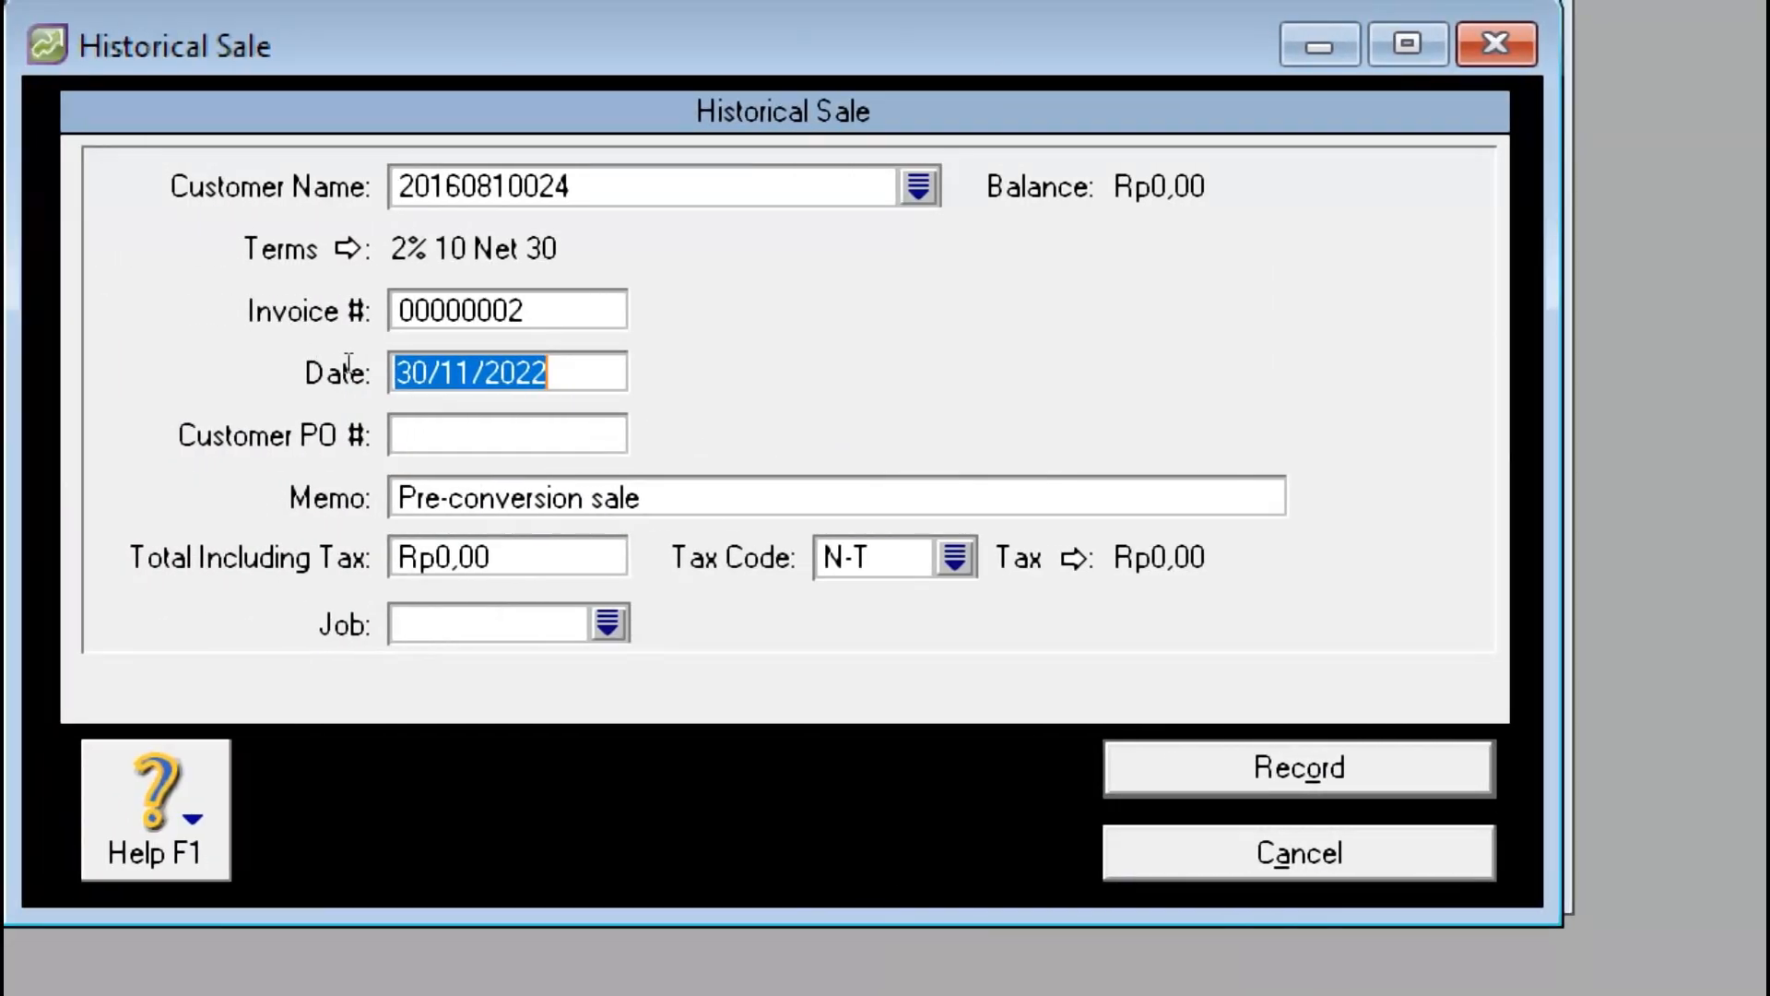
click(358, 362)
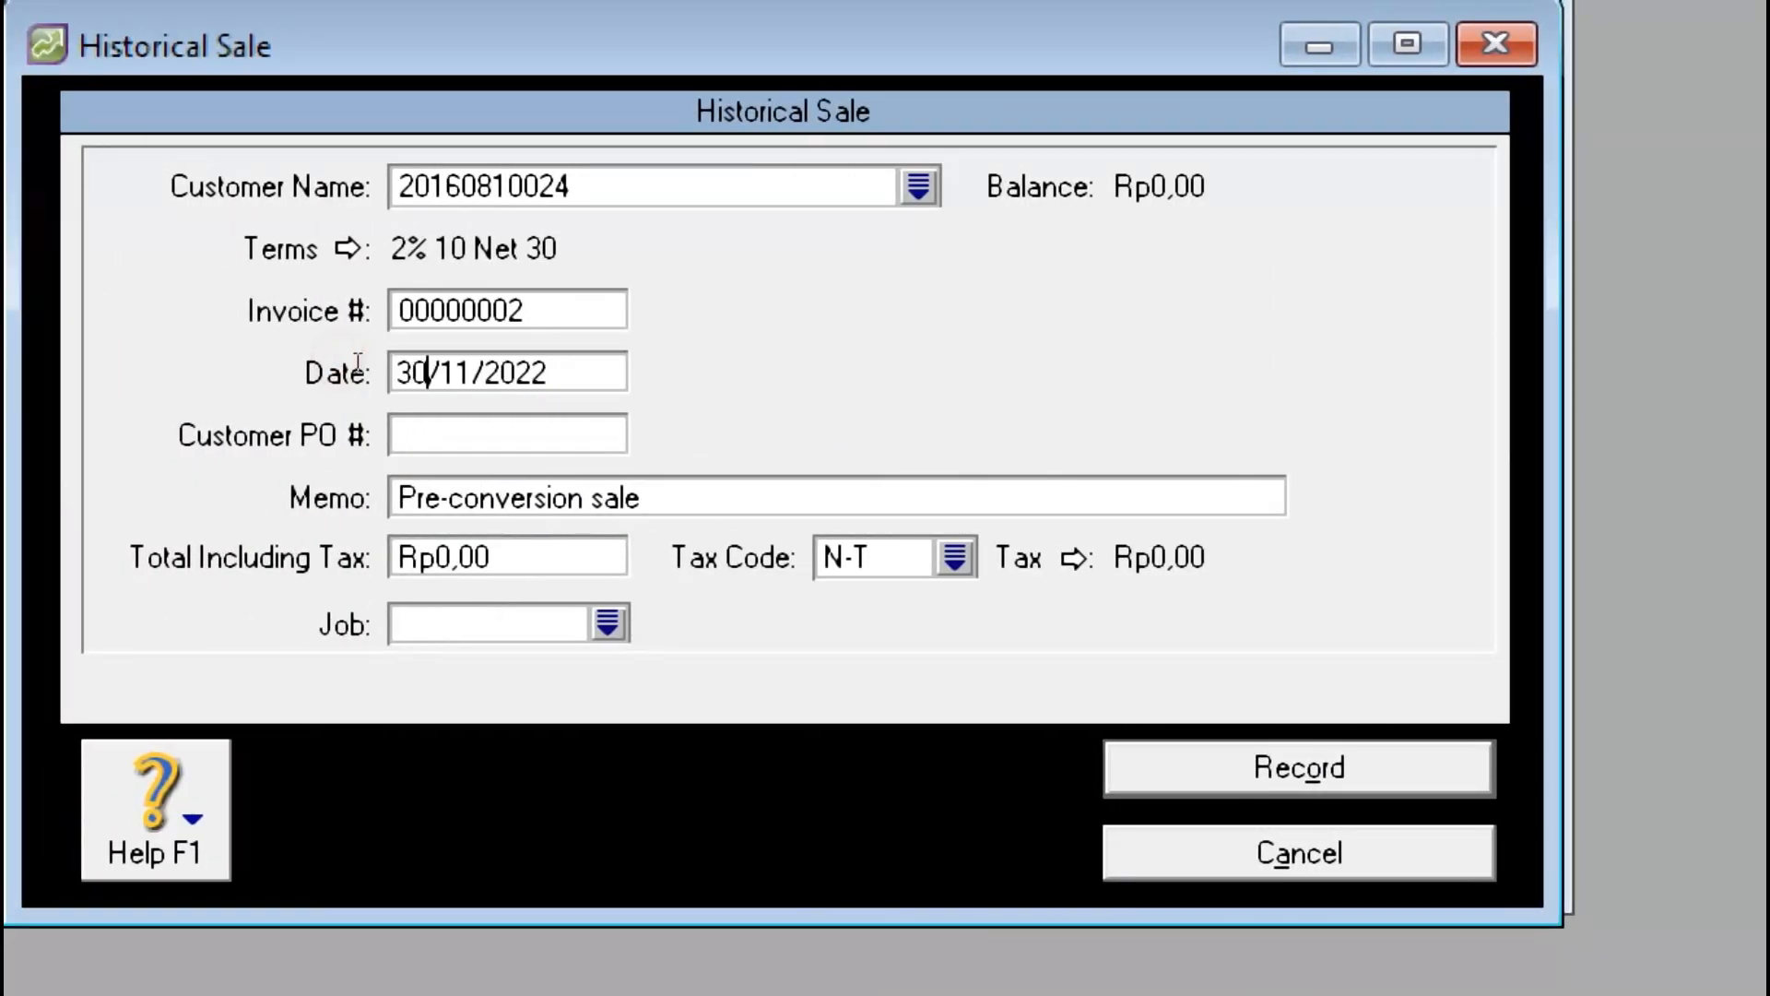
key(BackSpace)
key(BackSpace)
text(29)
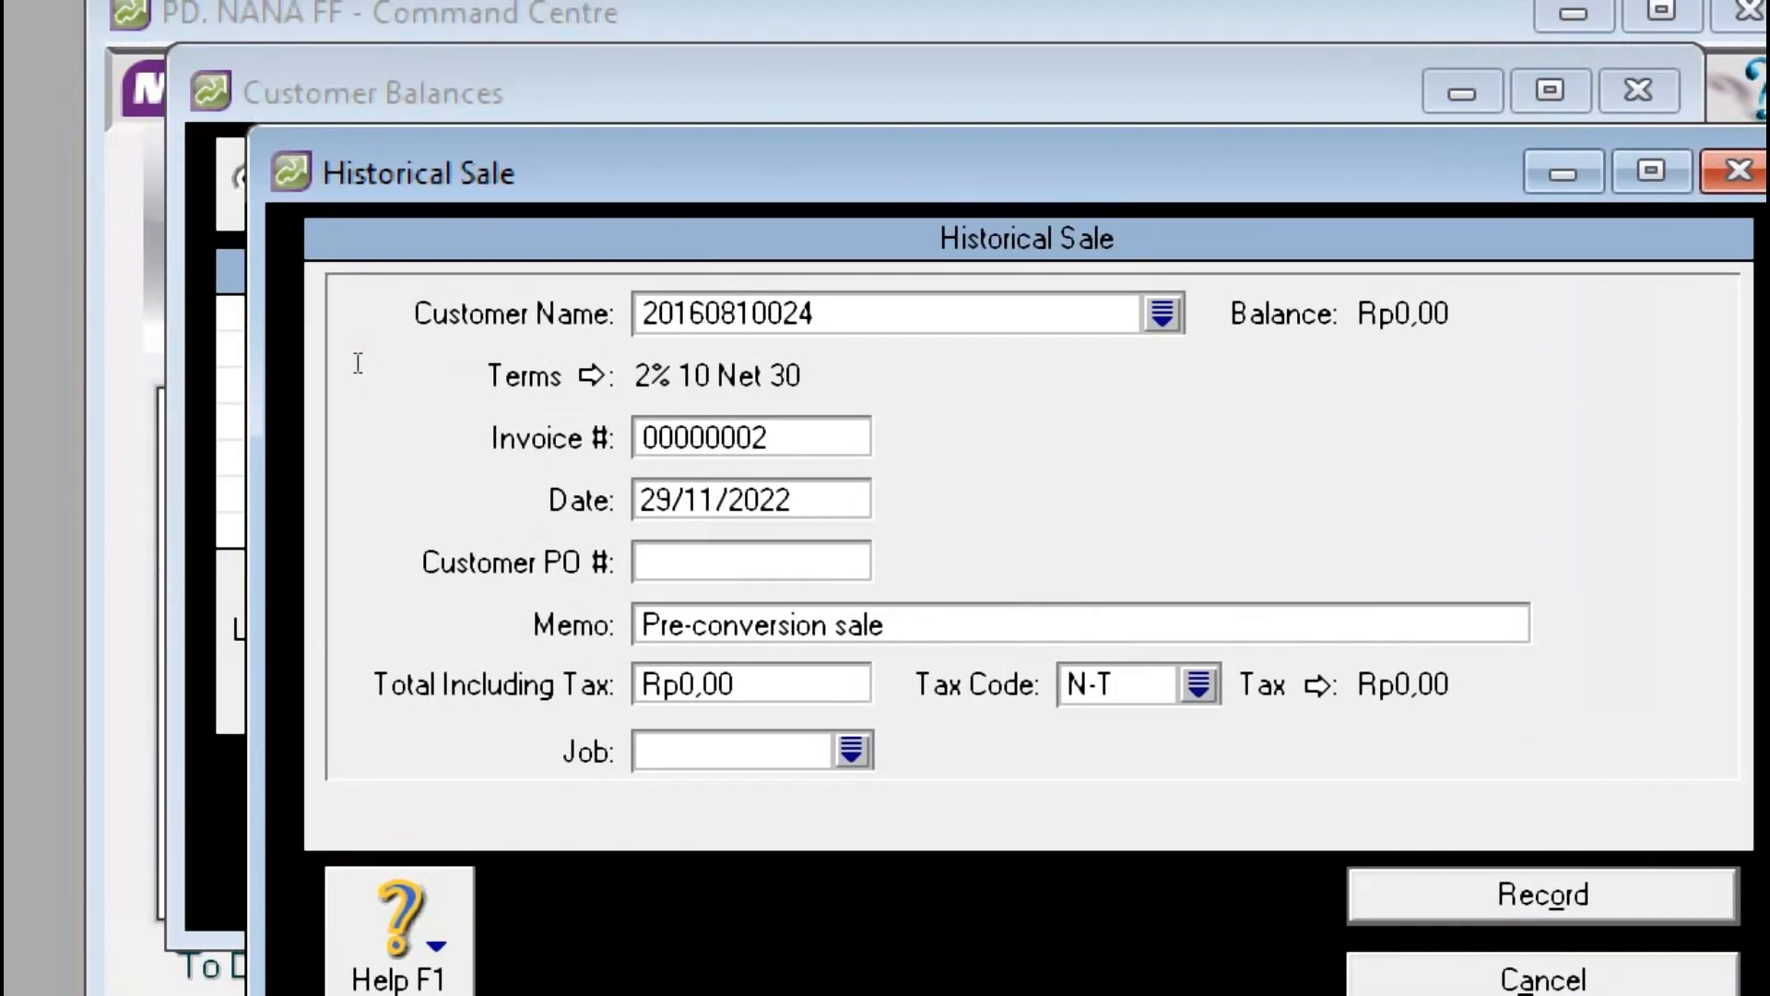
key(Tab)
key(Tab)
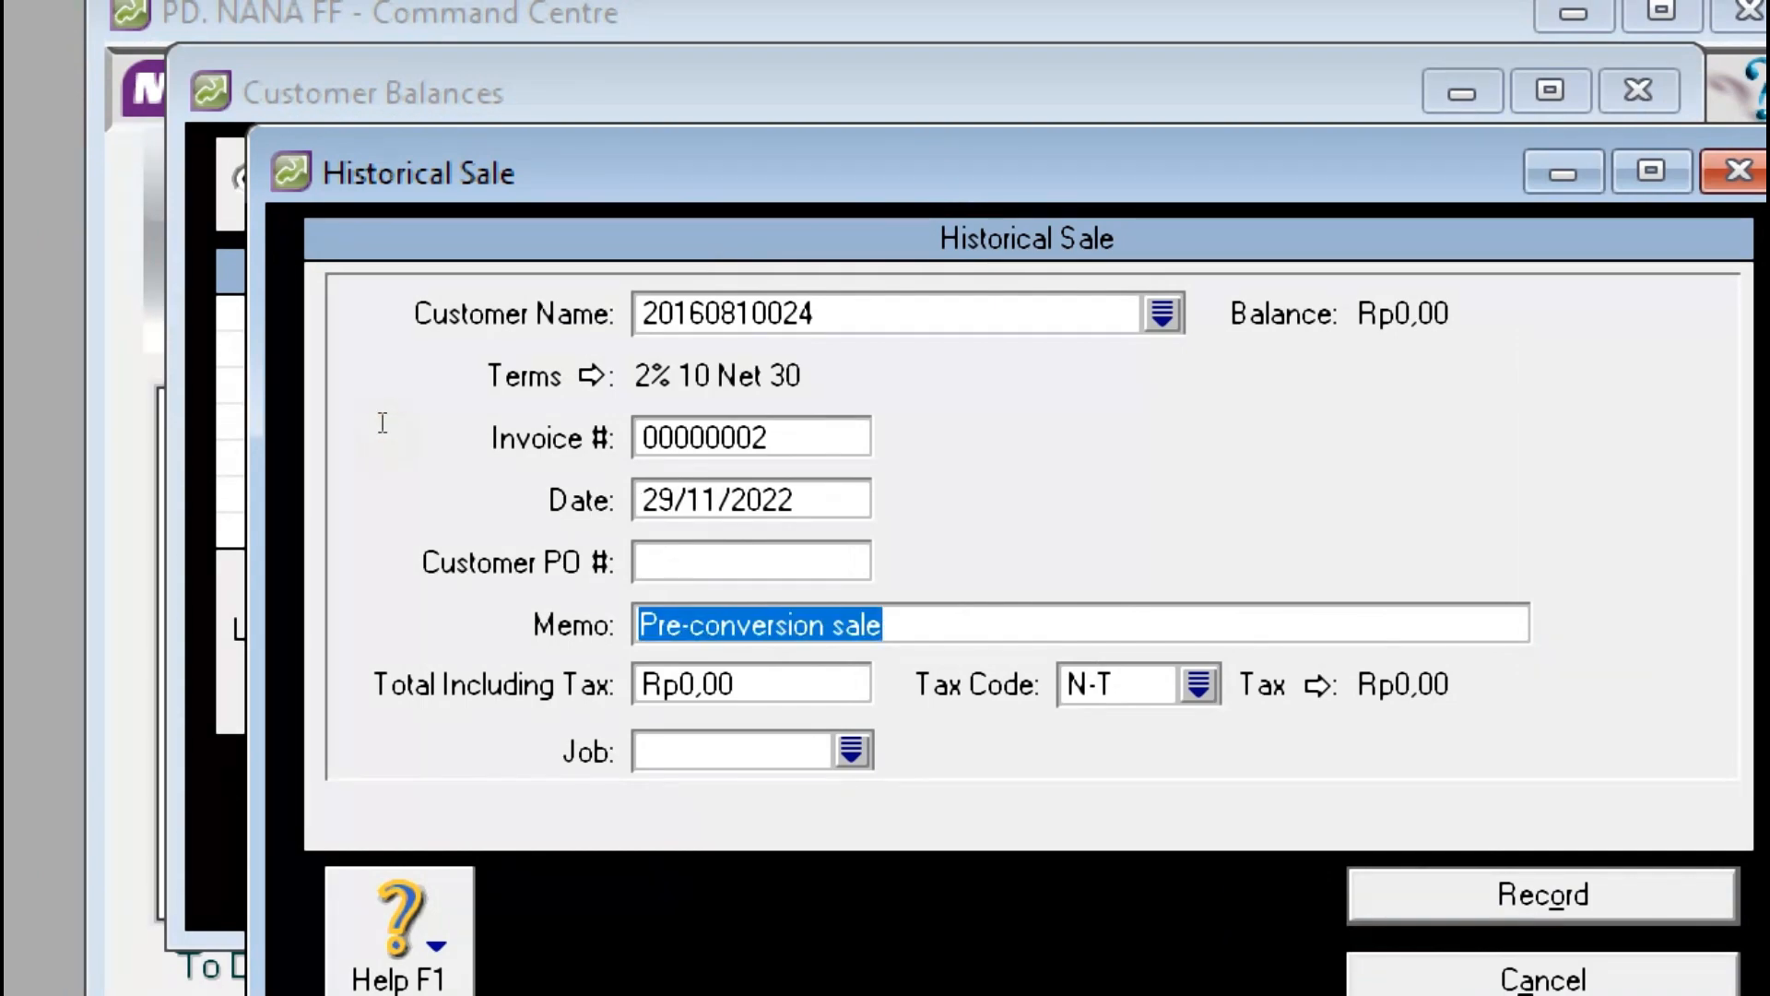
Step: Enter memo 'Saldo Piutang Dagang' with the customer's ID and total Rp35.000.000, then record
text(Saldo Piu)
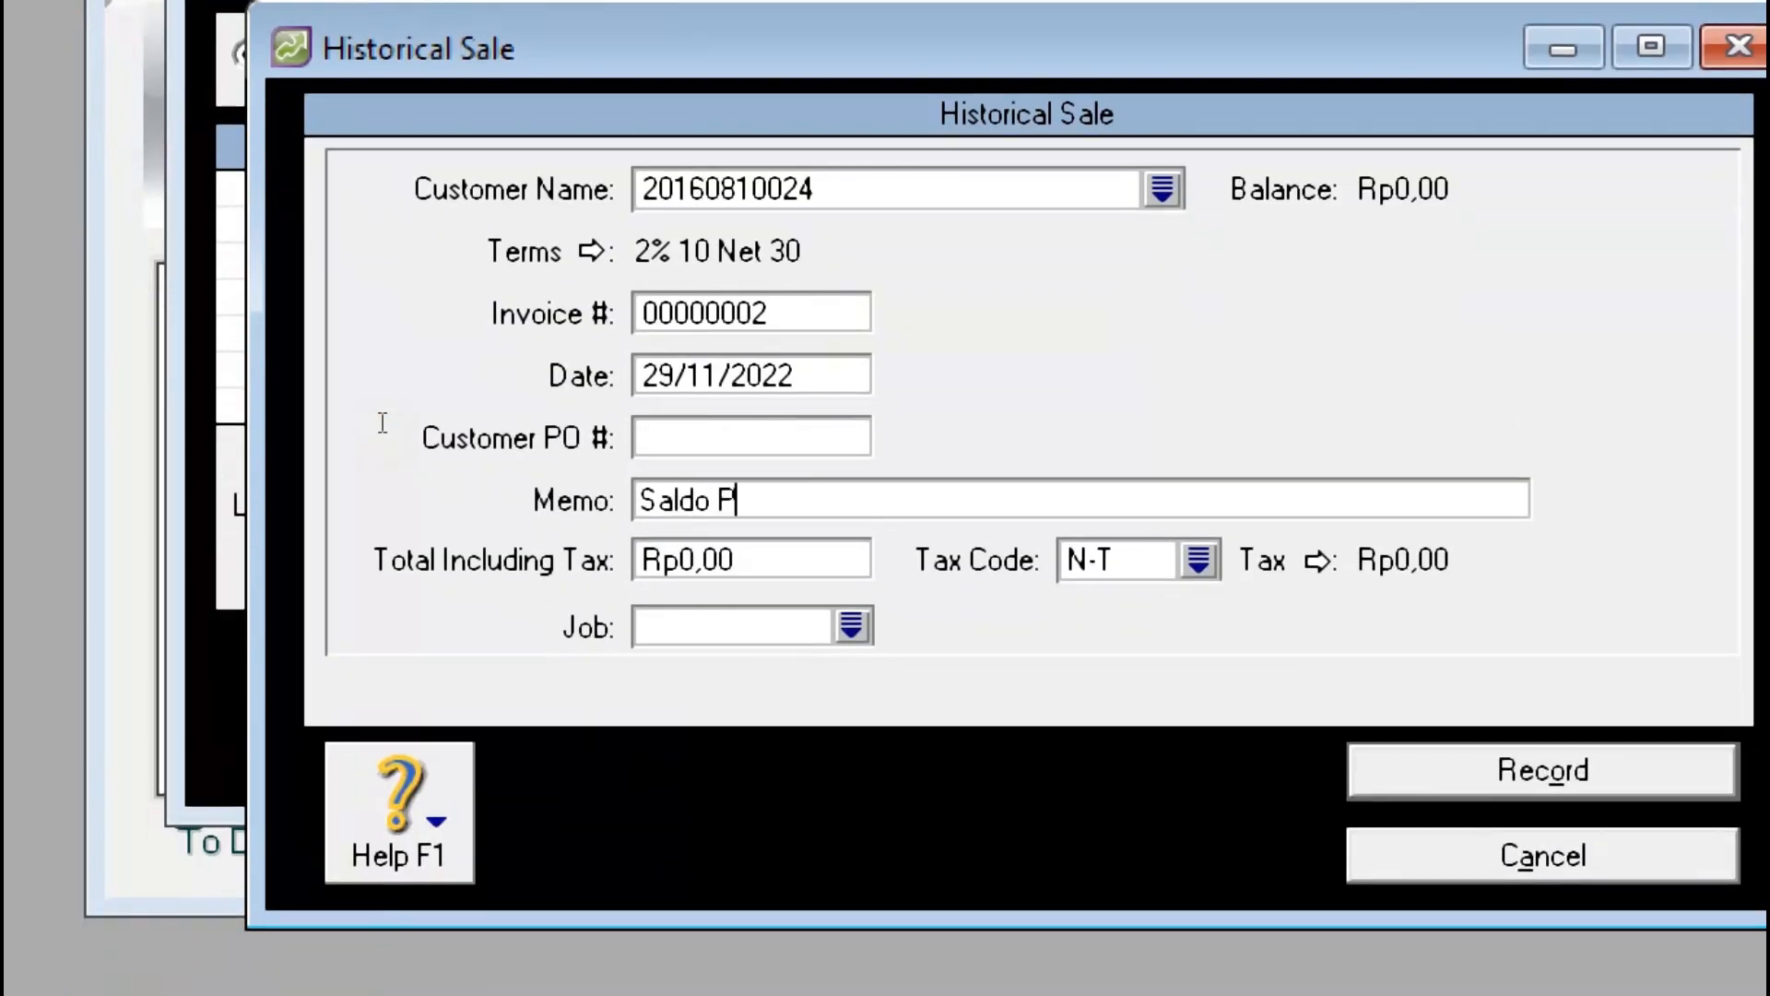
text(tang Dagan)
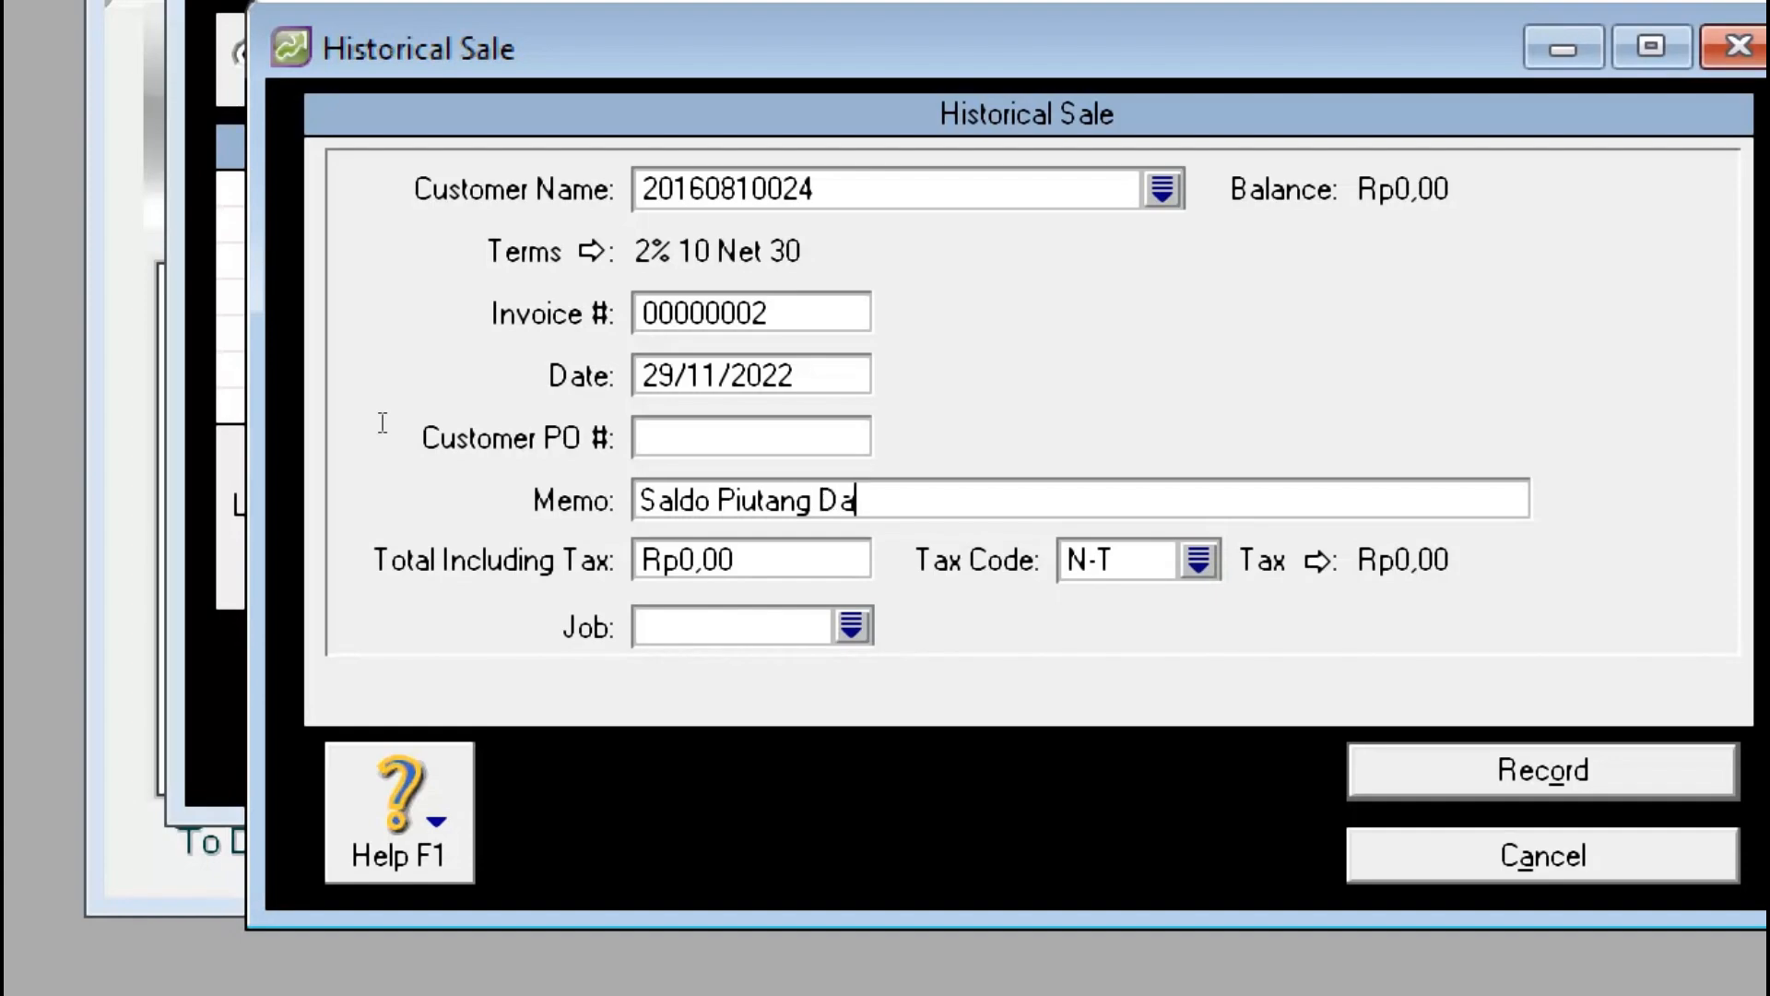
text(g )
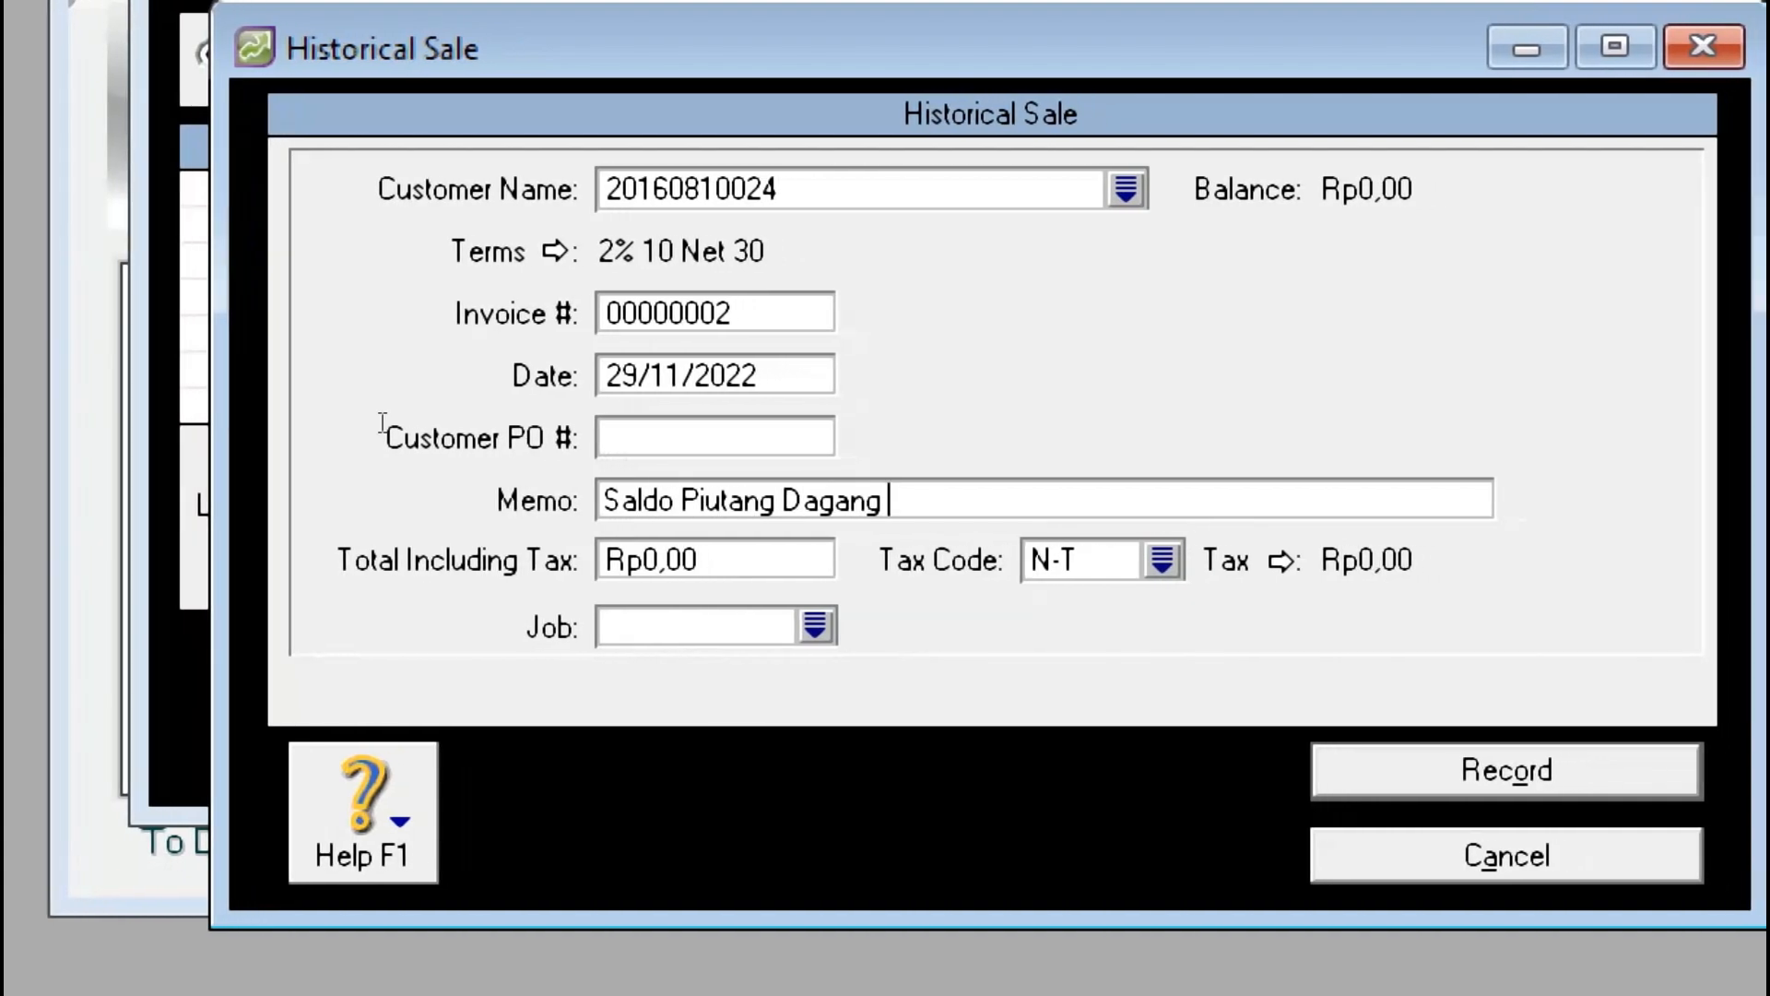
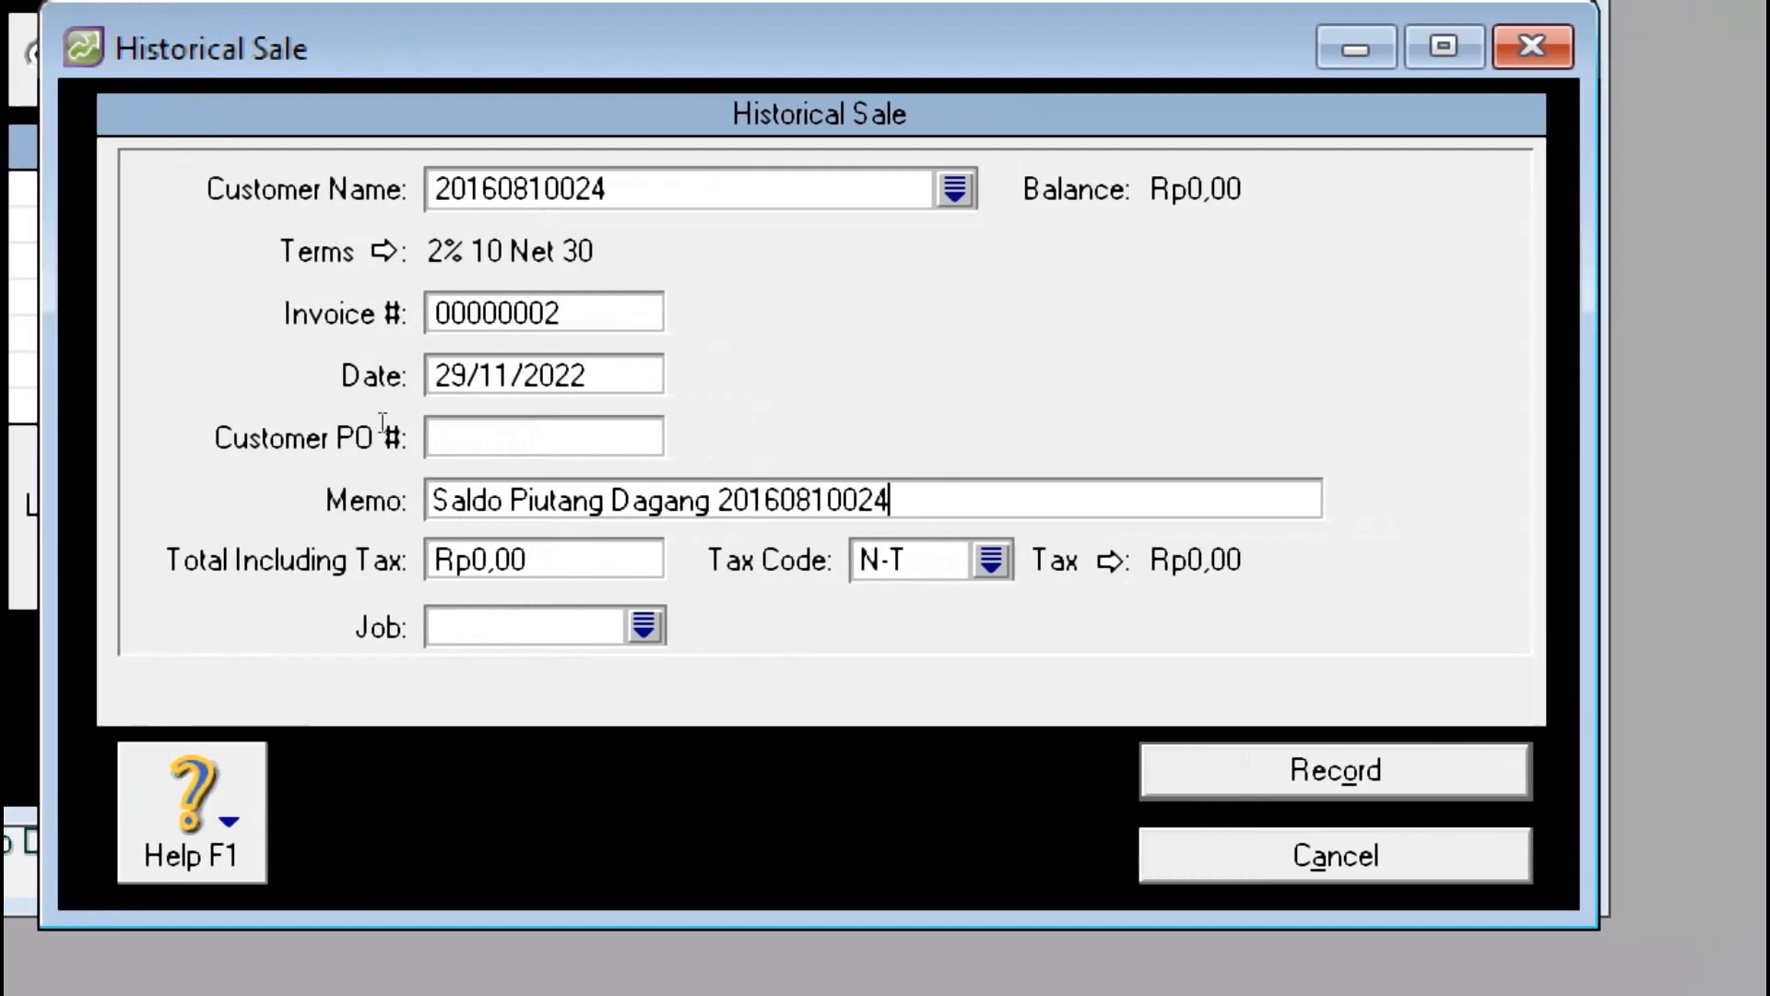
key(Tab)
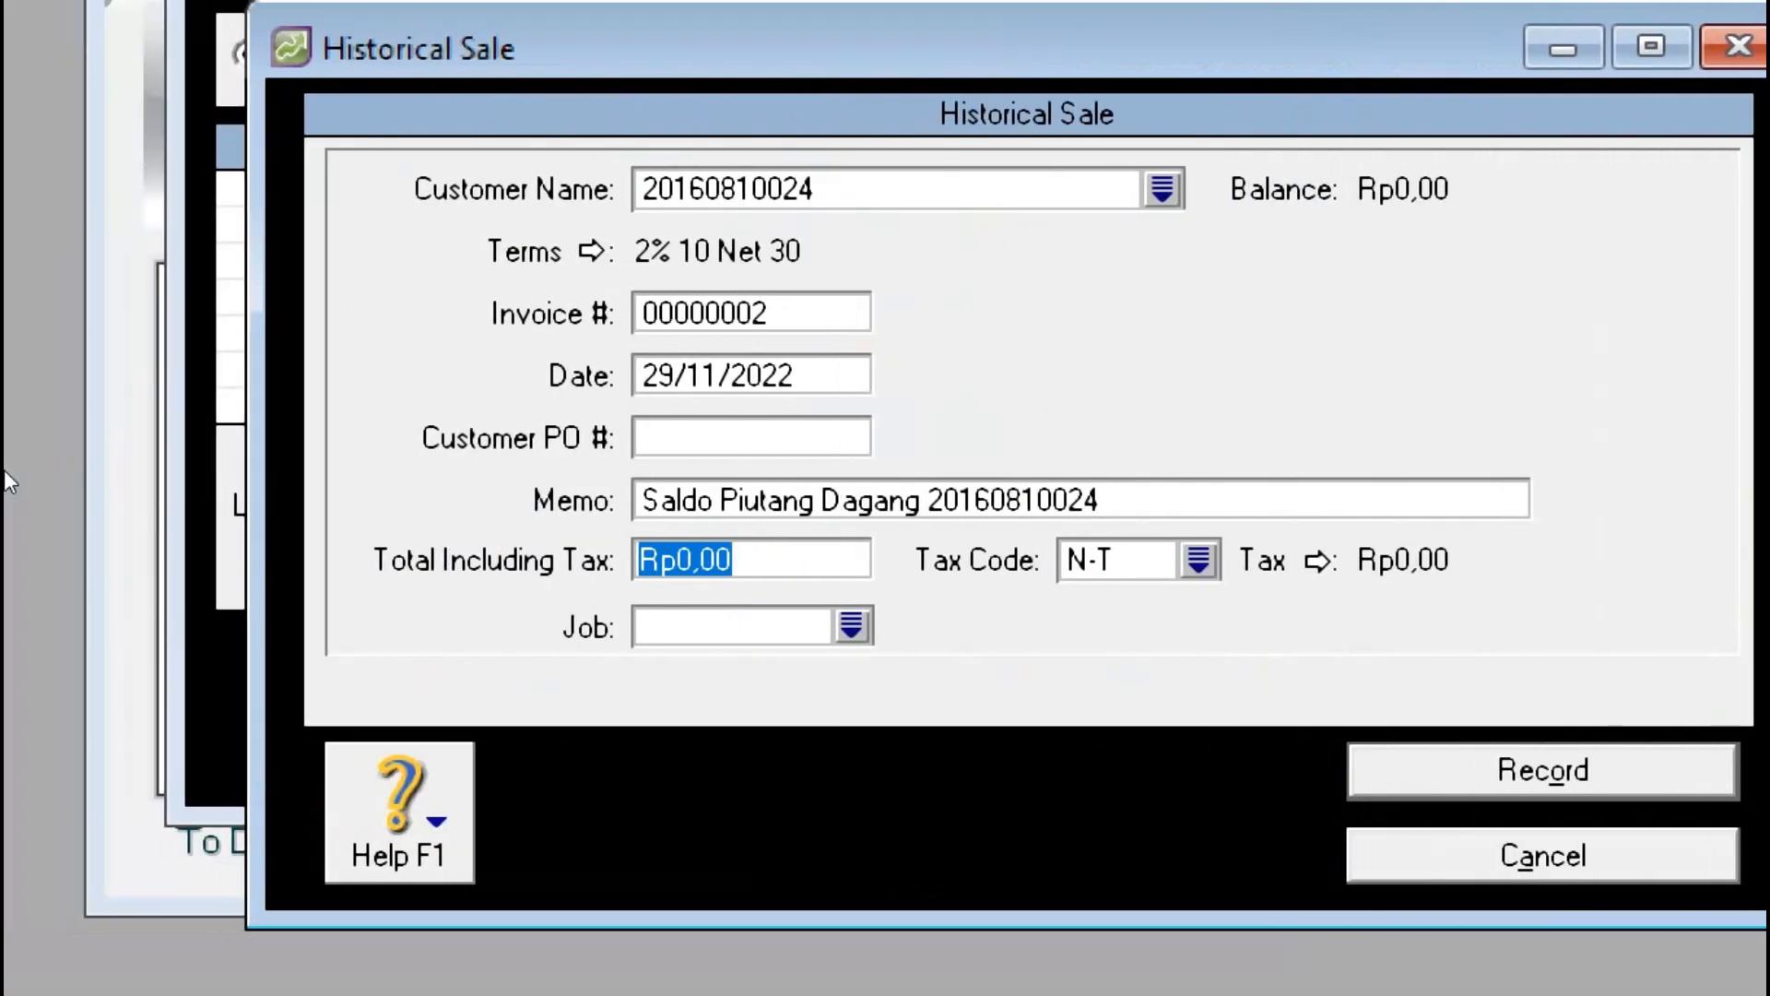
text(35)
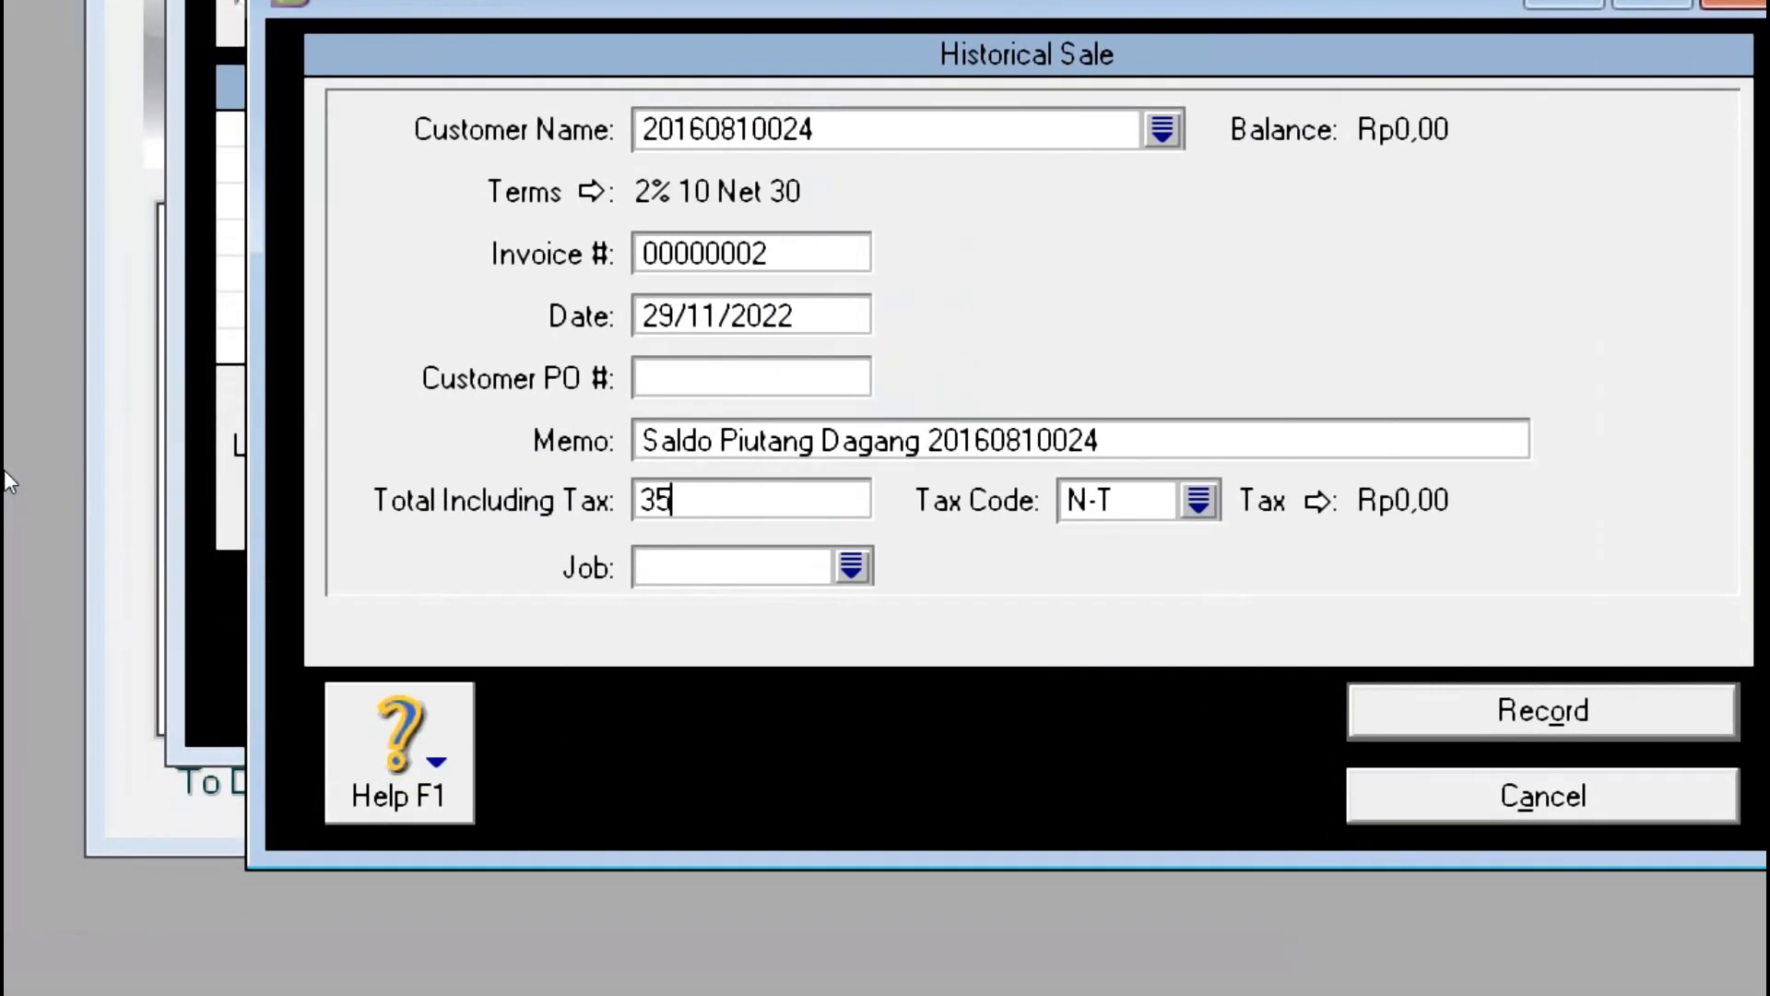
text(000000)
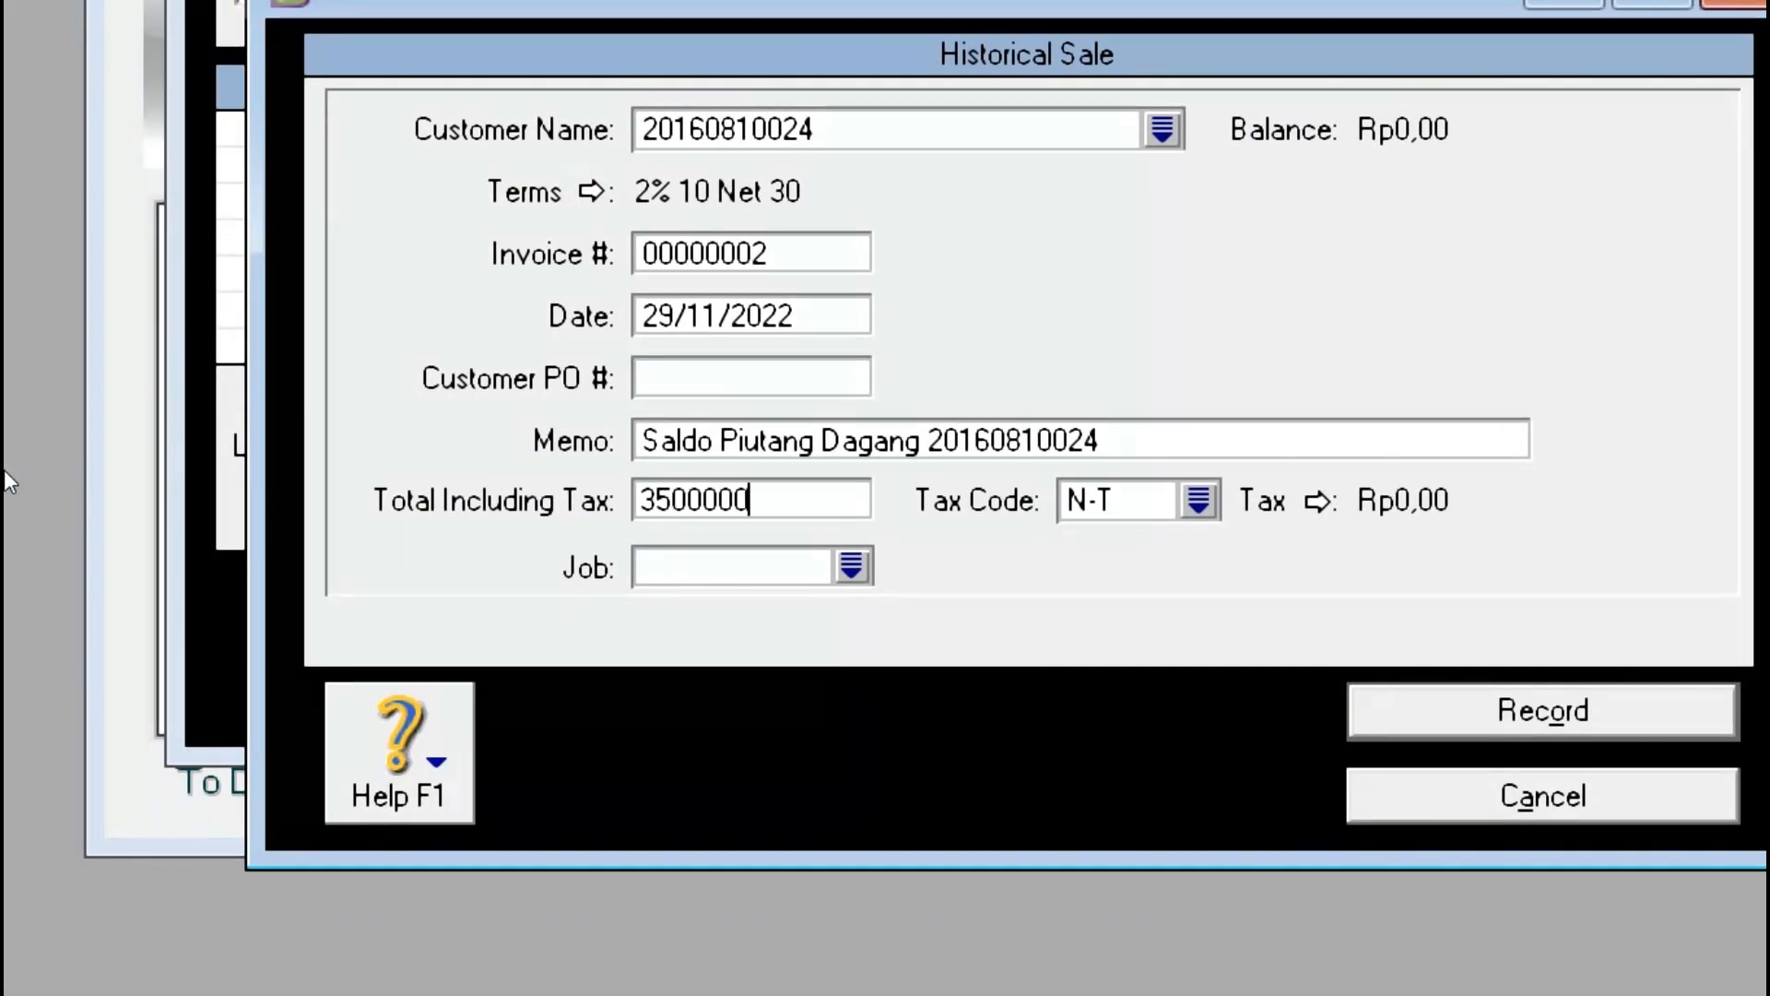
key(Tab)
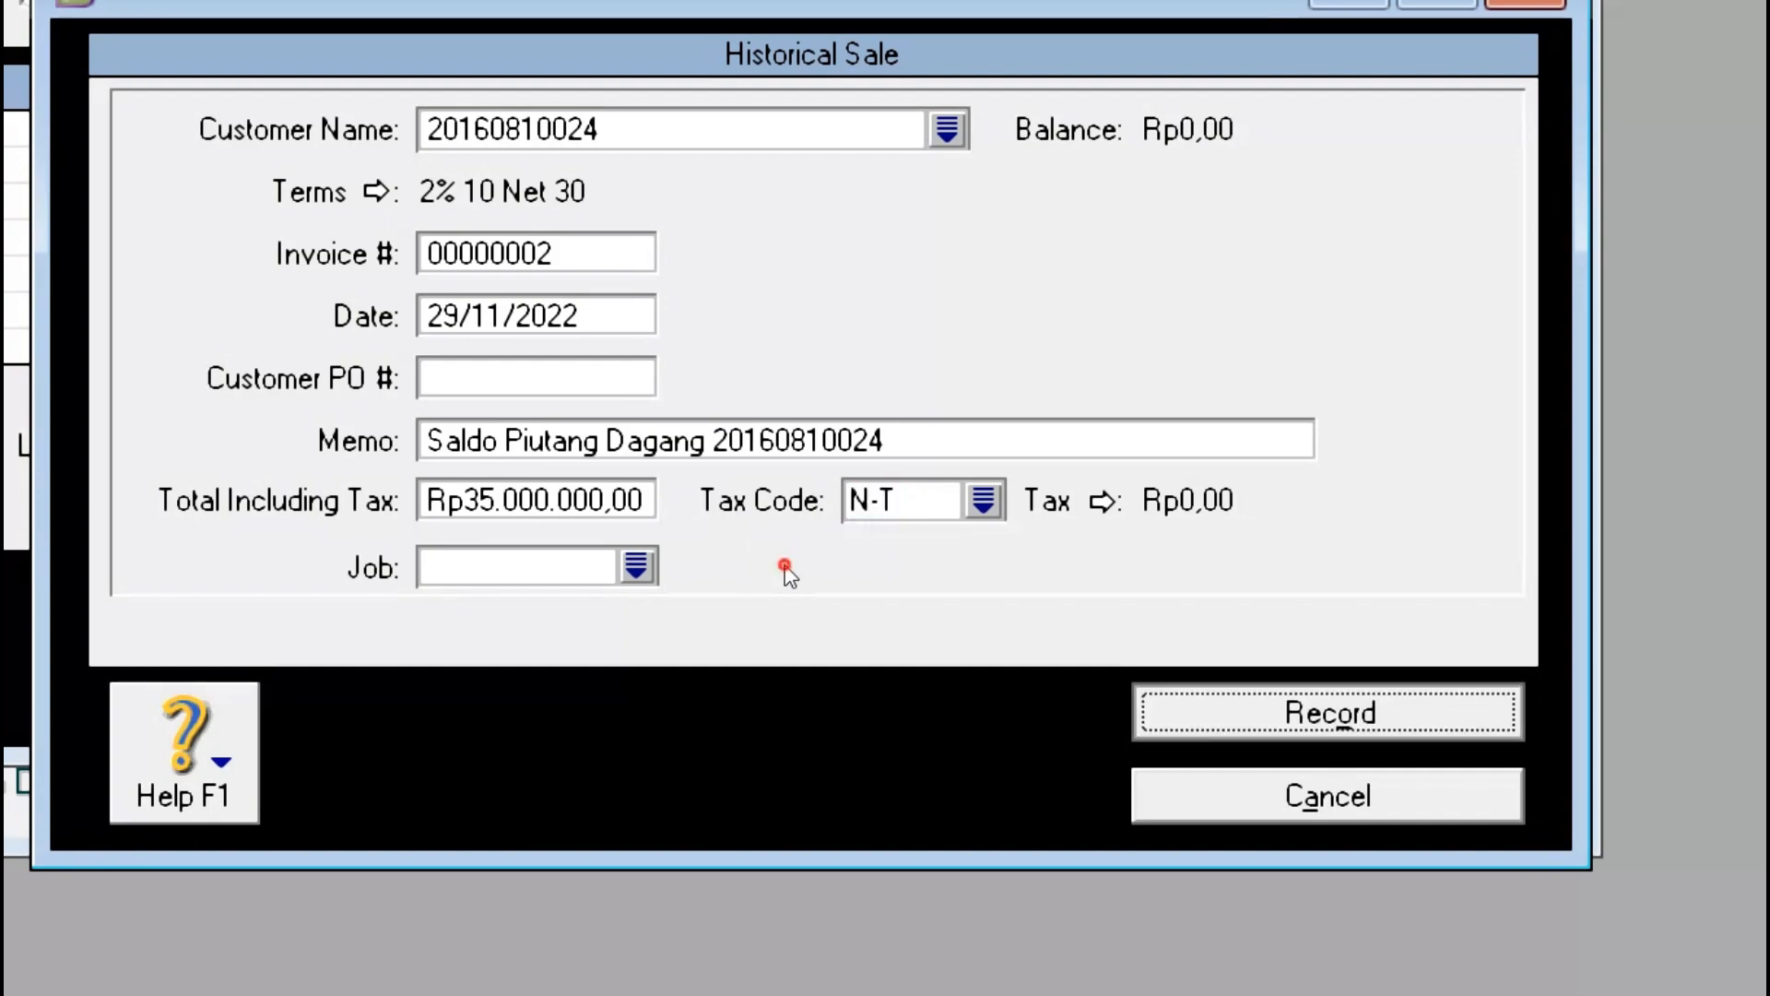
key(Return)
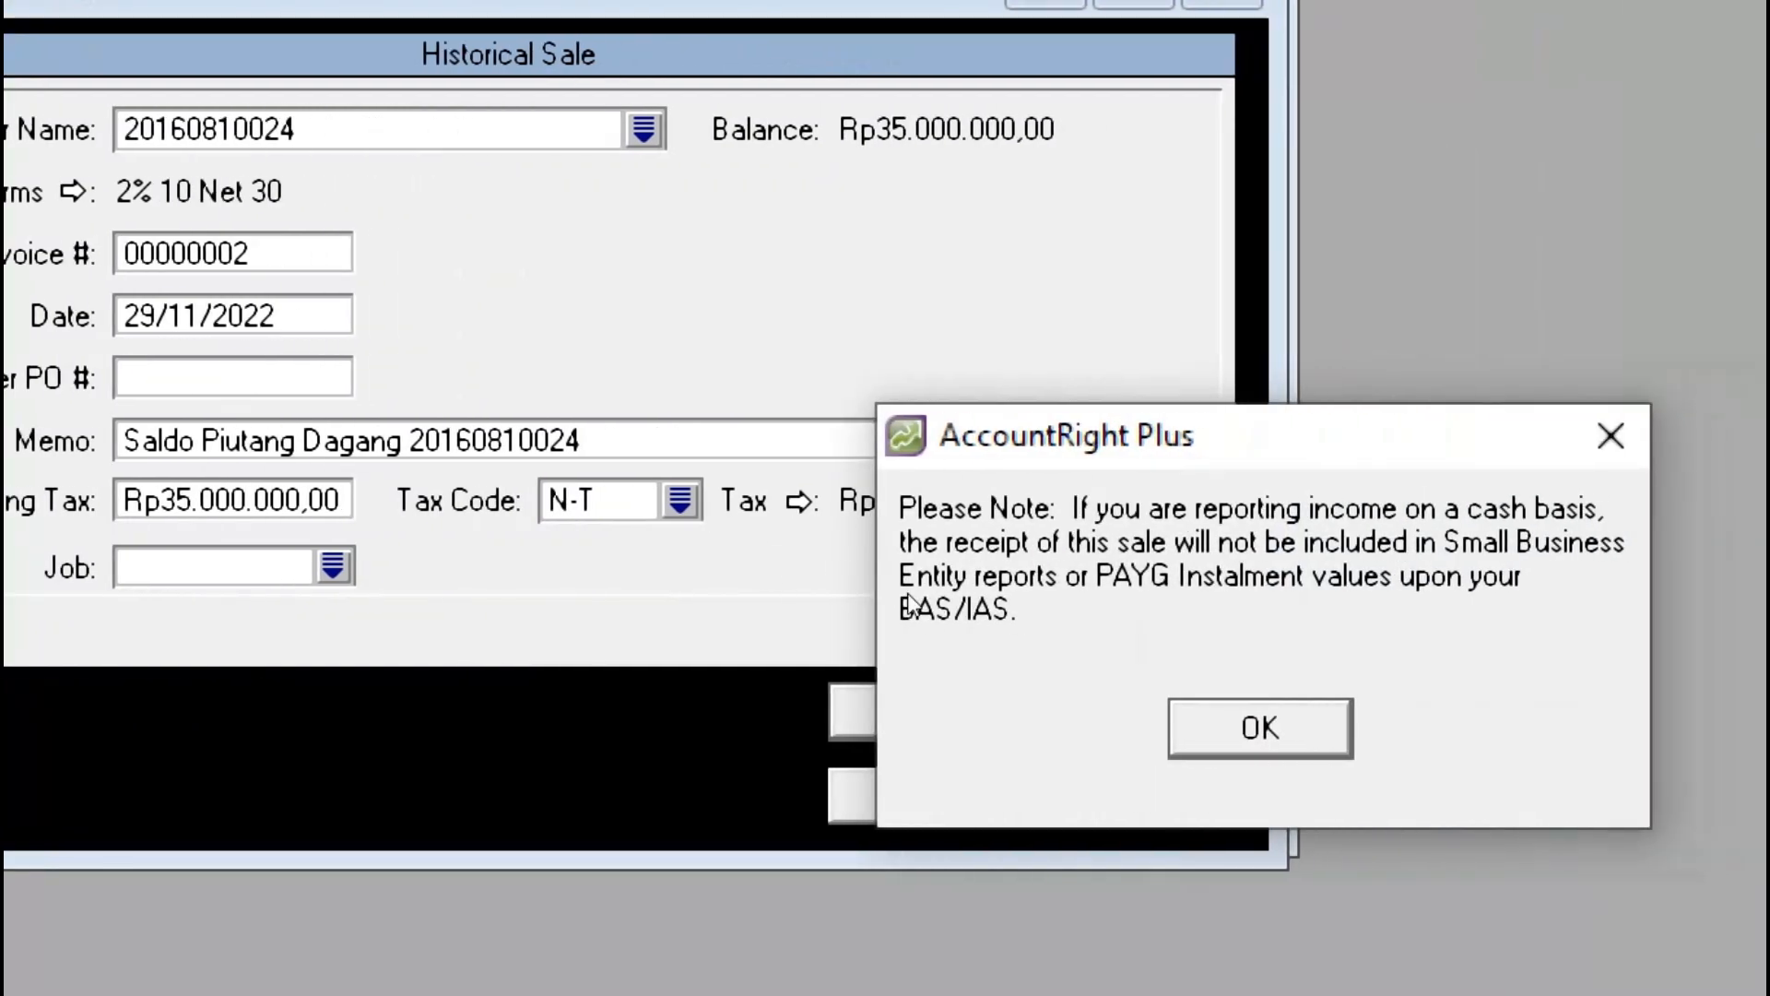
Step: Dismiss the note, choose SMK Karya Nasional Kuningan, and start invoice 00000003
key(Return)
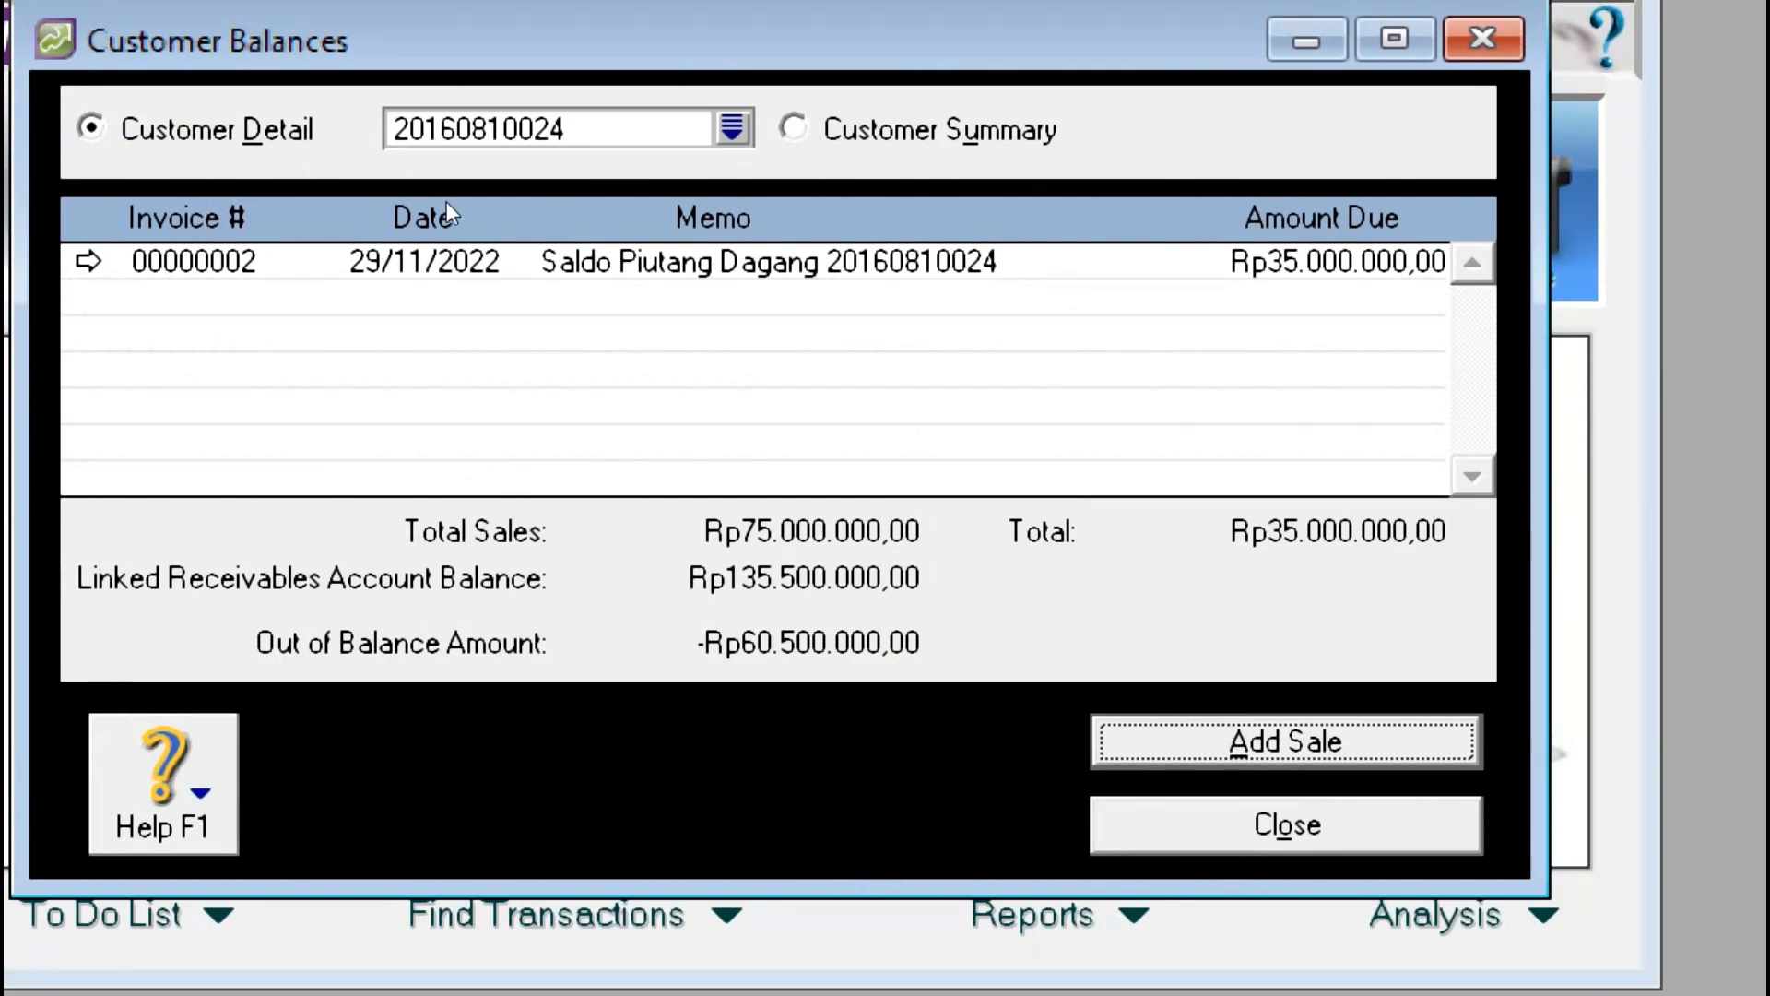
click(734, 128)
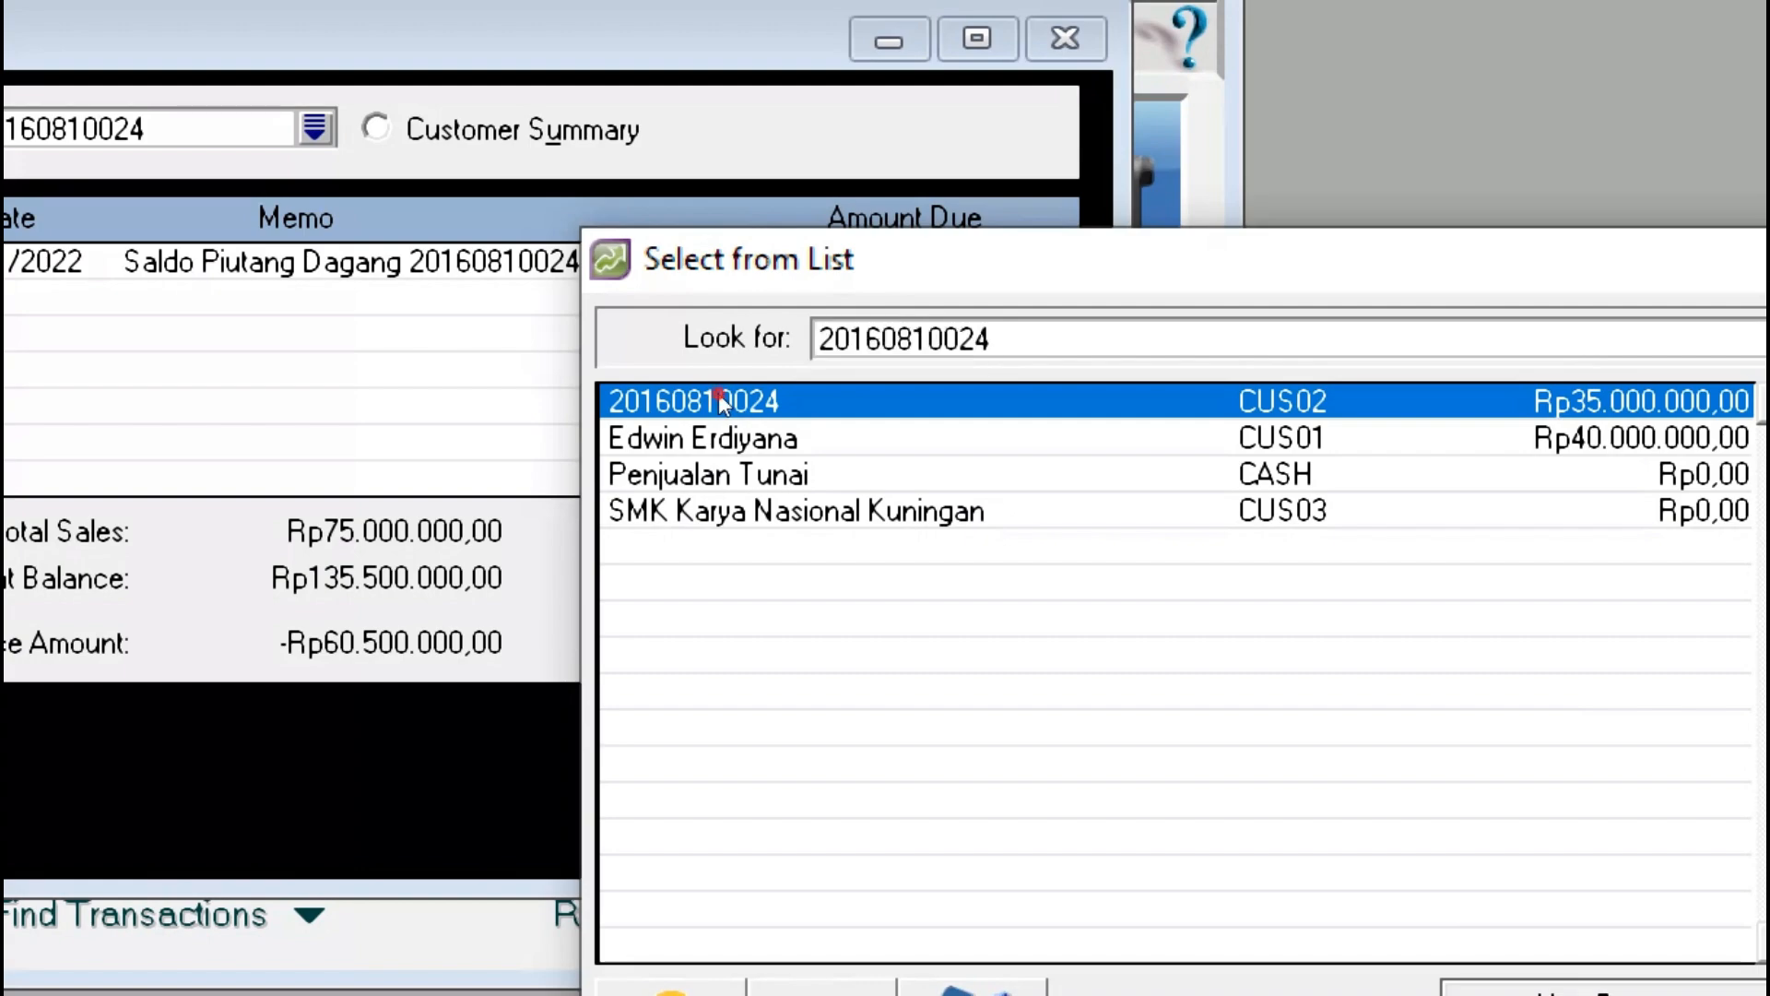
click(1014, 510)
key(Return)
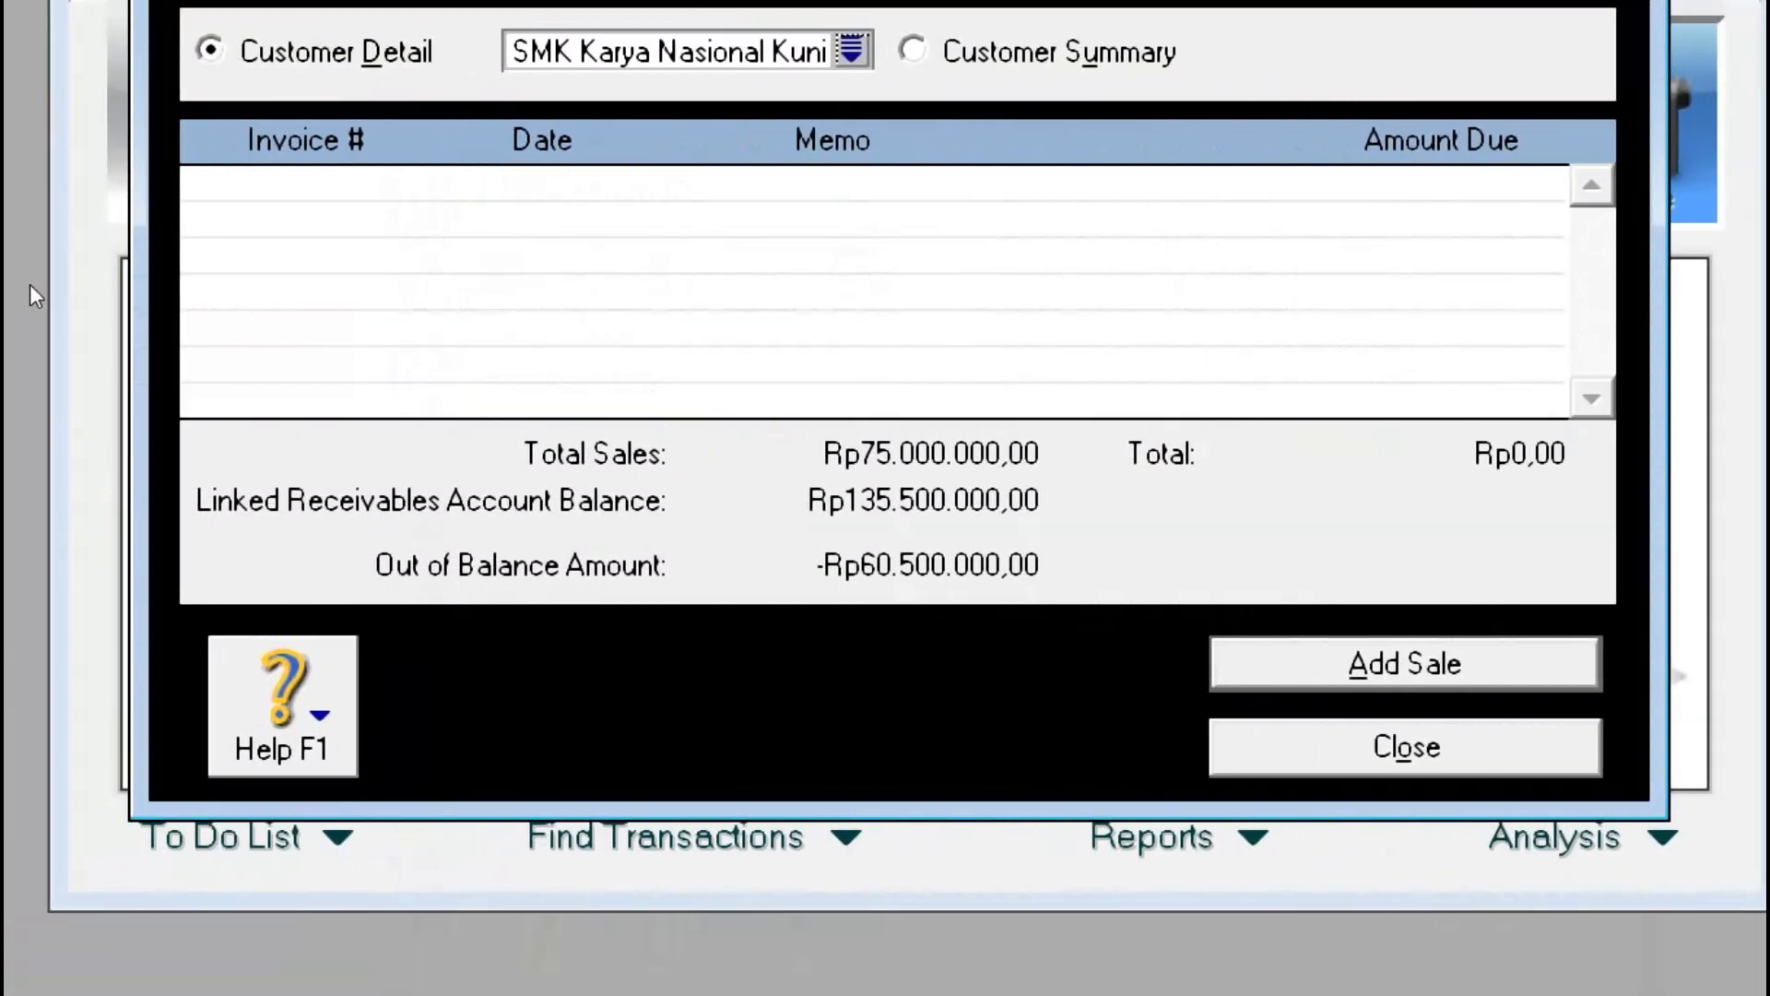
click(713, 504)
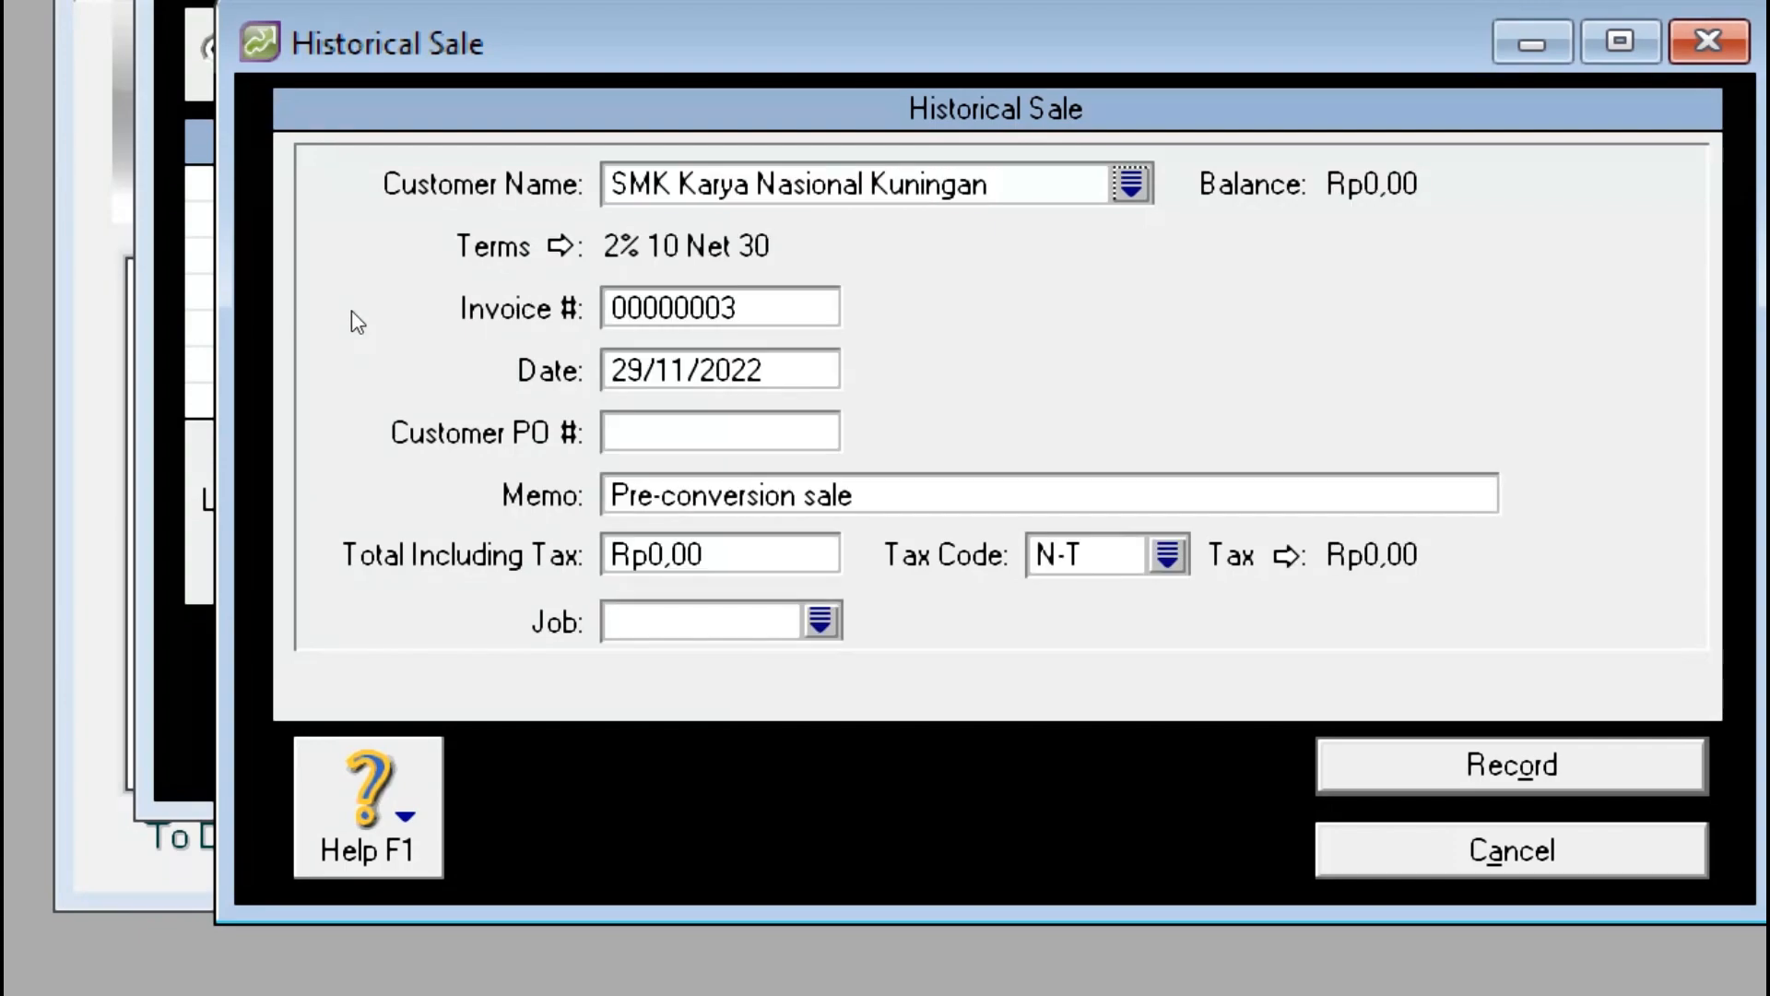
click(358, 366)
Step: Check CUS03's invoice date in the PDF and enter 23/11/2022 as the sale date
key(alt+Tab)
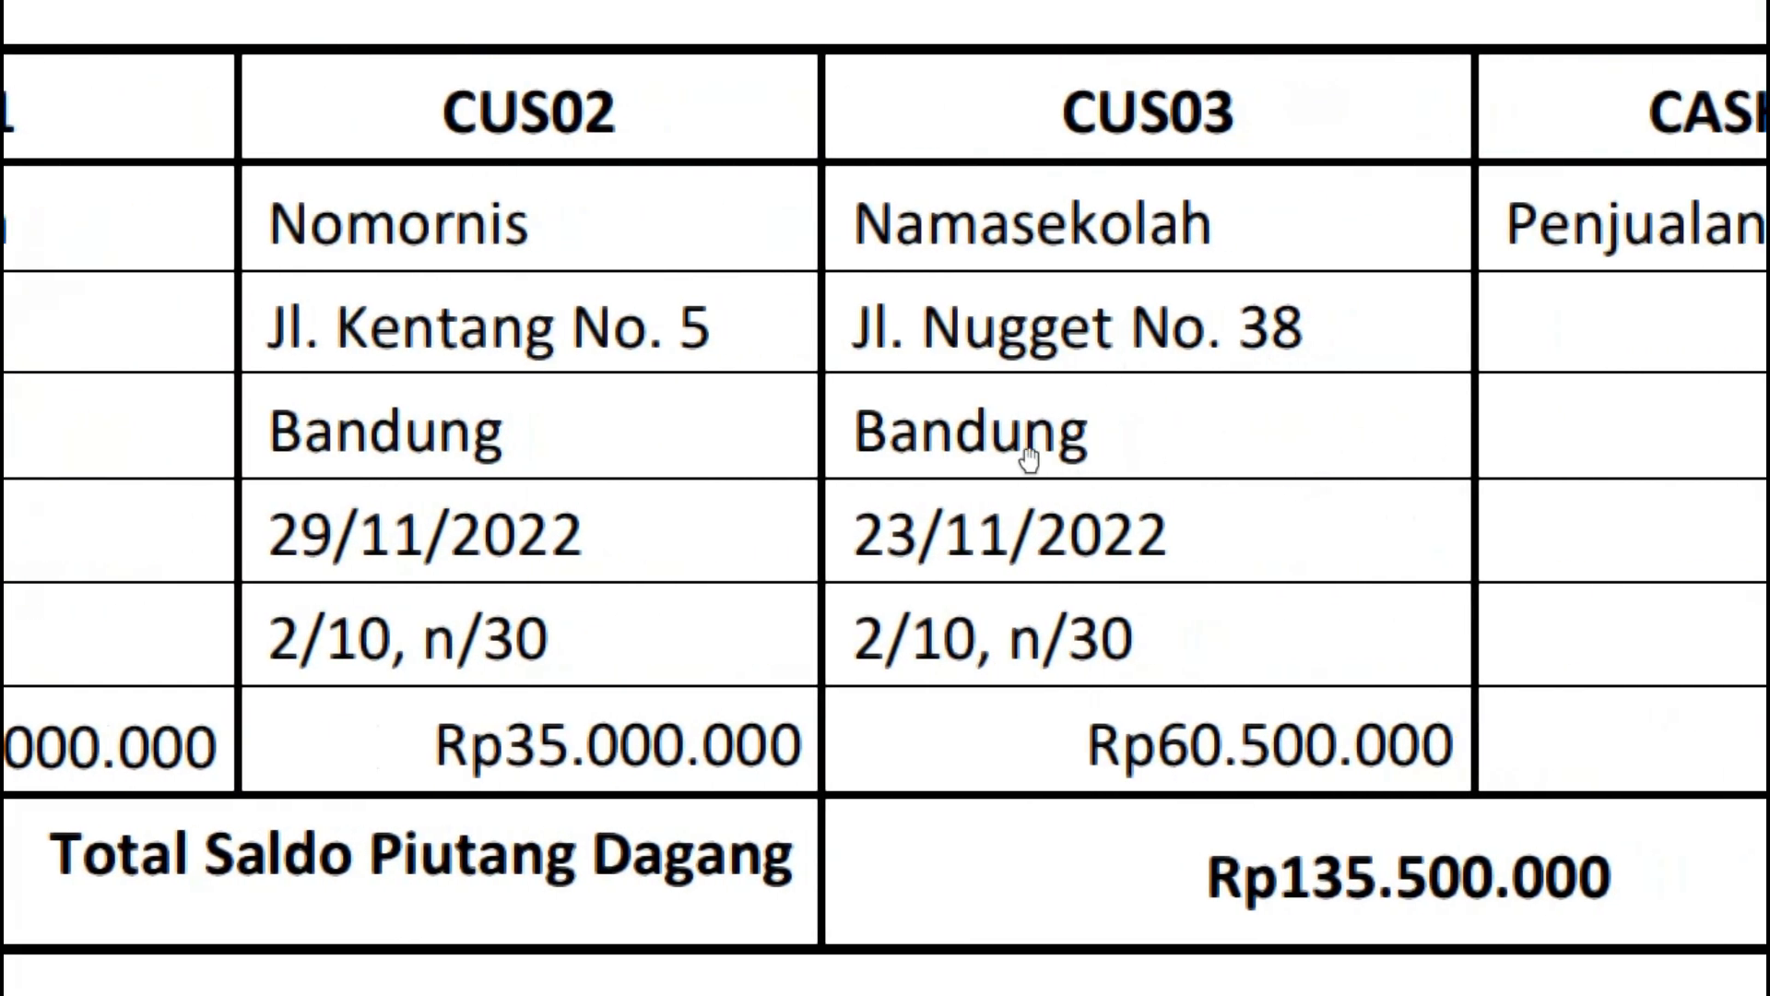
drag(856, 534, 919, 534)
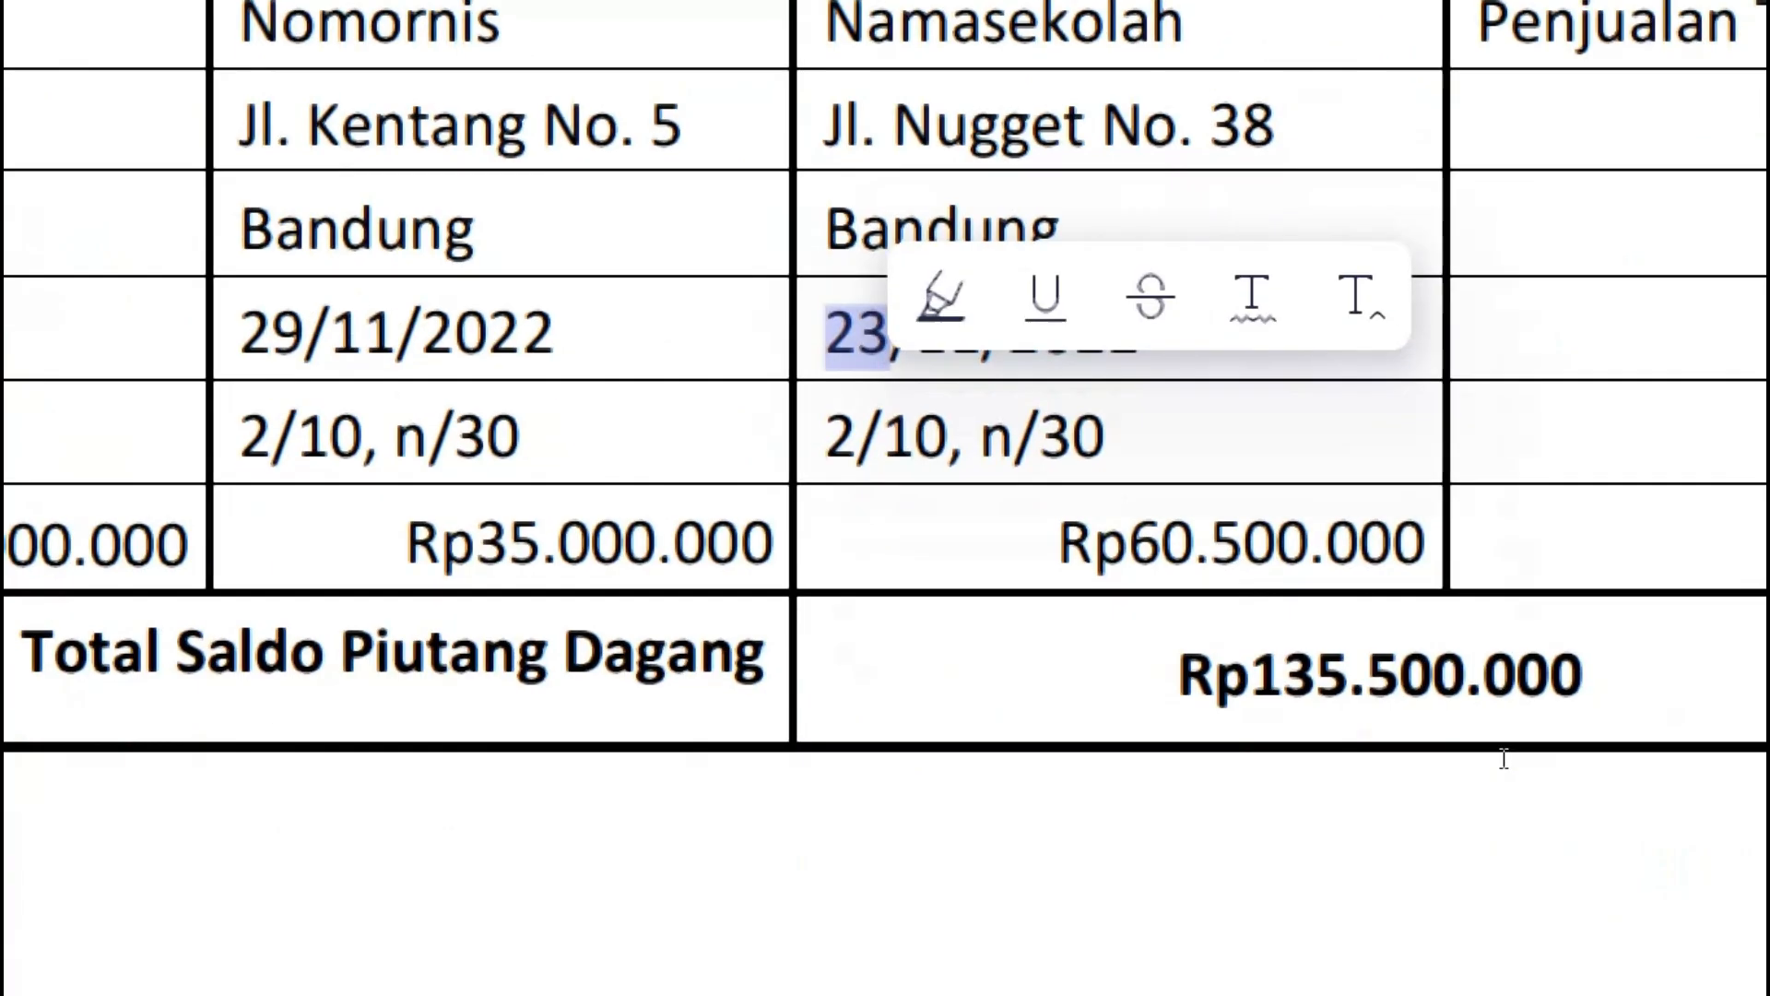
key(alt+Tab)
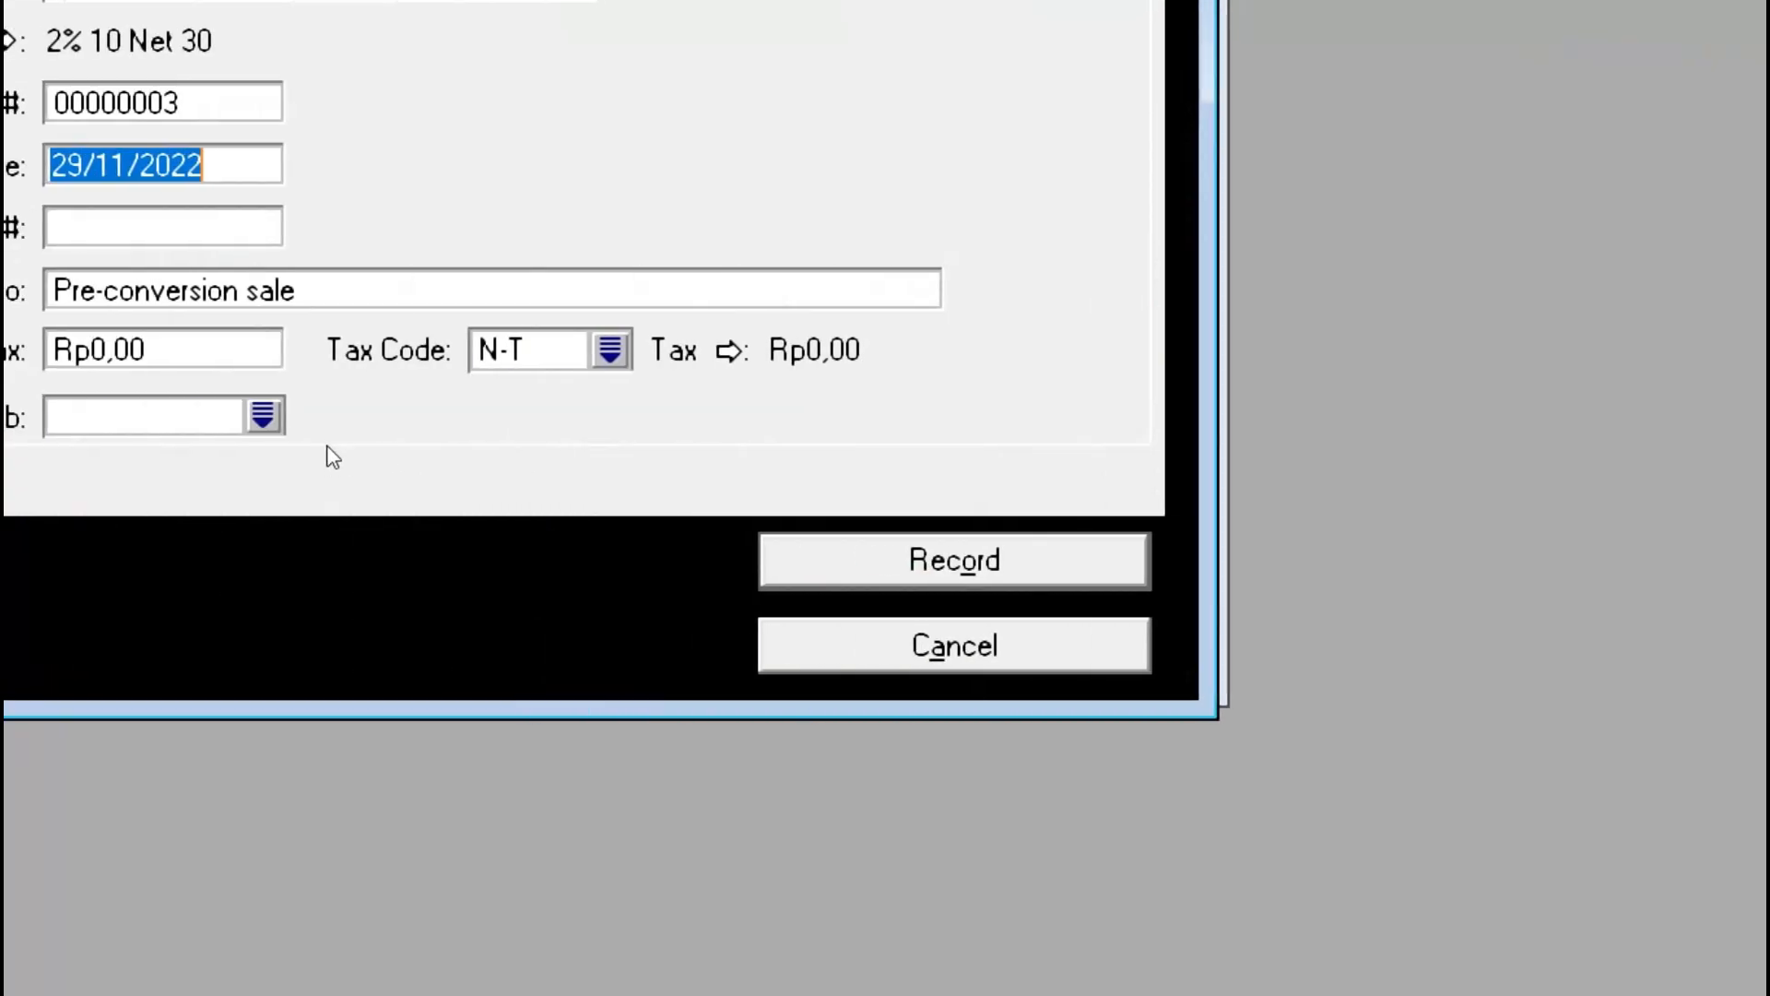
text(23/)
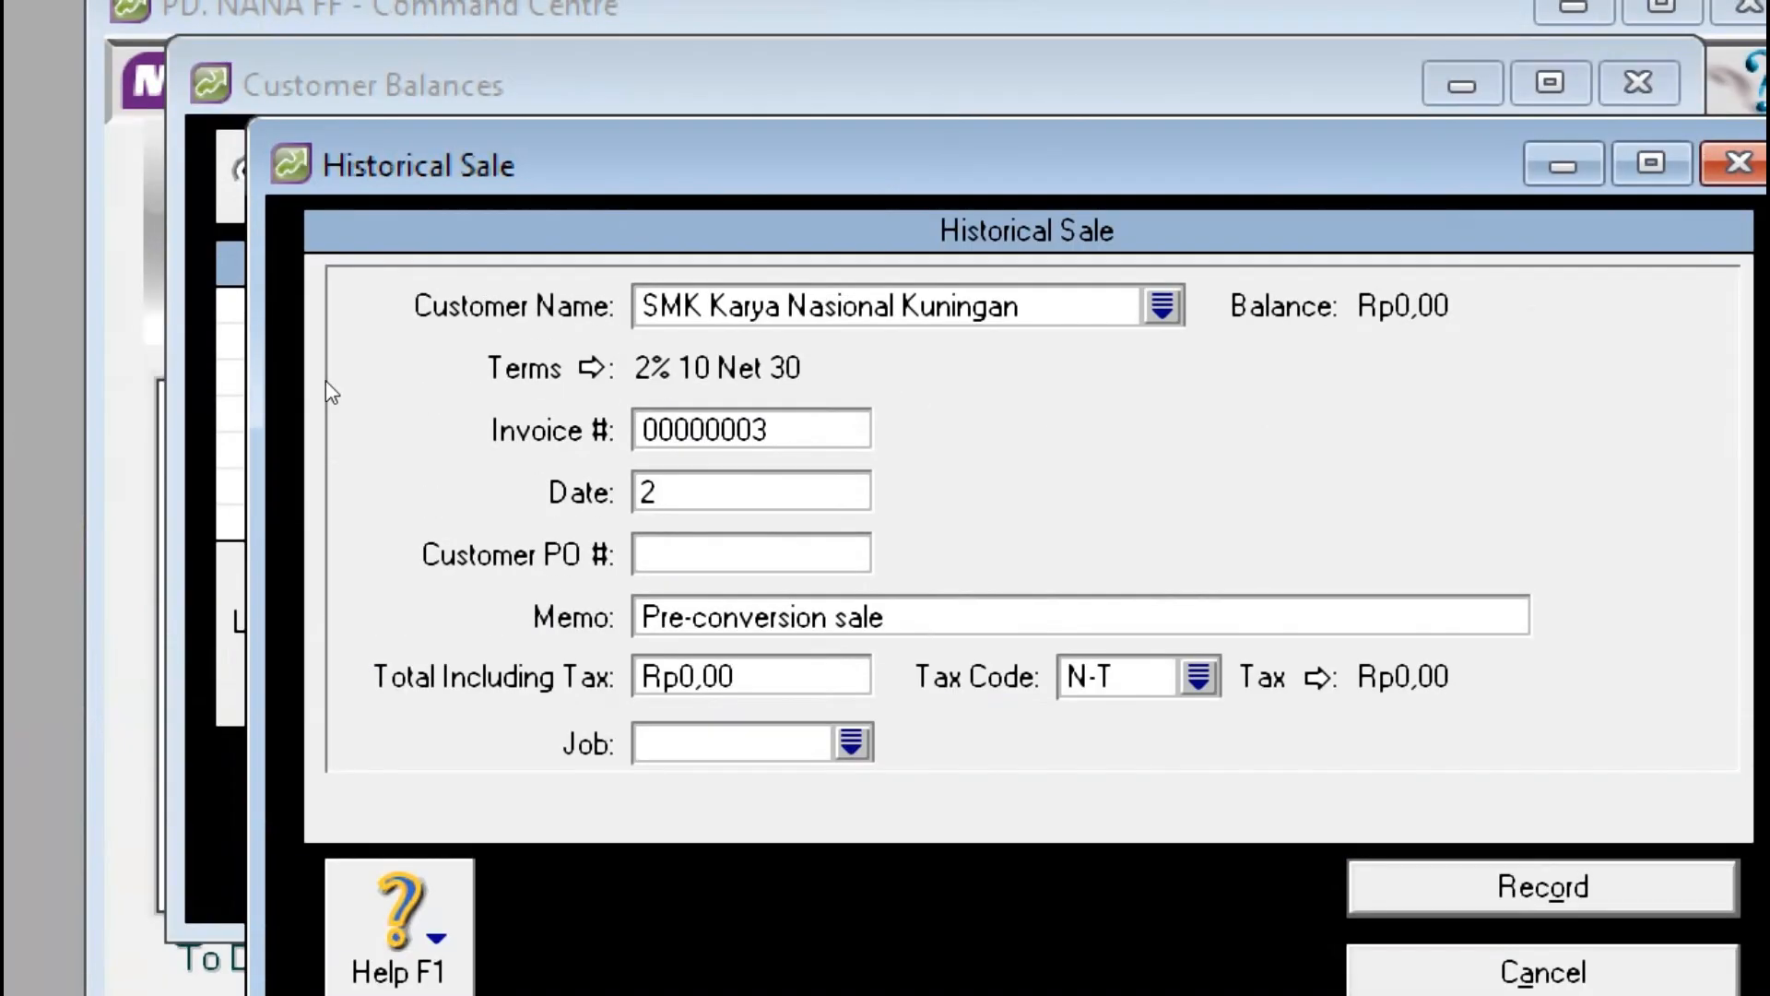
text(11/2022)
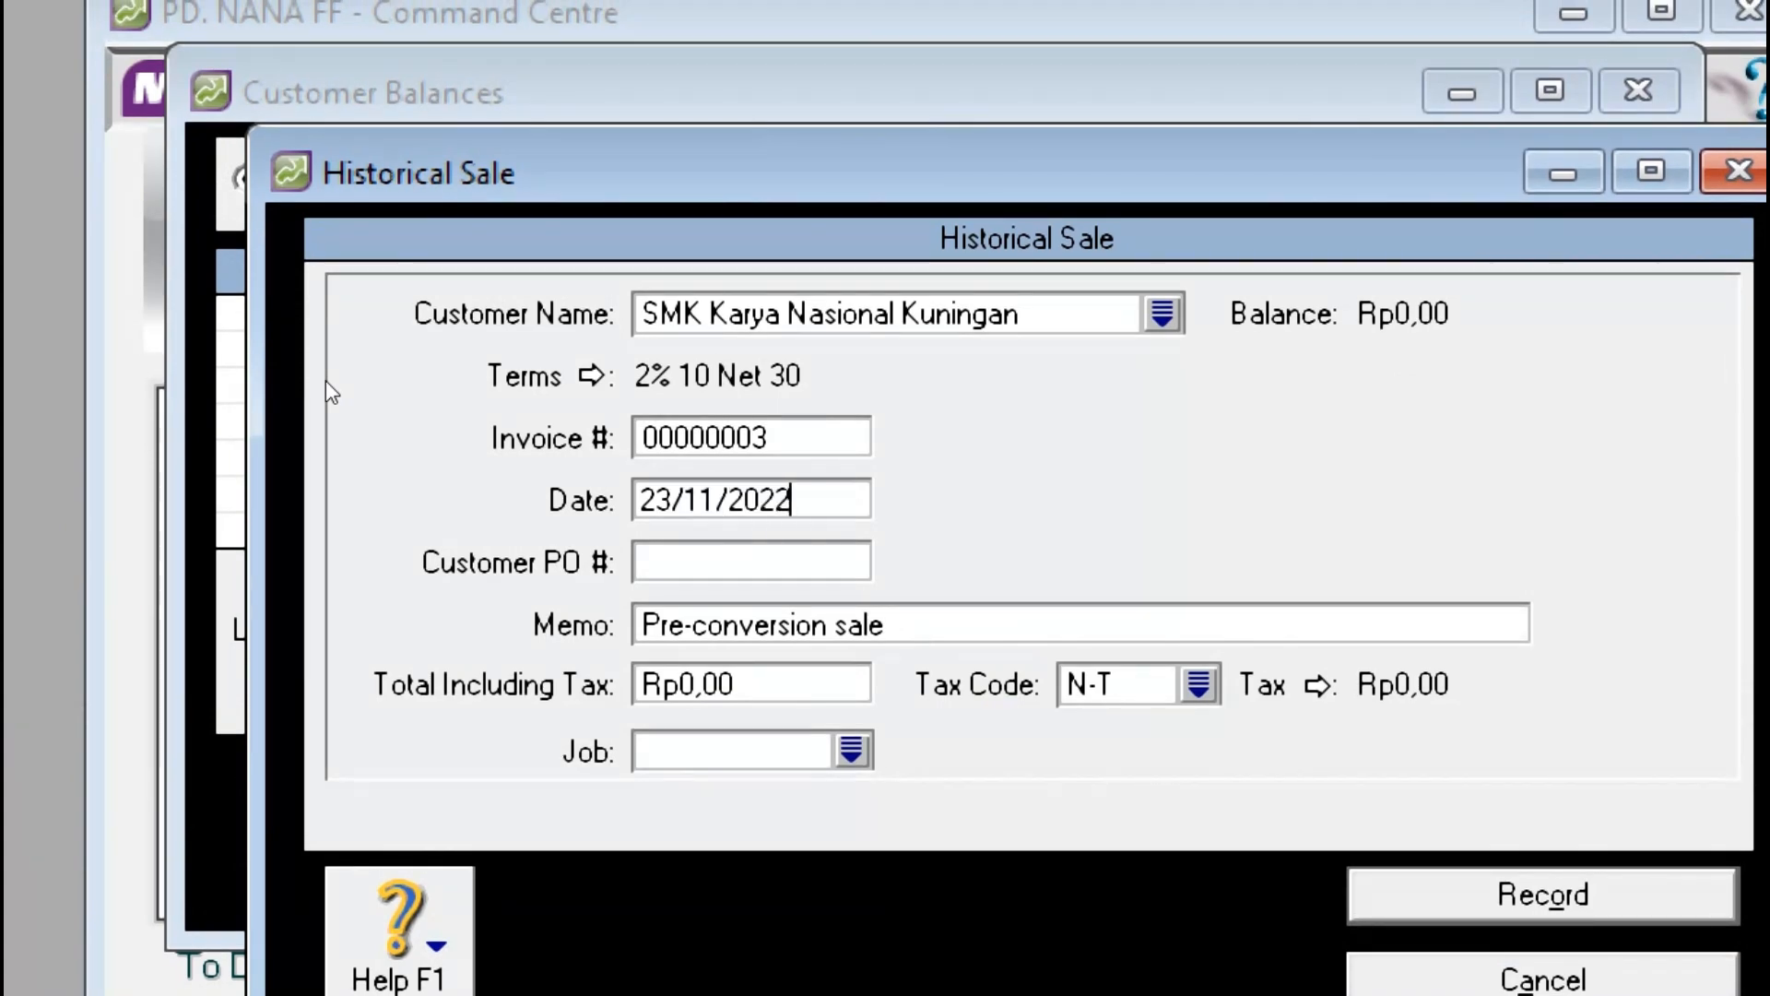
key(Tab)
key(Tab)
Step: Enter memo 'Saldo Piutang Dagang SMK KARNAS' and total Rp60.500.000
text(Saldo Piutang Dagang)
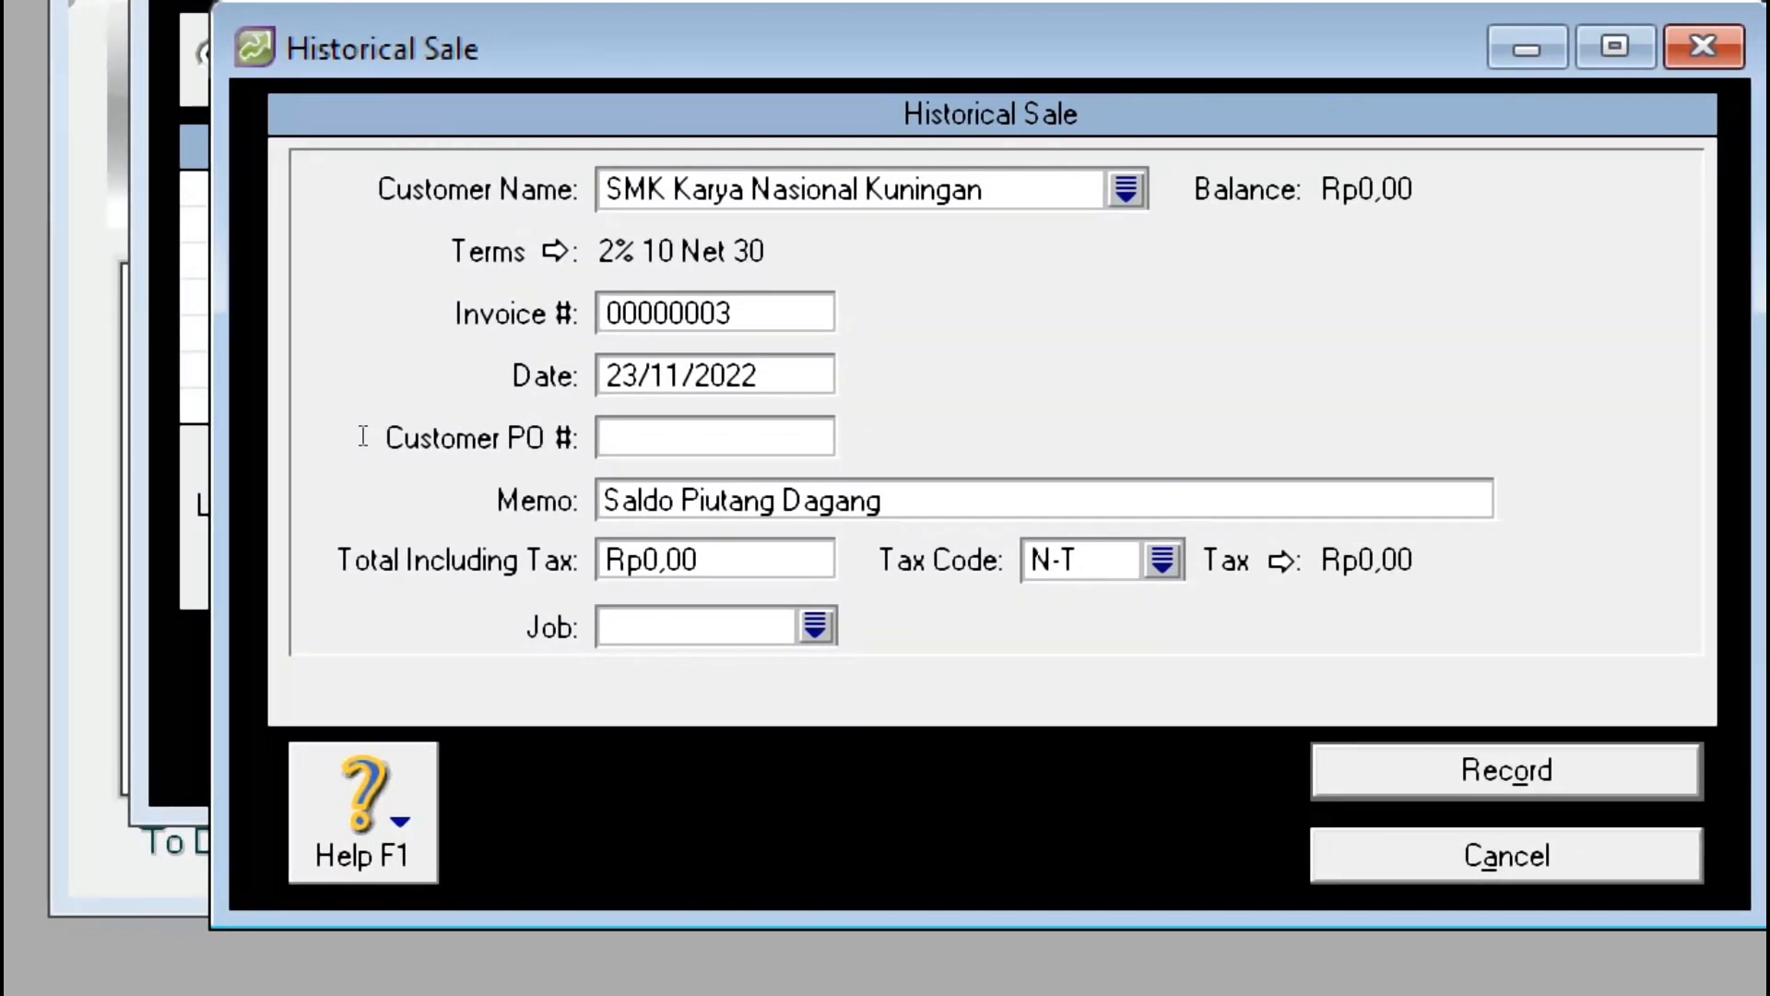
text(SMK)
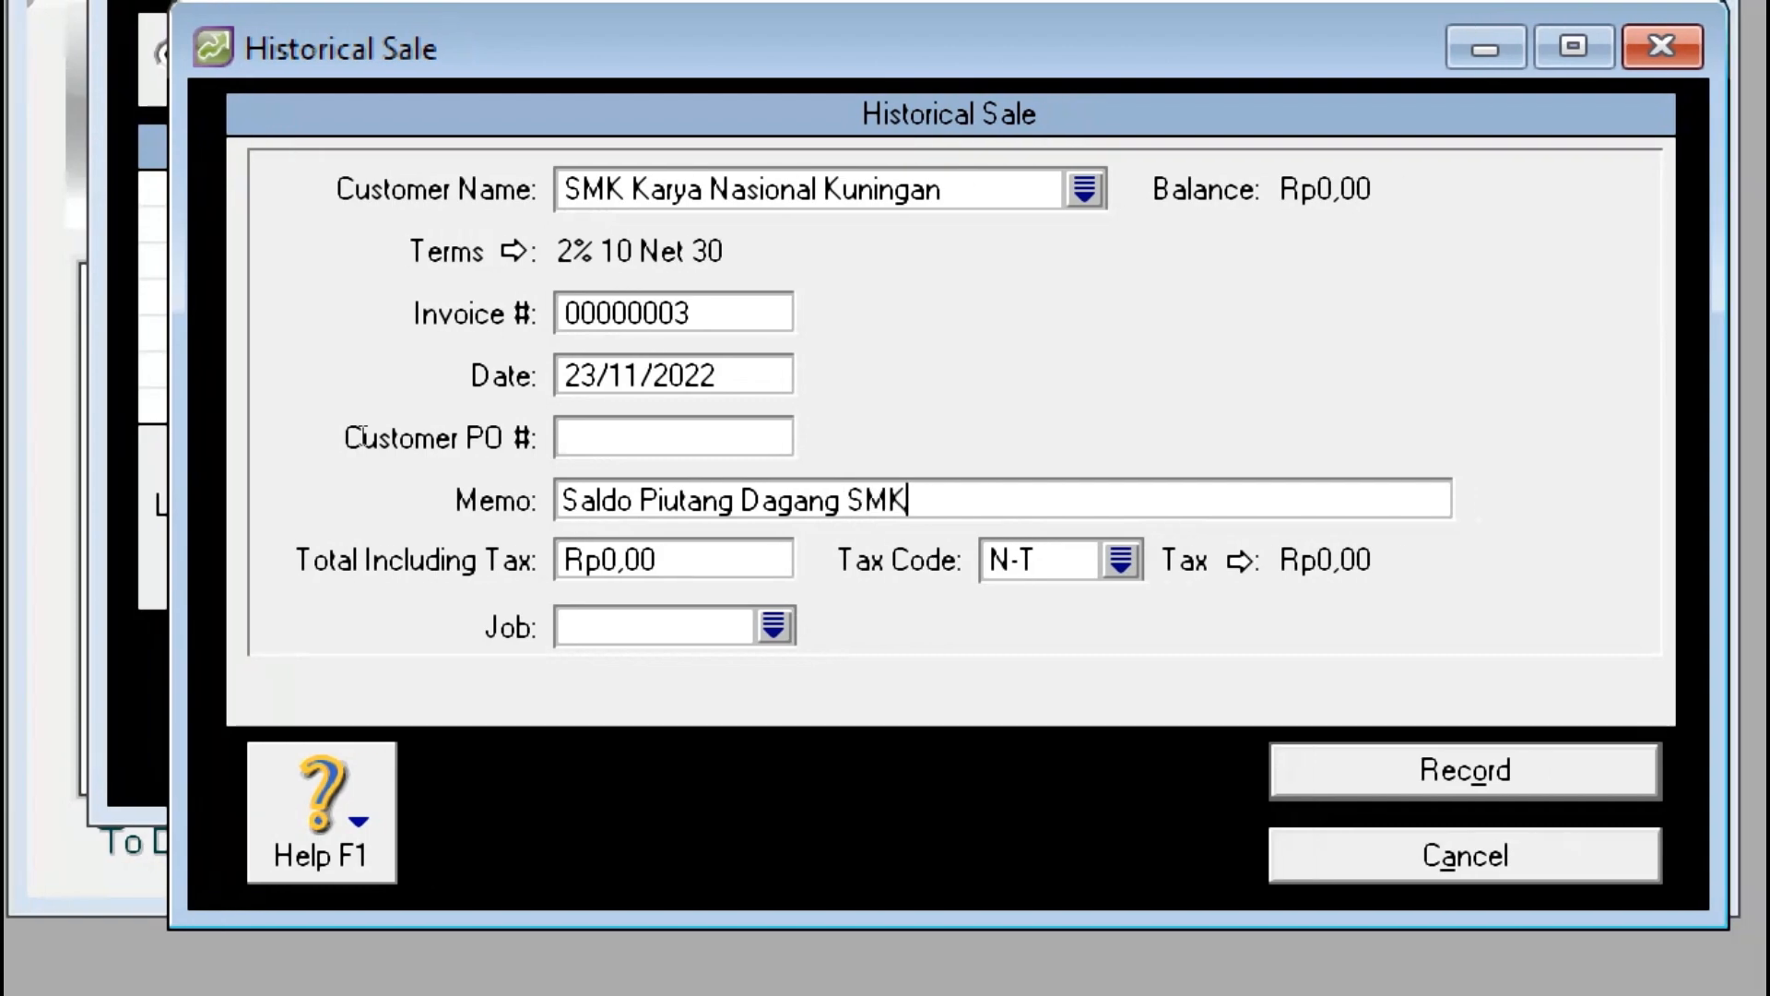
key(BackSpace)
key(BackSpace)
text(MK)
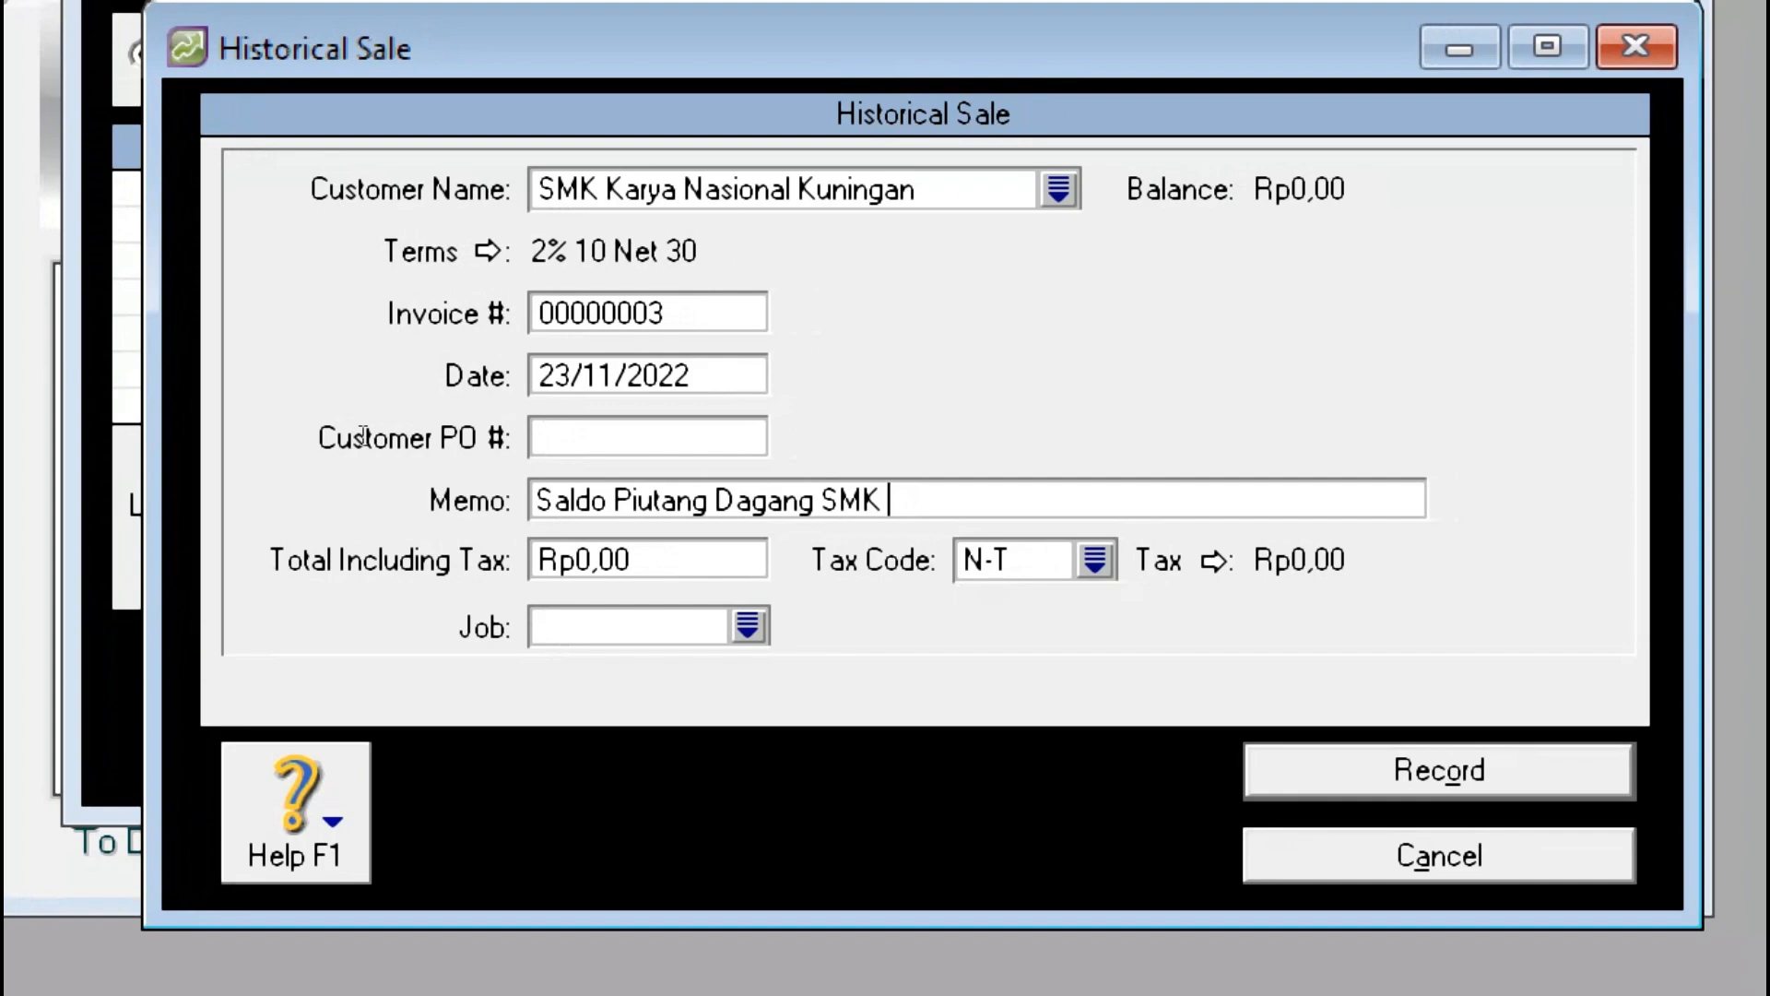
text( KARNAS)
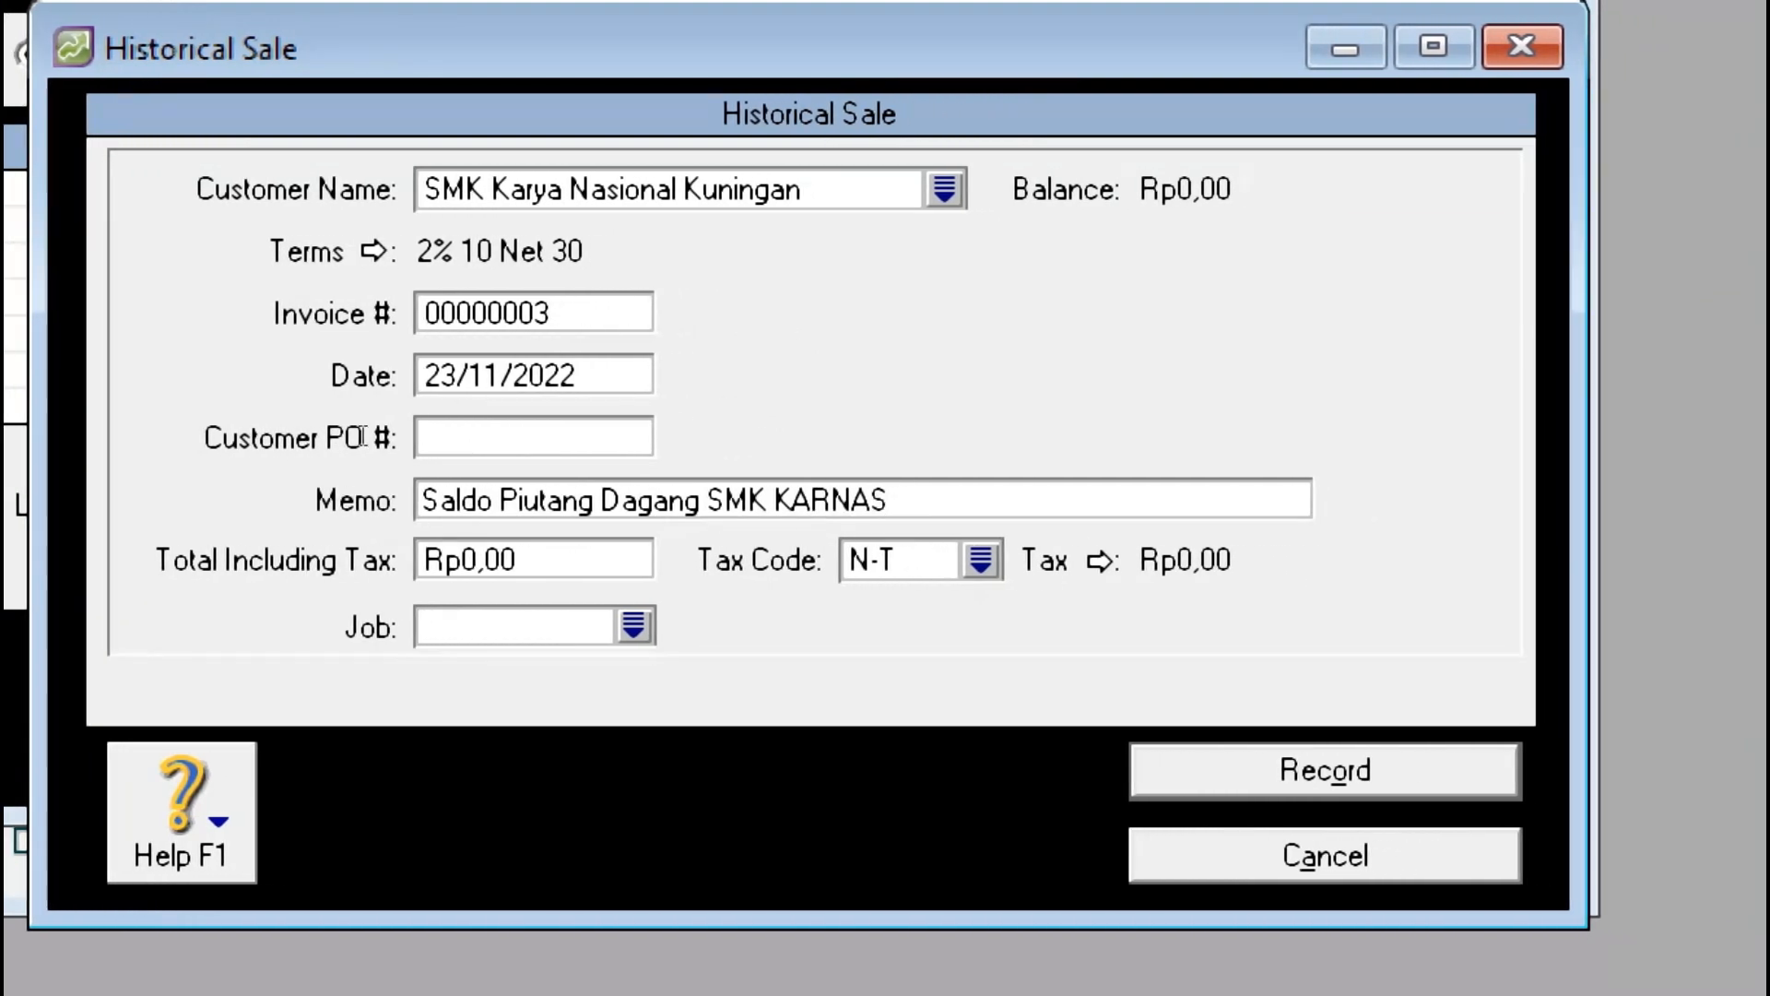
key(Tab)
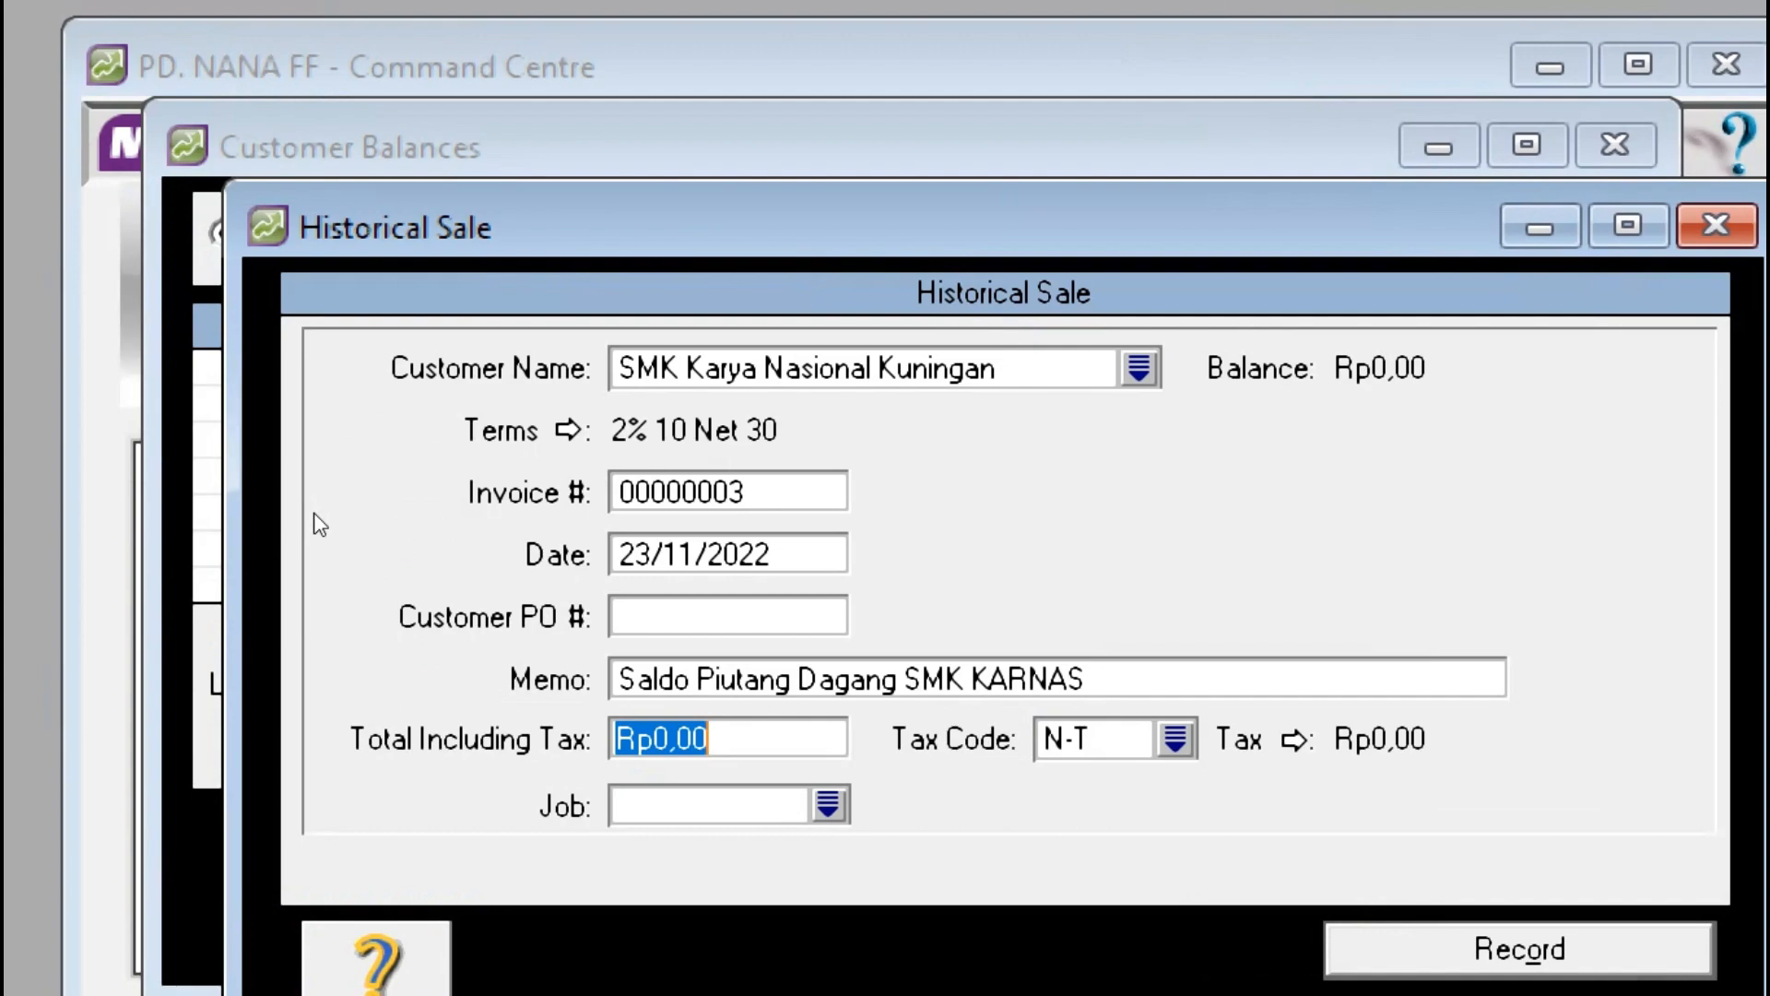
text(60.)
text(5)
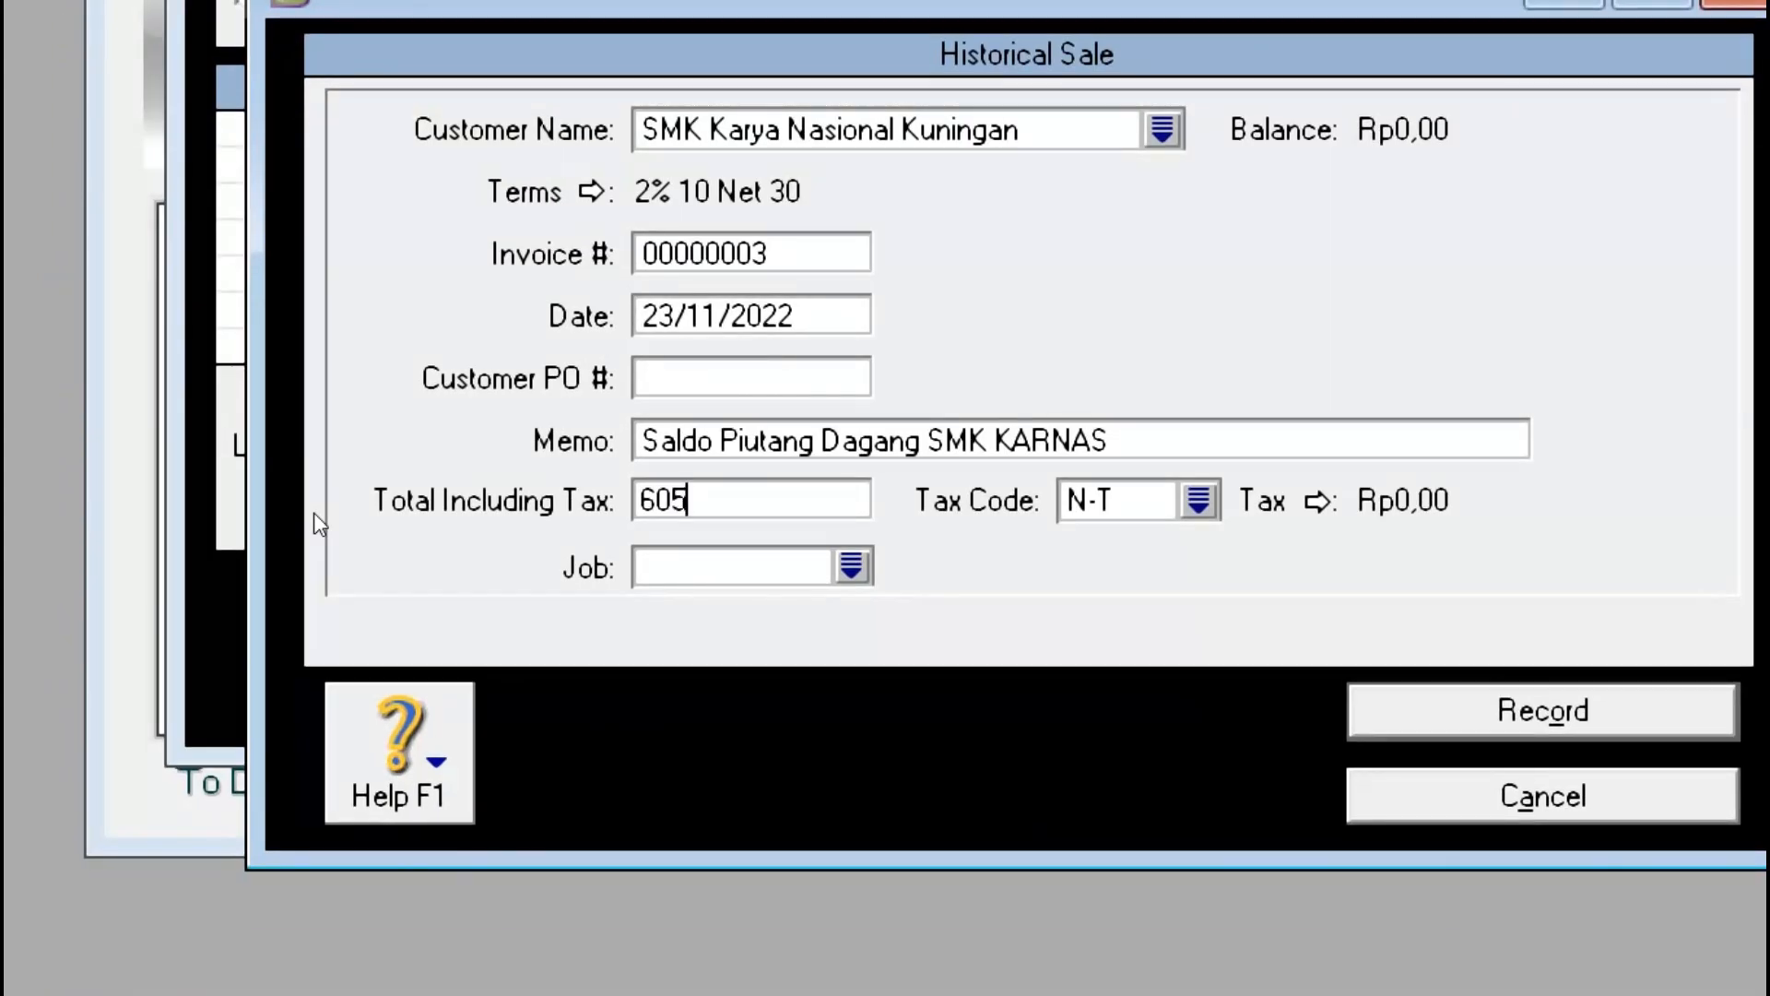
text(00.000)
key(Tab)
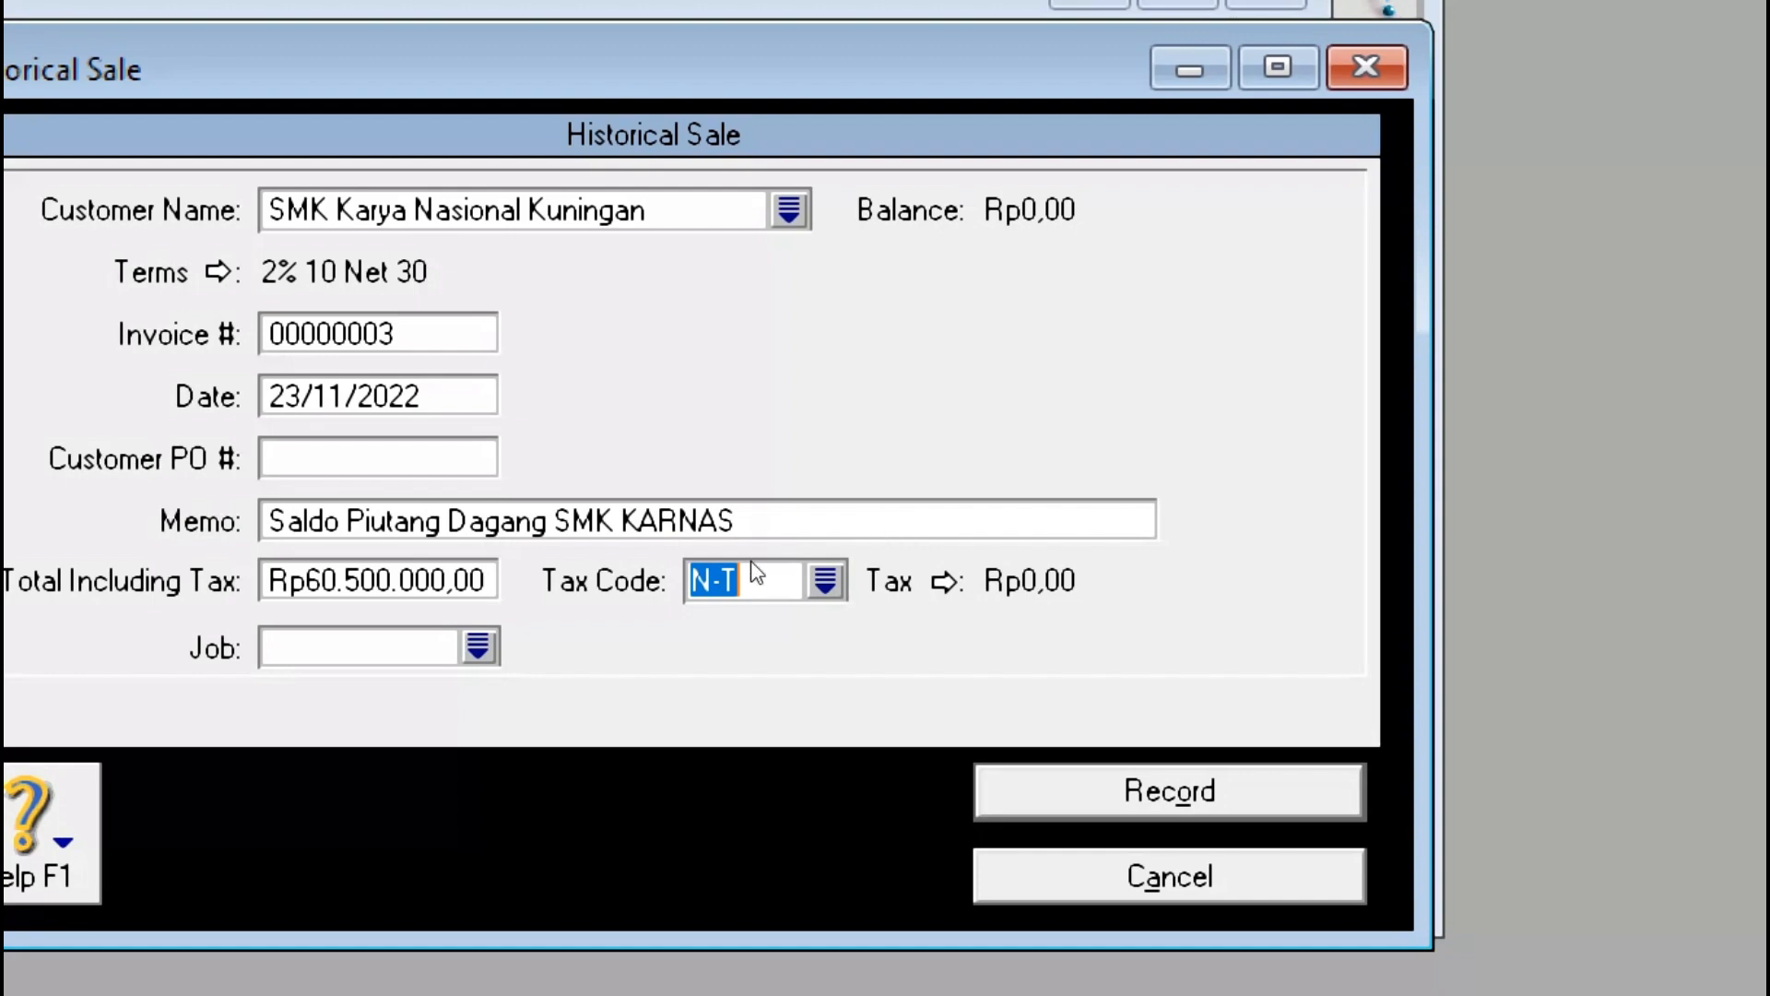
Step: Record the SMK Karya Nasional Kuningan sale and compare with the PDF receivables table
key(Return)
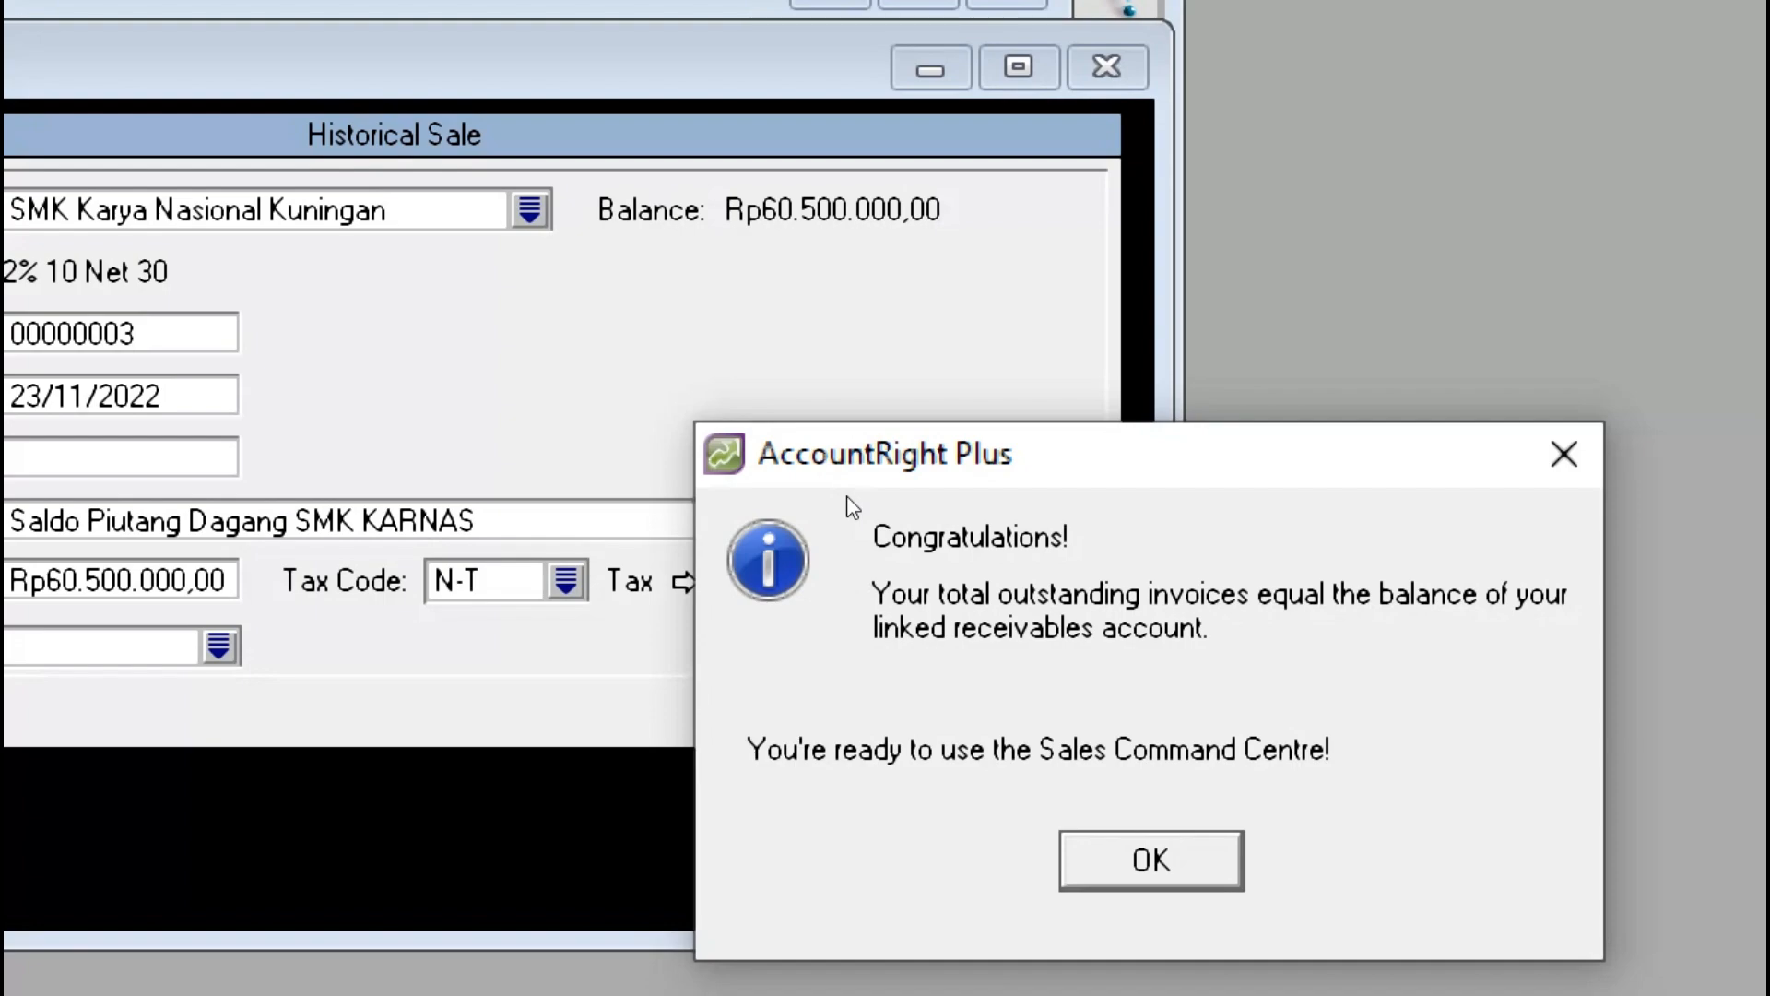
key(alt+Tab)
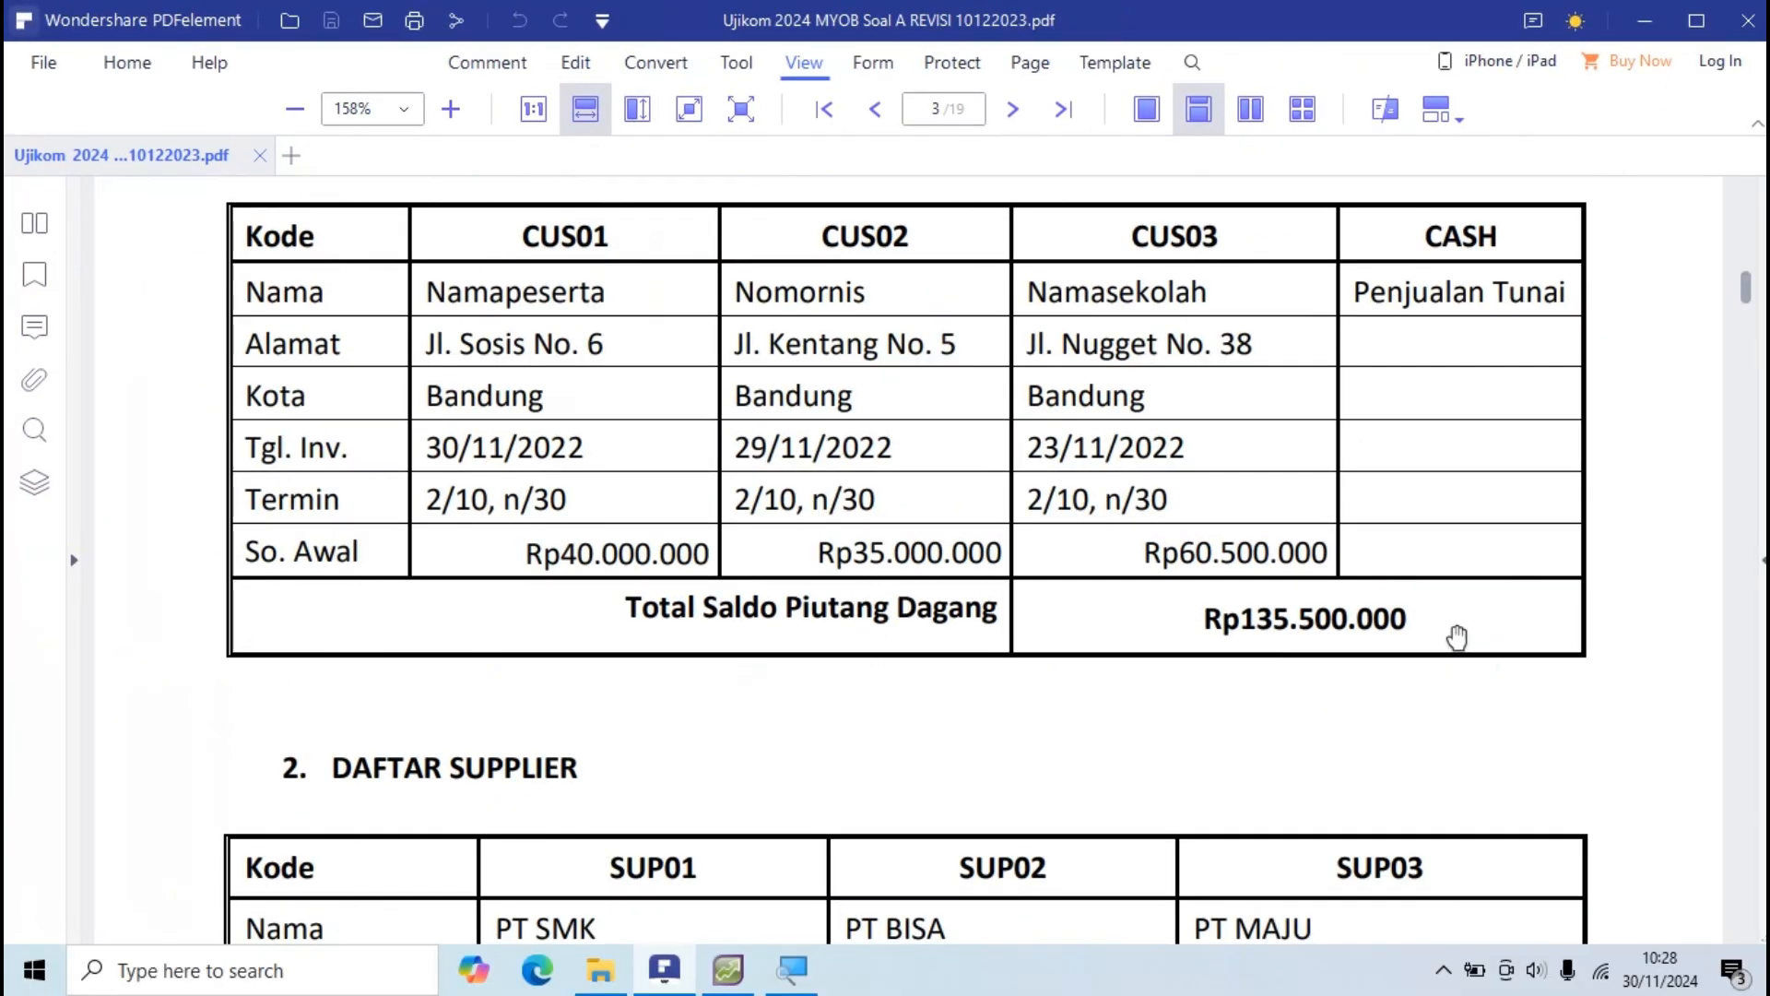
Step: Dismiss the congratulations and cash-basis messages, confirm Rp0,00 out of balance, and close Customer Balances
key(alt+Tab)
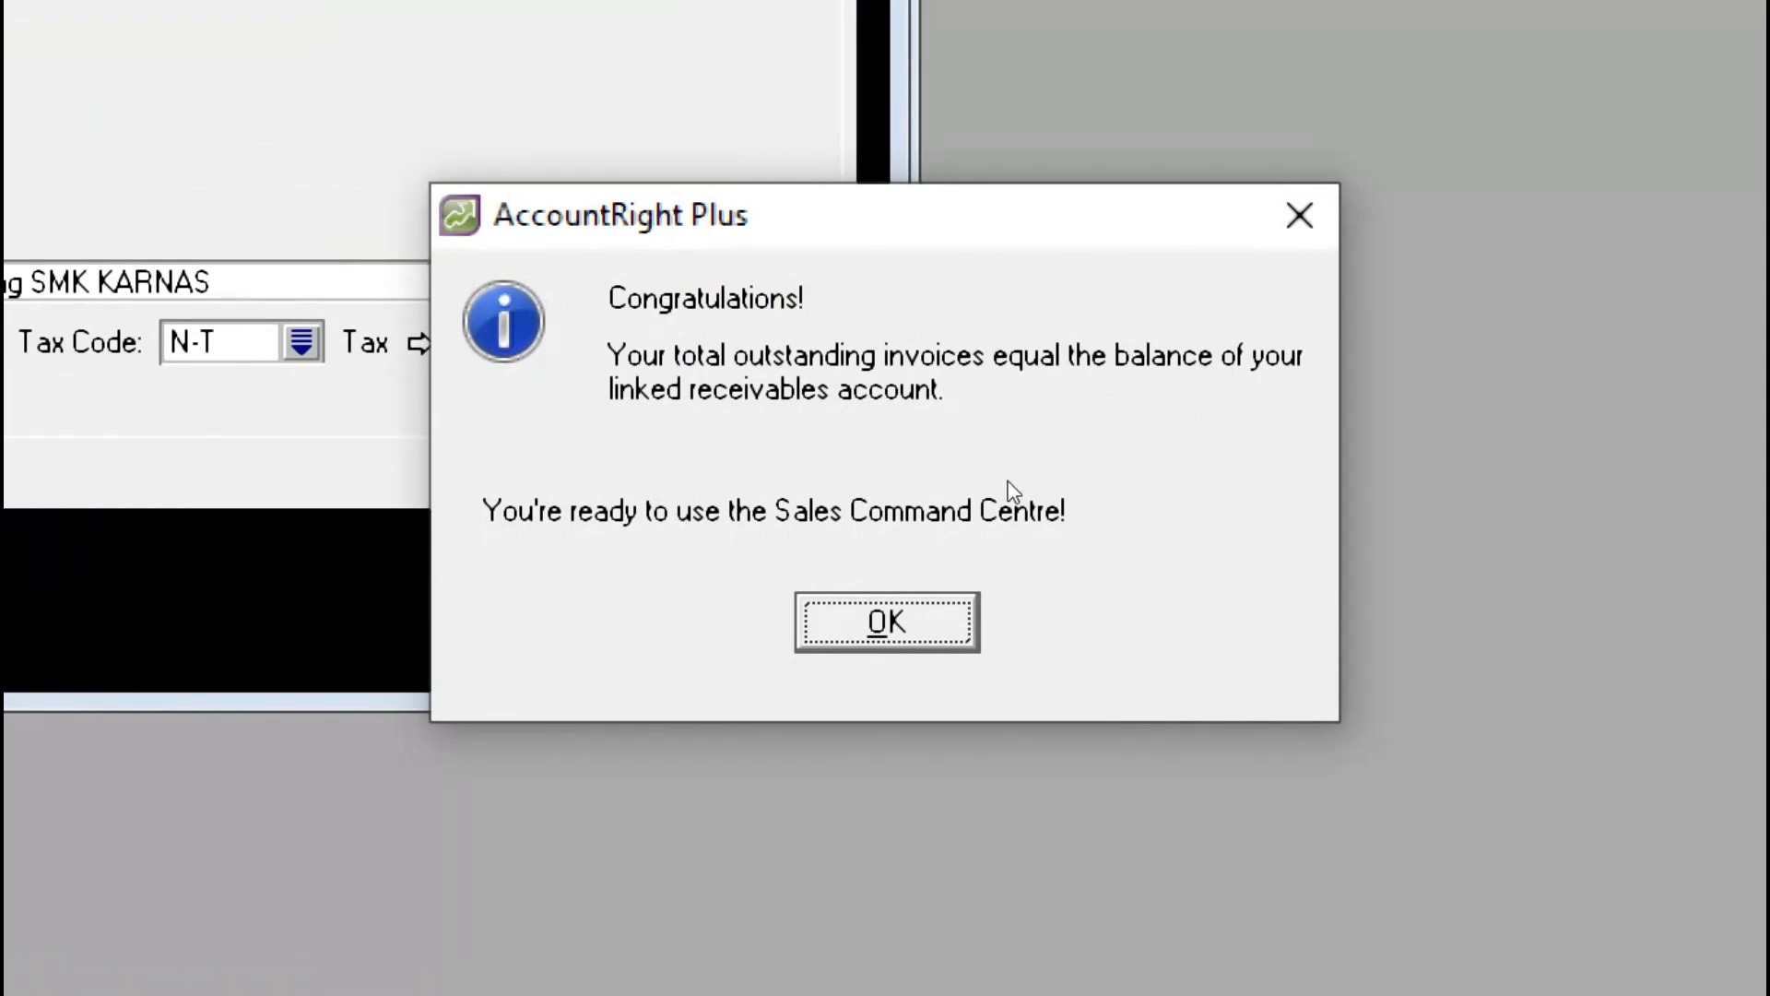
click(882, 601)
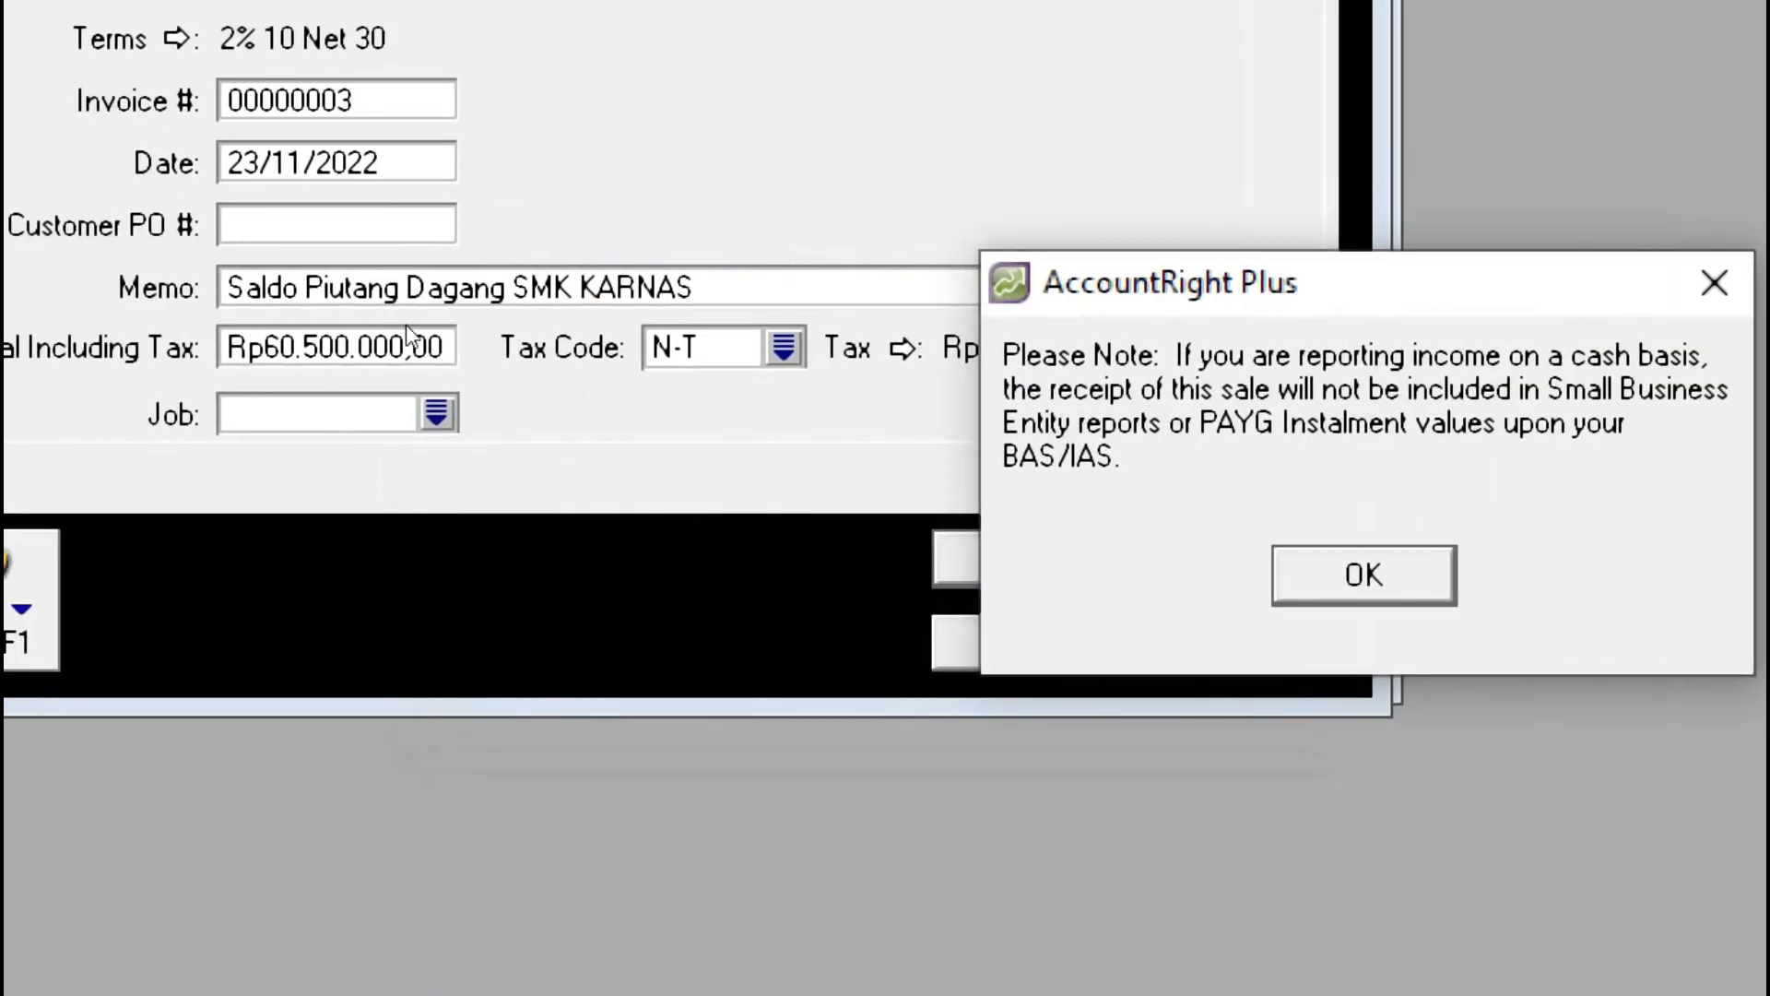
key(Return)
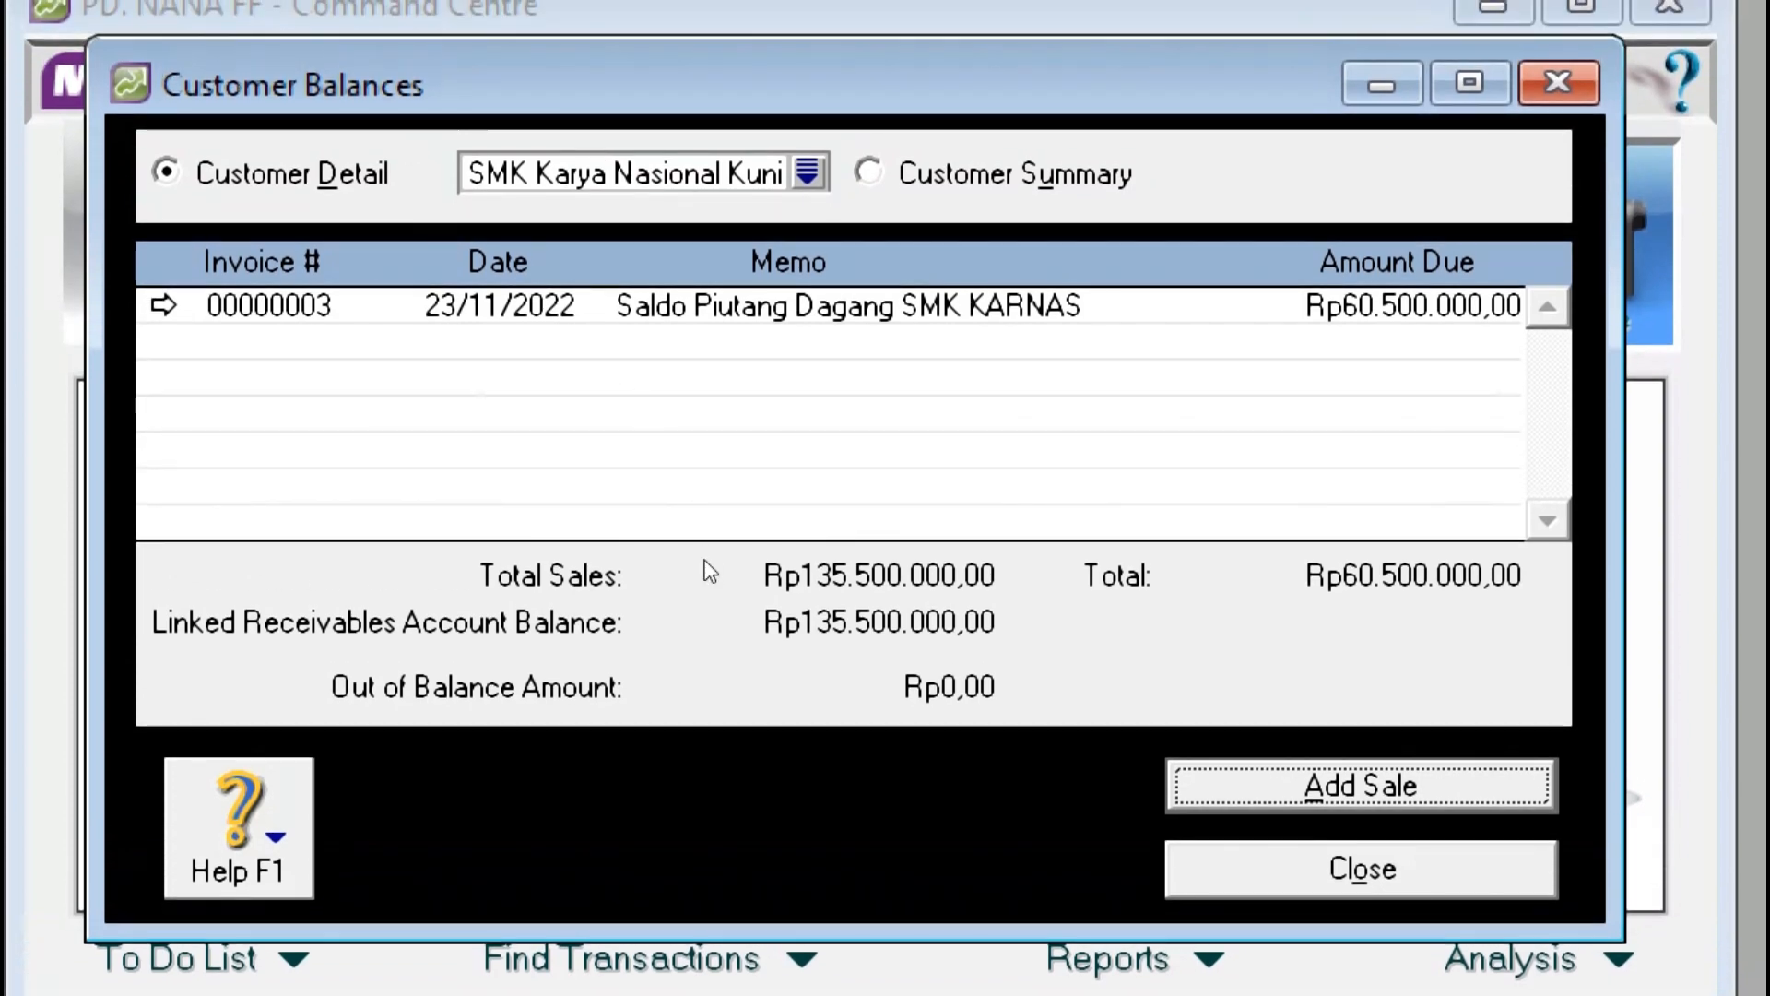
key(Escape)
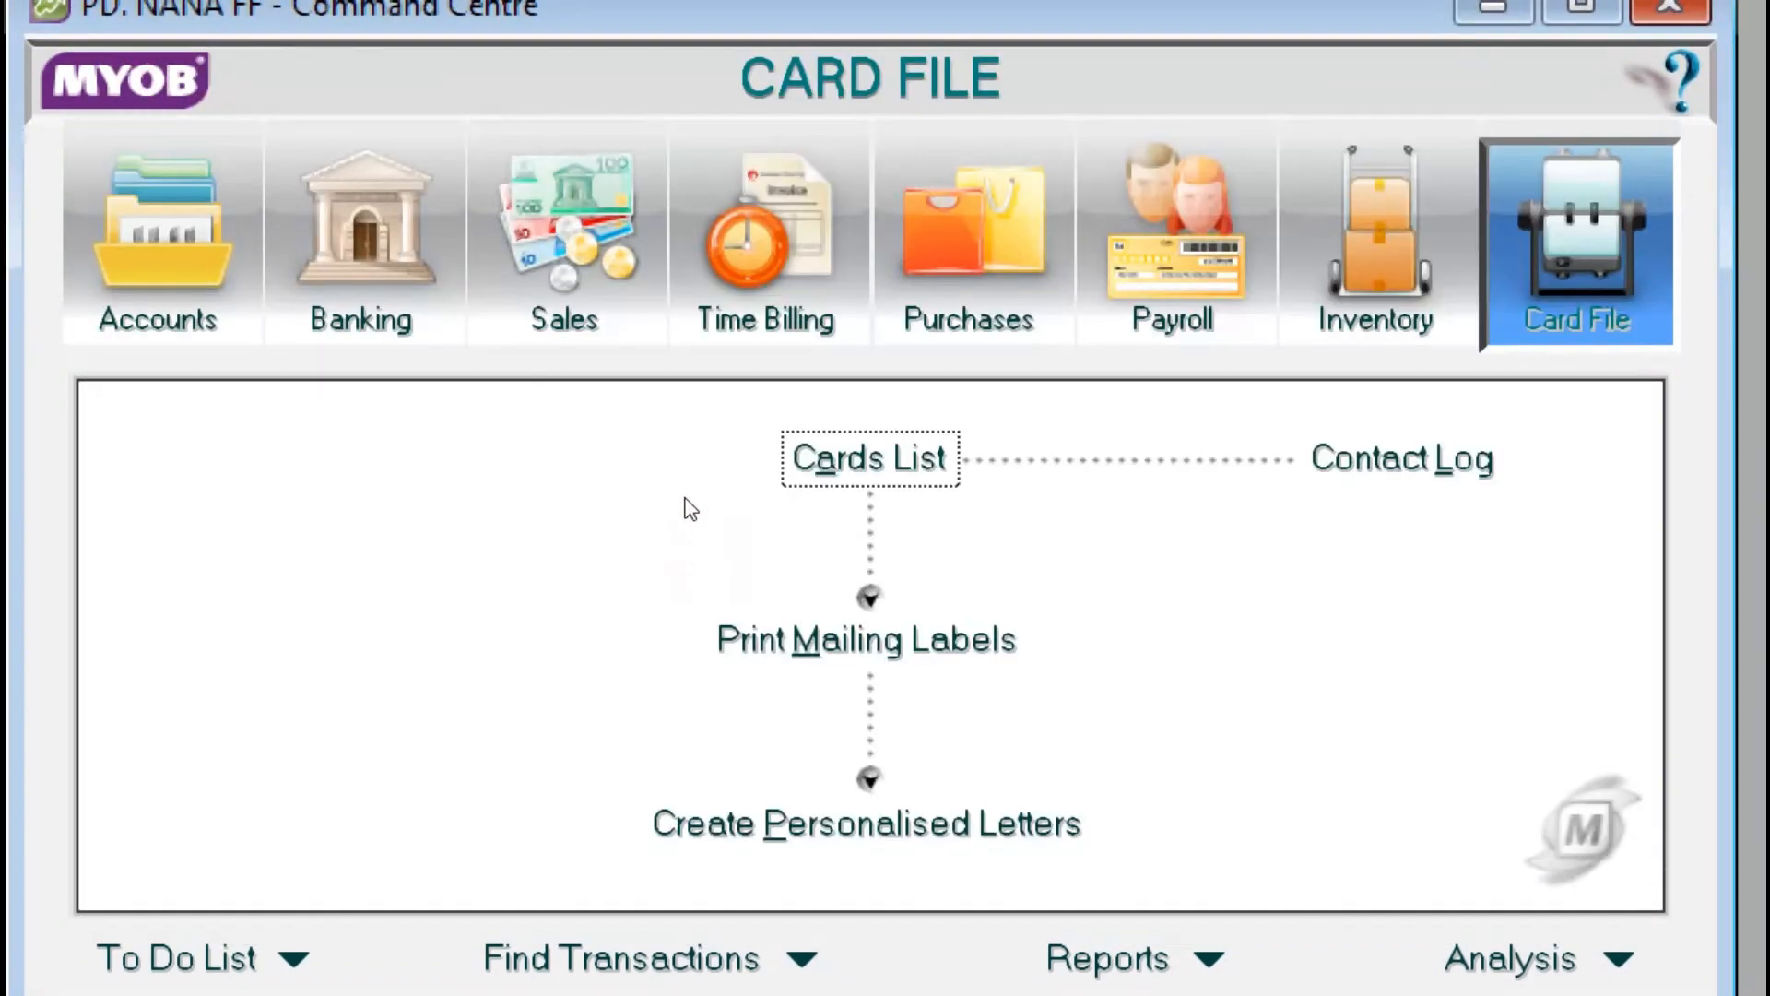